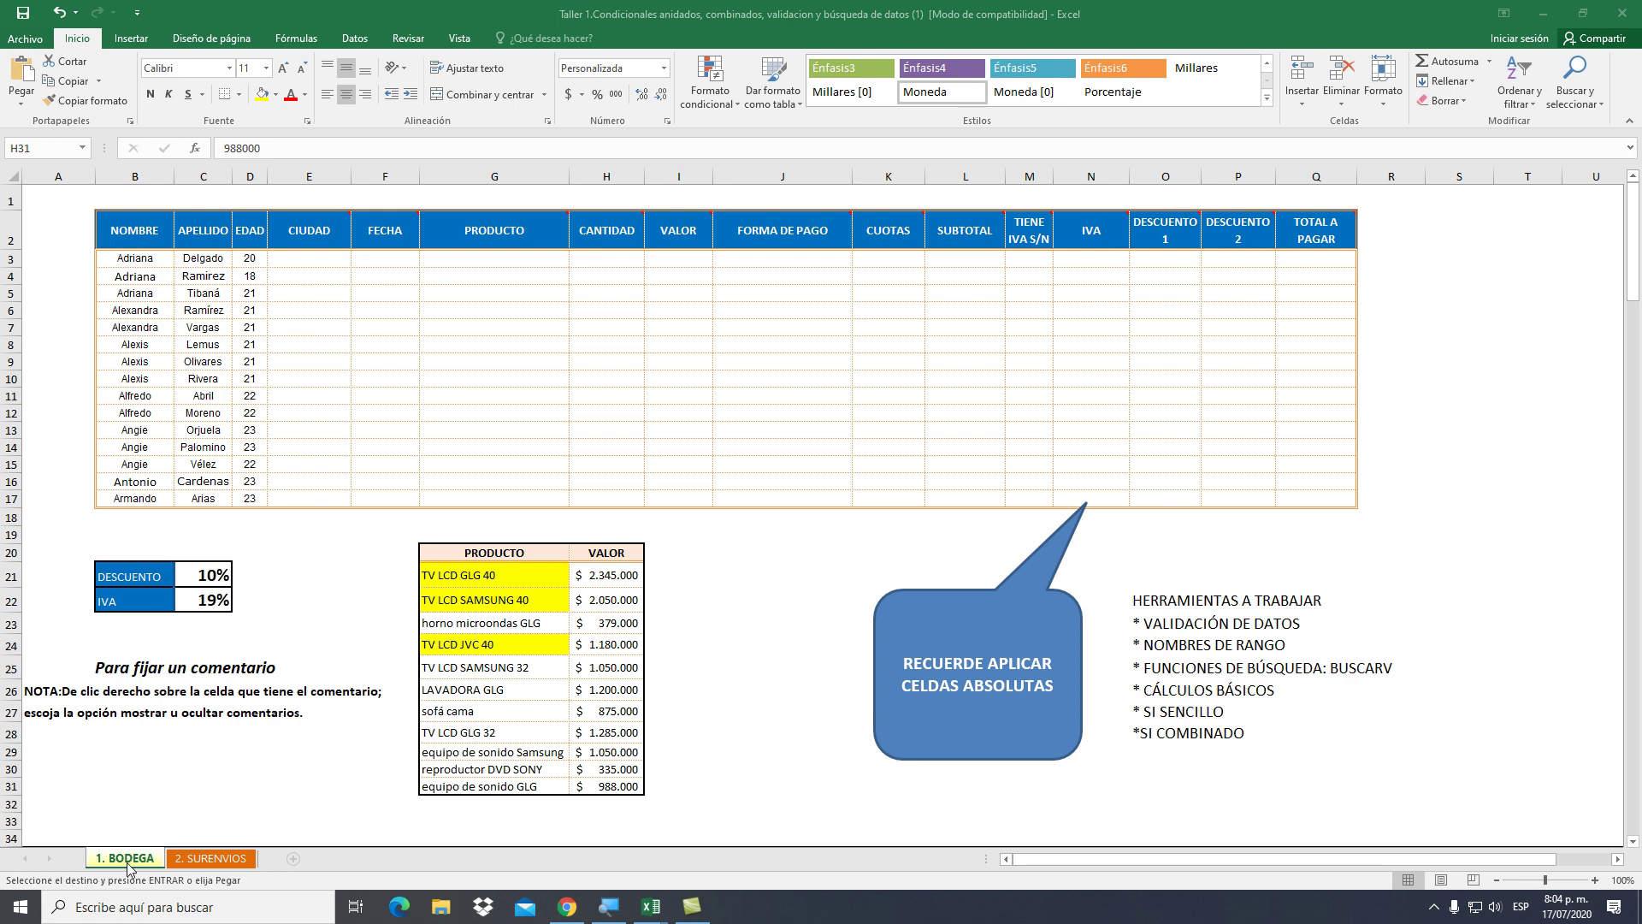
Look over the 2. SURENVIOS worksheet and return to the 1. BODEGA worksheet
click(128, 860)
click(179, 861)
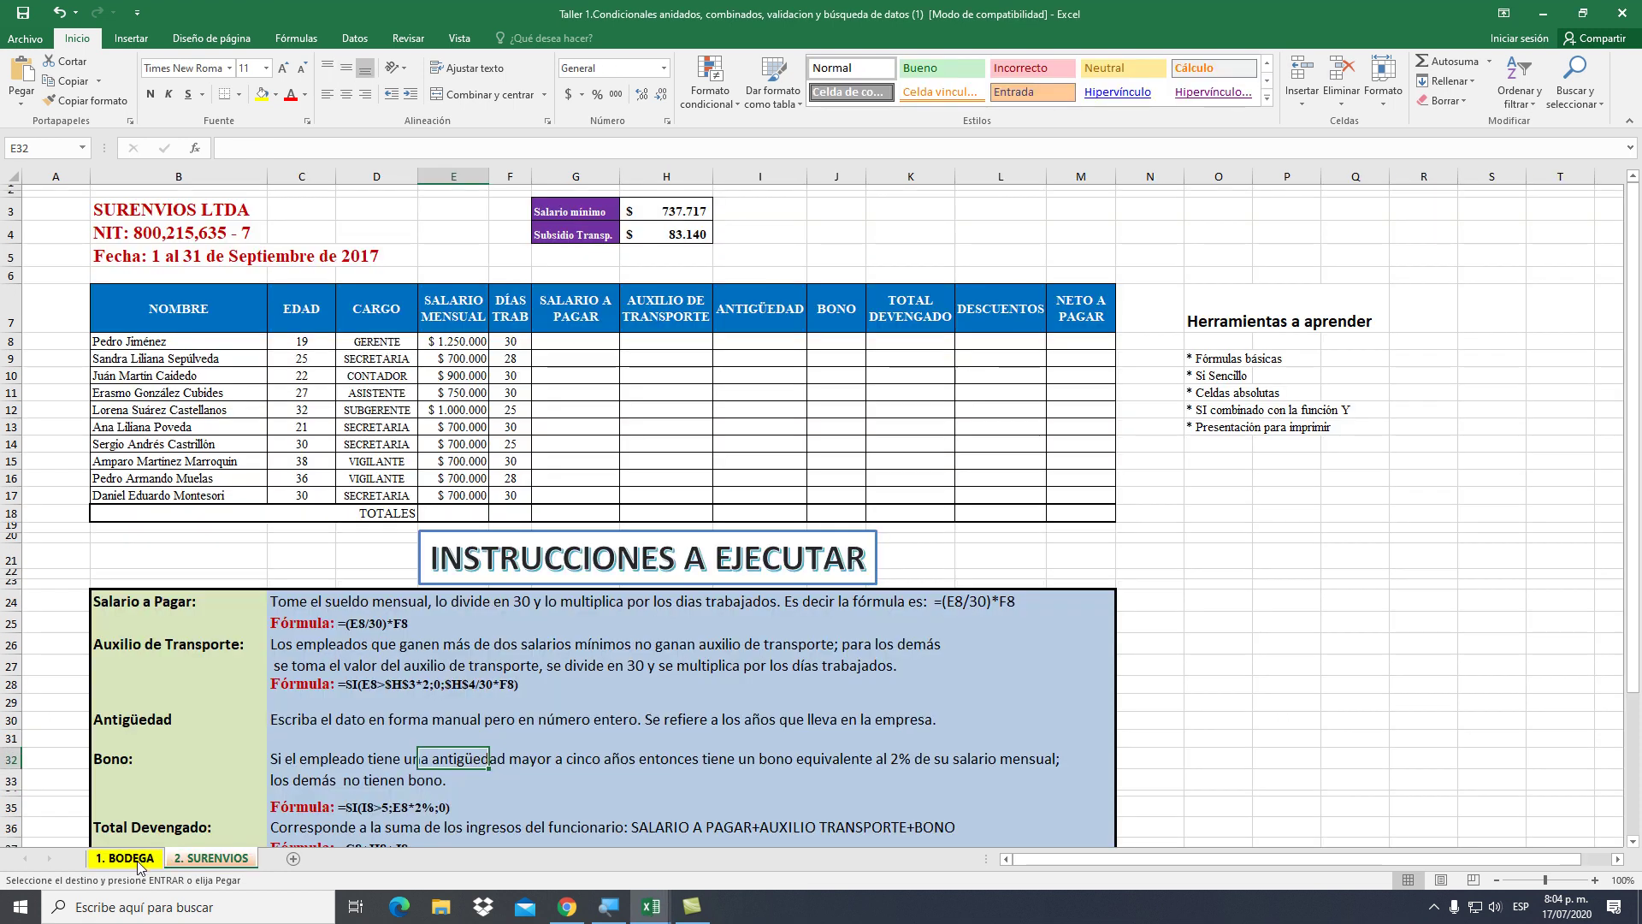
click(138, 860)
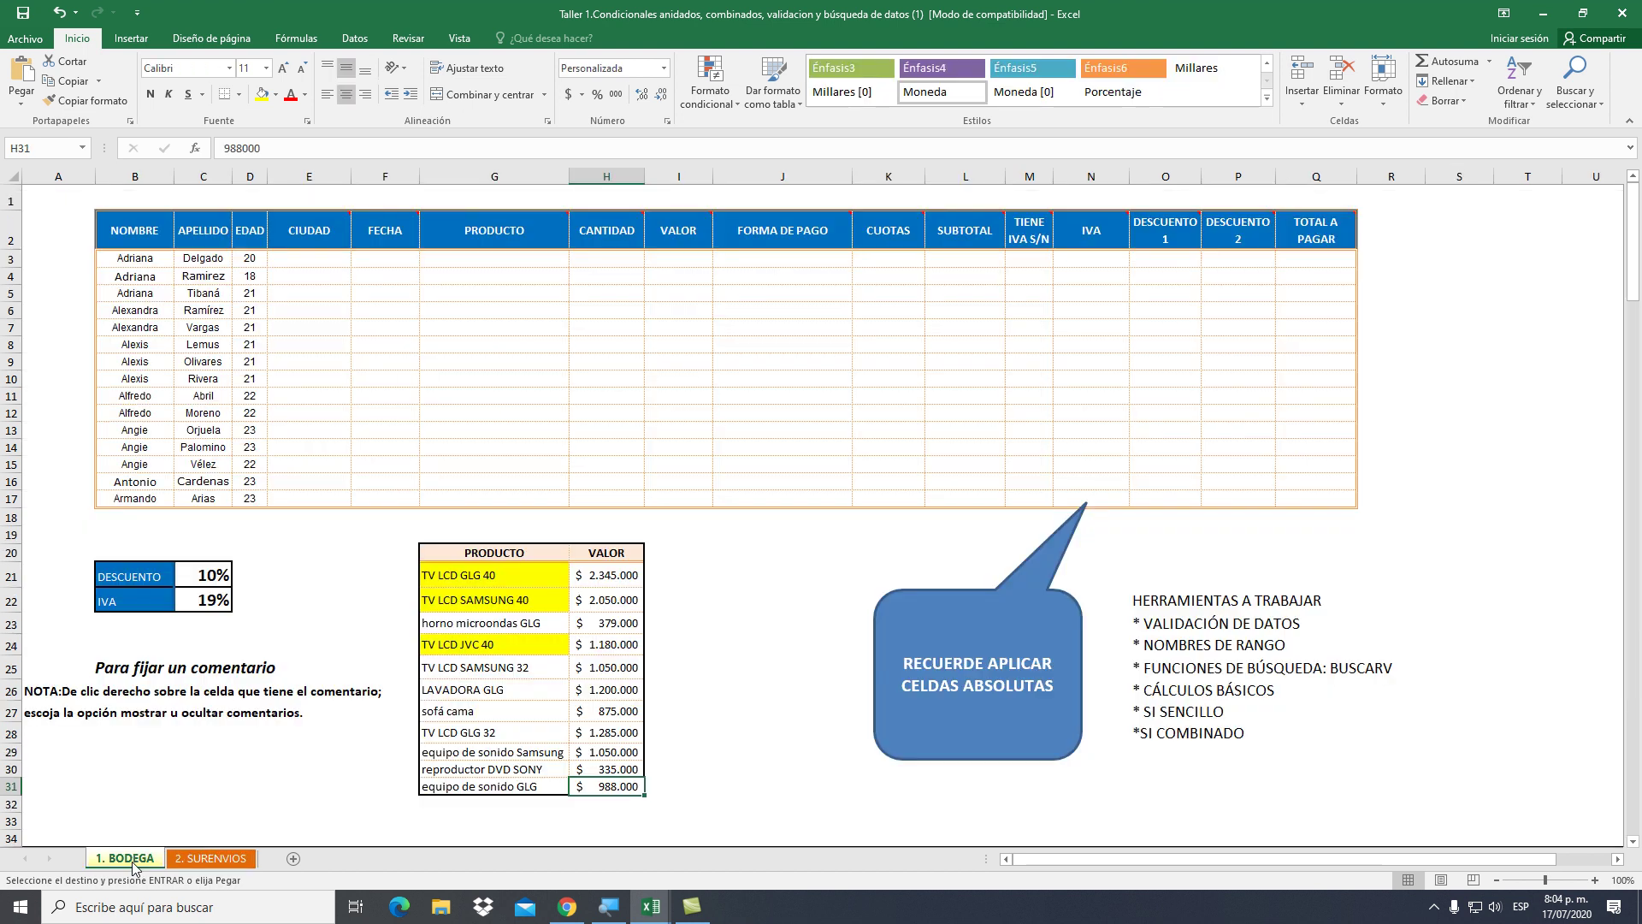
scroll(457, 465, down, 2)
scroll(463, 463, up, 2)
Display the comment attached to the CIUDAD header cell permanently
mouse_move(297, 240)
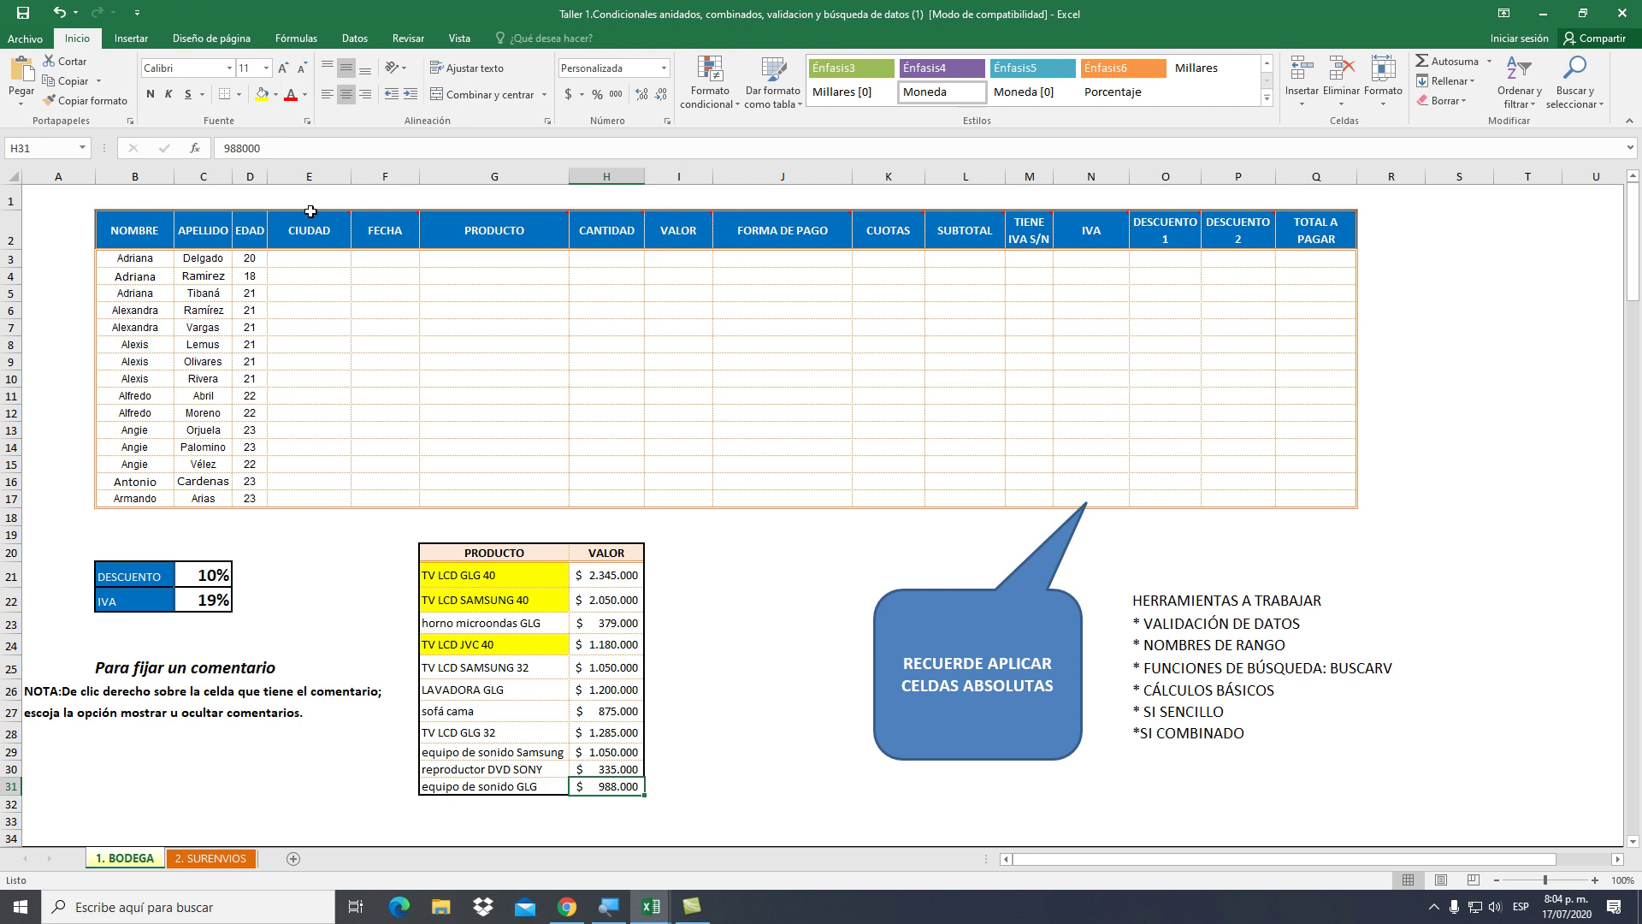
right_click(306, 237)
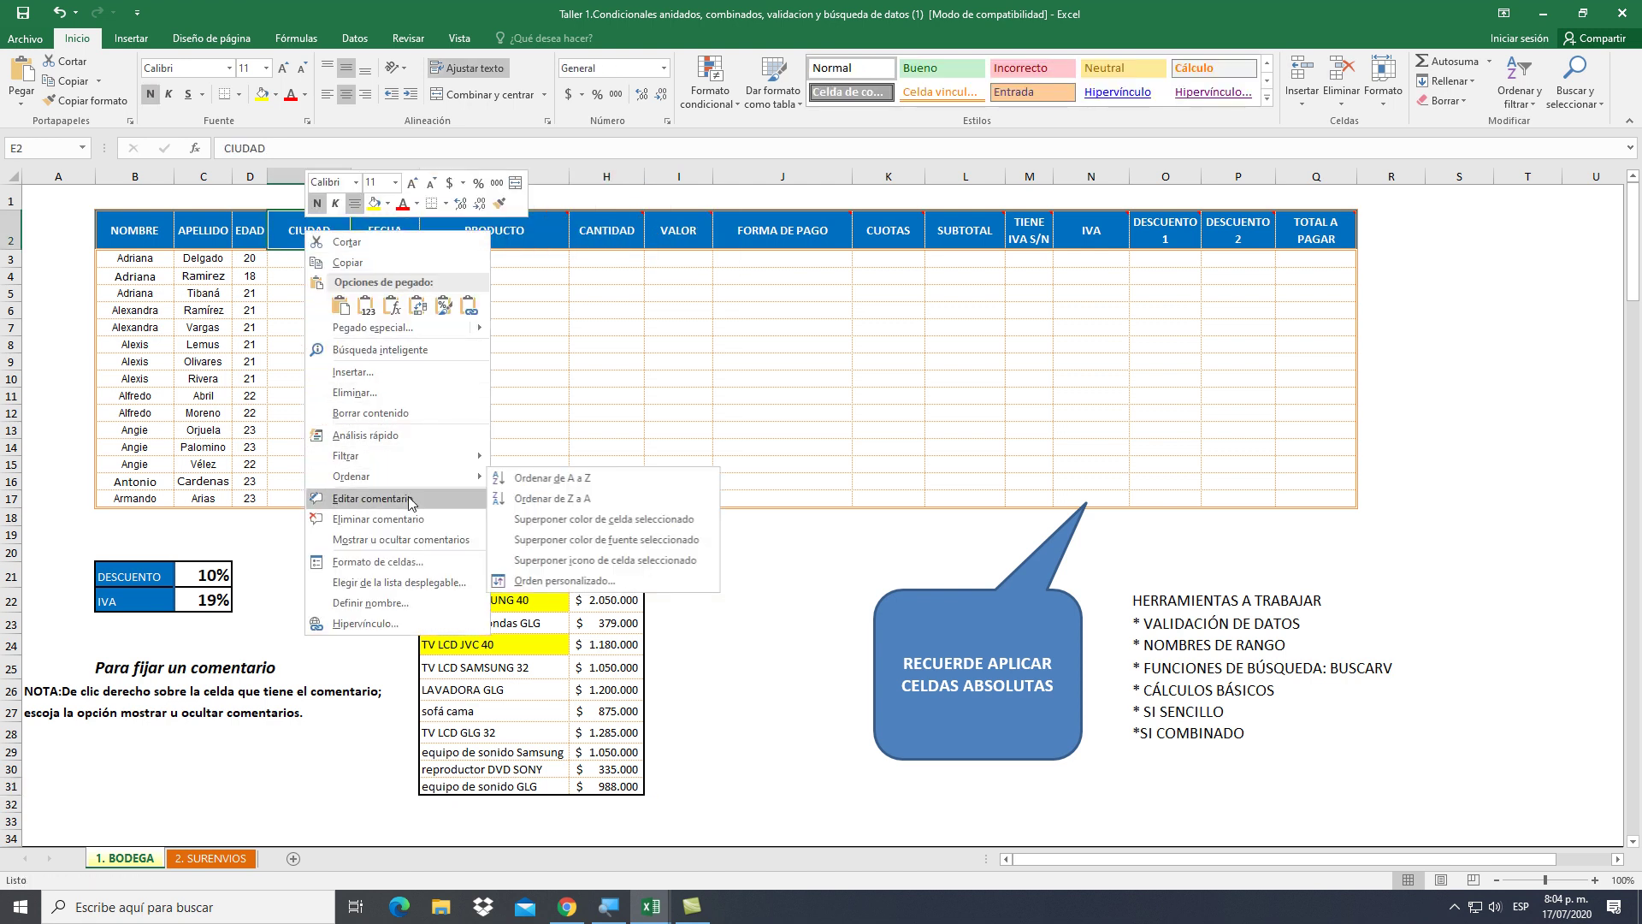
click(405, 539)
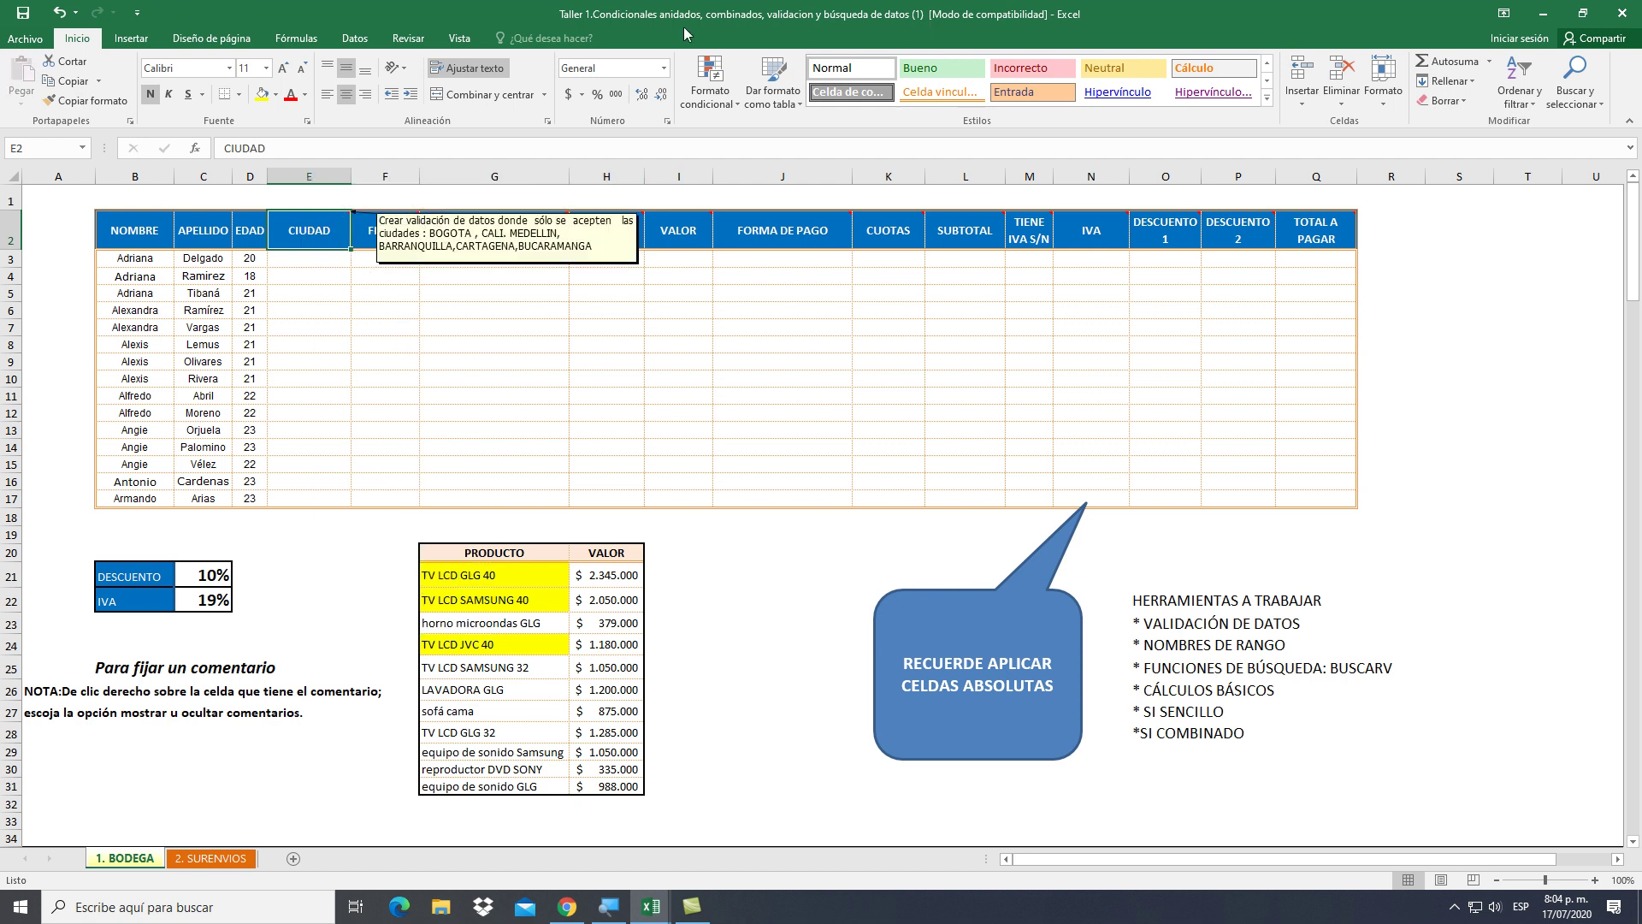
Start data validation on the first CIUDAD cell, E3, and set the allowed criterion to Lista
click(315, 263)
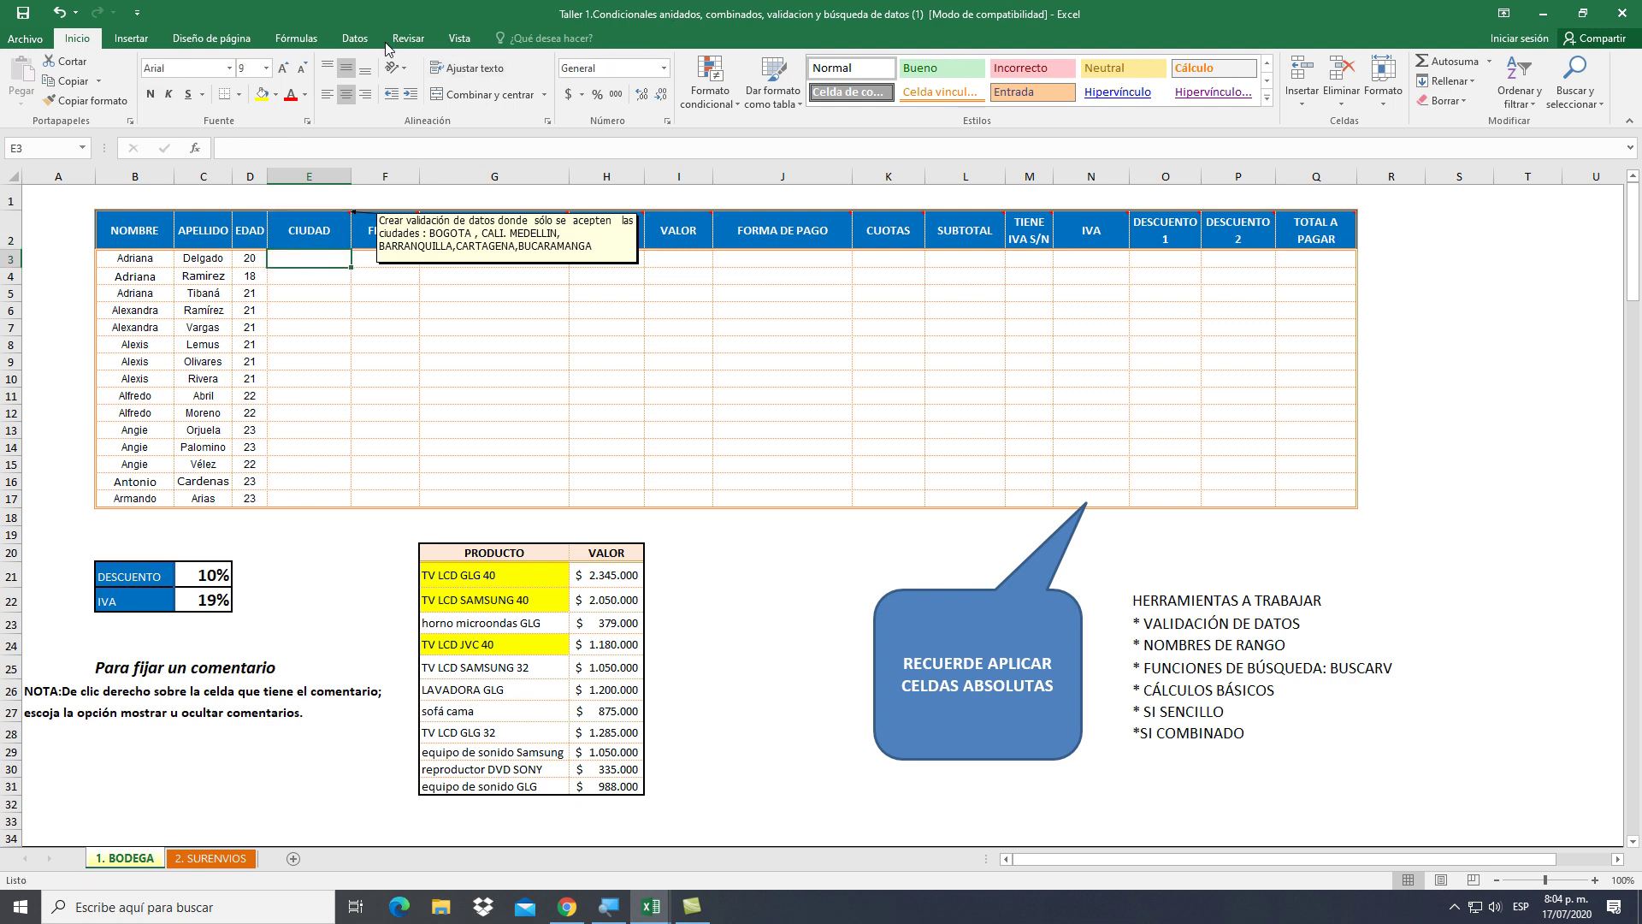
click(355, 40)
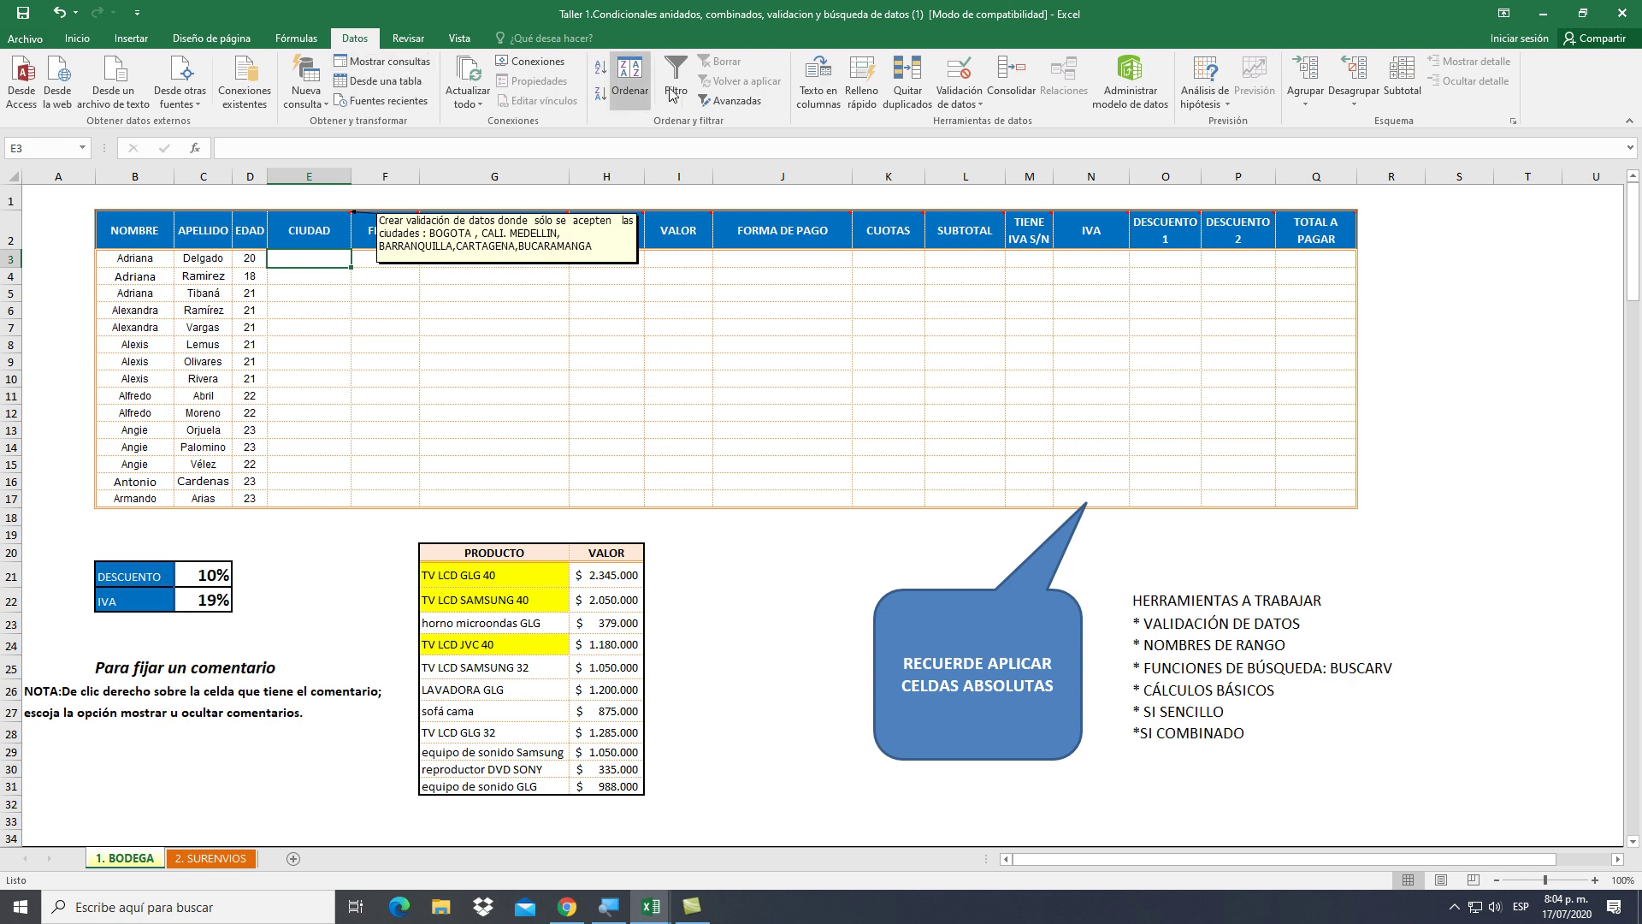
click(978, 103)
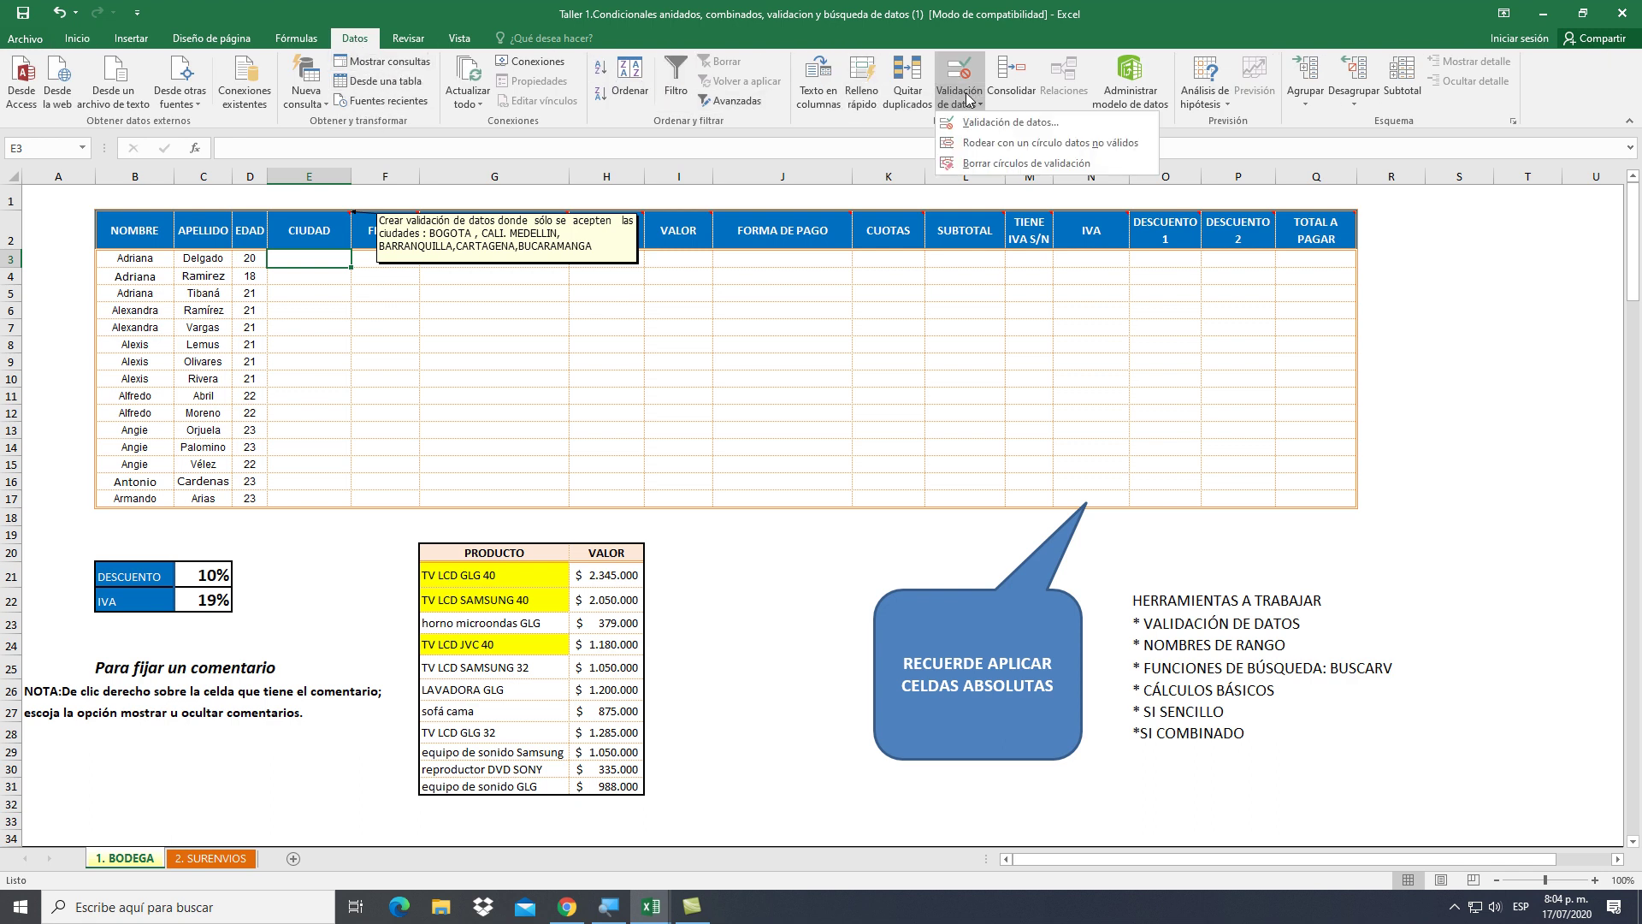
click(1009, 122)
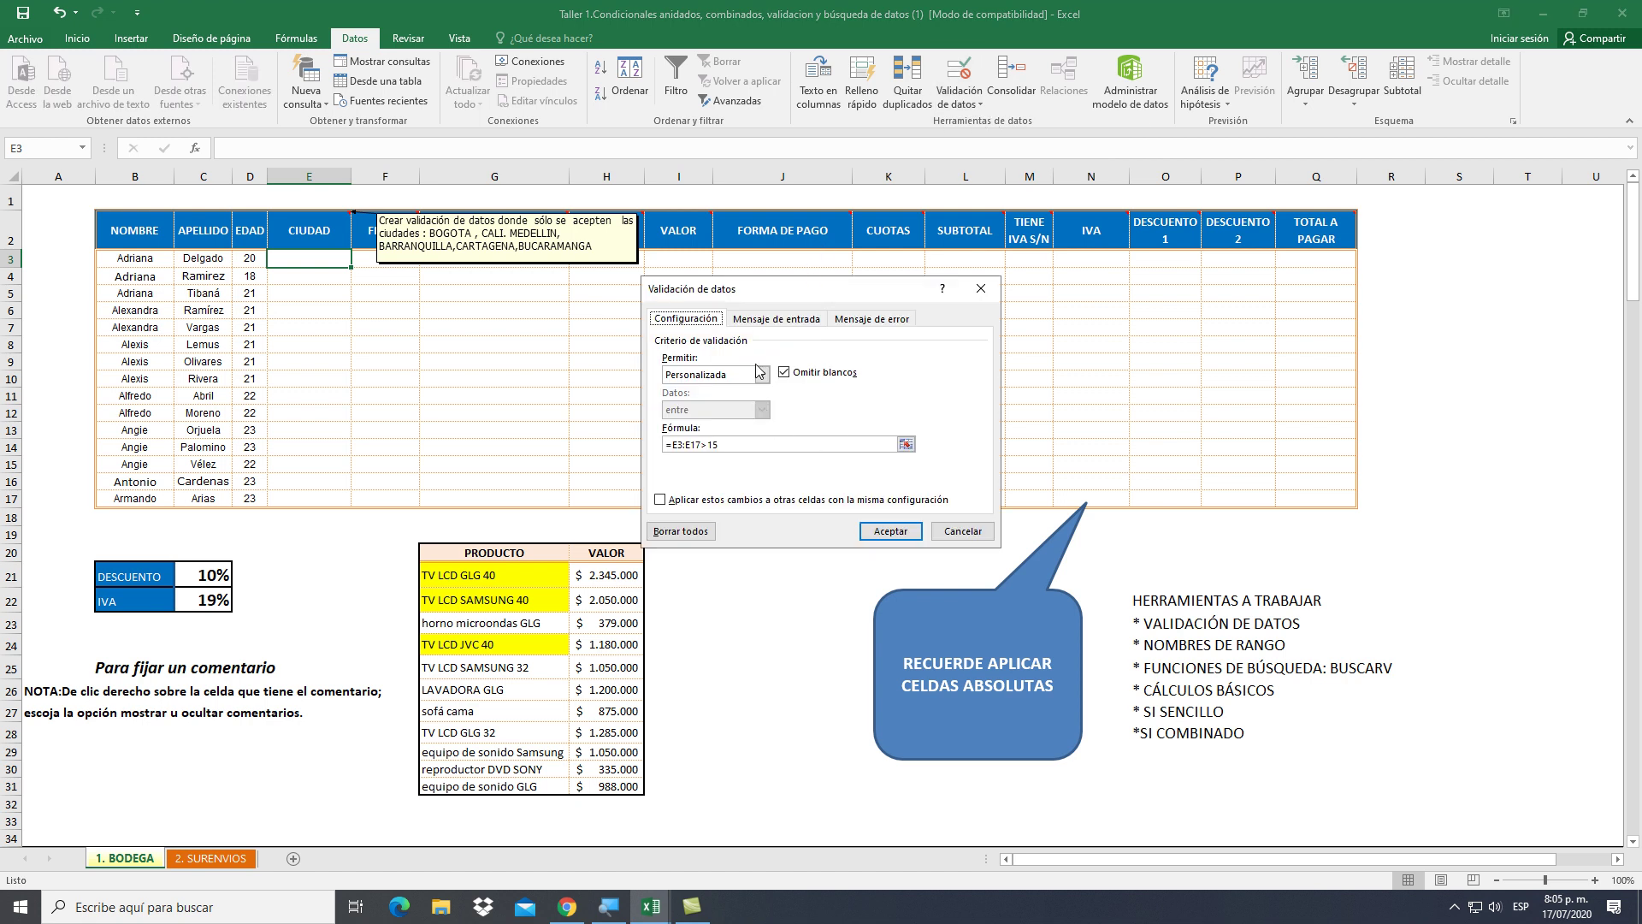
key(Tab)
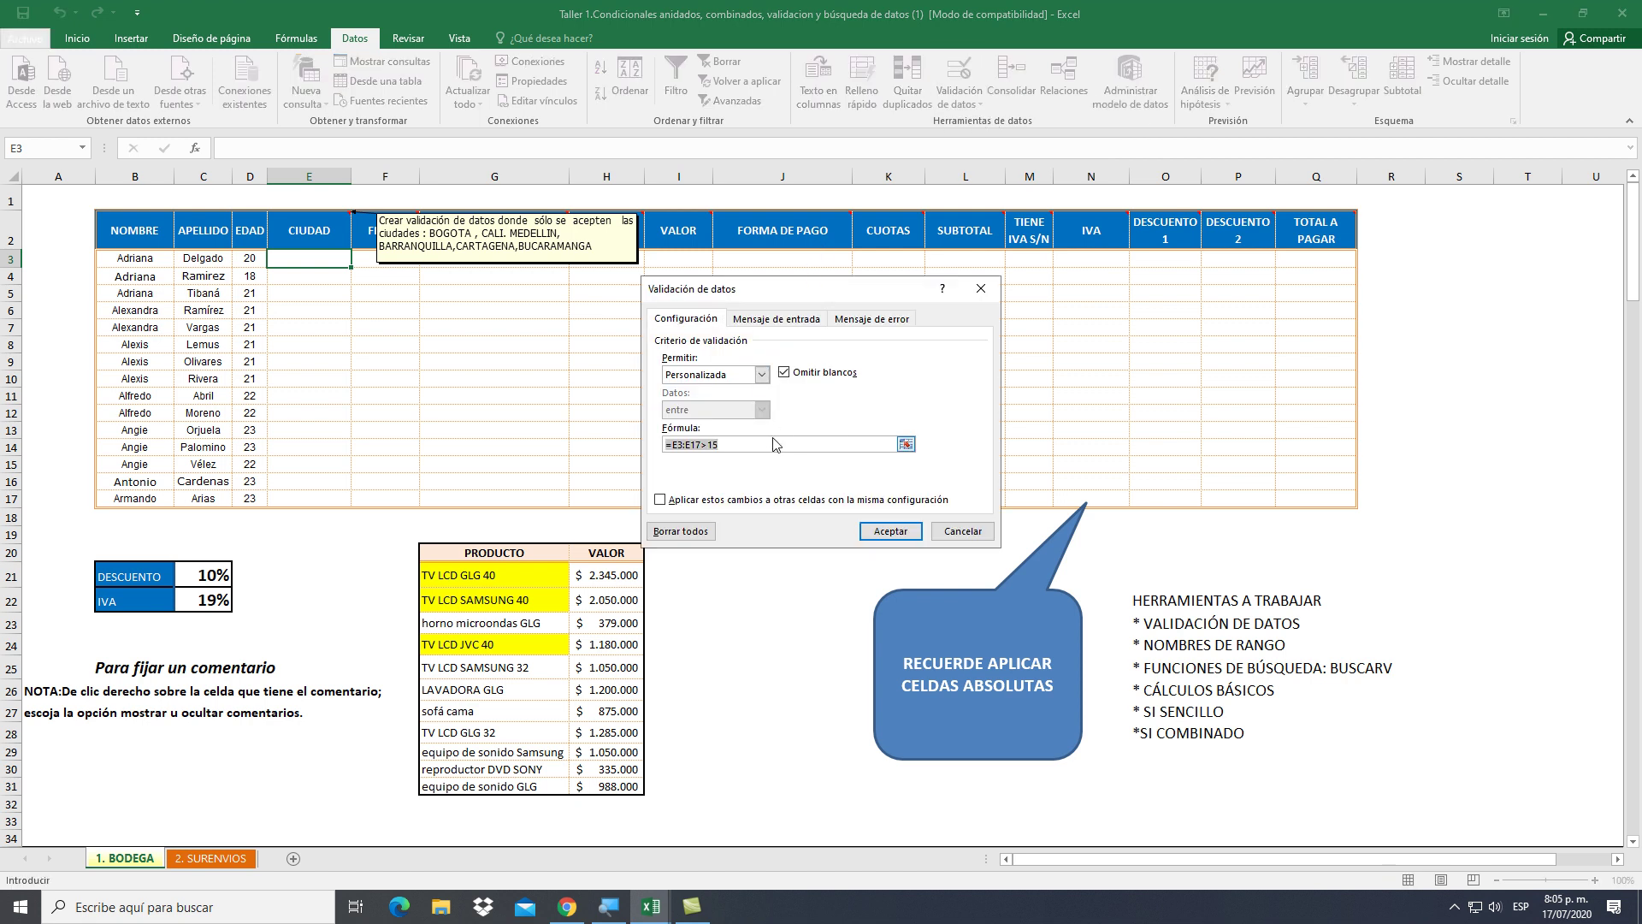
click(761, 375)
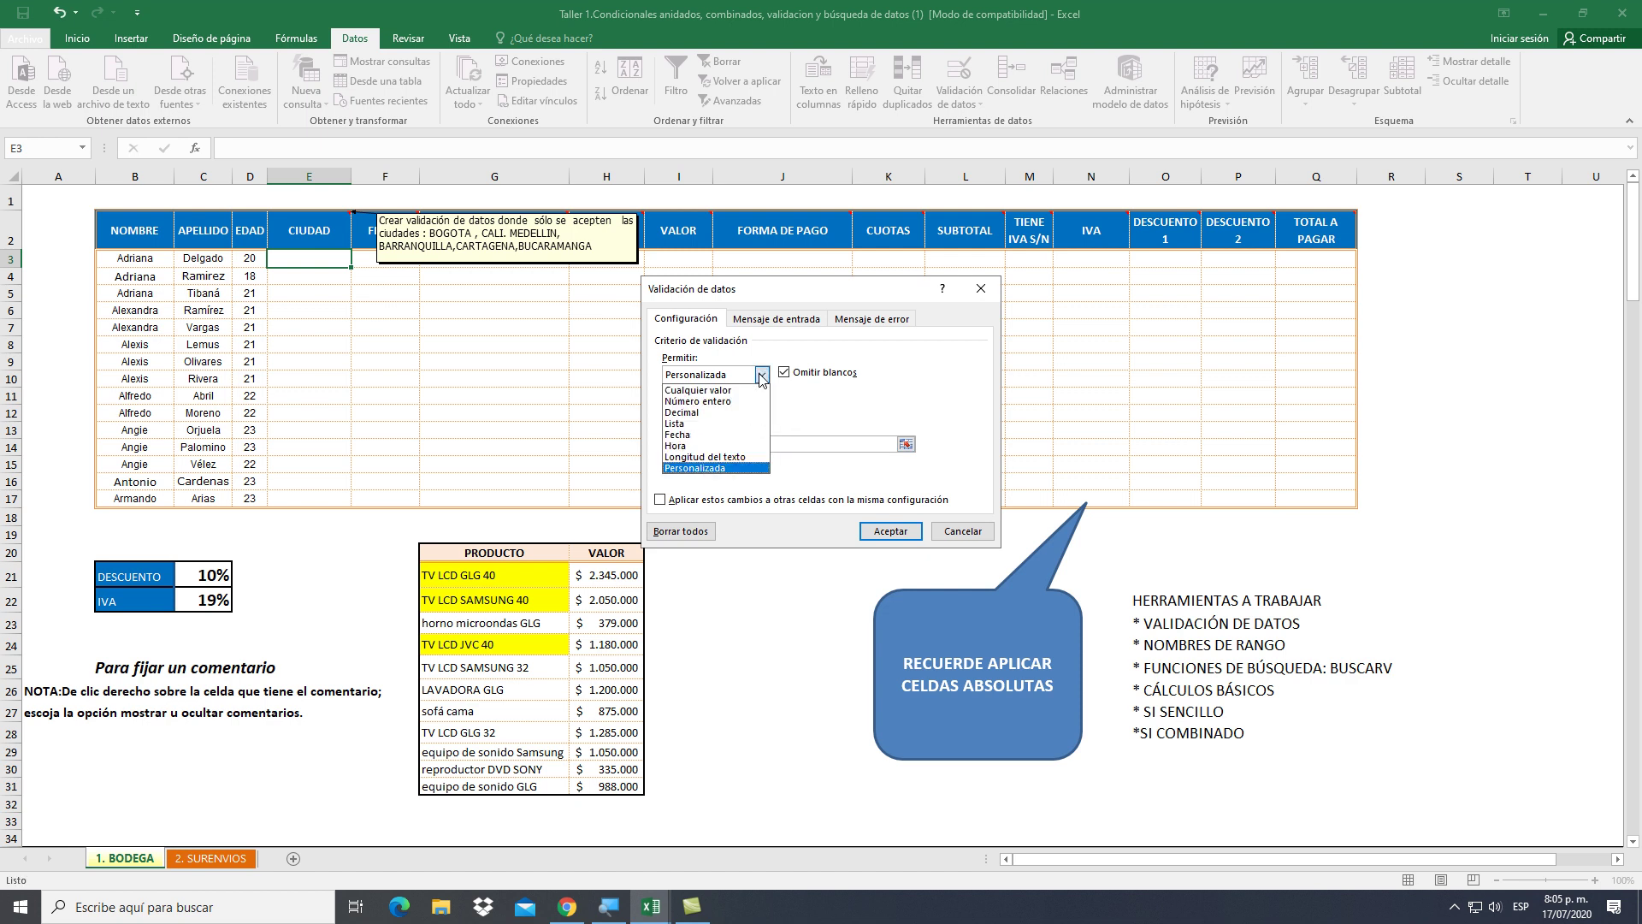
click(706, 423)
Enter BOGOTA;CALI;MEDELLIN;BARRANQUILLA;CARTAGENA;BUCARAMANGA as the list source for E3 and apply the validation
click(734, 443)
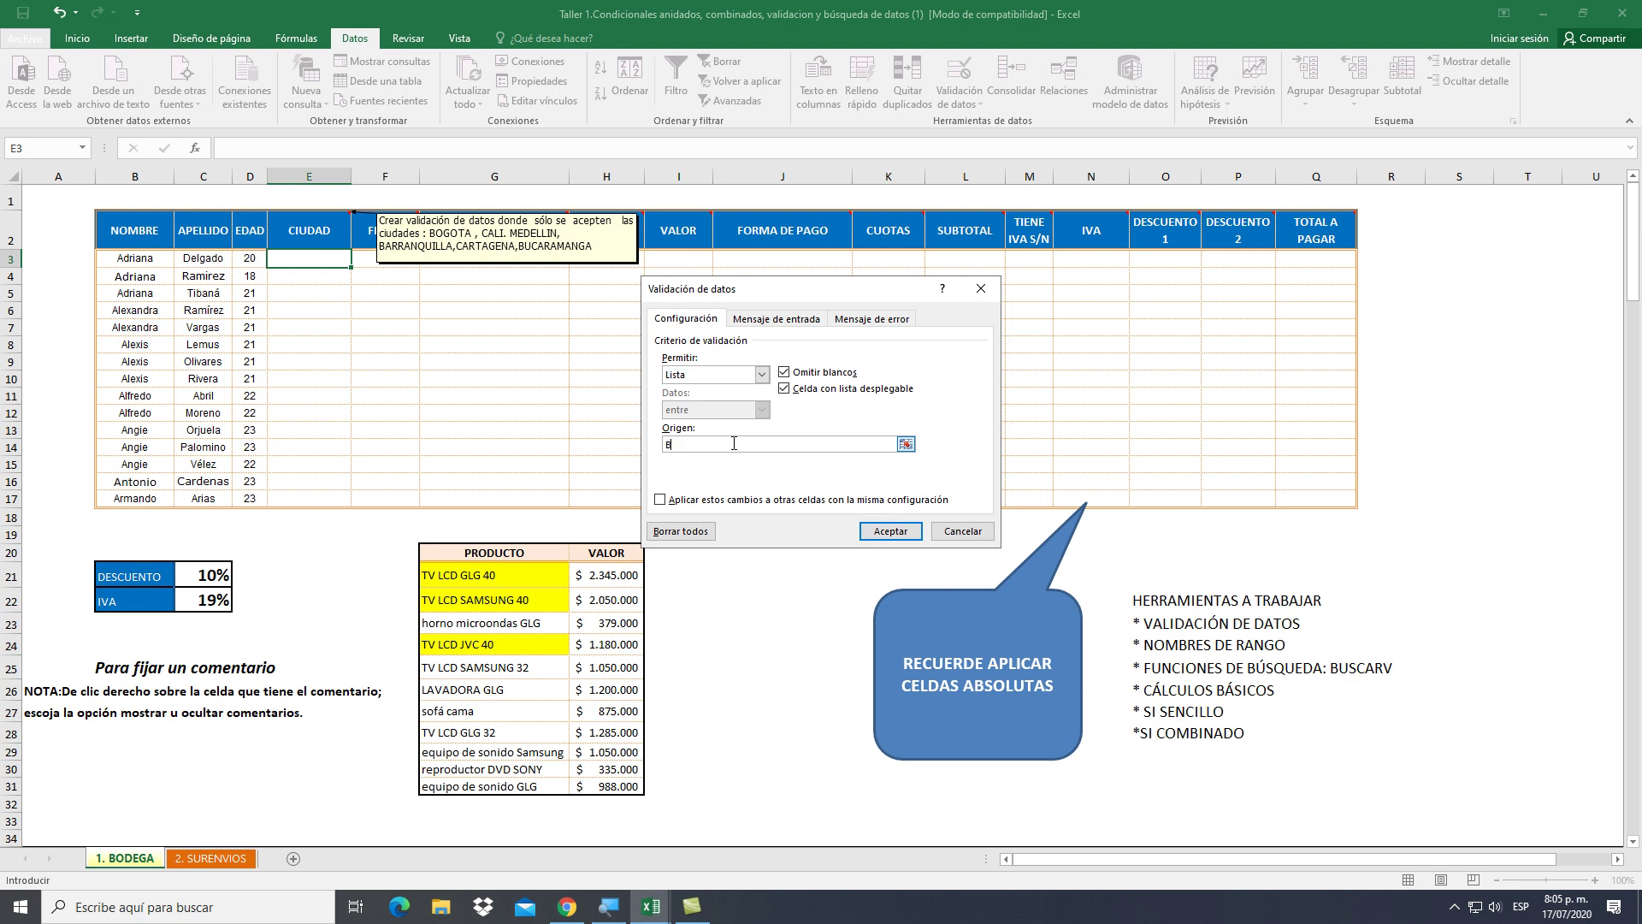
text(BOGOTA)
text(;CA)
text(LI;MEDELL)
text(IN;BARRANQU)
text(ILLA)
text(;CARTAGENA)
text(;BUCARA)
text(MANGA)
click(889, 530)
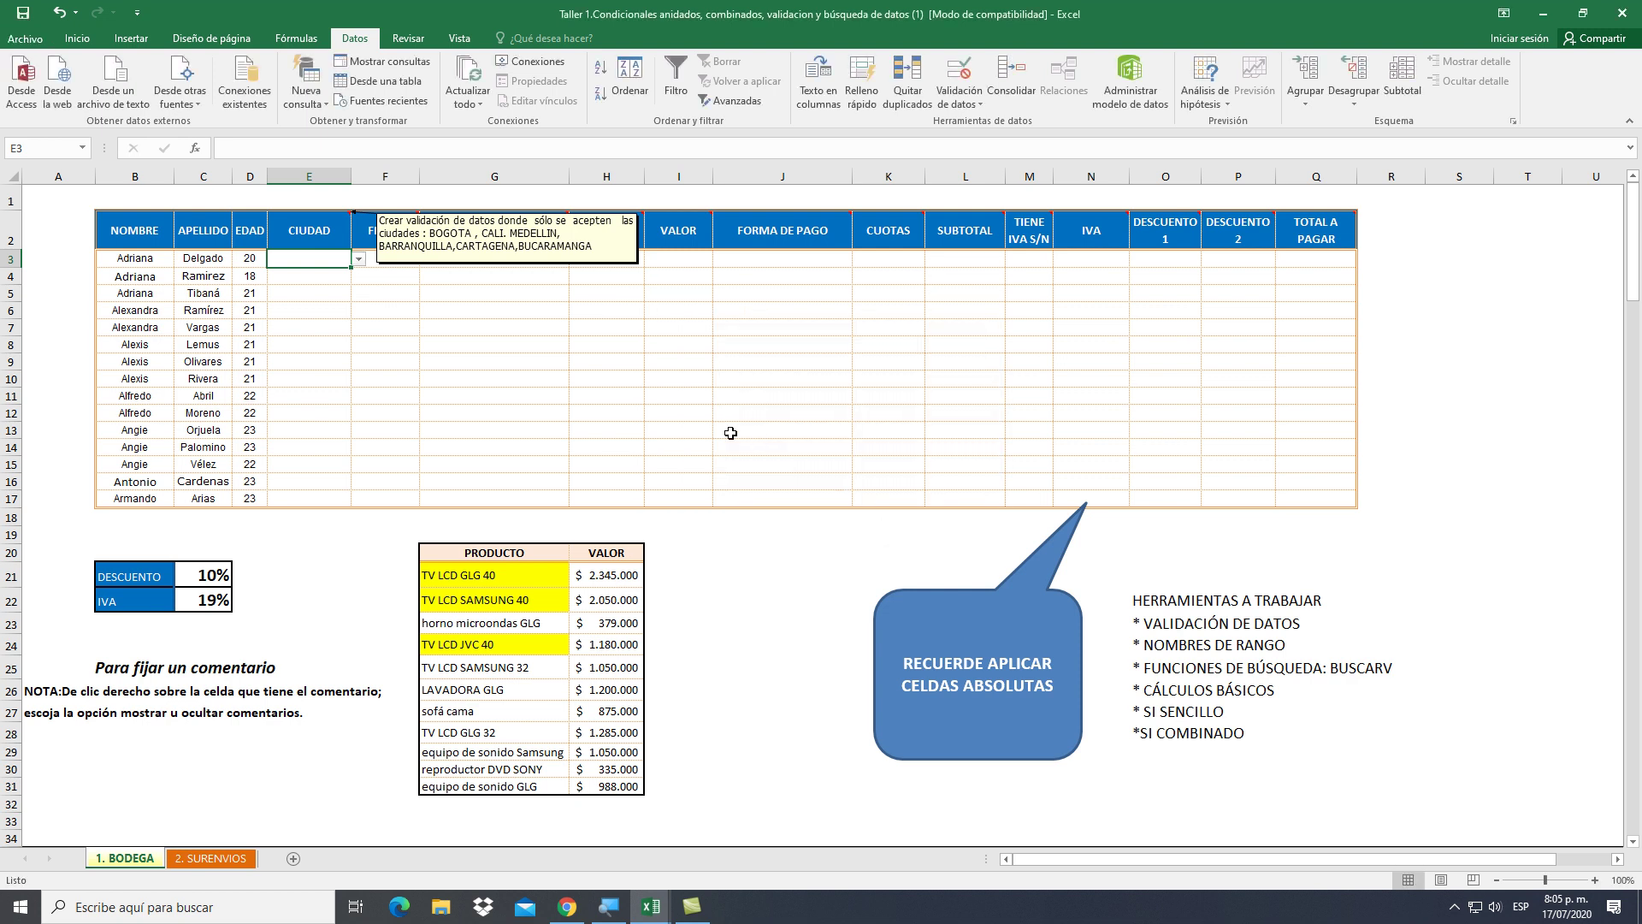
Check the city drop-down in E3 and fill its validation down the CIUDAD column to E17
click(359, 259)
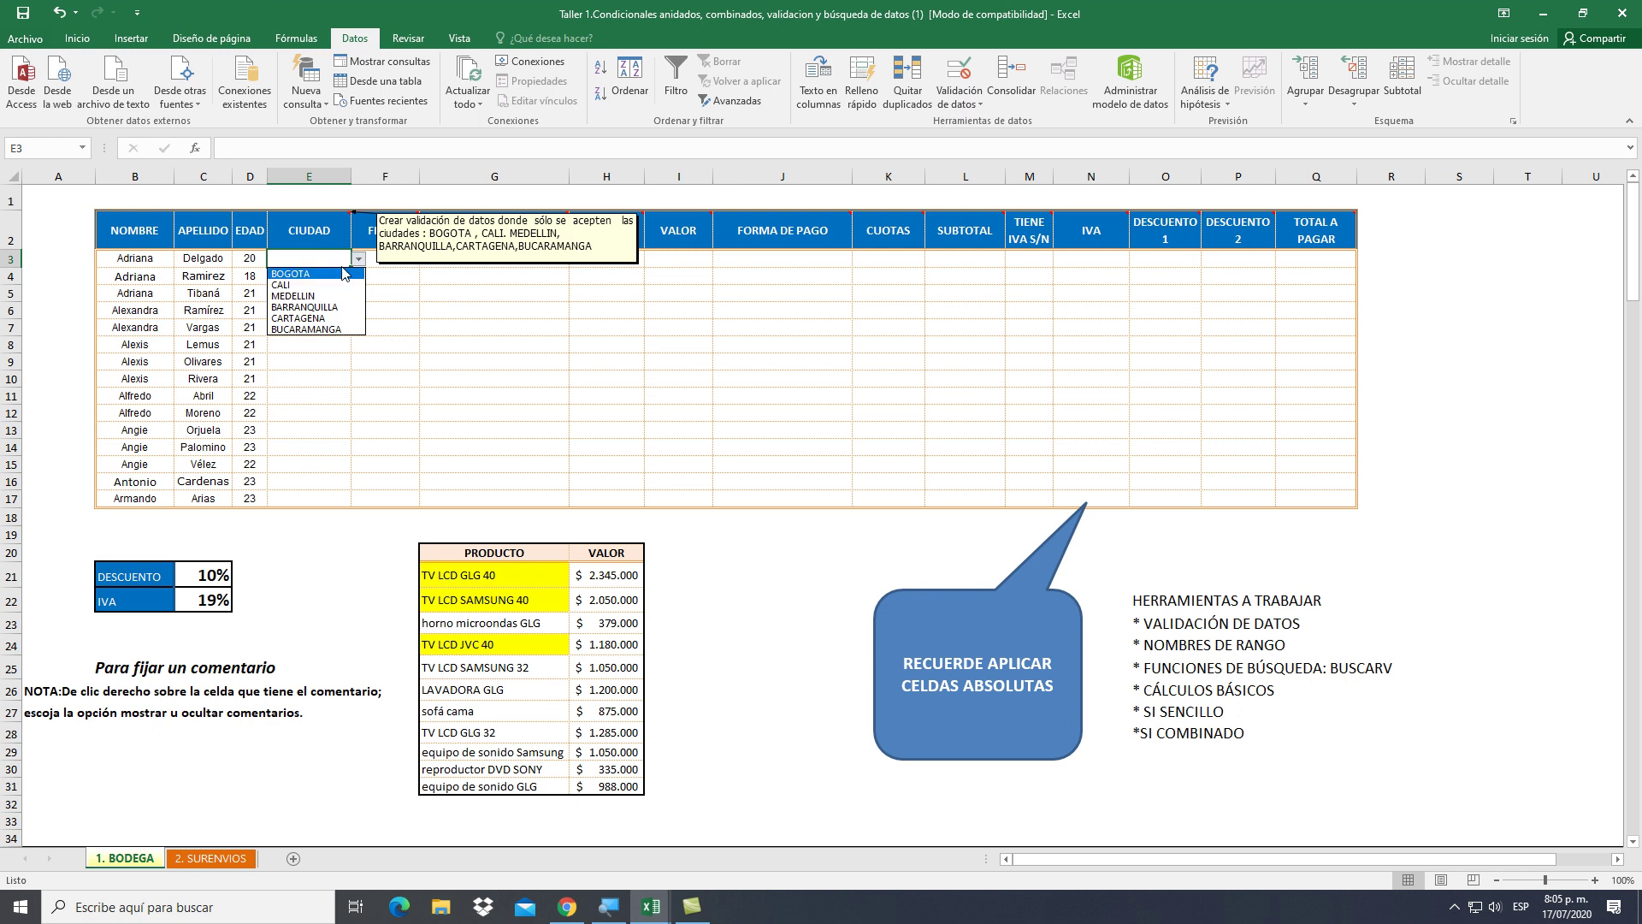
key(Escape)
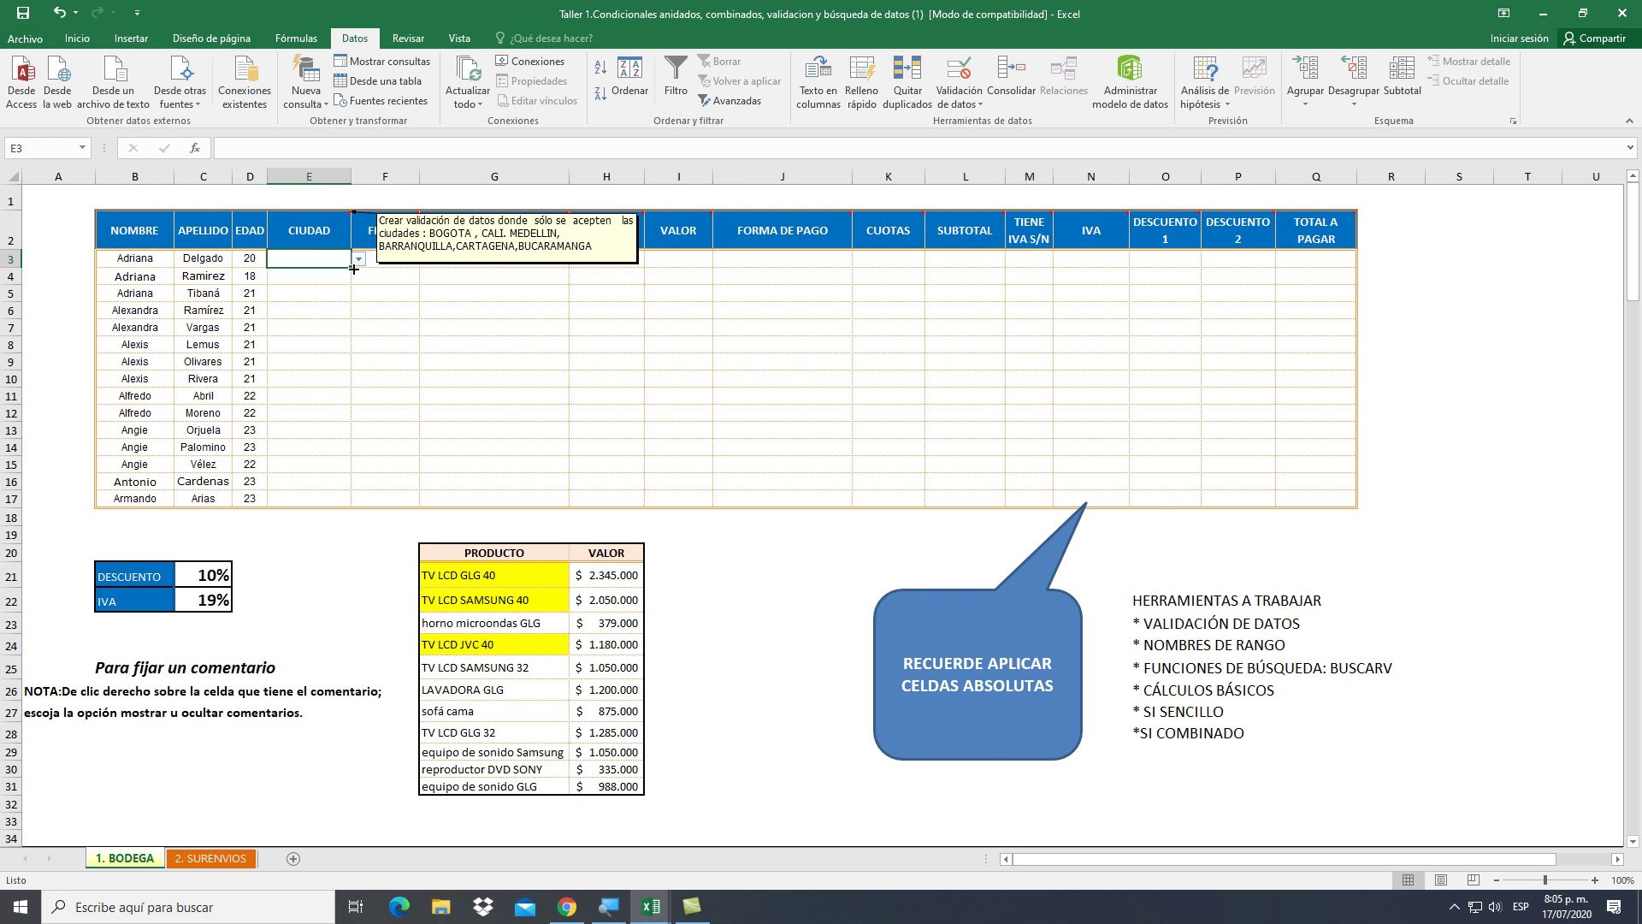
drag(353, 268, 349, 508)
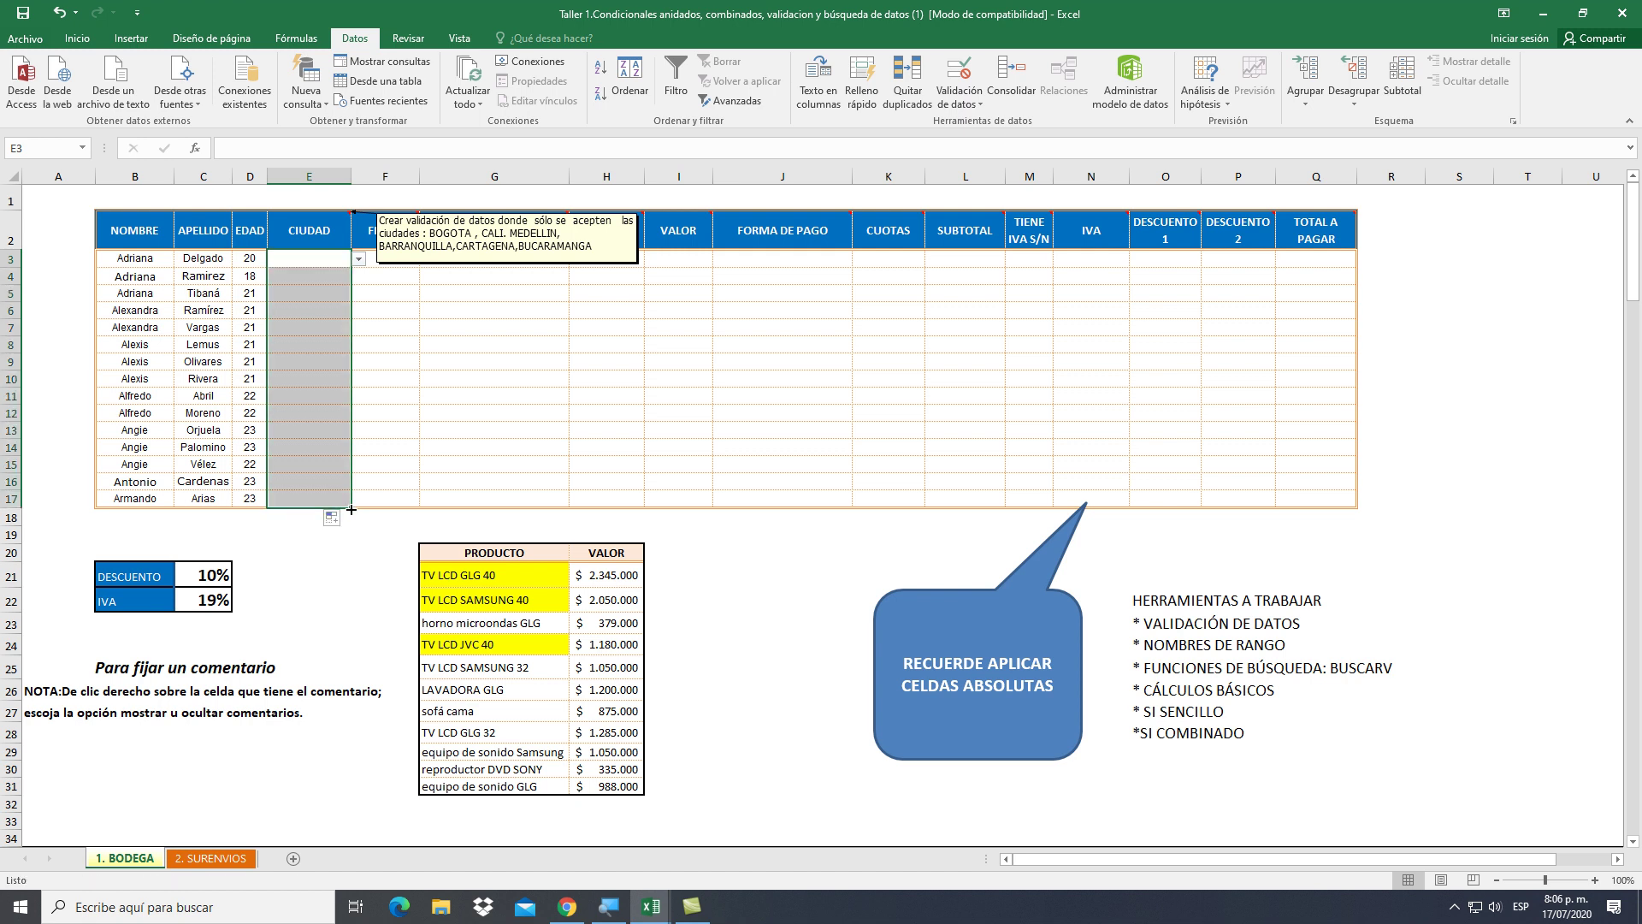
click(338, 497)
click(359, 500)
click(359, 500)
click(313, 285)
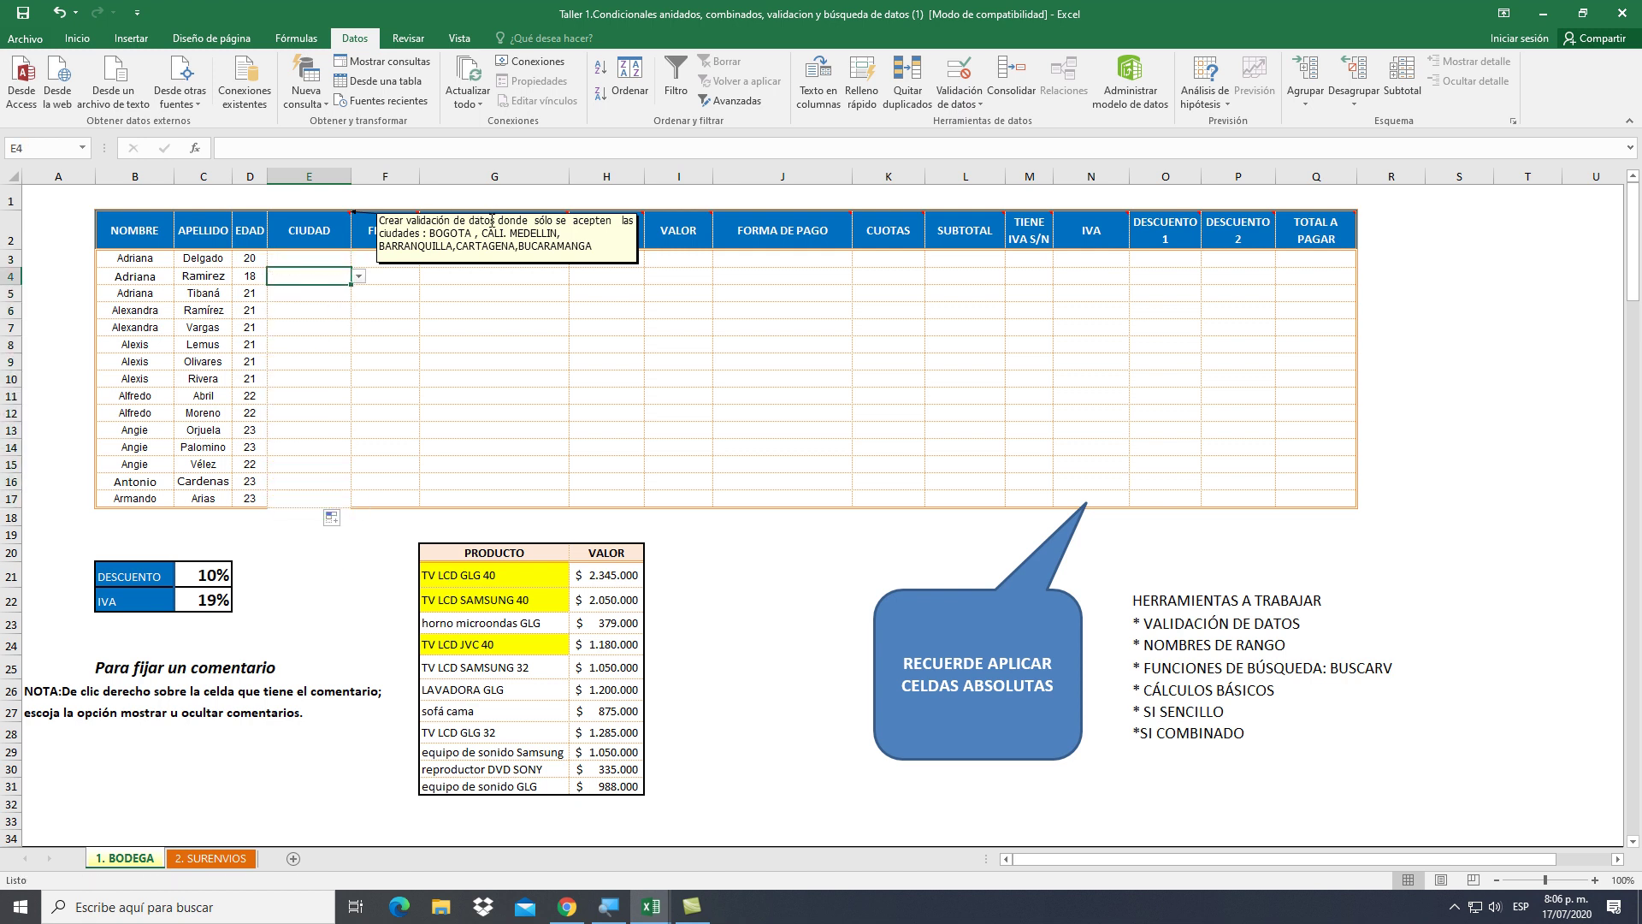
Hide the comment on the CIUDAD header and display the comment on the FECHA header instead
right_click(327, 238)
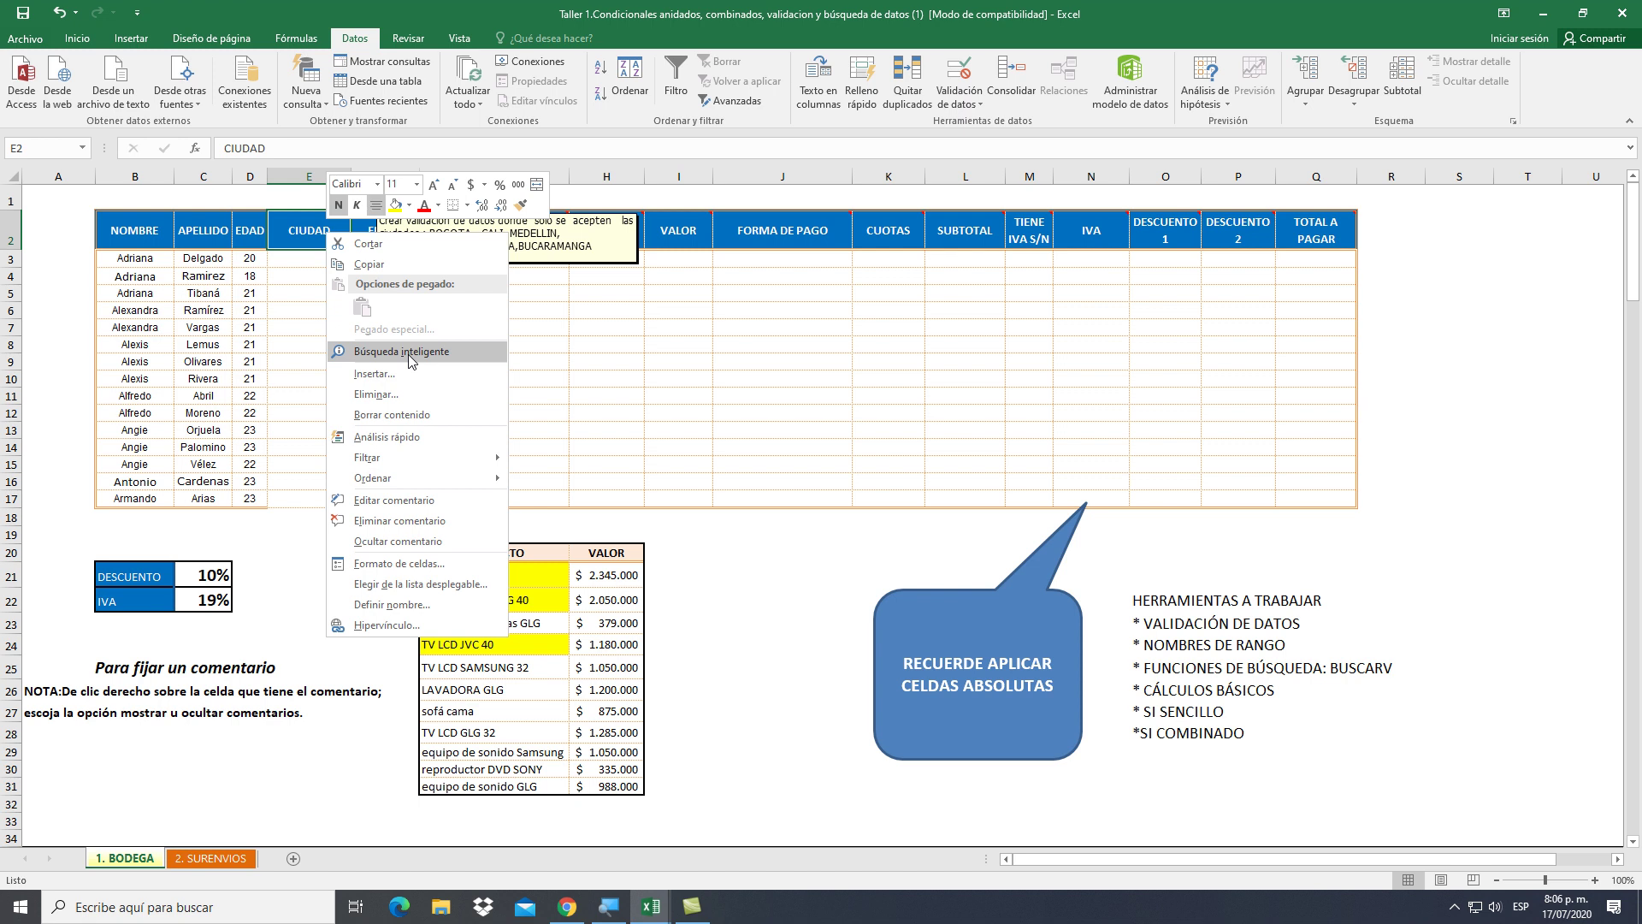
click(443, 540)
mouse_move(398, 238)
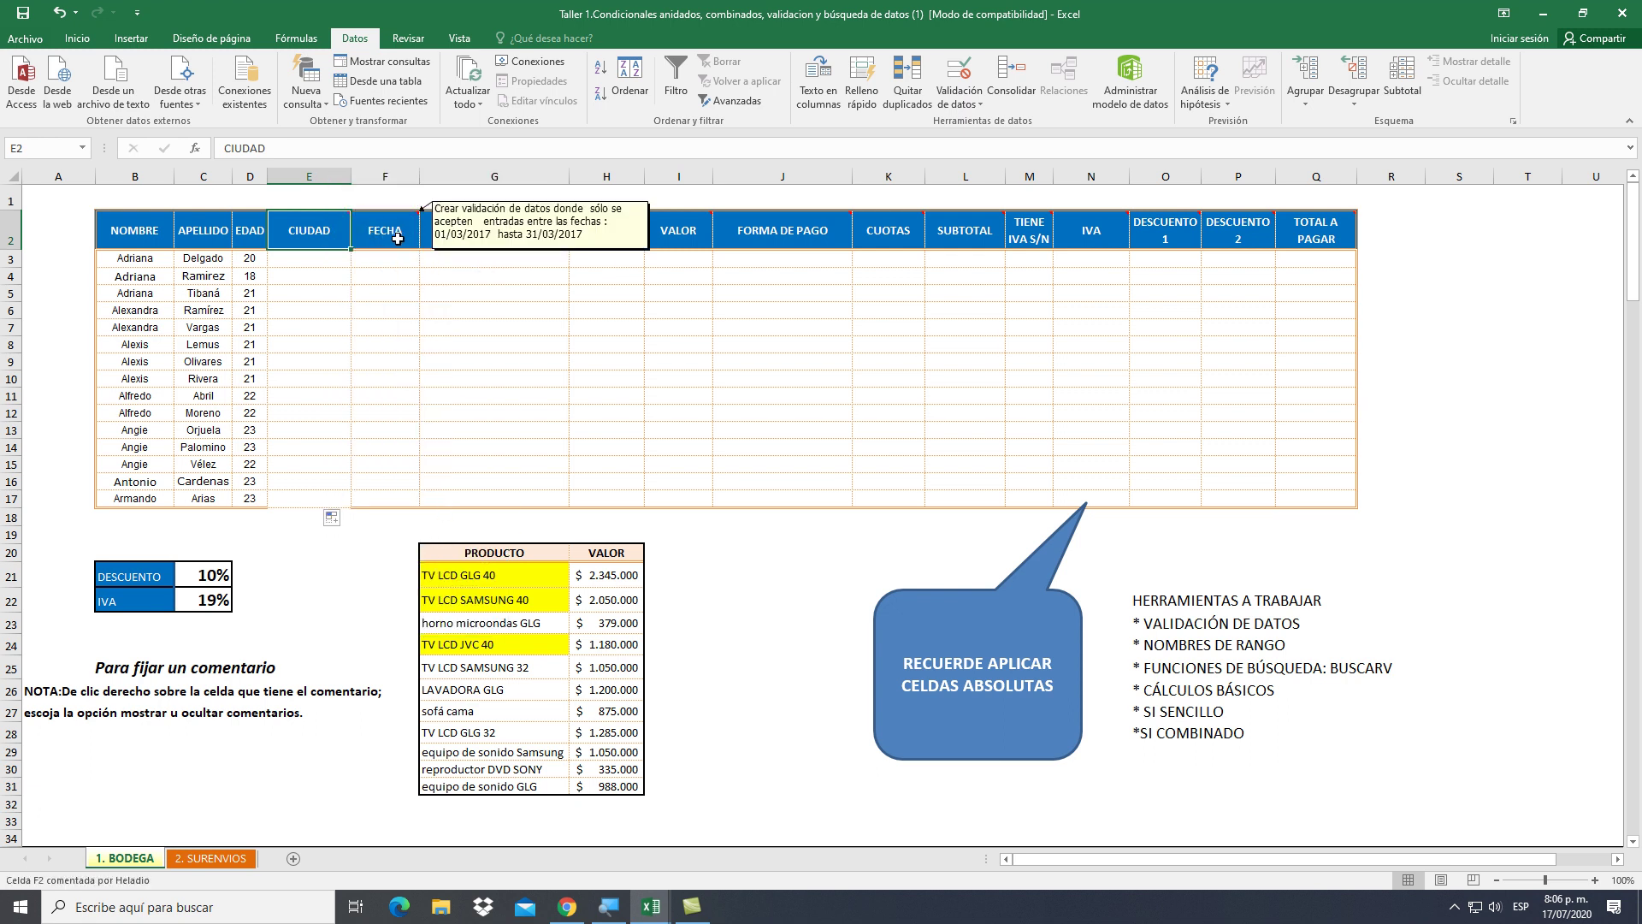
right_click(398, 239)
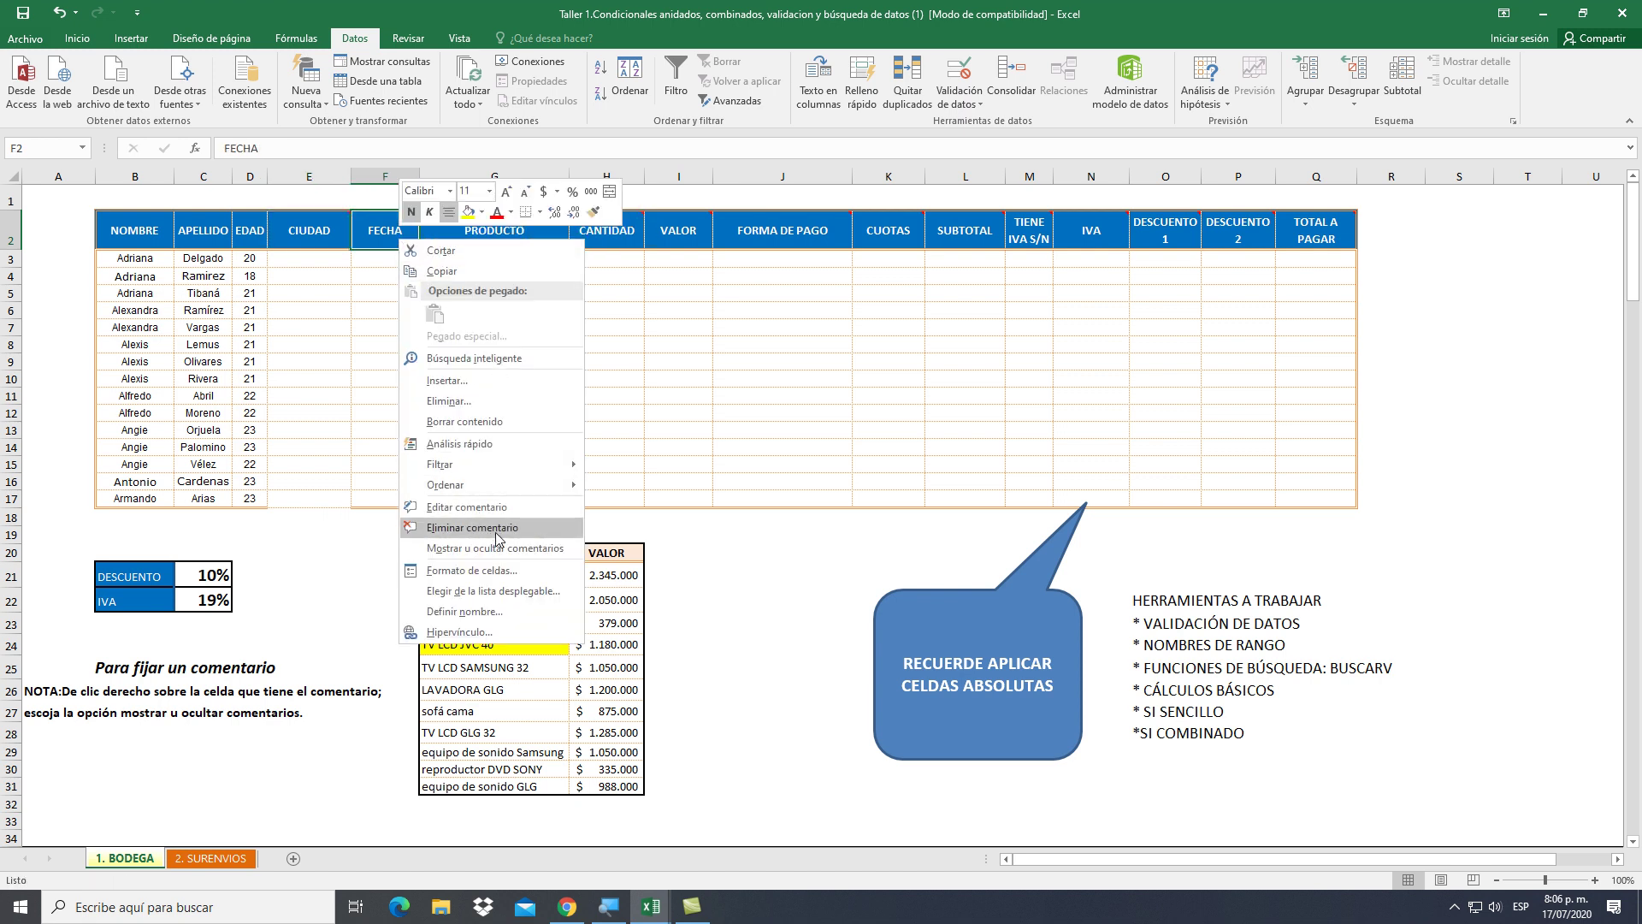
click(500, 546)
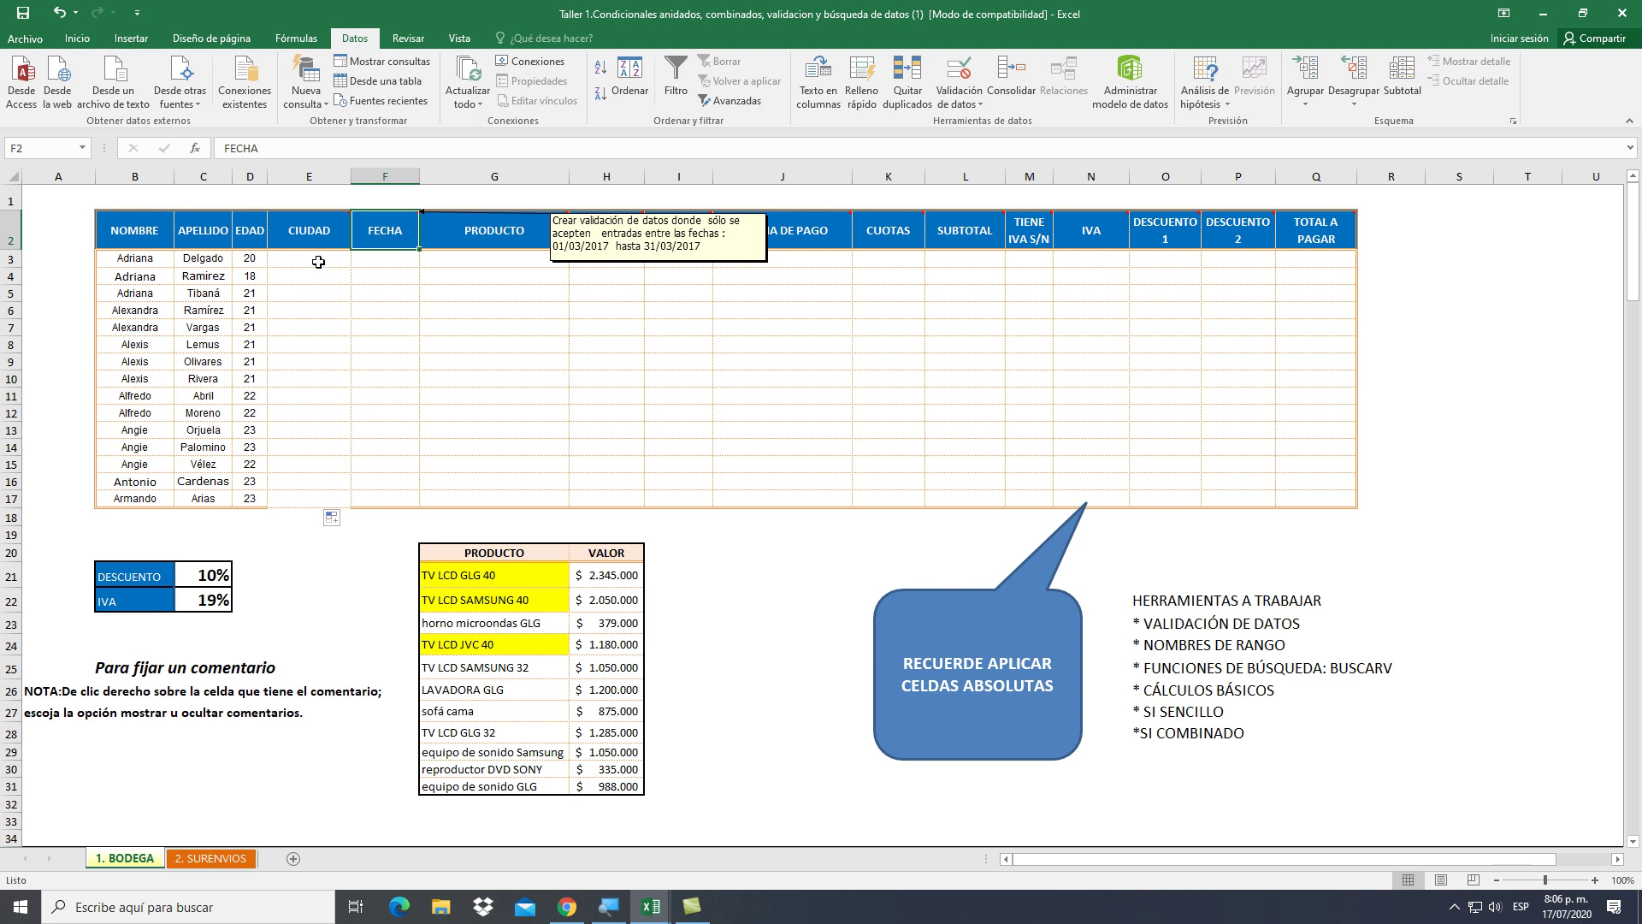
Set up data validation for F3:F17 that allows only dates between 01/03/2017 and 31/03/2017
click(373, 259)
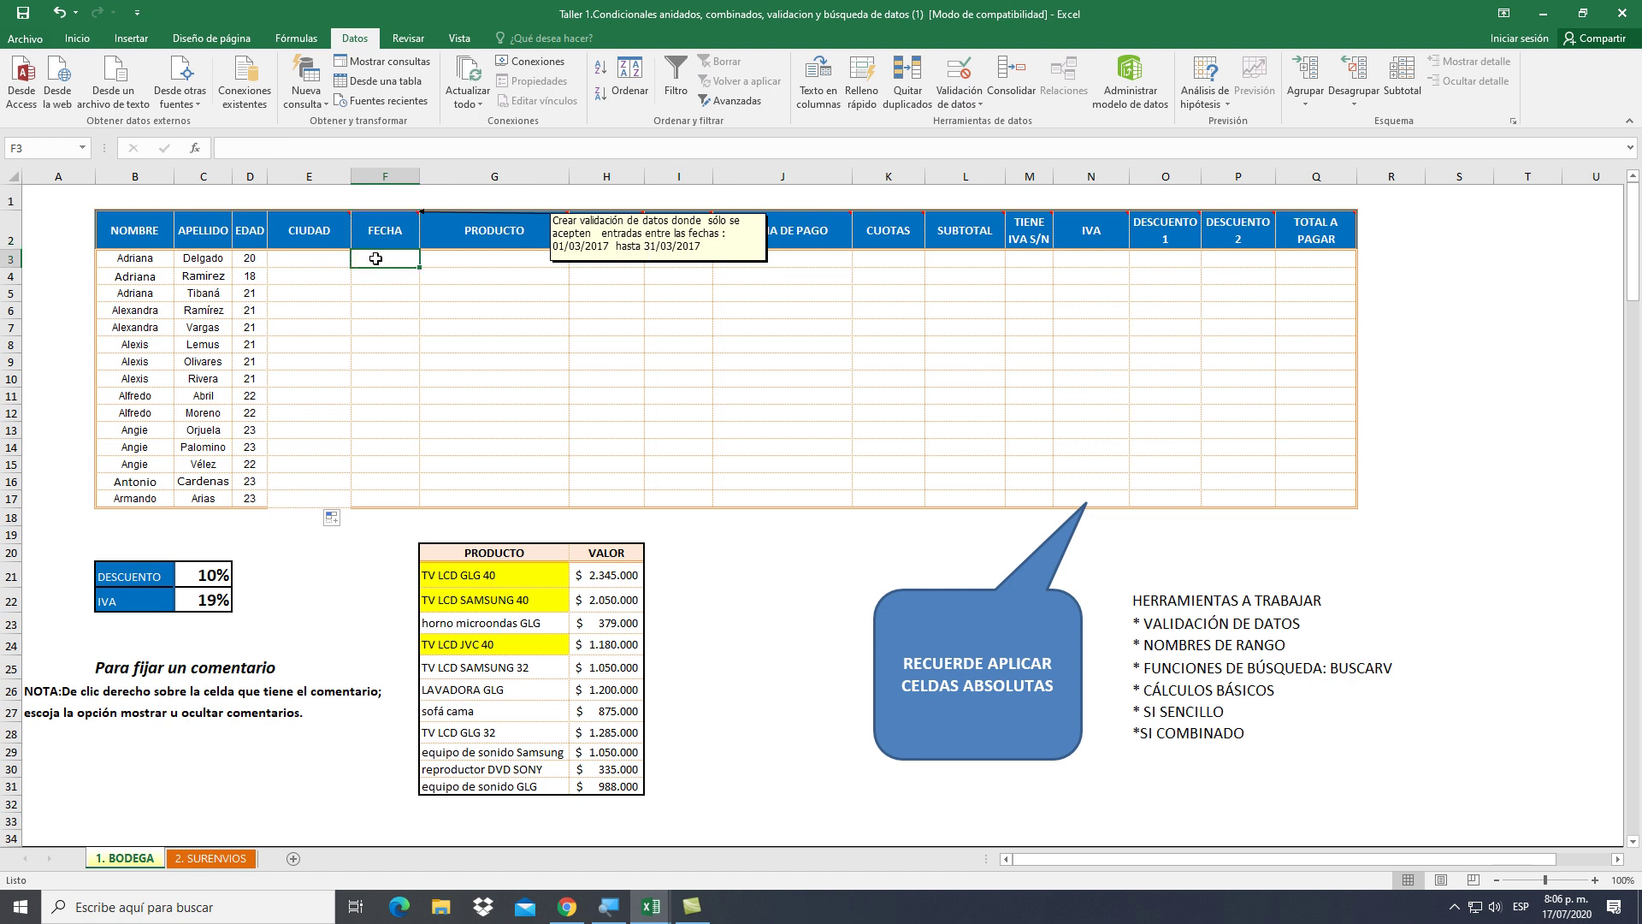
drag(376, 258, 385, 503)
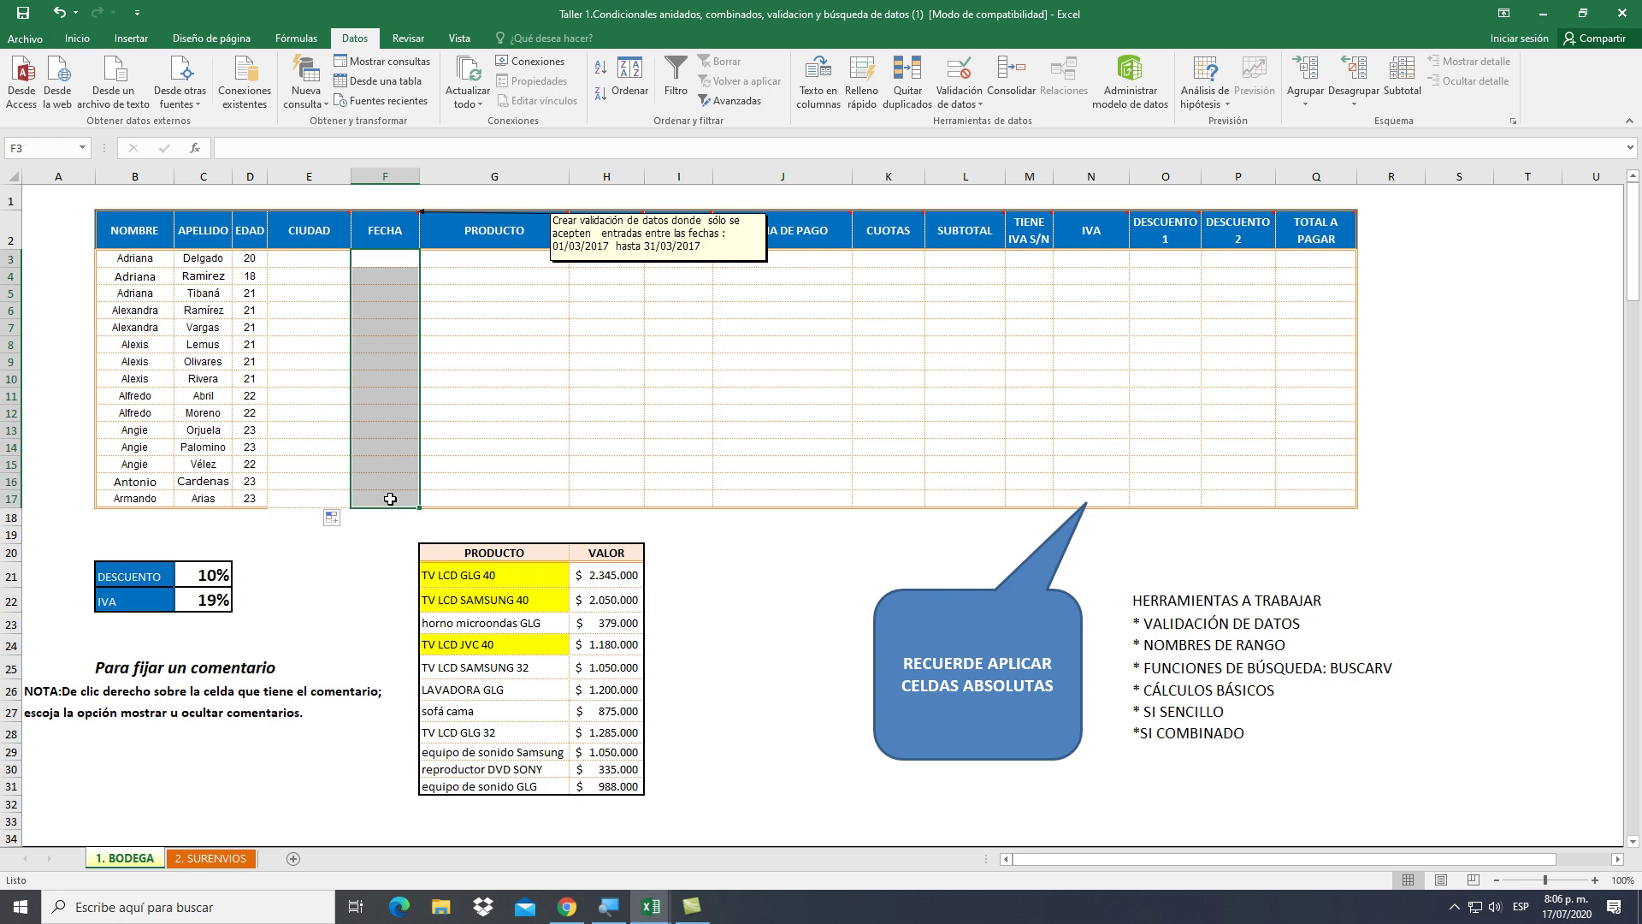
click(971, 101)
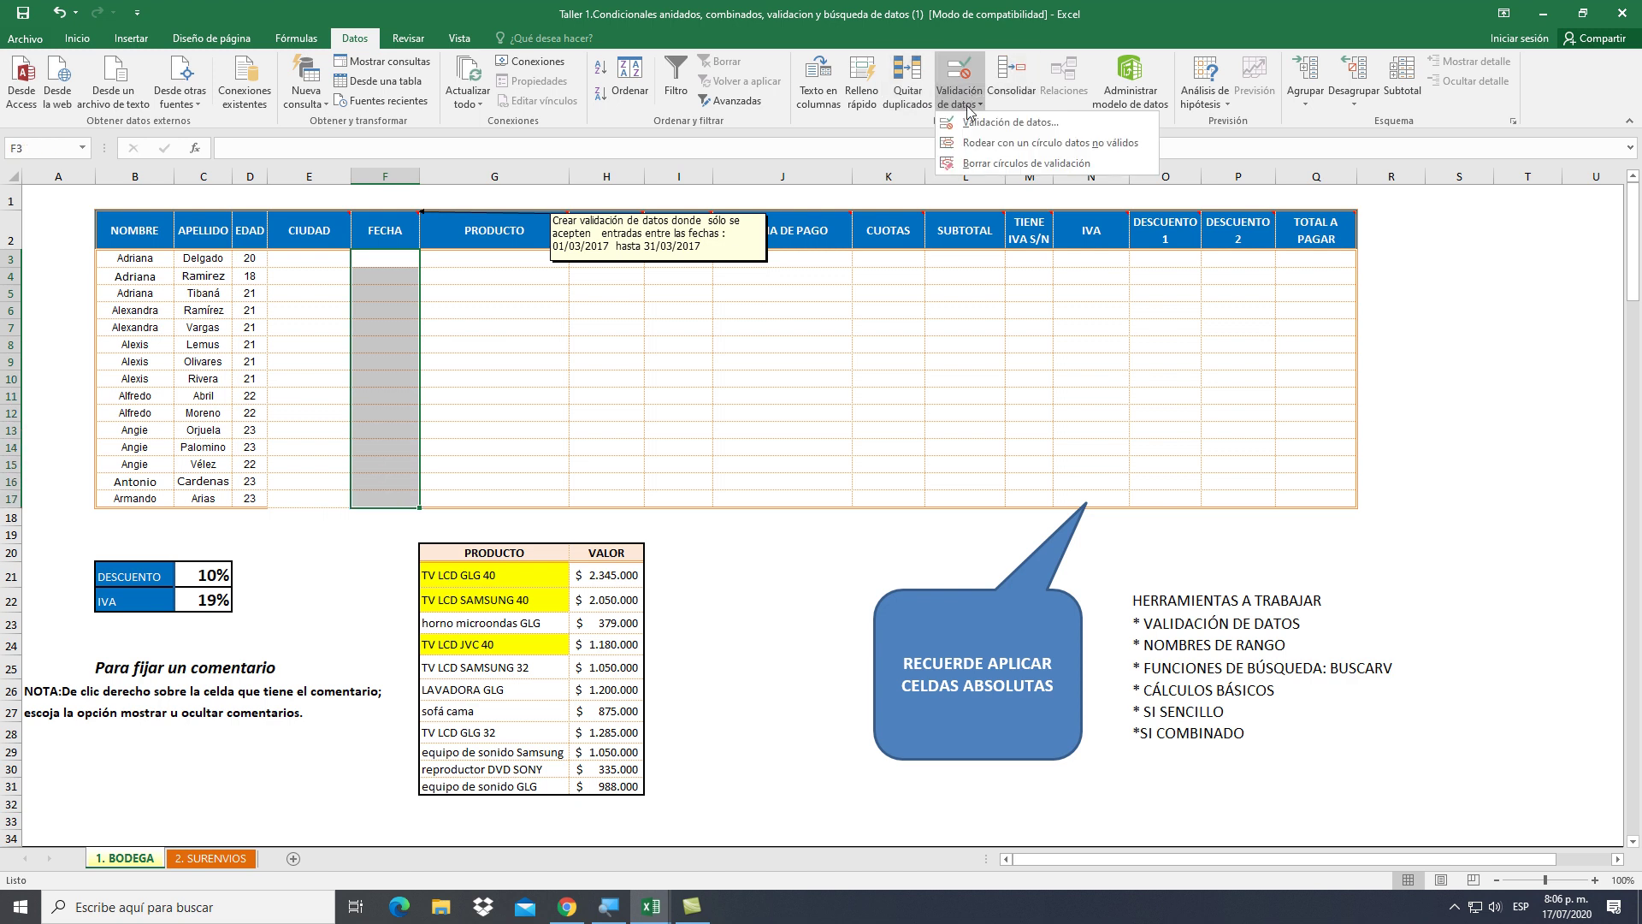
click(972, 126)
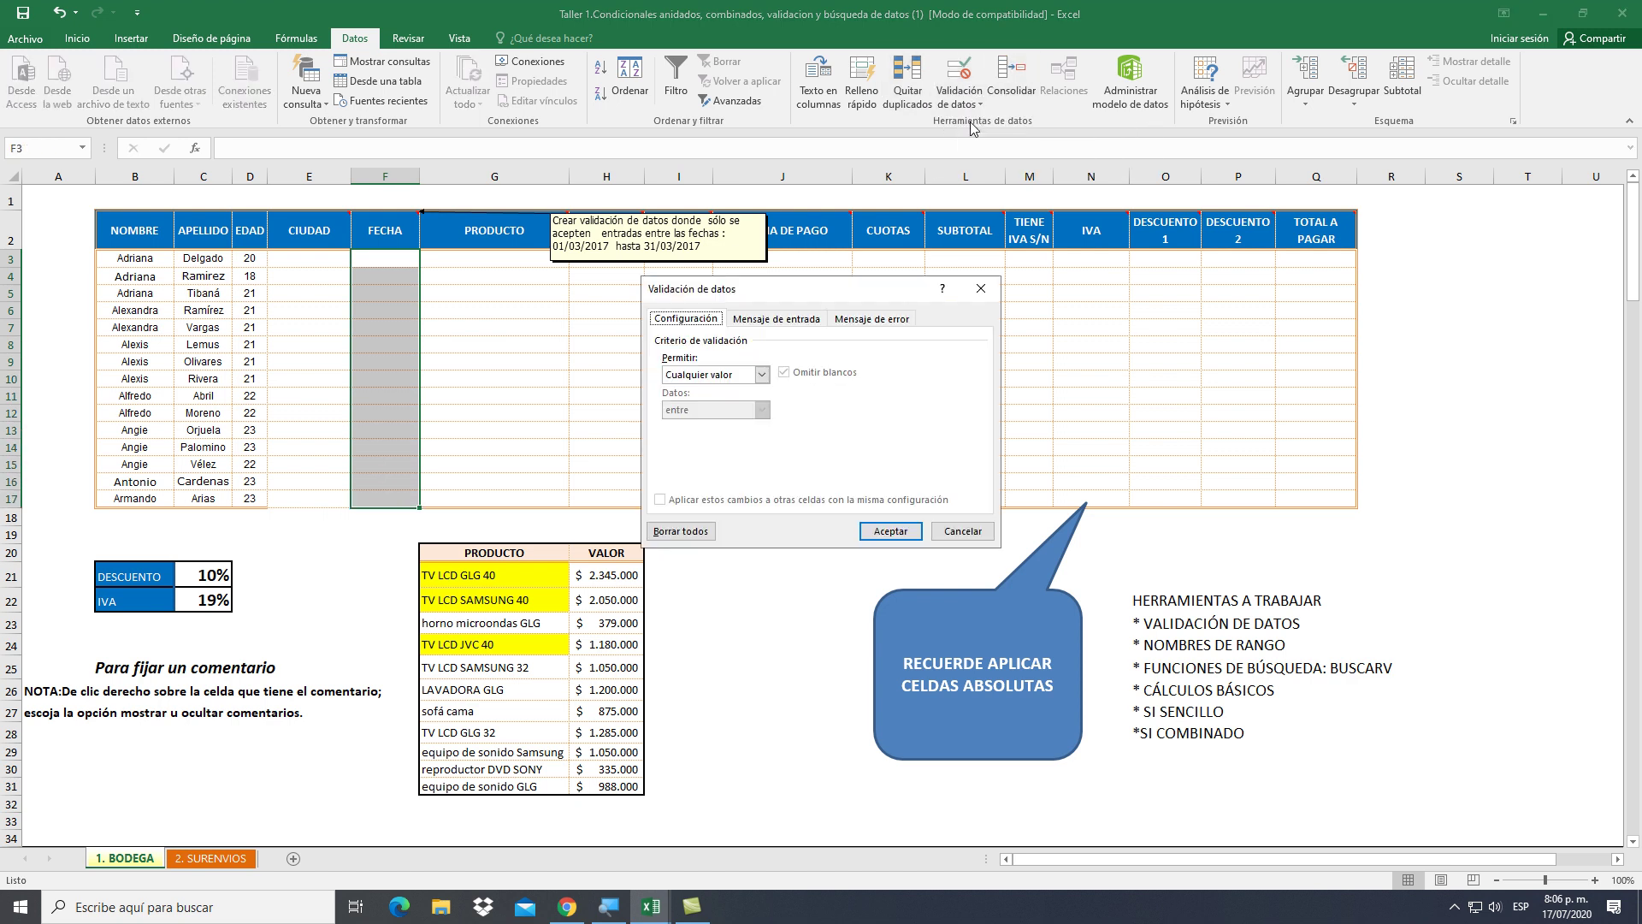
click(733, 376)
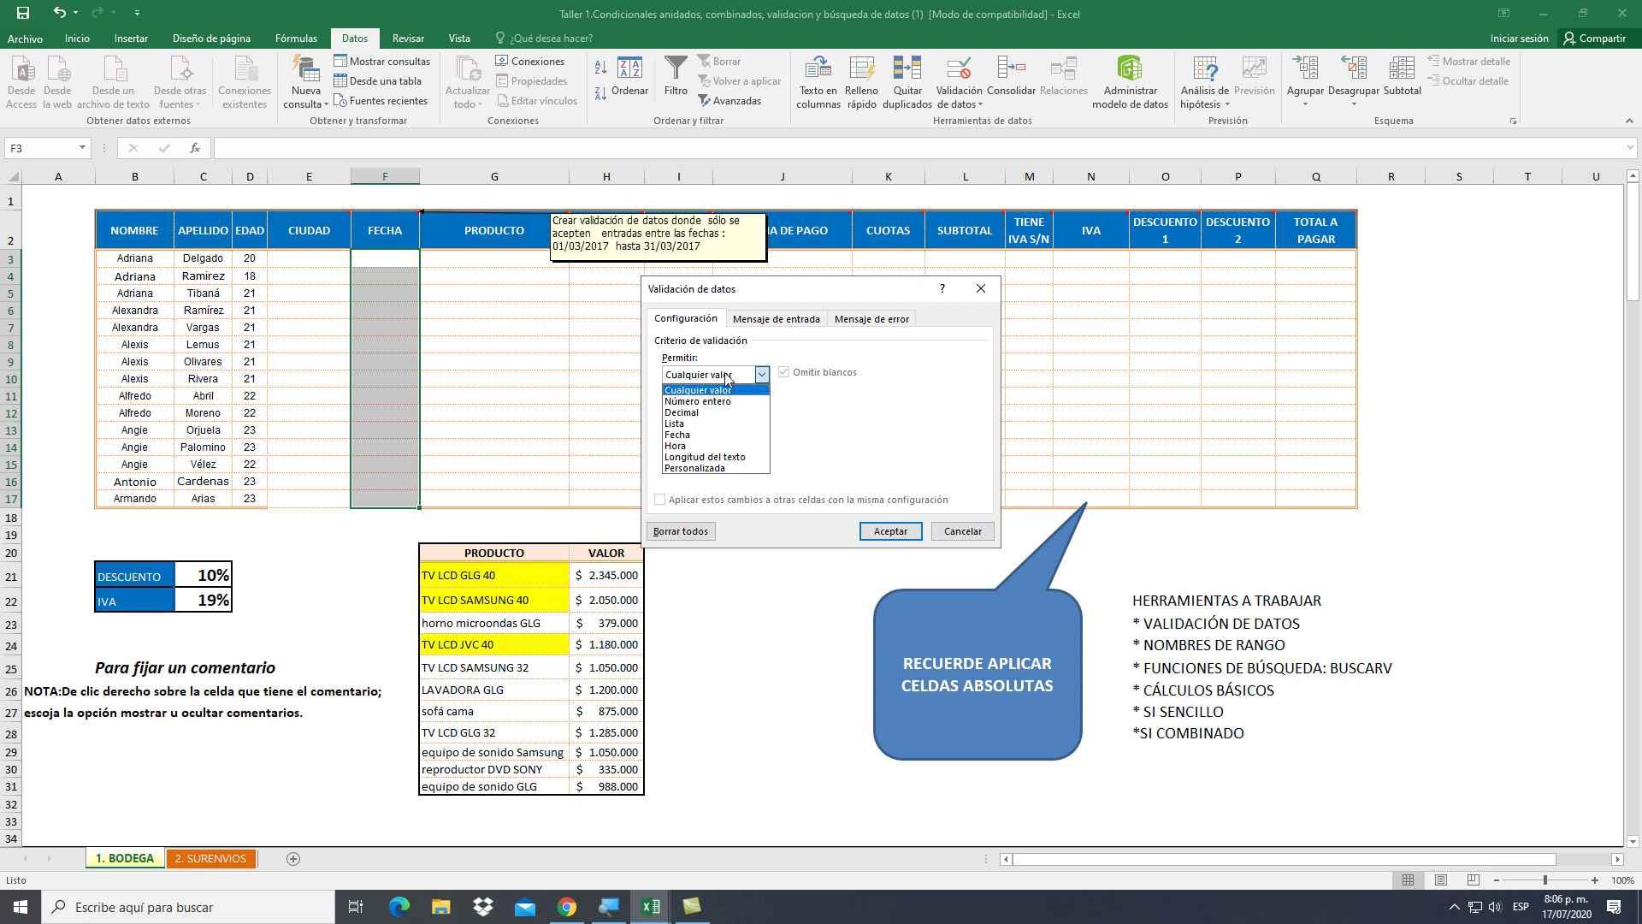
click(694, 435)
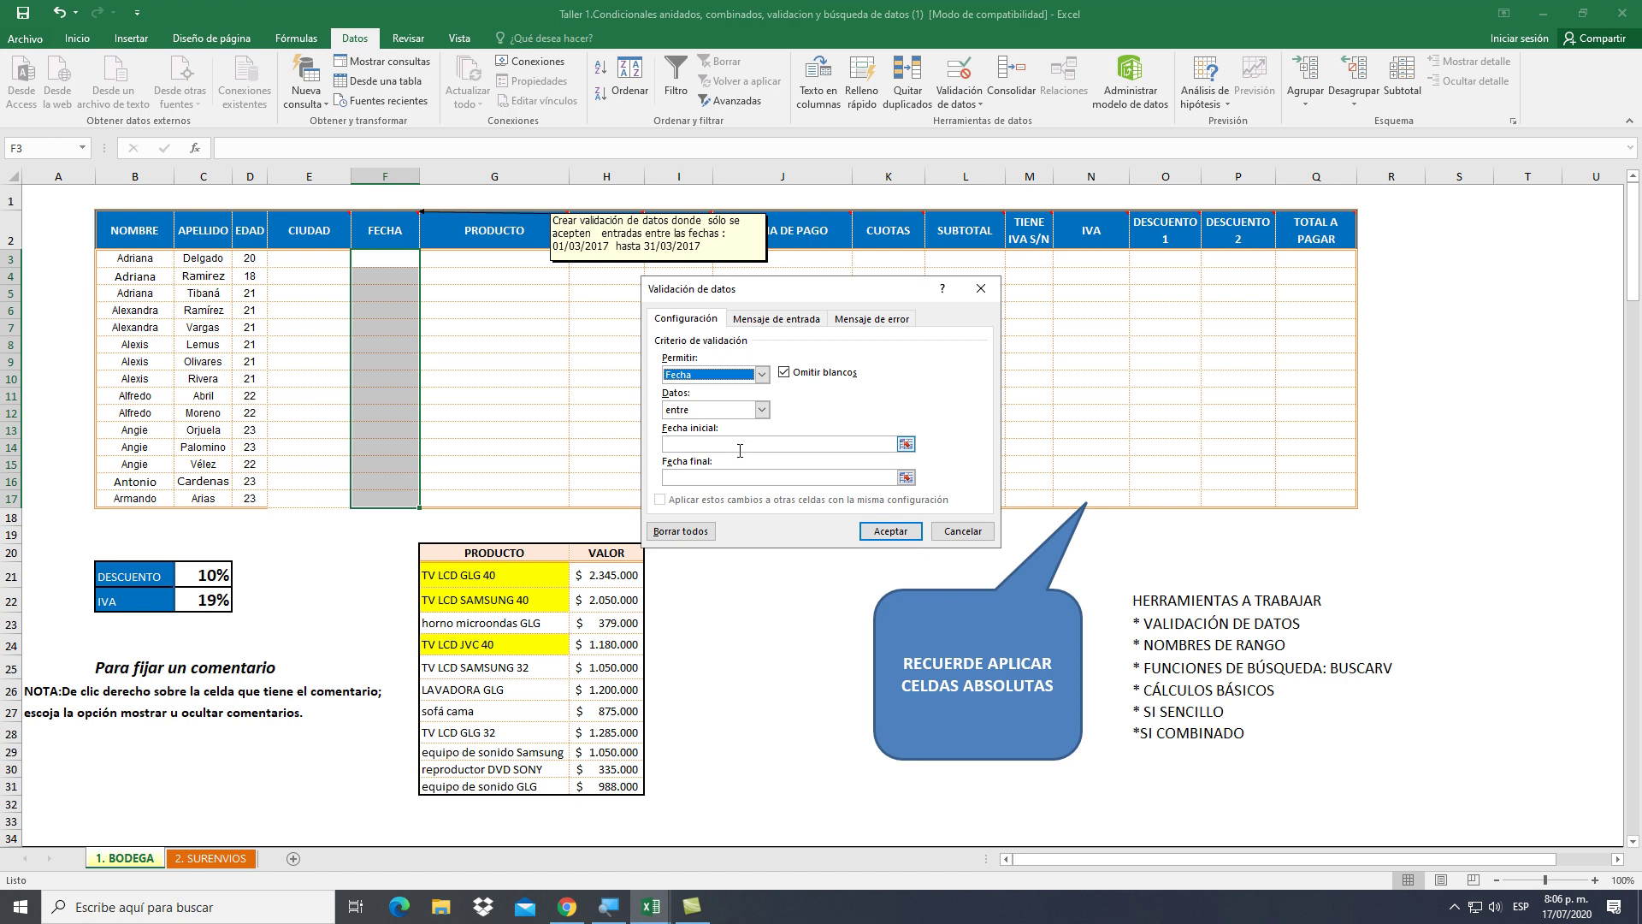
click(739, 447)
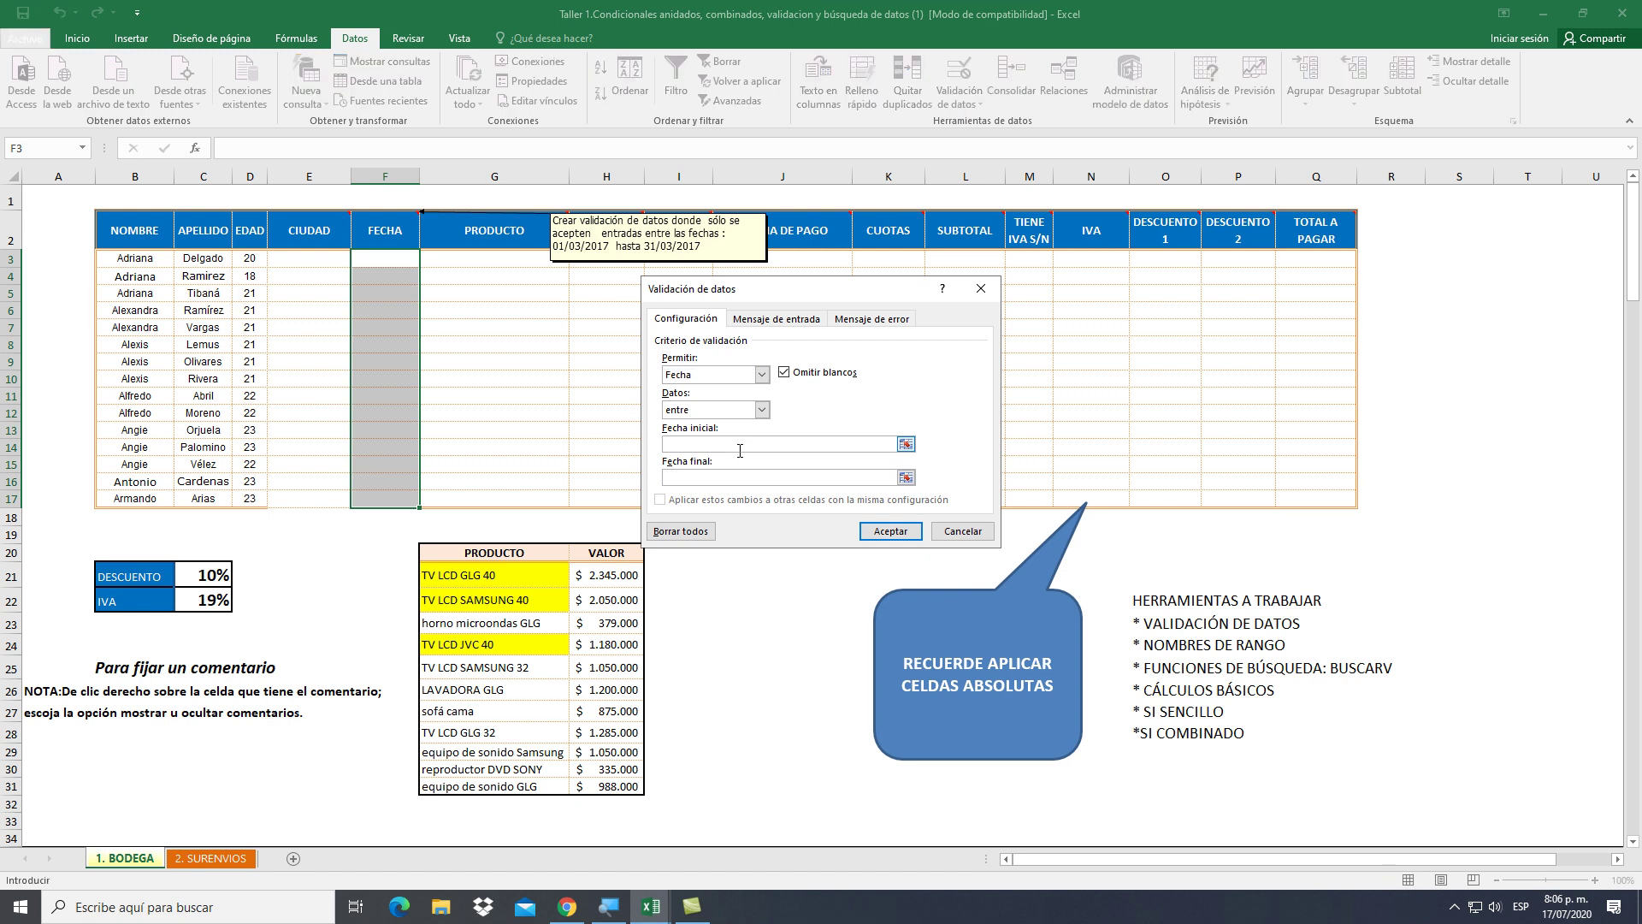
text(01/03/2017)
key(Tab)
text(31/03/201)
Add an error alert titled "ERROR DE FECHA" with message "LA FECHA DIGITADA NO CUMPLE CON LOS REQUERIMIENTOS.... INTENTE DE NUEVO" and apply the validation
click(850, 319)
click(860, 398)
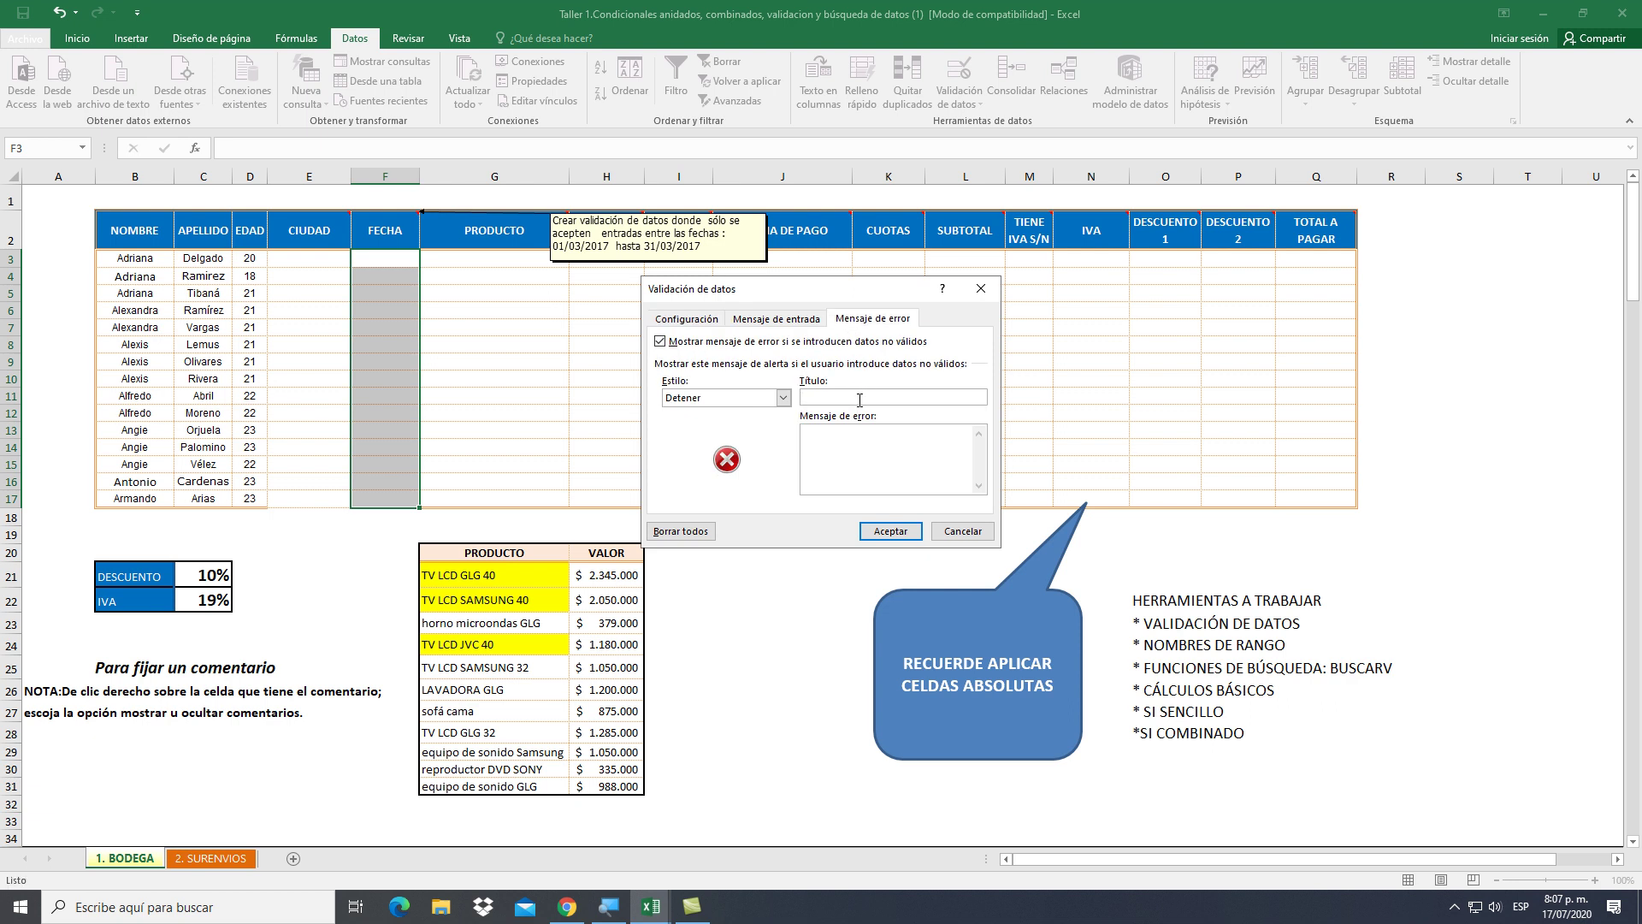
text(erro)
key(BackSpace)
key(BackSpace)
key(BackSpace)
key(BackSpace)
text(RROR DE FECHA)
click(881, 438)
text(LA FECH ADIGITADA NO CUMPLE CO)
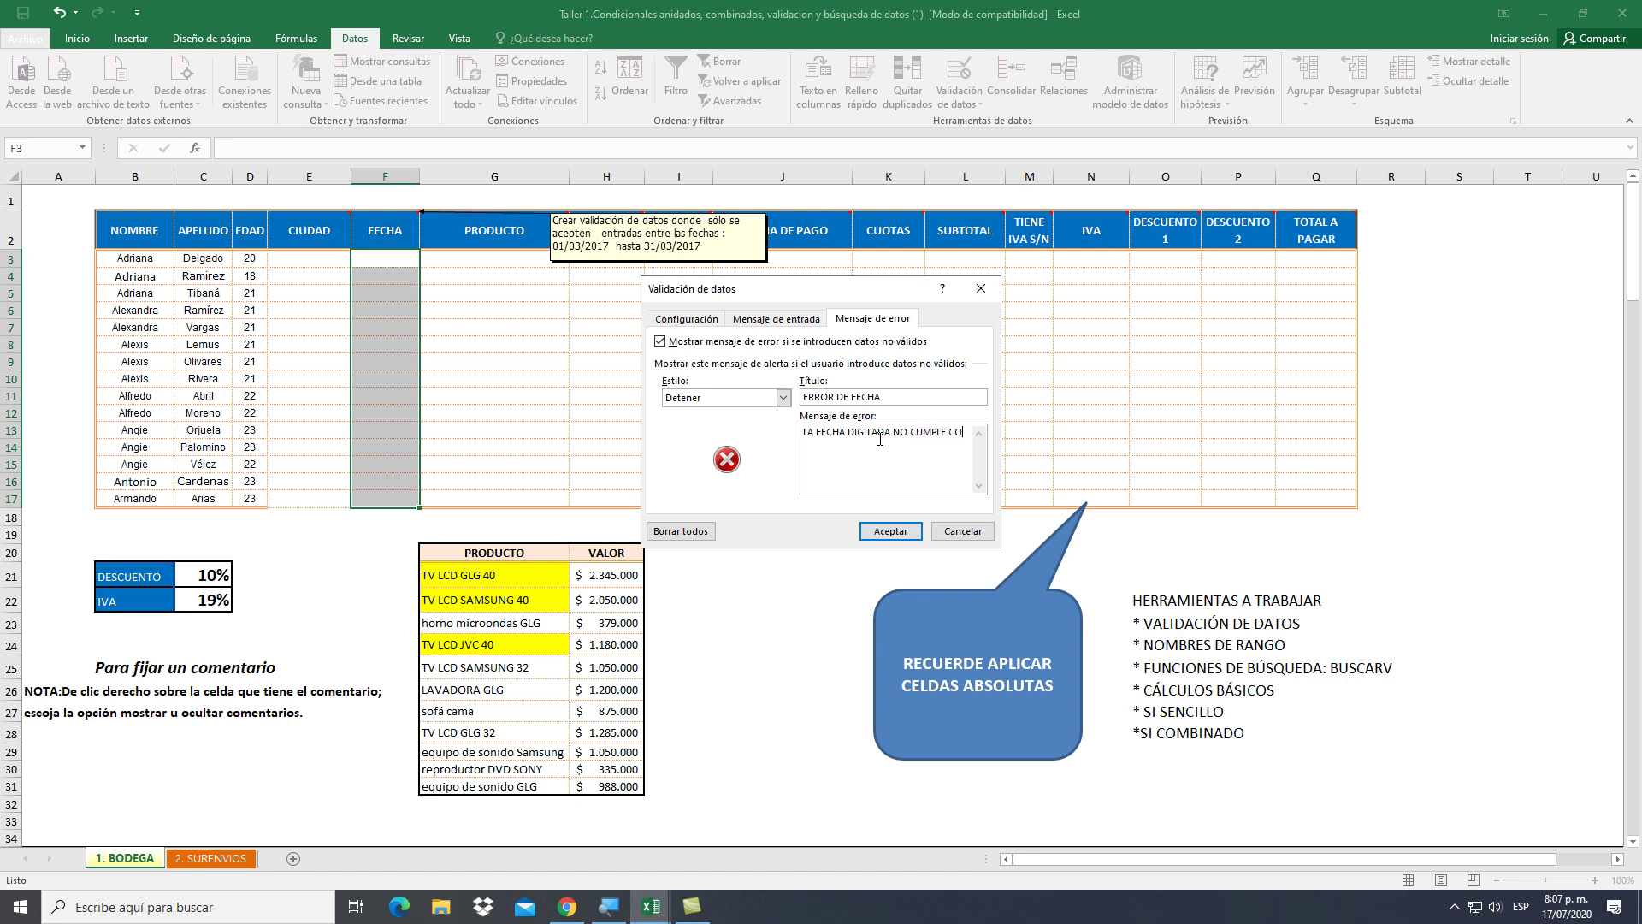
text(N LOS REQUERIMIENTOS....  INTENTE DE NUEVO)
click(715, 326)
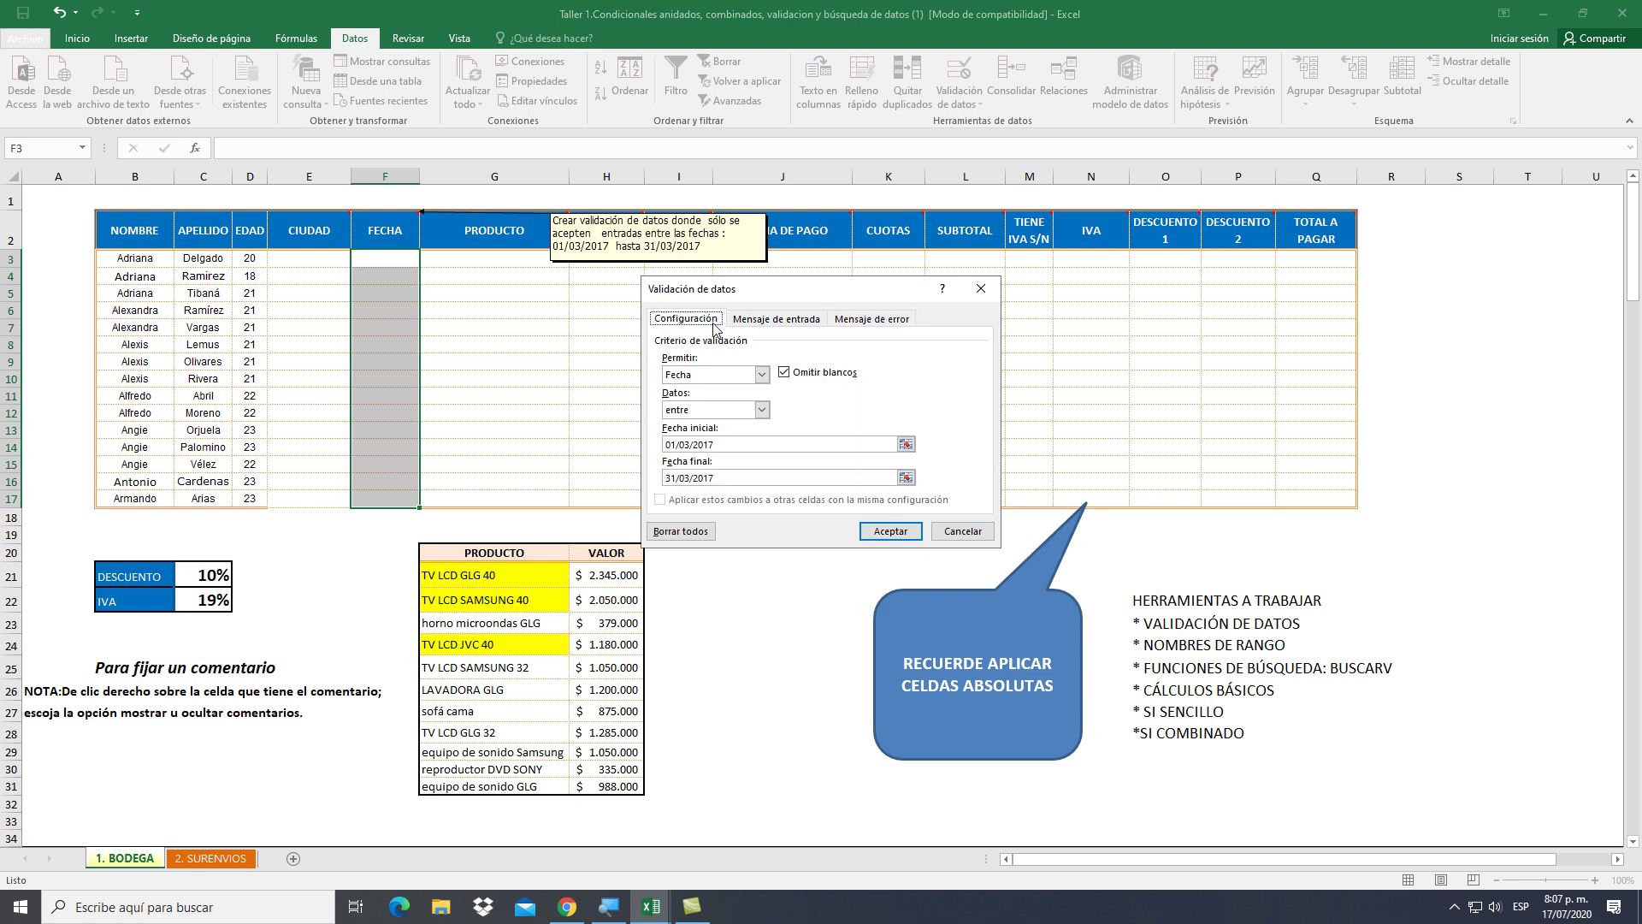
click(900, 532)
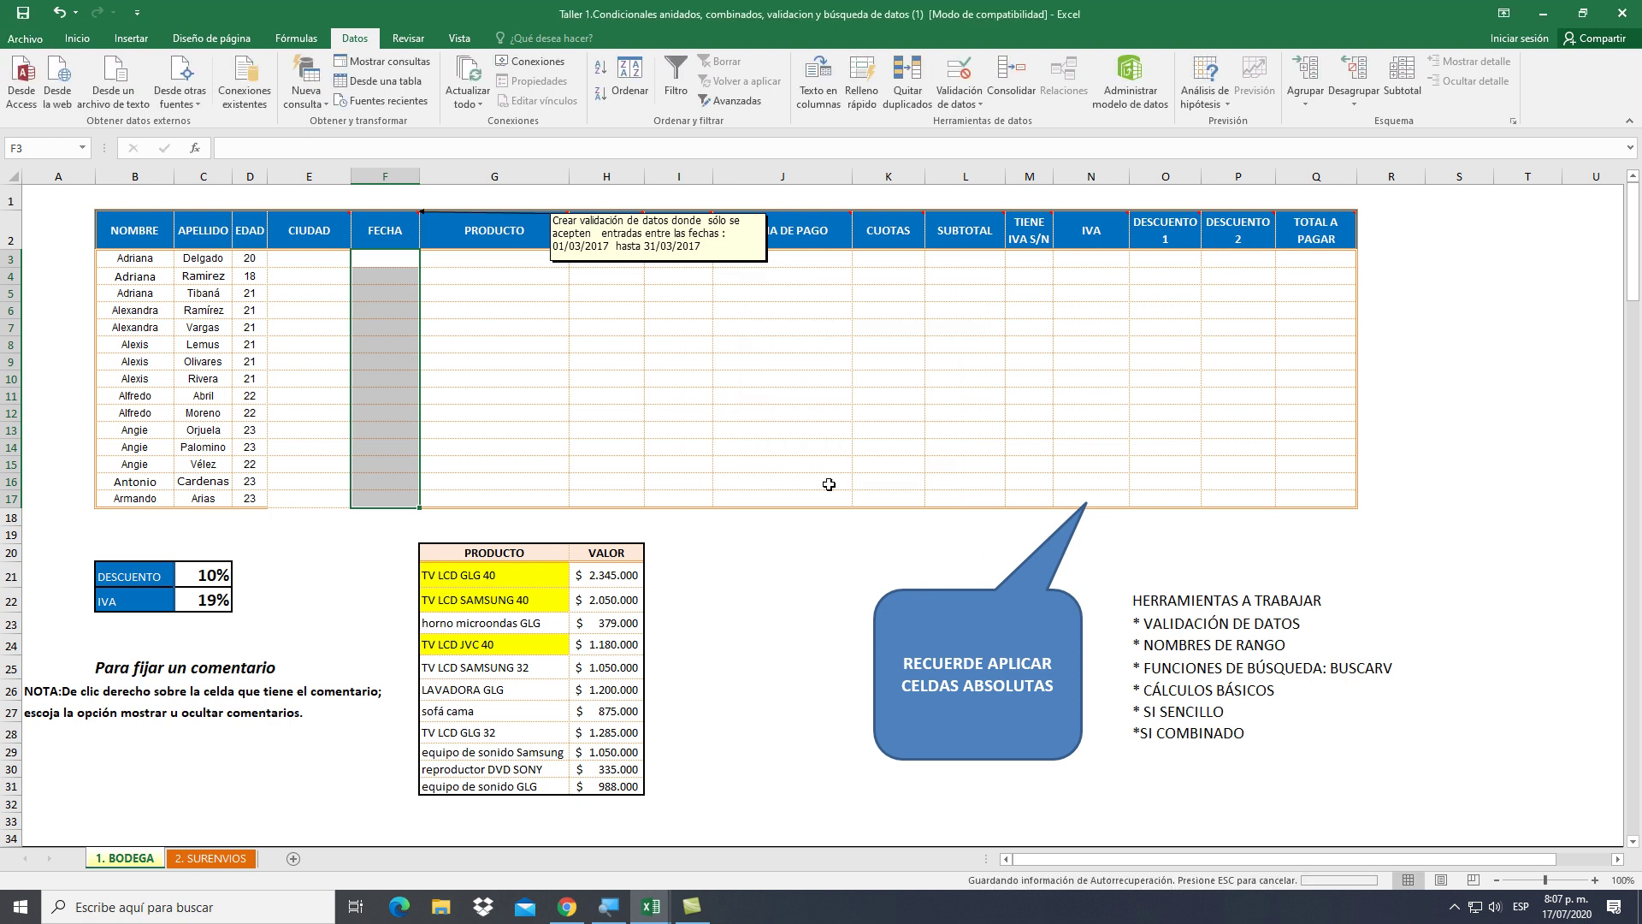
Test the date validation by entering the out-of-range date 12/05/2018 in F3
click(403, 261)
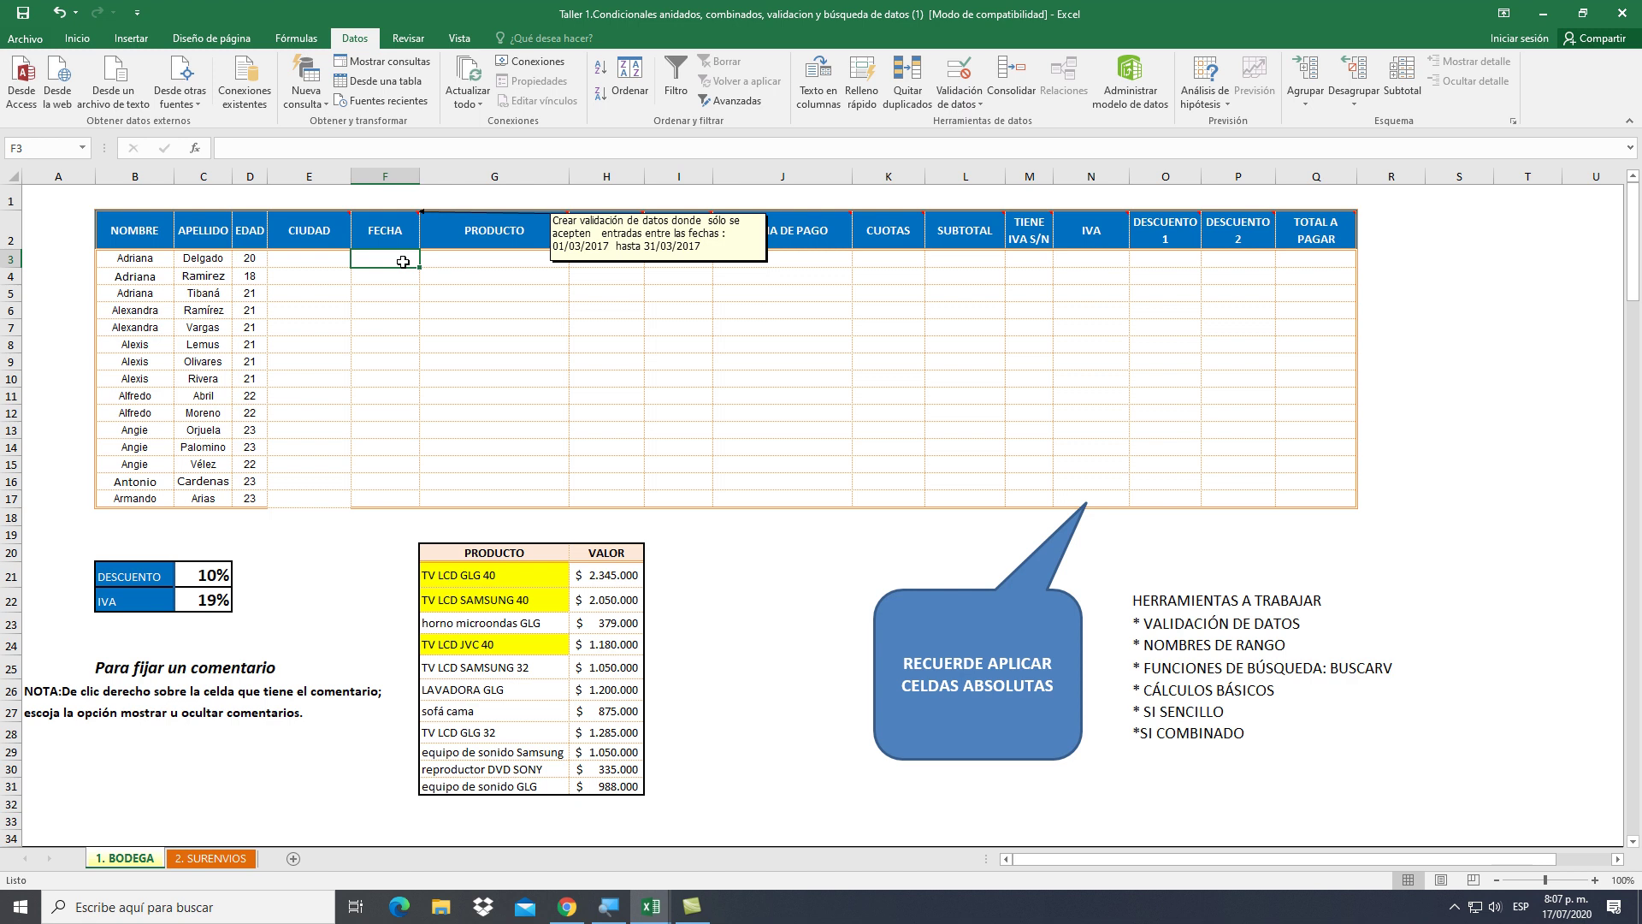
text(12/05/)
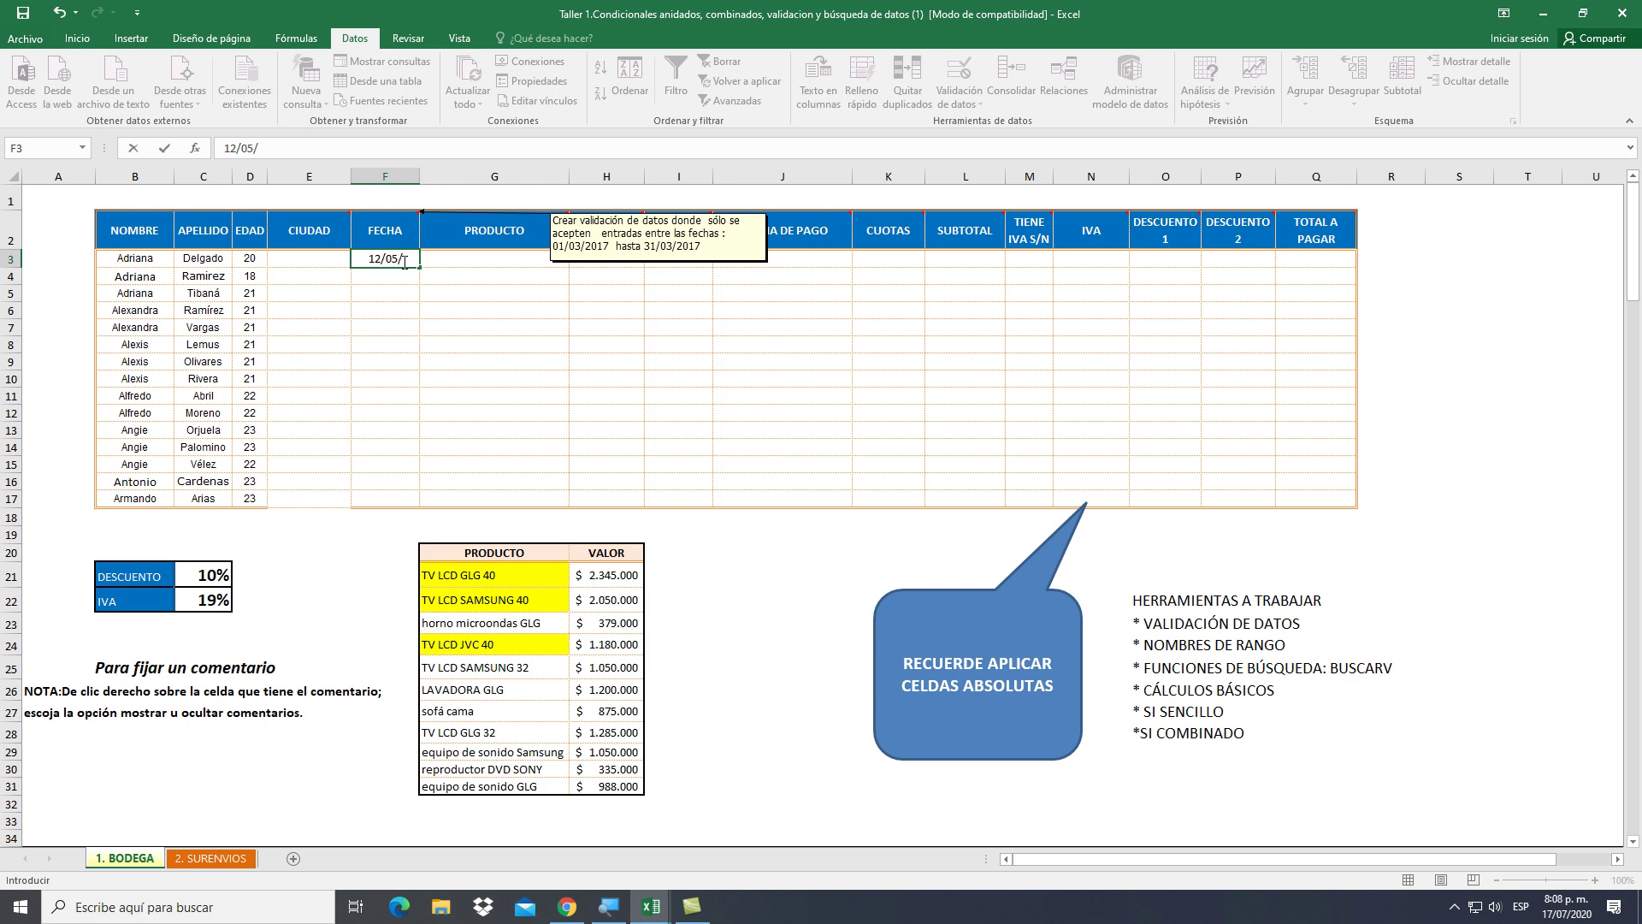
text(2018)
key(Return)
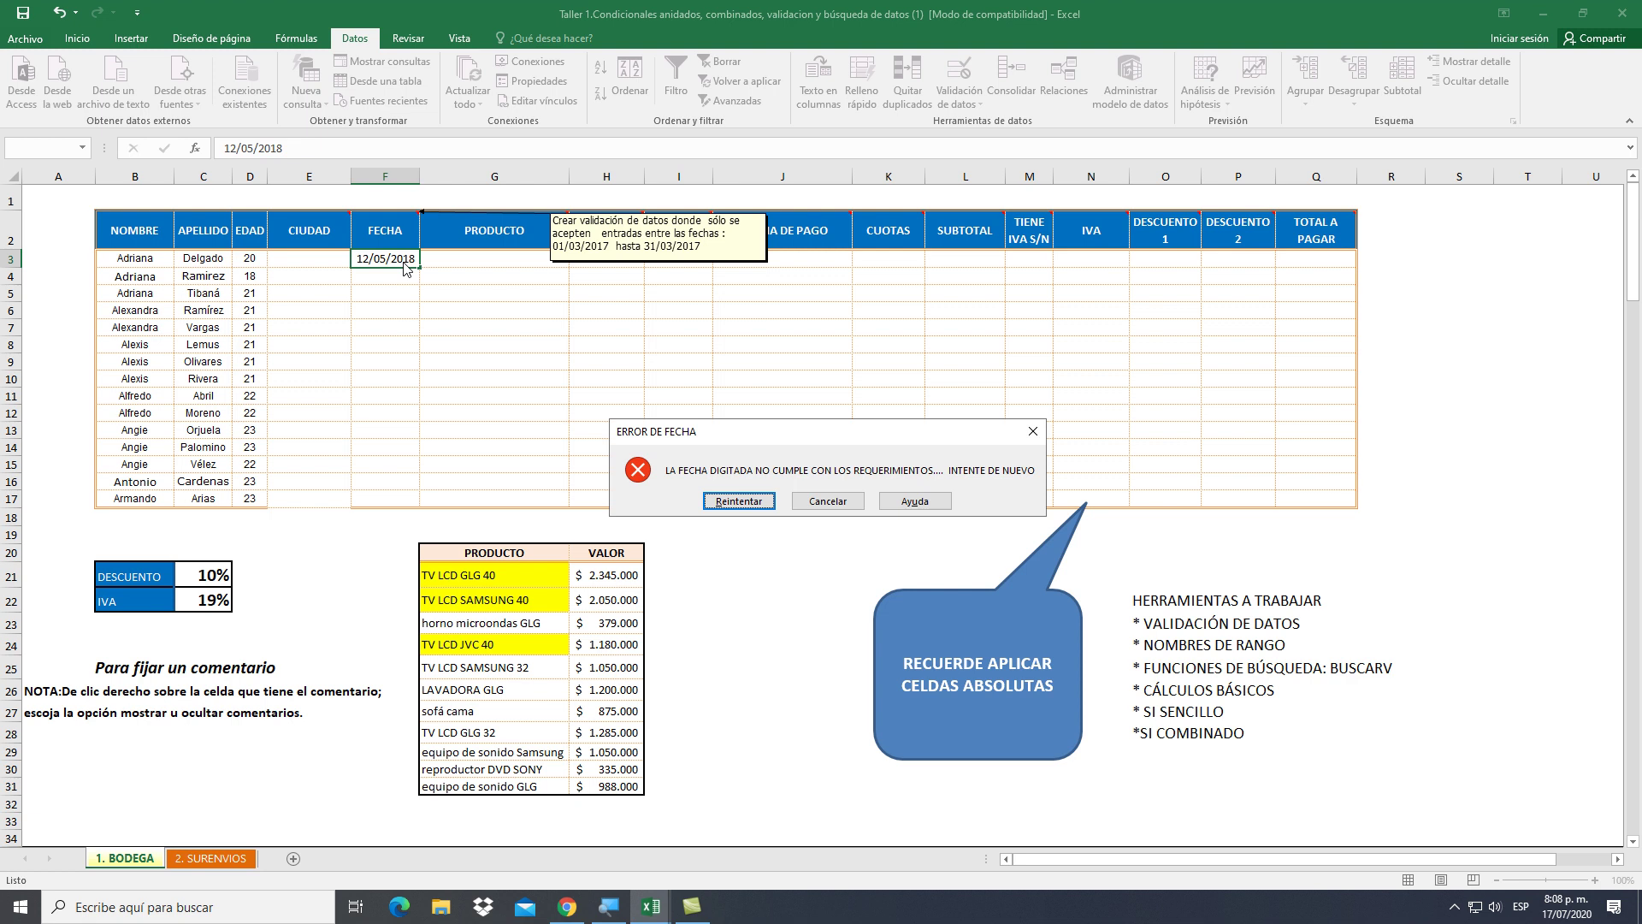
Retry the rejected entry in F3 with the date 12/05/2017 to test the date validation again
drag(701, 431, 363, 342)
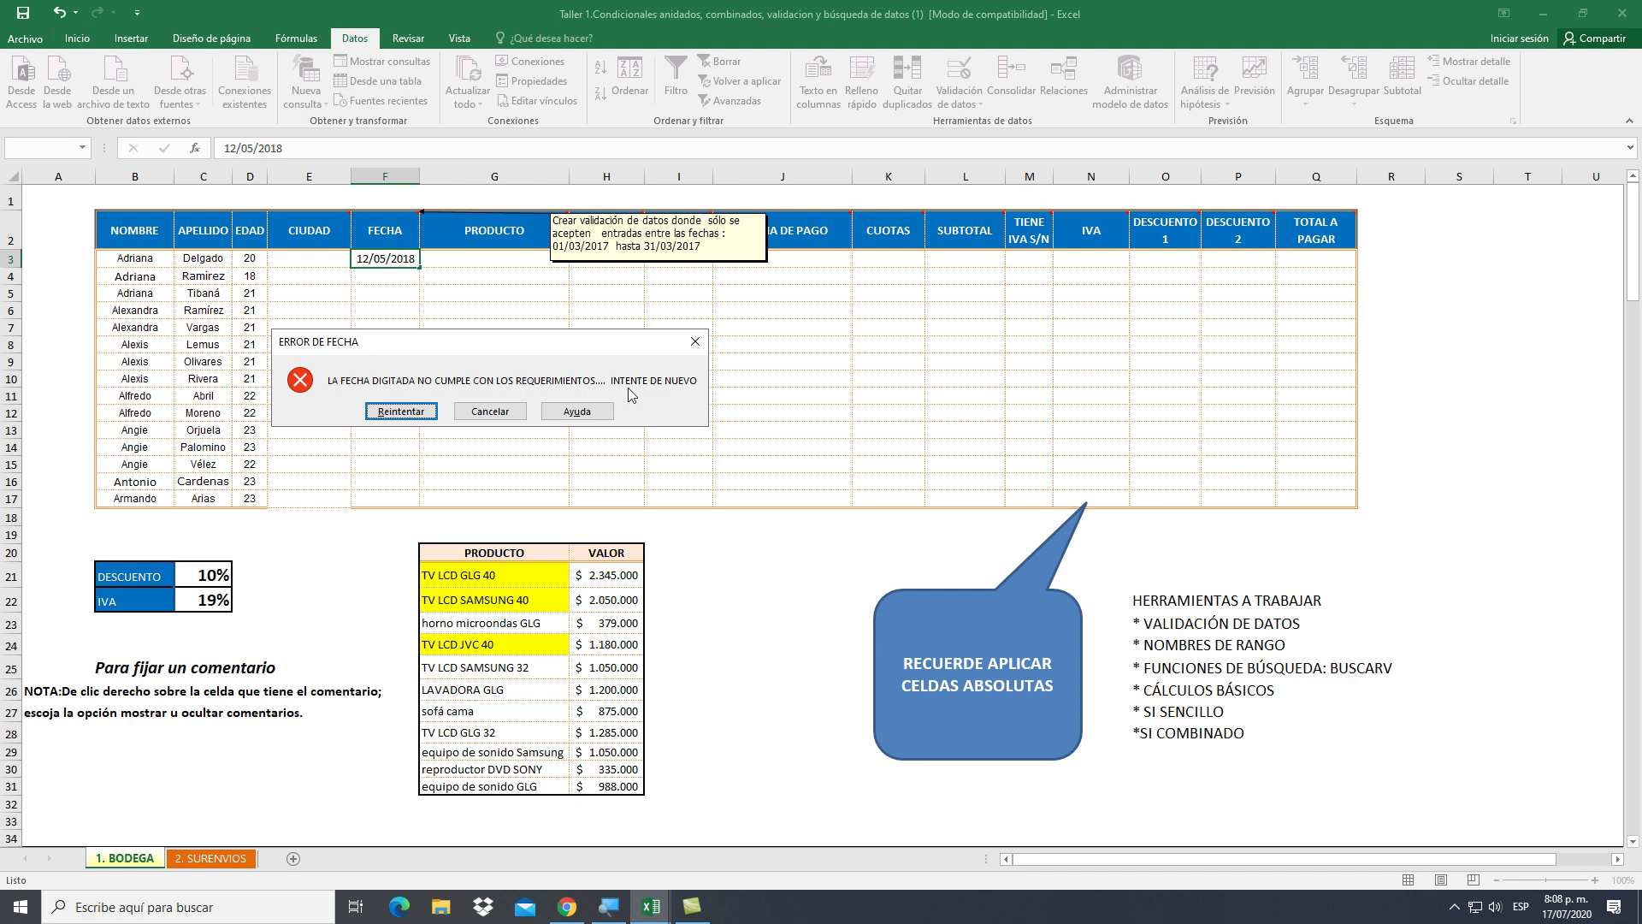
click(415, 411)
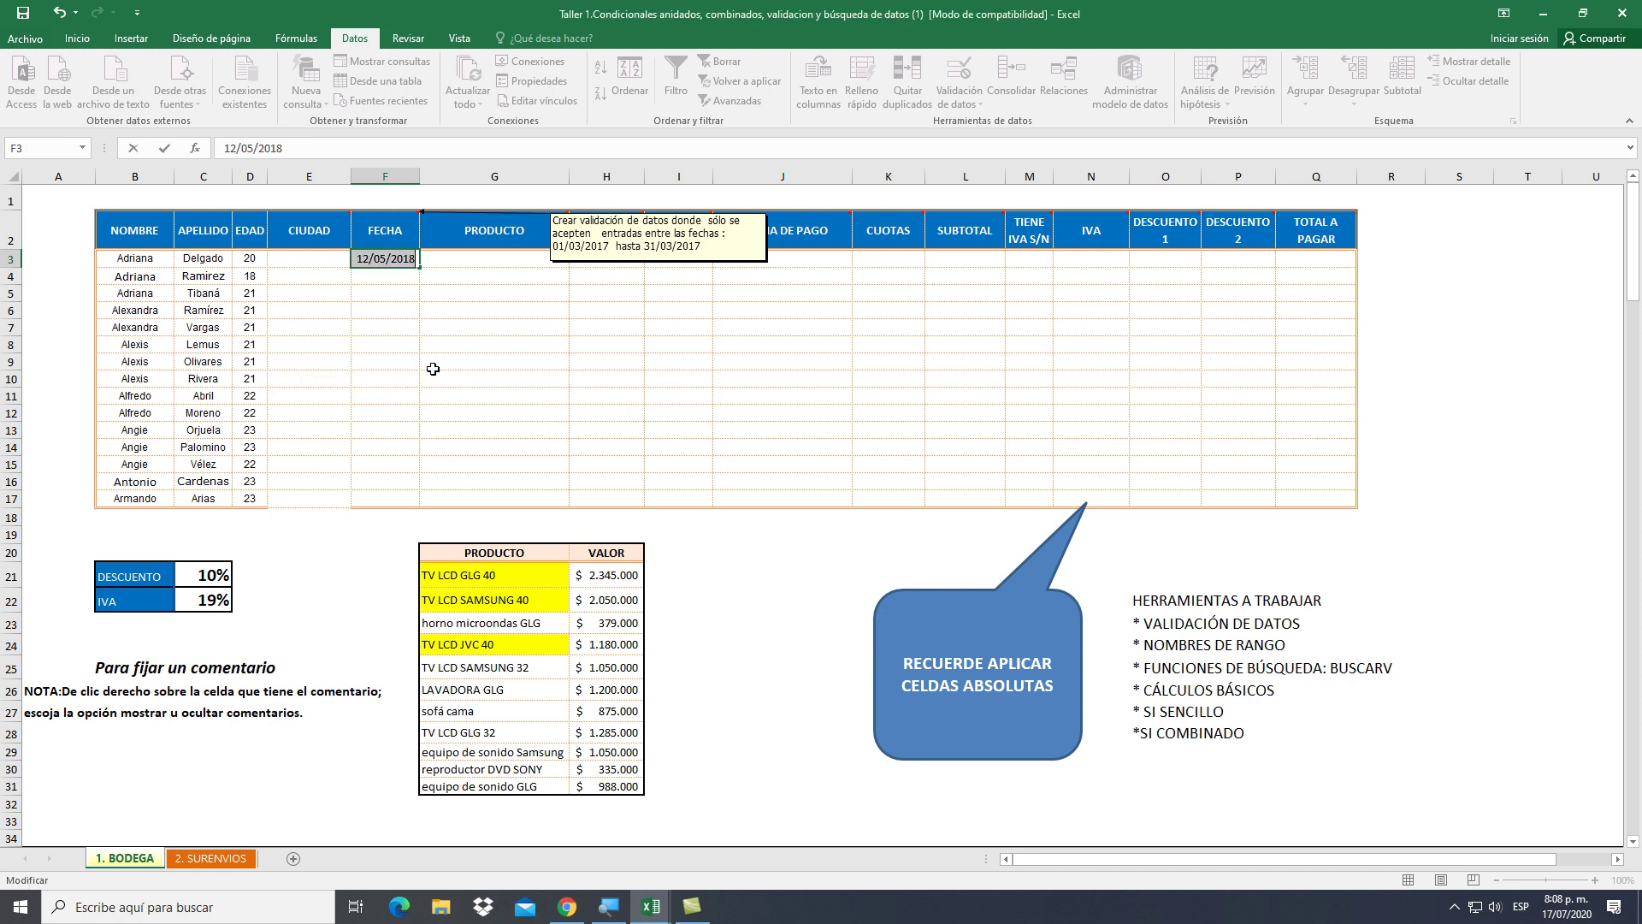
click(316, 147)
key(BackSpace)
text(7)
key(Return)
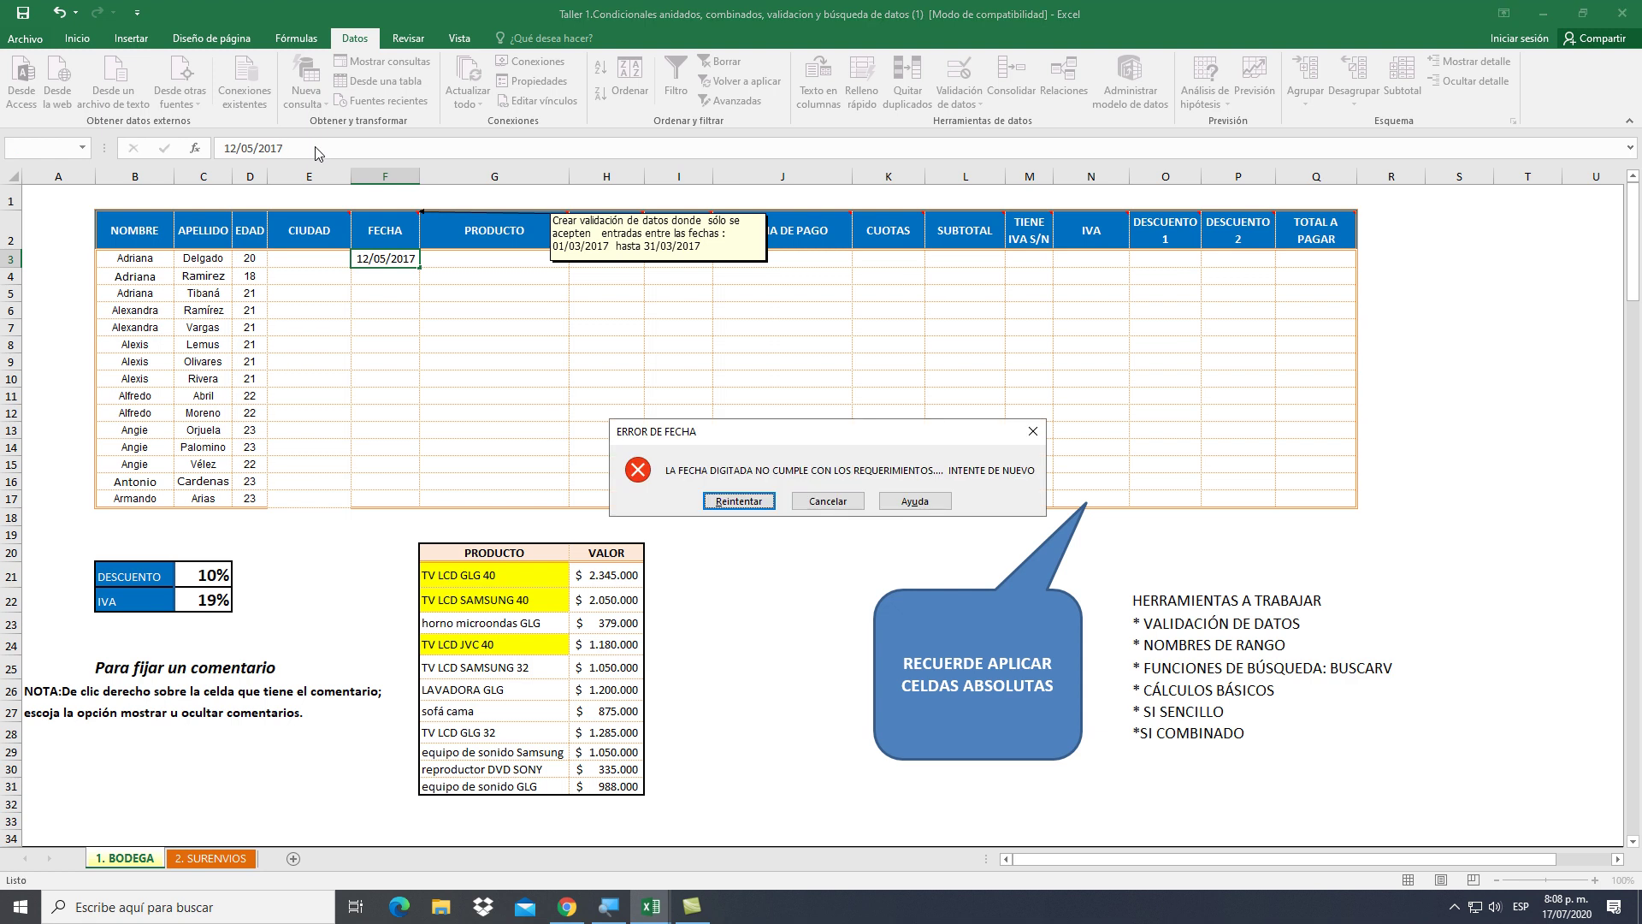
Correct the date in F3 to 12/03/2017 and hide the comment on the FECHA header
key(Return)
click(255, 148)
key(BackSpace)
text(3)
key(Return)
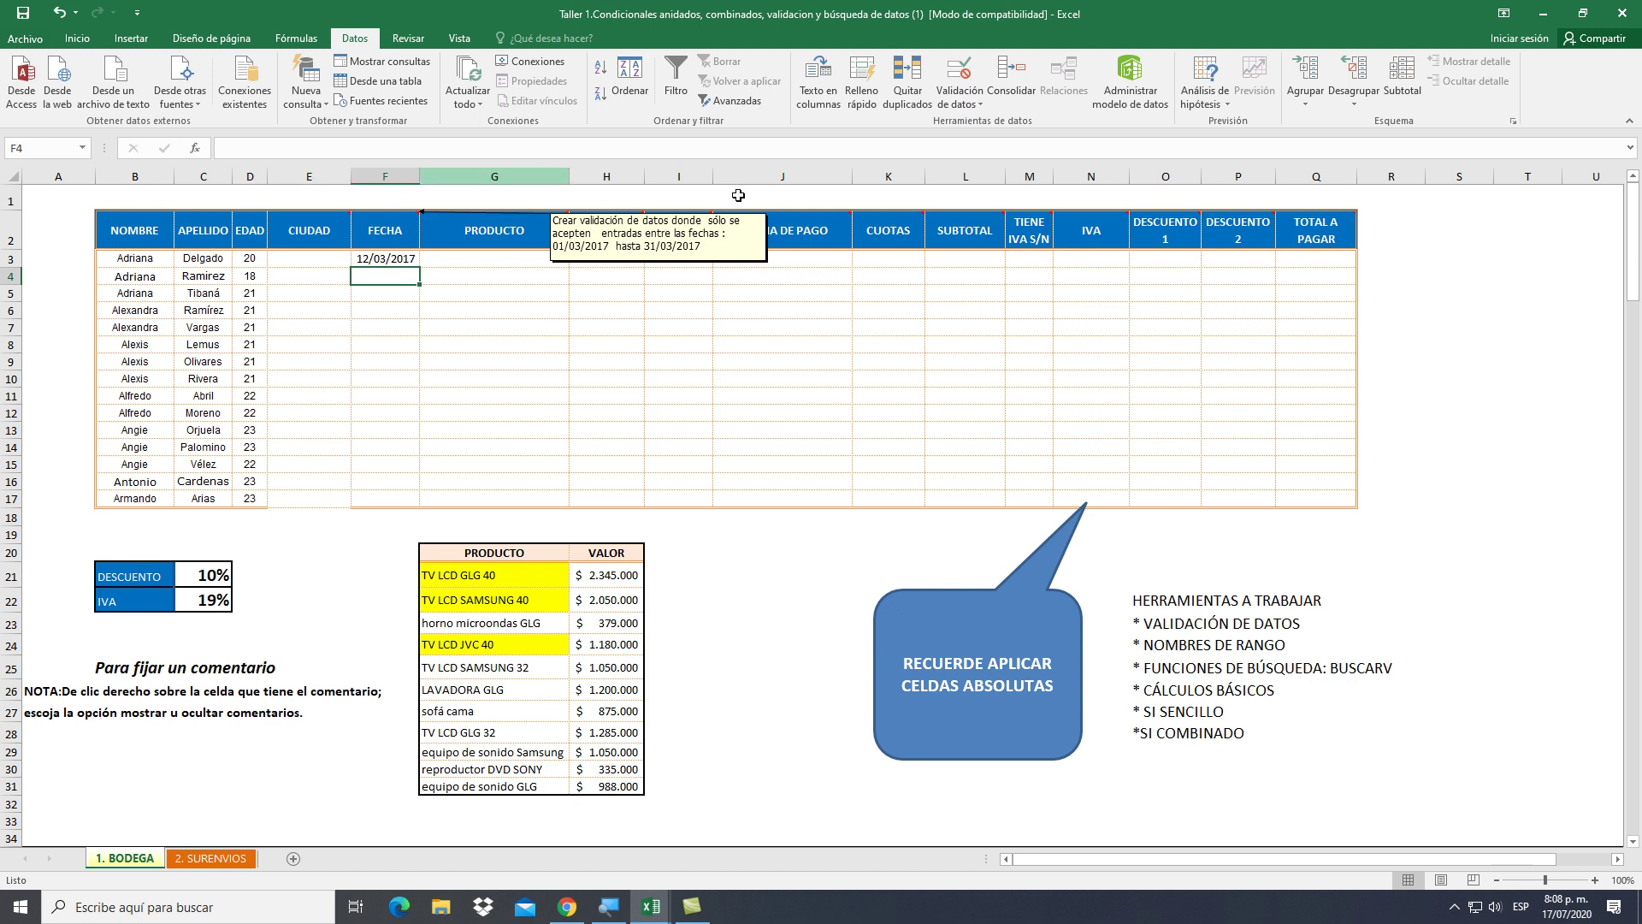
right_click(408, 232)
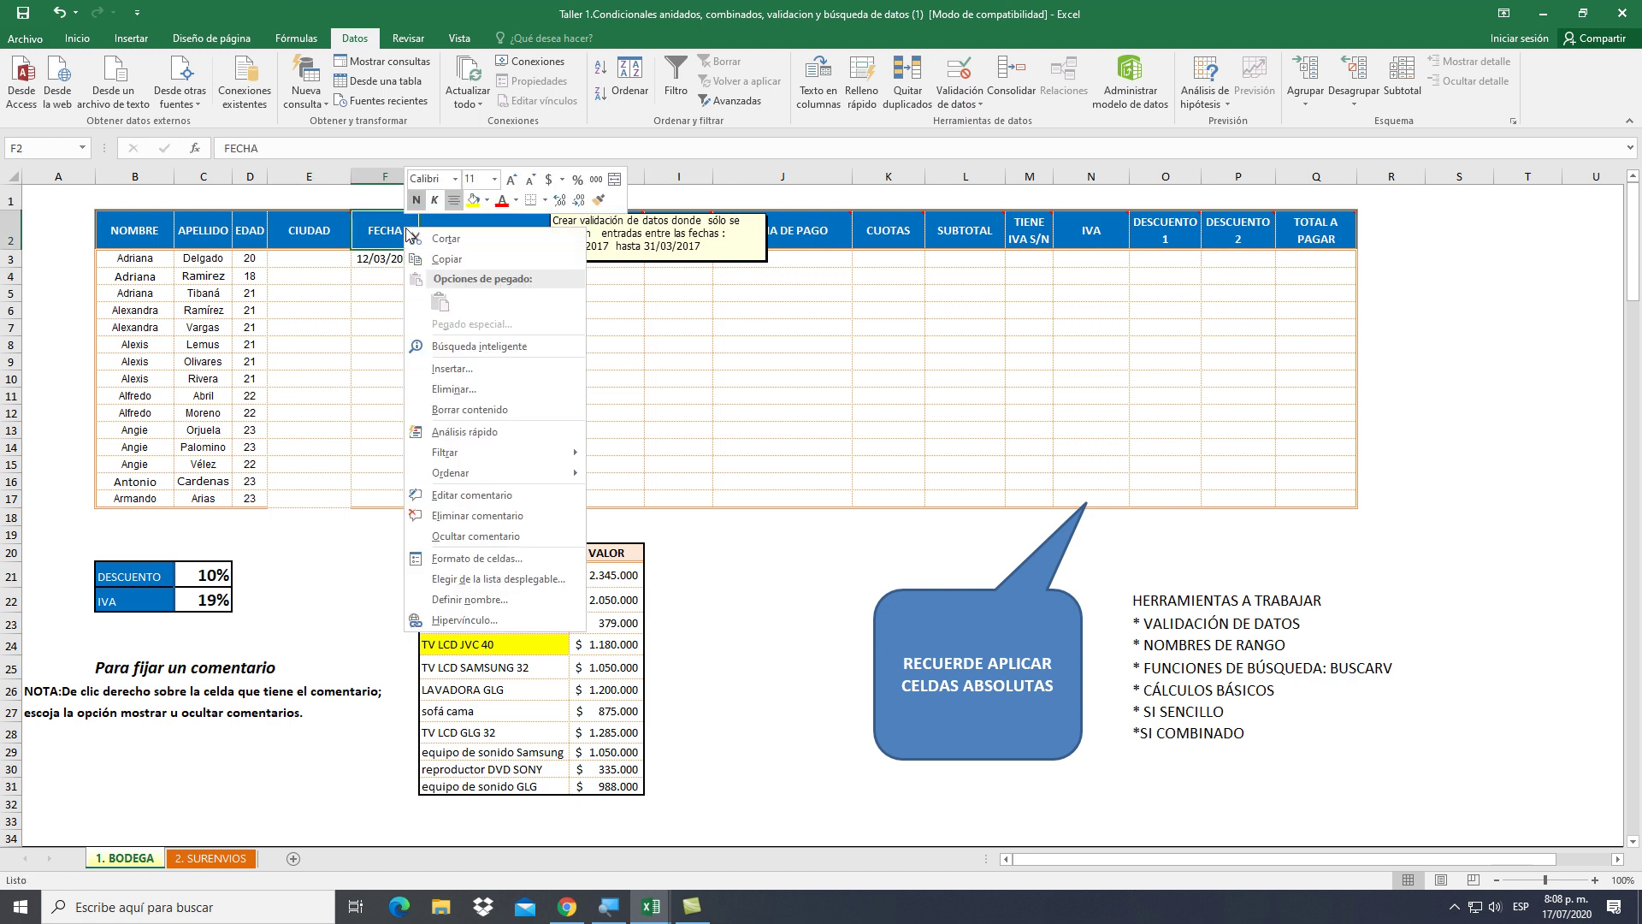
click(466, 537)
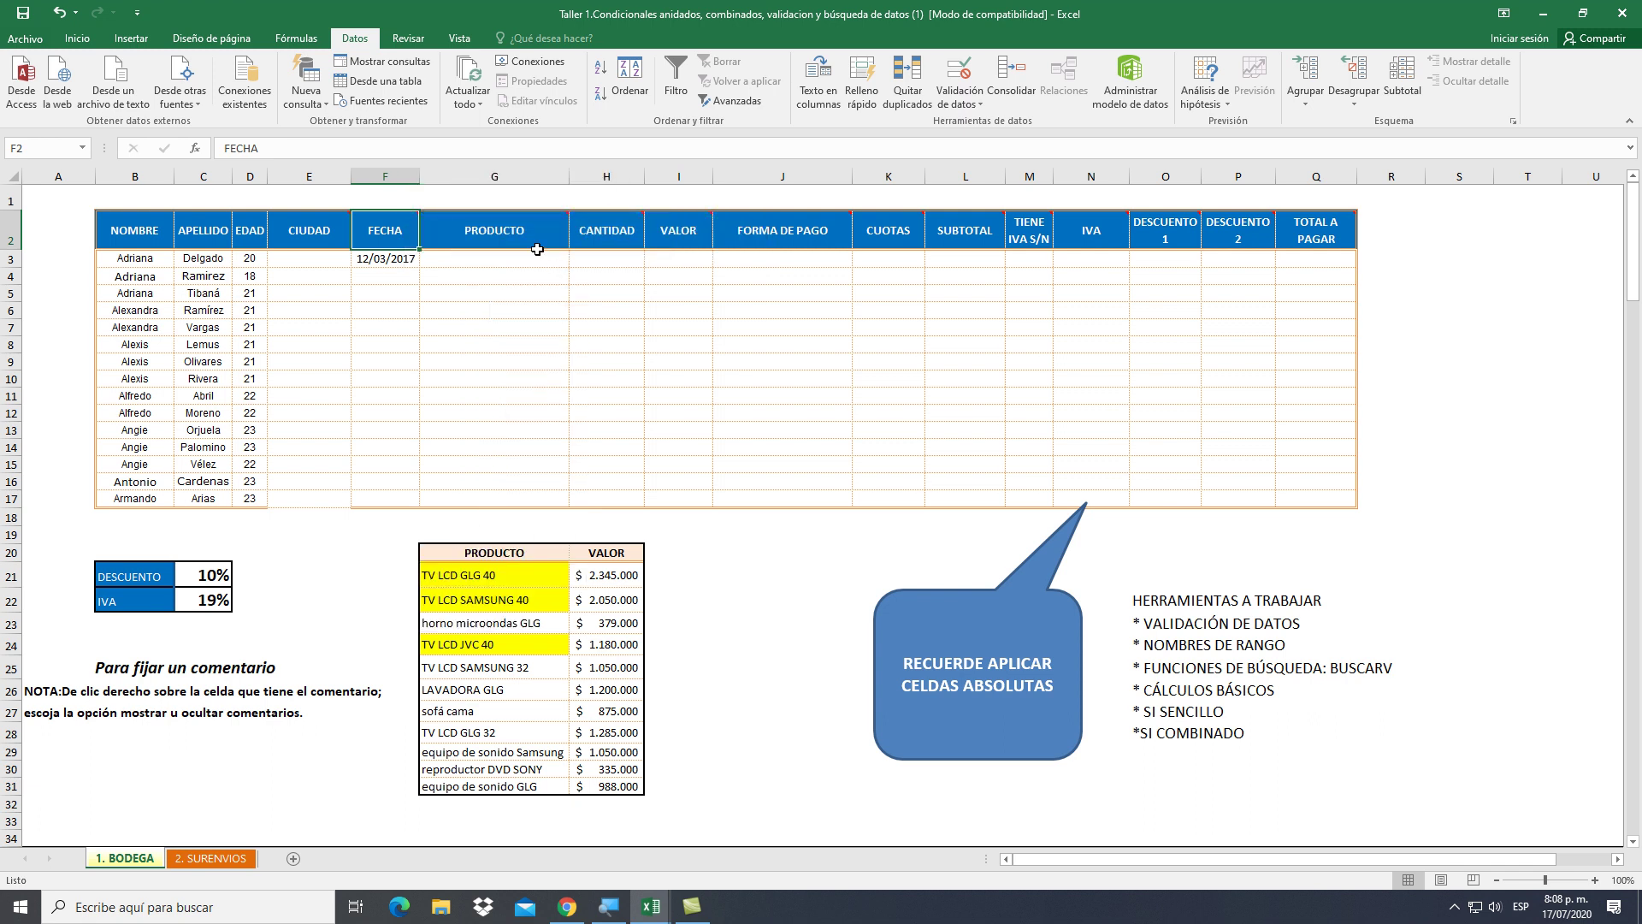
mouse_move(535, 229)
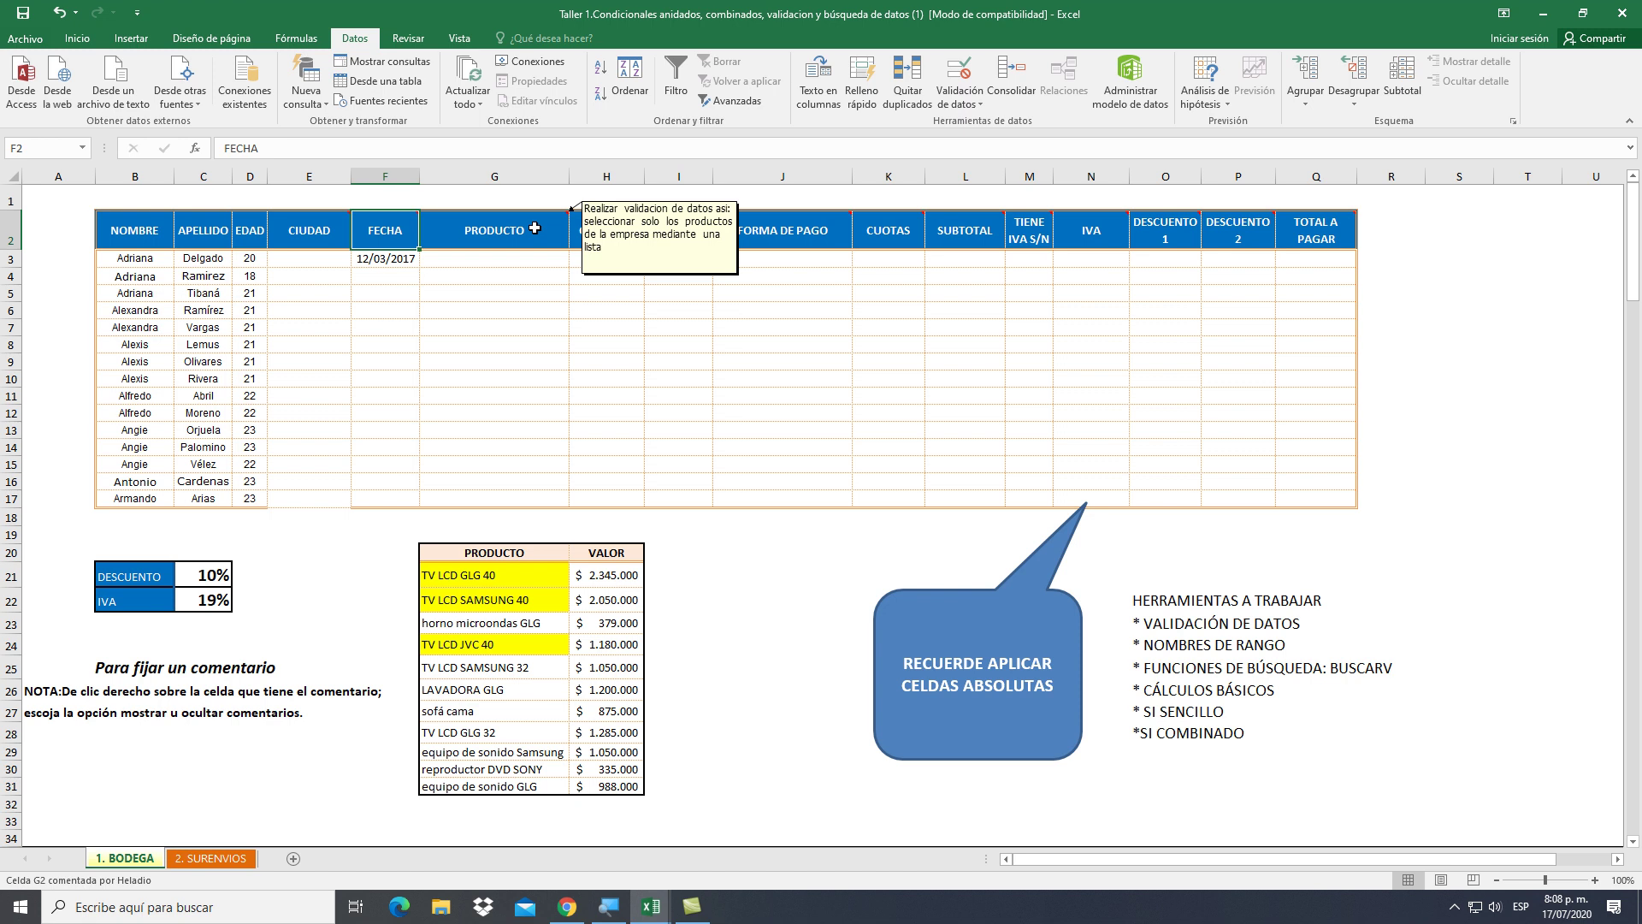
click(542, 574)
drag(543, 573, 540, 785)
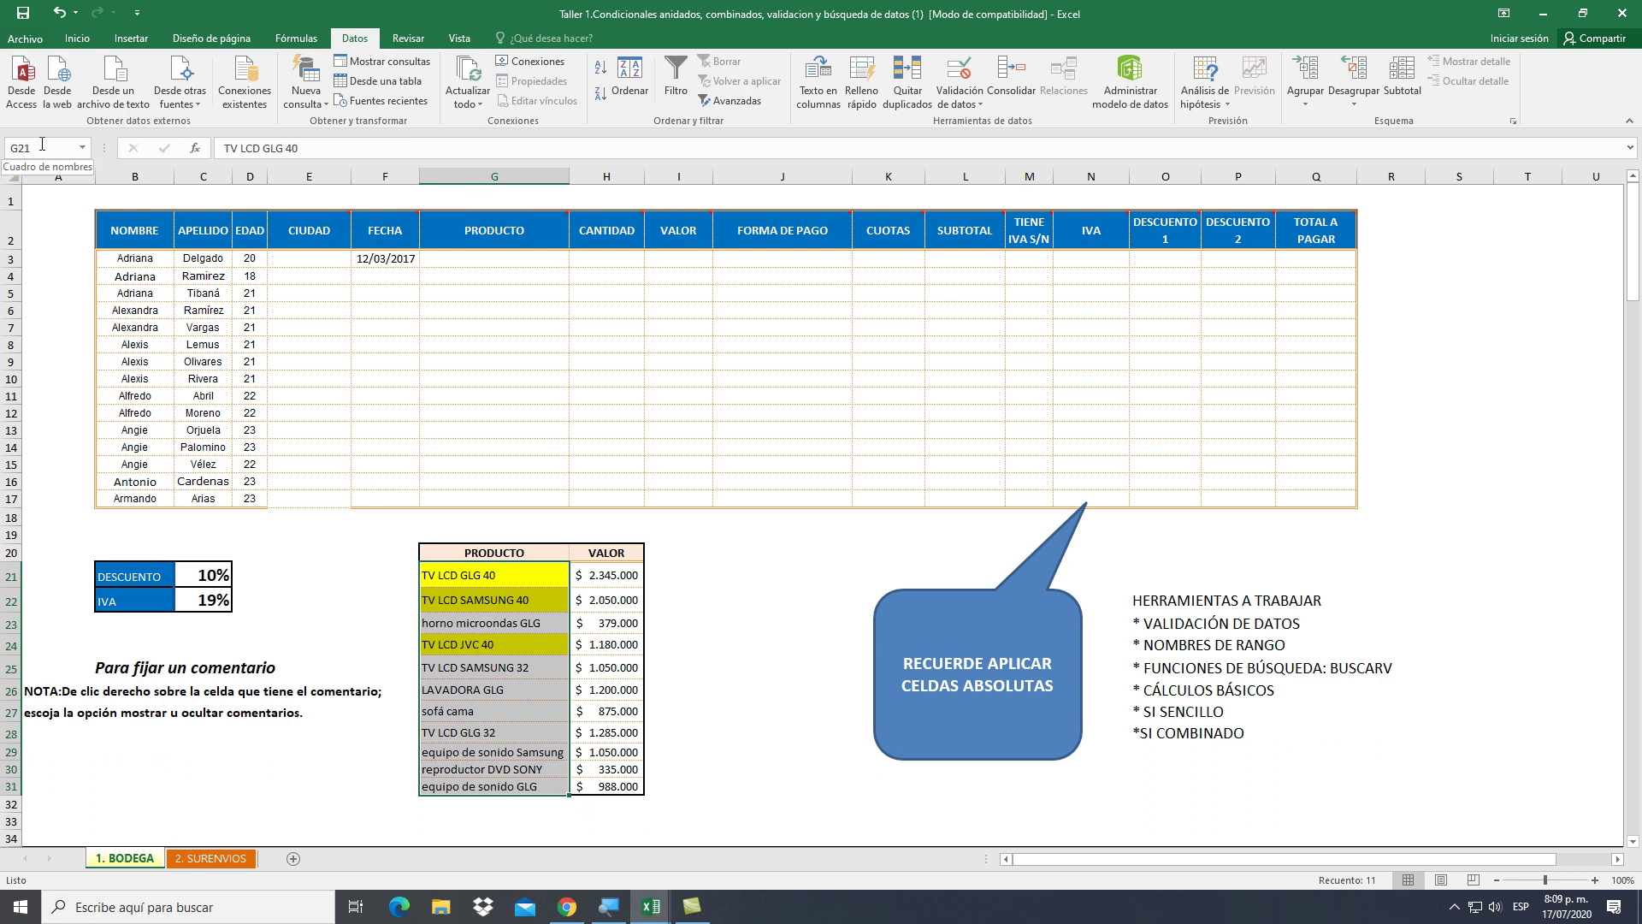
click(332, 255)
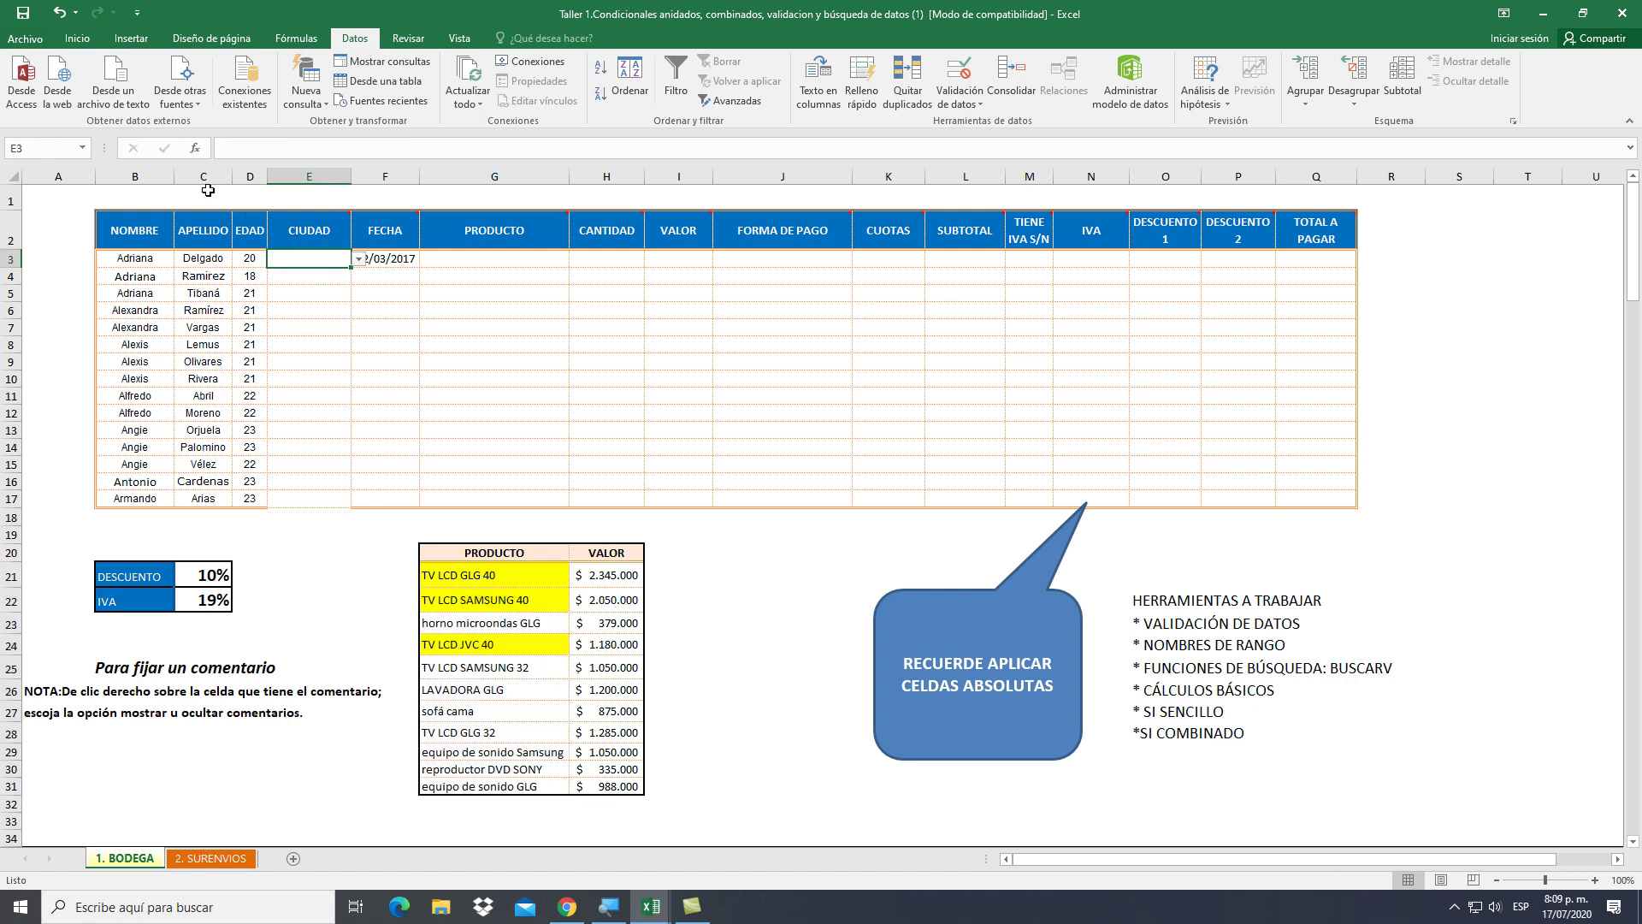
click(84, 149)
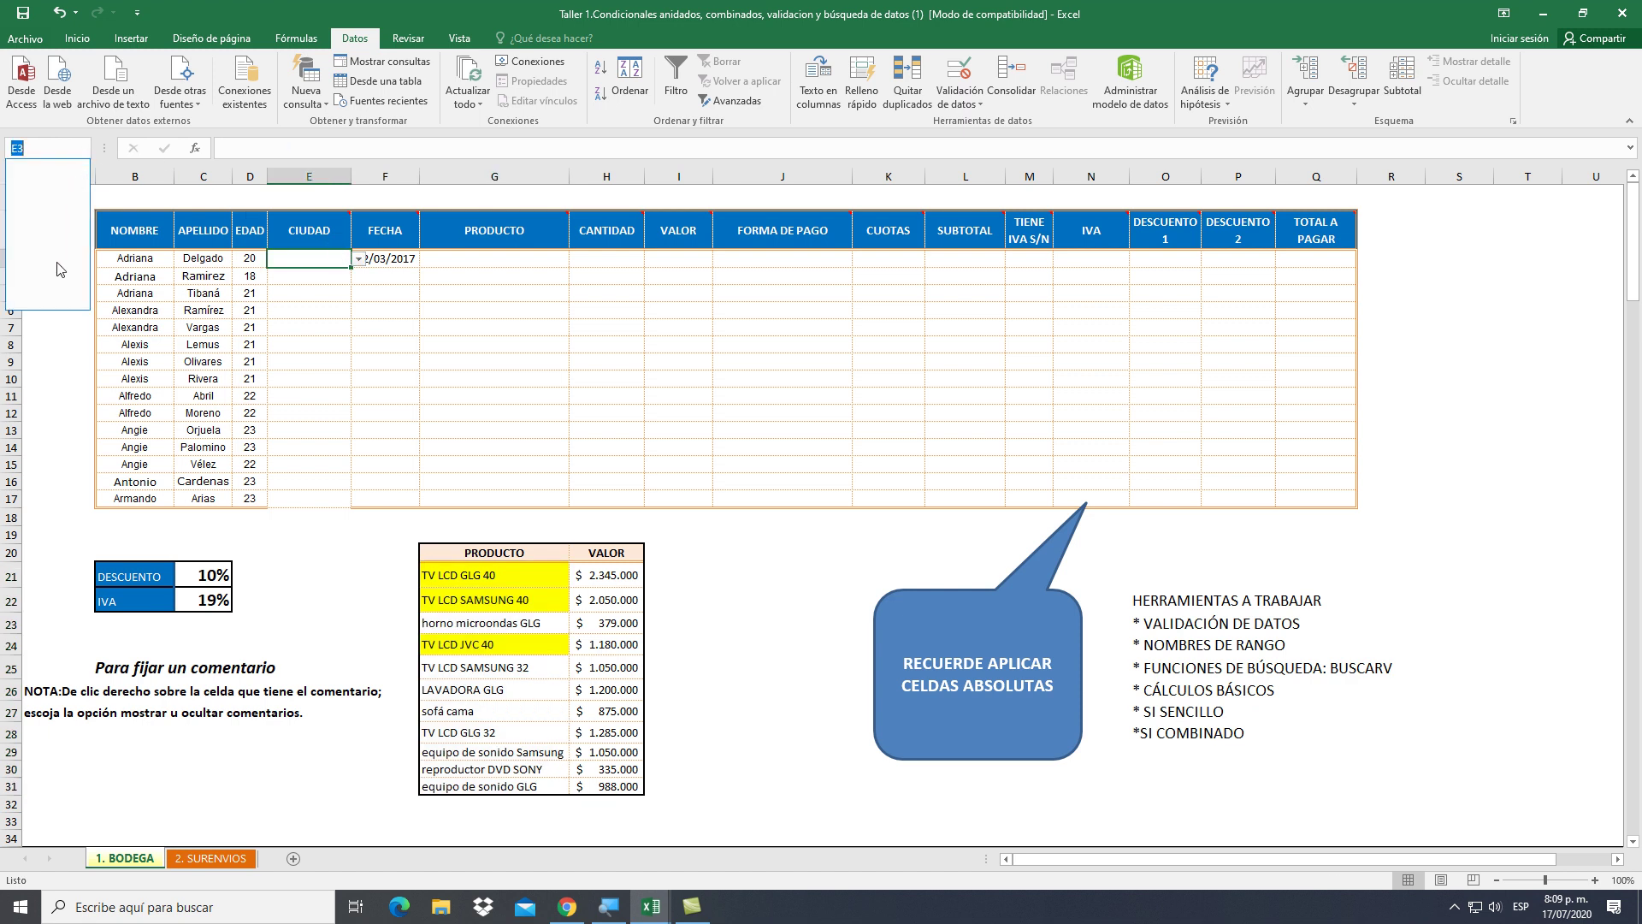
key(Escape)
key(Escape)
Name the product list range G21:G31 as PRODUCTO
drag(522, 573, 556, 777)
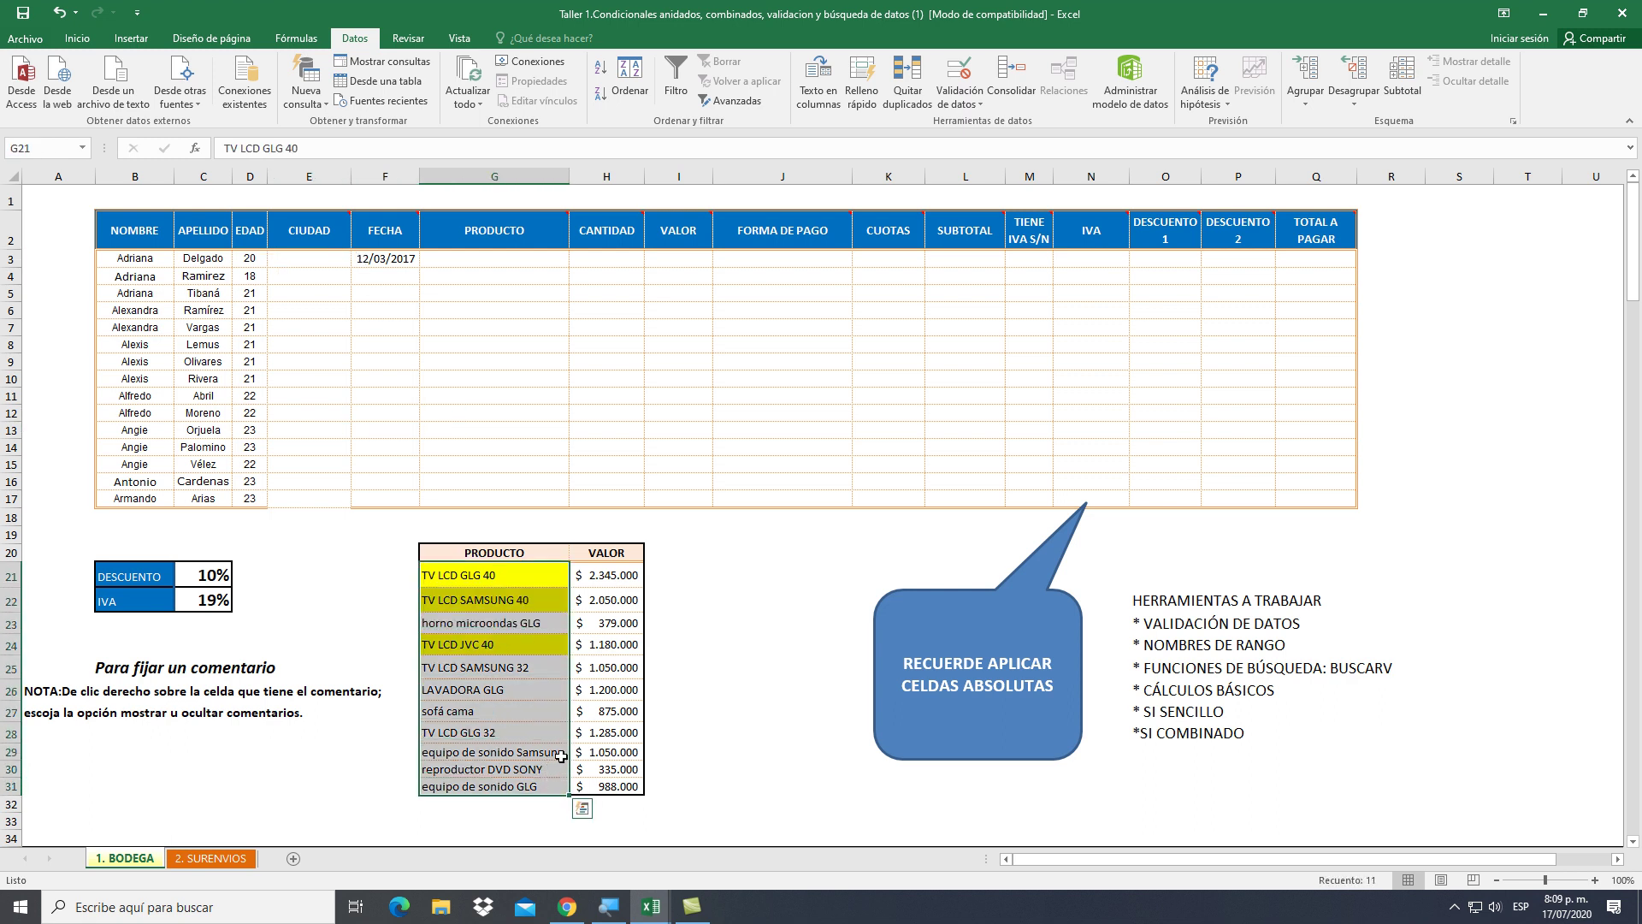
click(53, 154)
text(PRODUCTO)
key(Return)
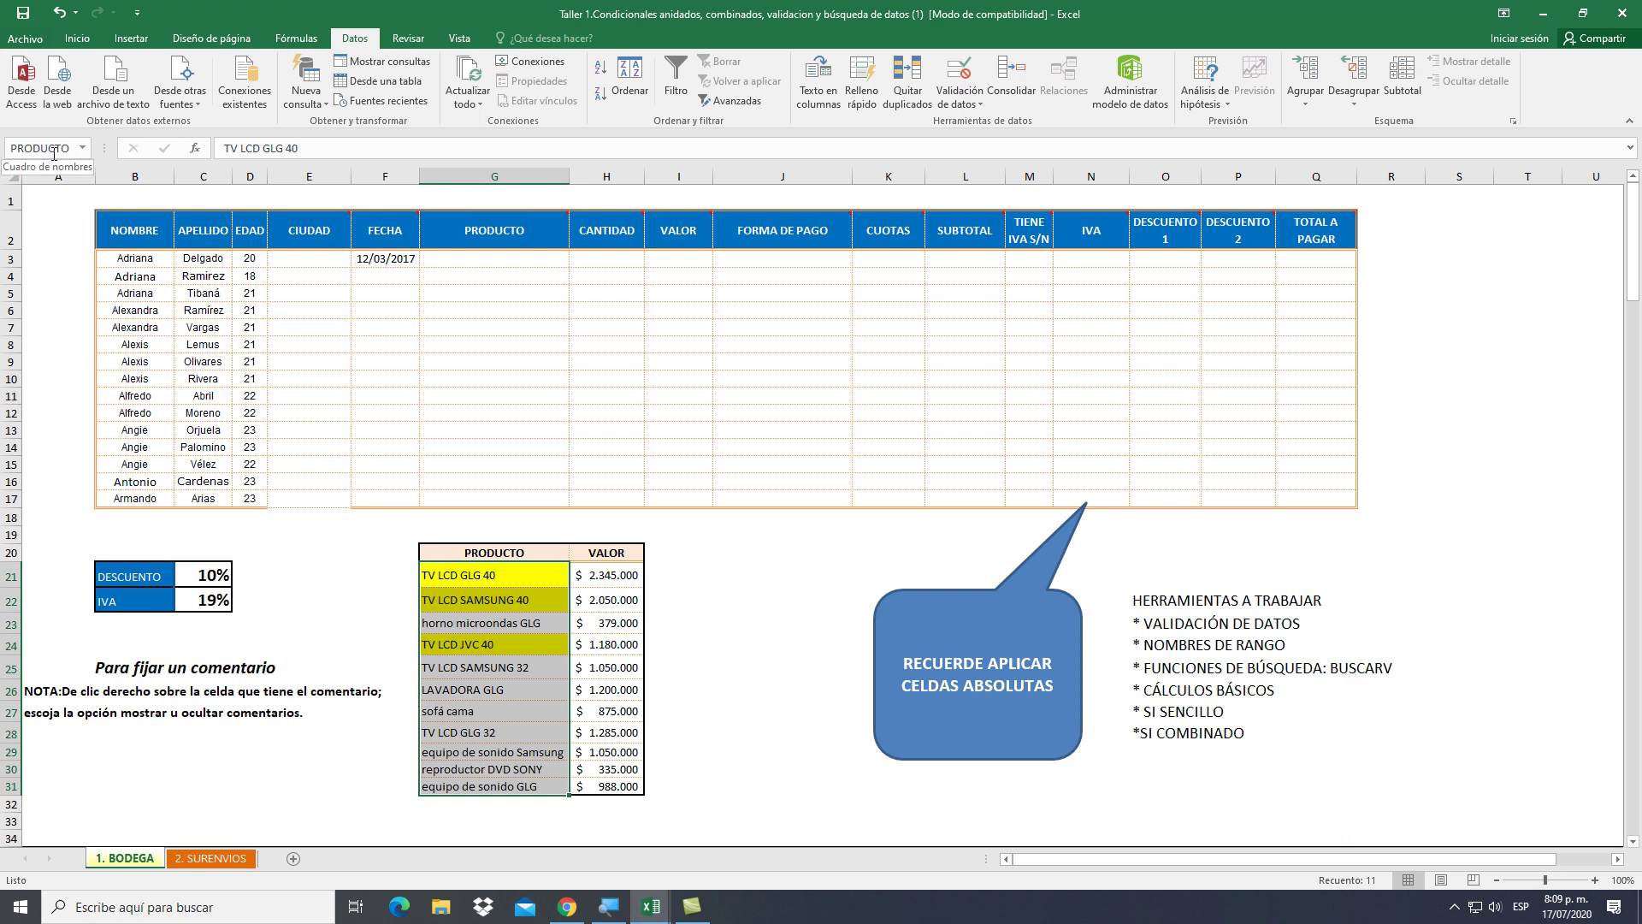
Set up list validation for G3:G17 in the PRODUCTO column, using the named range =PRODUCTO as the source
click(464, 260)
drag(463, 260, 465, 490)
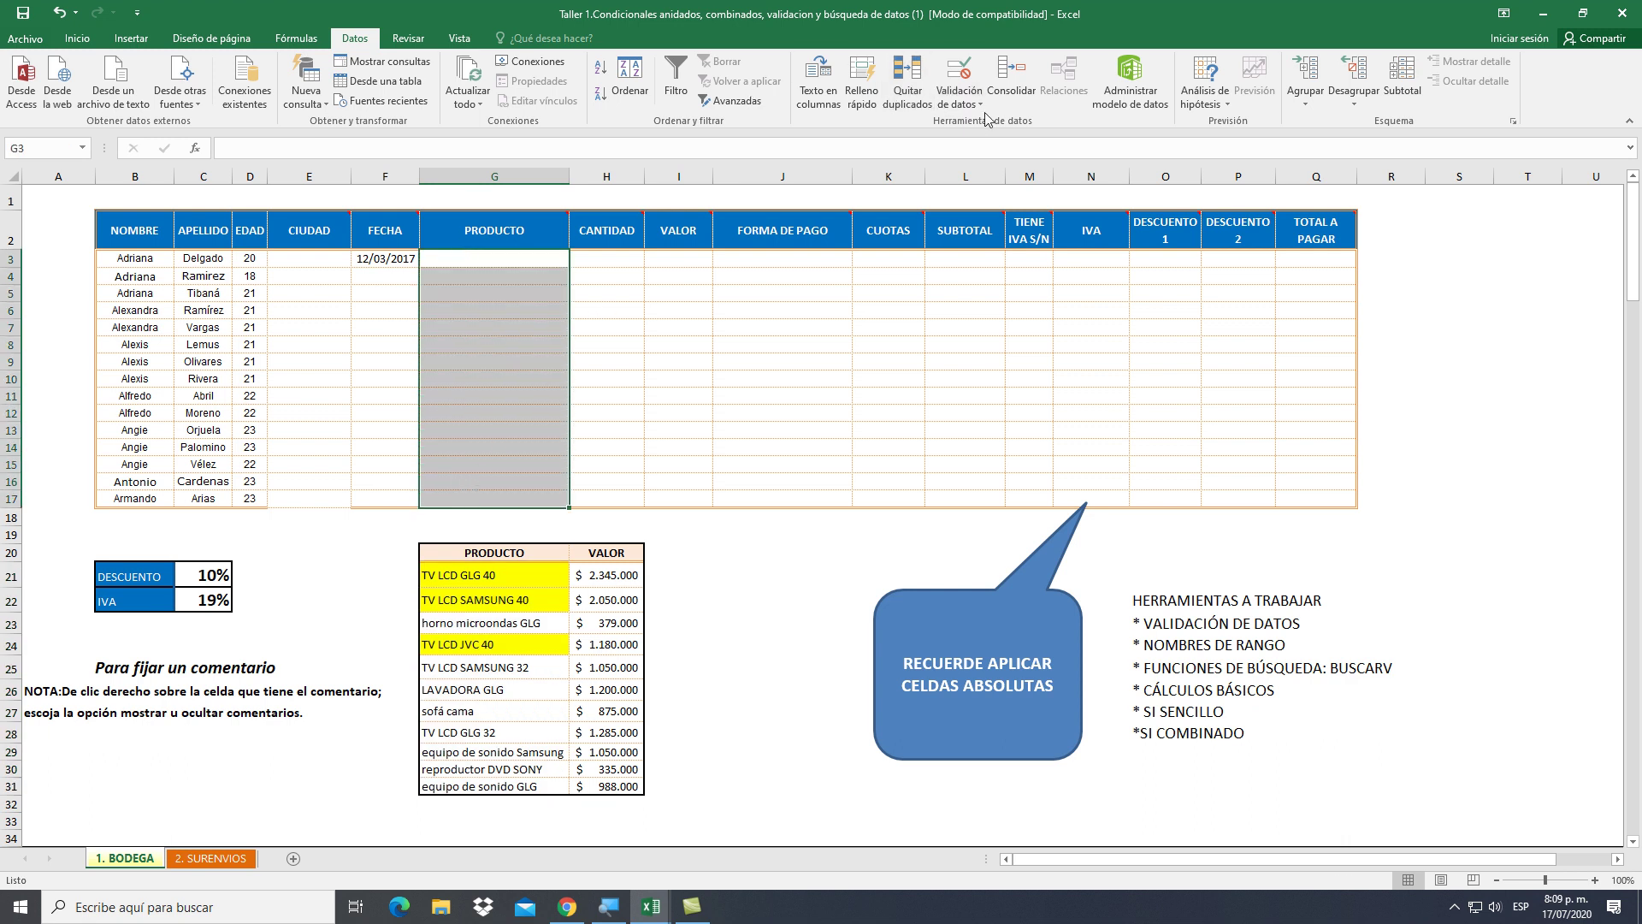
click(958, 77)
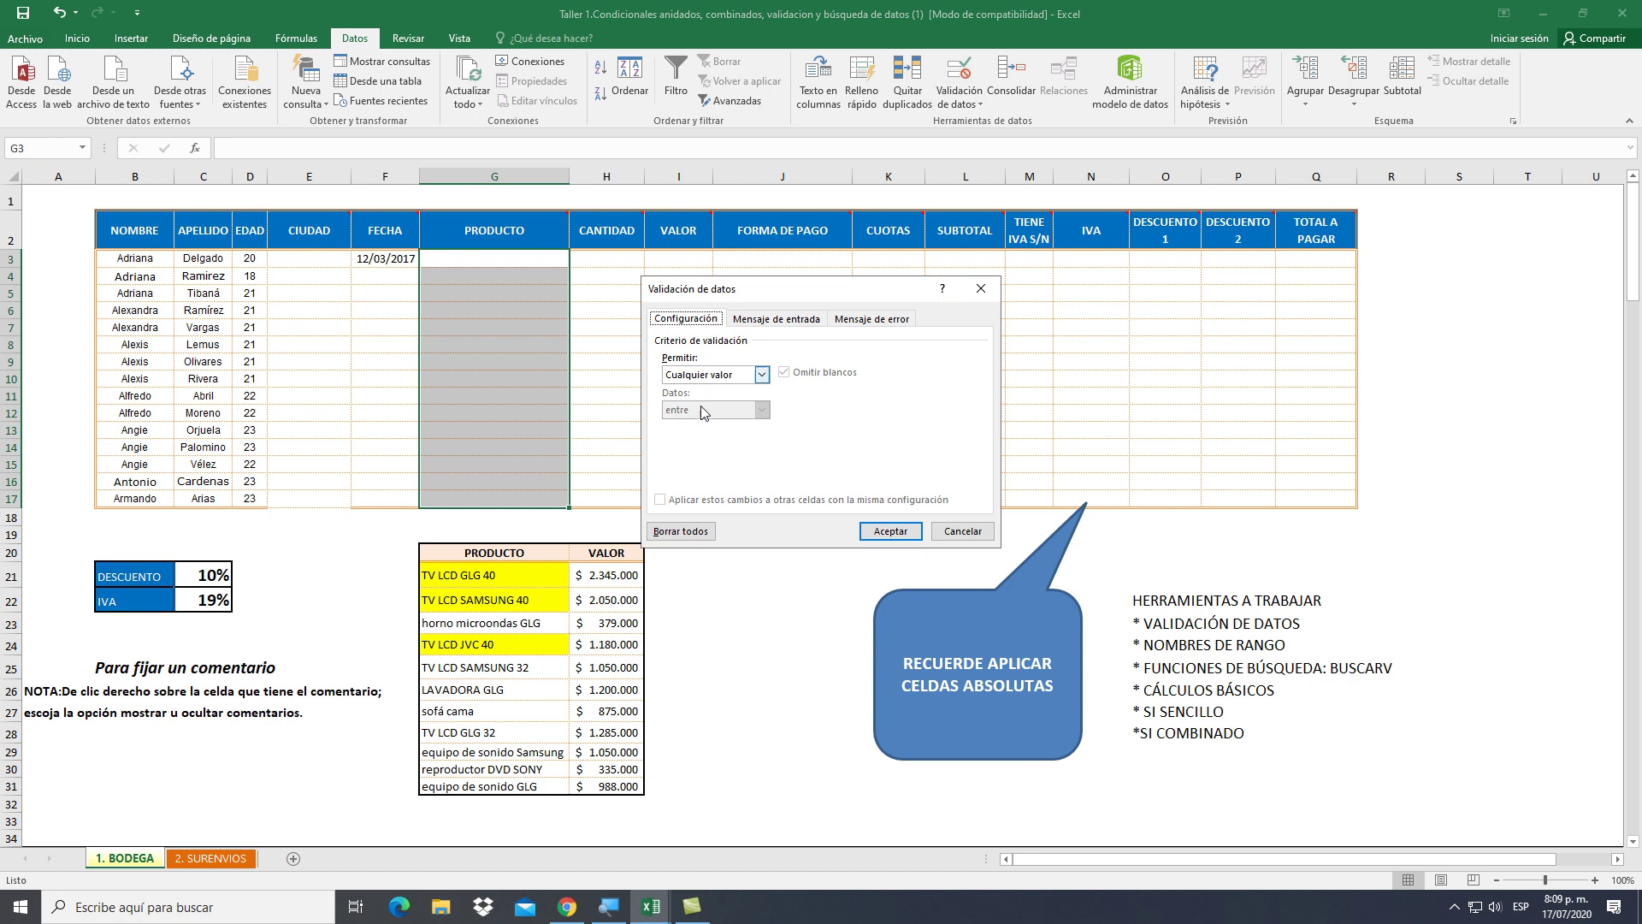
click(759, 376)
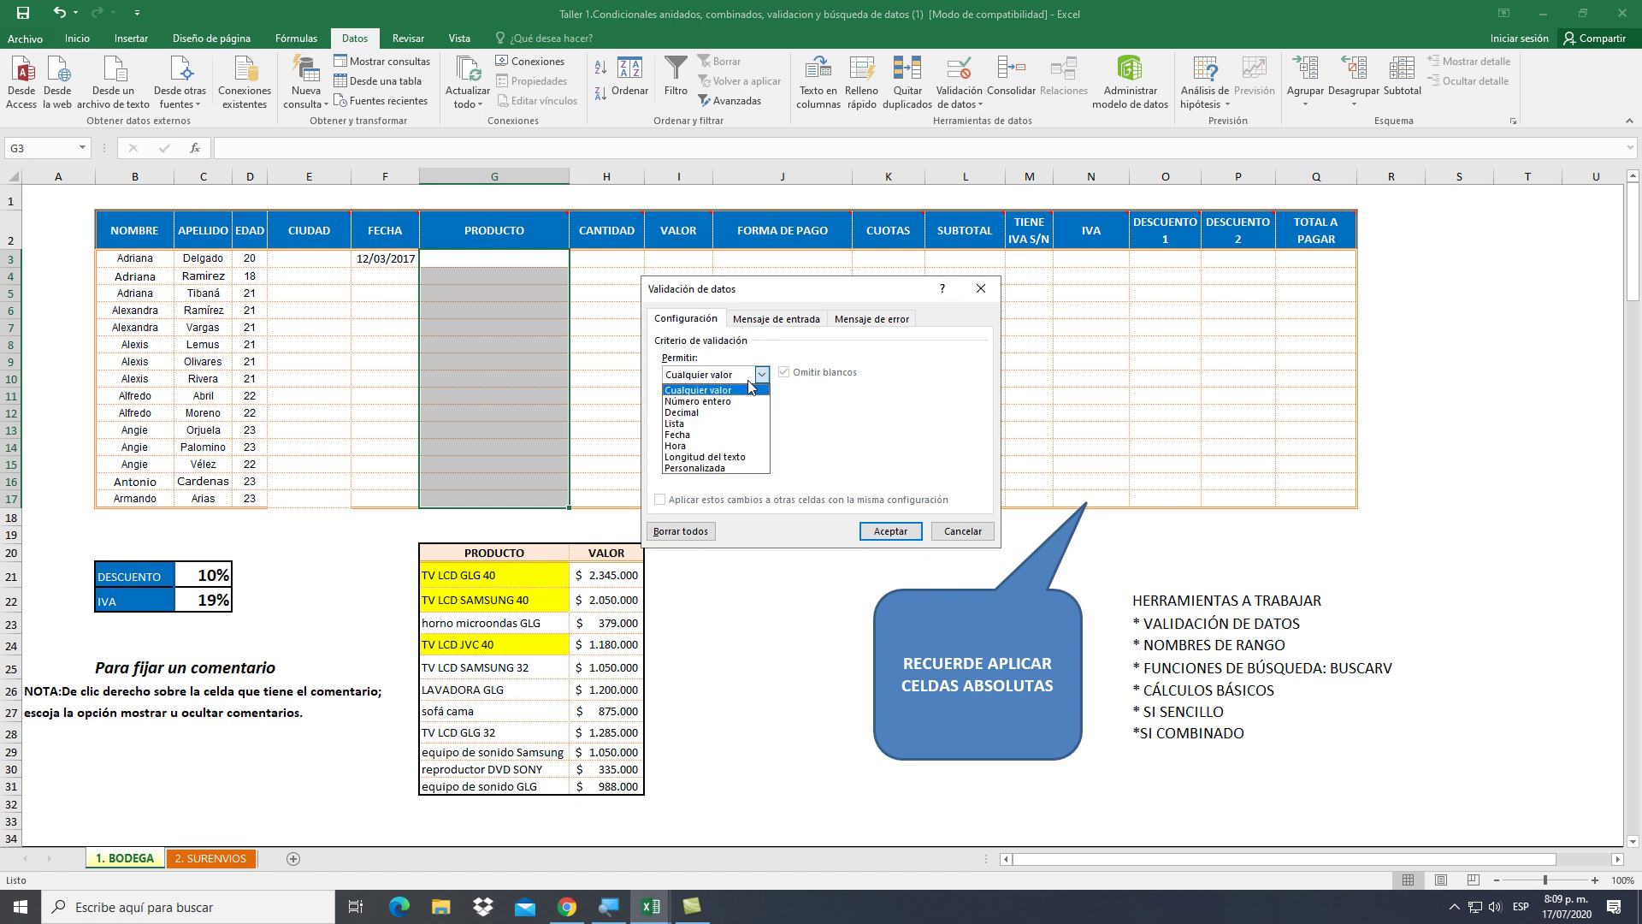
click(723, 424)
click(717, 444)
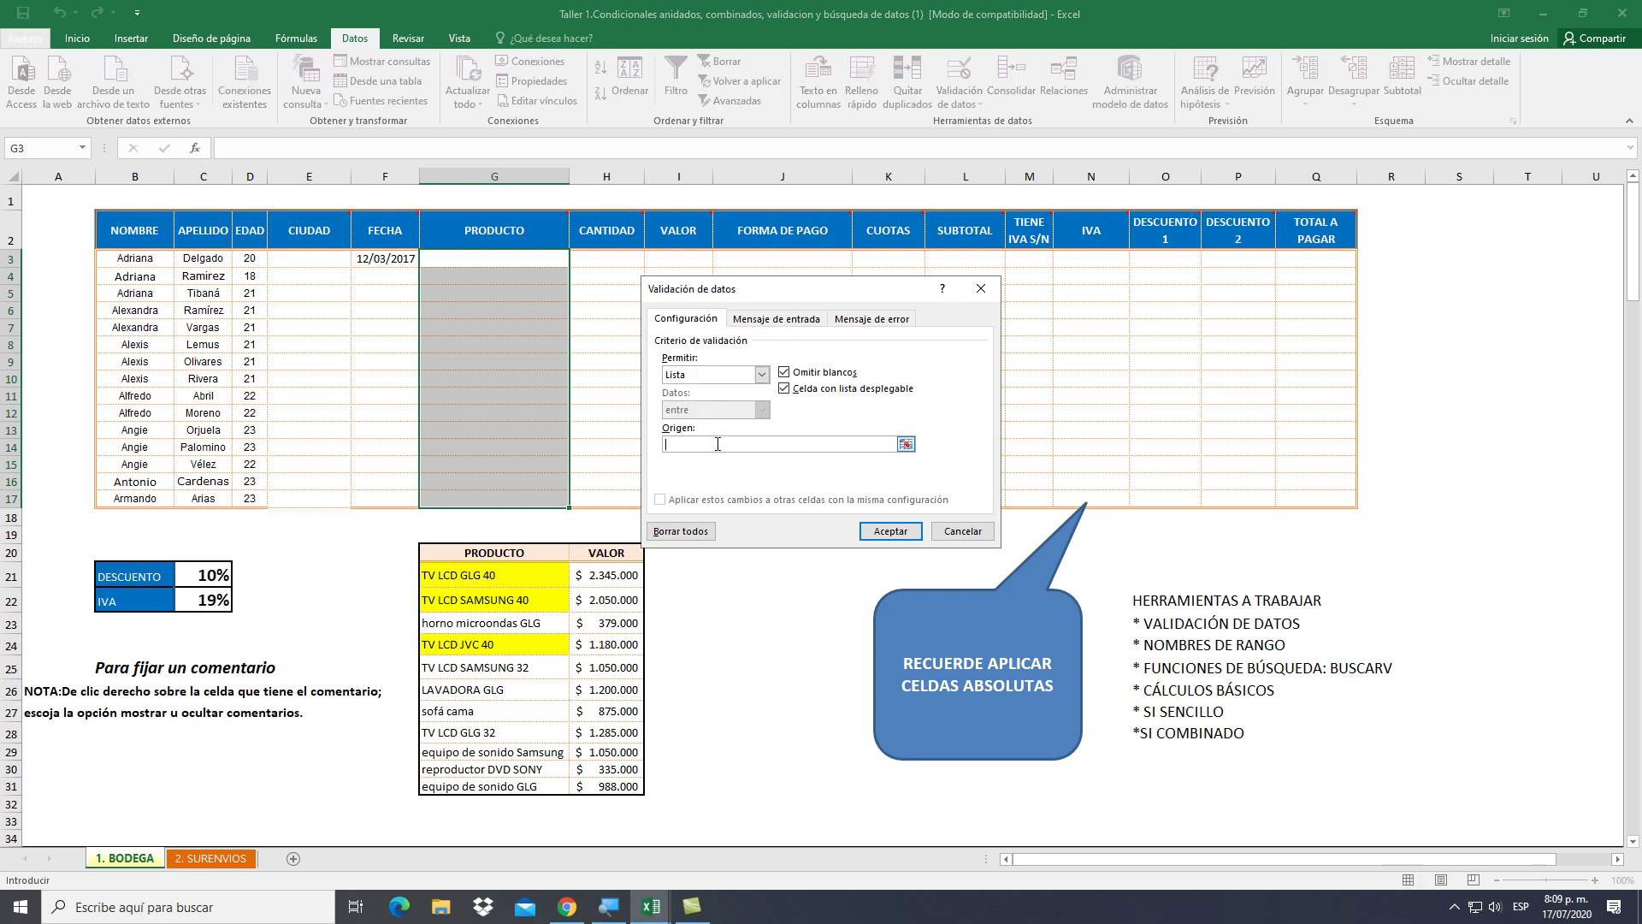
key(F3)
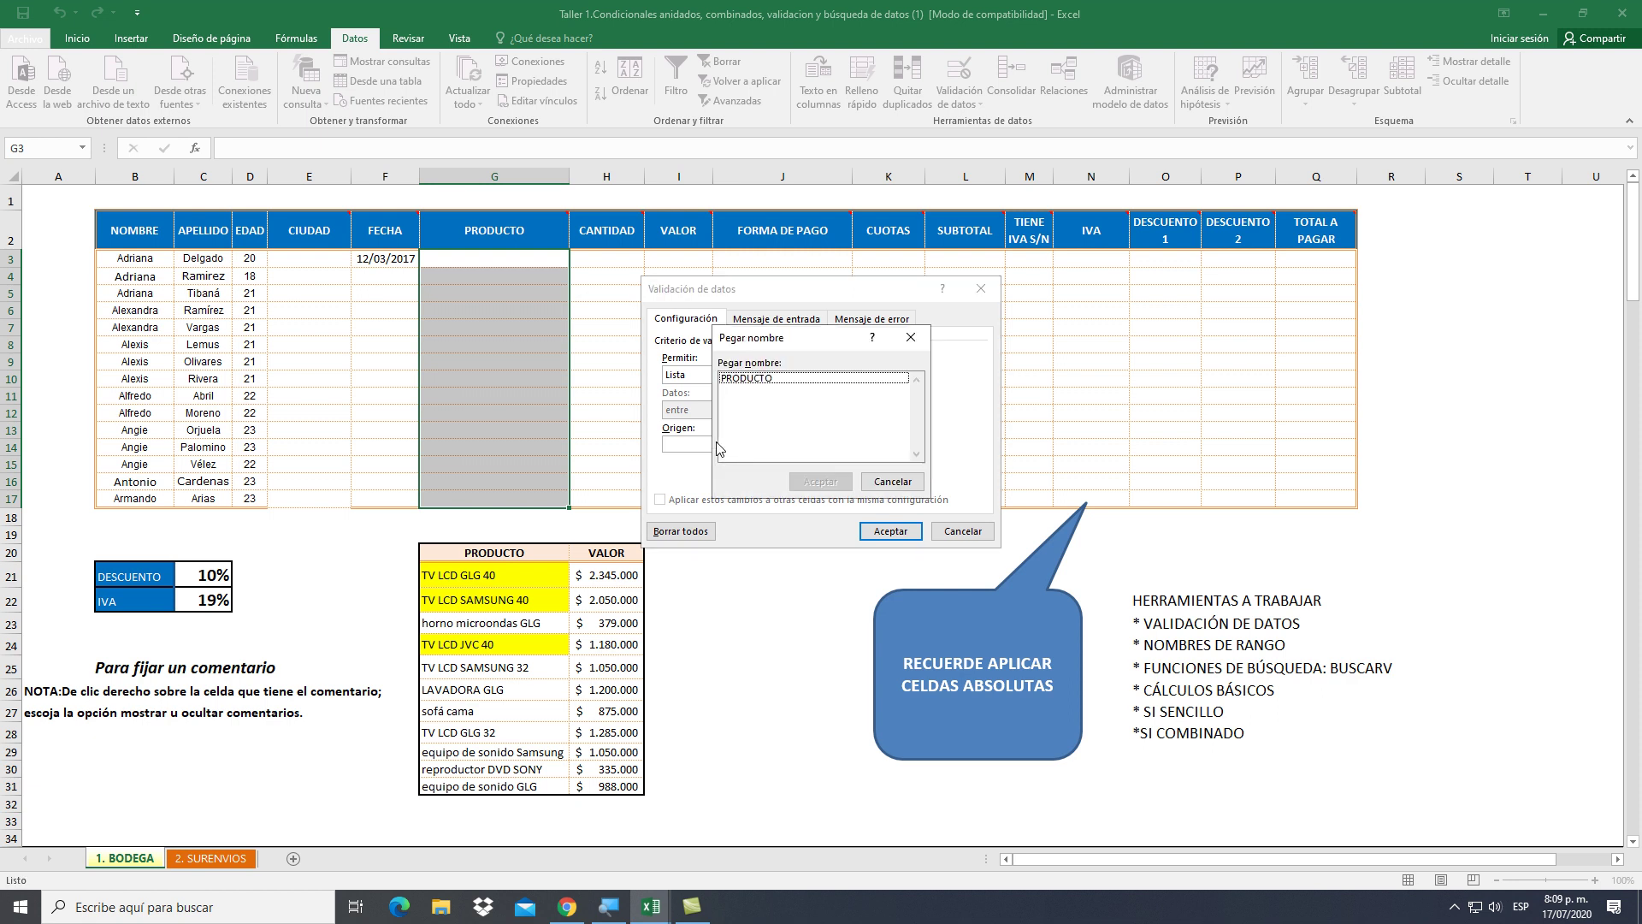
click(760, 380)
click(824, 484)
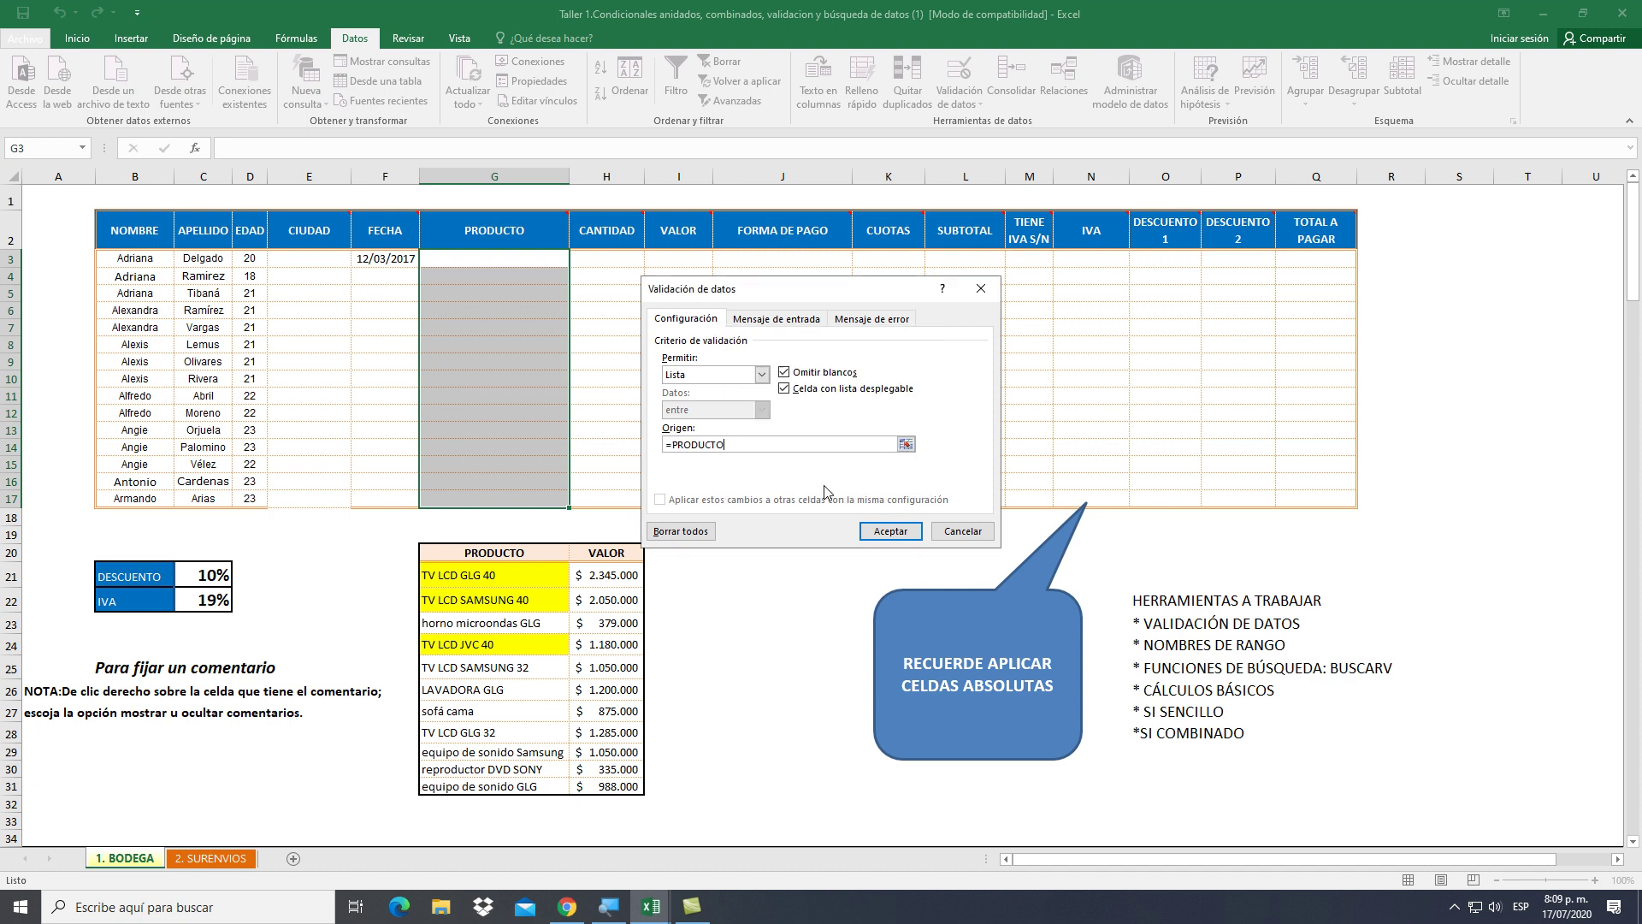
click(888, 531)
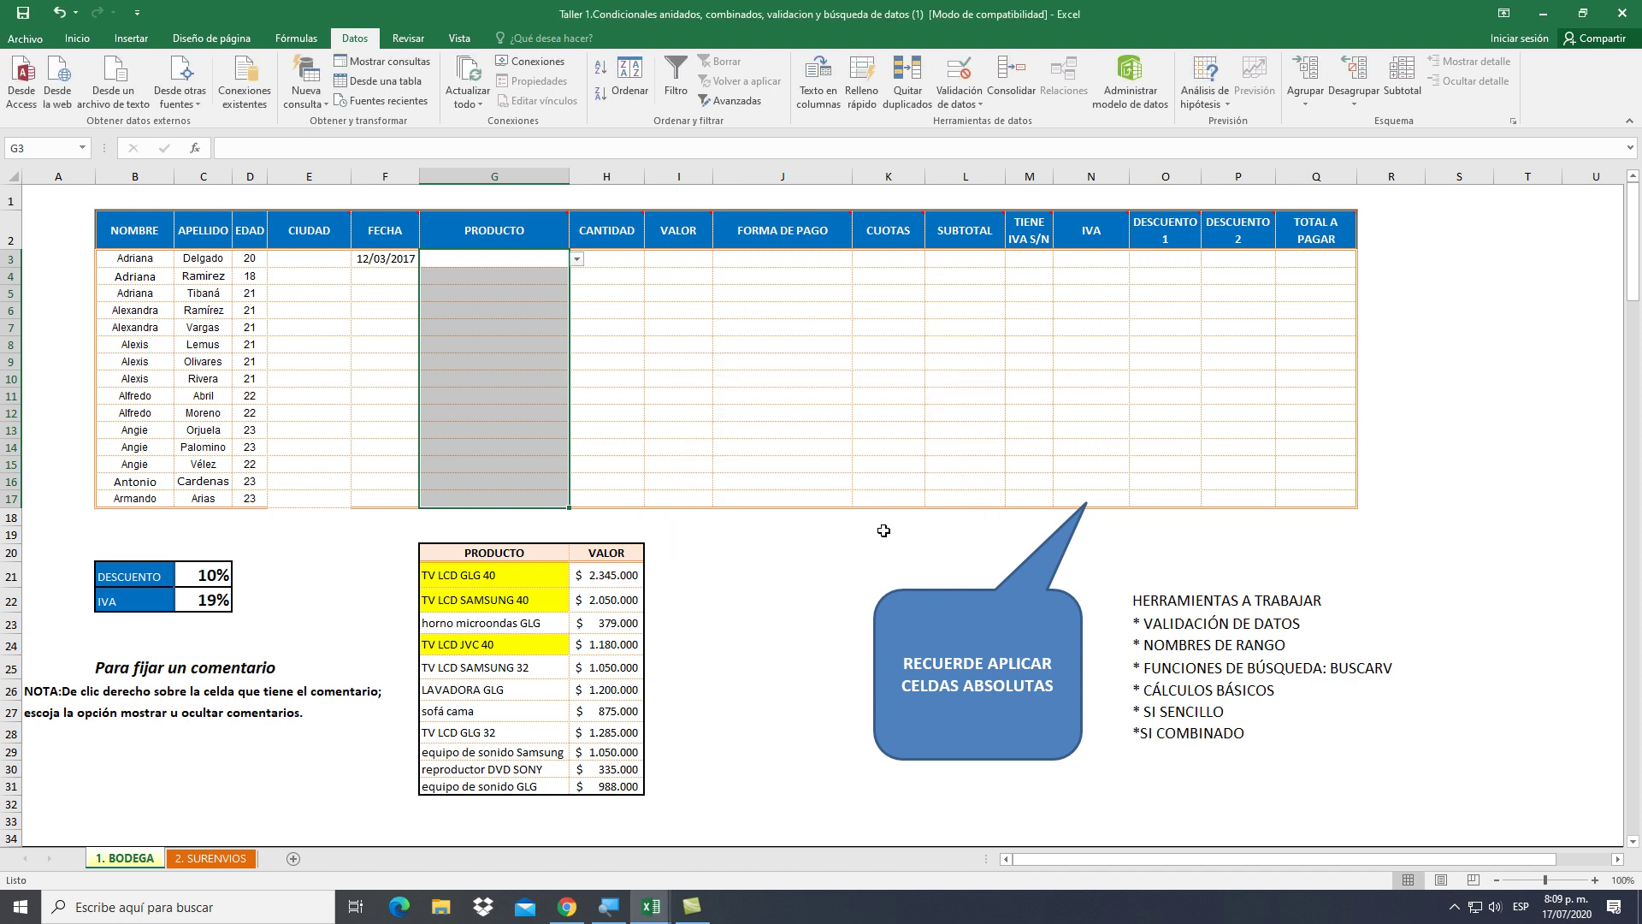
Check the product dropdown options in cells G3 and G8 without choosing one
click(578, 260)
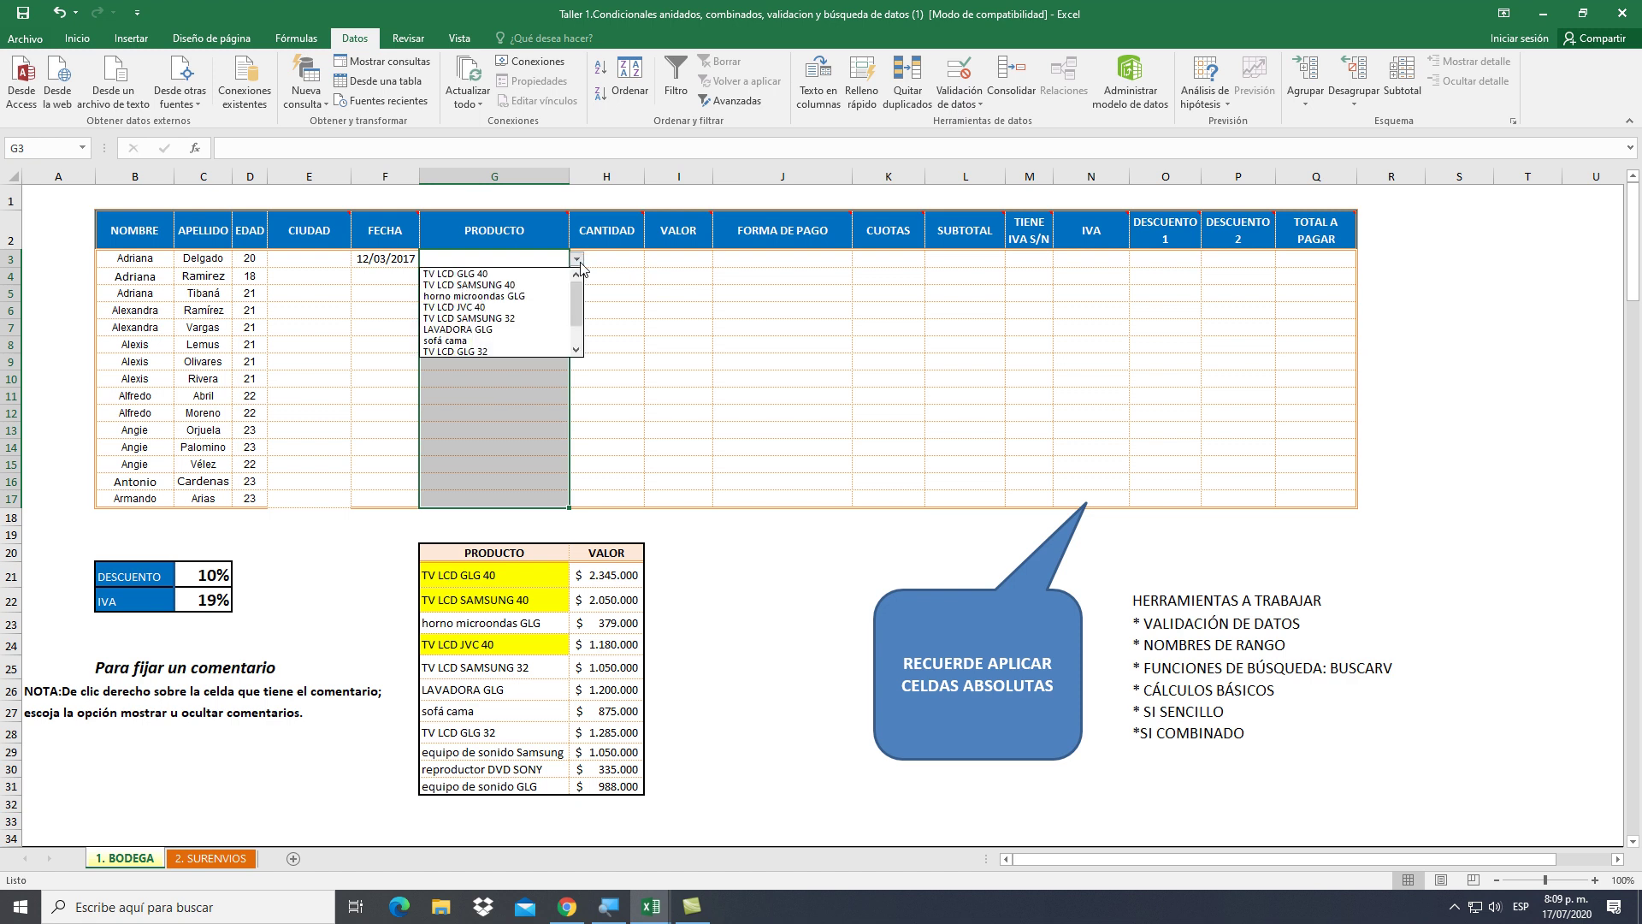
drag(579, 299, 582, 329)
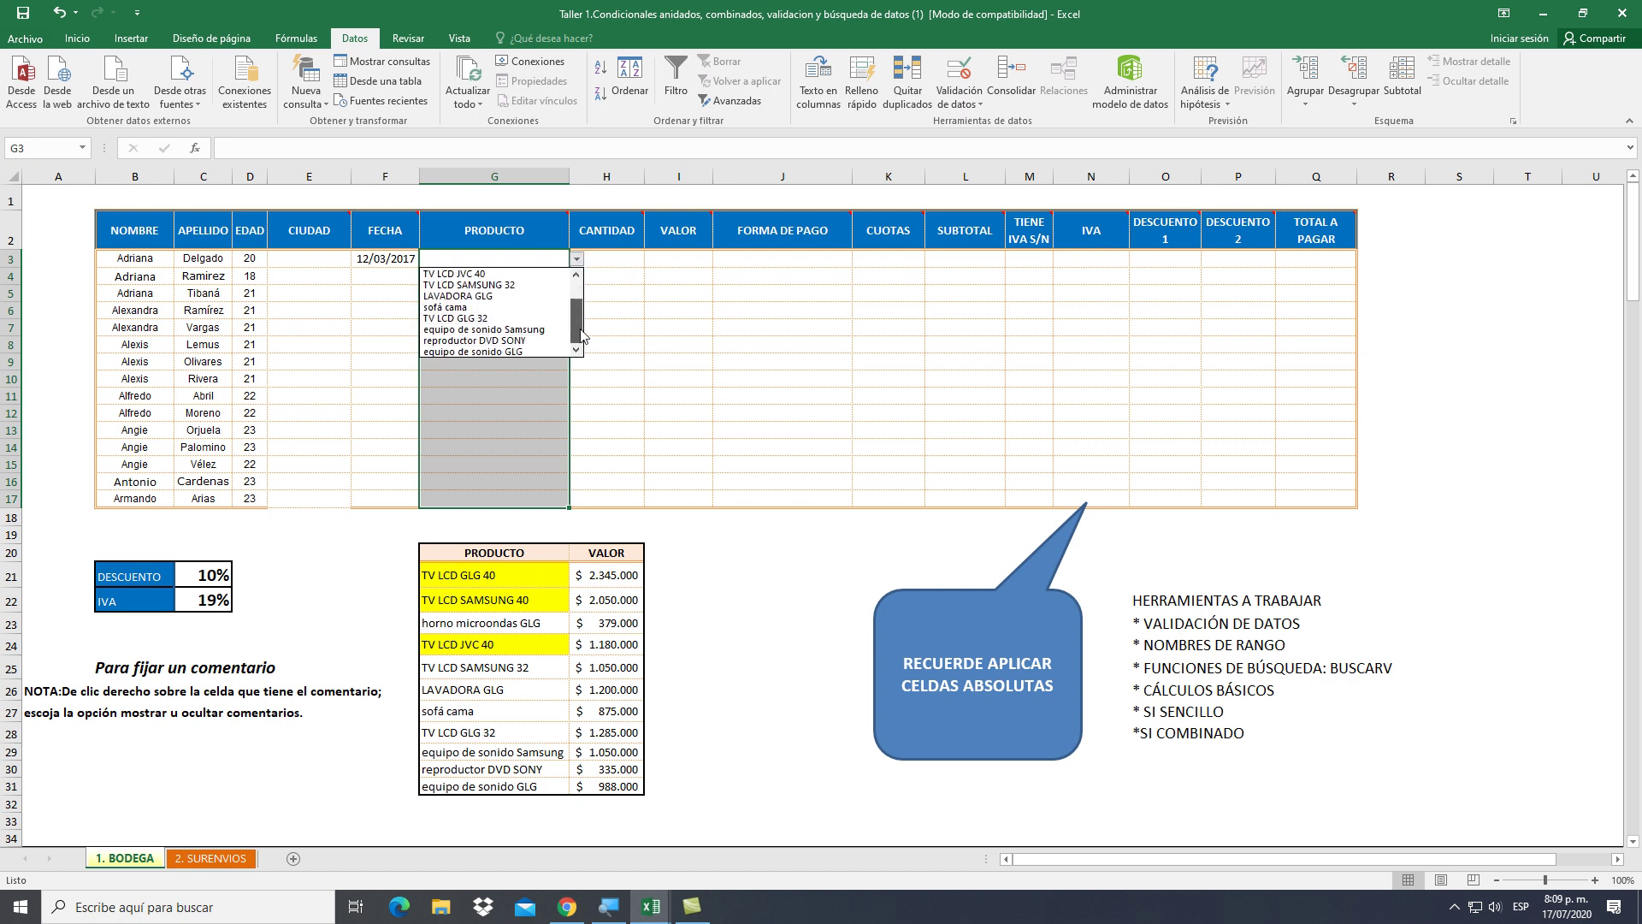
click(590, 325)
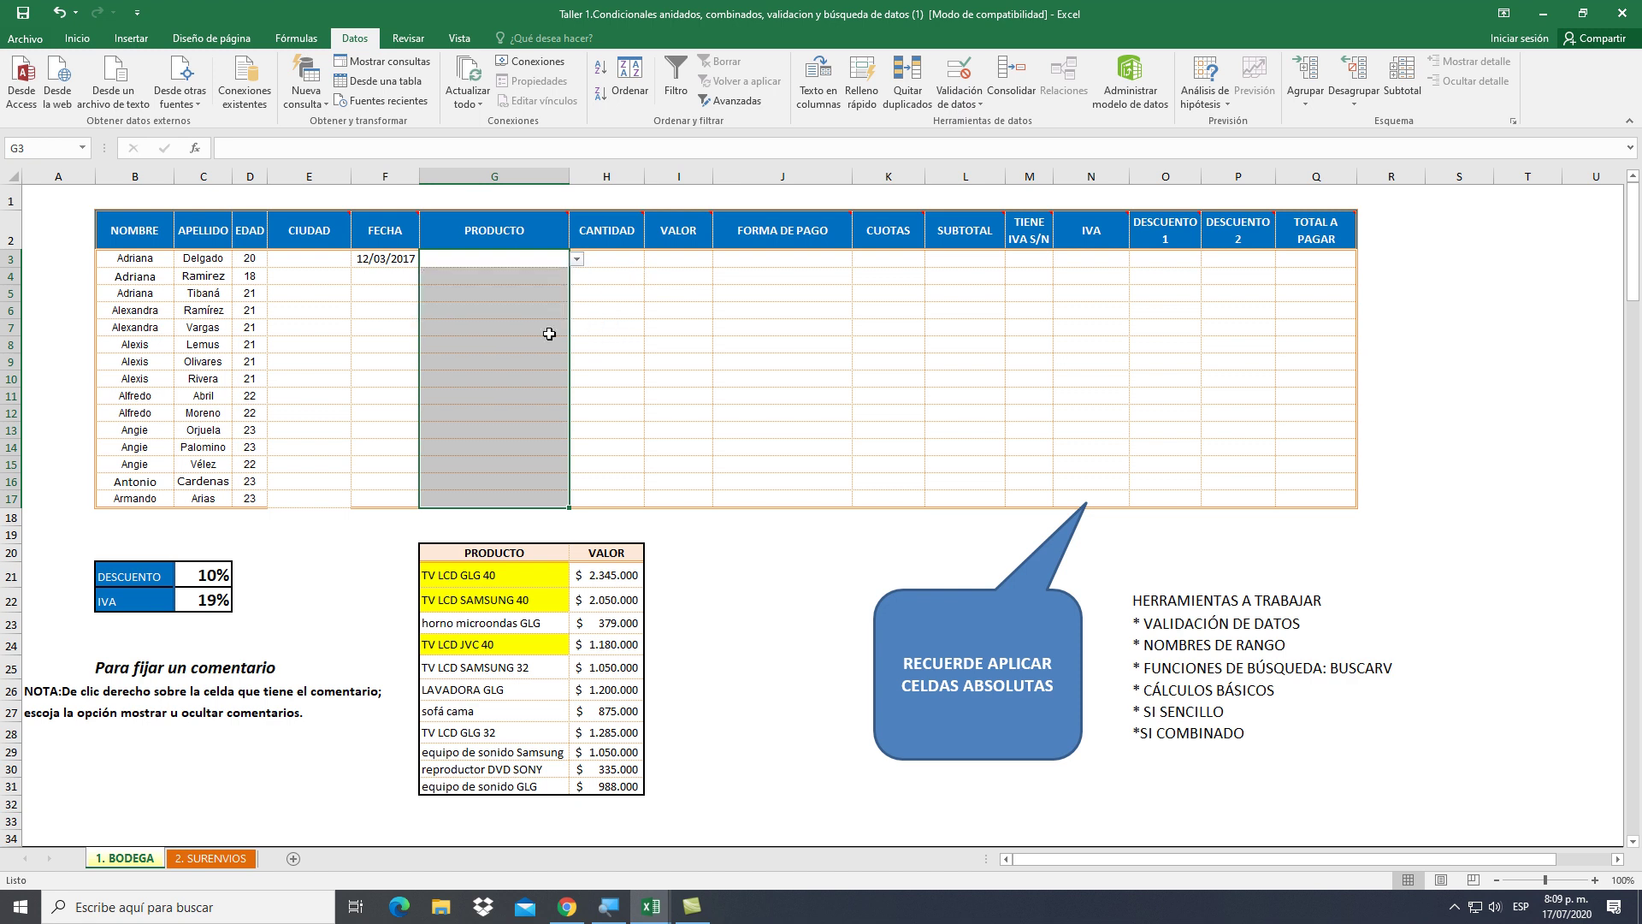
click(560, 344)
click(577, 345)
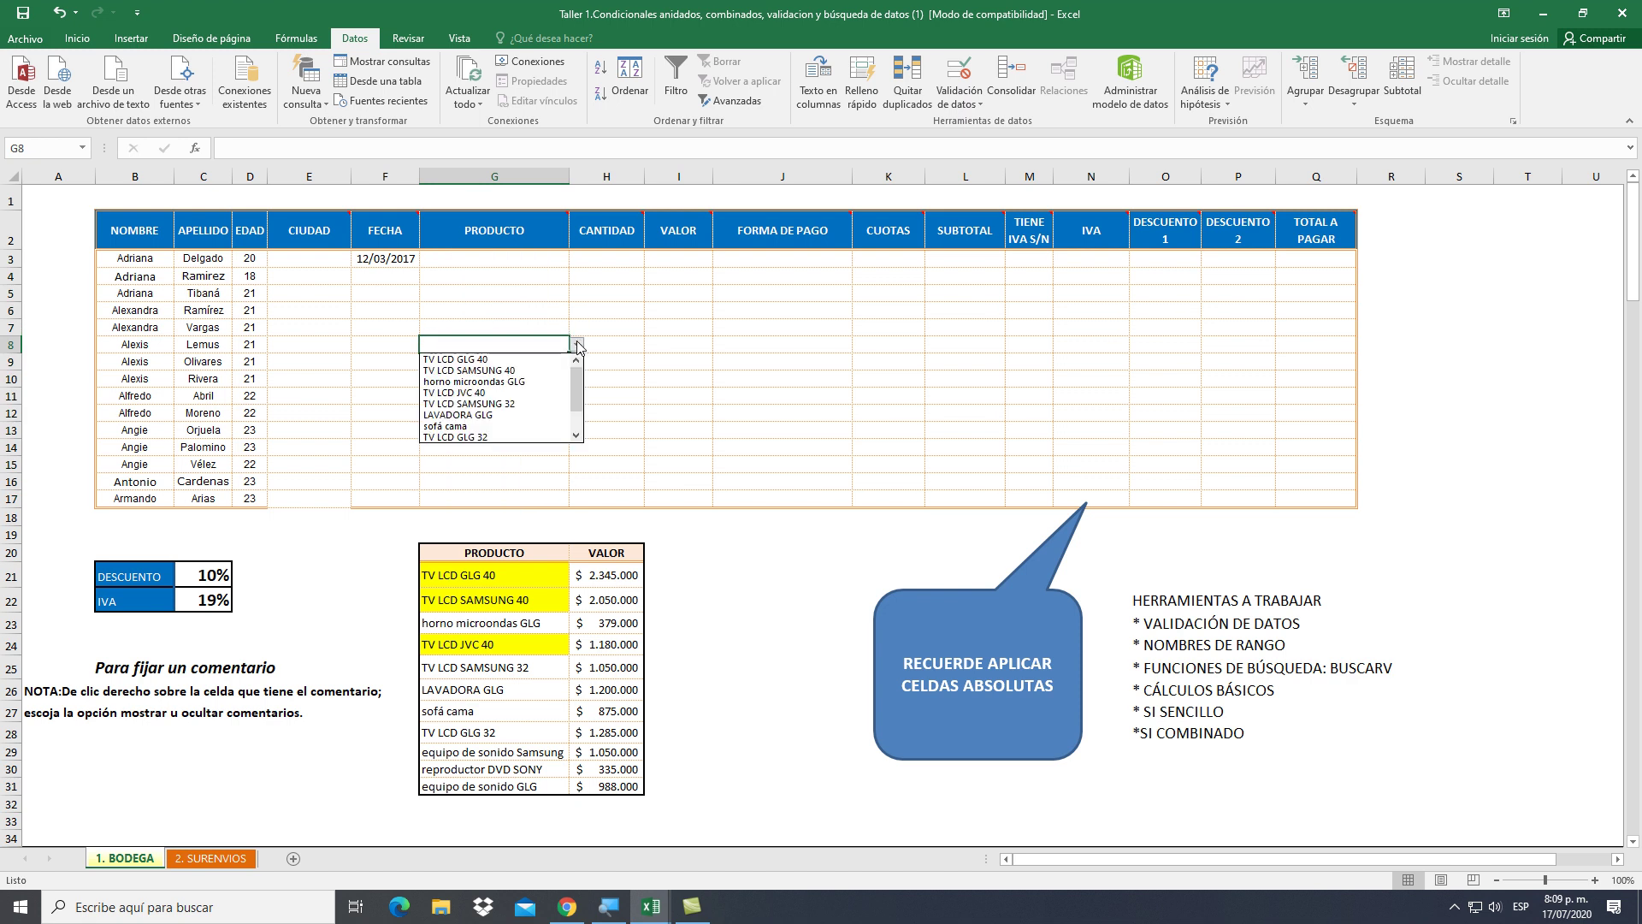
click(444, 266)
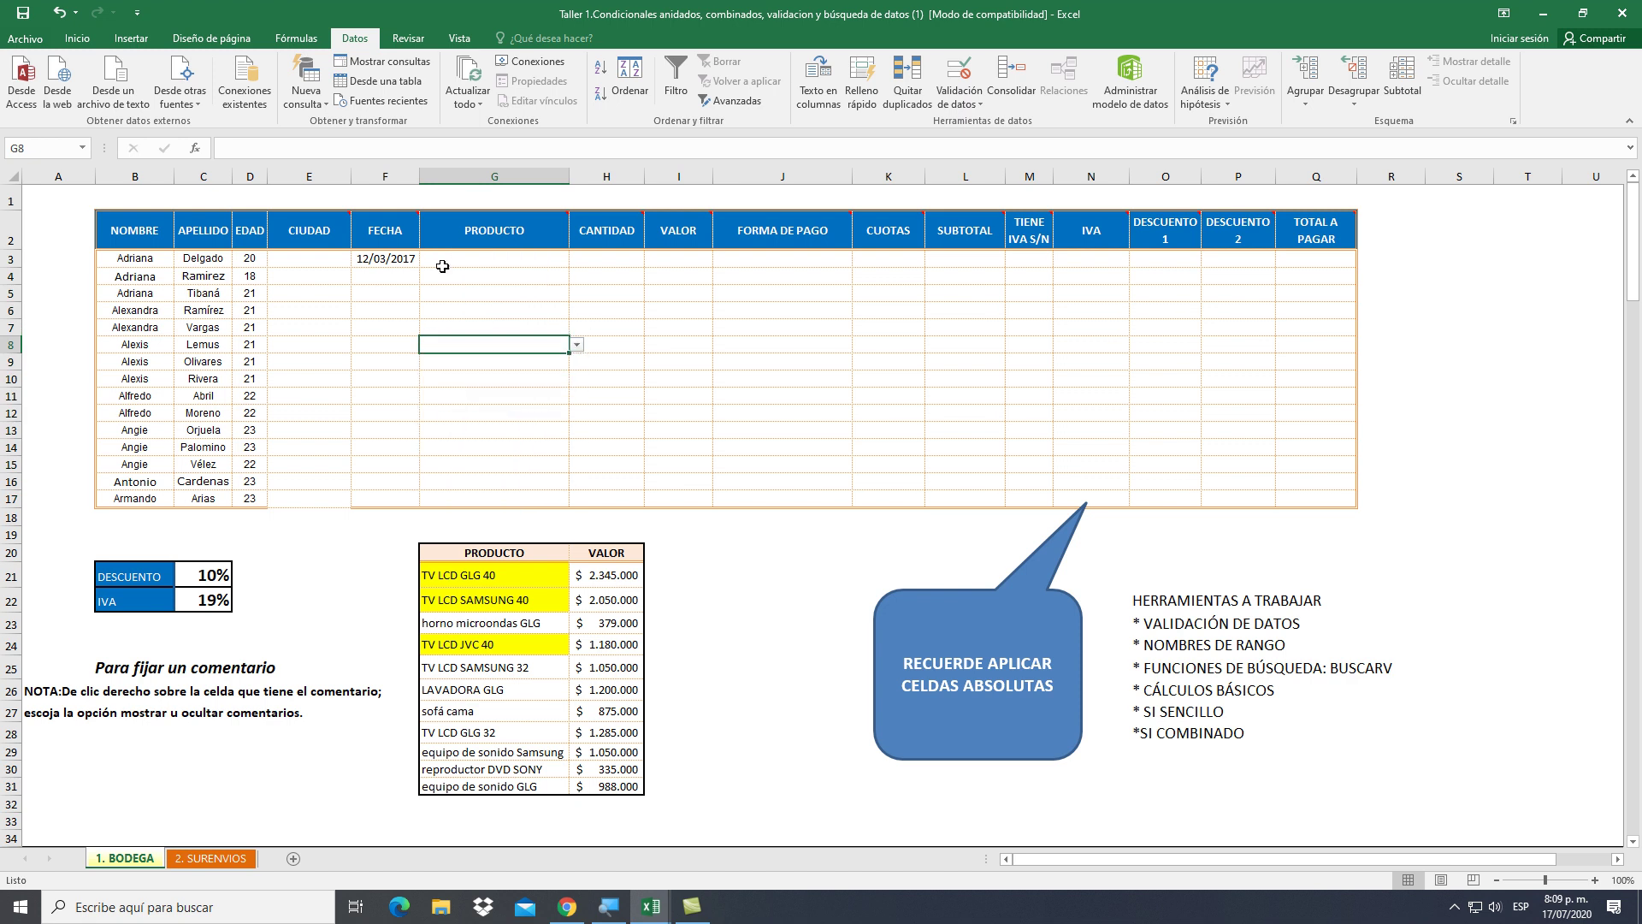
click(335, 265)
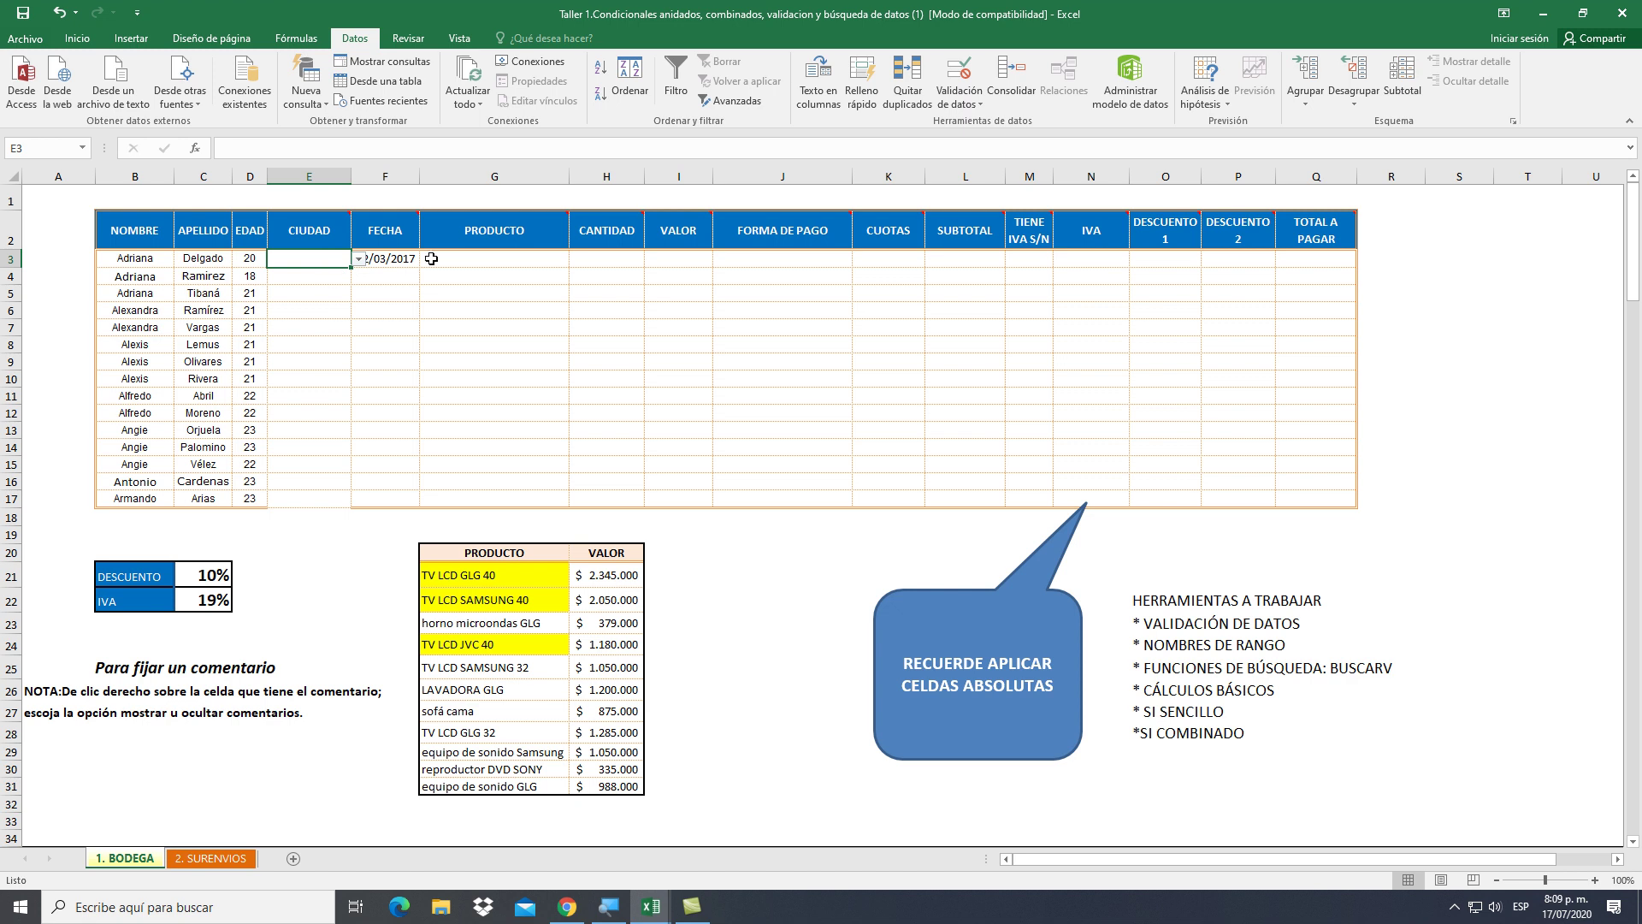
click(403, 259)
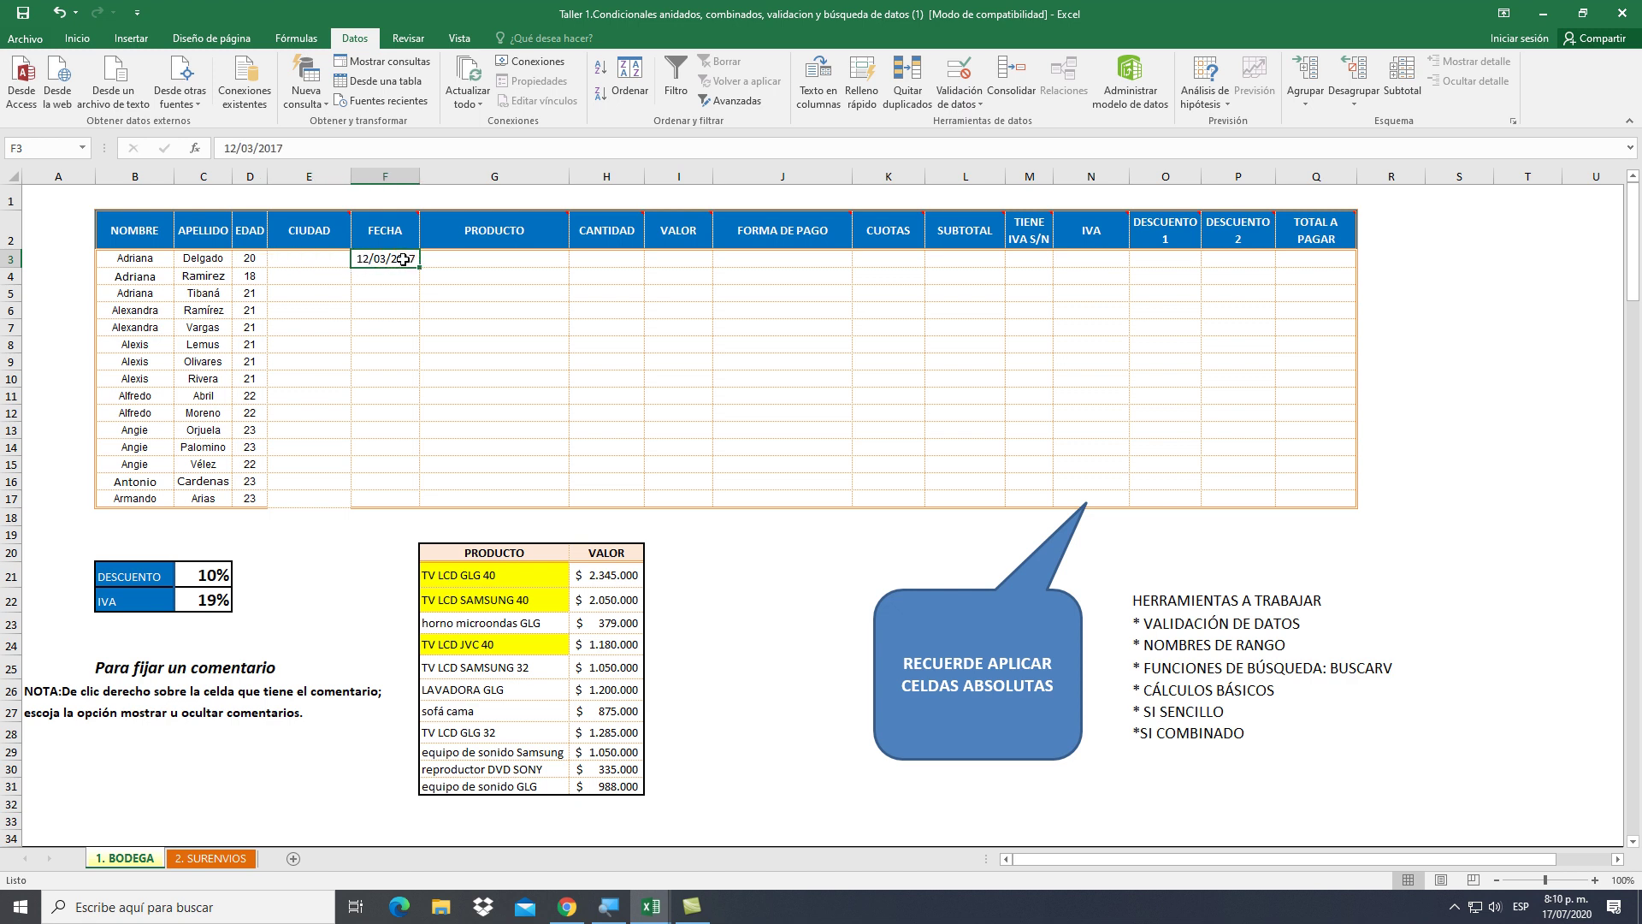
click(449, 261)
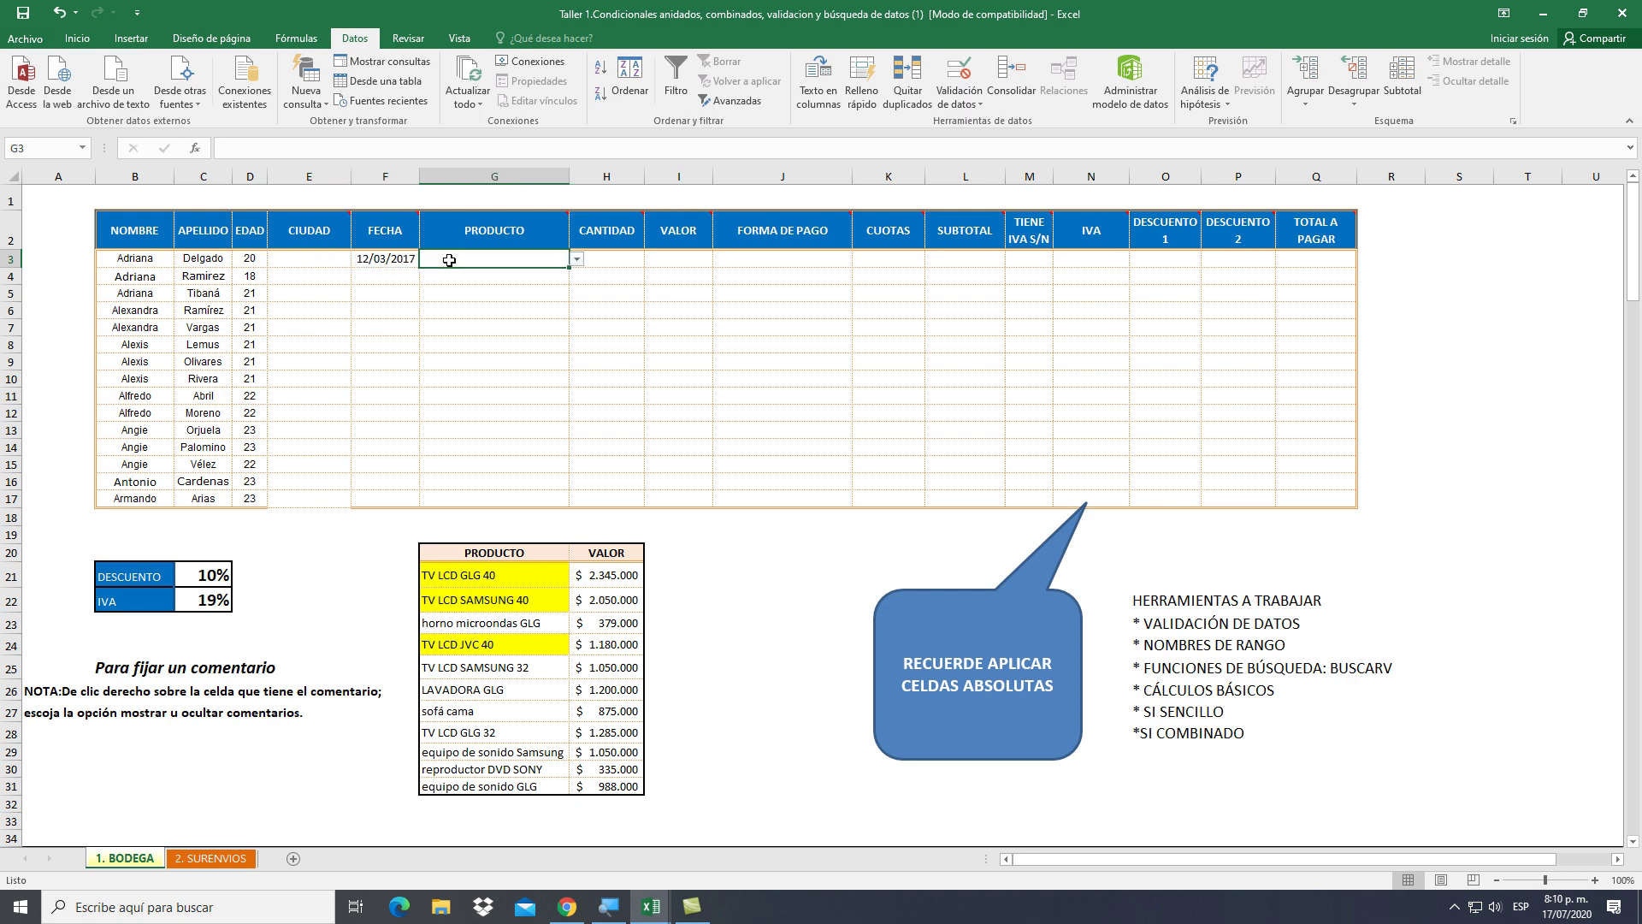
click(622, 260)
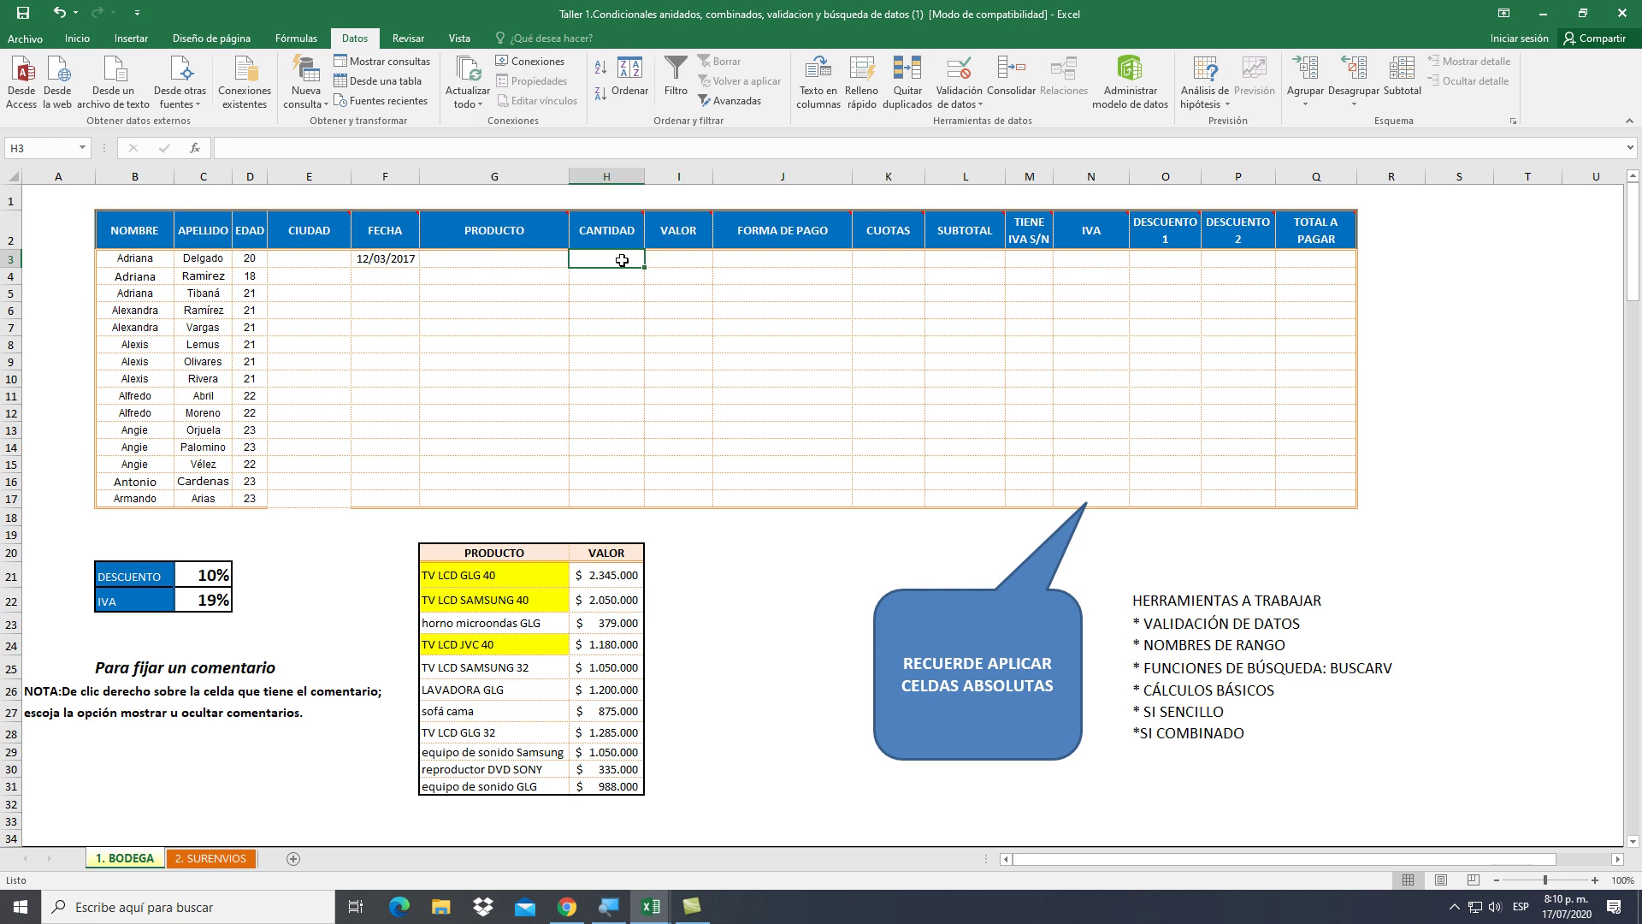
Set up whole-number validation for H3:H17 in the CANTIDAD column, accepting values greater than or equal to 10
mouse_move(626, 237)
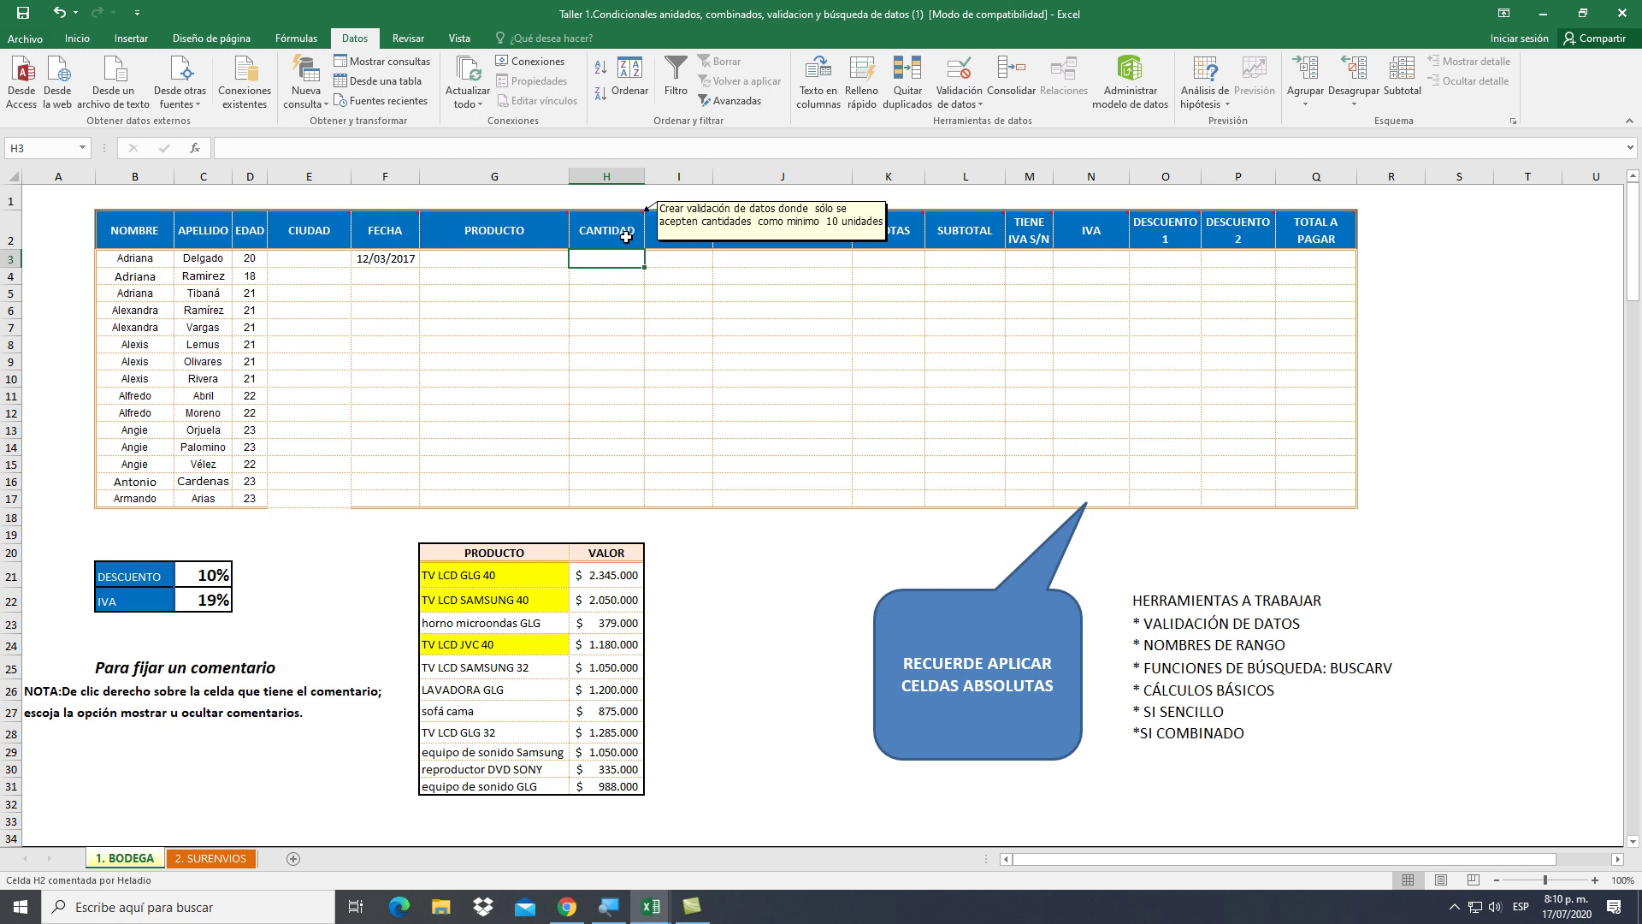
drag(619, 260, 620, 496)
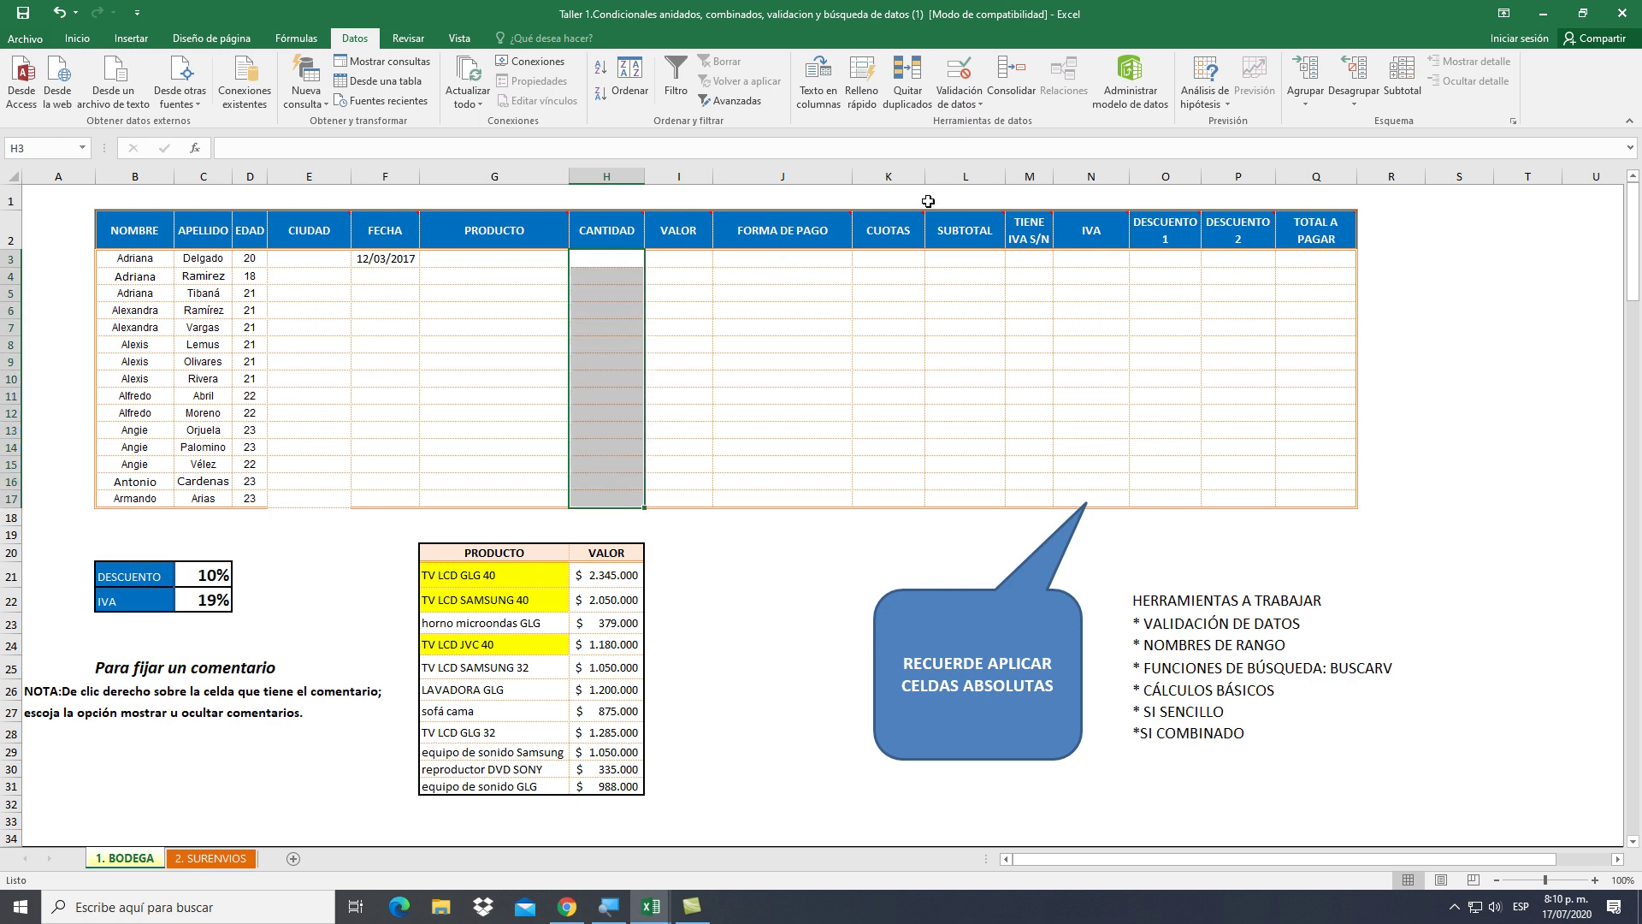
click(956, 75)
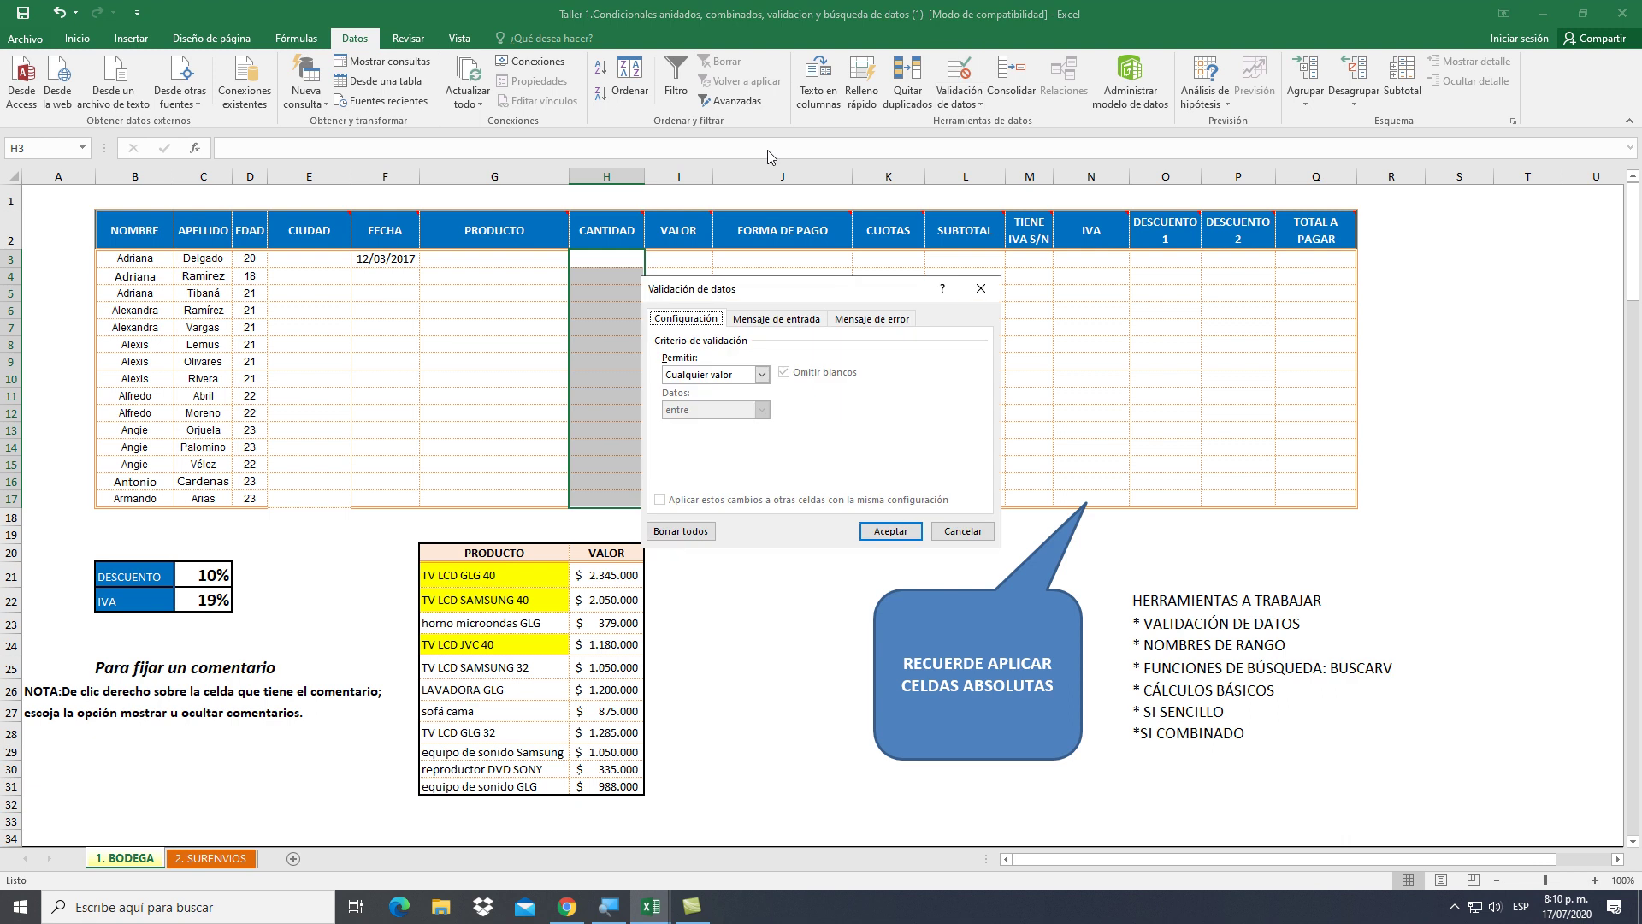
click(760, 377)
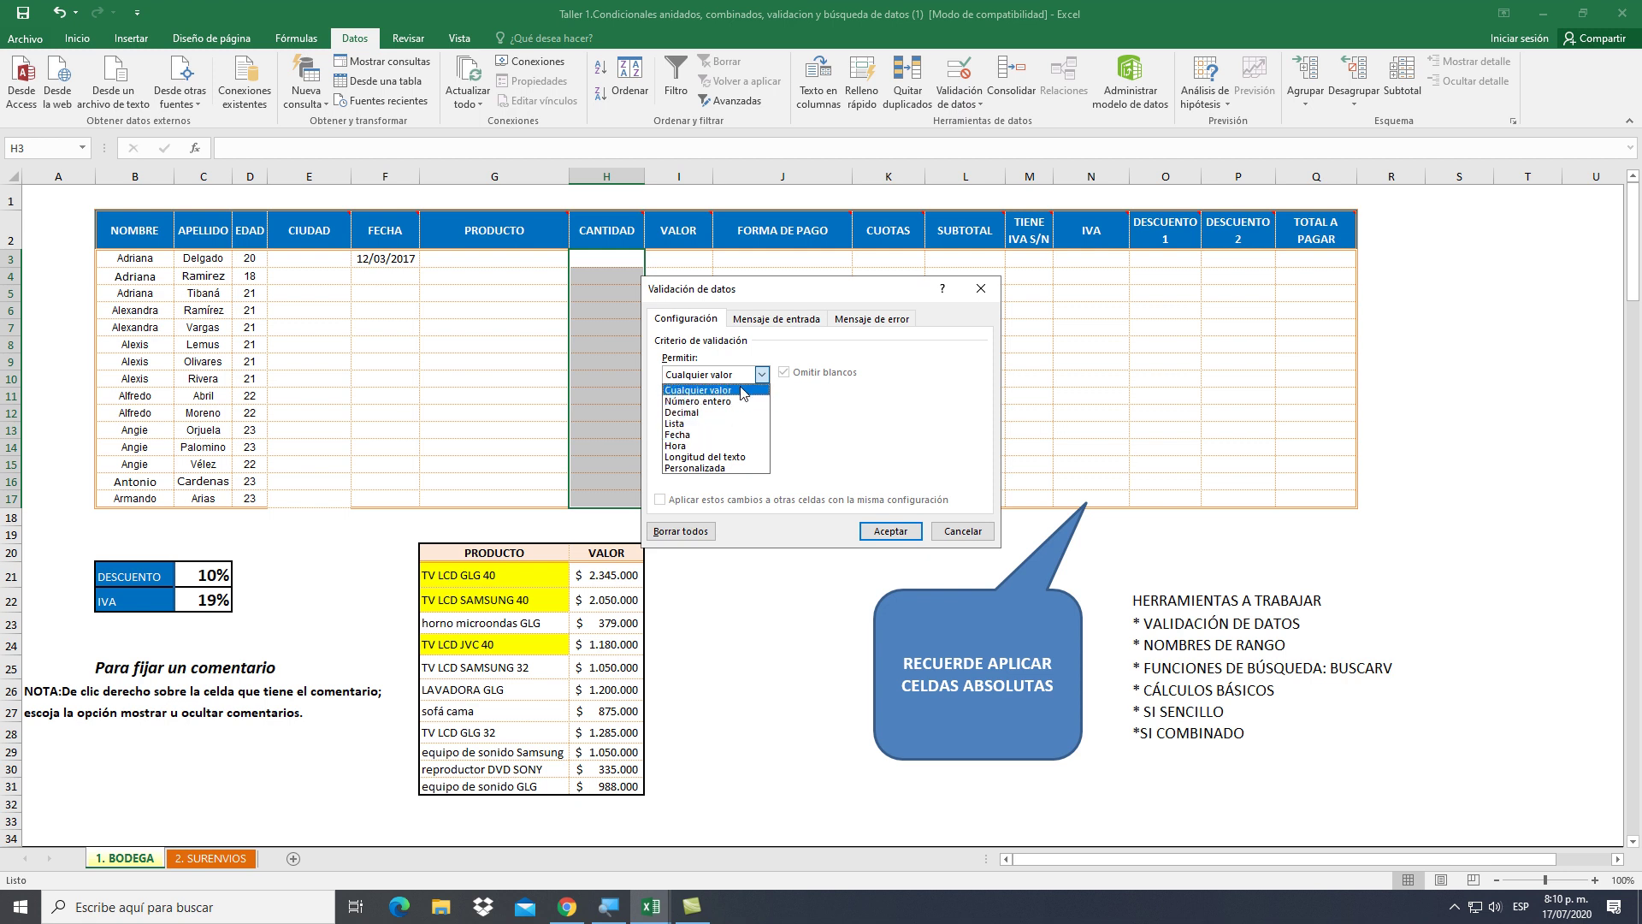
click(734, 401)
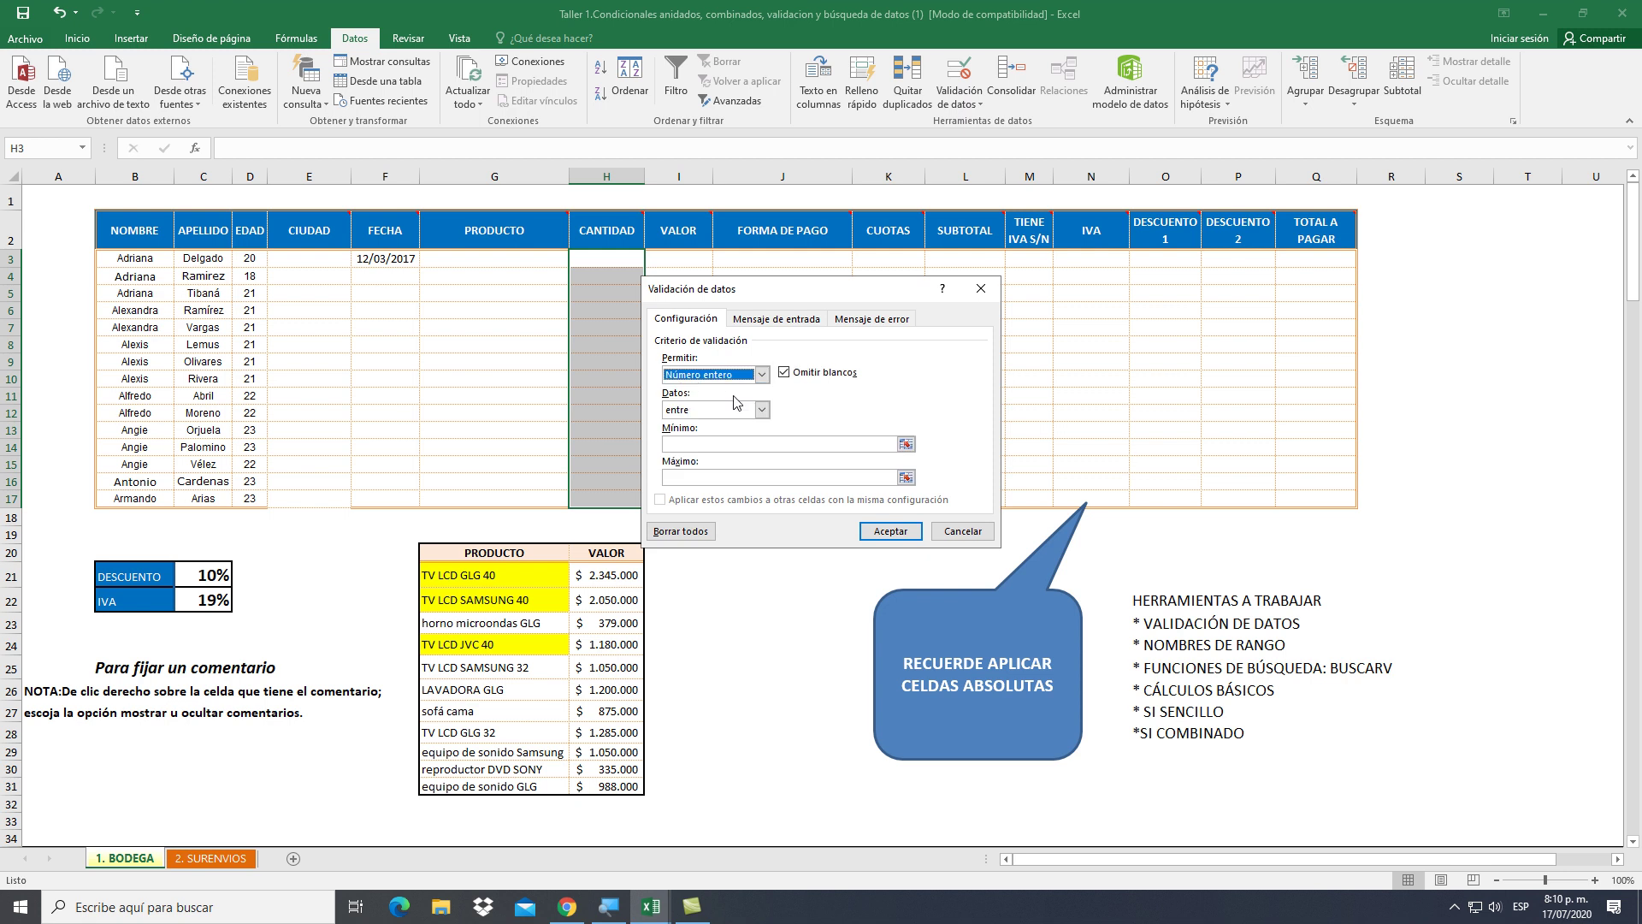
click(717, 445)
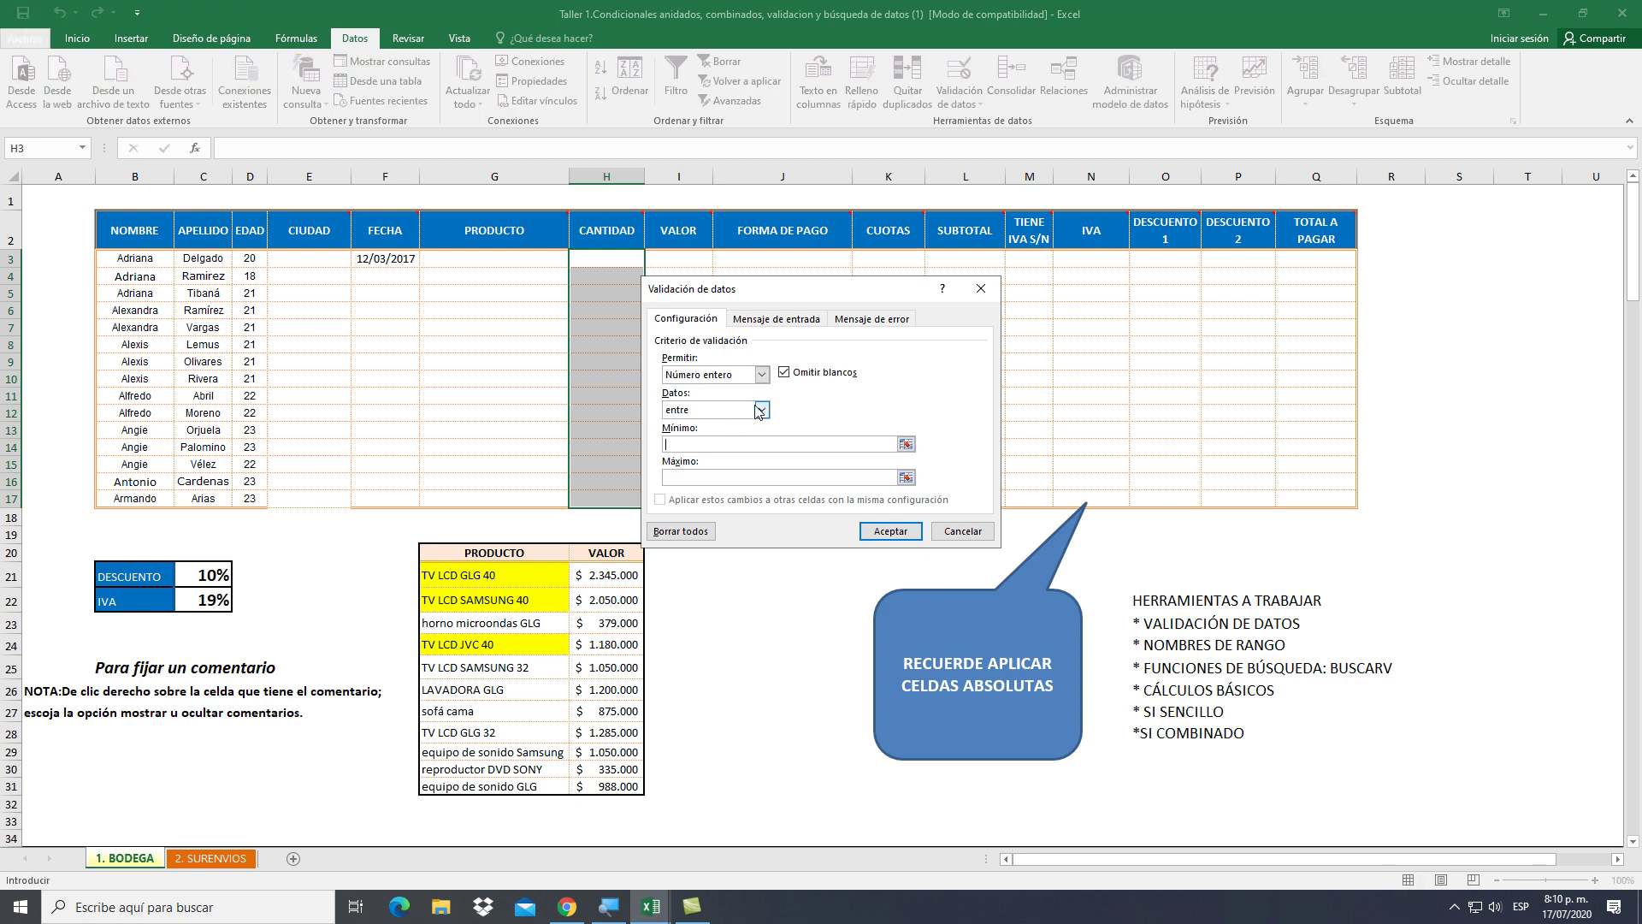
click(722, 475)
click(763, 410)
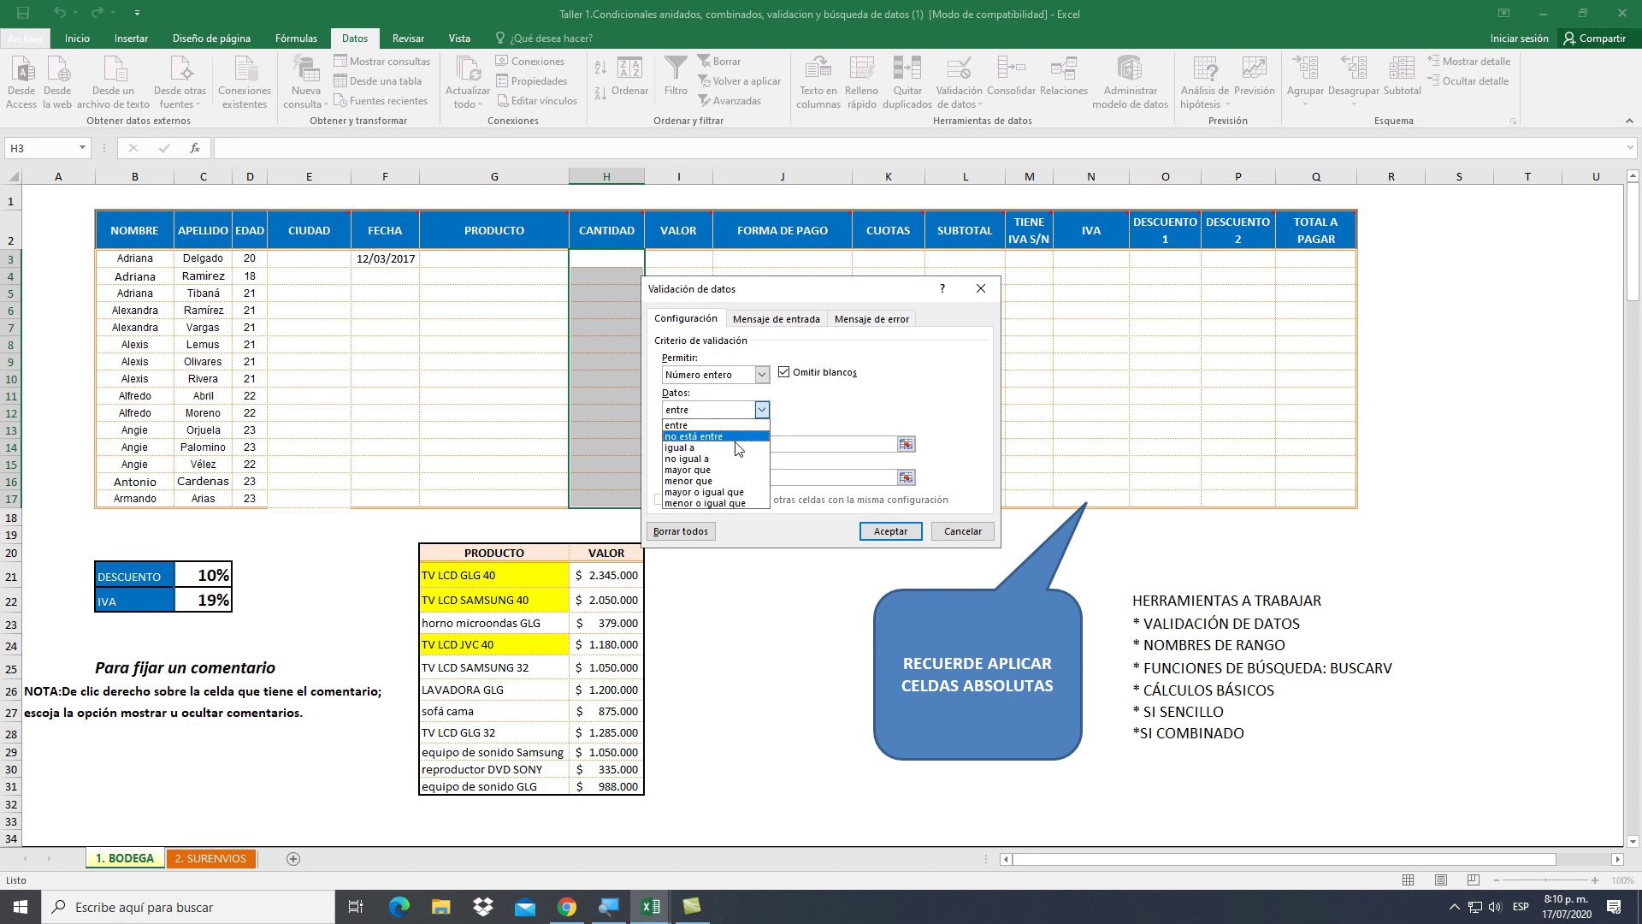
click(725, 492)
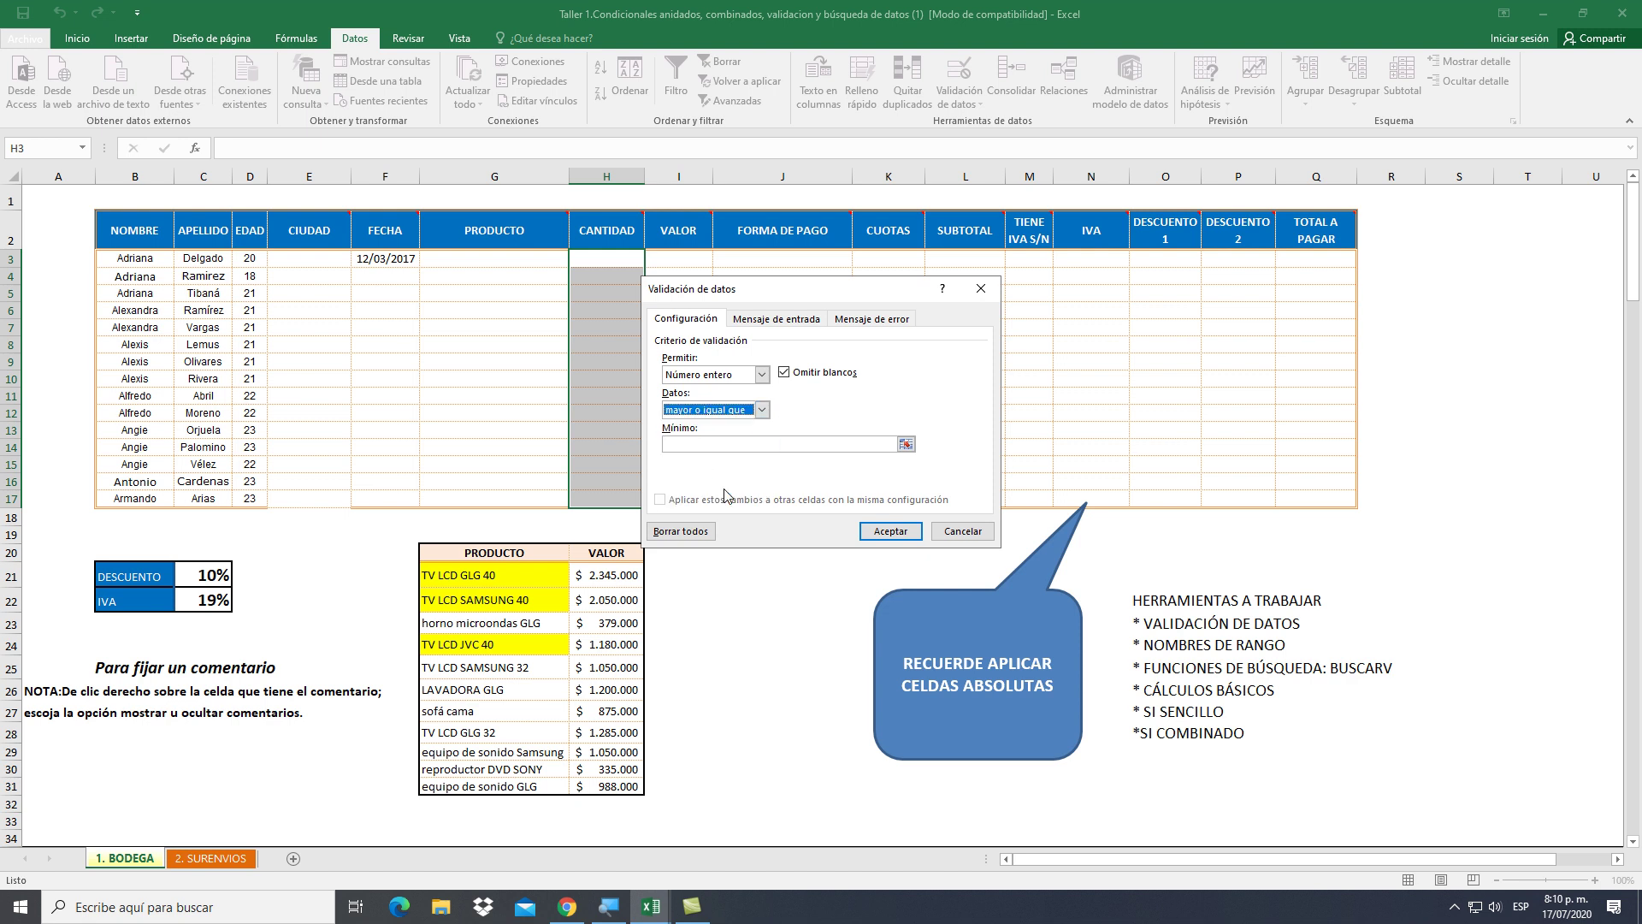
click(738, 446)
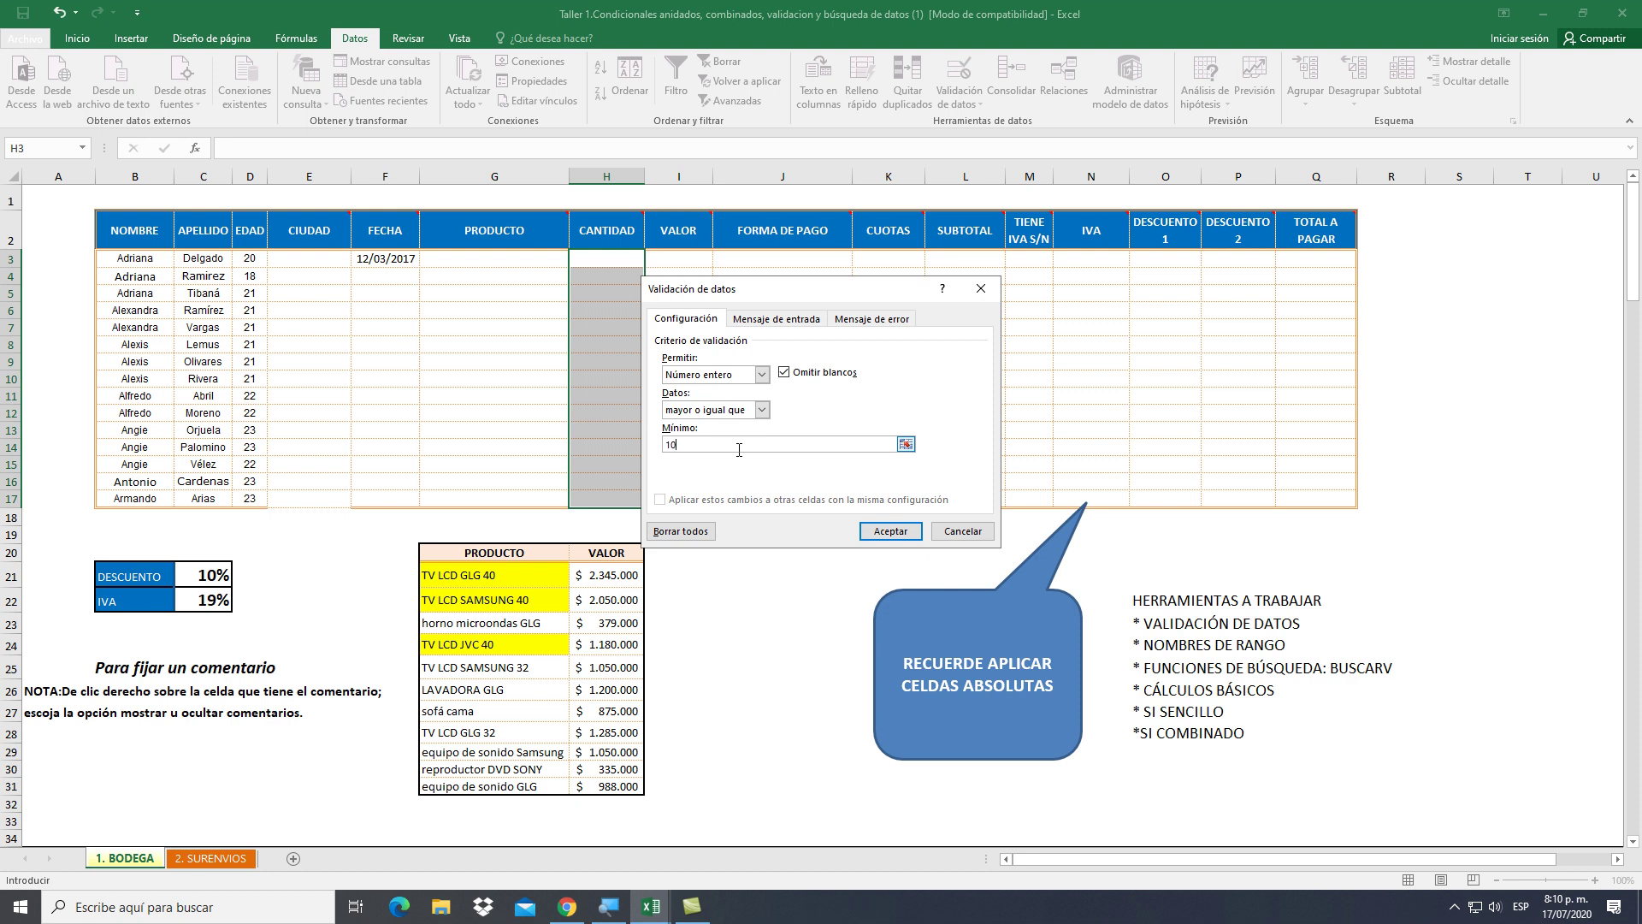
text(10)
click(883, 532)
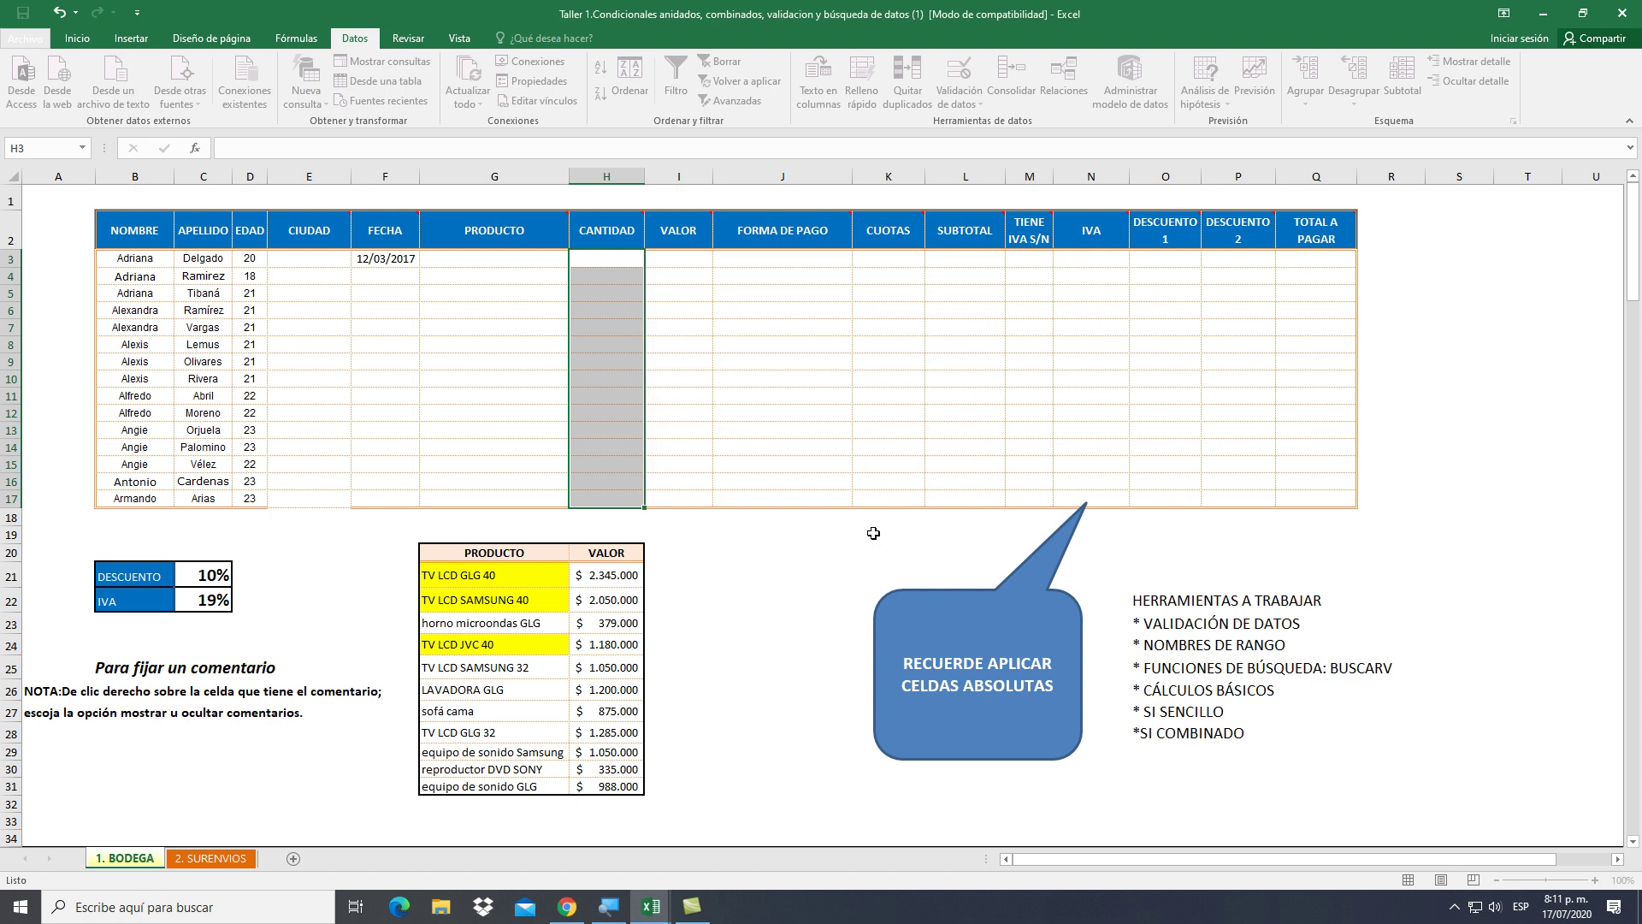
Test the CANTIDAD validation in H3 with the quantities 9, 10 and 12200222, and clear the cell
click(627, 263)
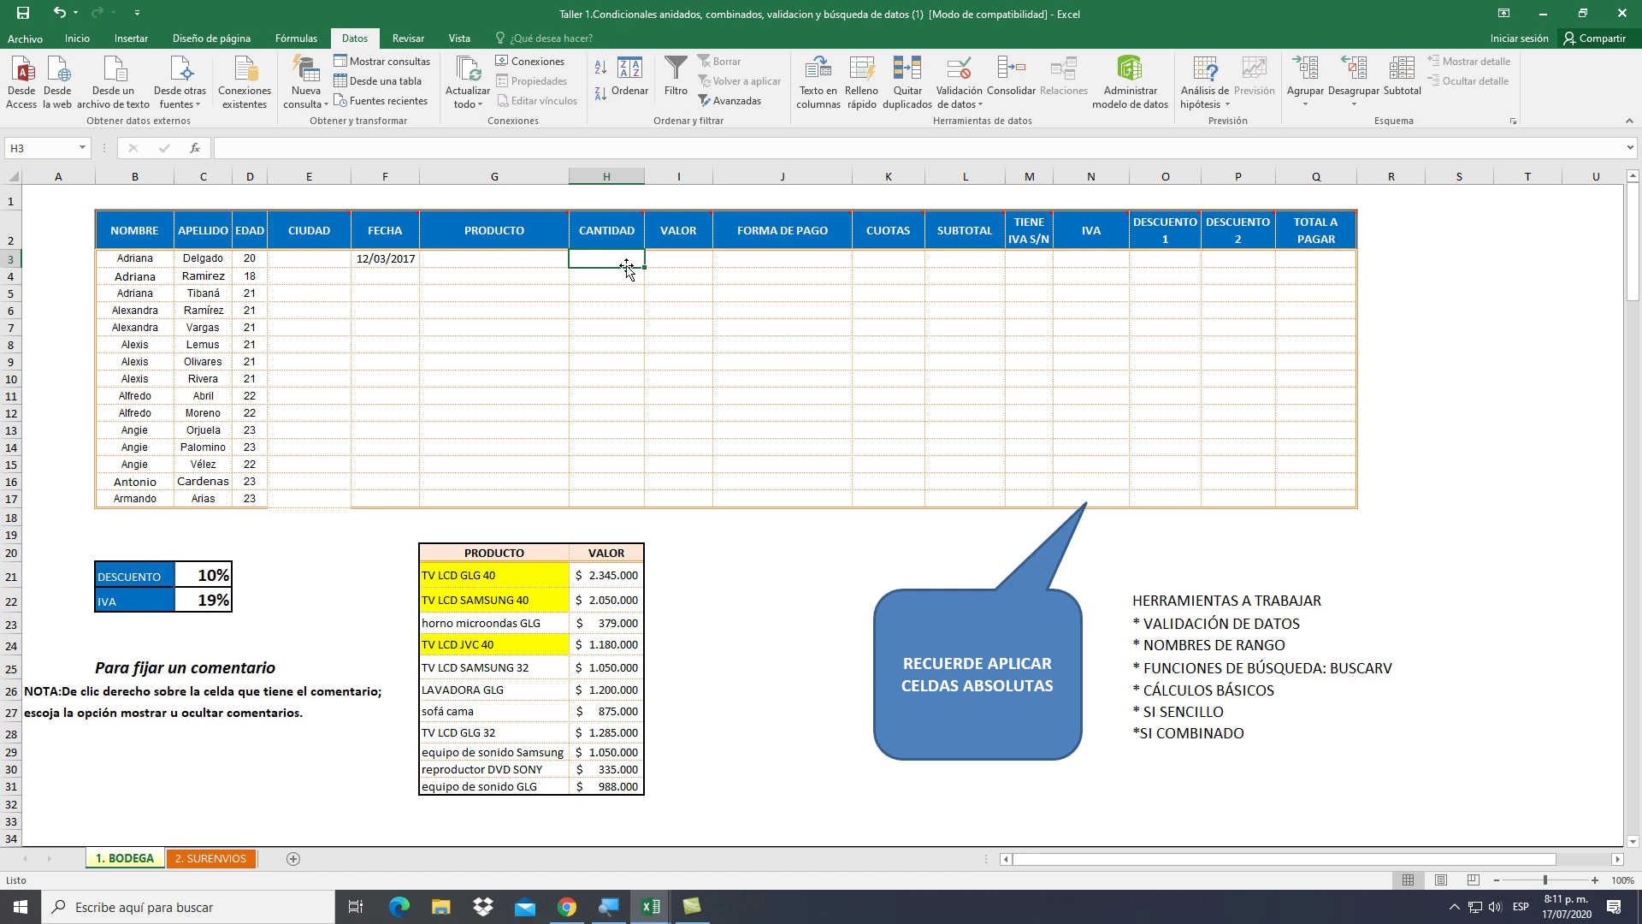
text(9)
key(Return)
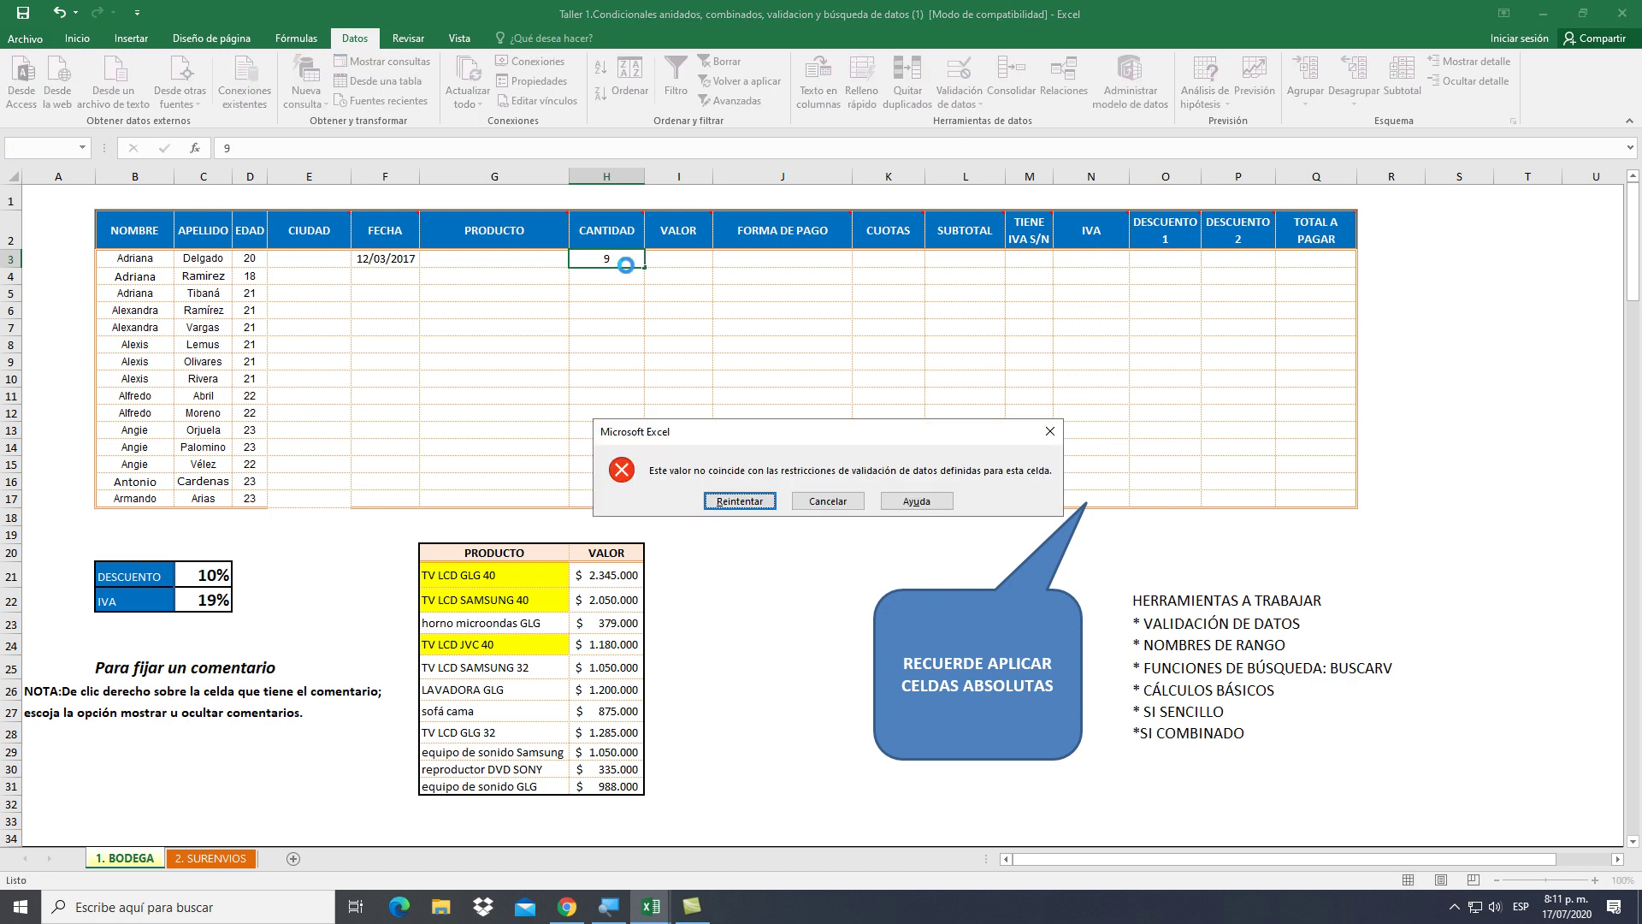
key(Return)
text(10)
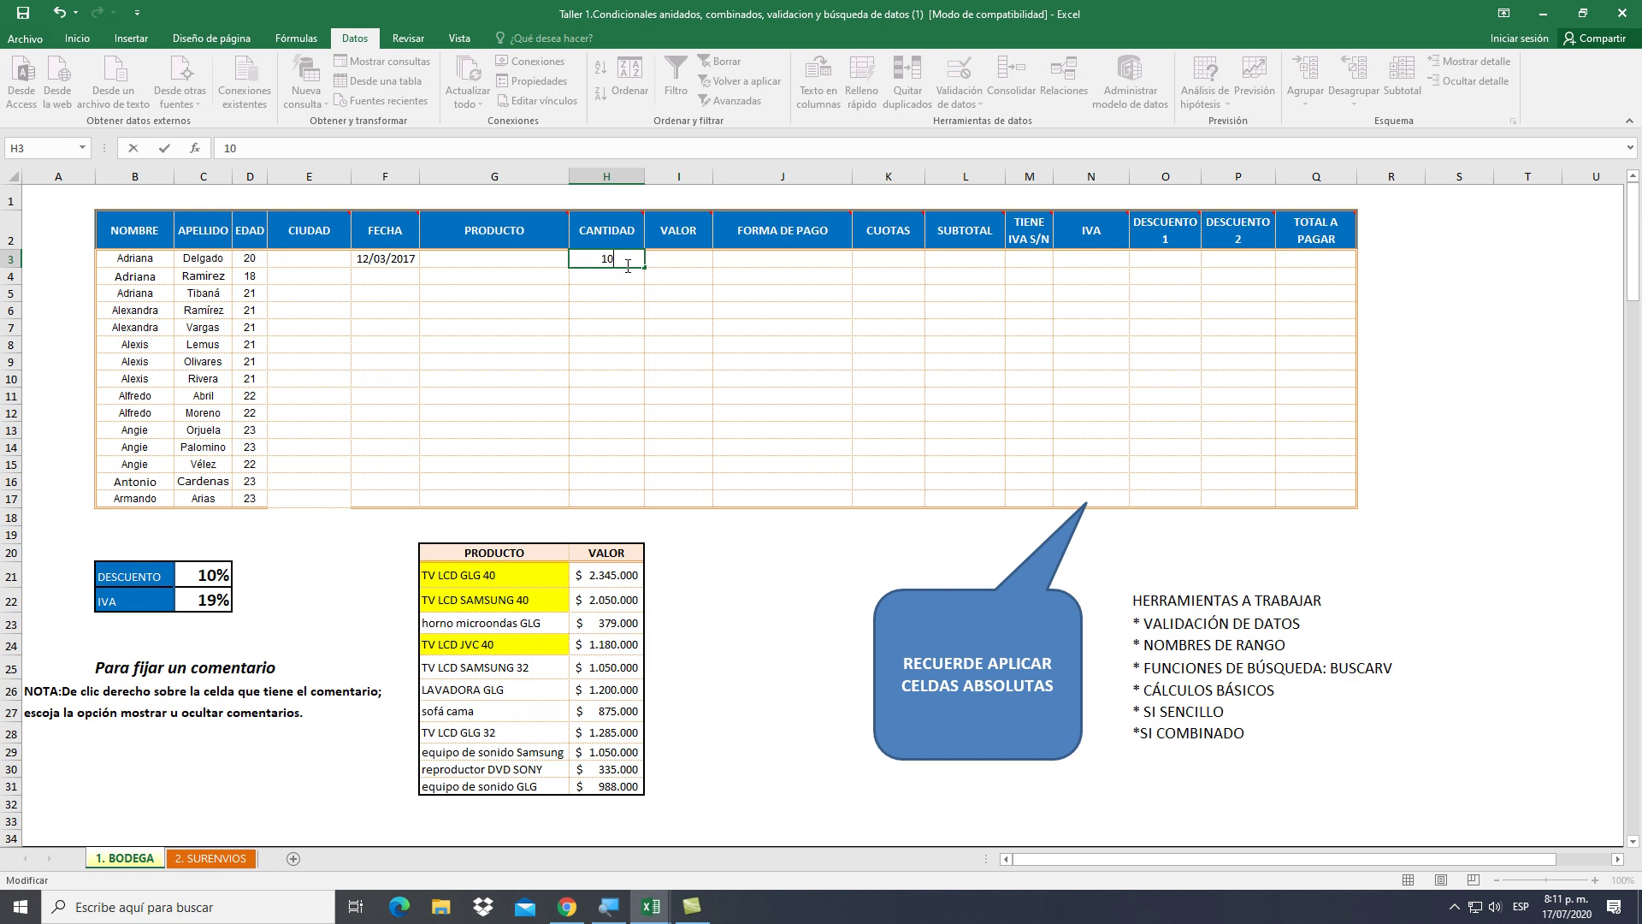
key(Return)
click(626, 261)
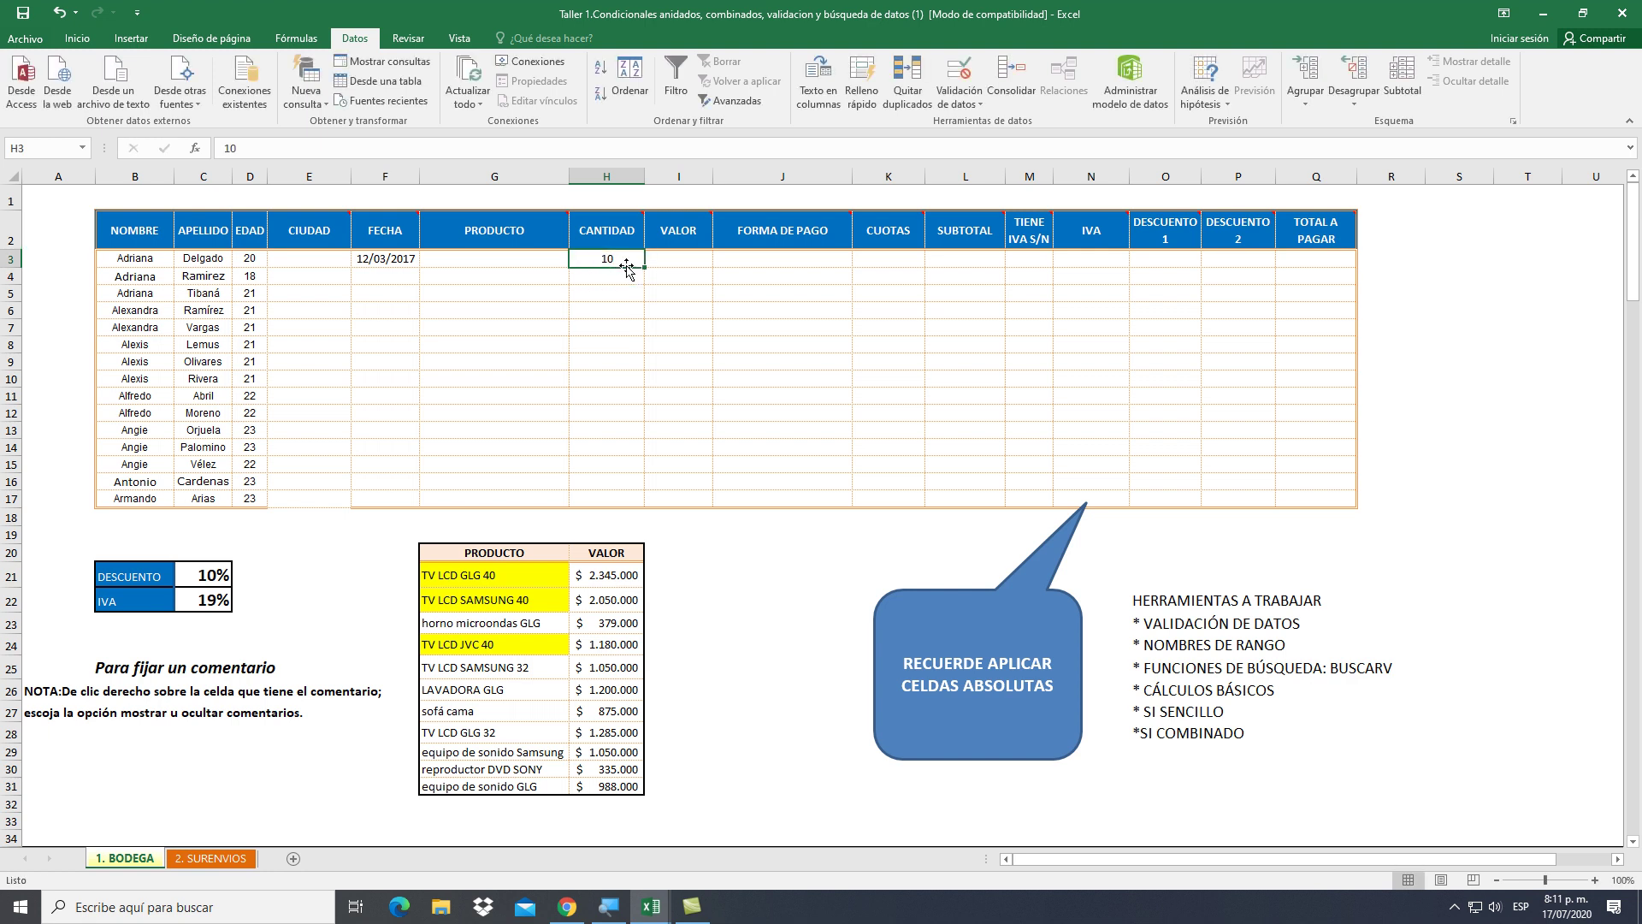
text(12200222)
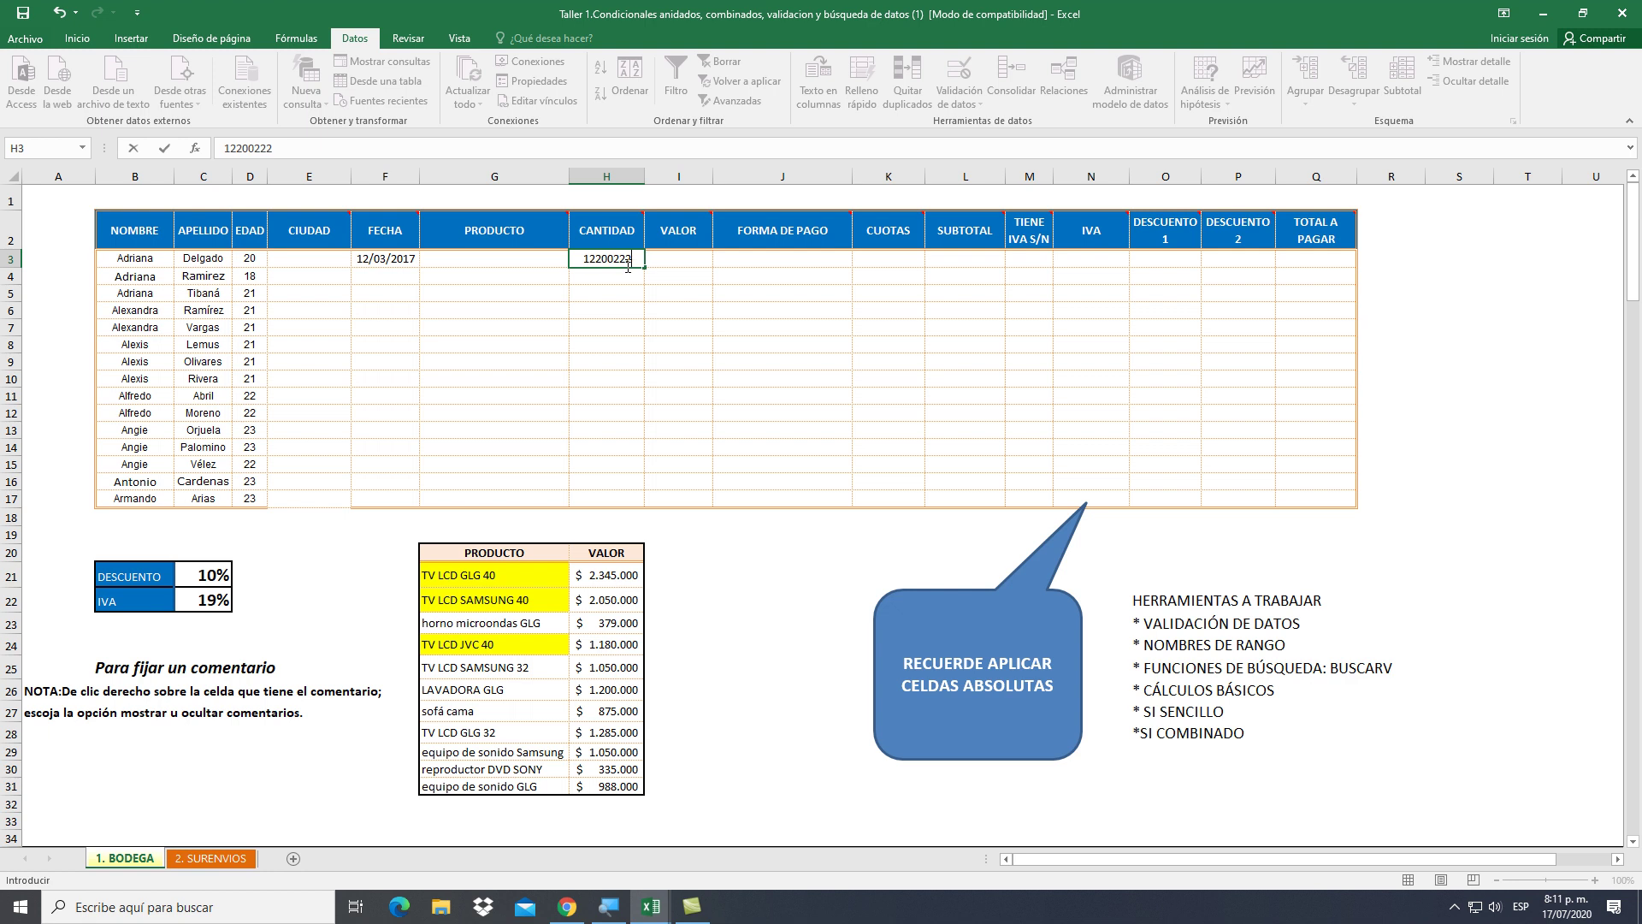
key(Return)
key(Up)
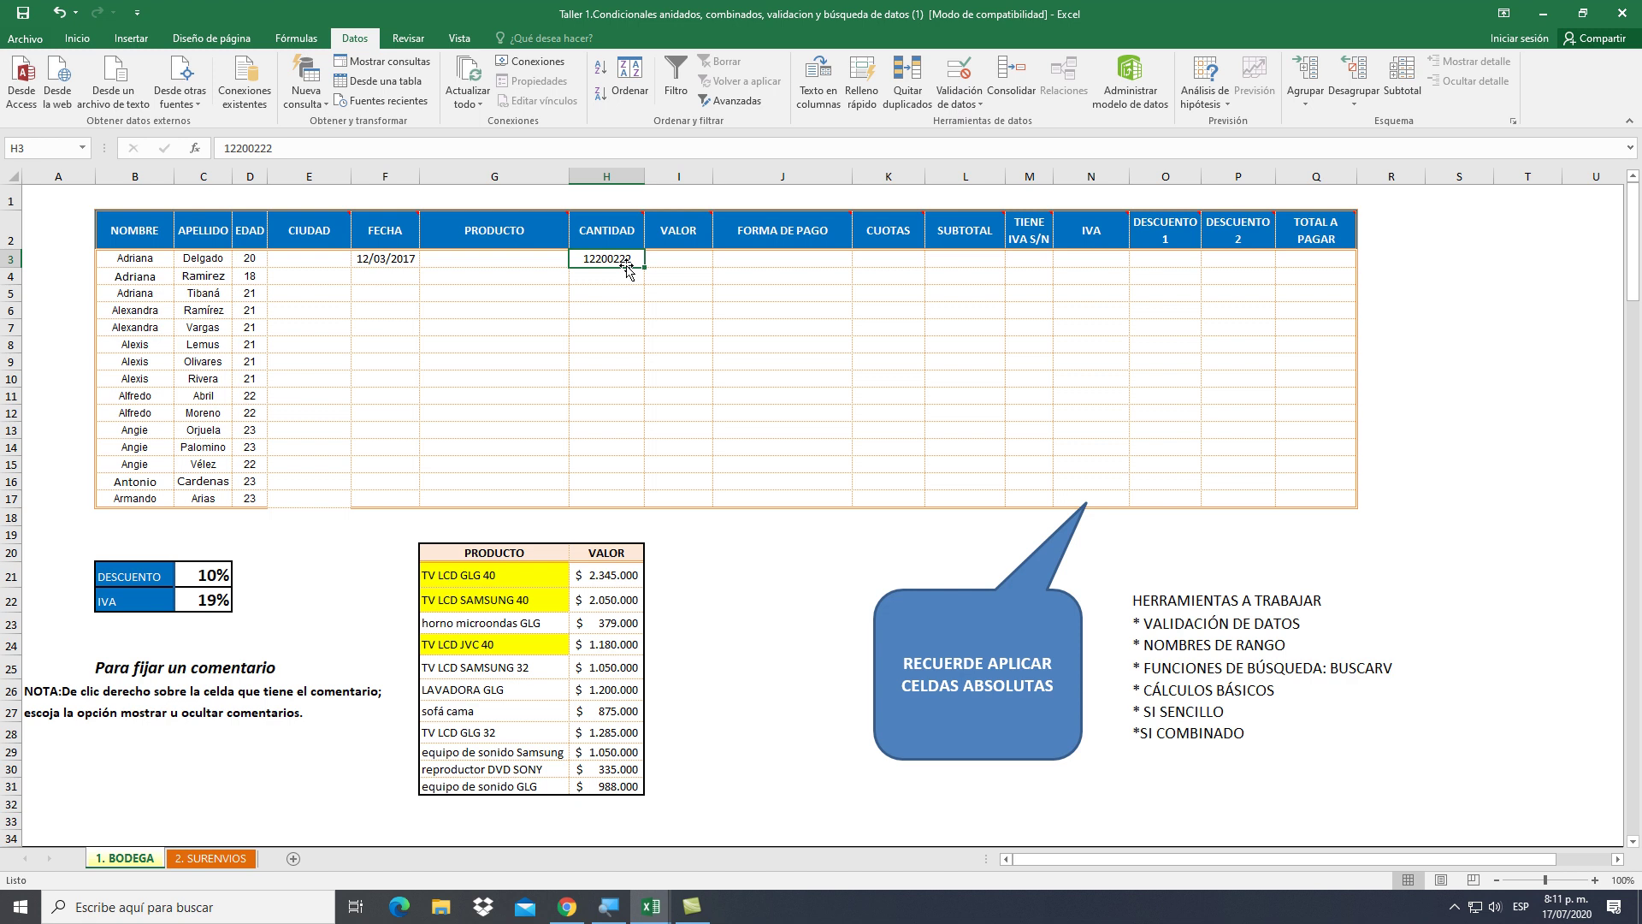
key(Delete)
Read the comment on the VALOR header and choose TV LCD SAMSUNG 40 as the product in G3
drag(282, 257, 594, 263)
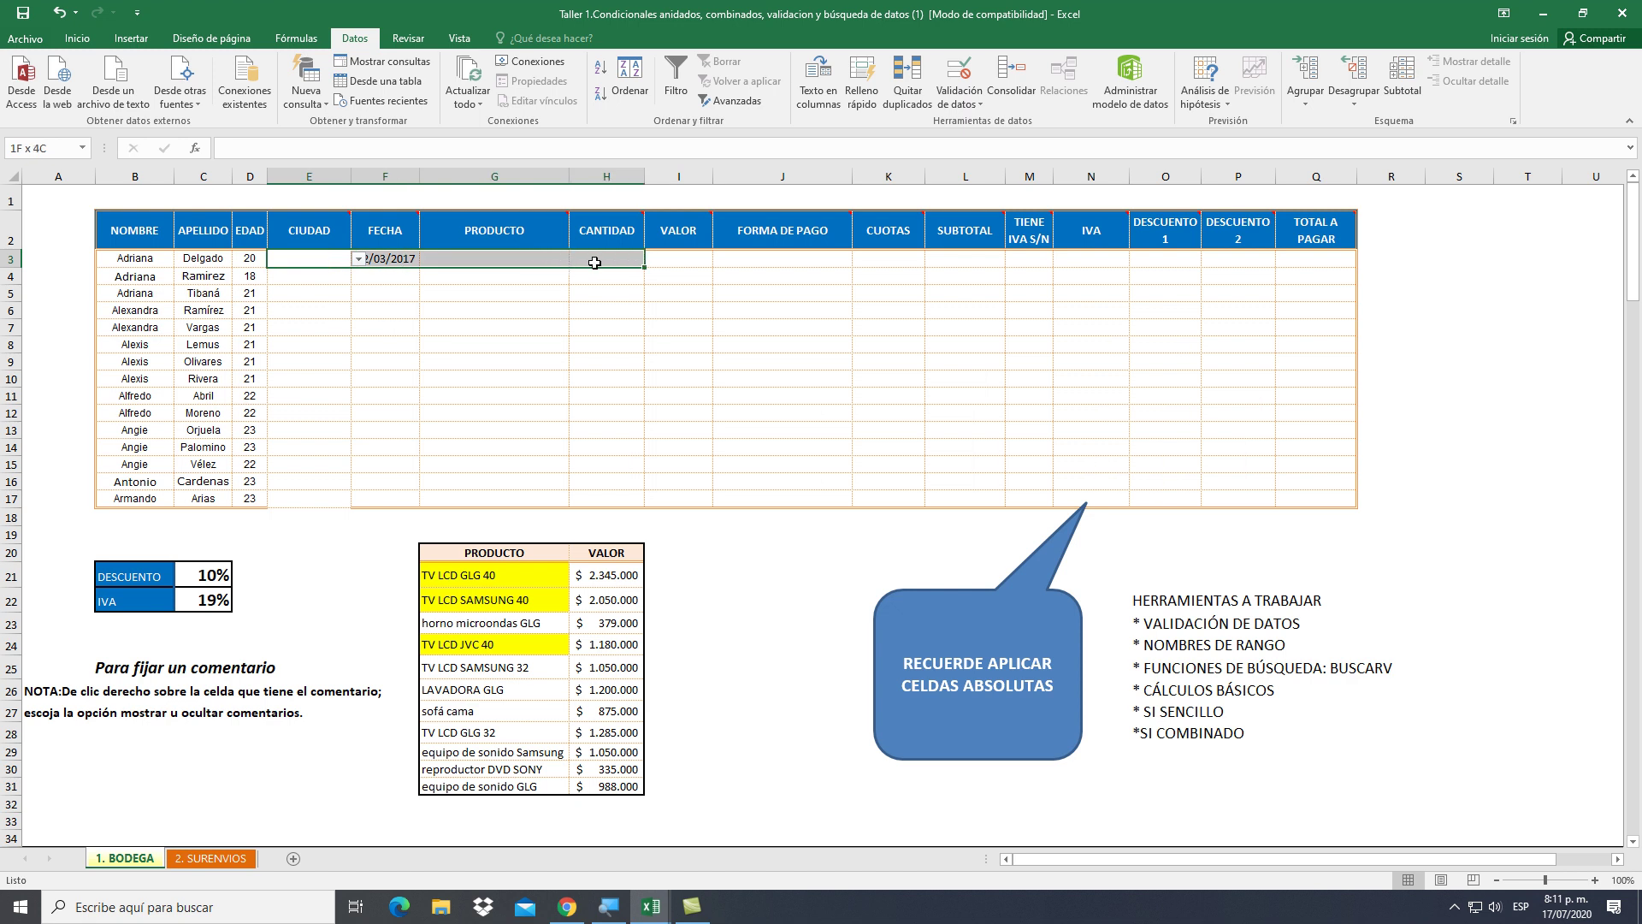
click(684, 229)
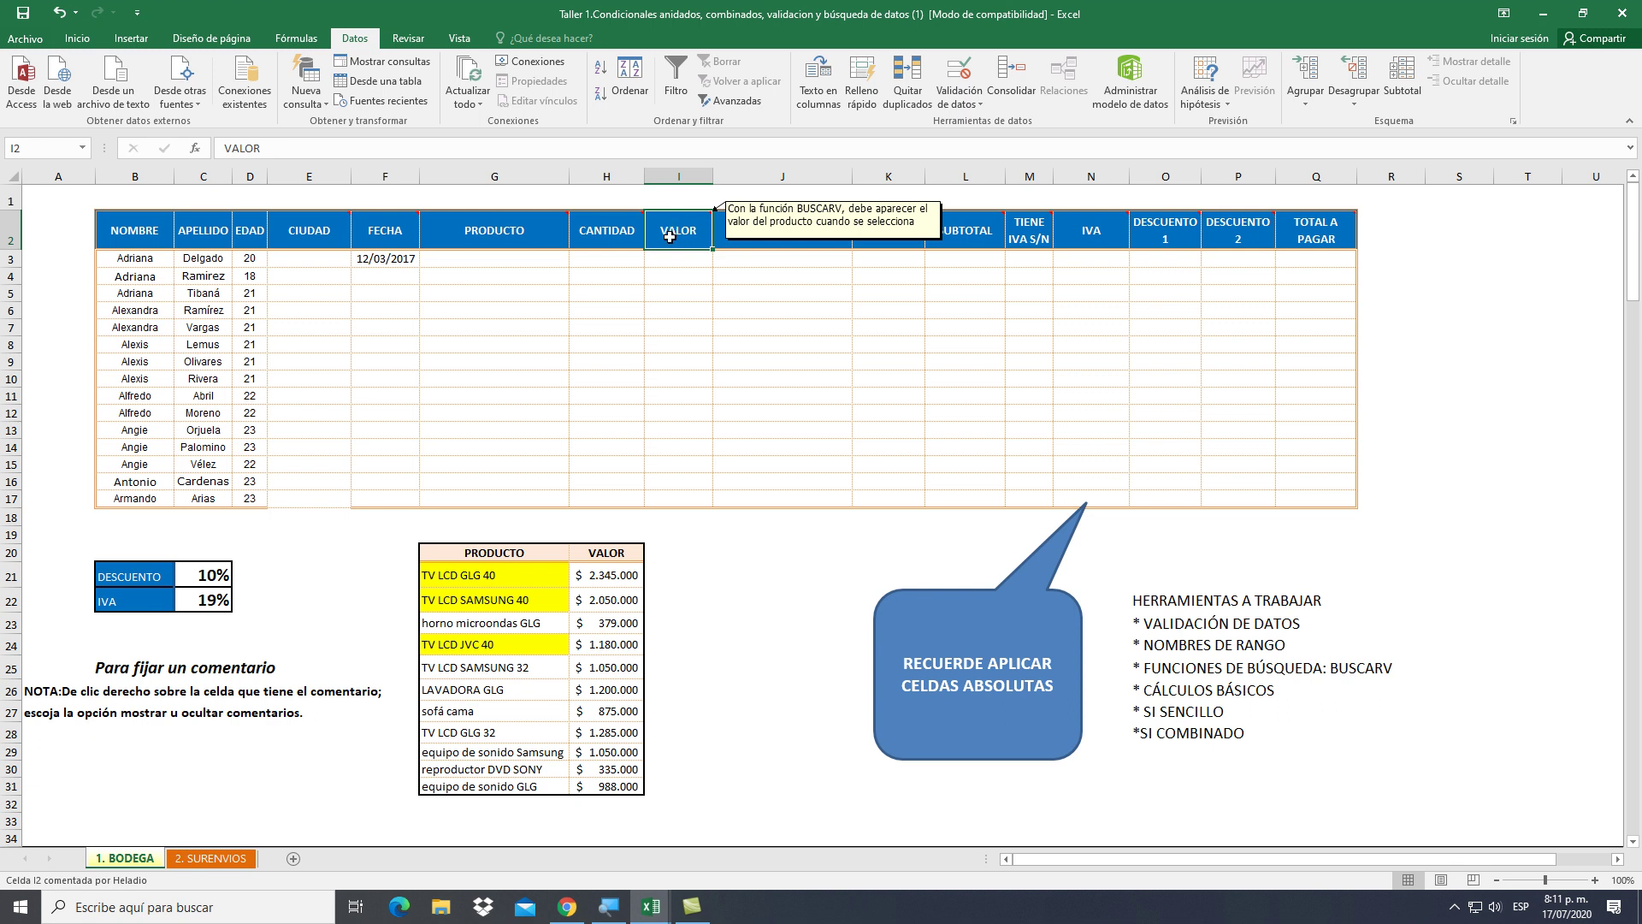
click(682, 262)
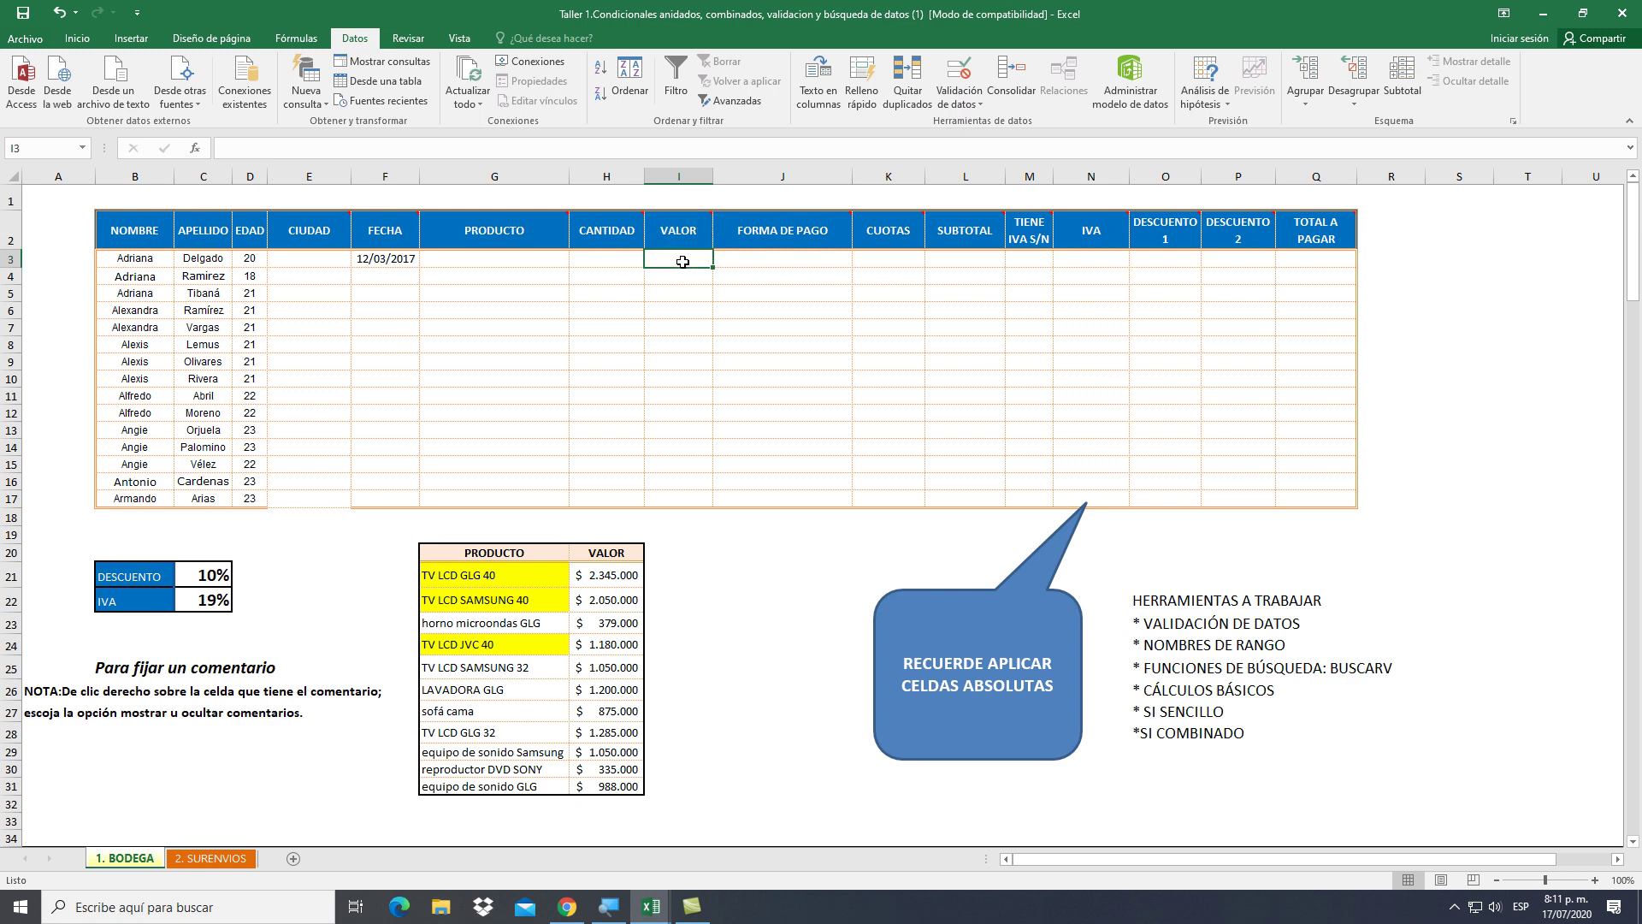
click(531, 264)
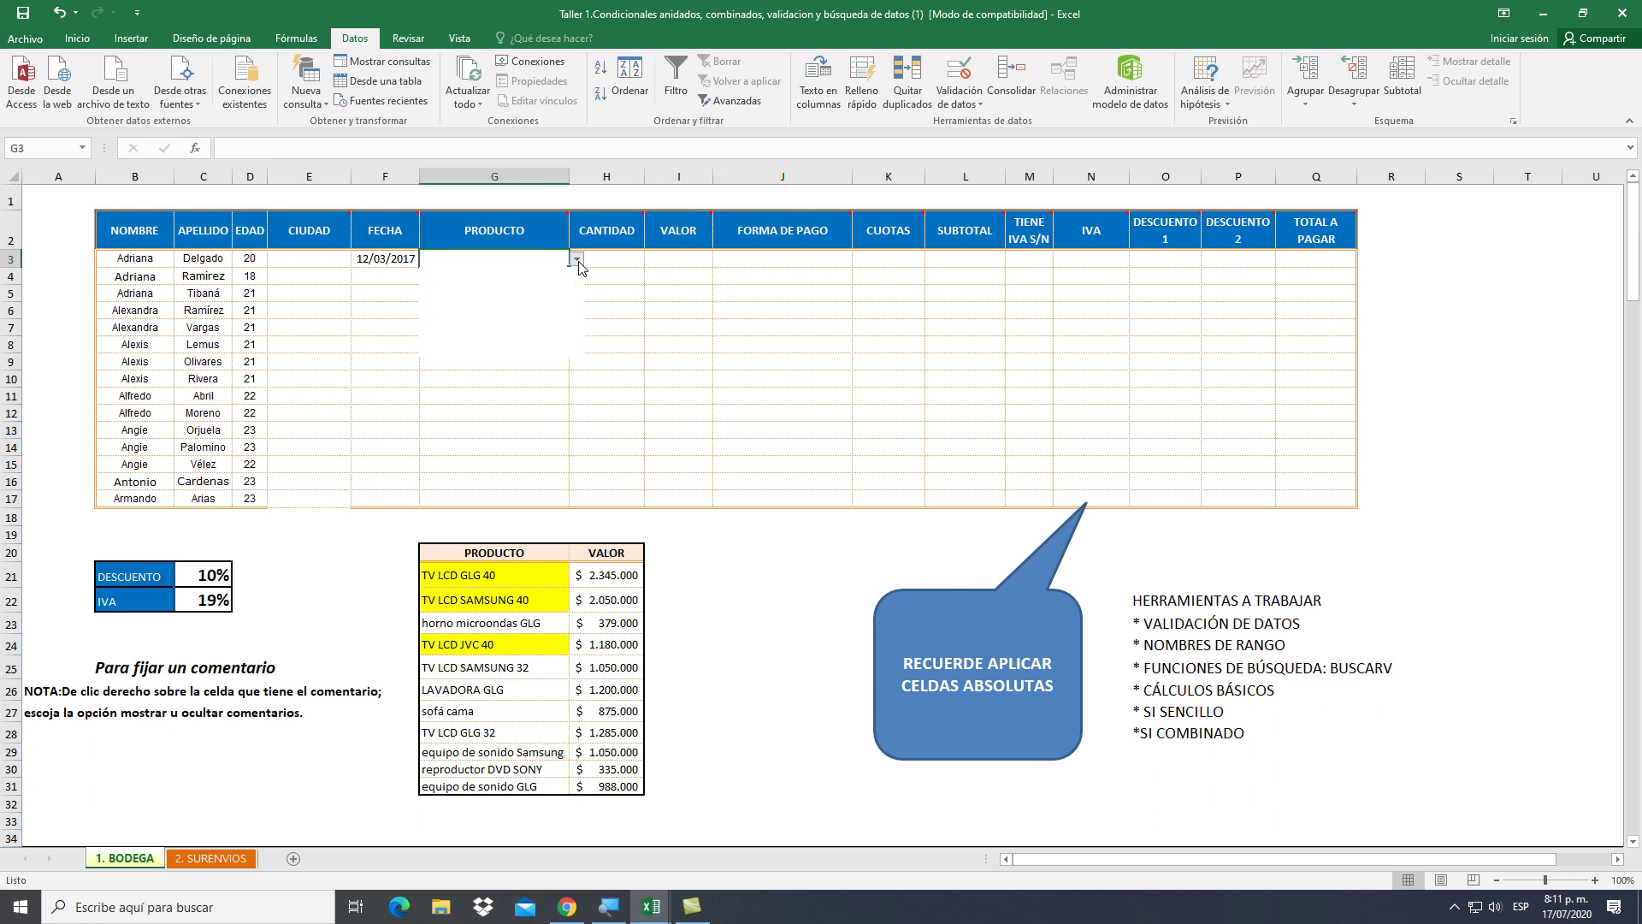
click(578, 260)
click(554, 289)
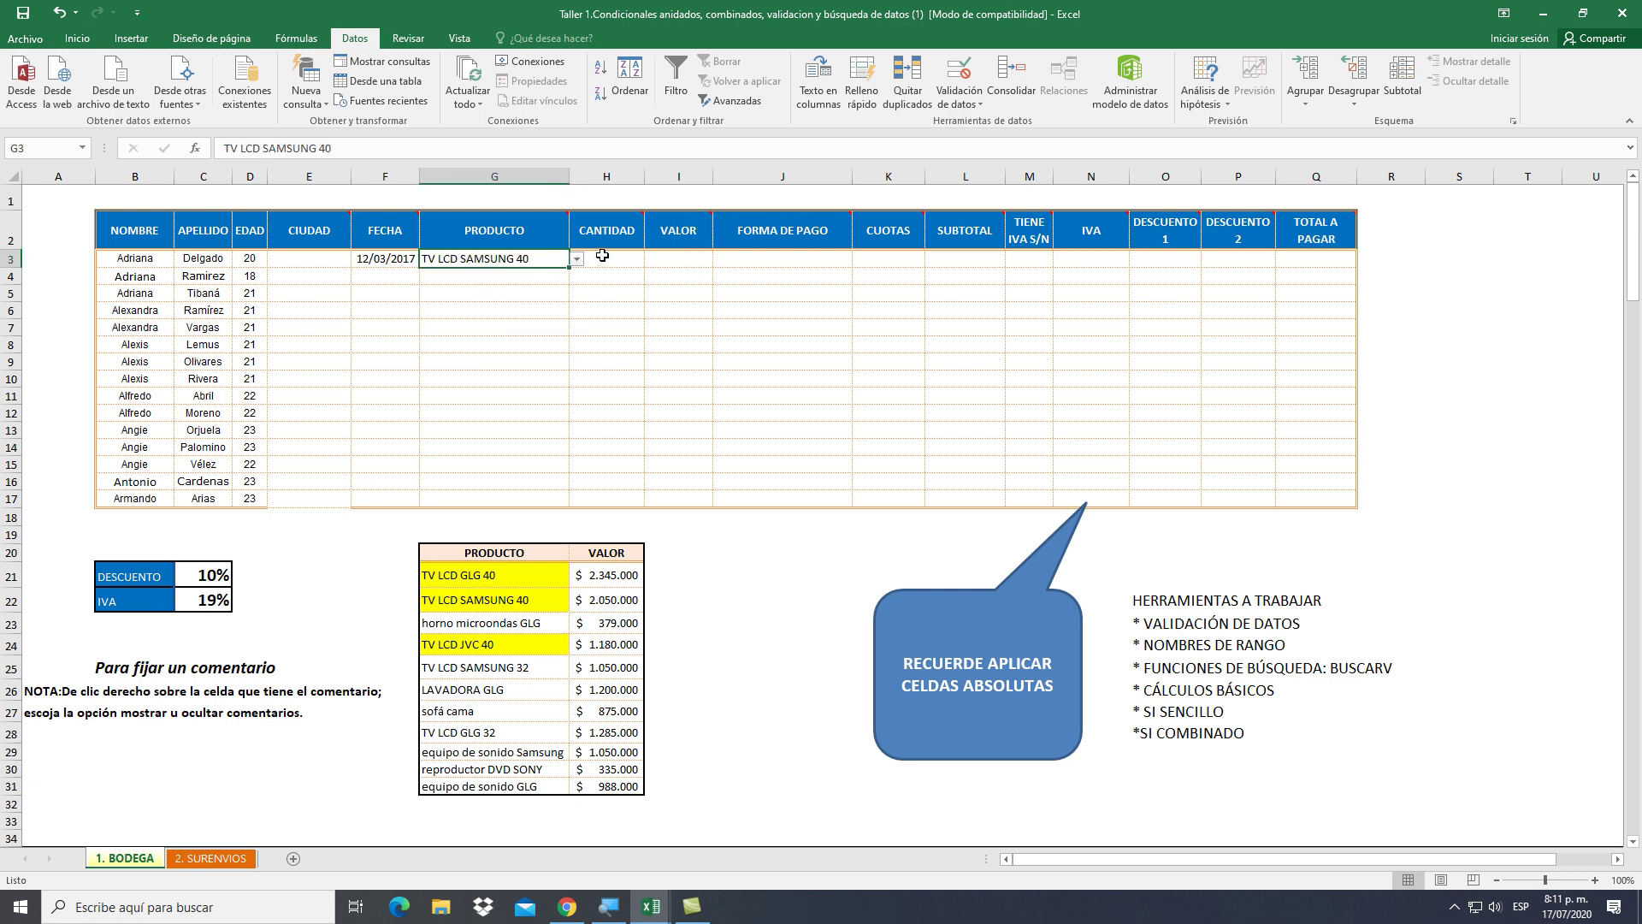
Select the product and price range G21:H31 and examine the sheet's written instructions for the VALOR column lookup
click(683, 261)
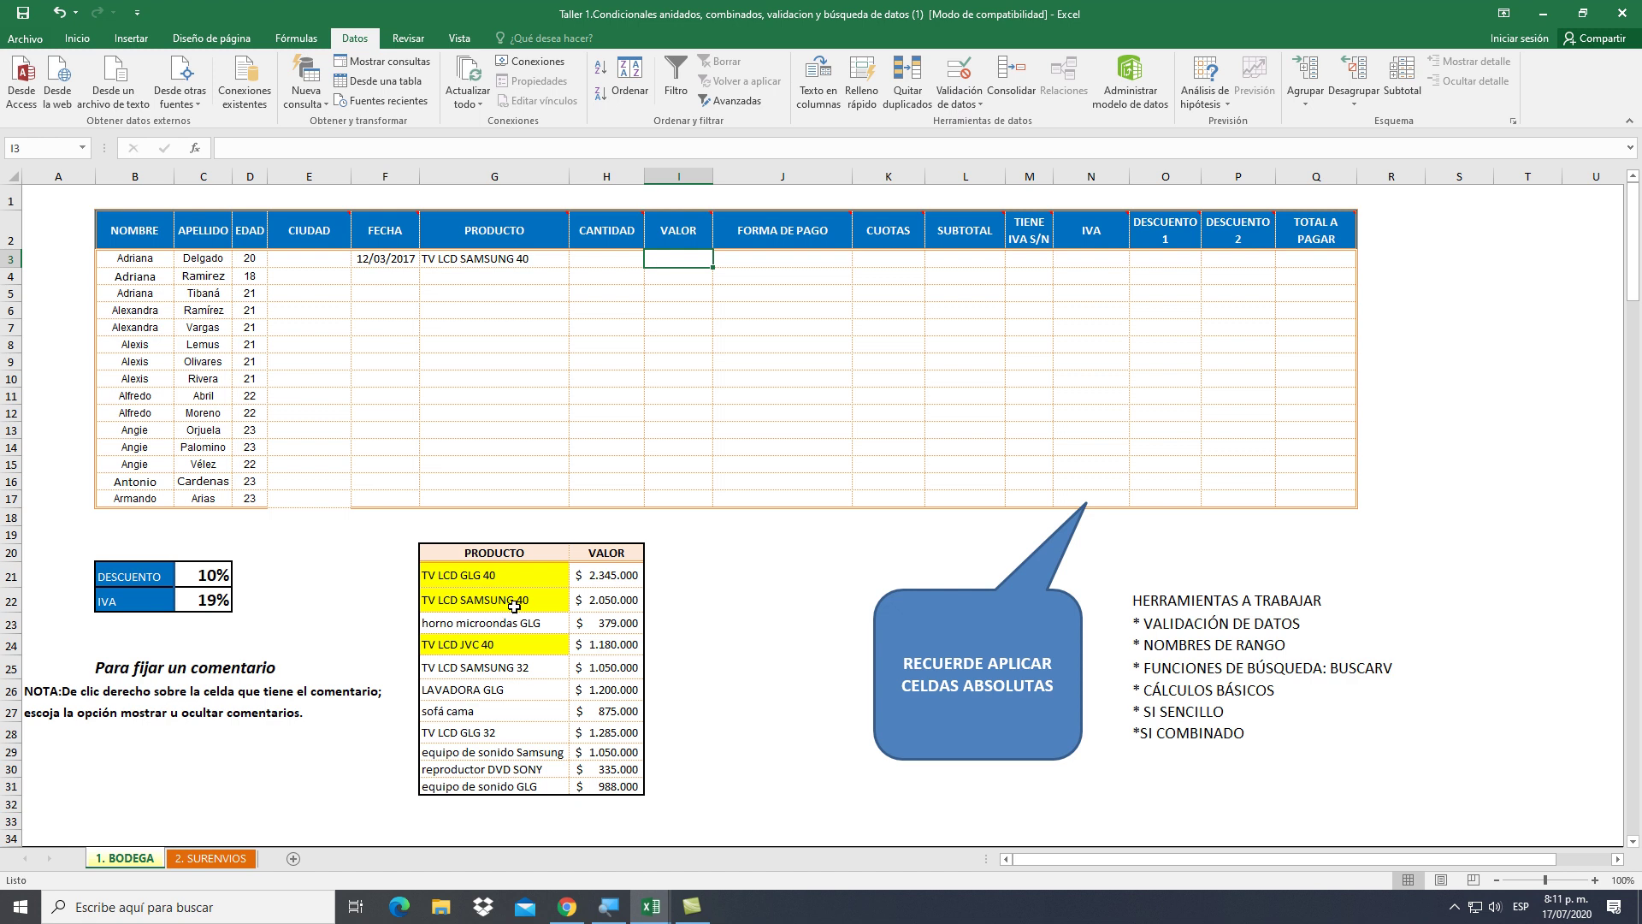
drag(509, 576, 596, 762)
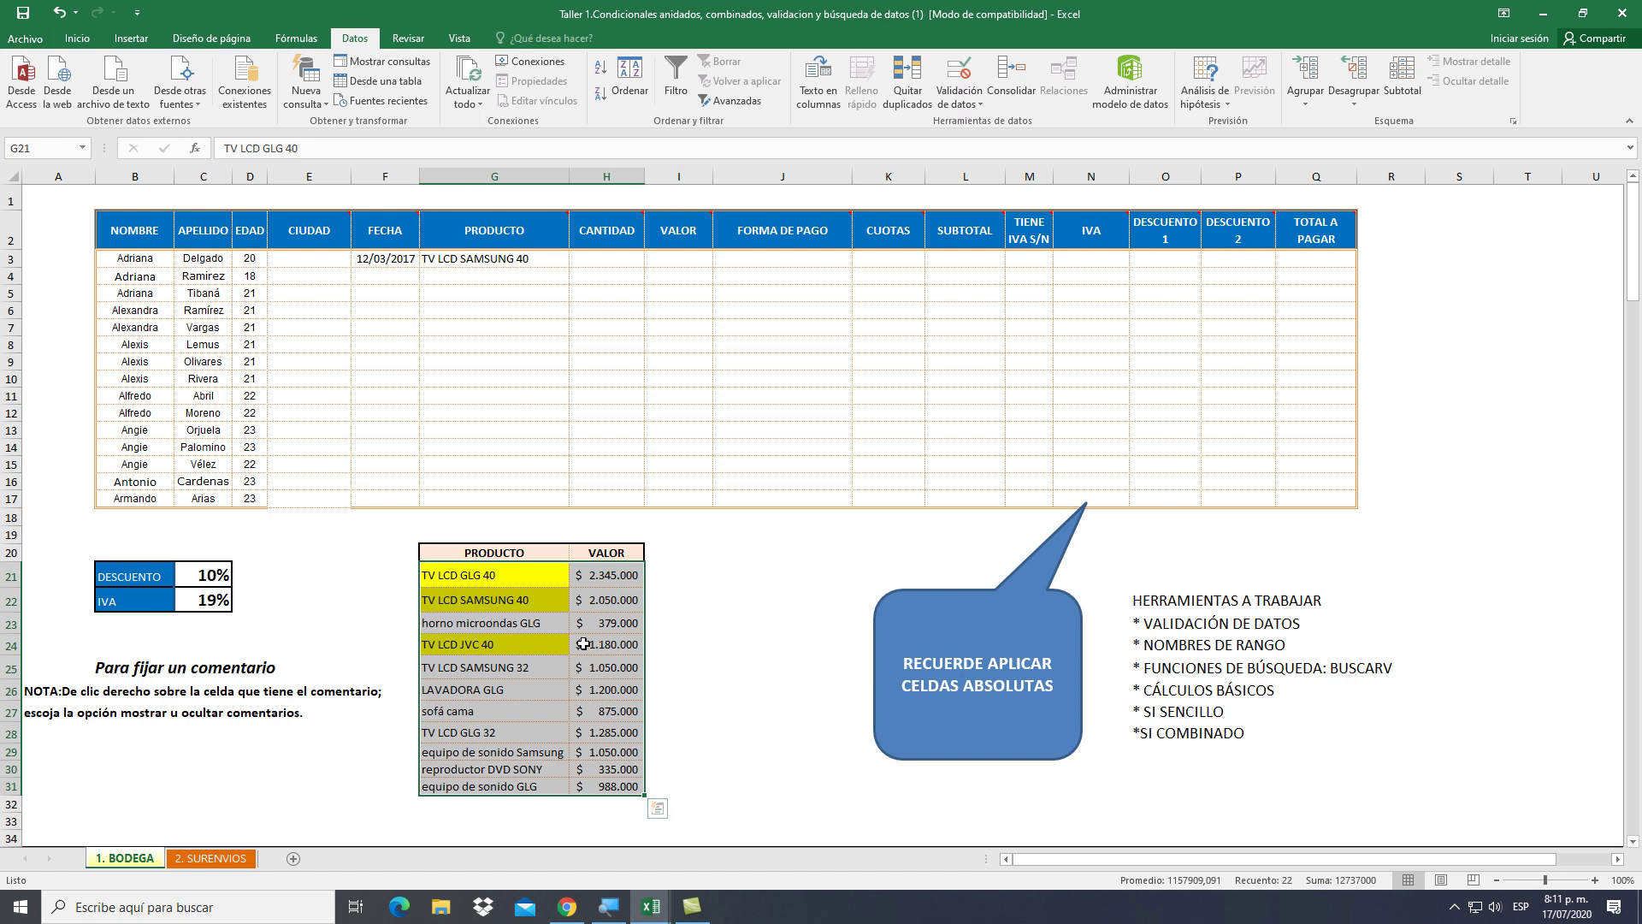
scroll(752, 505, down, 7)
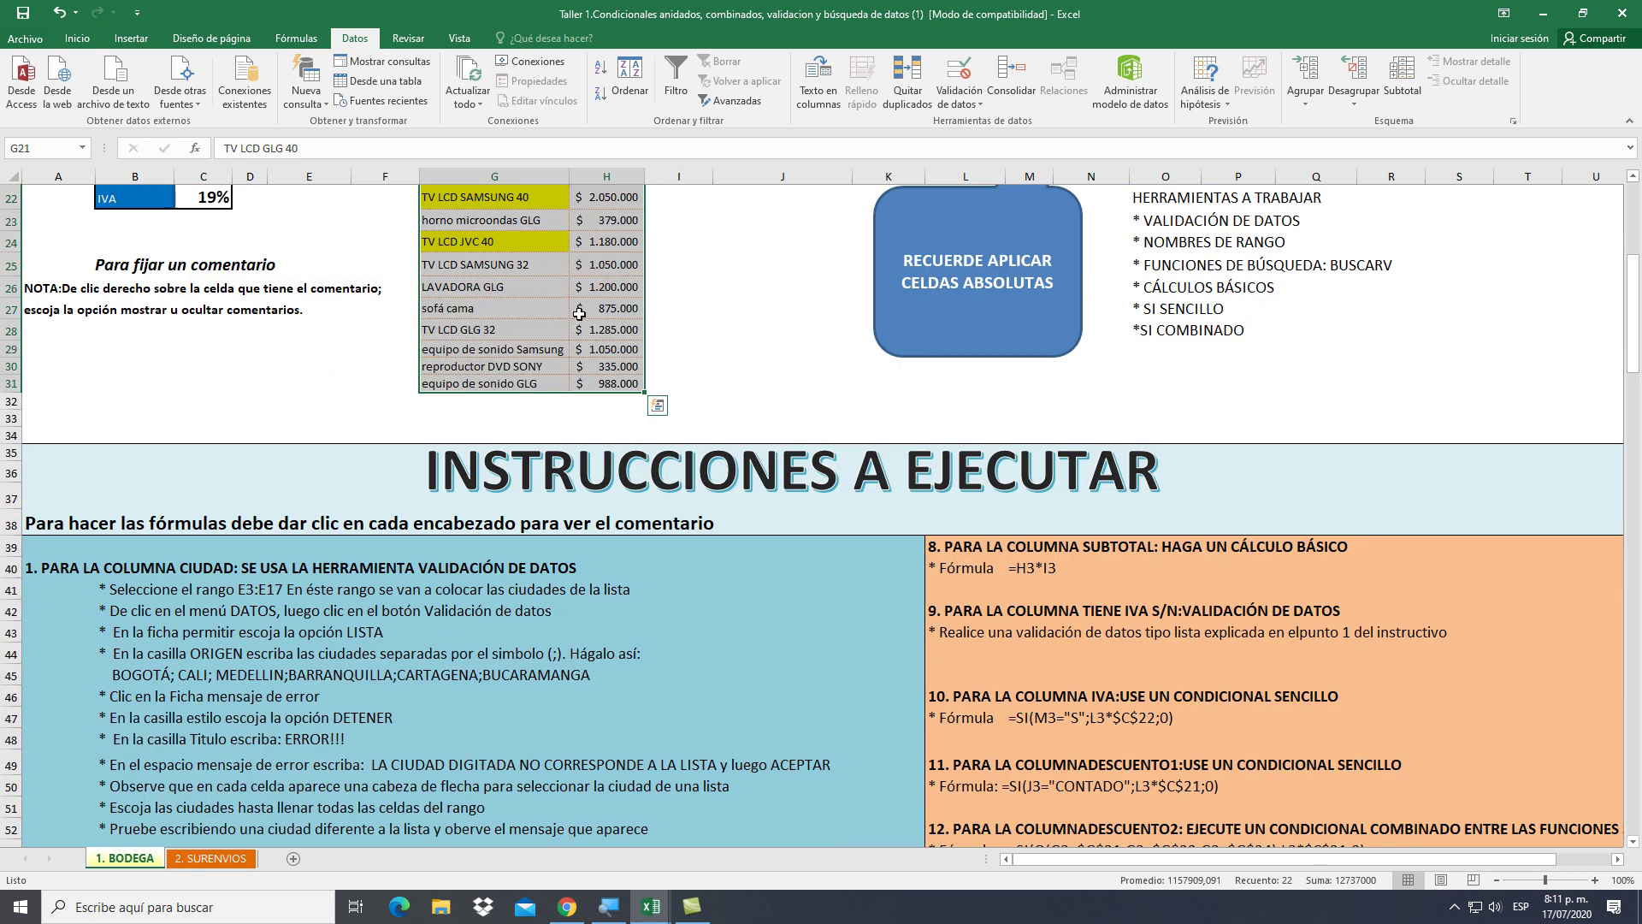
scroll(564, 314, down, 7)
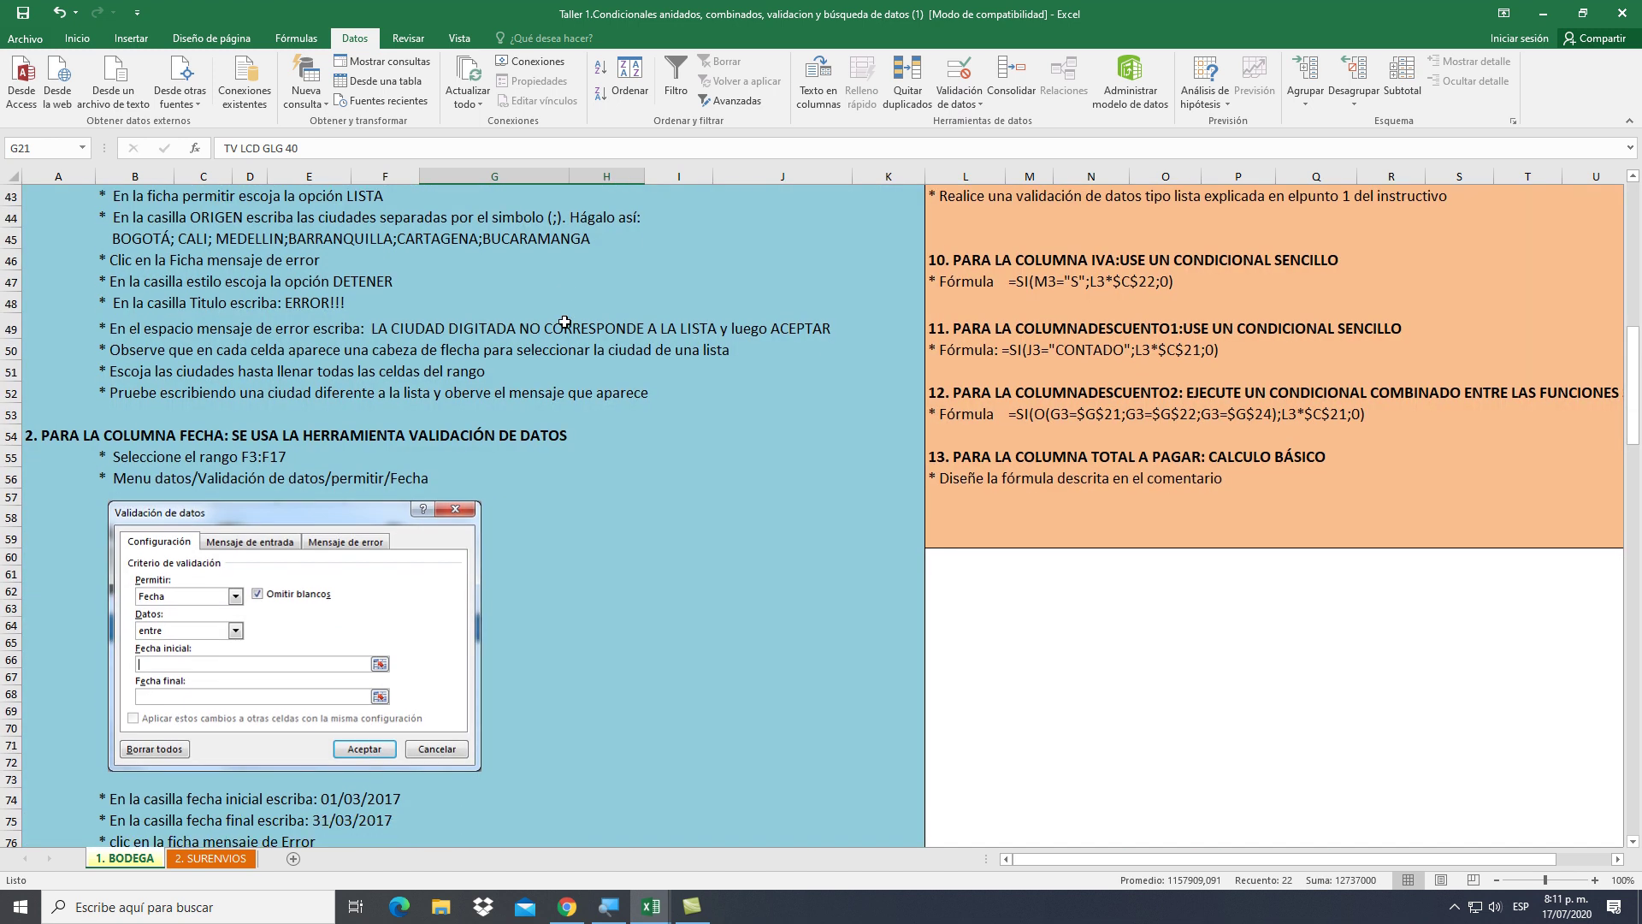
scroll(582, 321, down, 14)
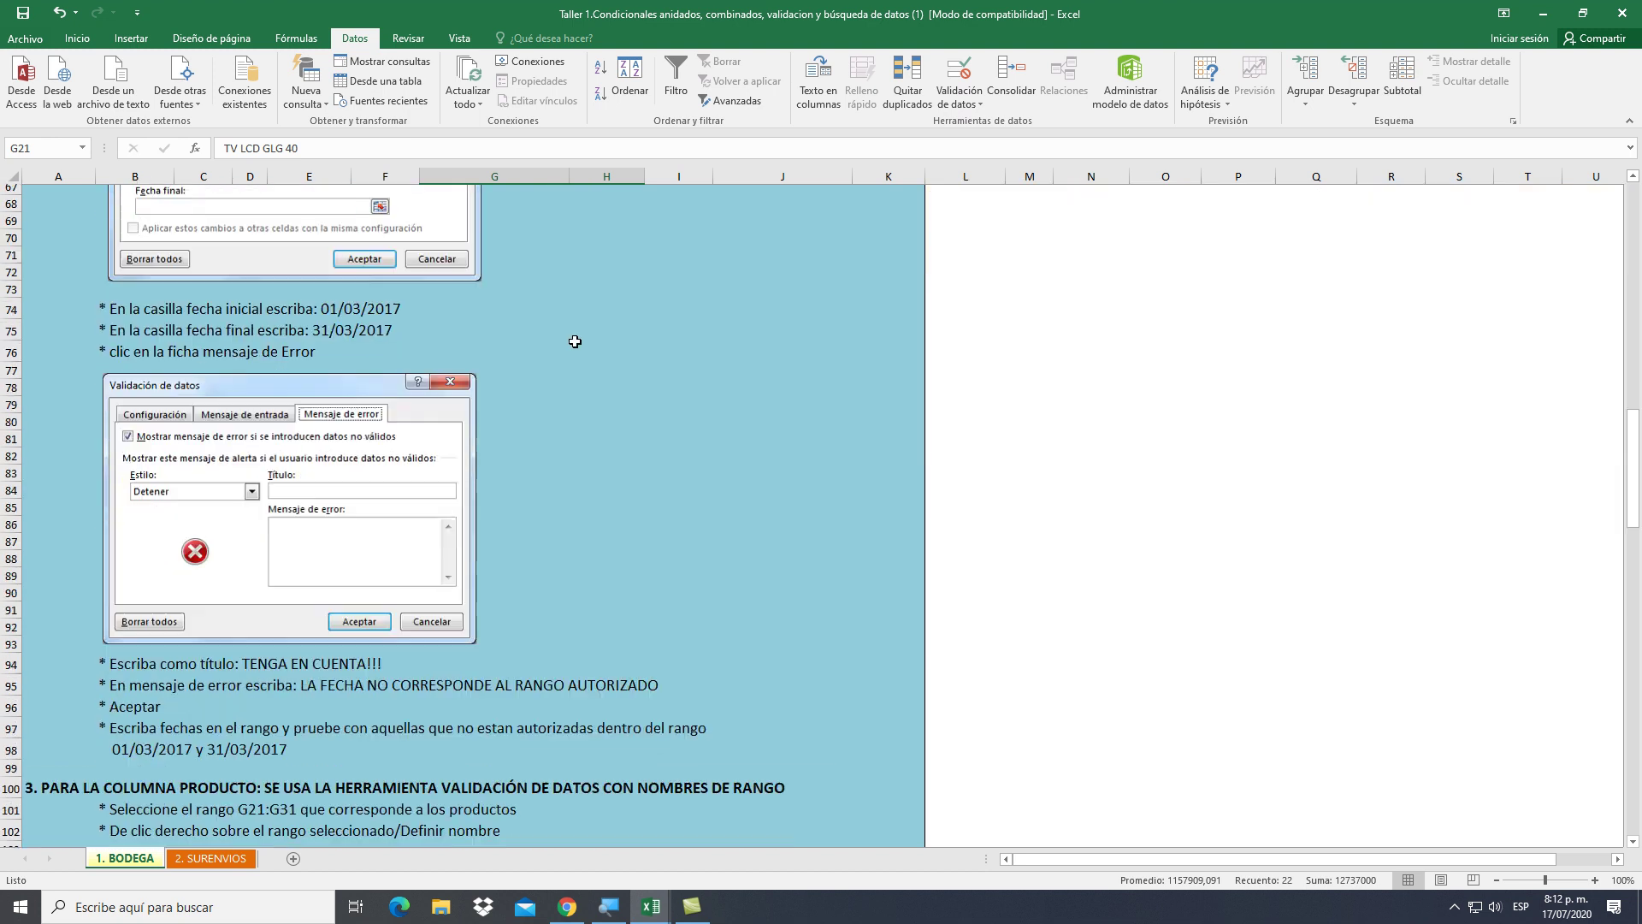
scroll(575, 341, down, 13)
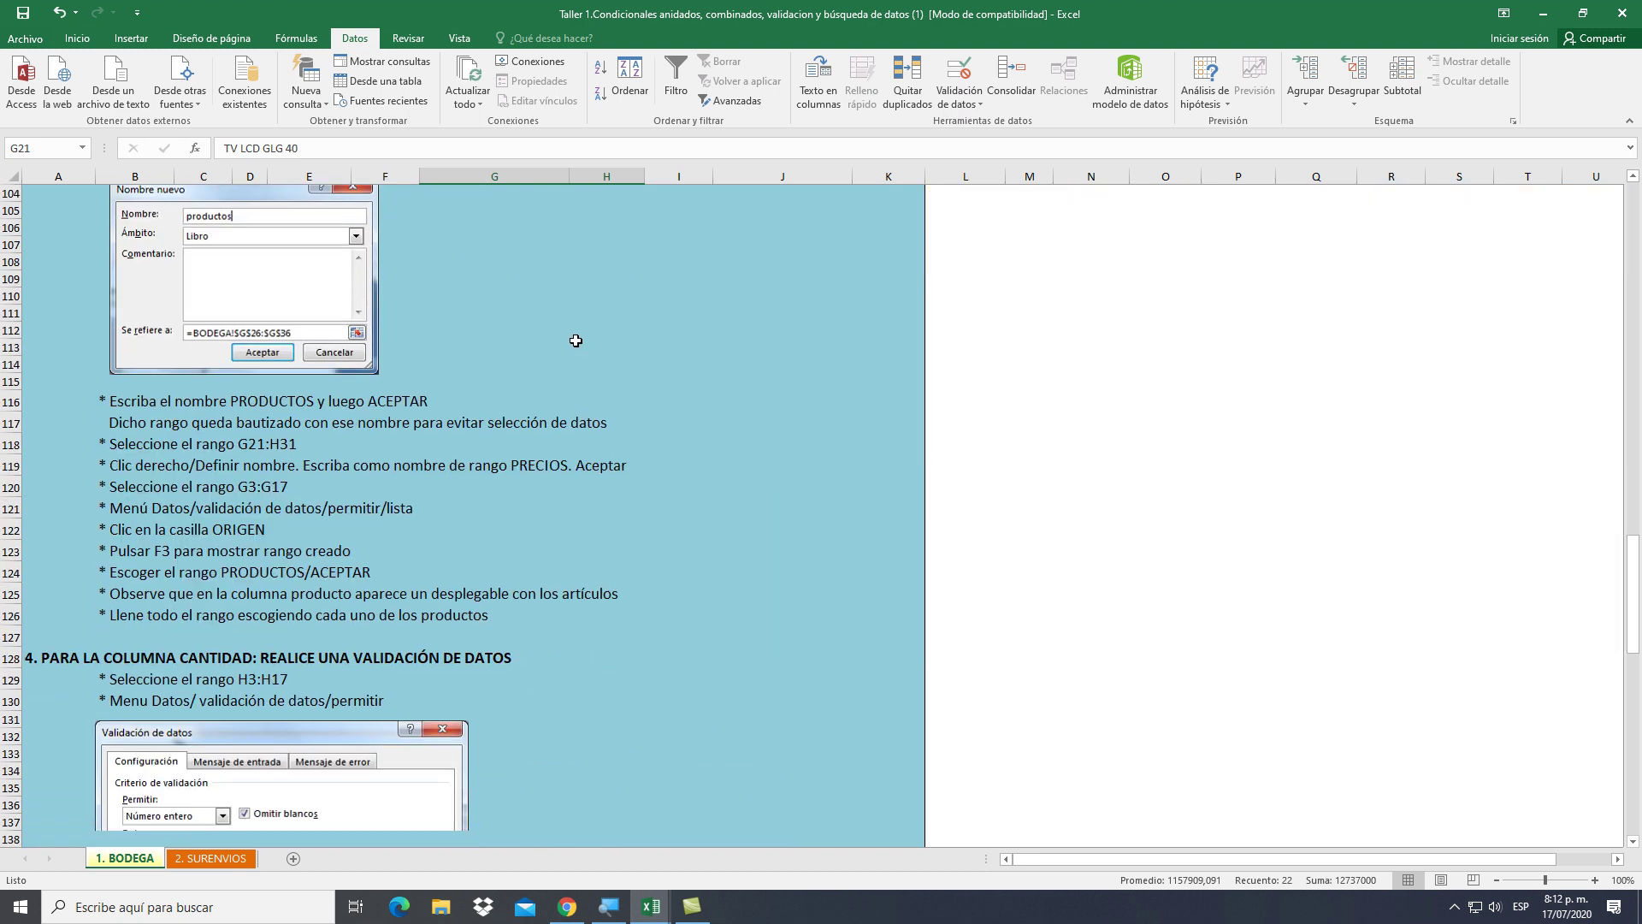
scroll(575, 340, down, 10)
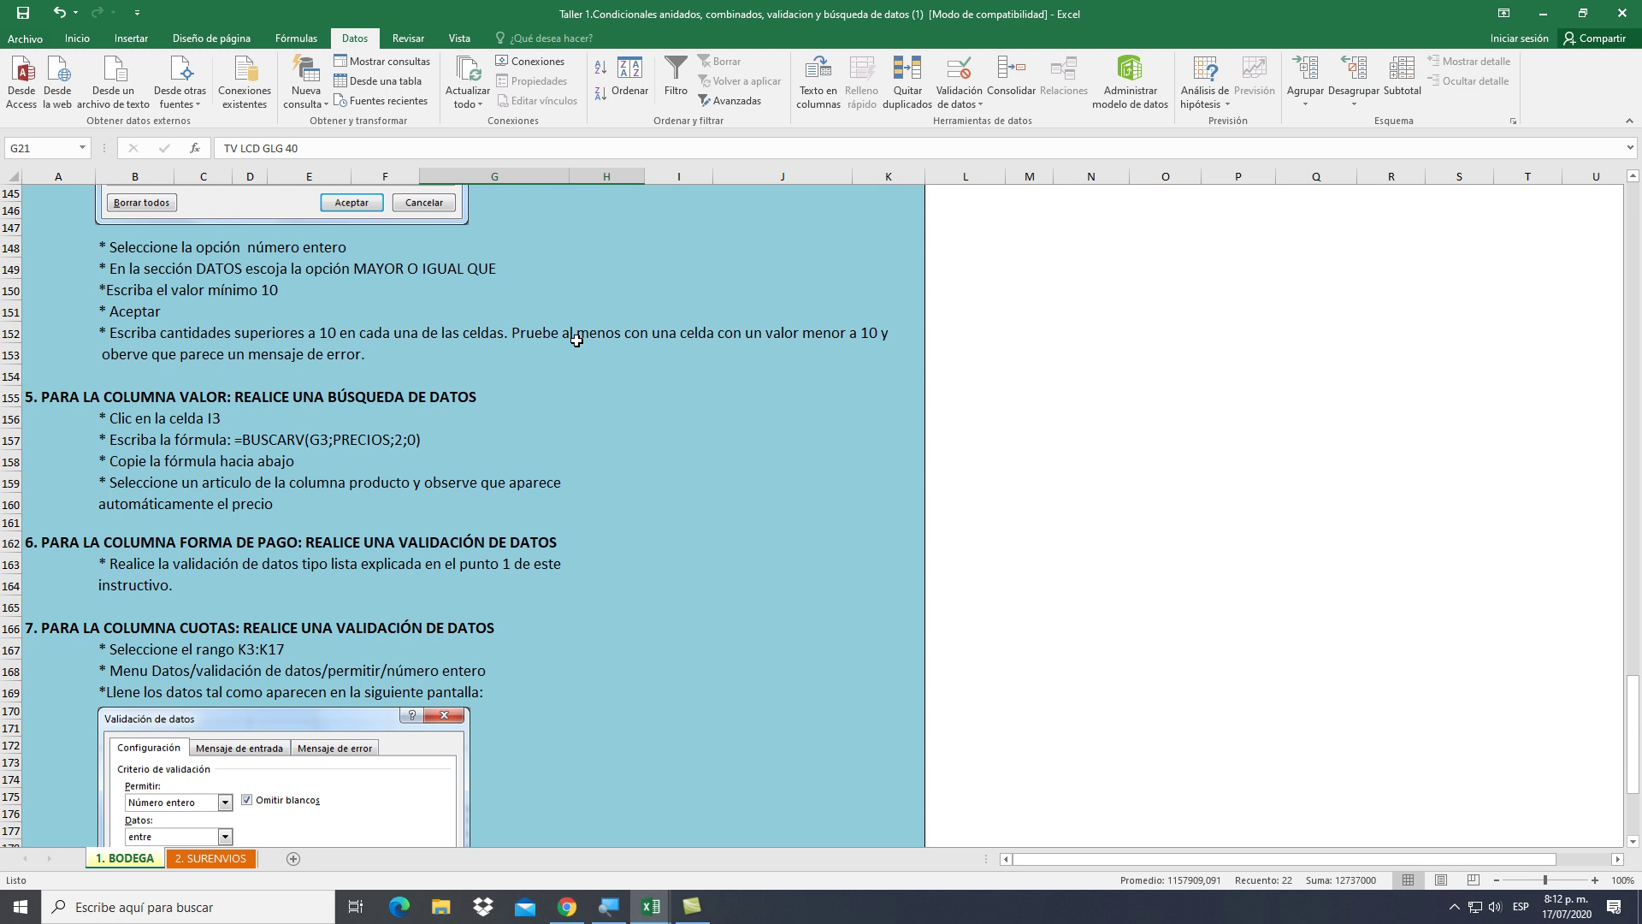
scroll(576, 340, down, 2)
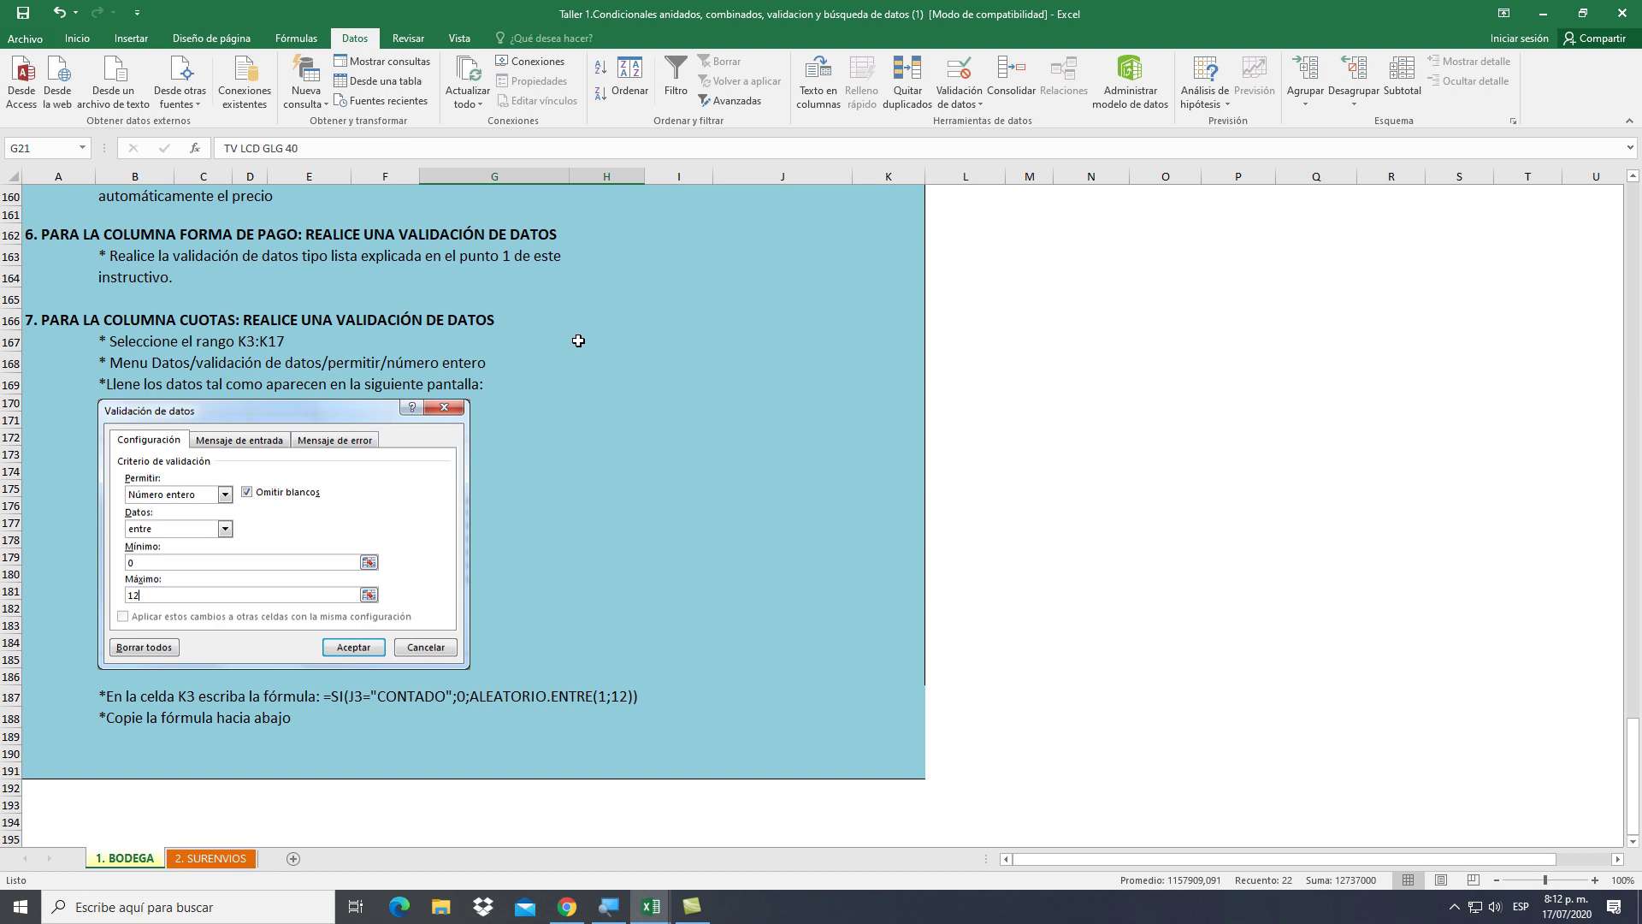
scroll(578, 340, up, 3)
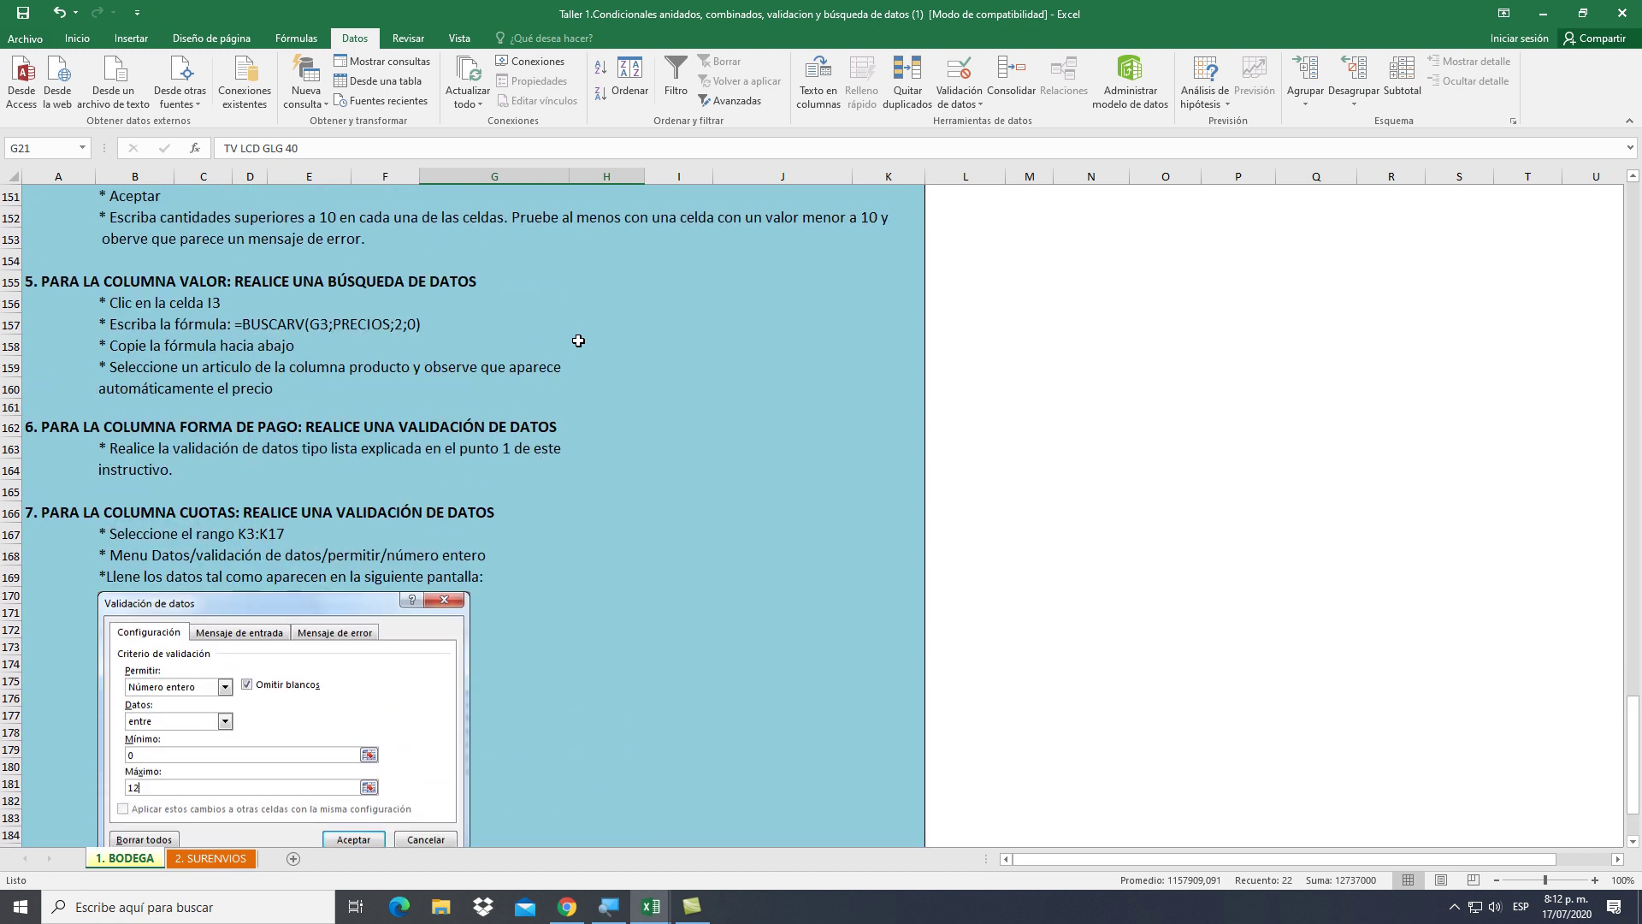
scroll(578, 341, up, 10)
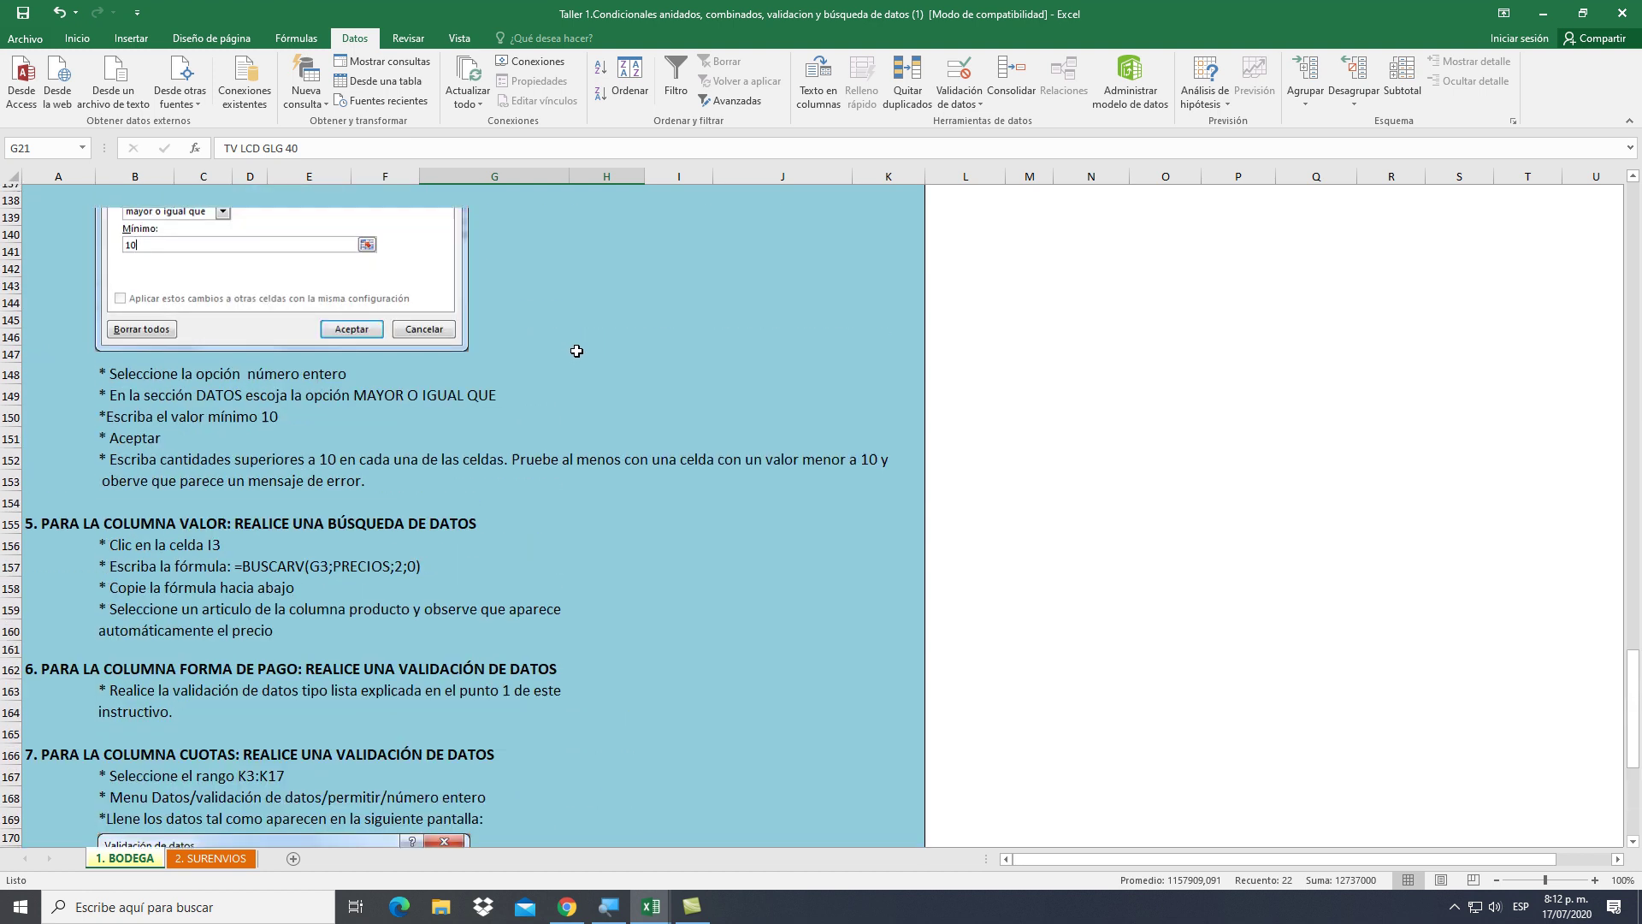
scroll(582, 357, down, 5)
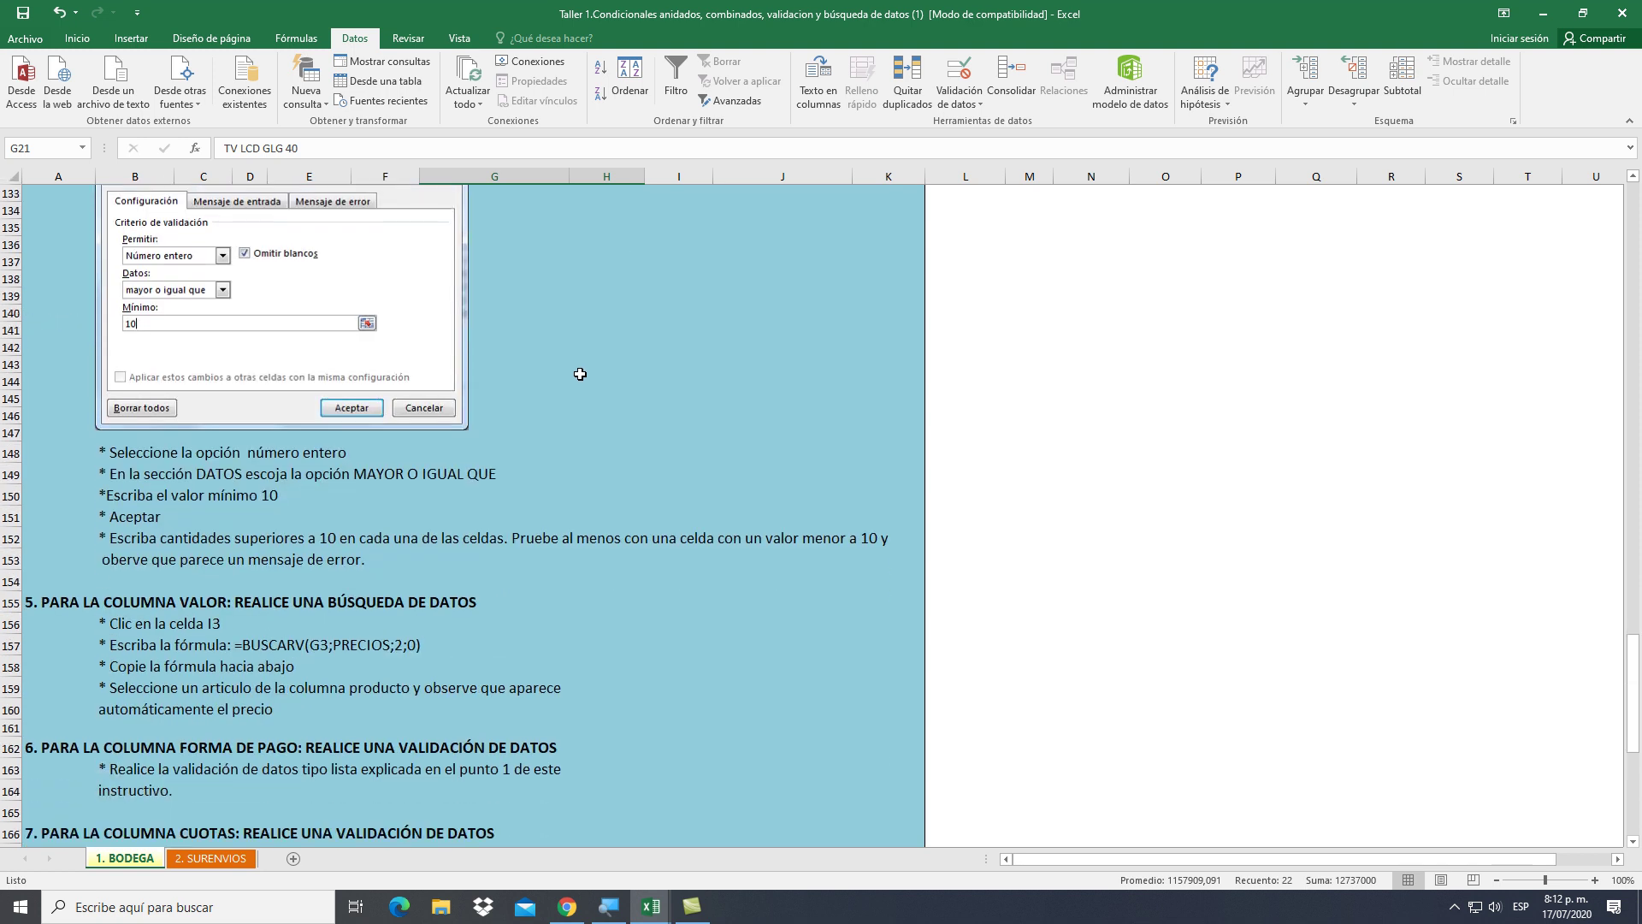
scroll(571, 390, down, 1)
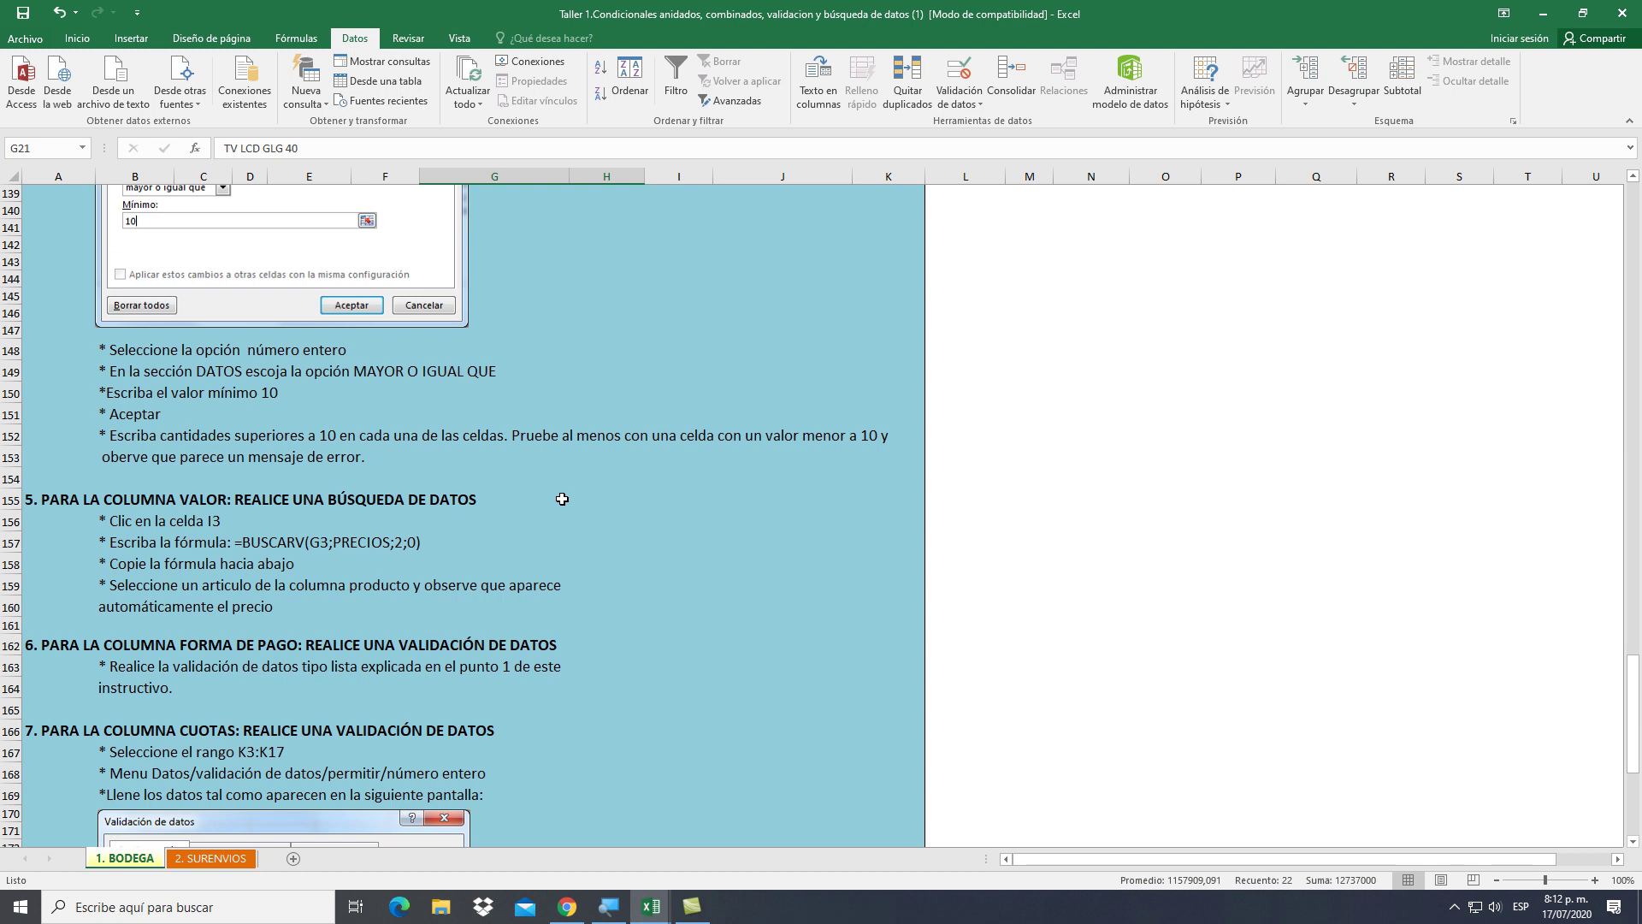
scroll(562, 499, up, 1)
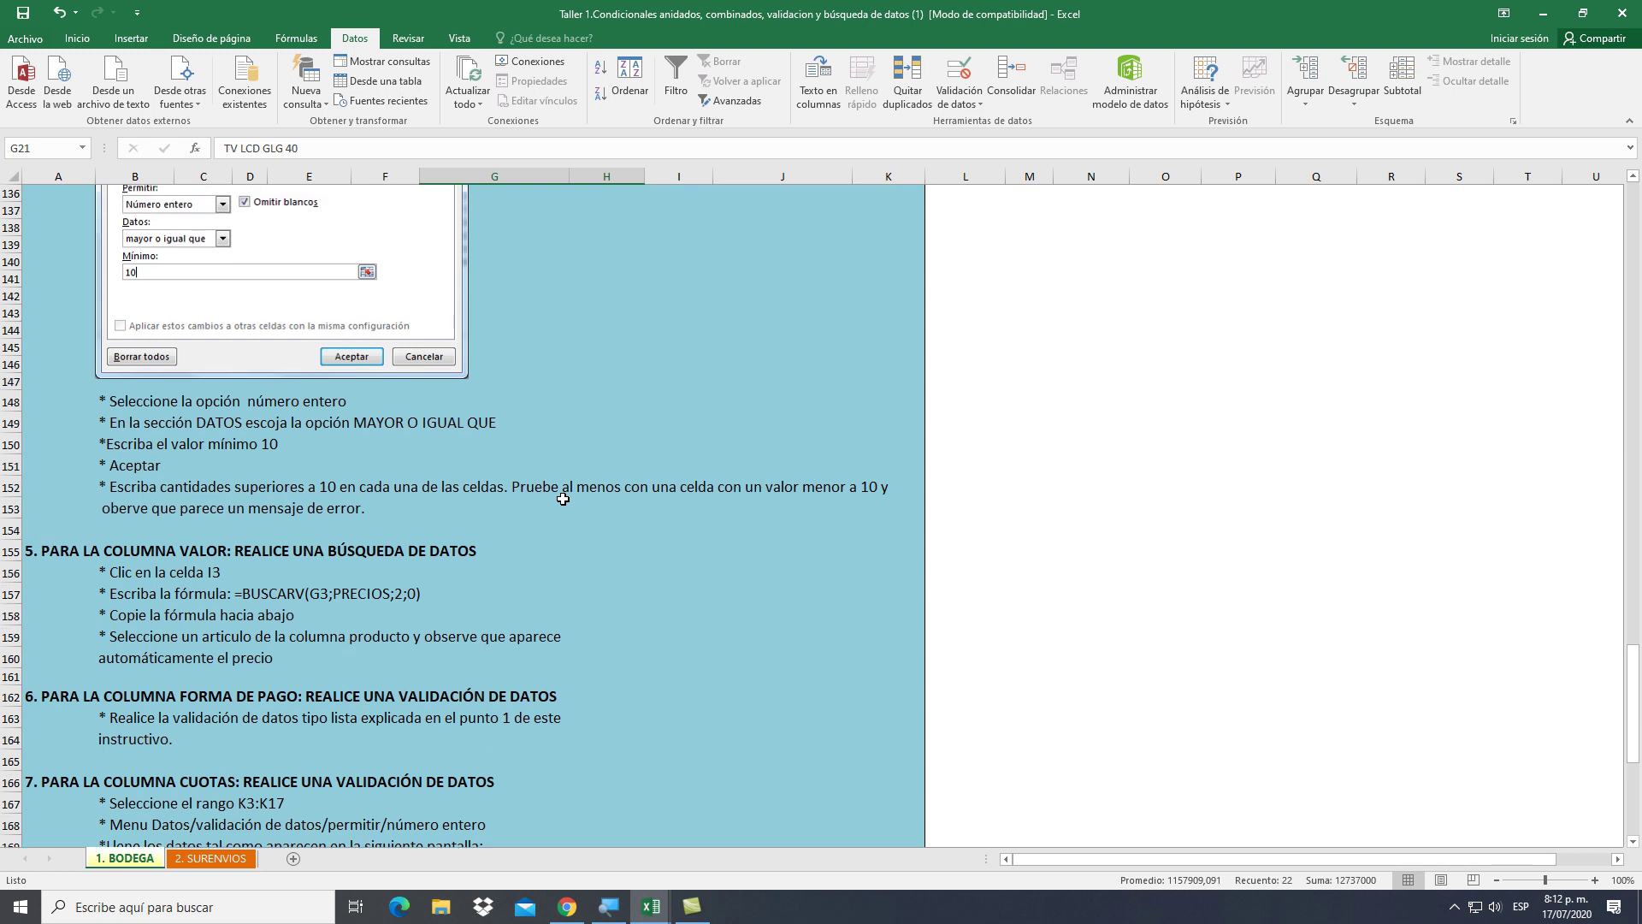
scroll(597, 535, down, 1)
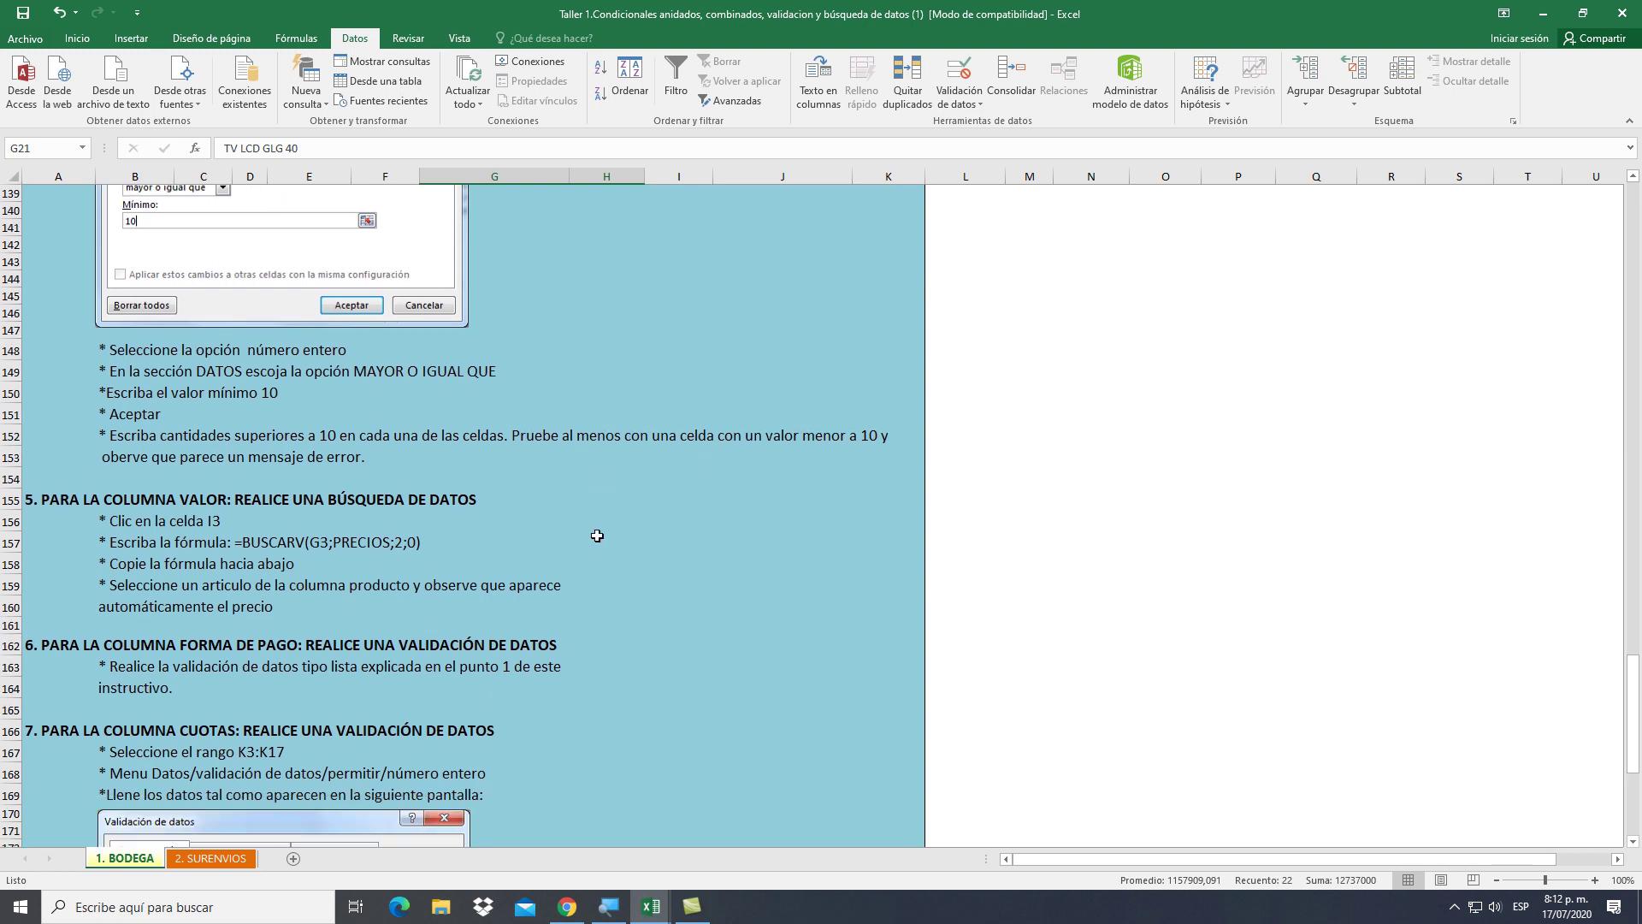
Name the selected product and price range G21:H31 PRECIOS
scroll(898, 268, up, 1)
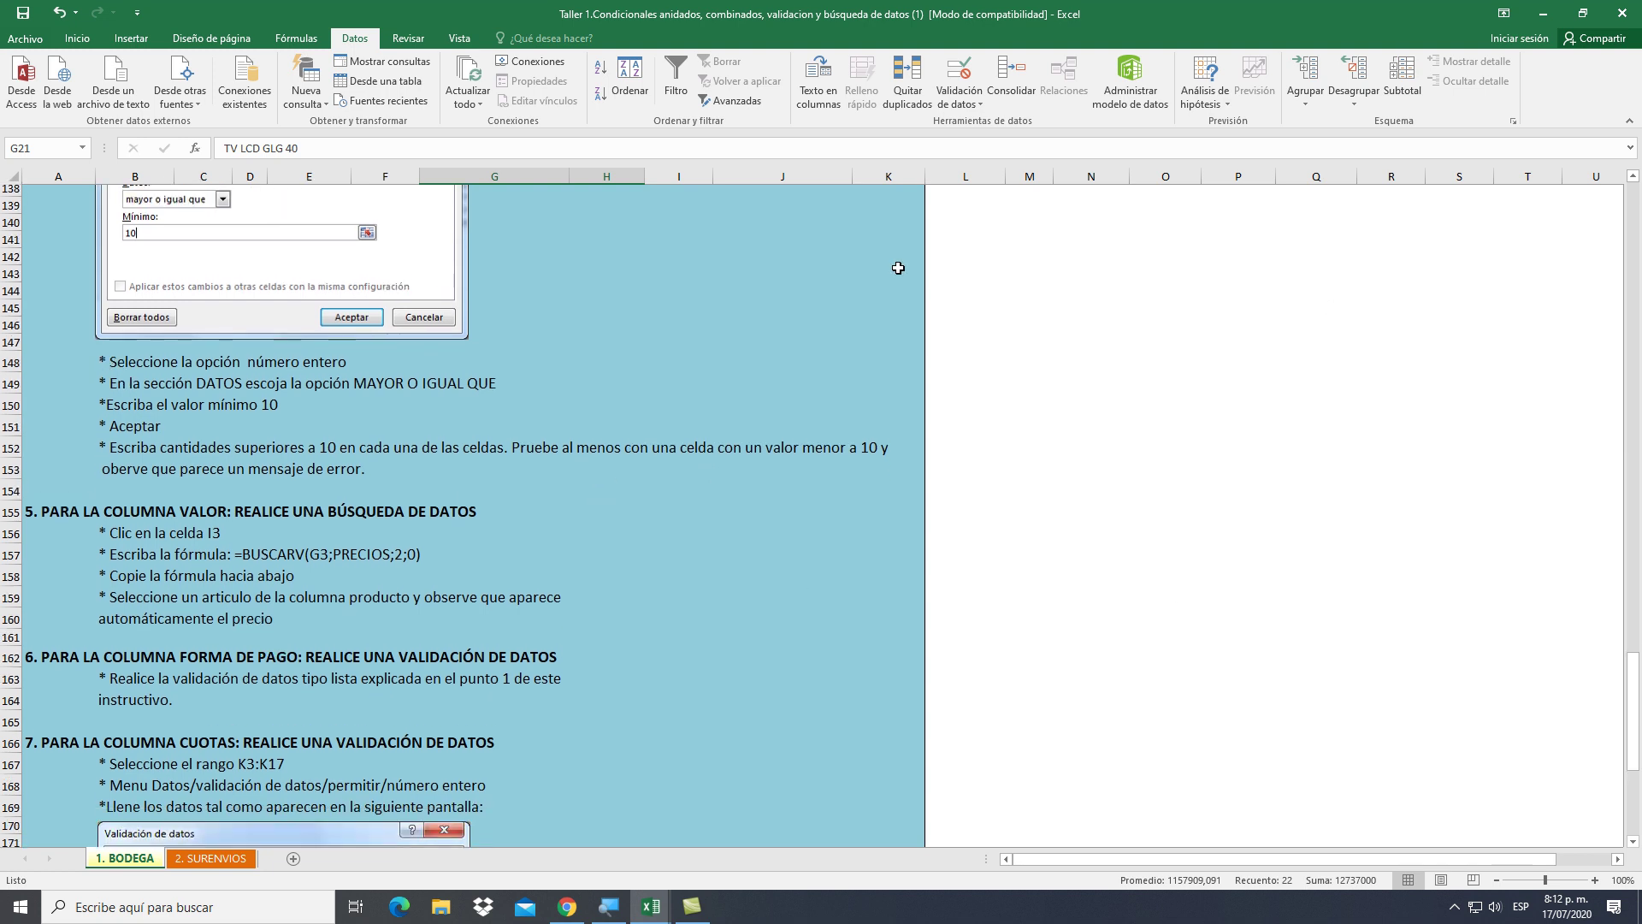
scroll(898, 268, up, 20)
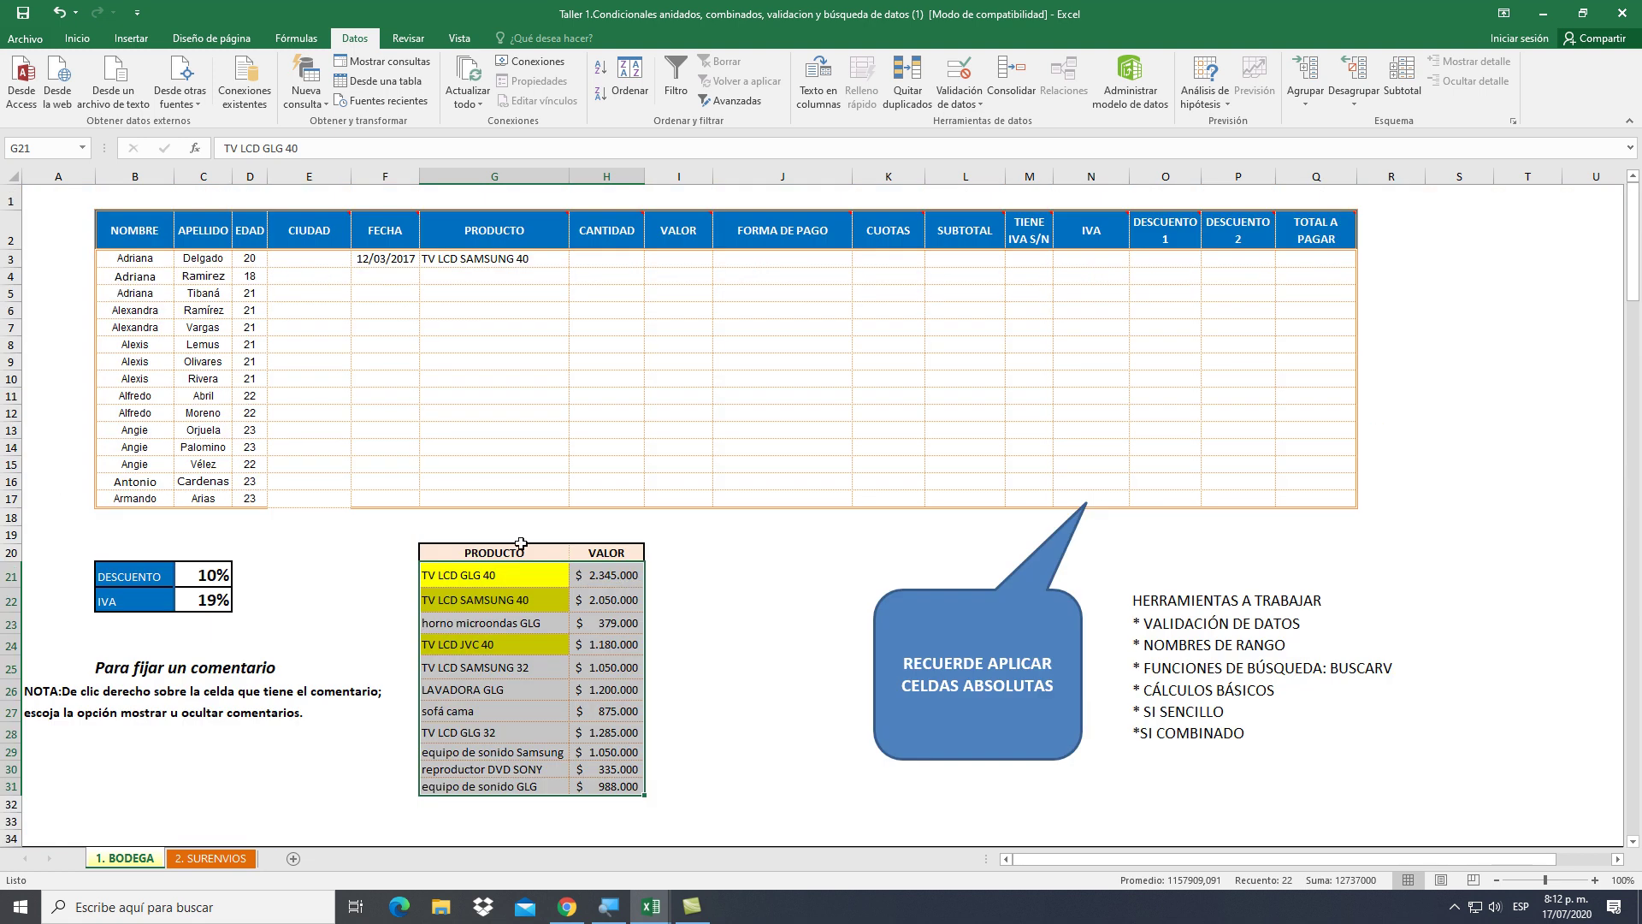
click(52, 149)
text(PRECIOS)
key(Return)
click(790, 618)
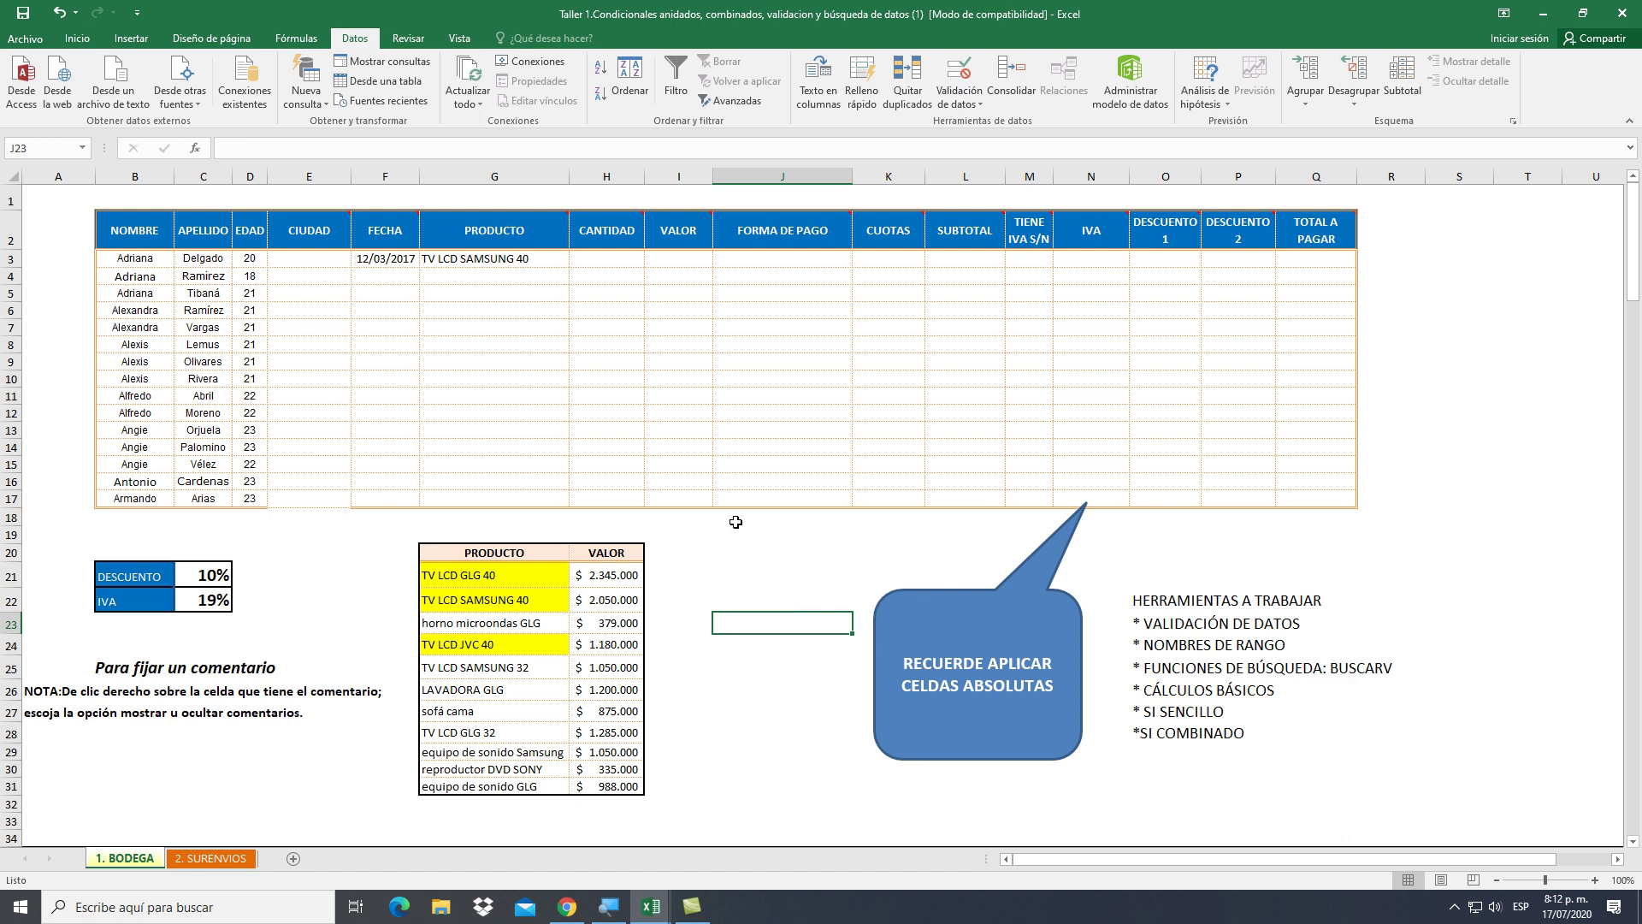
Start a BUSCARV formula in I3 with G3 as the lookup value and the named range PRECIOS as the lookup table
click(686, 262)
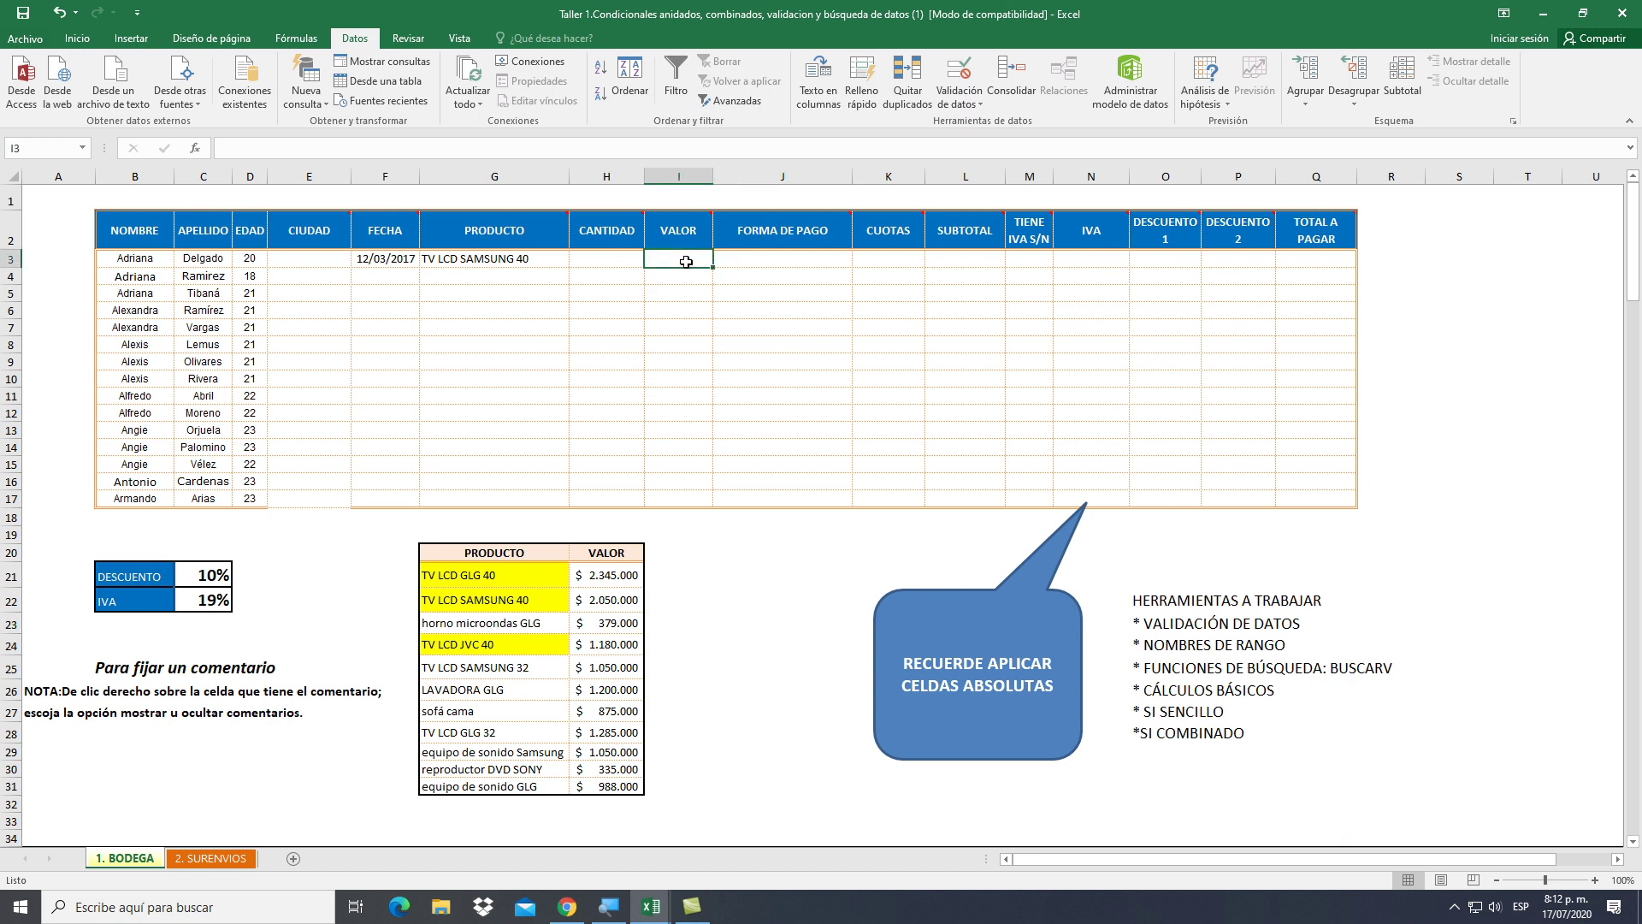
text(=BUS)
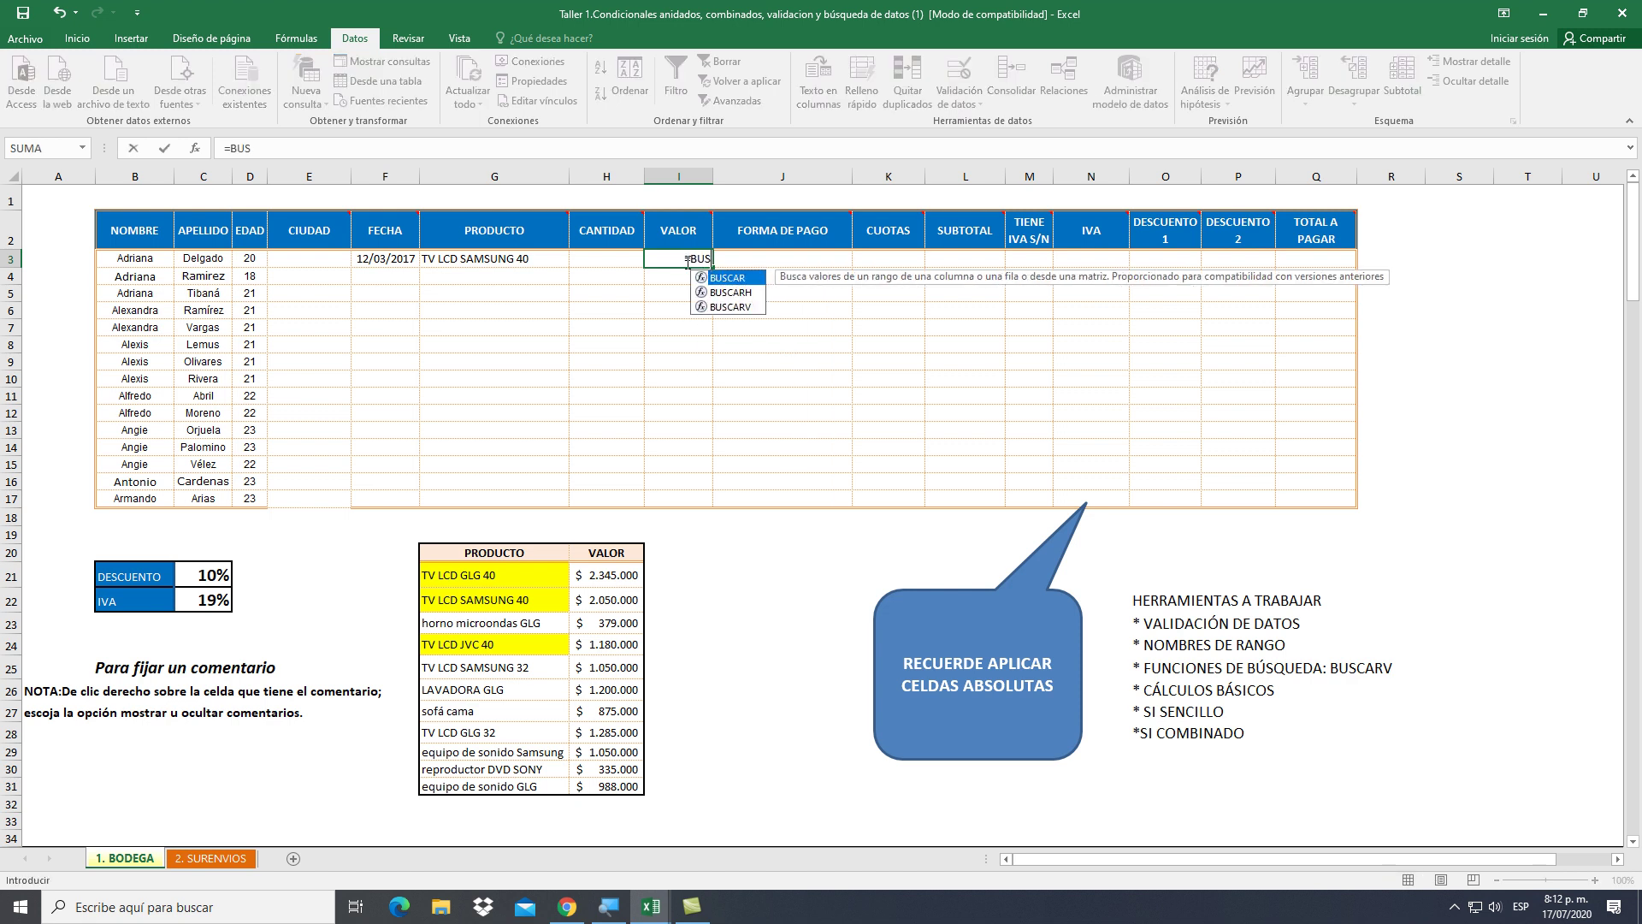
text(CAR)
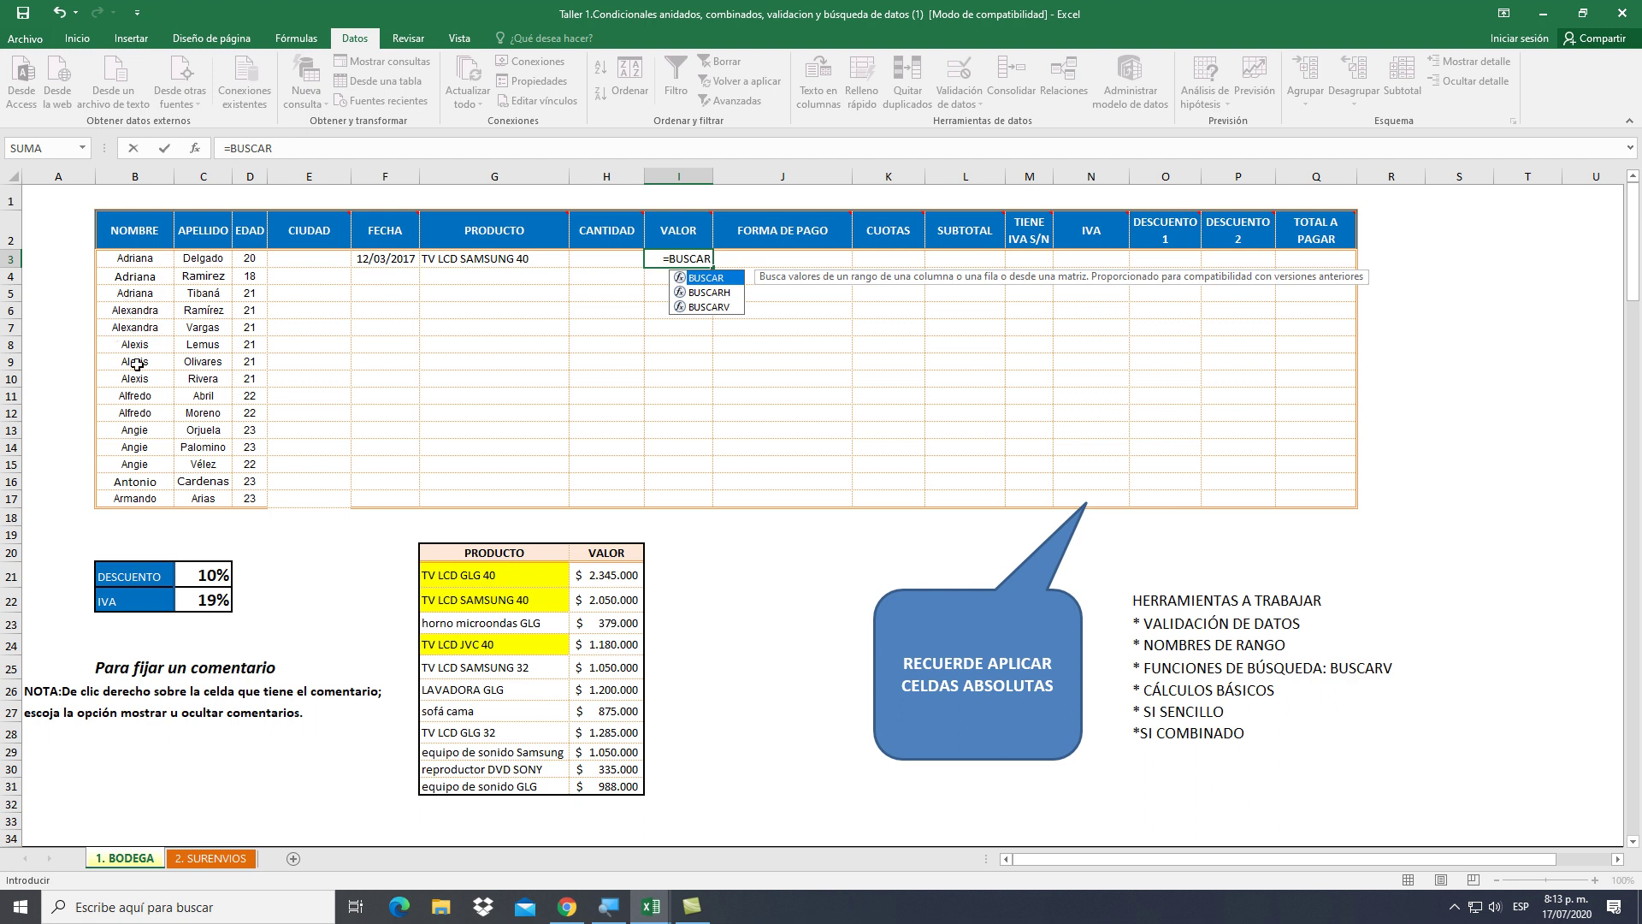
double_click(719, 308)
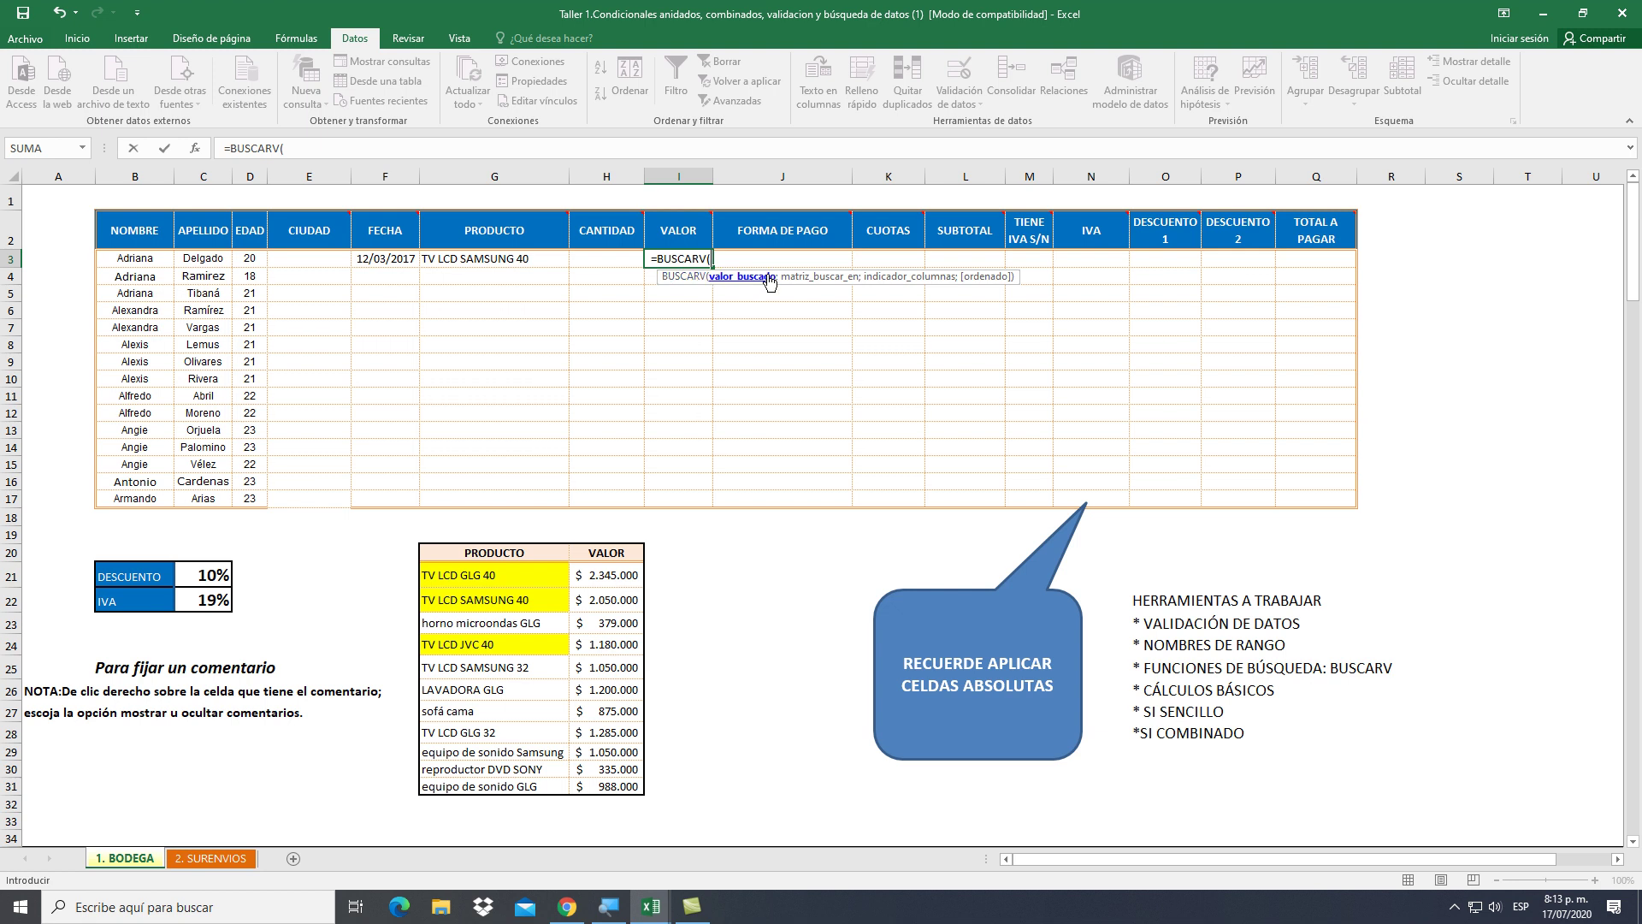
click(511, 261)
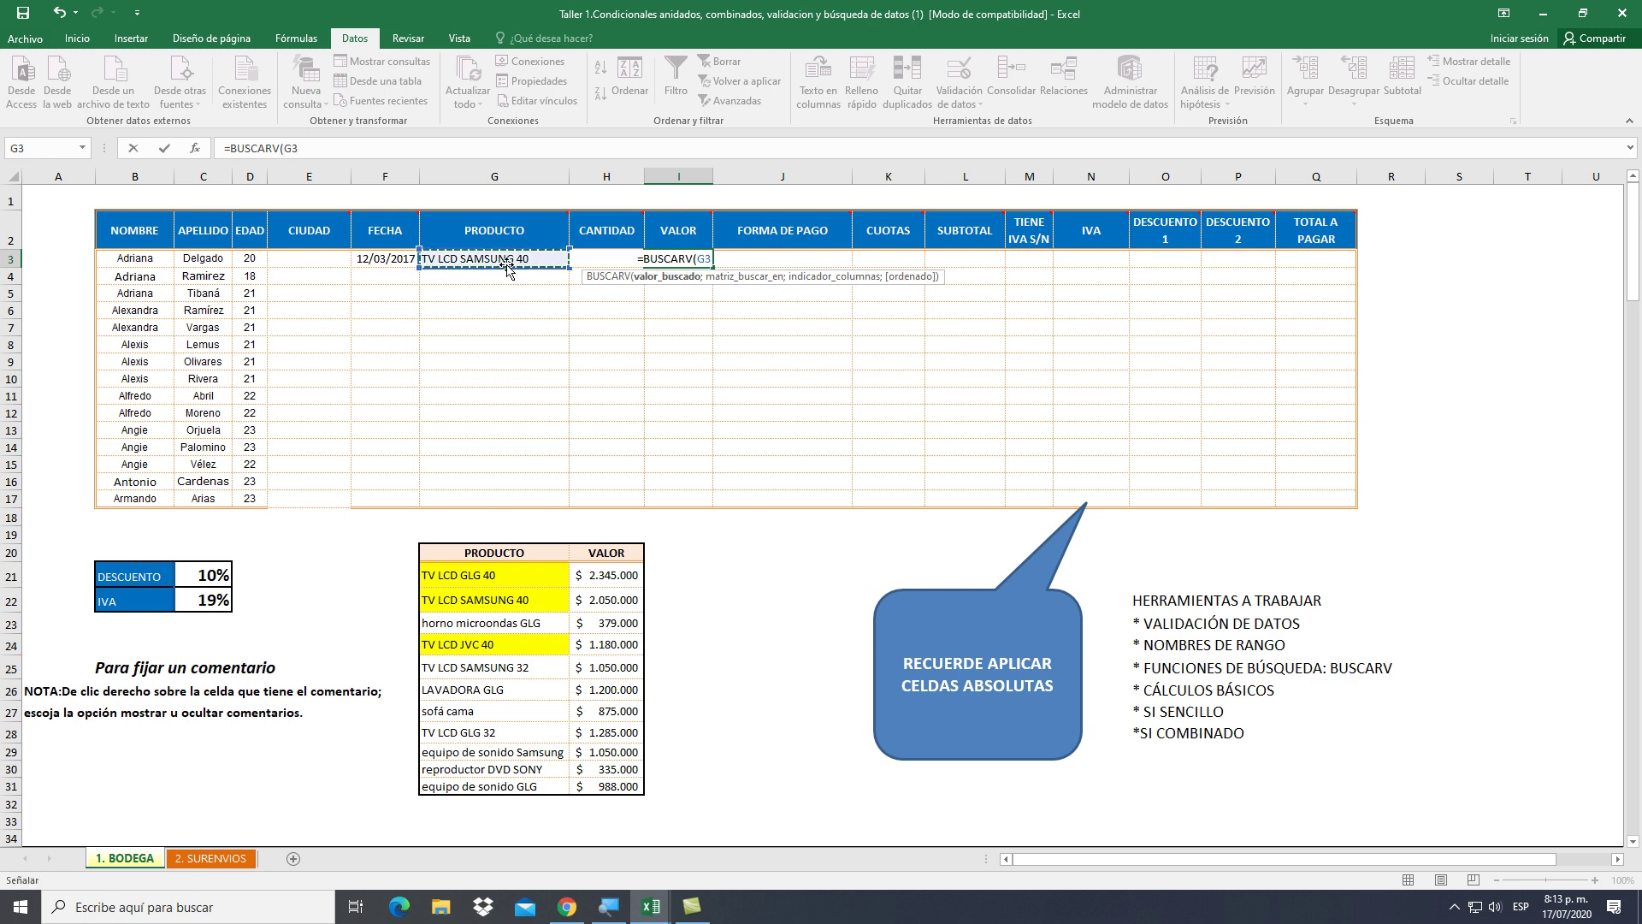
text(;)
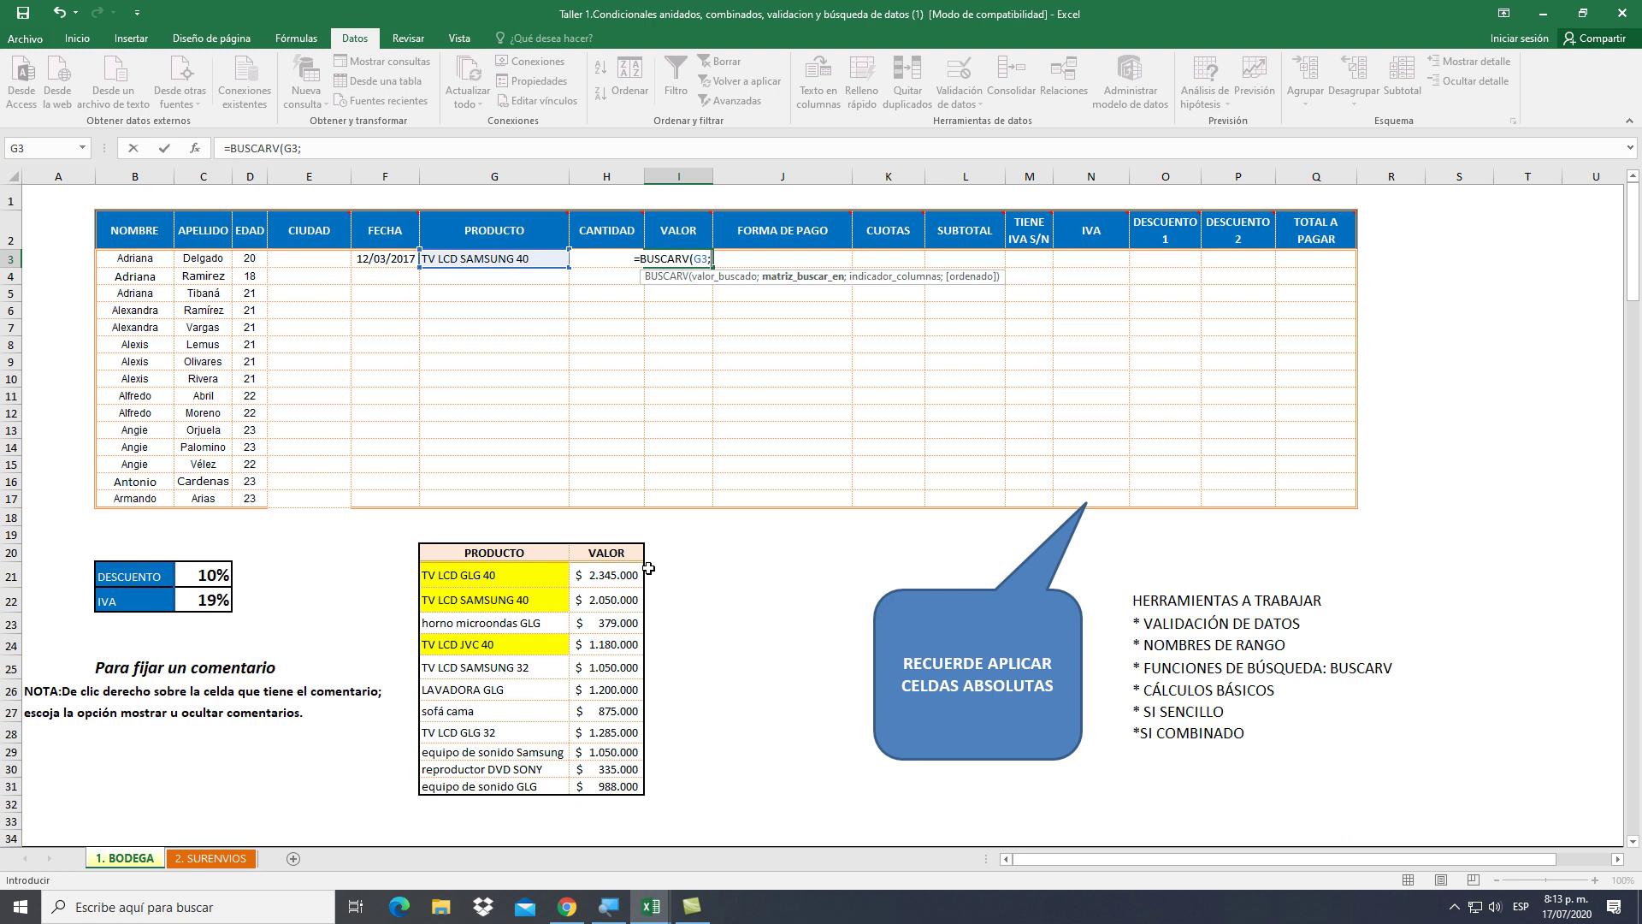
key(F3)
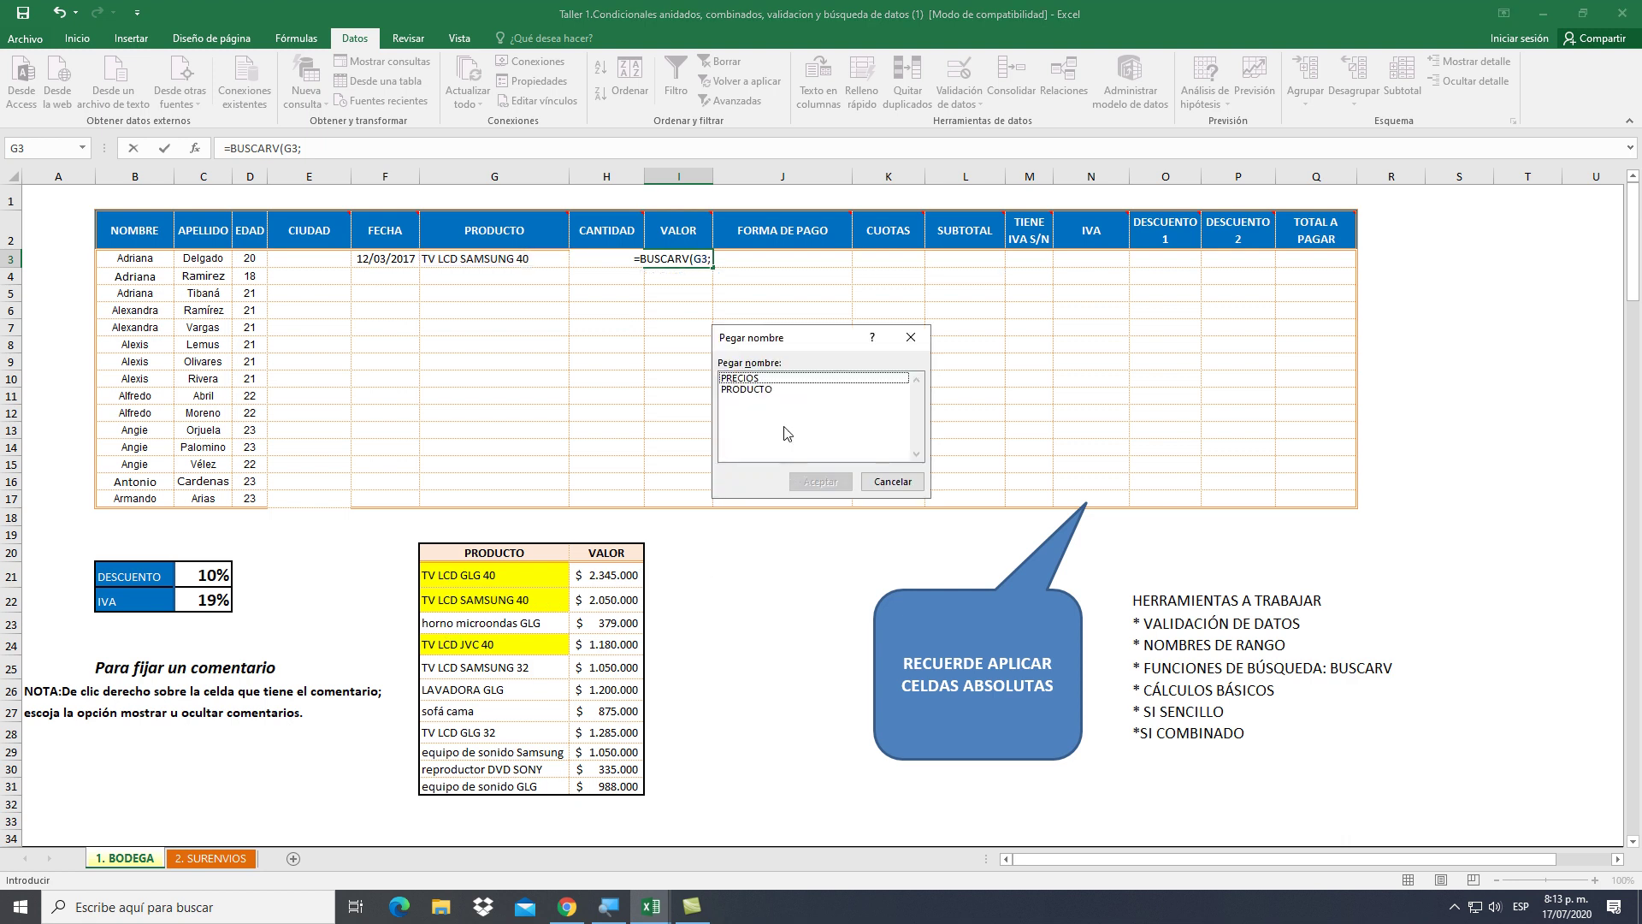
click(750, 380)
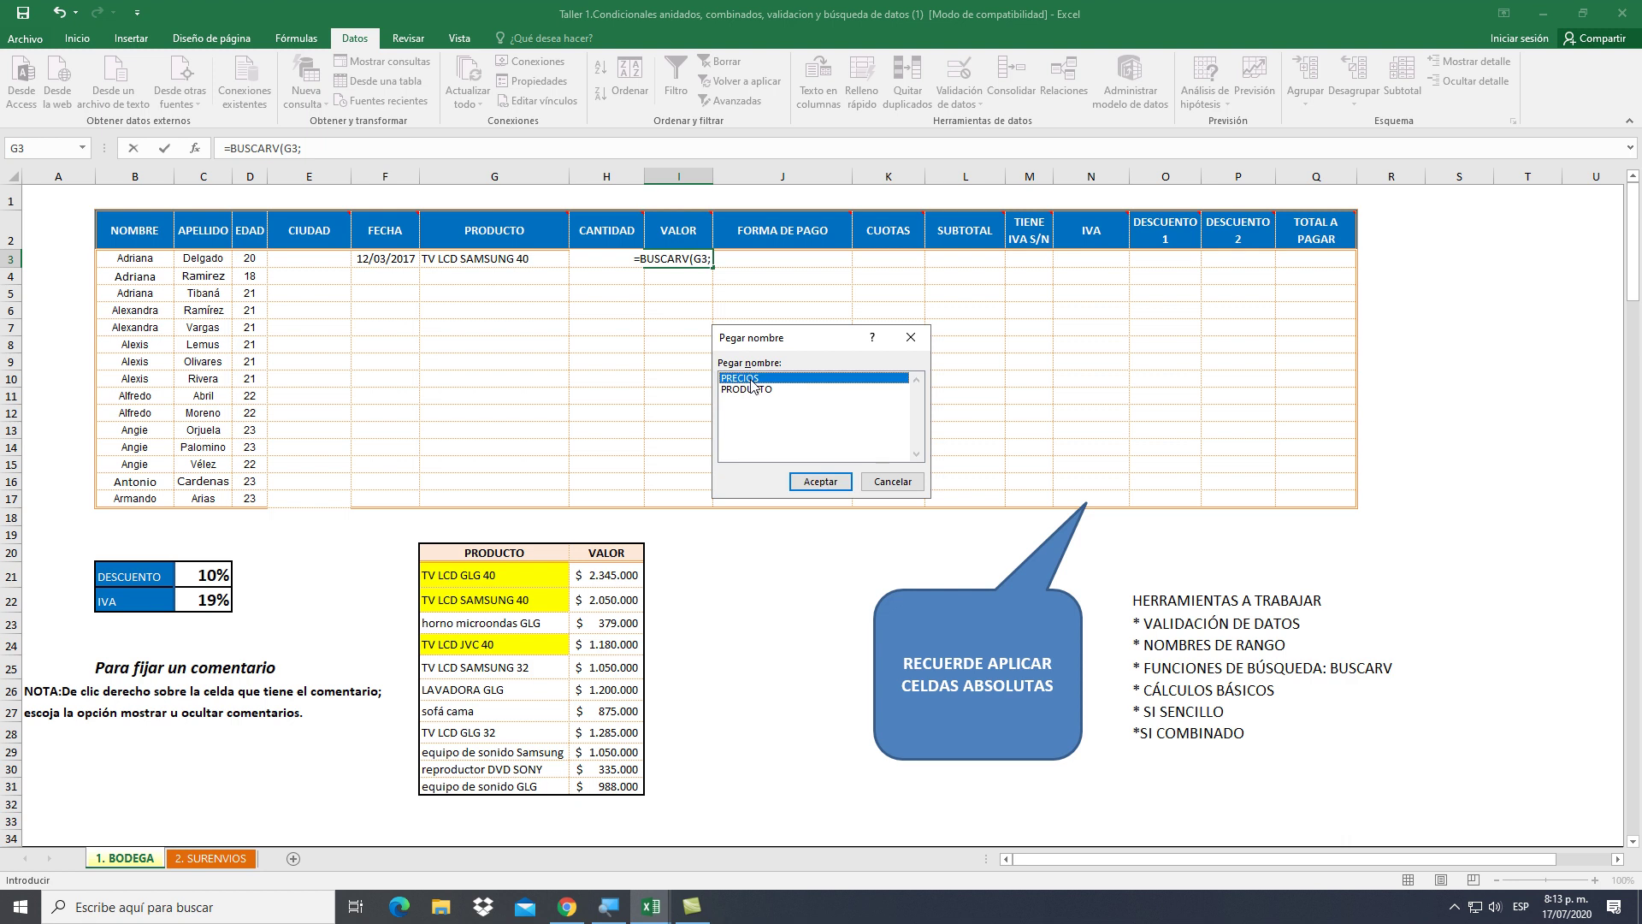
click(825, 480)
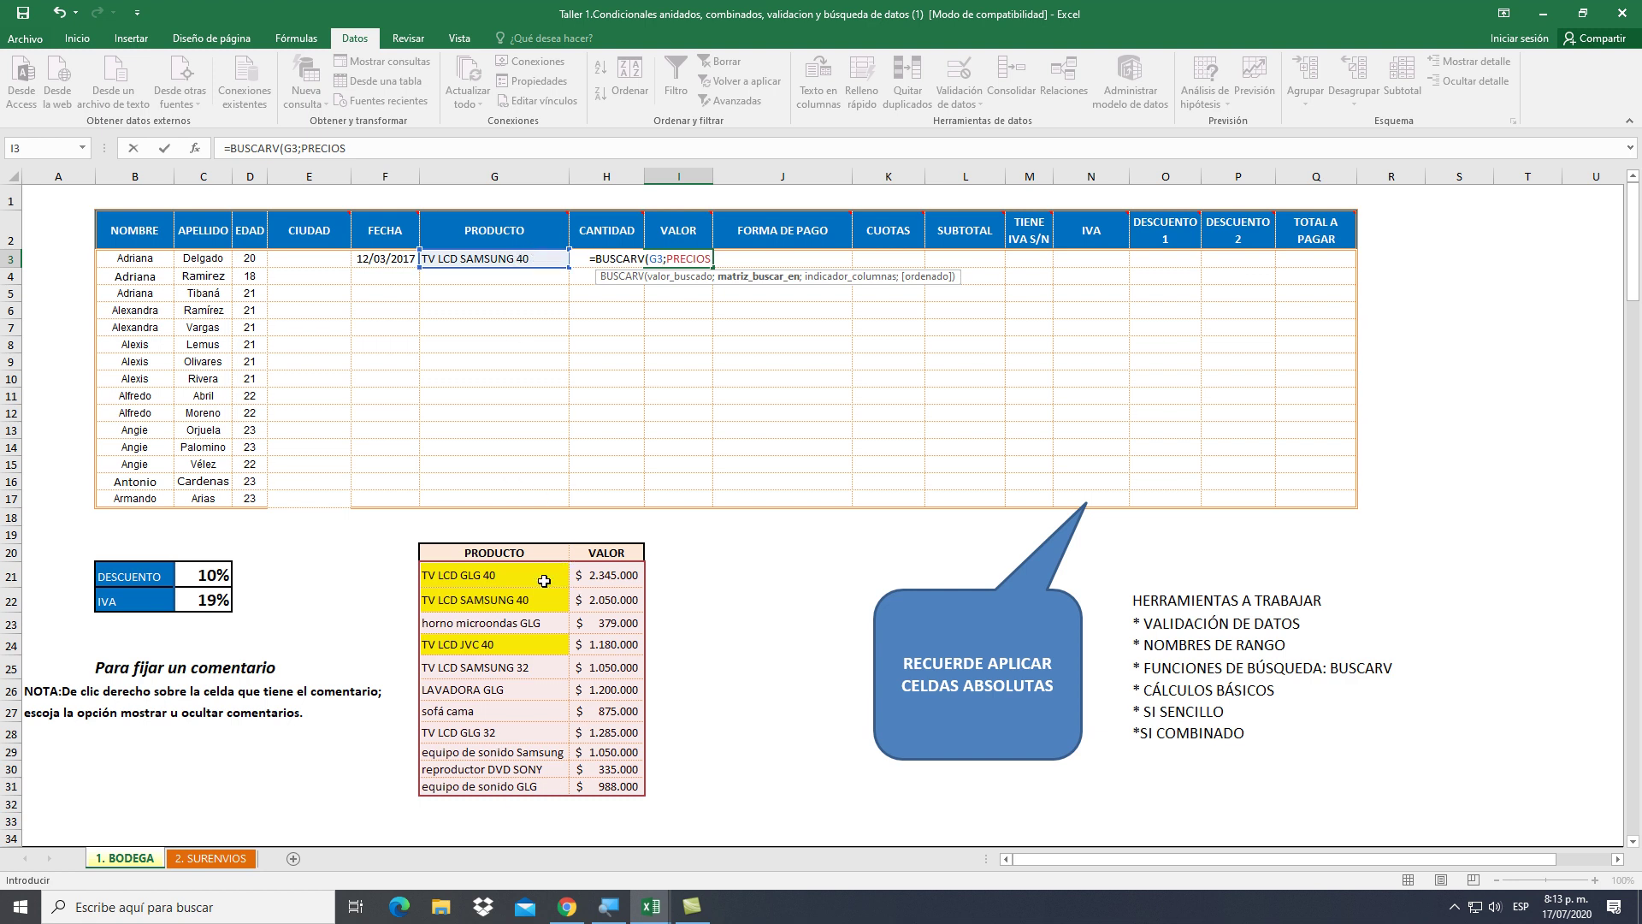
Complete the BUSCARV formula in I3 with column index 2 and FALSO for an exact match
text(;)
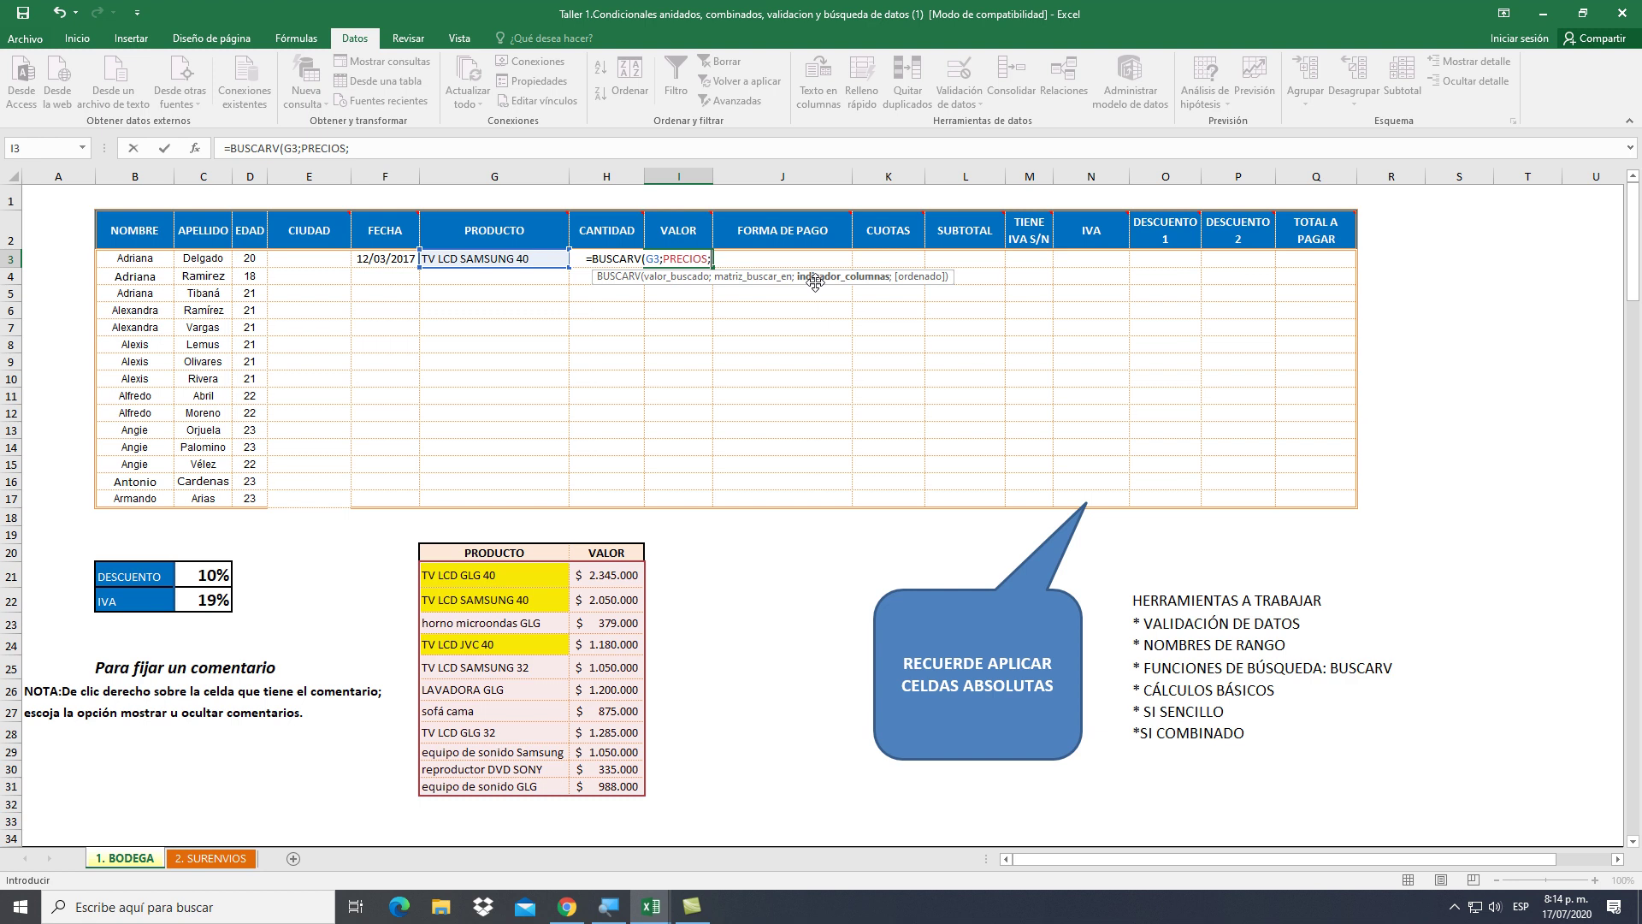
text(2)
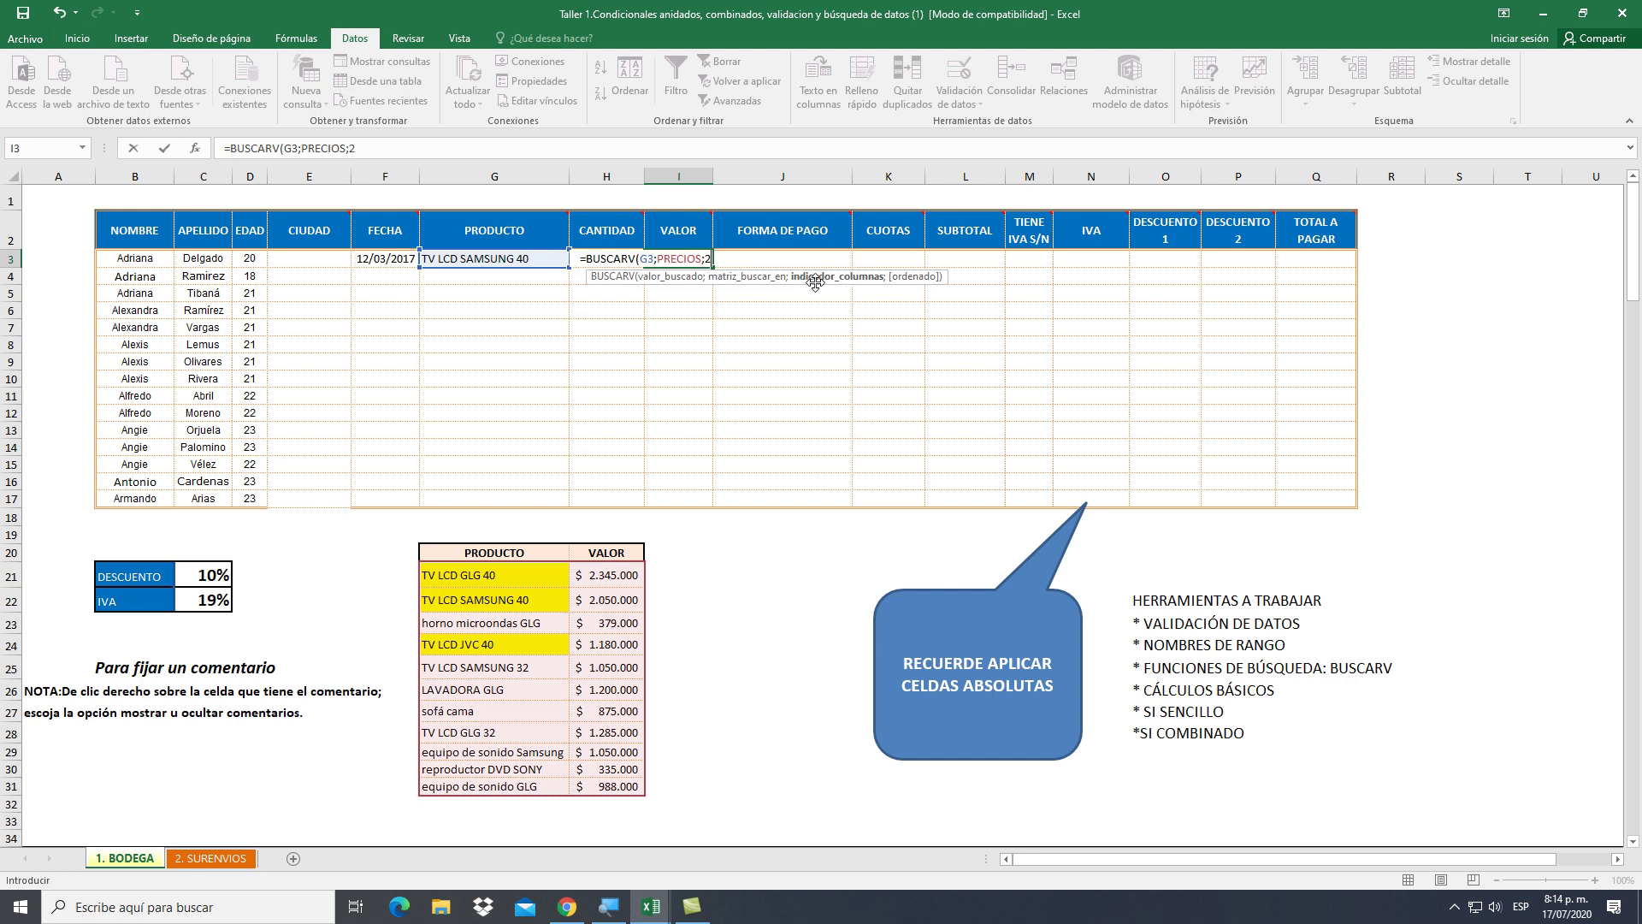
text(;)
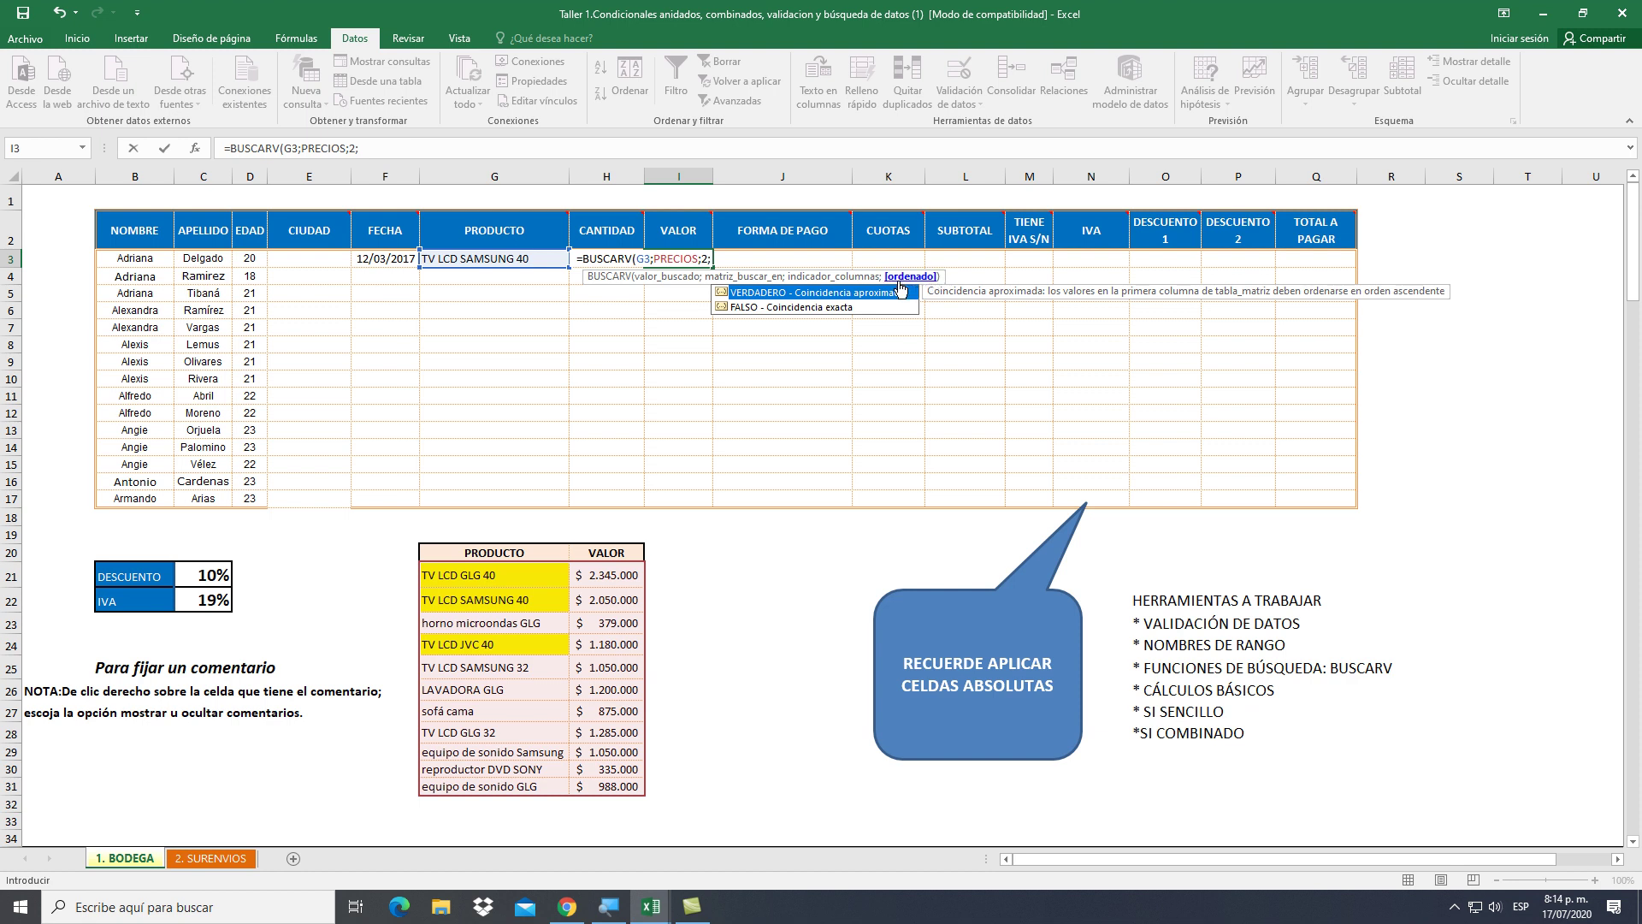
click(819, 307)
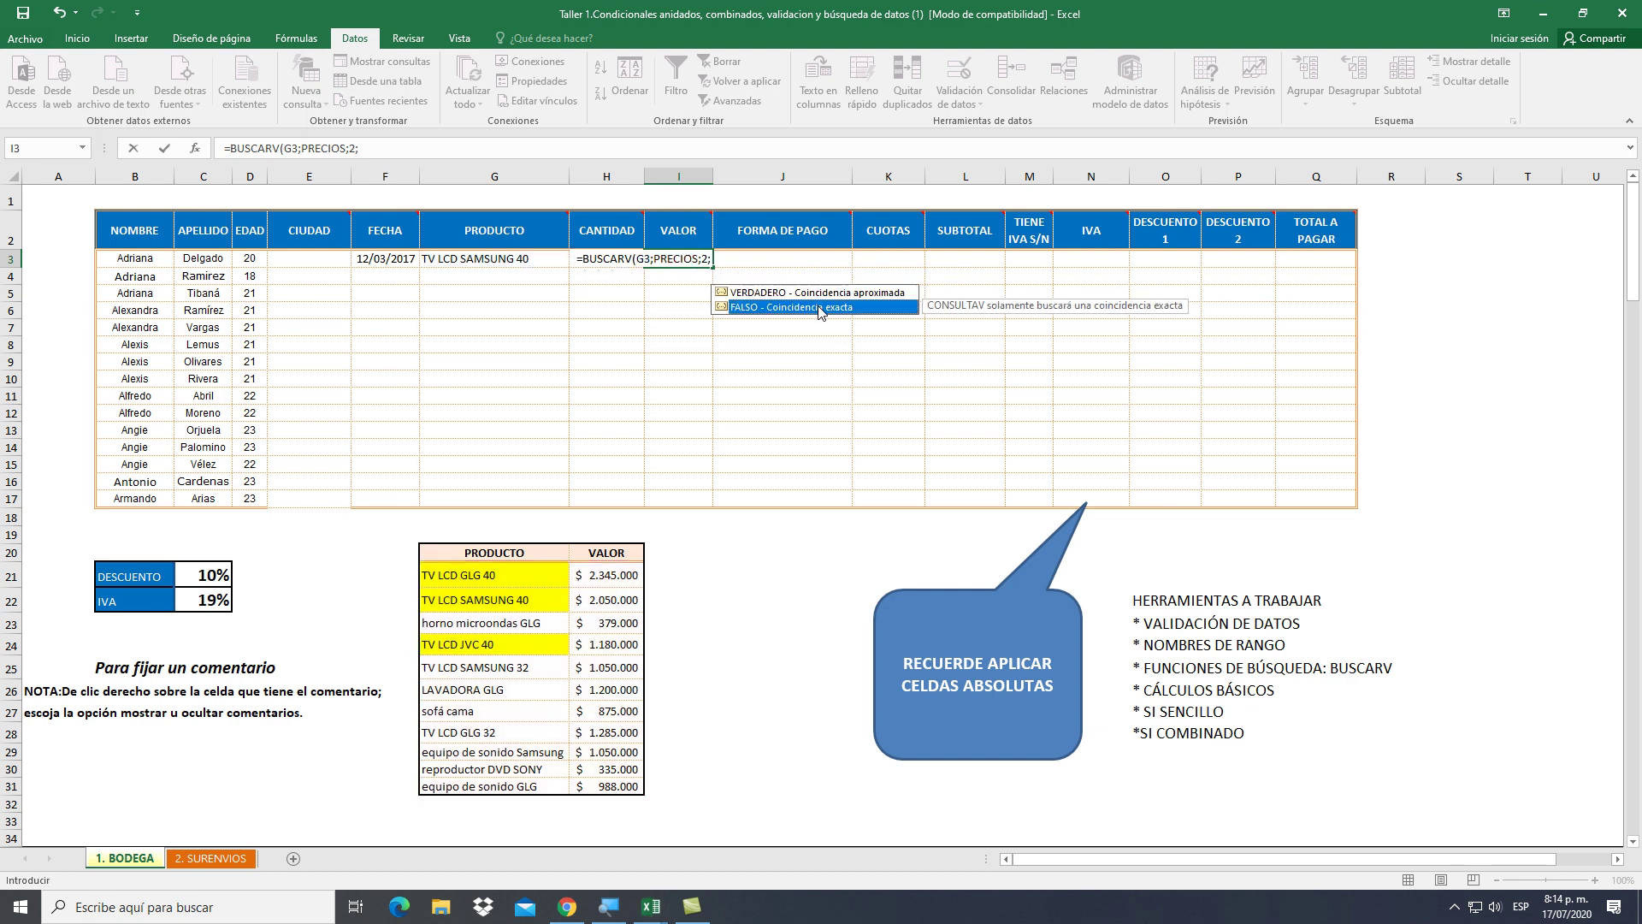
double_click(819, 307)
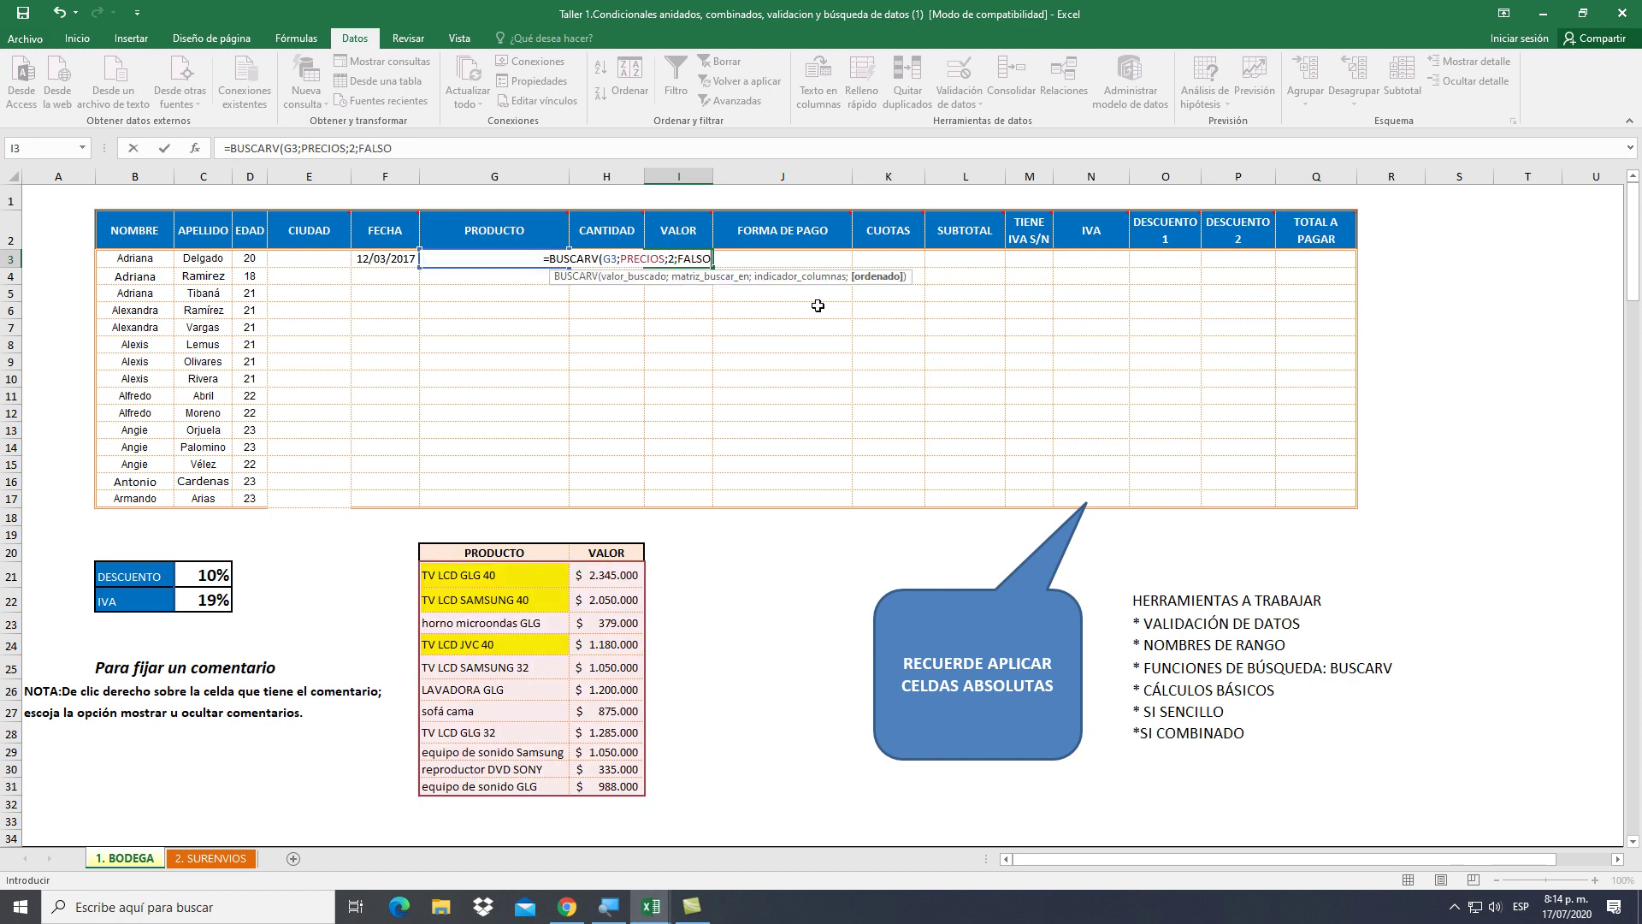
text())
key(Return)
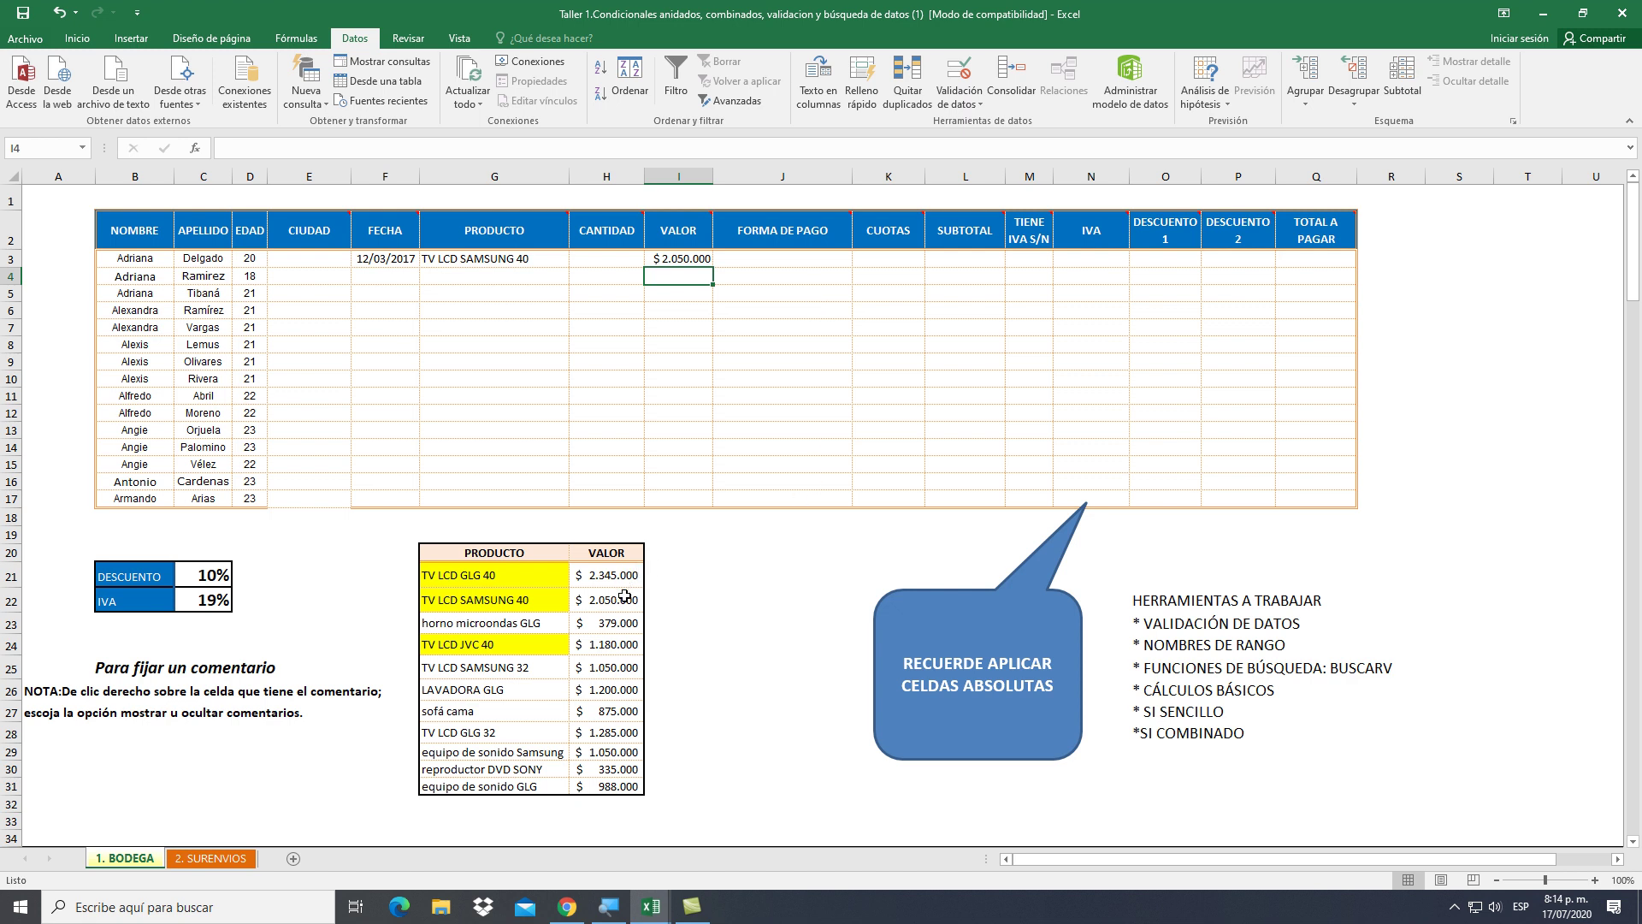
Test the price lookup by choosing TV LCD GLG 32 in G3, and clear the product cell
click(560, 261)
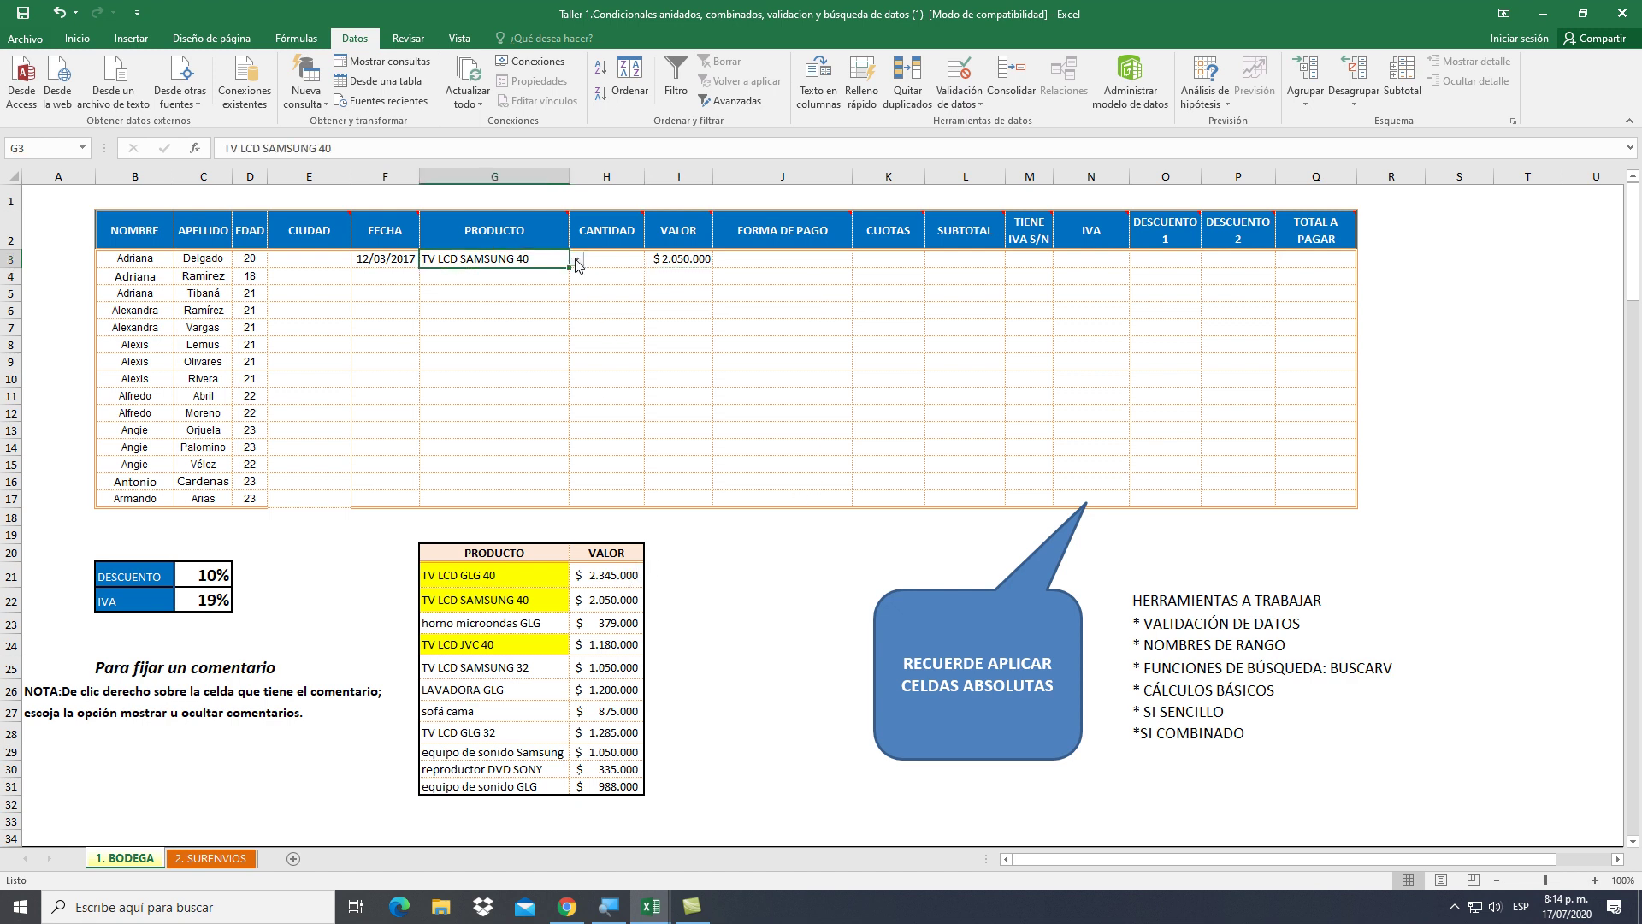
click(577, 263)
click(481, 341)
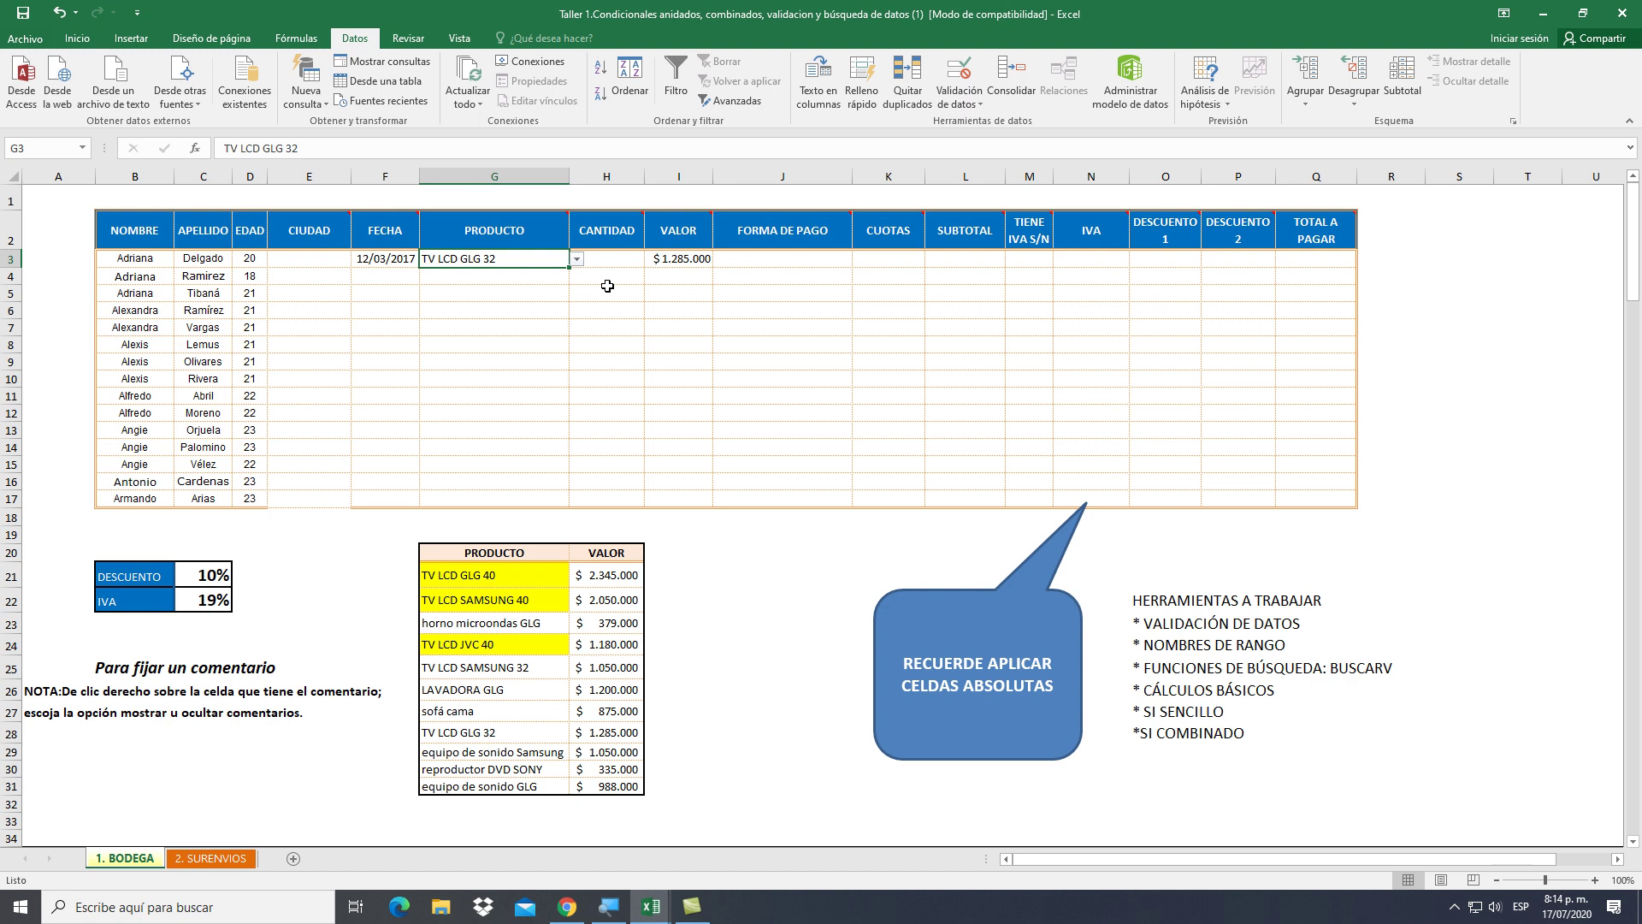
key(Delete)
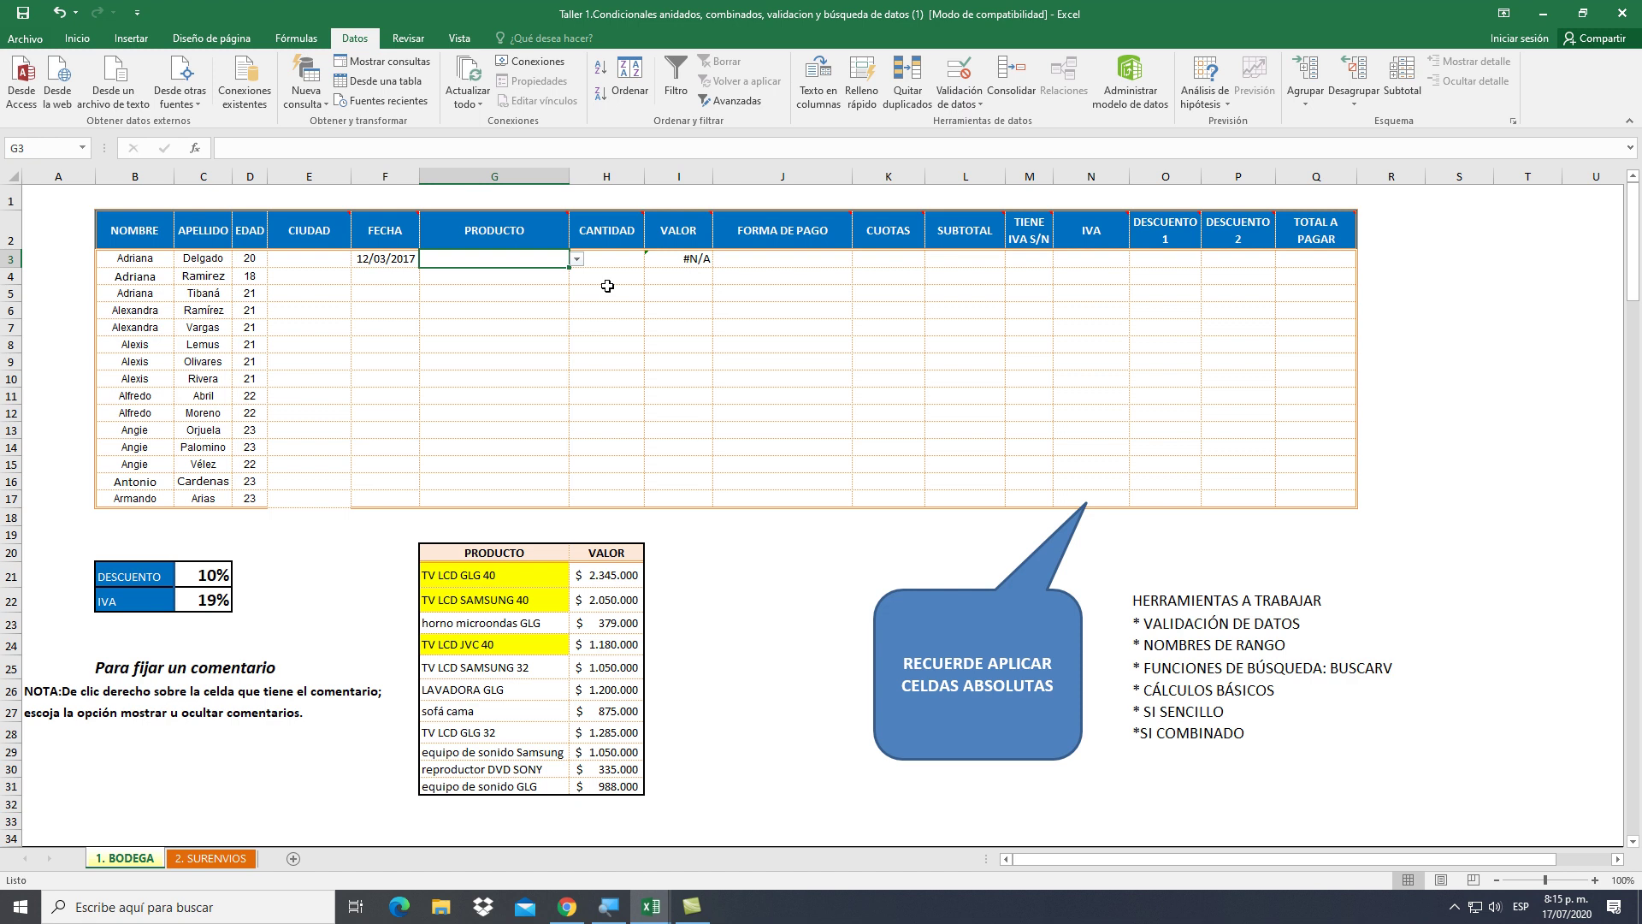
Copy the BUSCARV formula from I3 down the VALOR column to I17
key(Right)
key(Right)
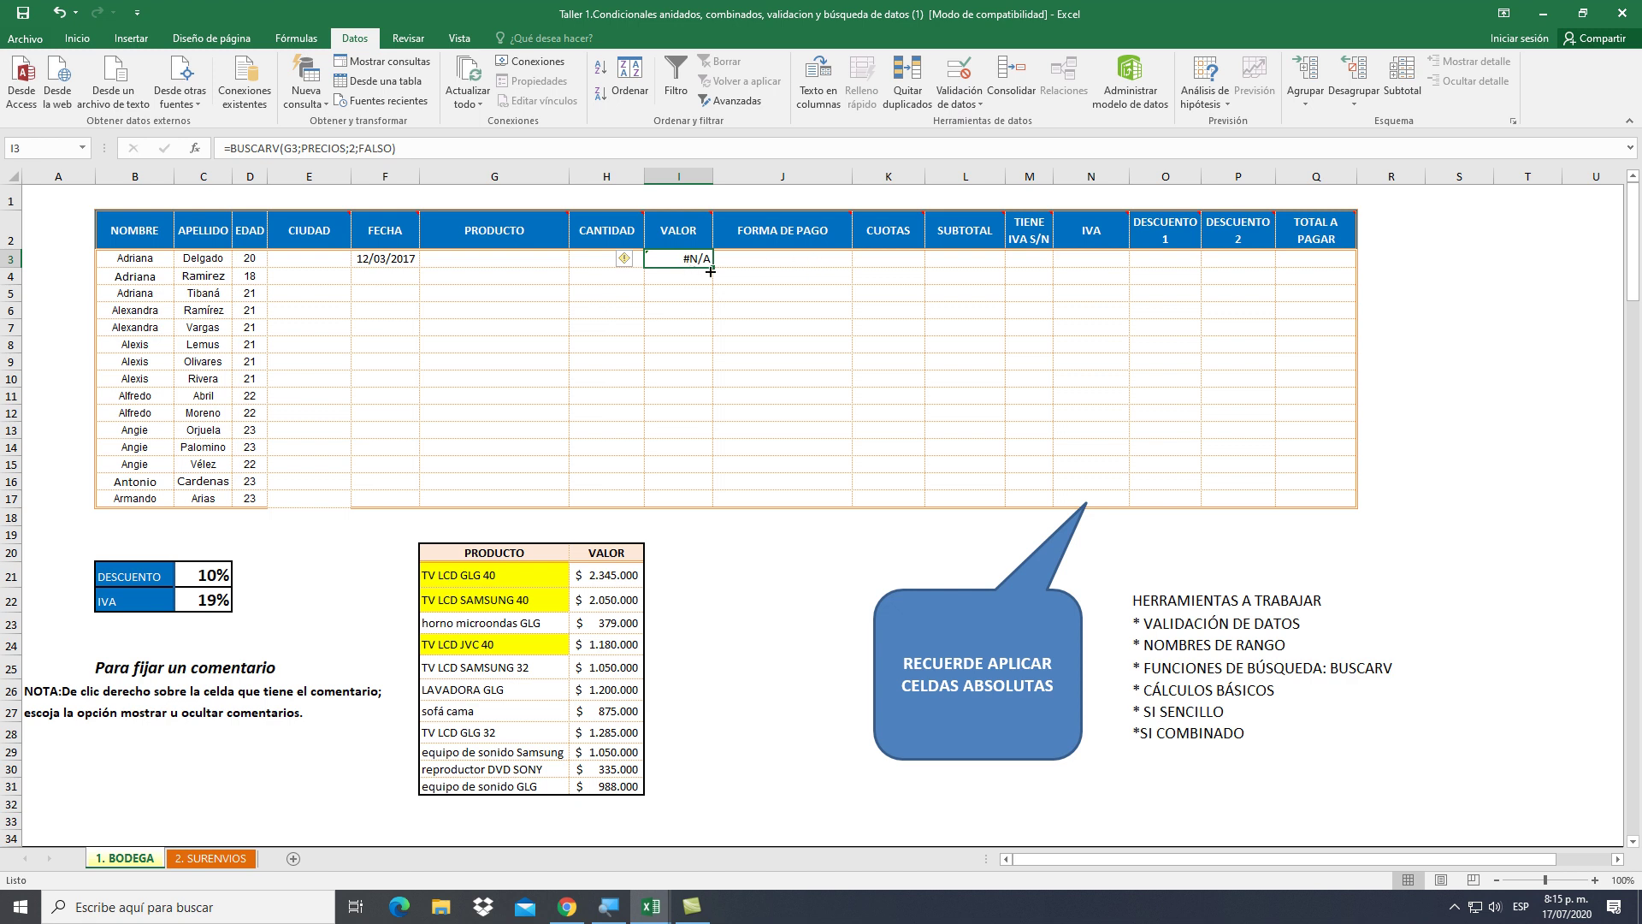
drag(715, 270, 709, 505)
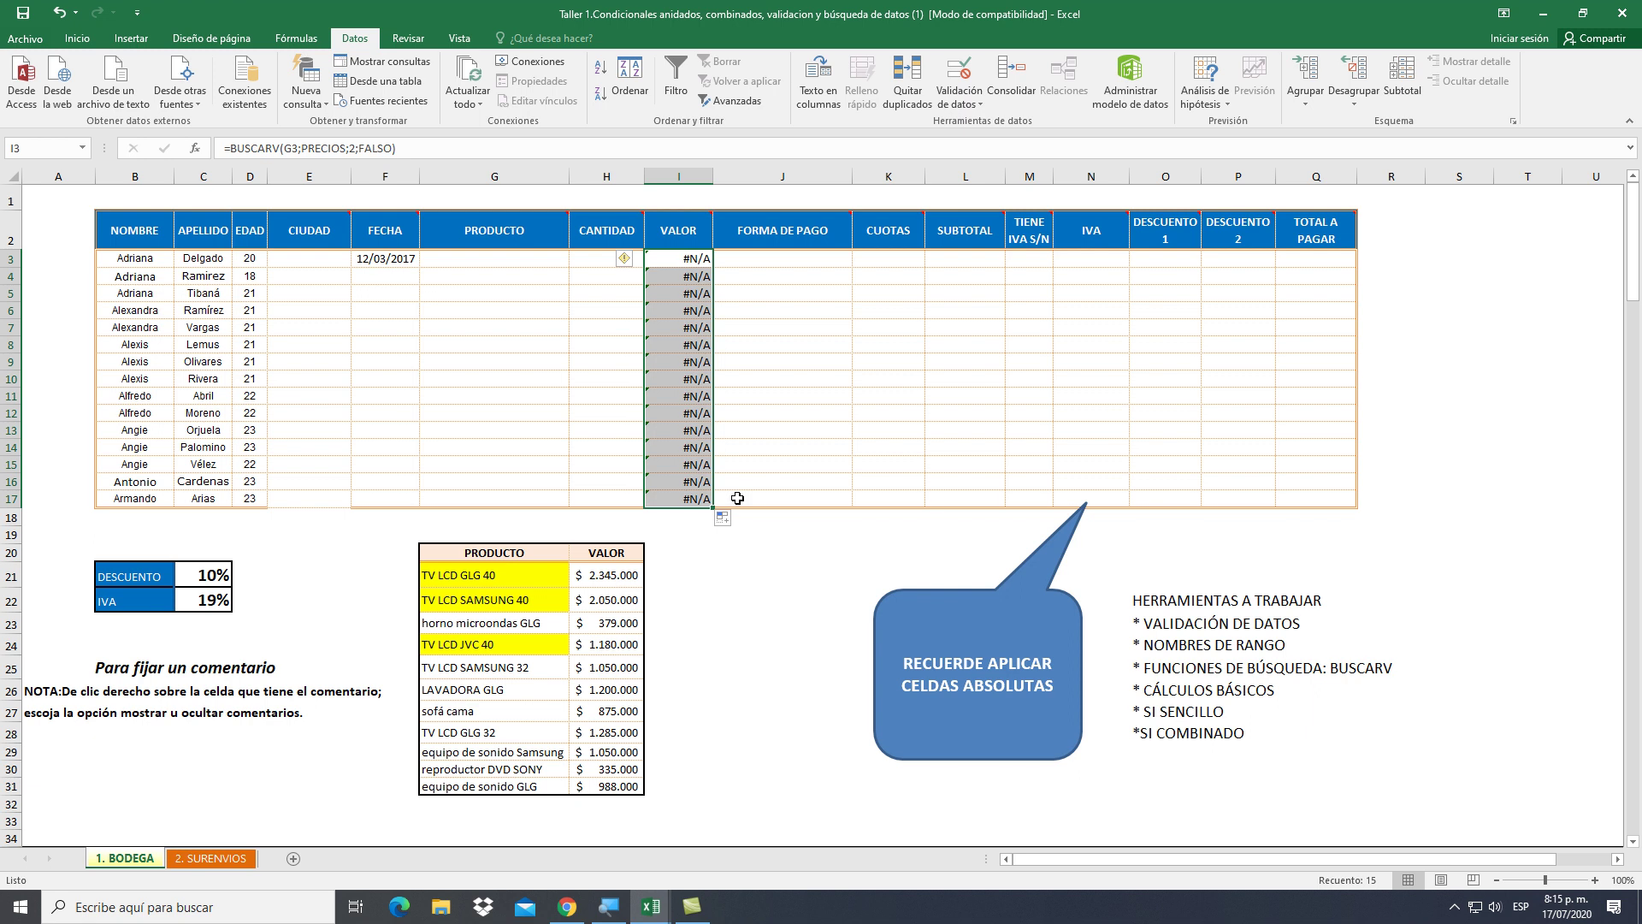
Wrap the I3 lookup in SI.ERROR with an empty-text fallback: =SI.ERROR(BUSCARV(G3;PRECIOS;2;FALSO);"")
click(693, 260)
double_click(694, 260)
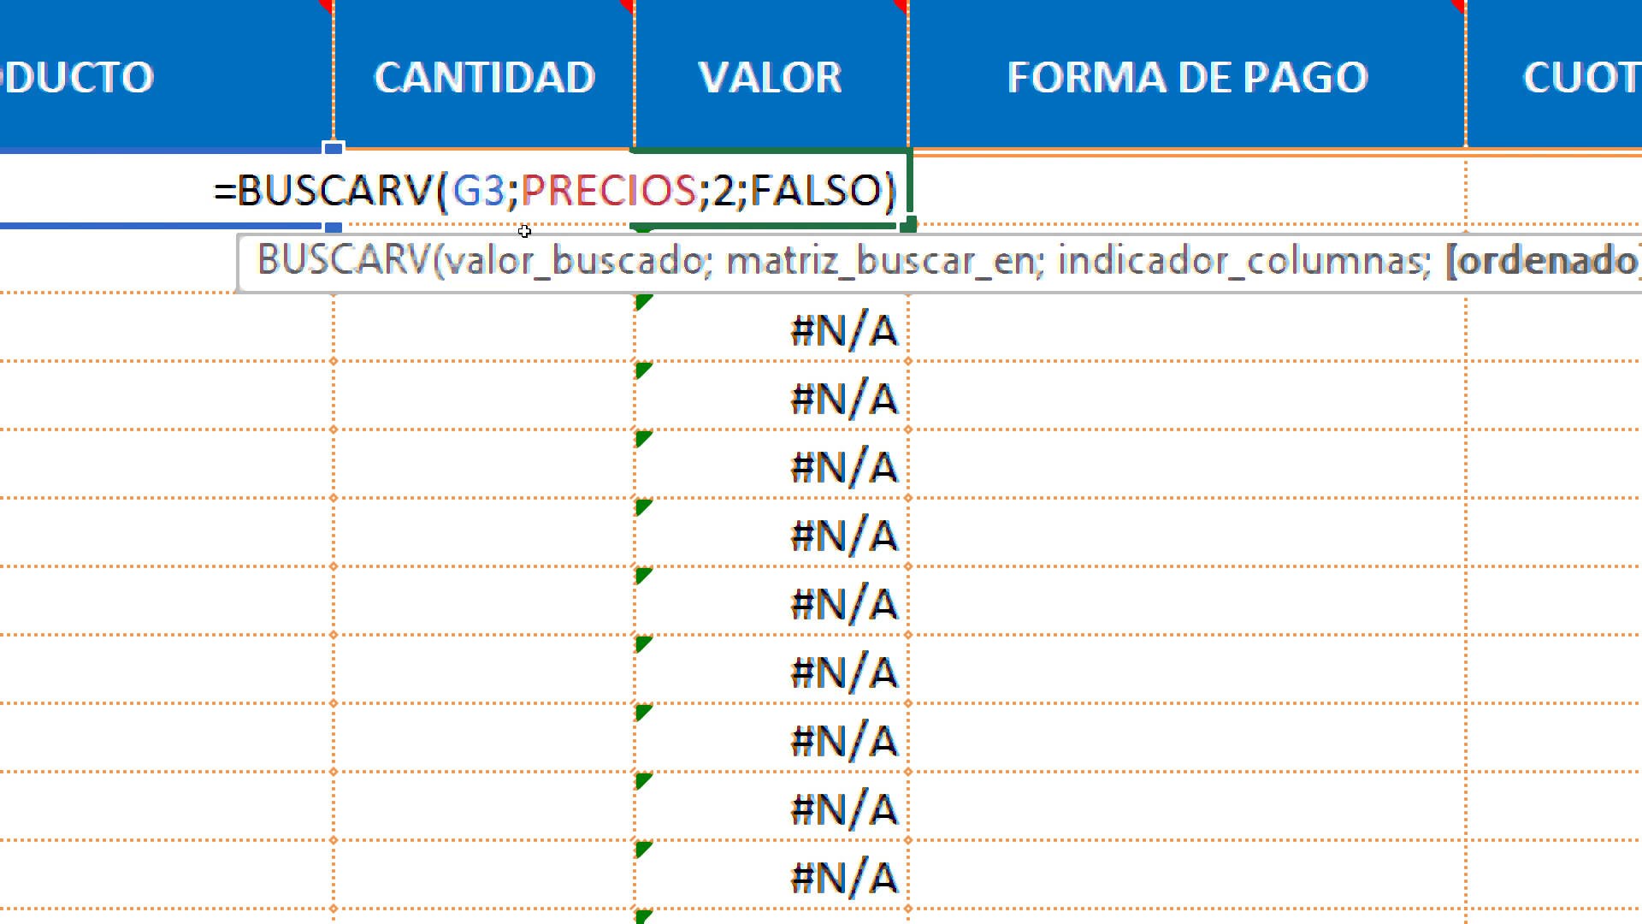
key(Home)
key(Right)
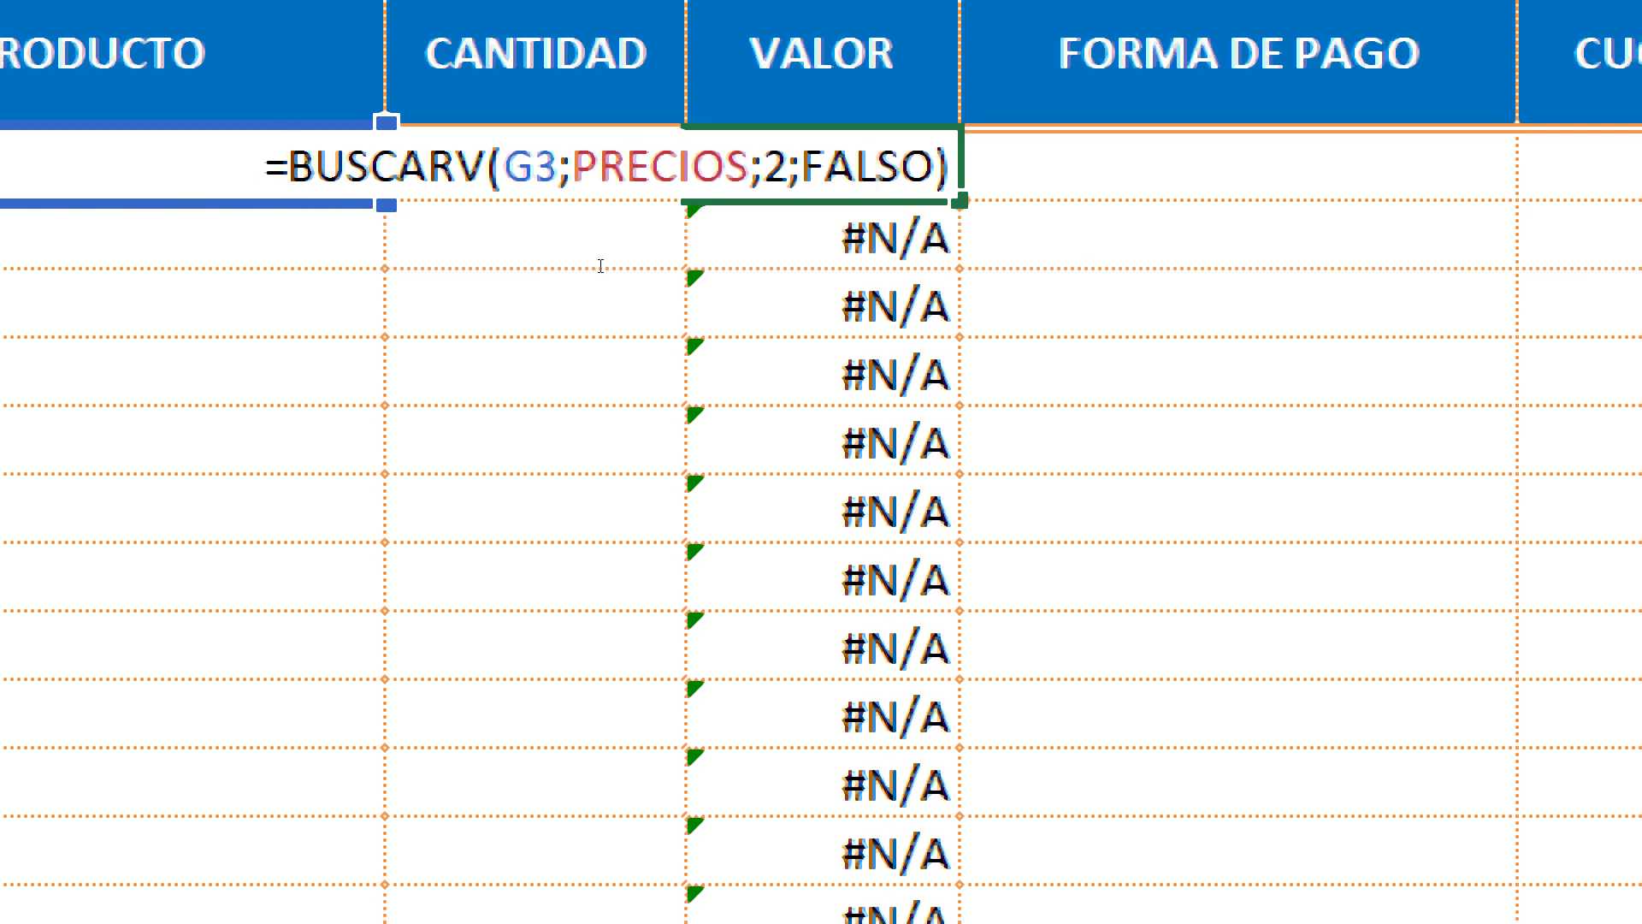
text(SI.E)
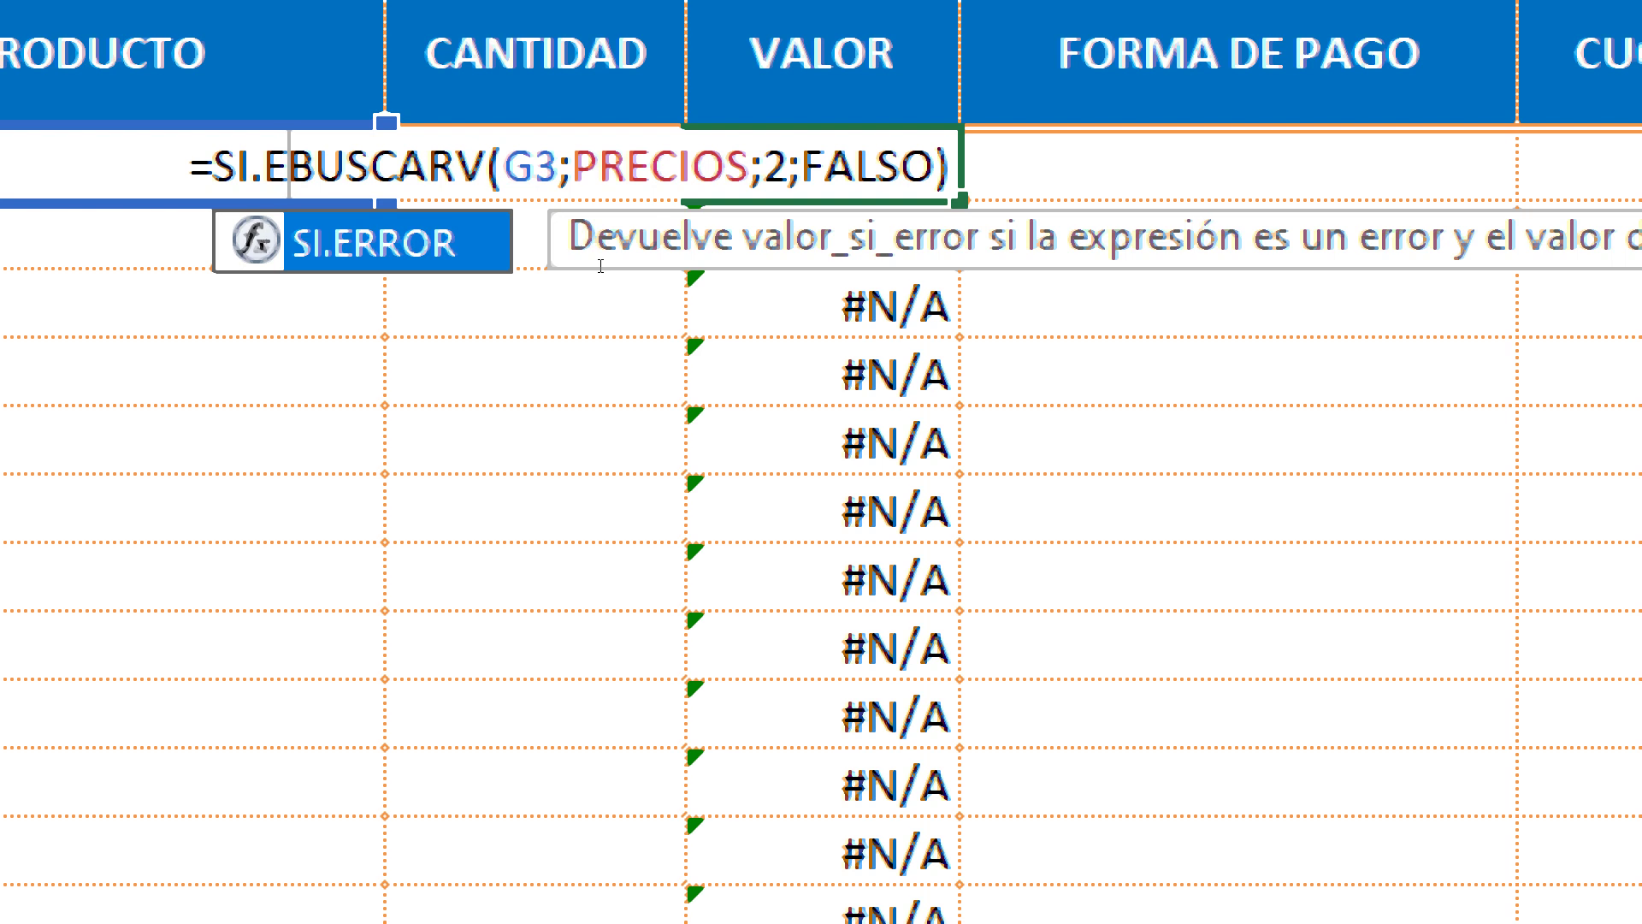
key(Tab)
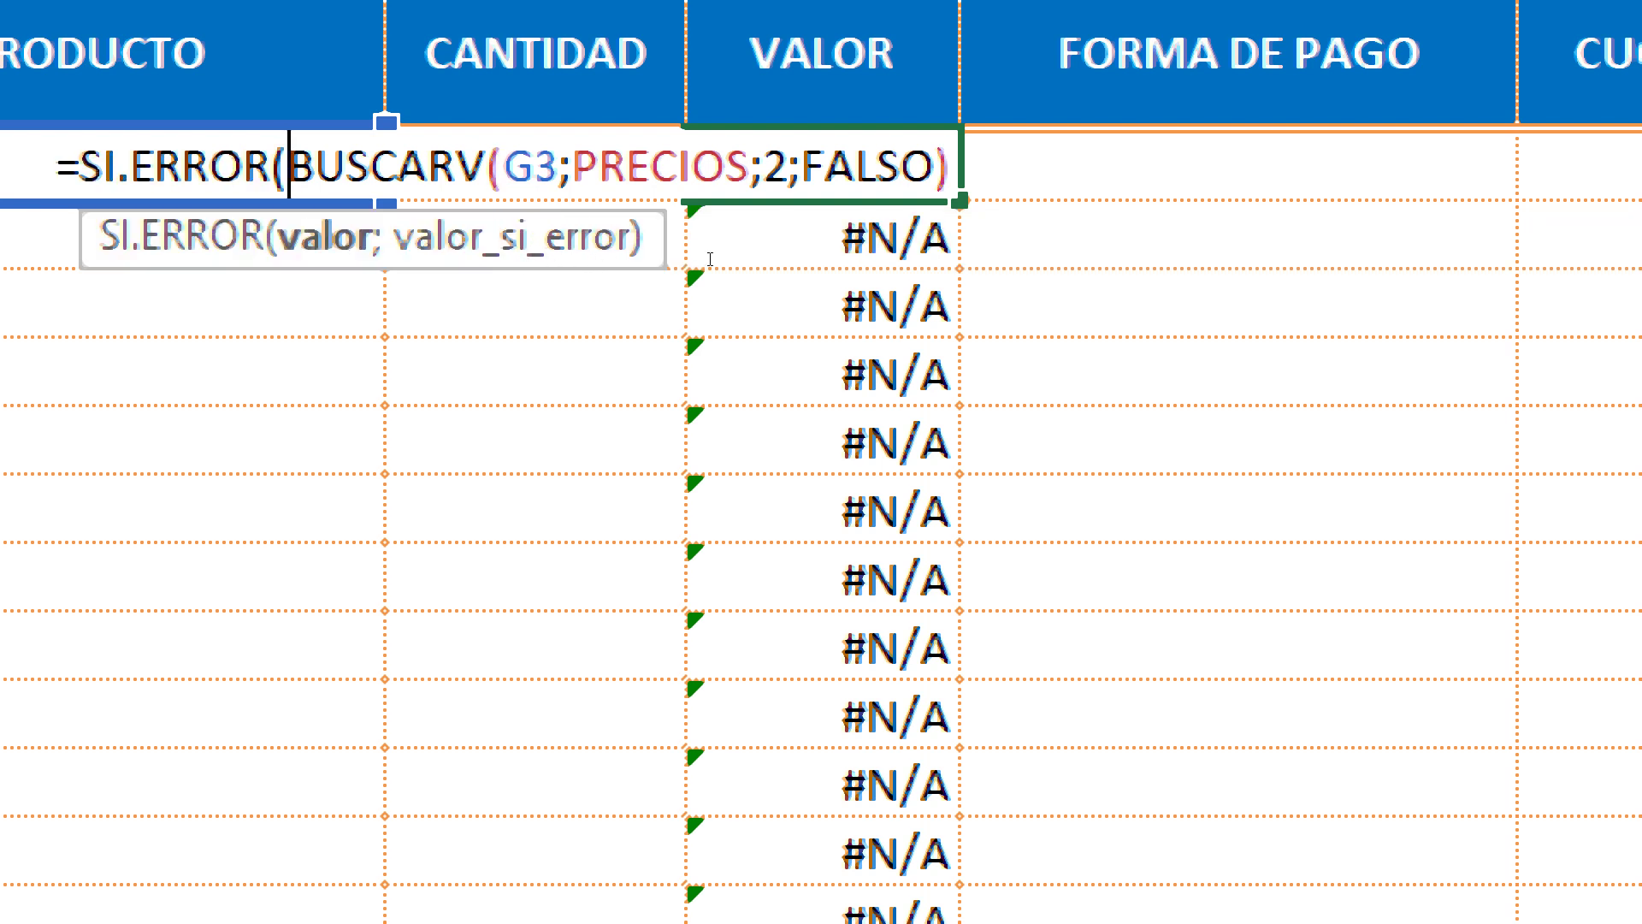
key(End)
key(Left)
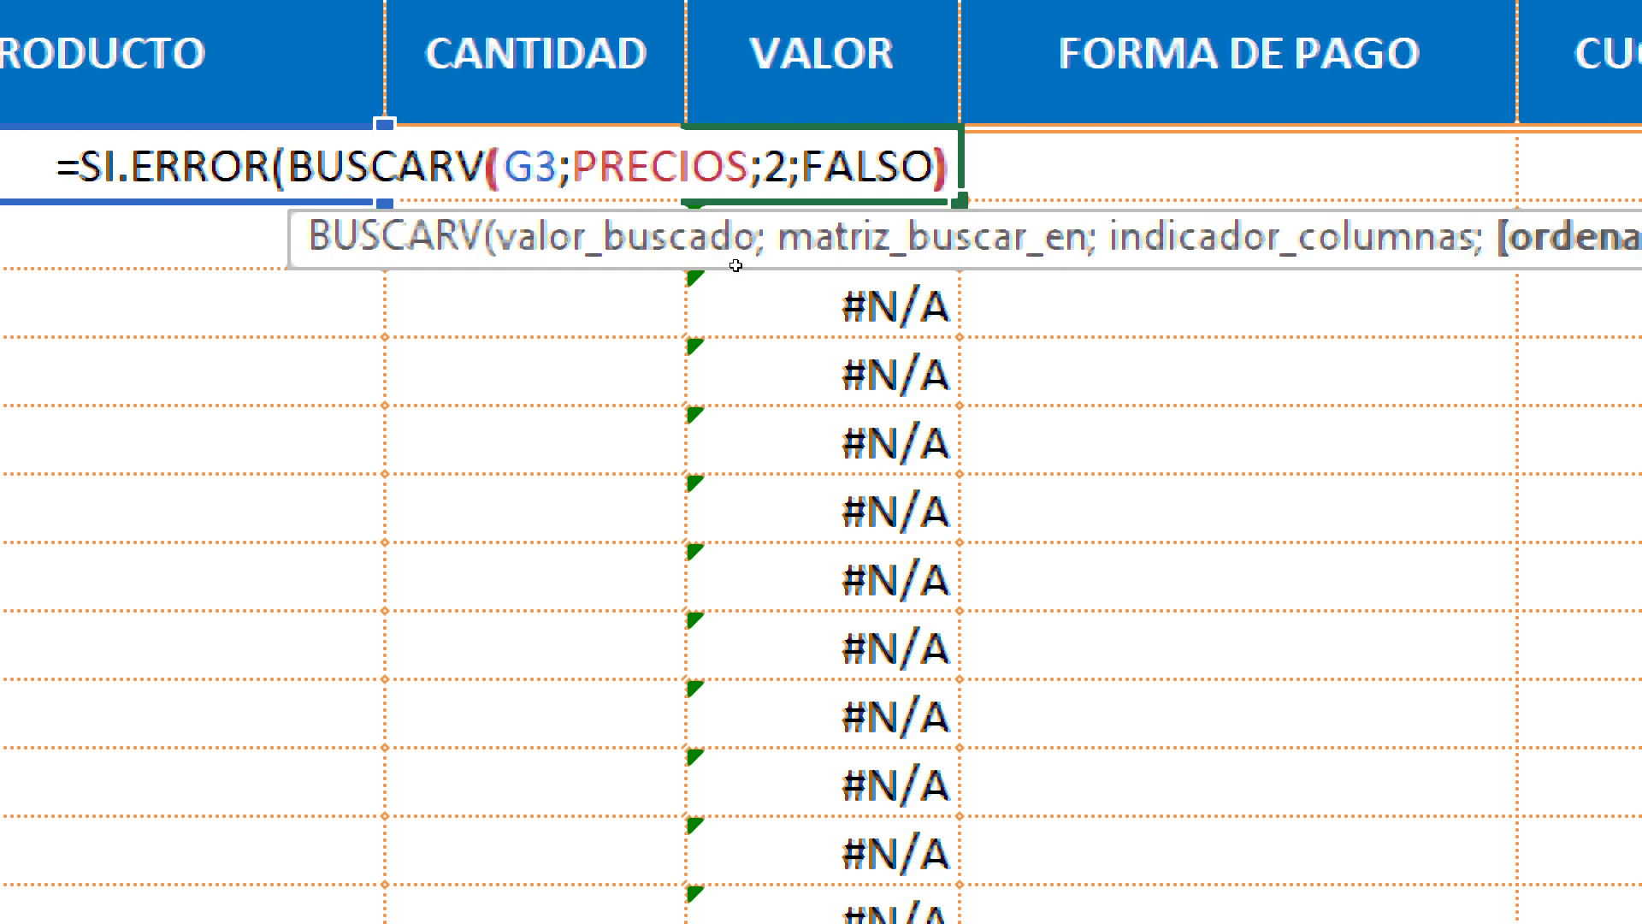
key(Right)
text(;)
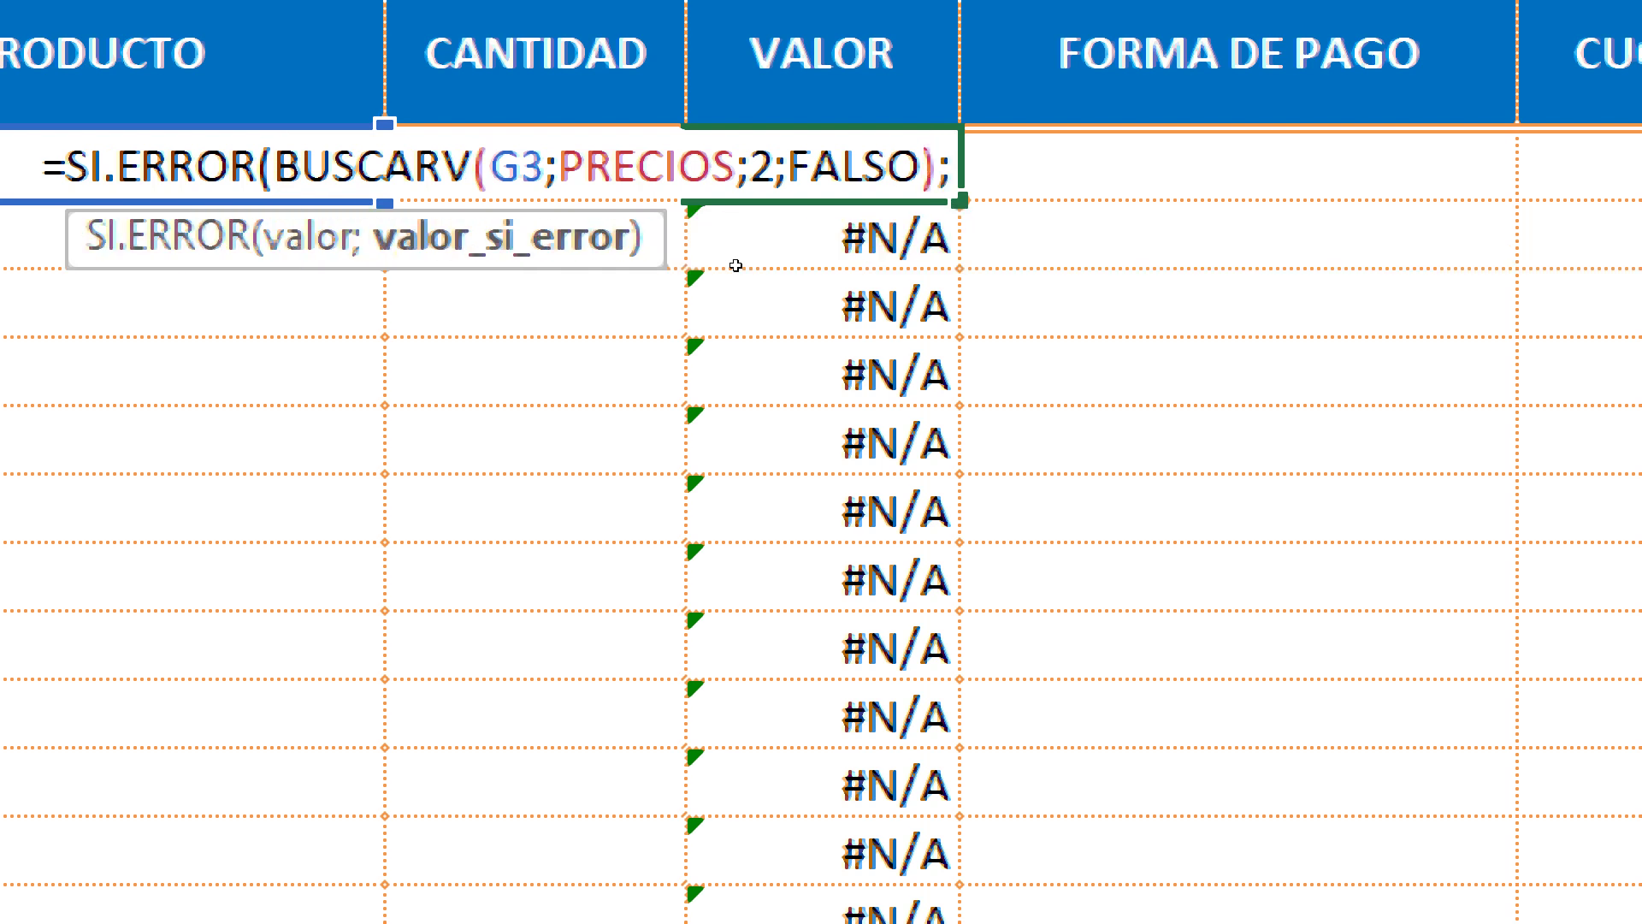
text("")
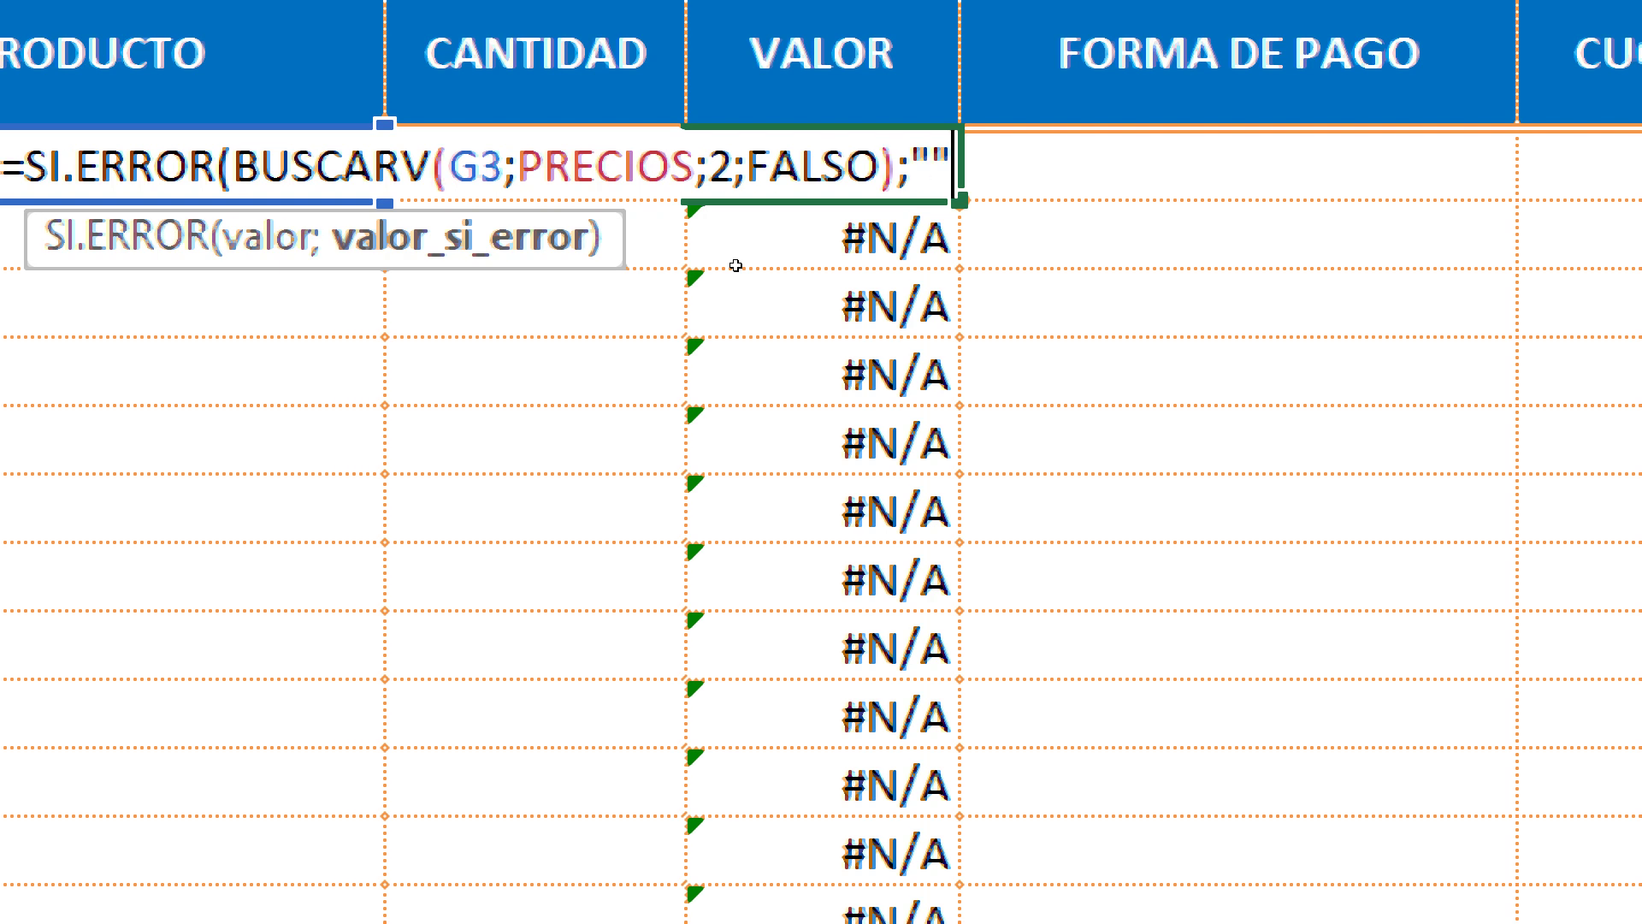
text())
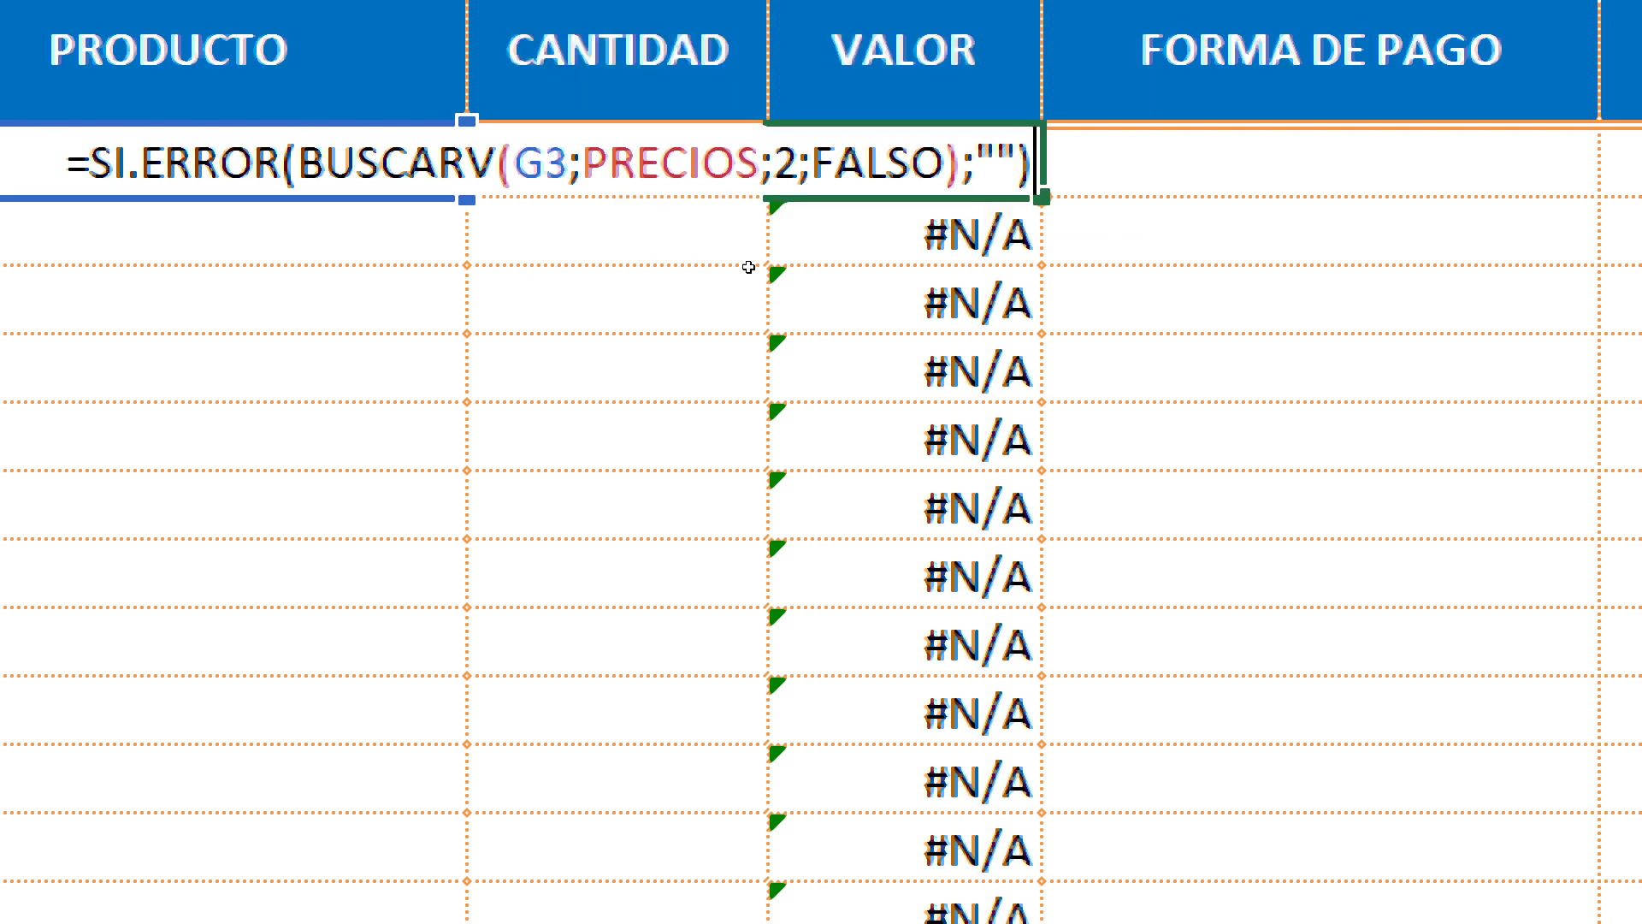
key(Return)
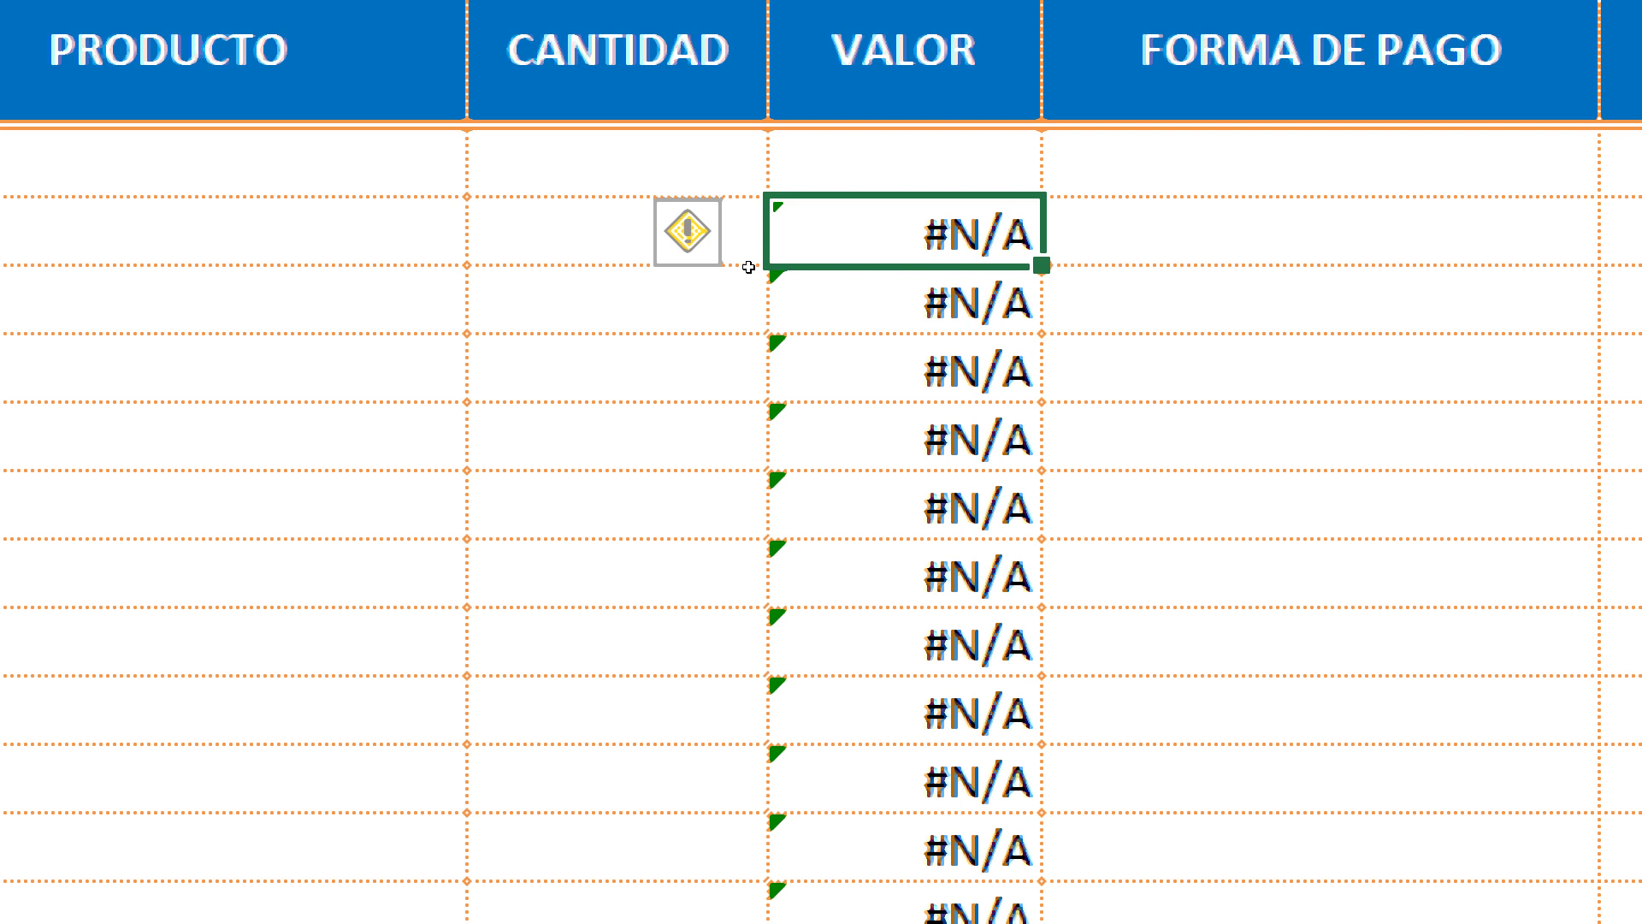
Copy the SI.ERROR formula from I3 down the VALOR column to I17 and select product cell G3
key(Up)
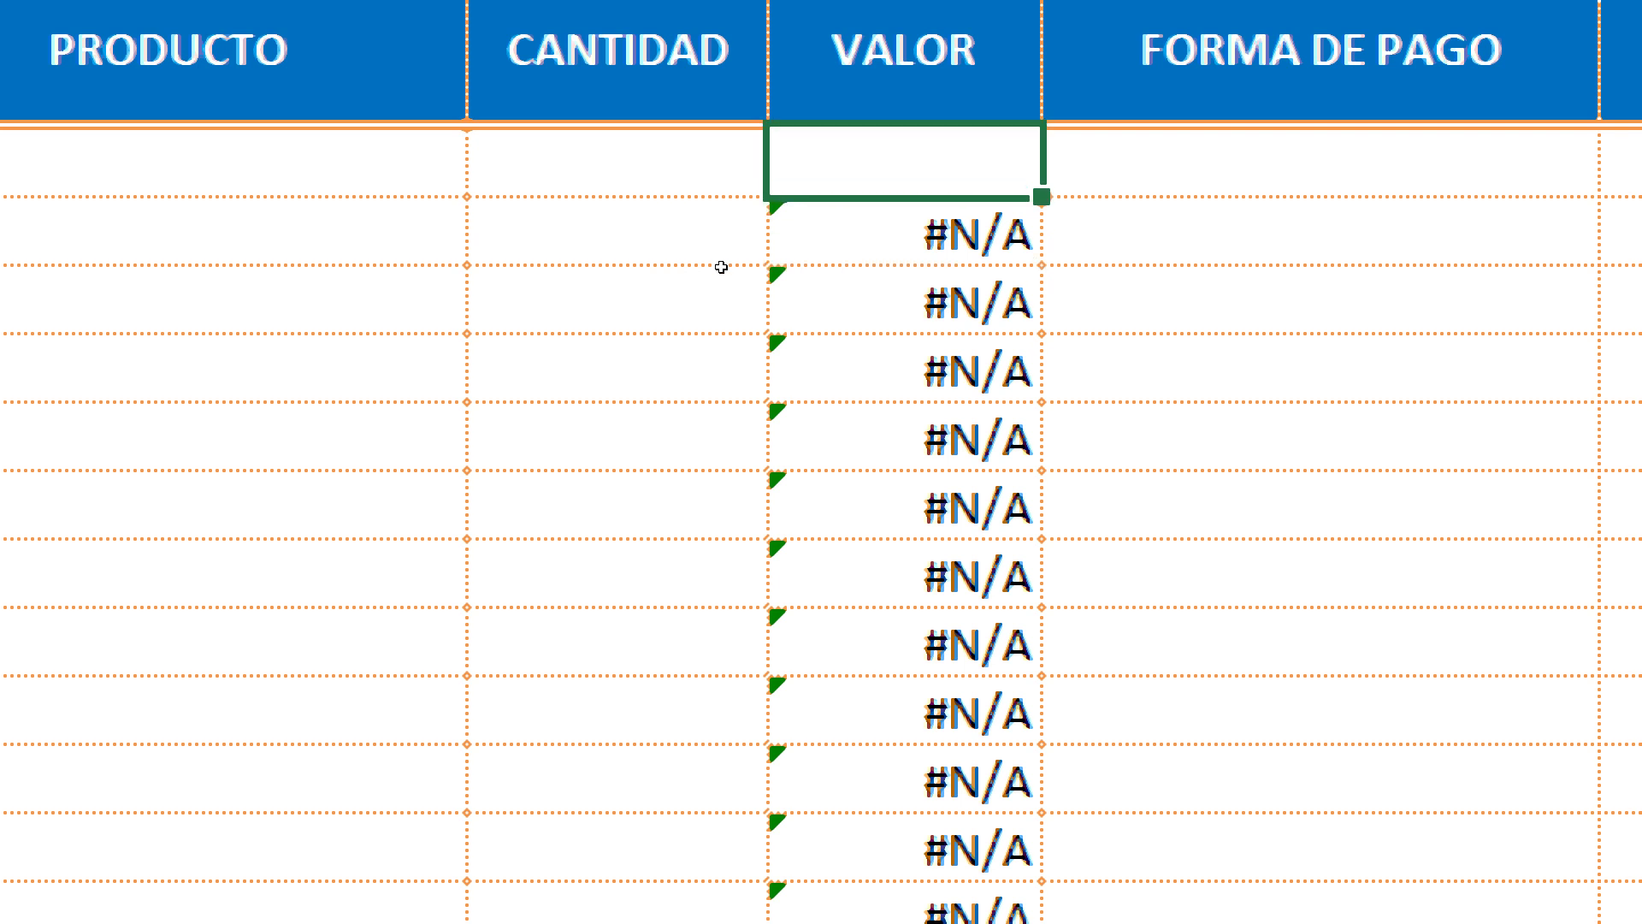
key(ctrl+shift+Down)
key(Delete)
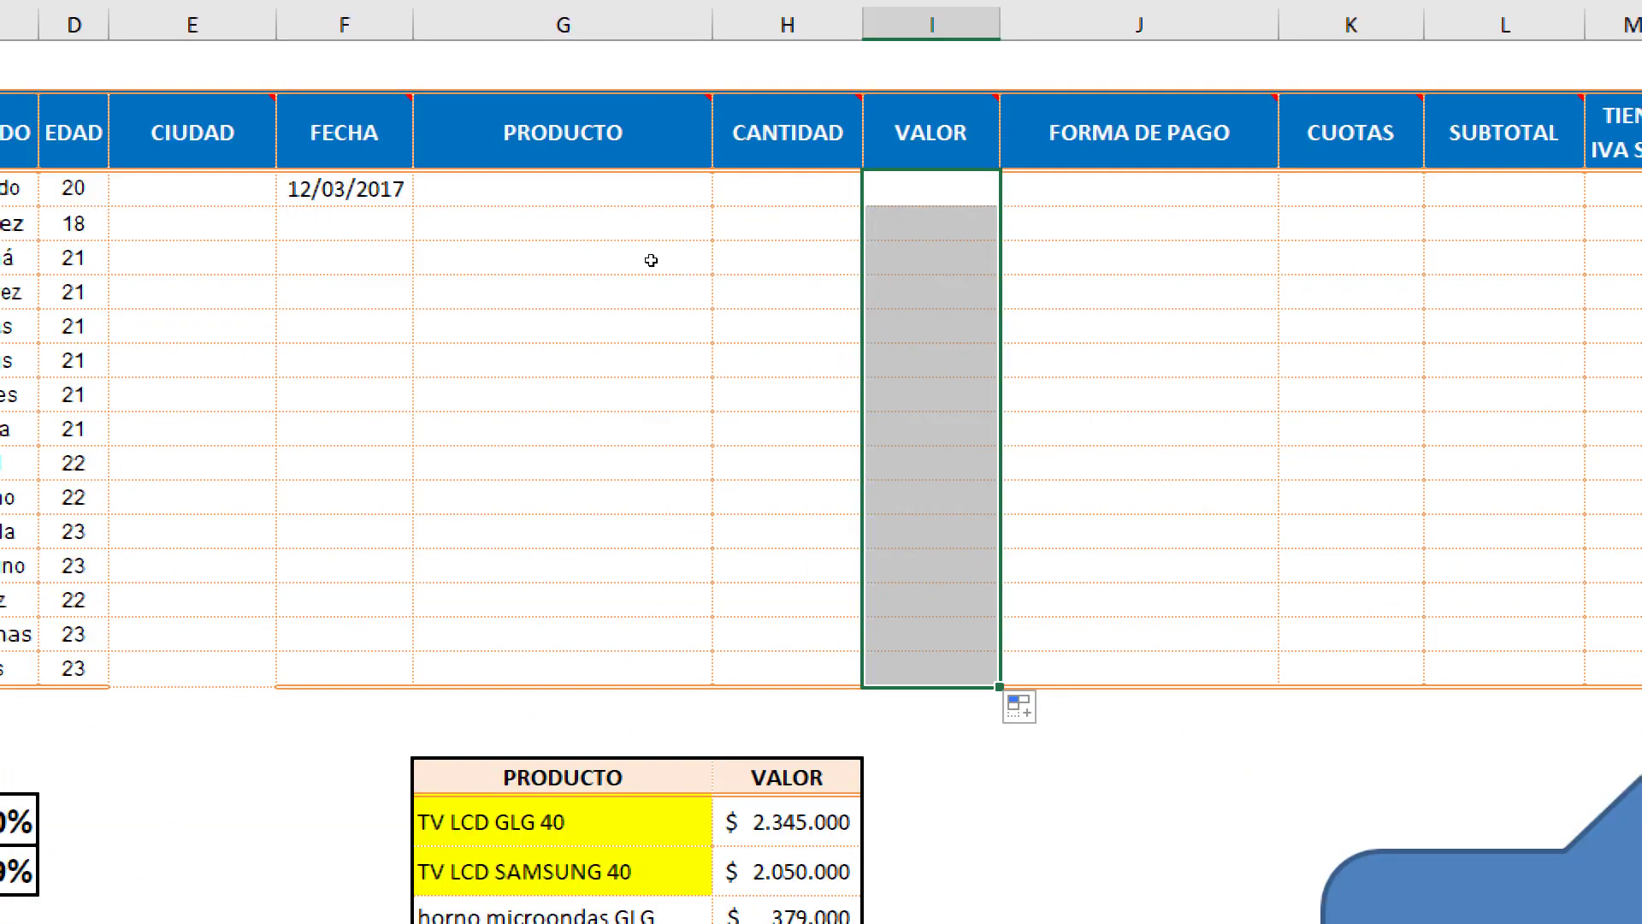
key(Left)
key(Left)
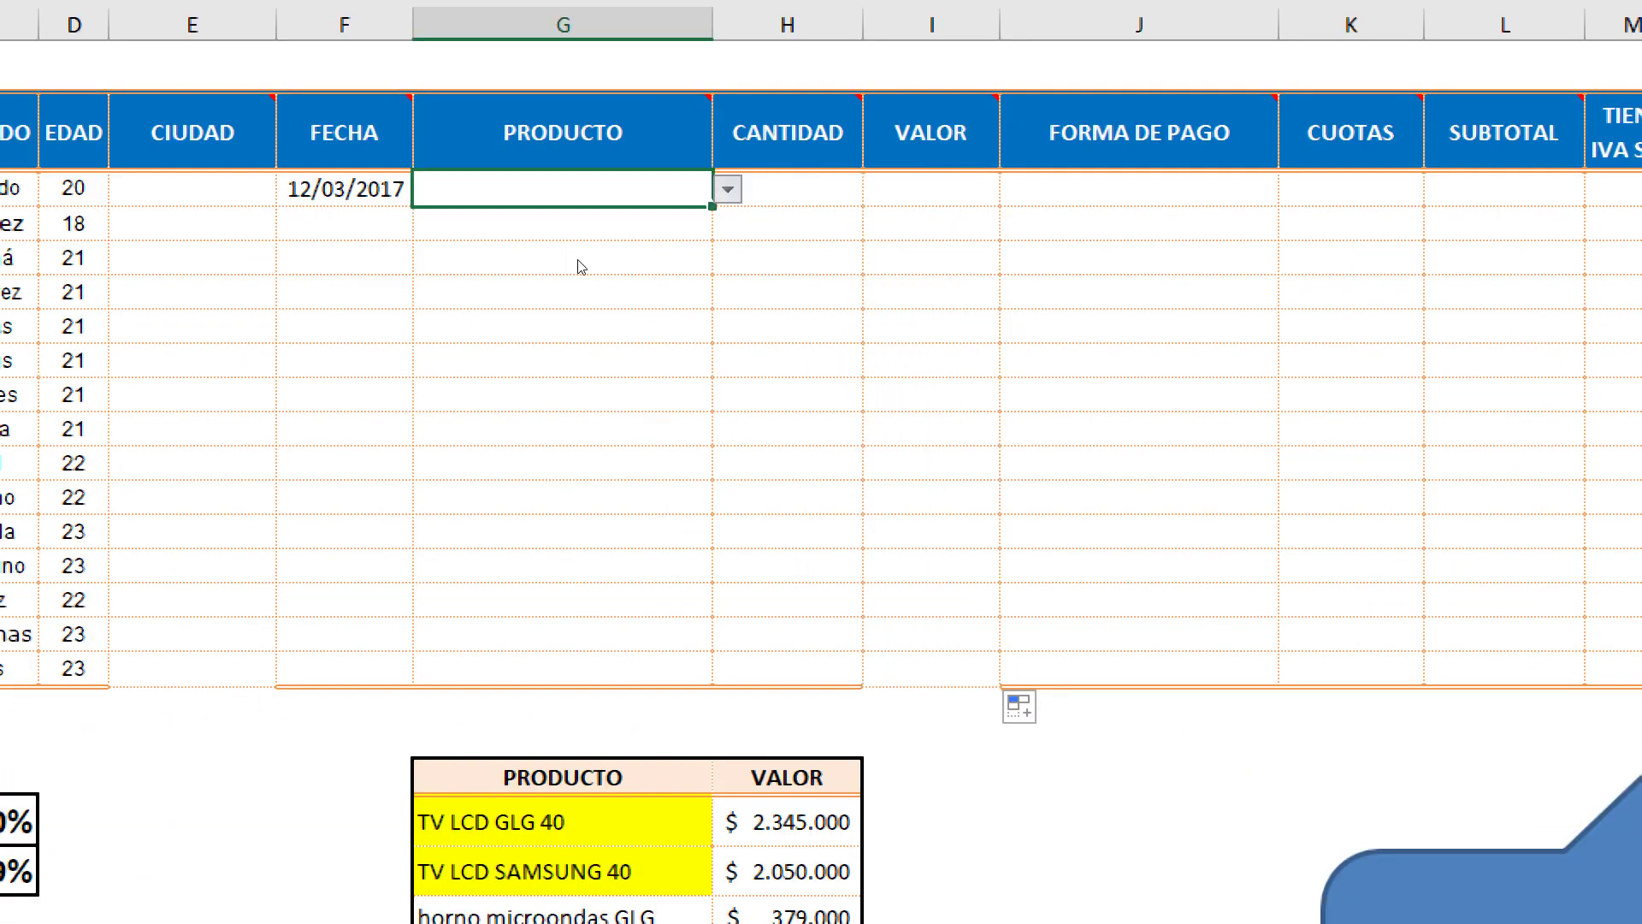
Test the price lookup in G3 with TV LCD SAMSUNG 40, sofá cama and equipo de sonido GLG, and clear the cell
key(alt+Down)
key(Down)
key(Return)
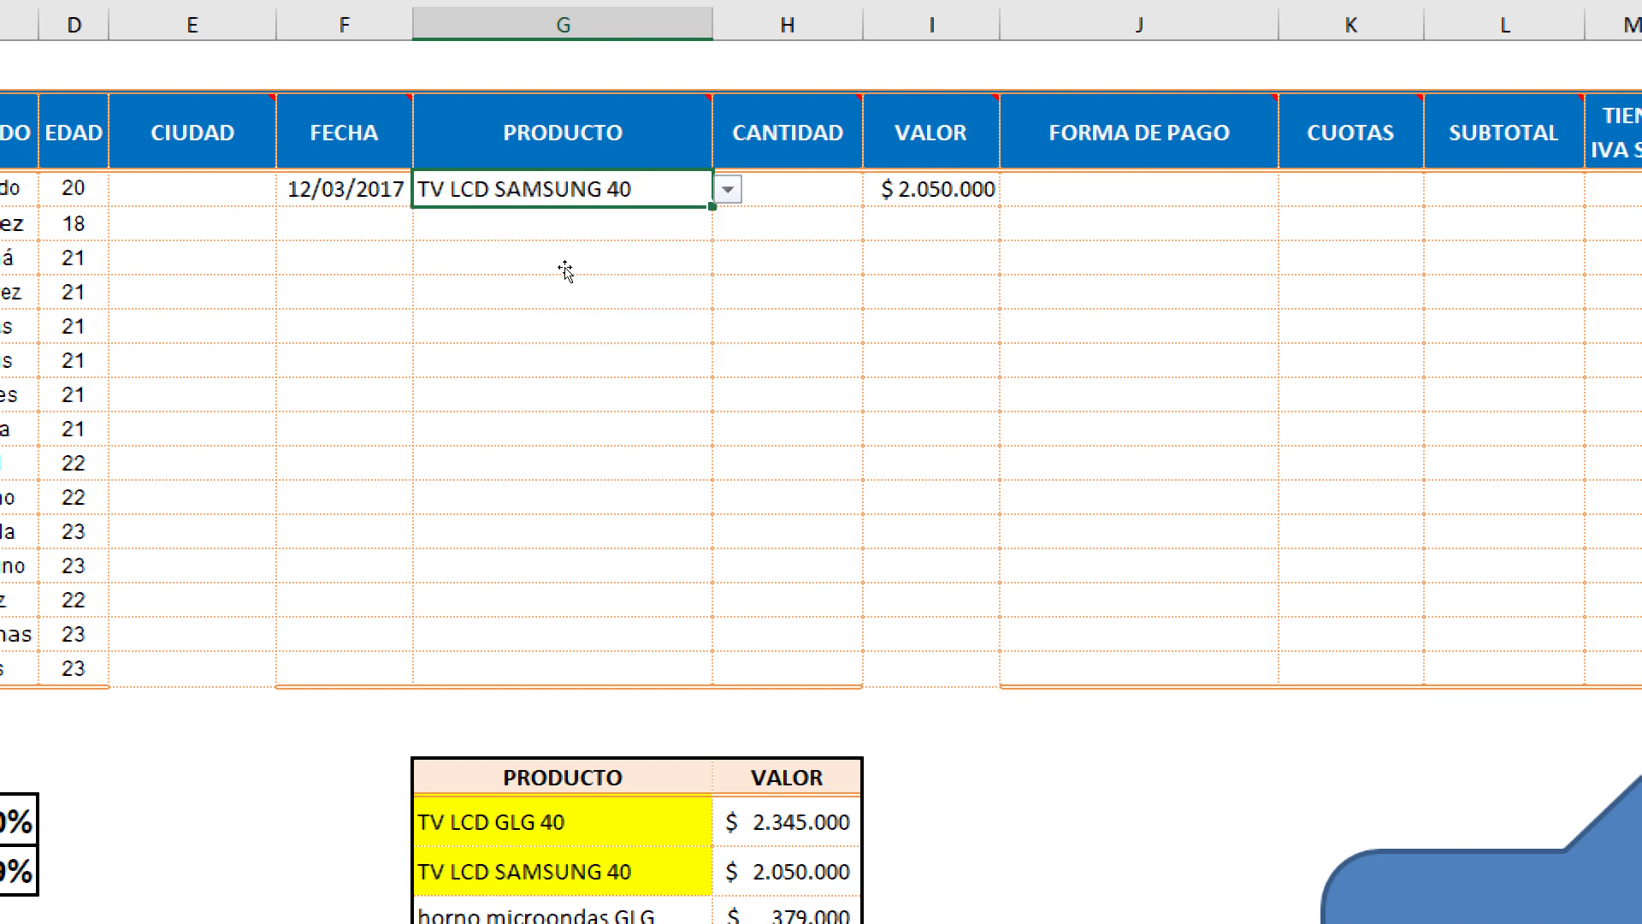
key(alt+Down)
key(Down)
key(Down)
click(527, 331)
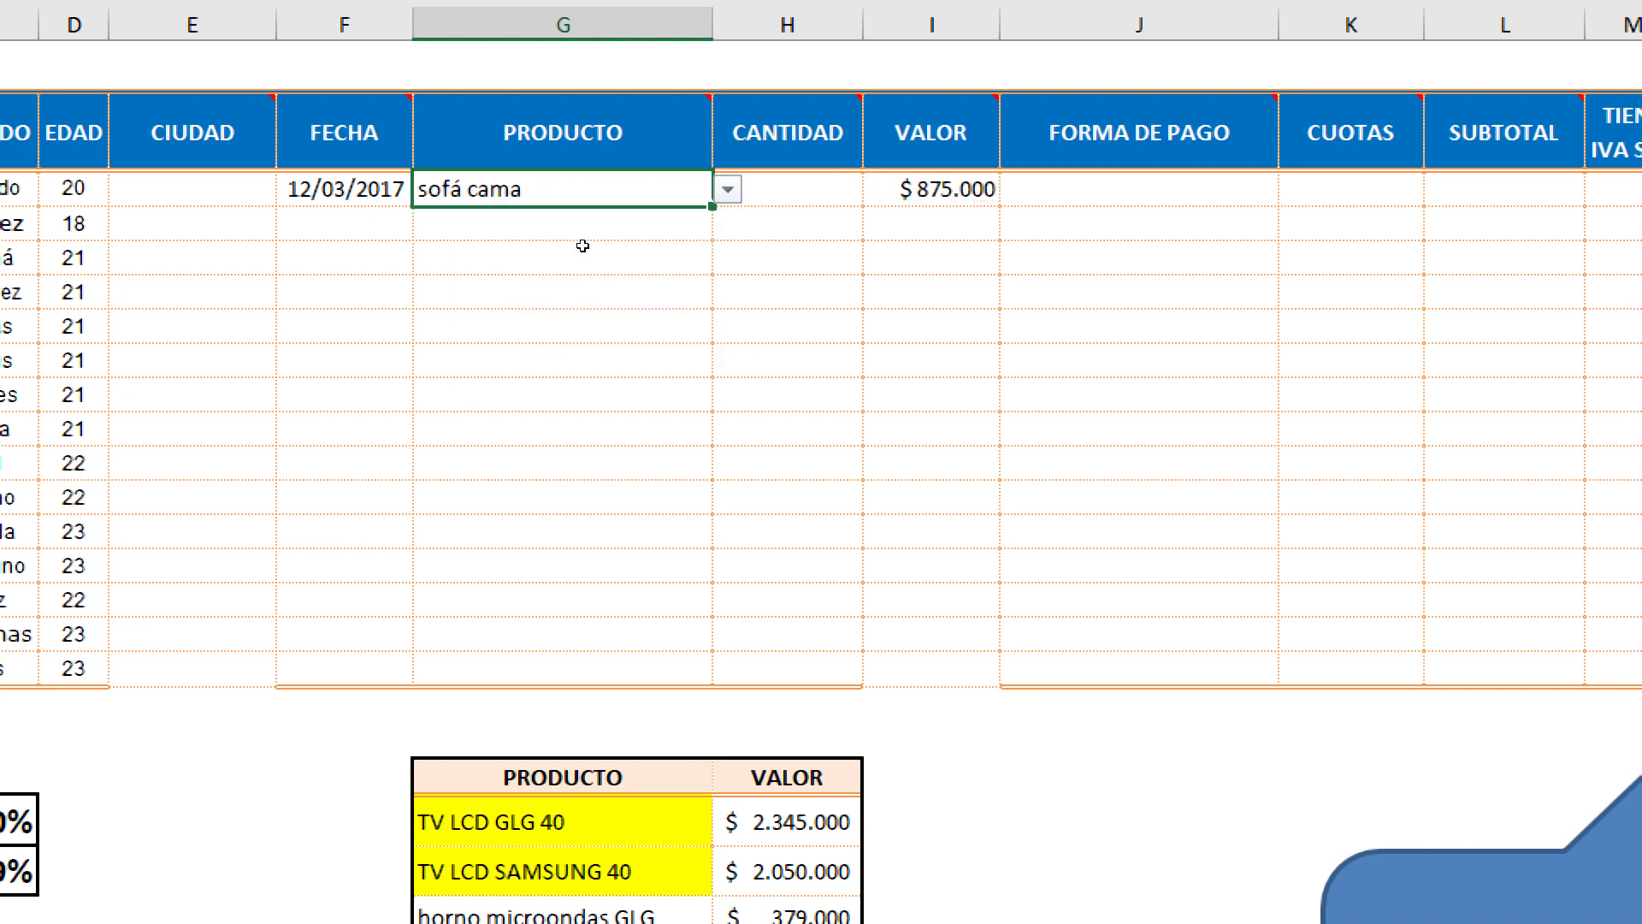
key(alt+Down)
click(496, 369)
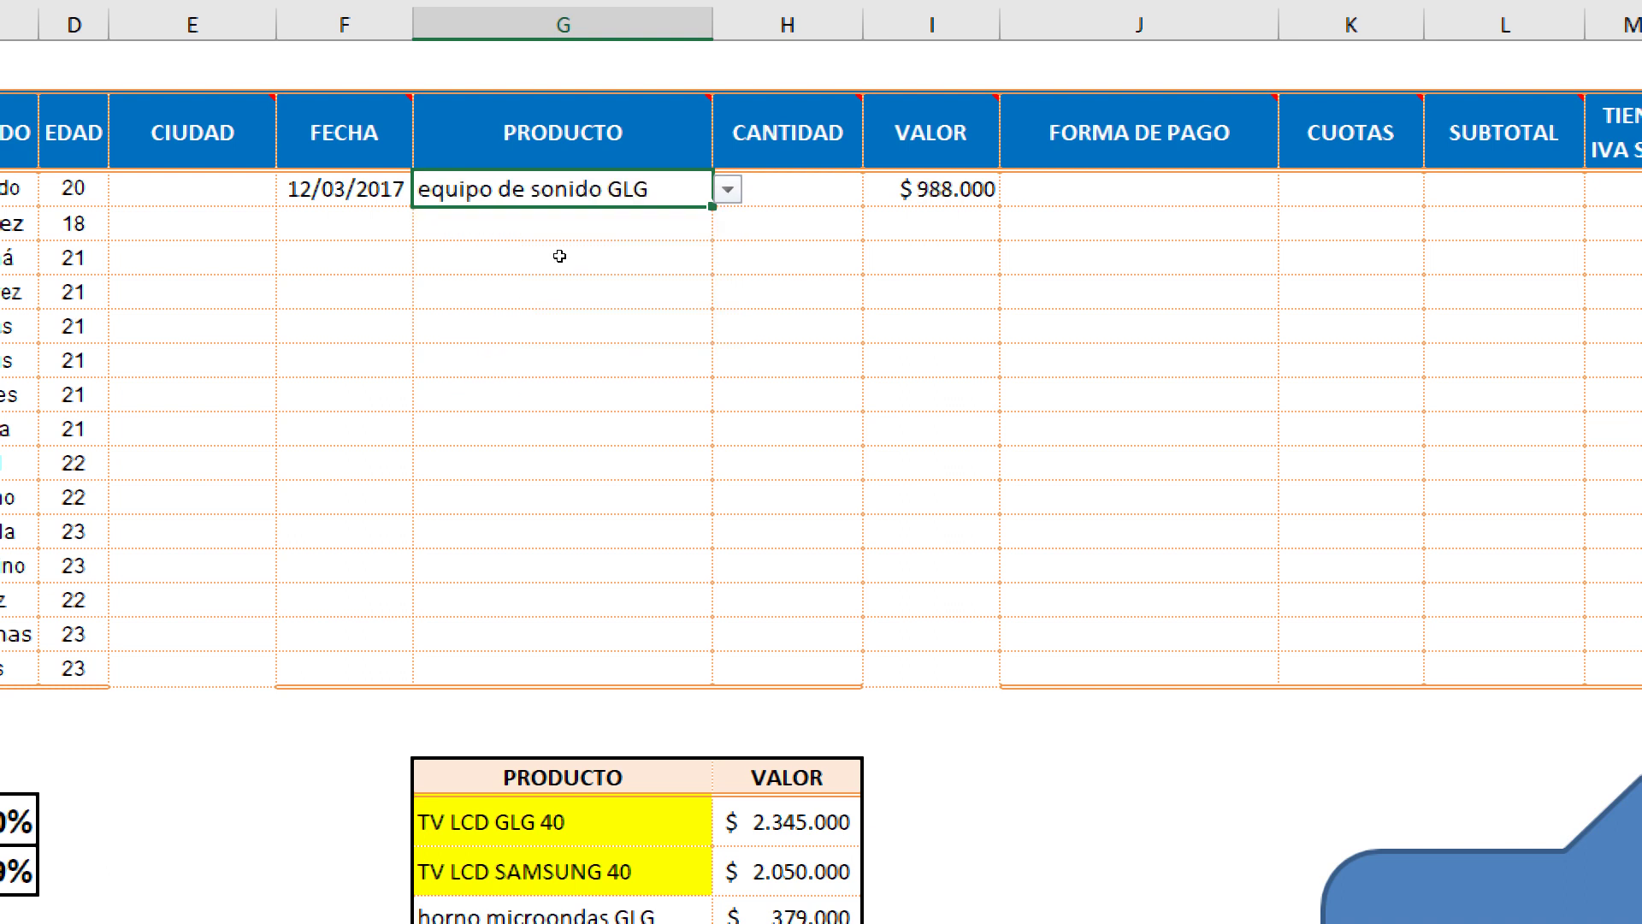
key(Delete)
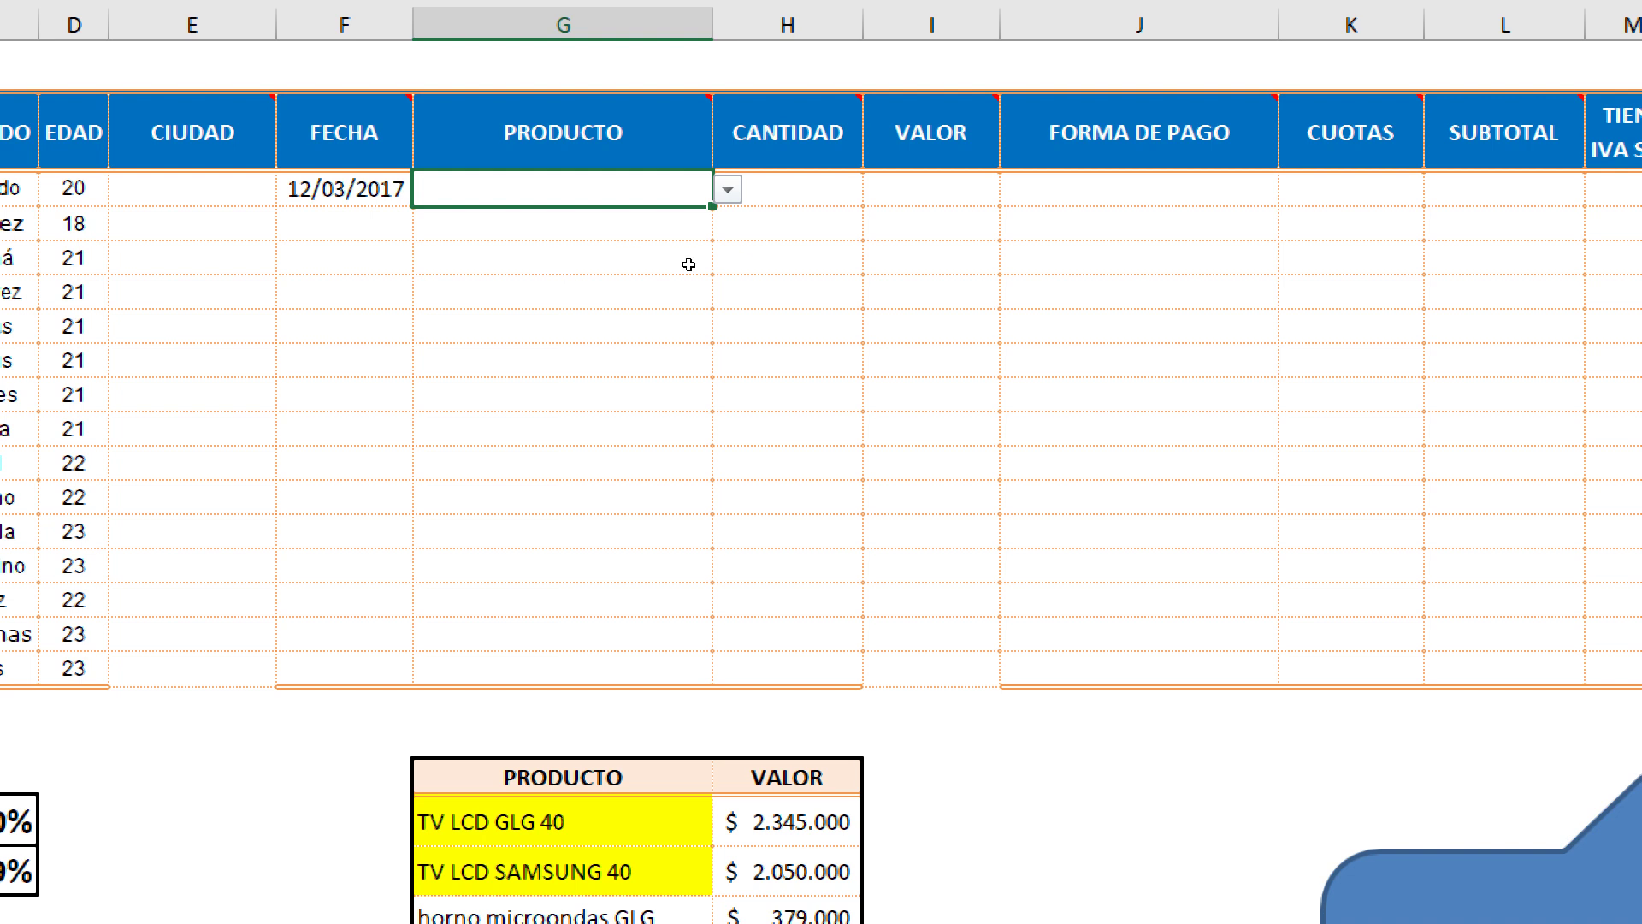
Open the VALOR lookup formula in I3 to inspect it
key(Right)
key(Right)
key(F2)
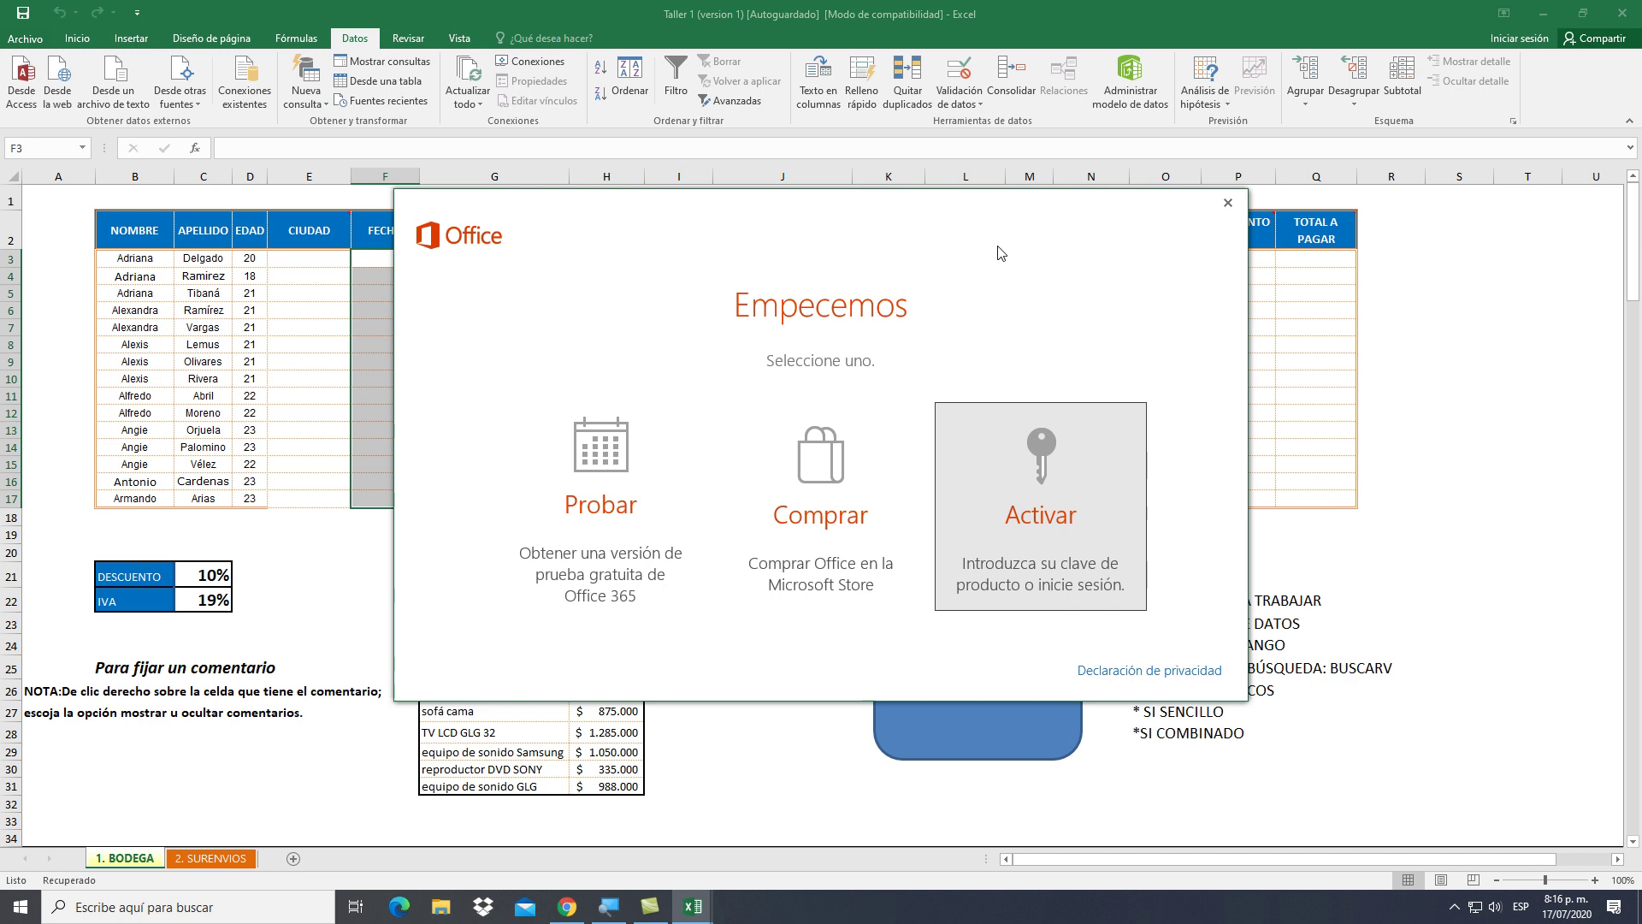
Dismiss the Office activation window and keep the PRODUCTO header's comment permanently displayed
click(1228, 203)
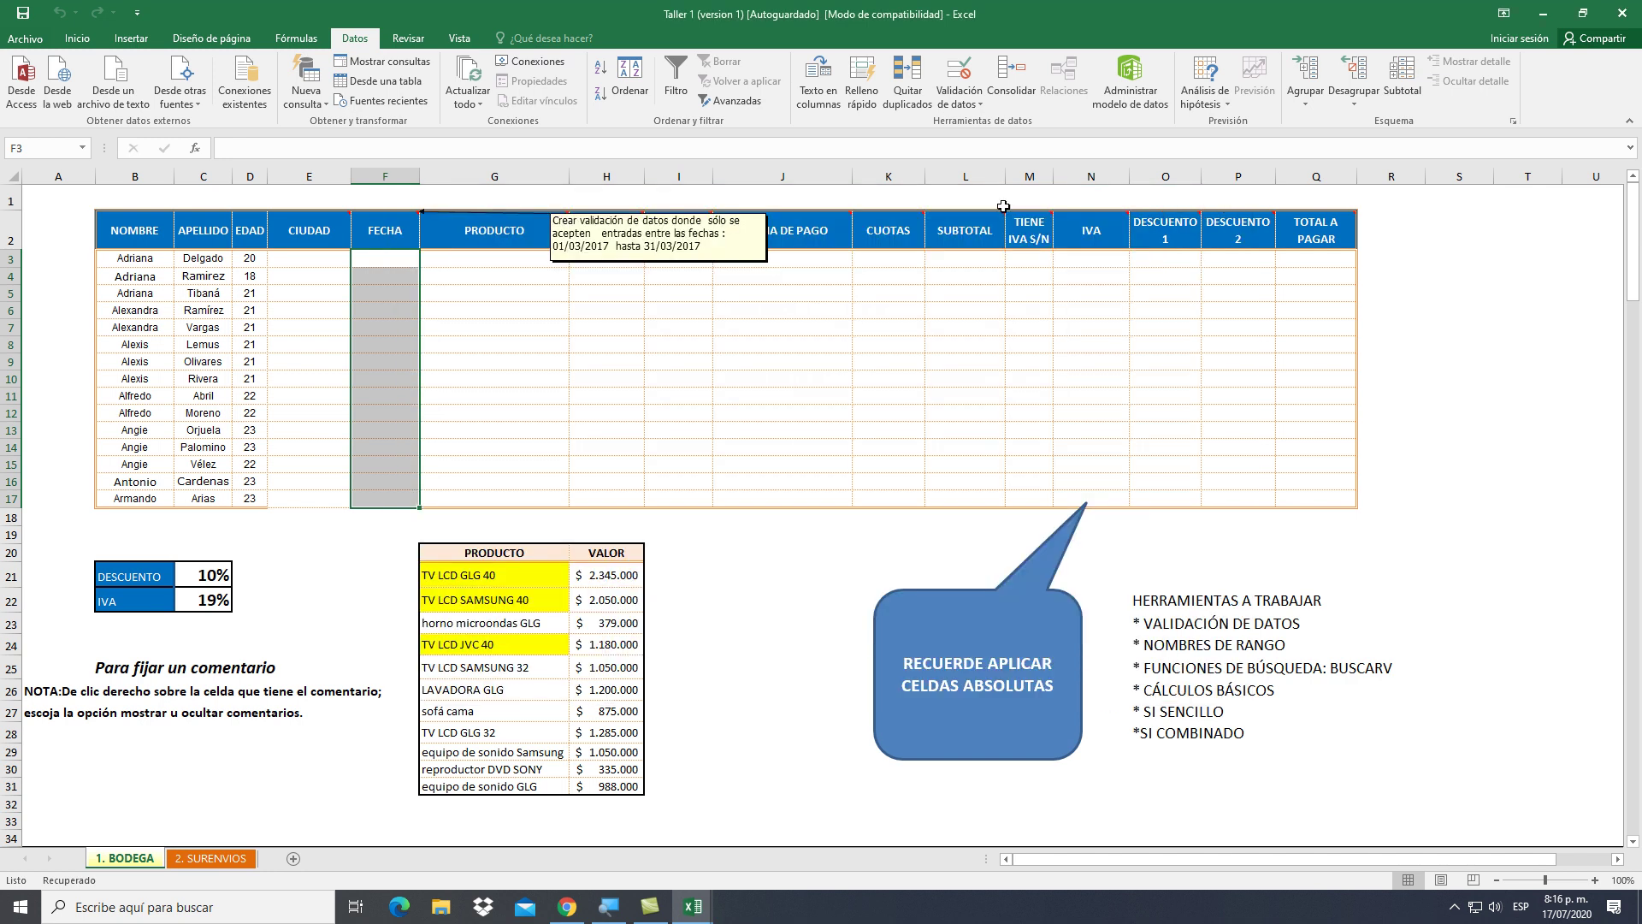
click(517, 260)
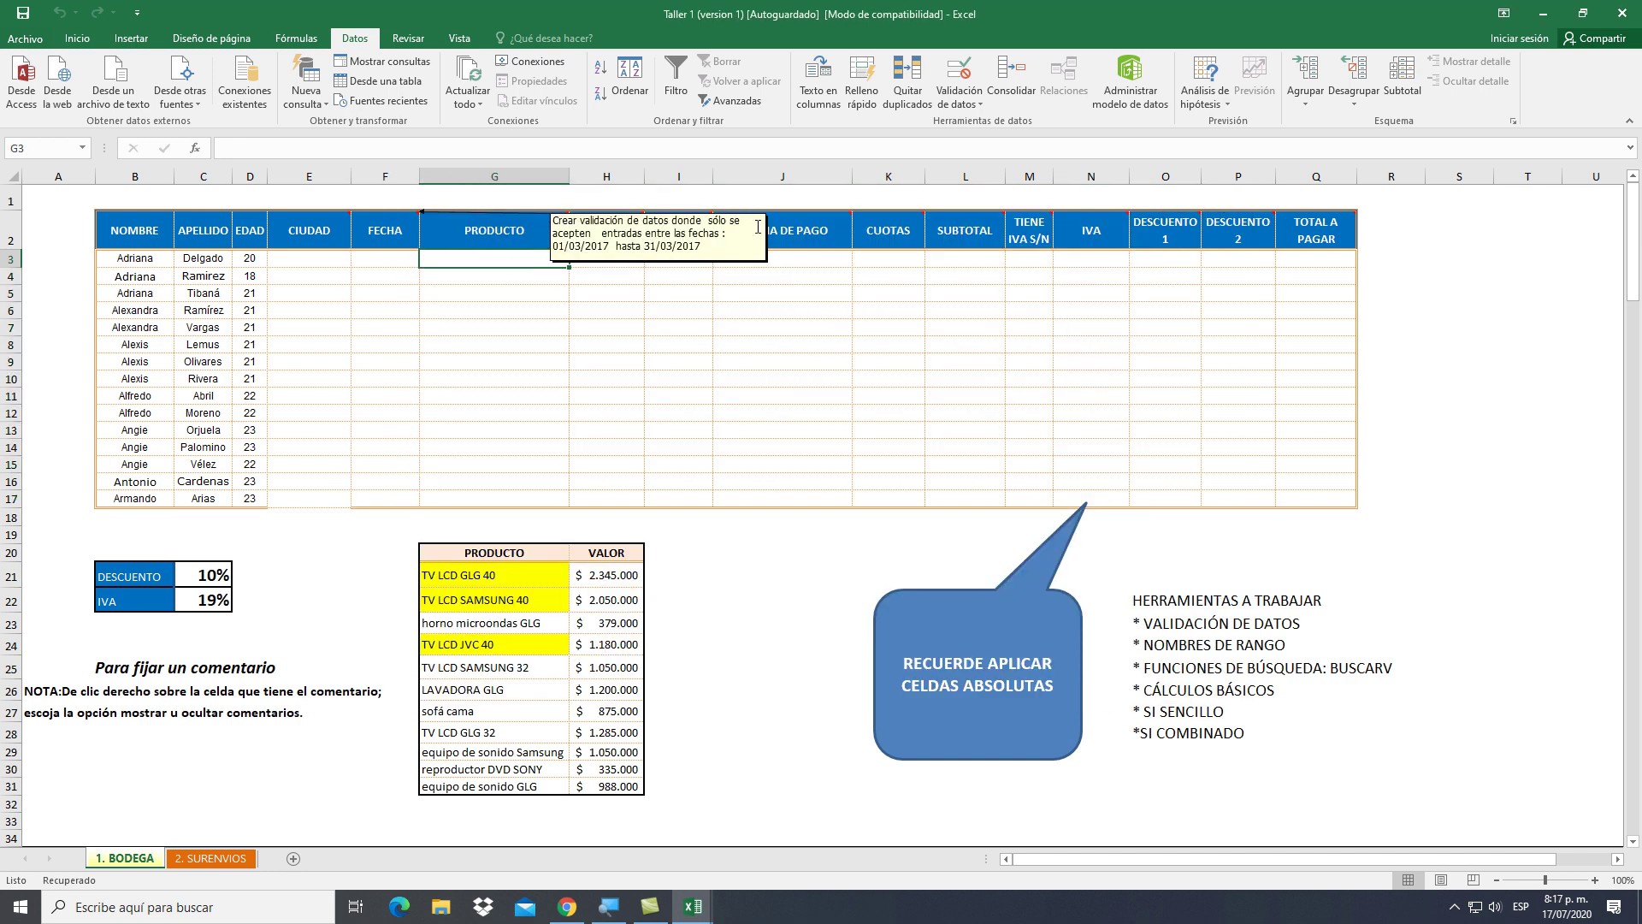
right_click(503, 238)
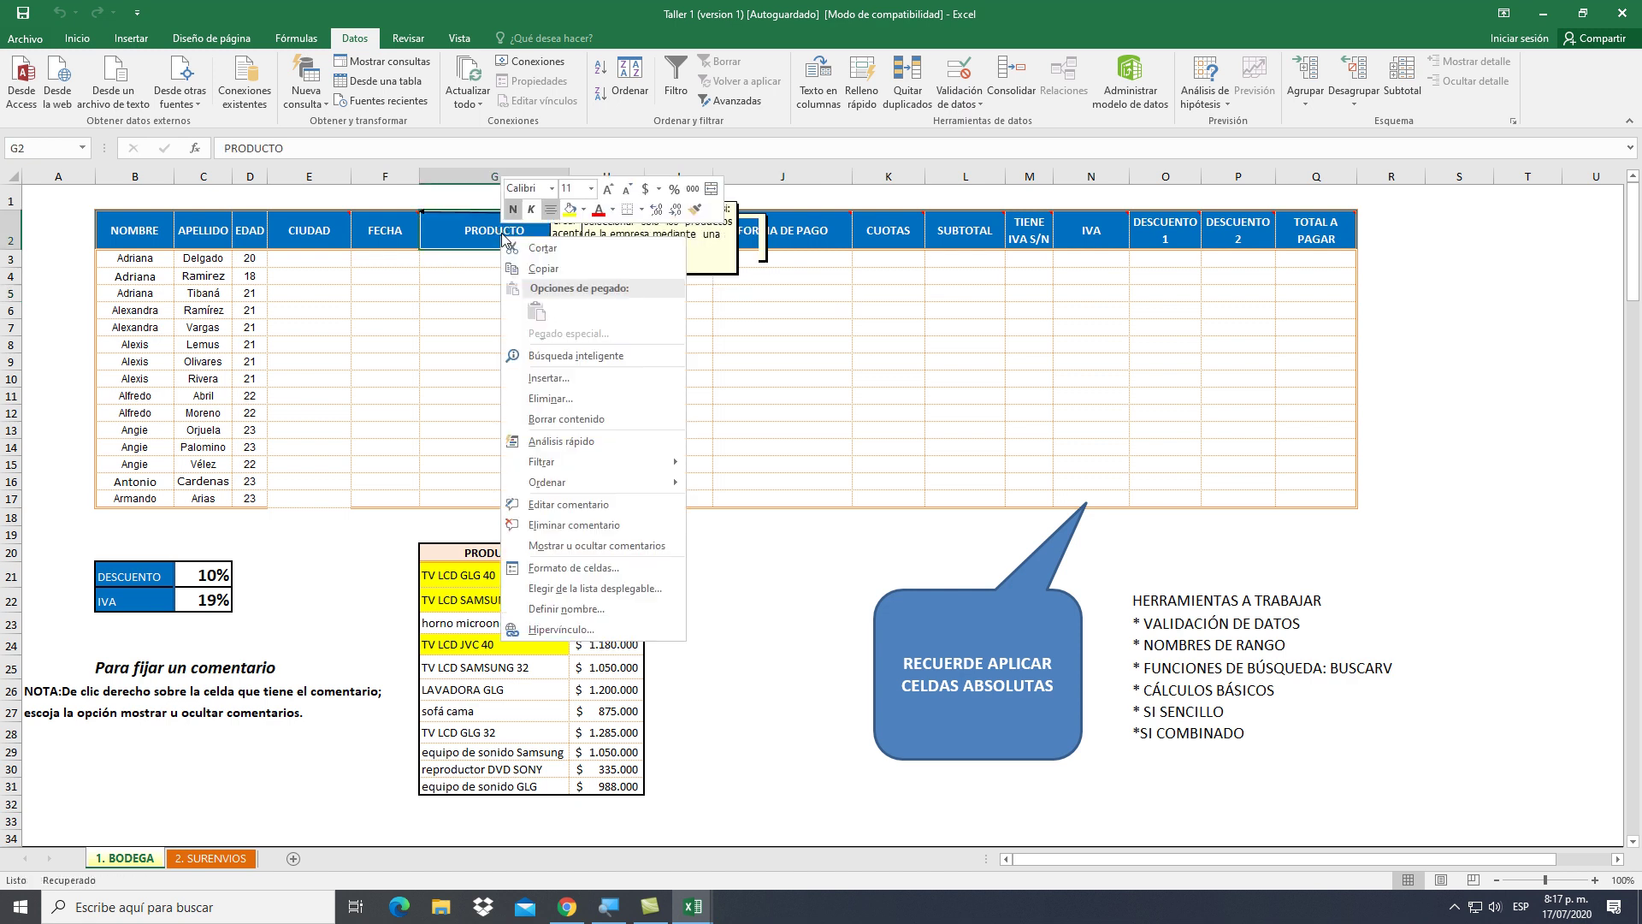
click(588, 545)
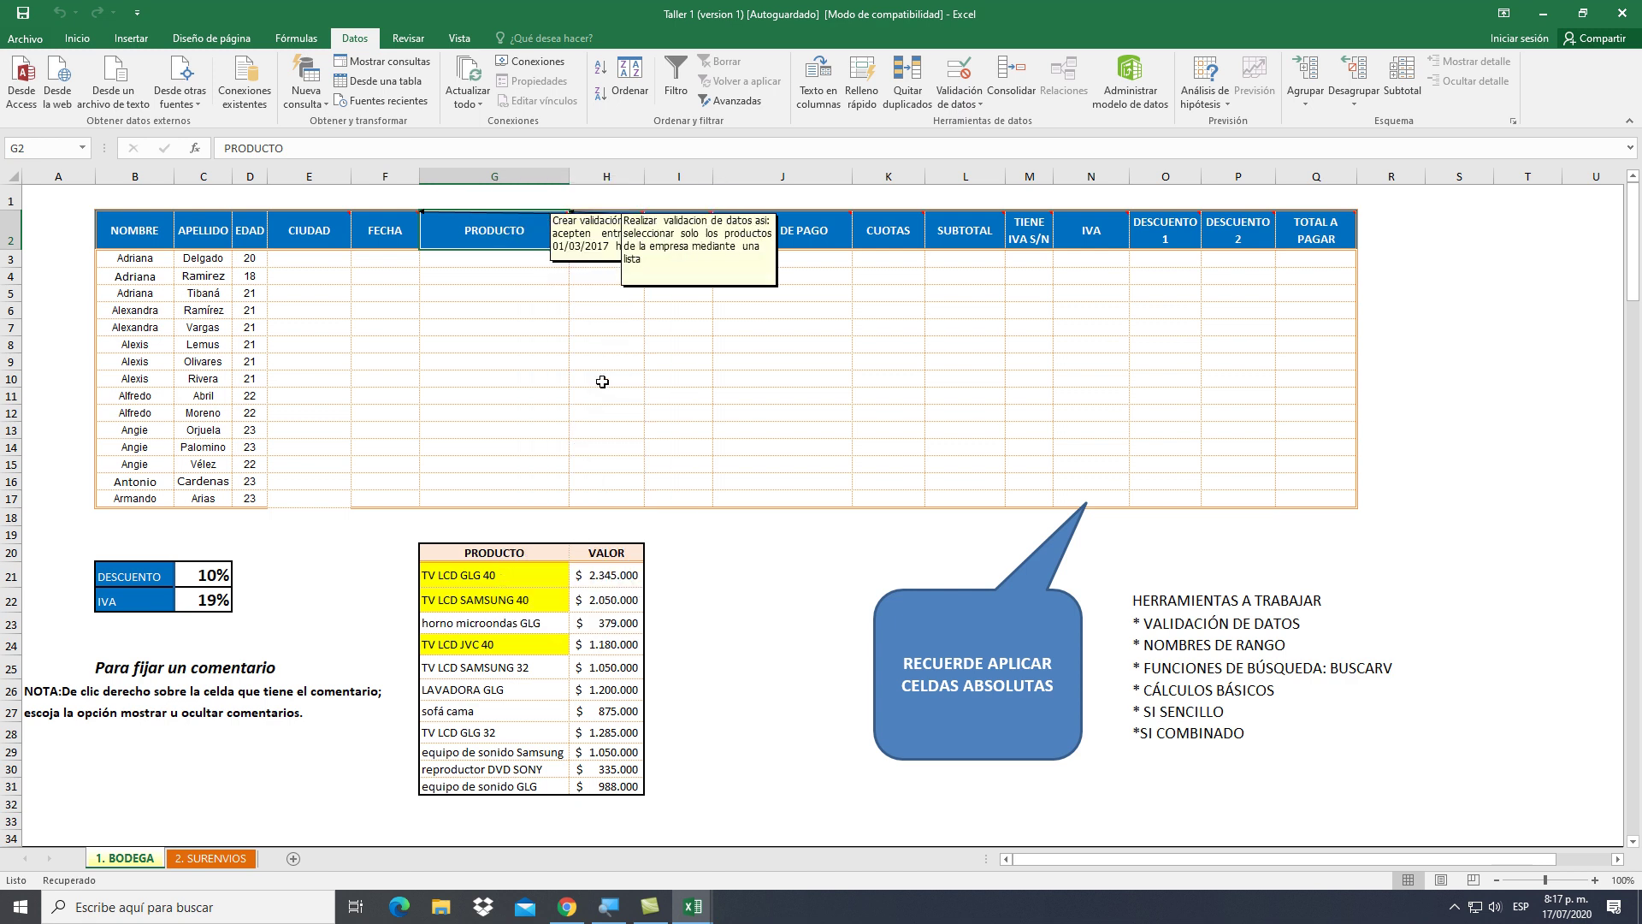
click(325, 273)
click(325, 259)
click(364, 259)
click(342, 260)
click(359, 258)
click(393, 254)
click(402, 256)
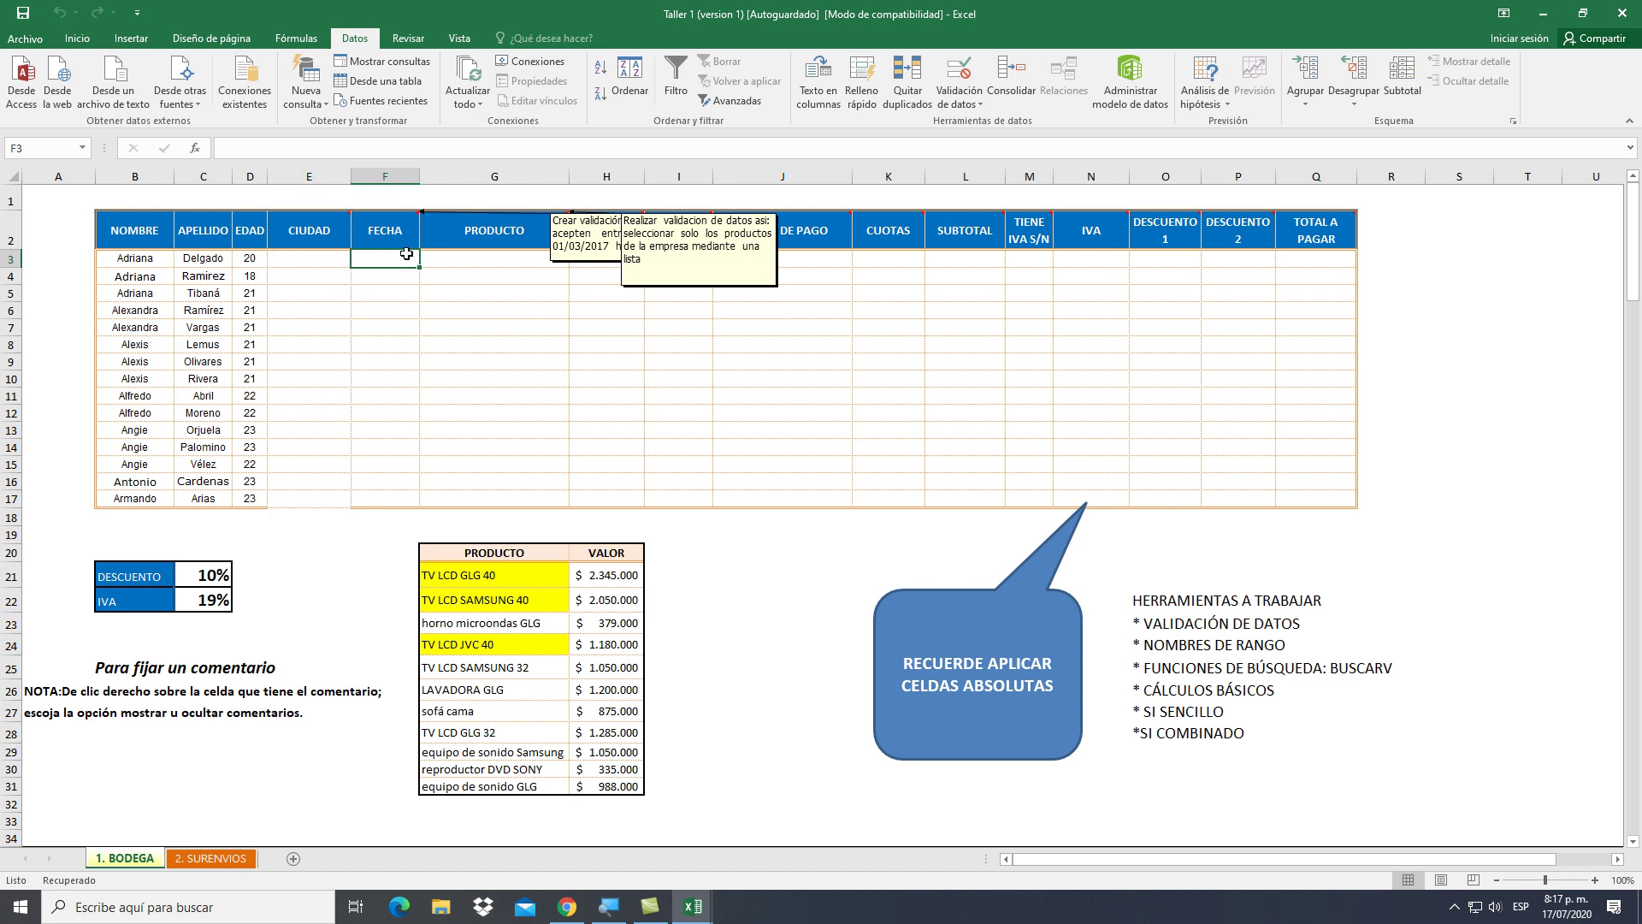
click(459, 260)
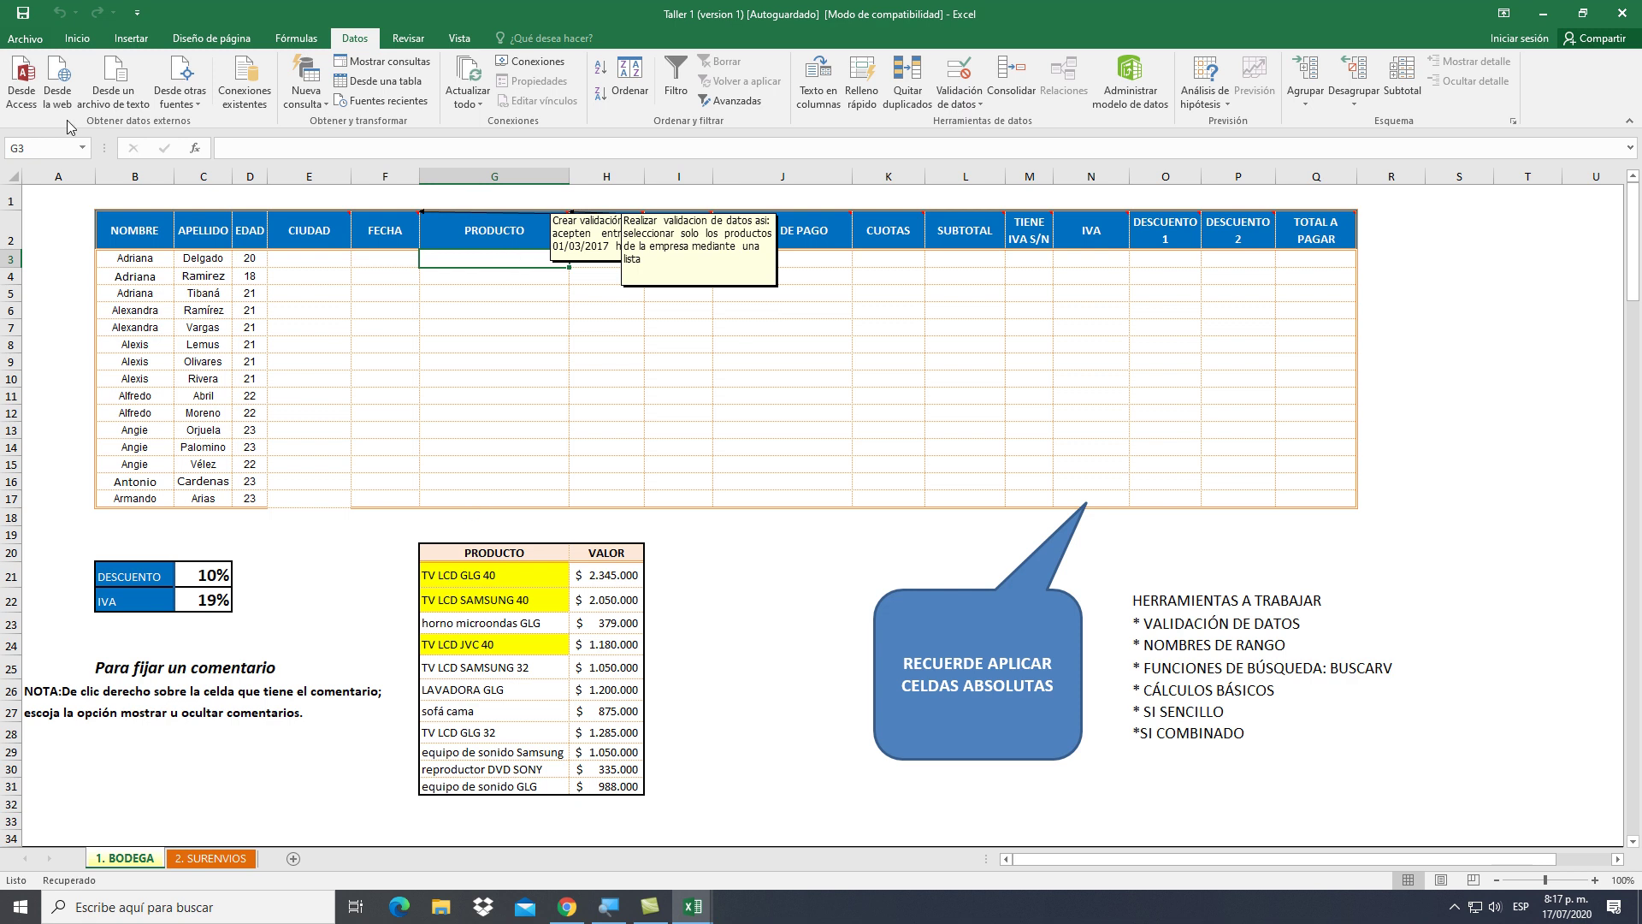
Name the product list range G21:G31 PRODUCTO
click(90, 149)
drag(458, 575, 511, 786)
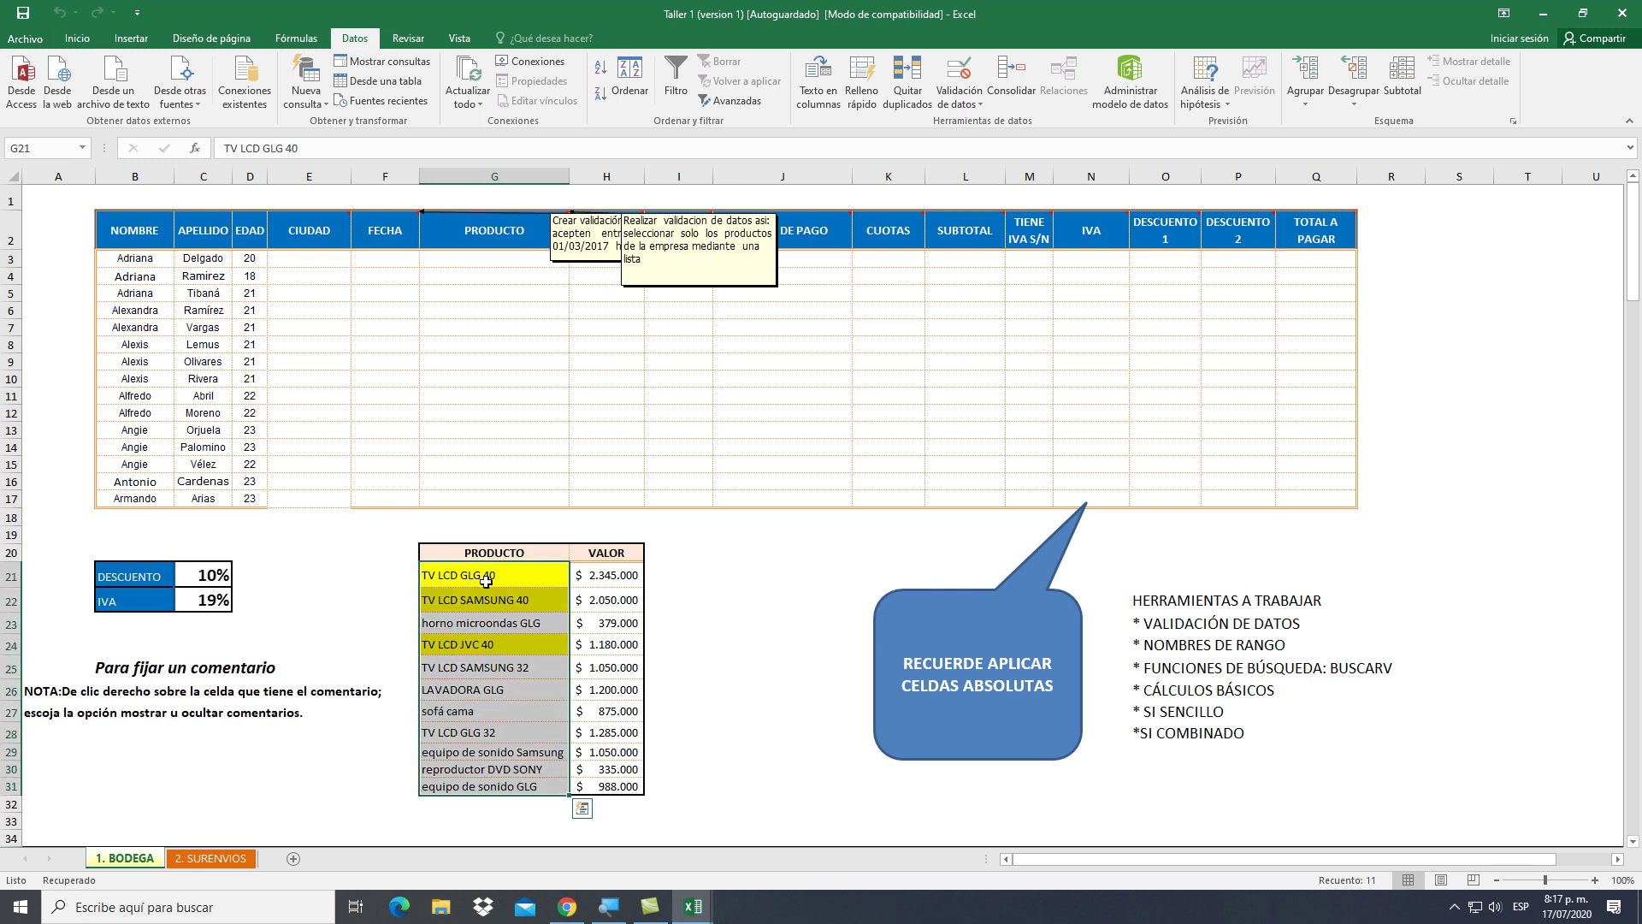
click(22, 148)
text(PRODUCTO)
key(Return)
Name the product and price range G21:H31 PRECIOS
drag(530, 581, 579, 785)
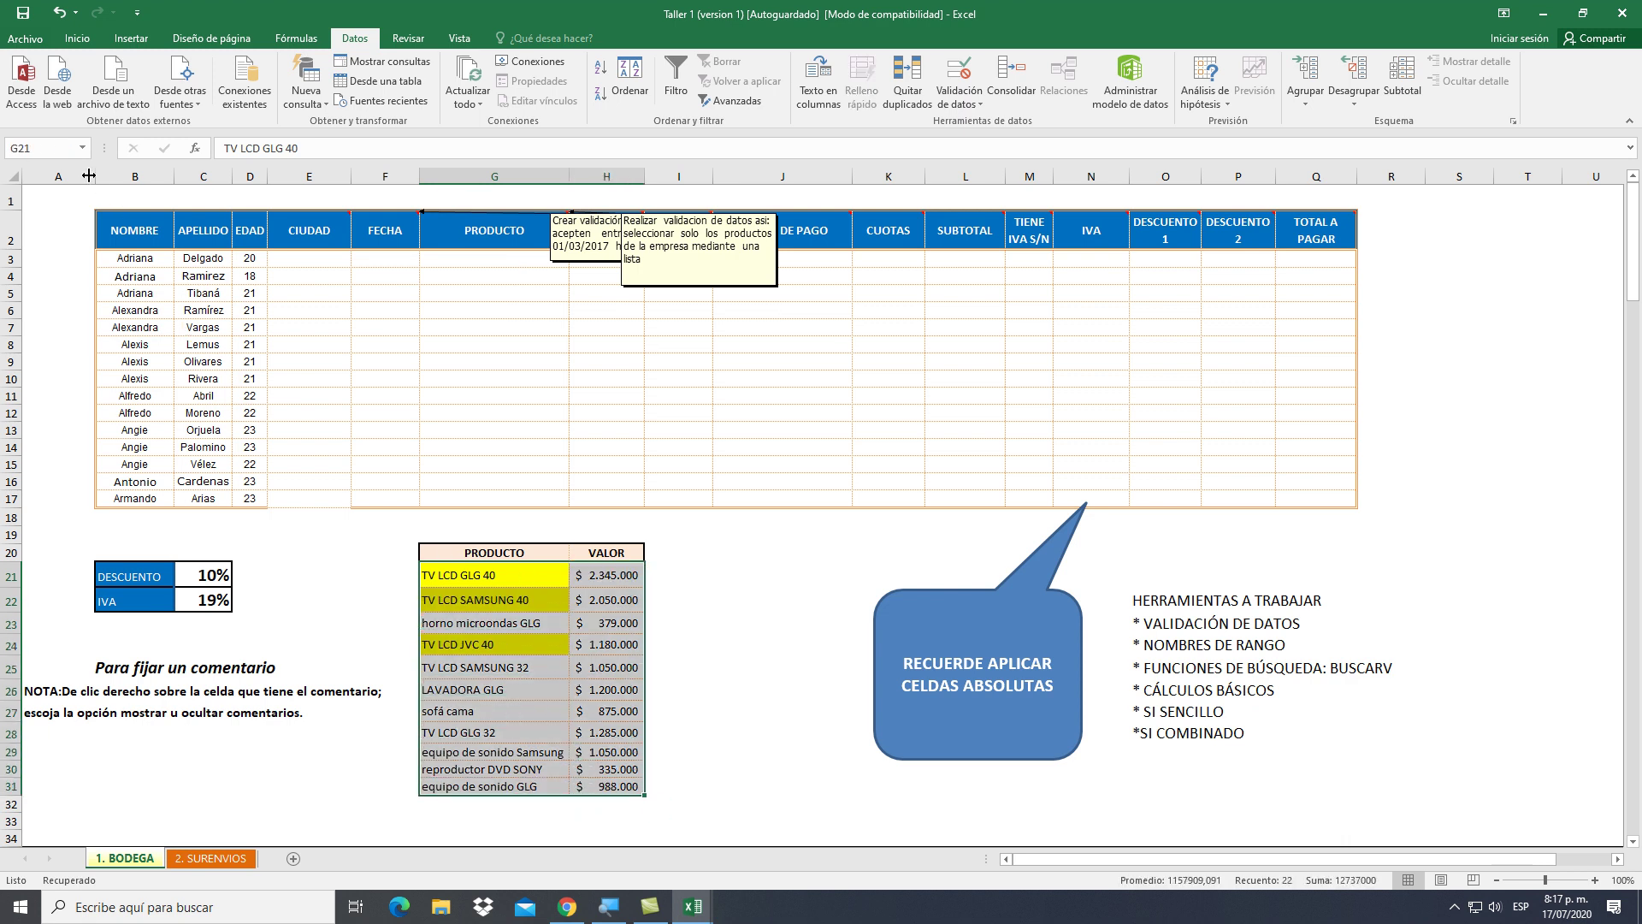
click(64, 149)
text(PRECIOS)
key(Return)
Enter the date 5/03/2017 in FECHA cell F3 and select product cell G3
click(382, 256)
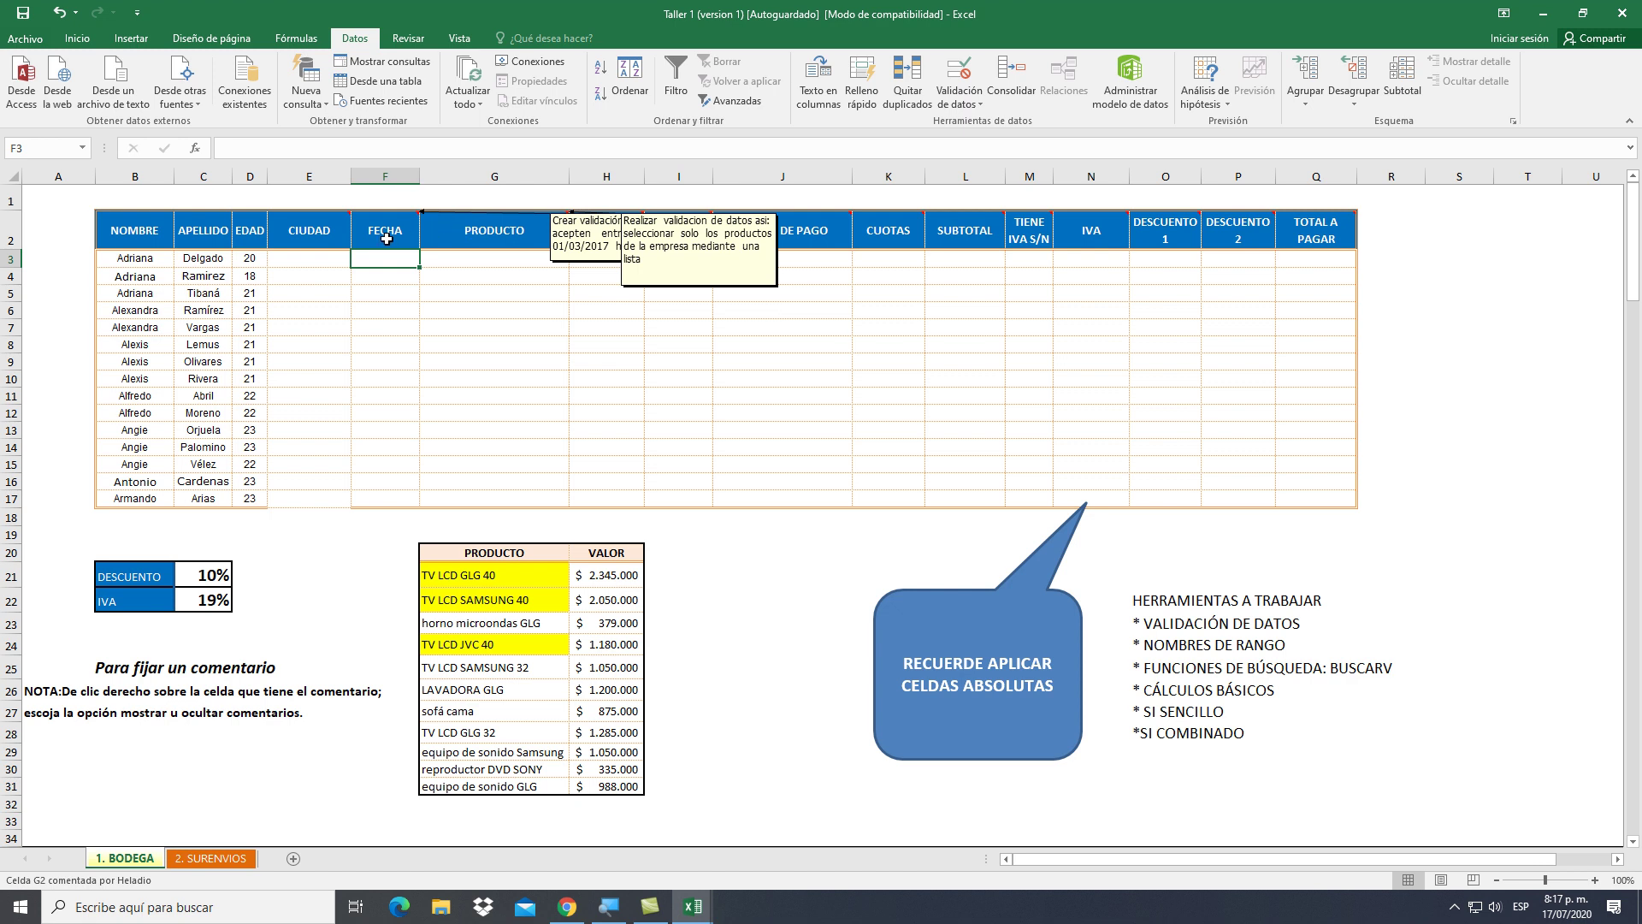
mouse_move(402, 235)
text(05/0)
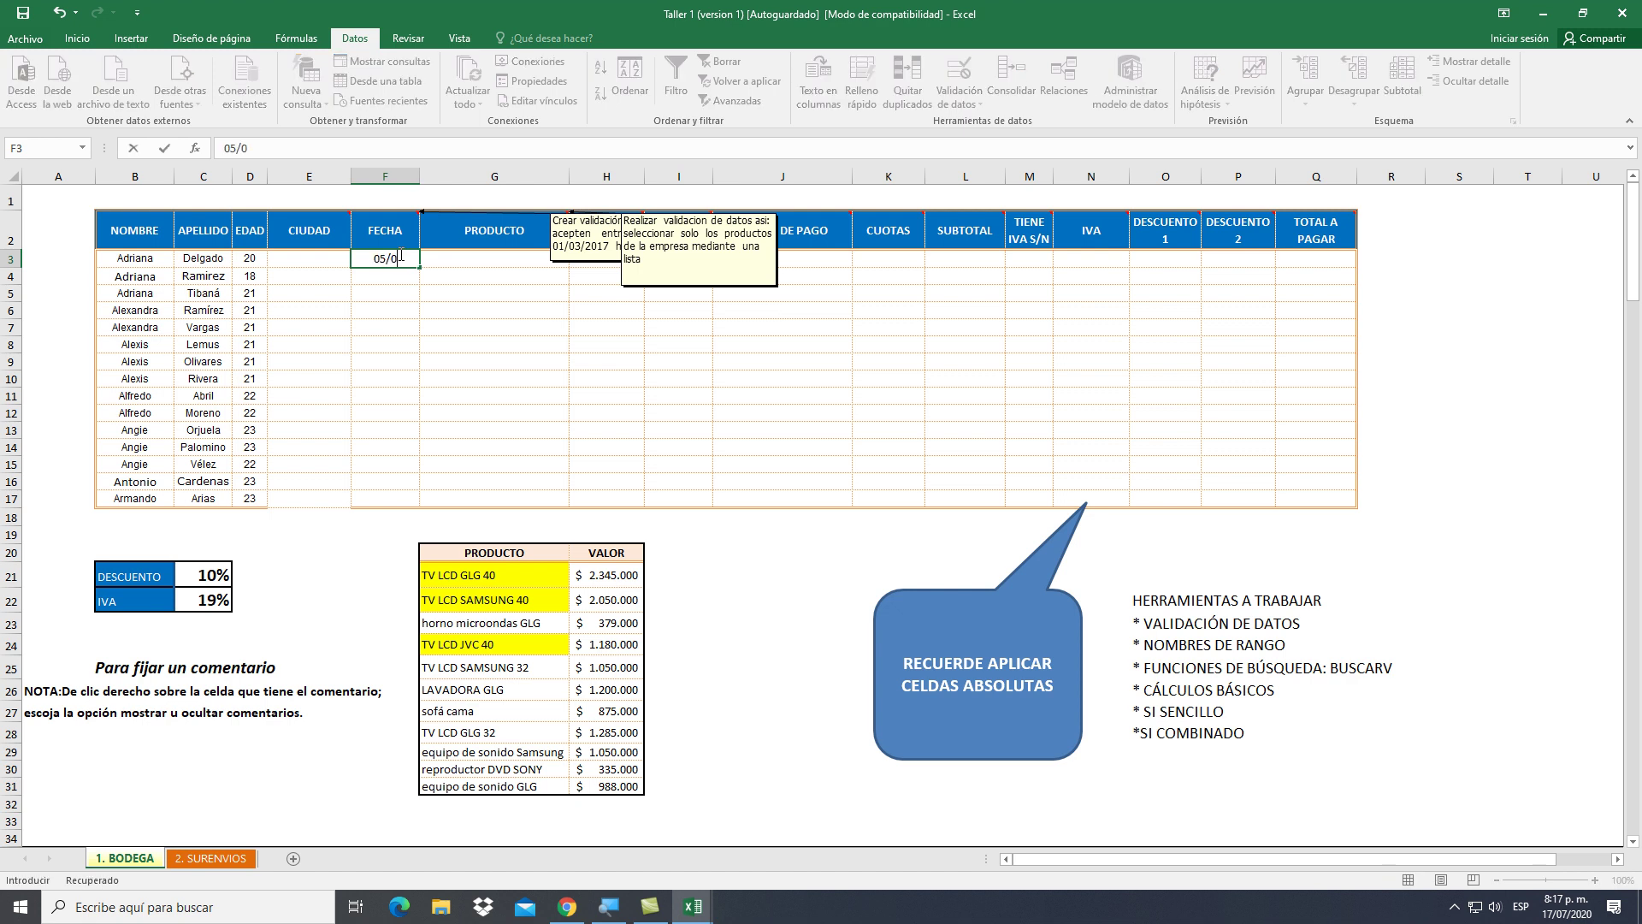
text(3/208)
key(Return)
key(Return)
click(274, 150)
text(7)
key(Return)
key(Up)
key(Right)
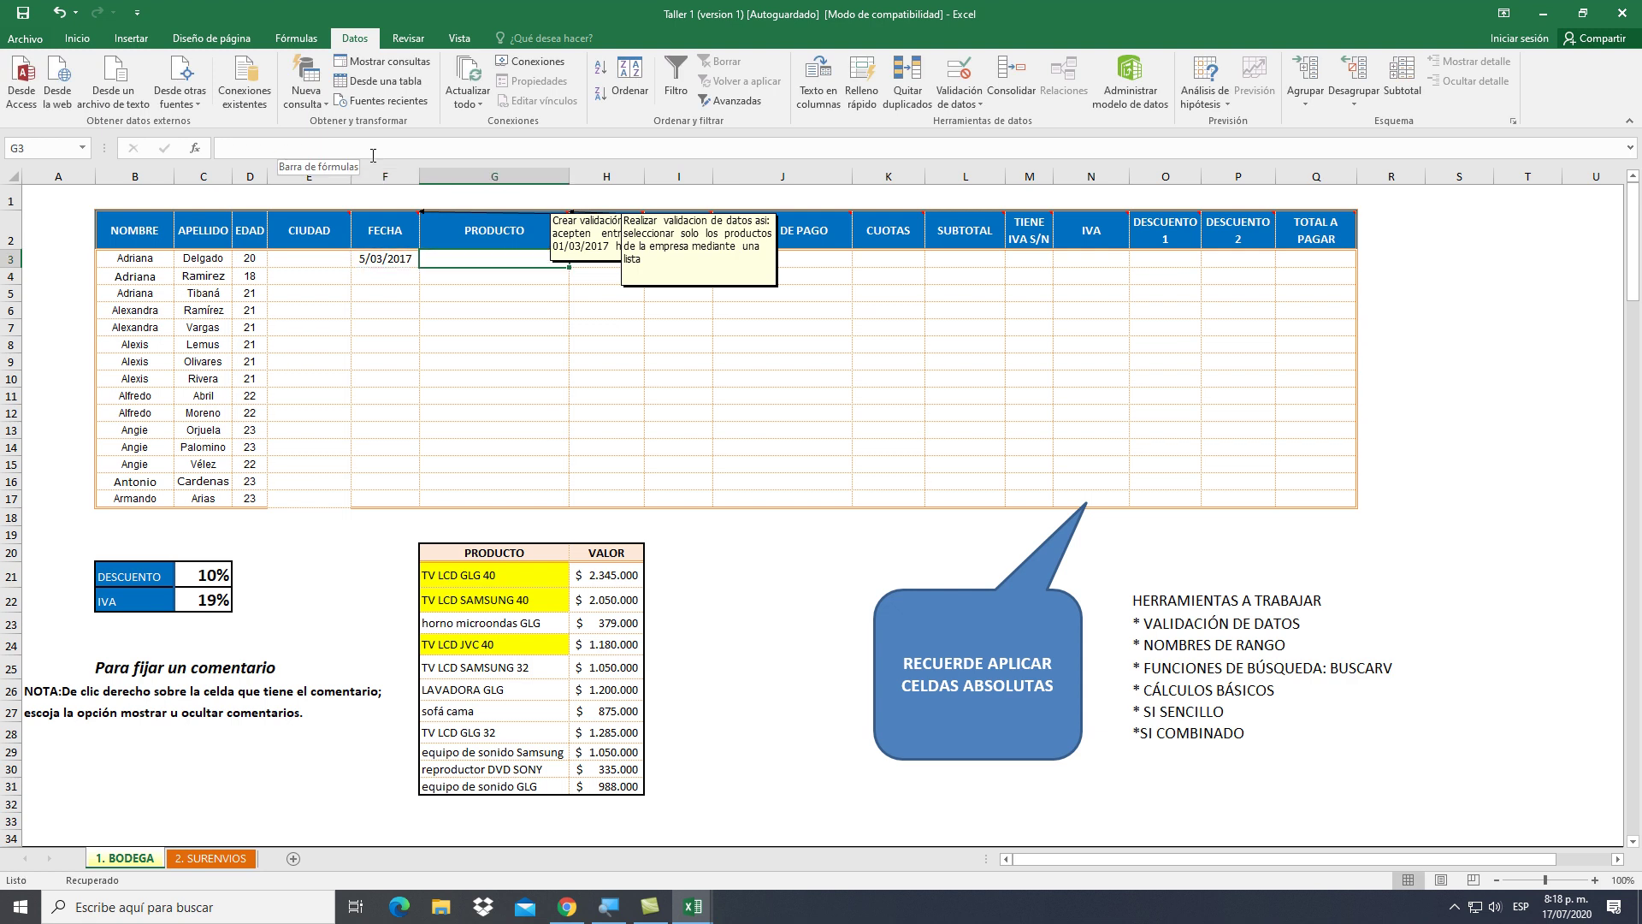
Delete the comment on the FECHA header and hide the one on the PRODUCTO header
right_click(377, 231)
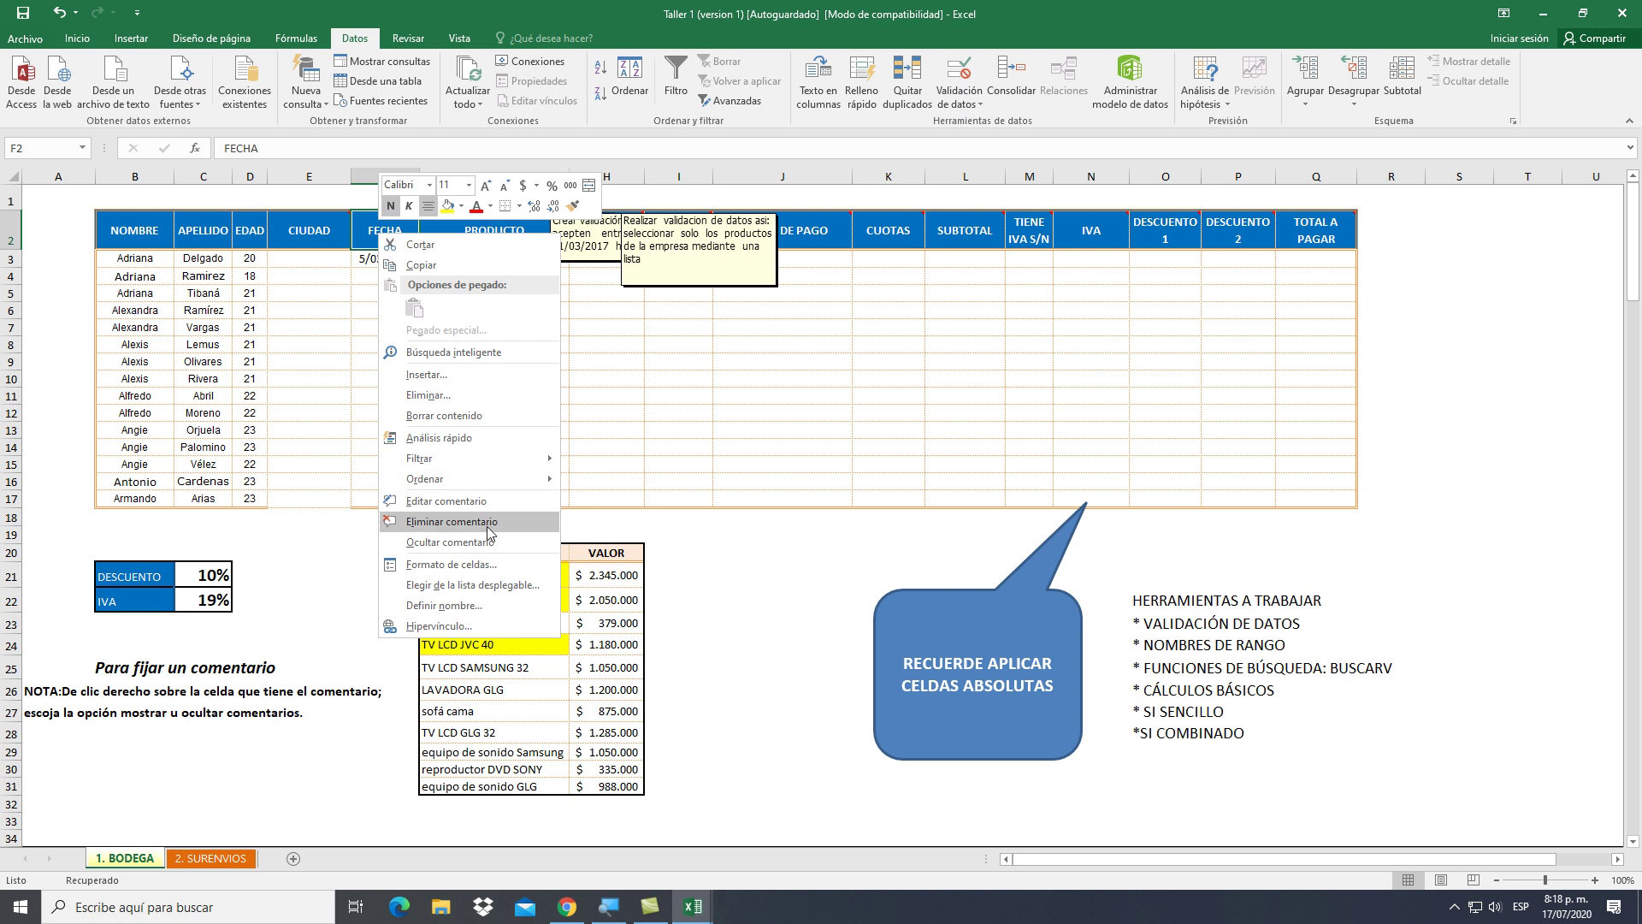
click(483, 521)
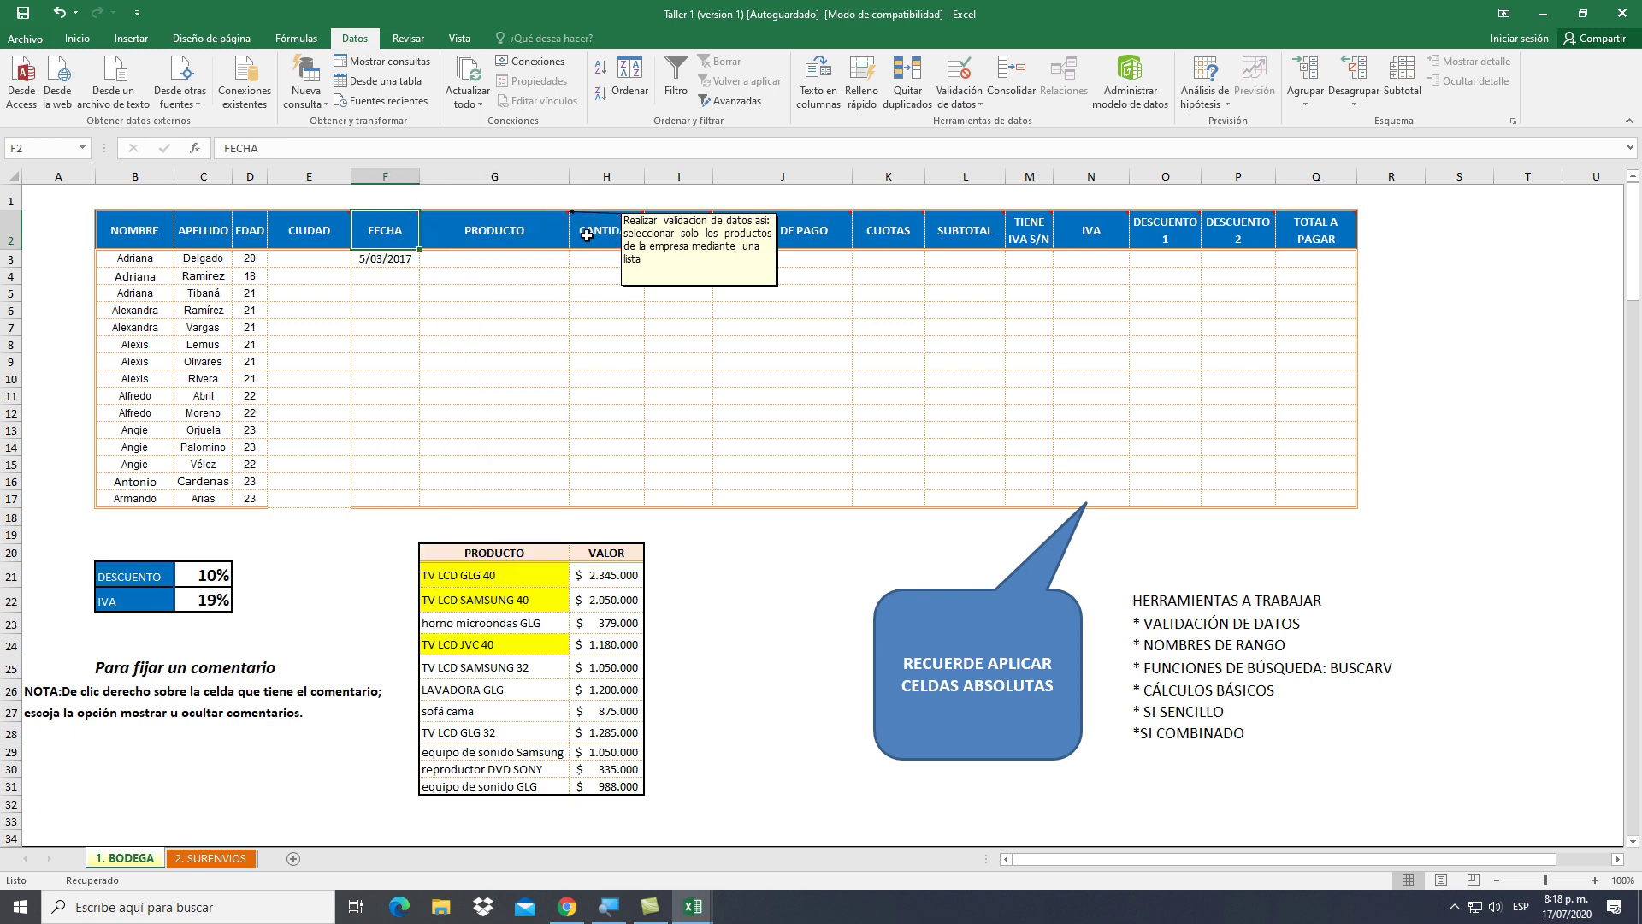
right_click(540, 233)
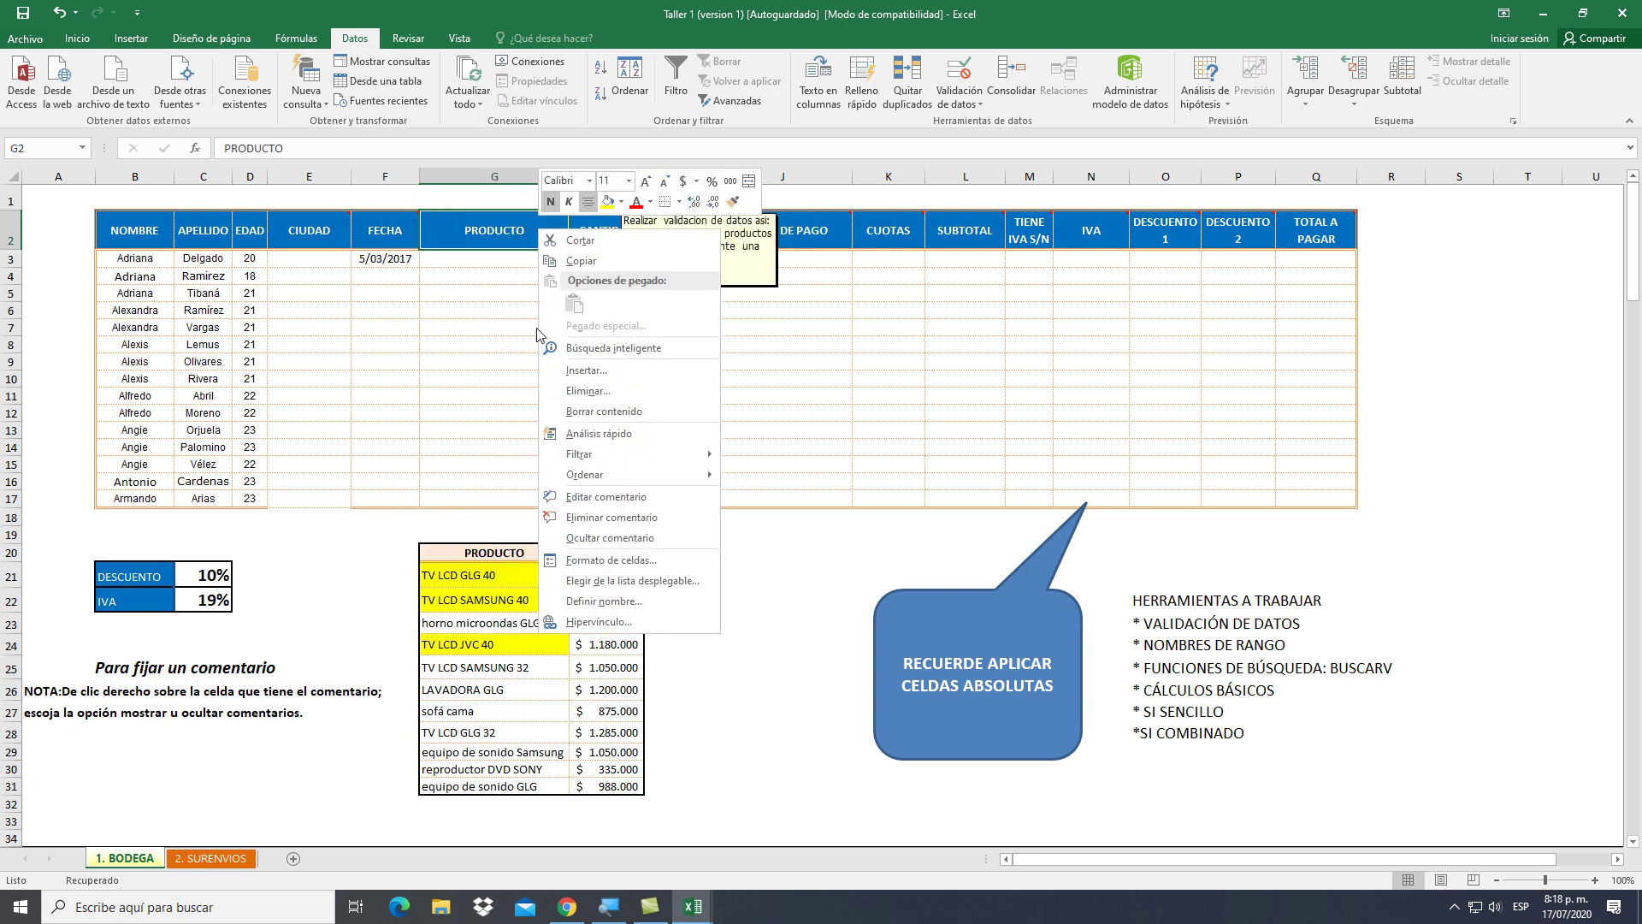
click(584, 539)
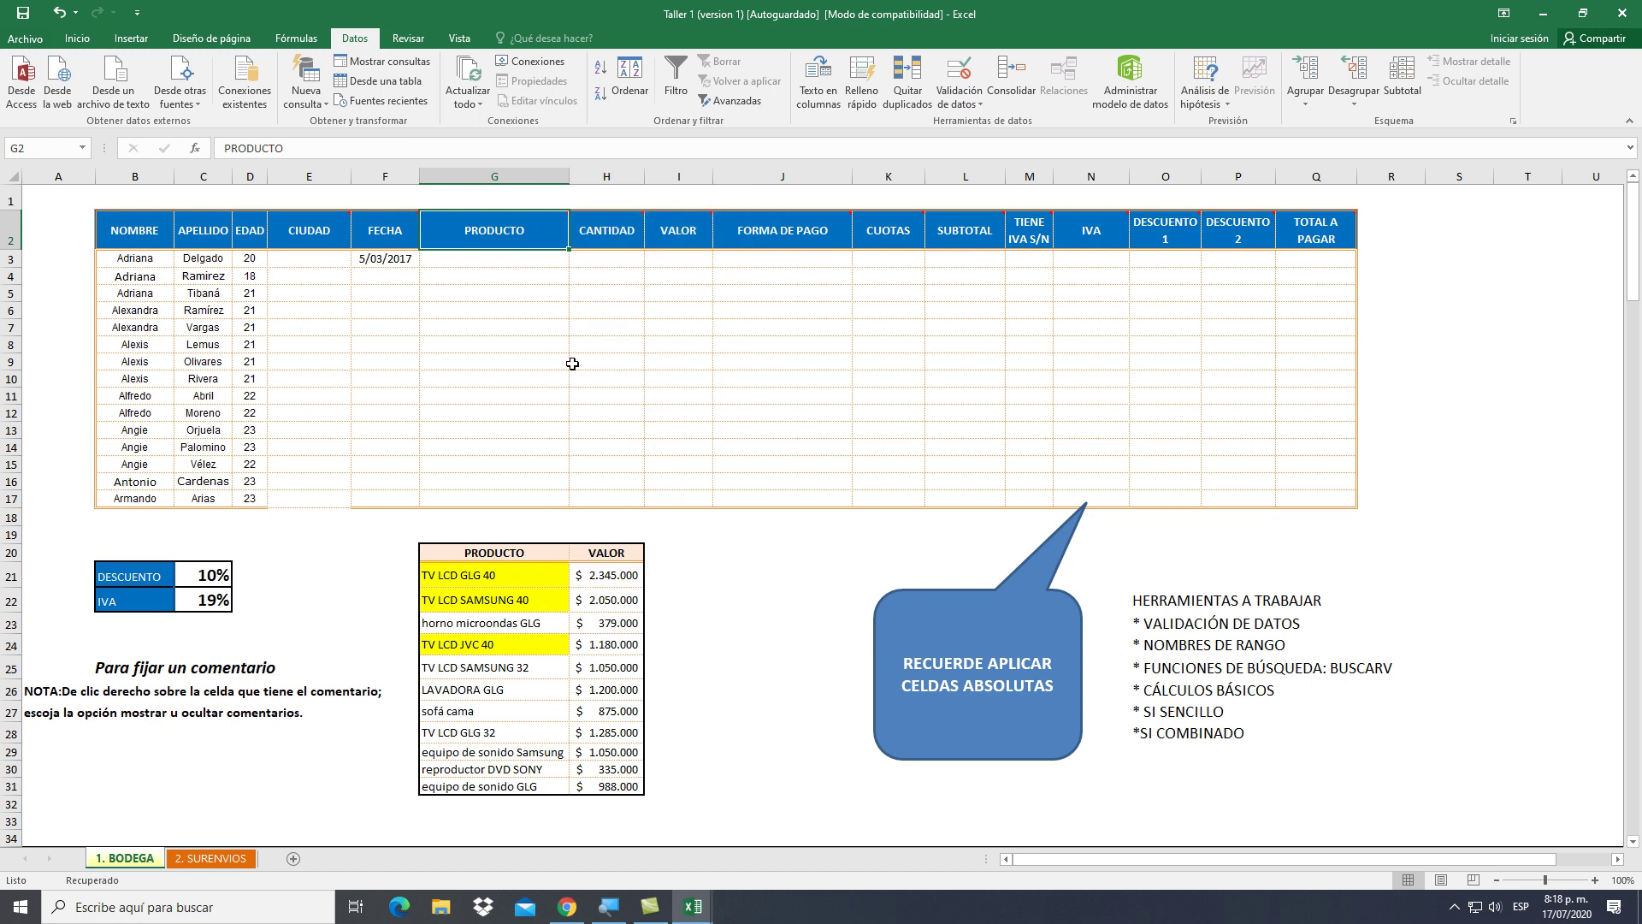
Restrict PRODUCTO cells G3:G17 to a drop-down list sourced from the named range PRODUCTO, and check the list in G3
click(525, 263)
drag(525, 263, 557, 493)
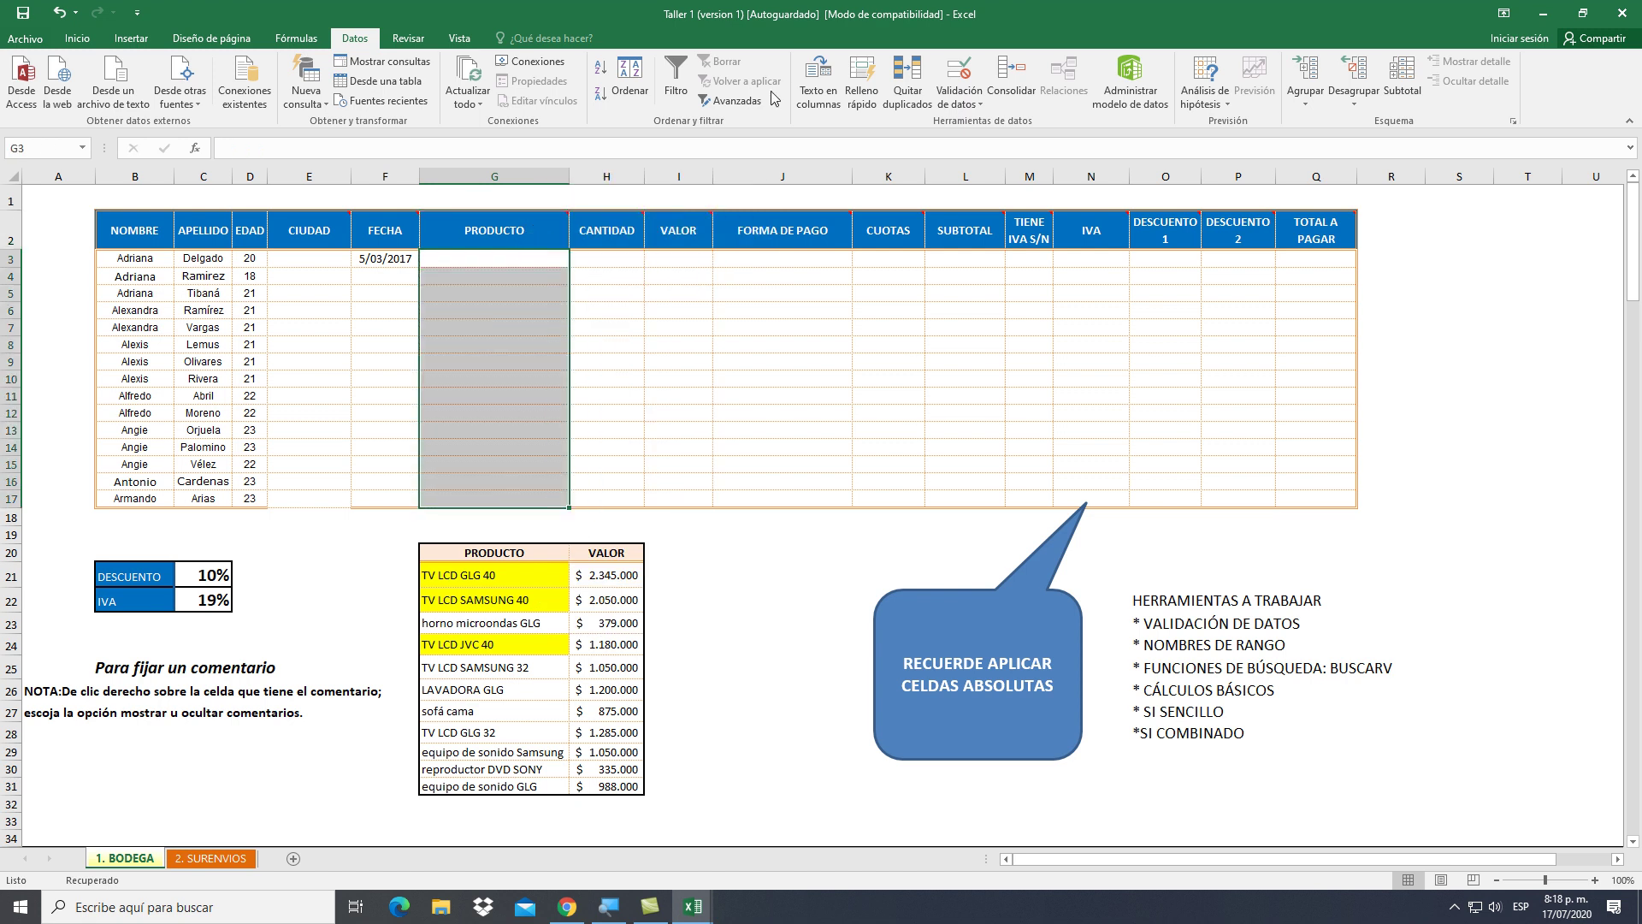
click(957, 72)
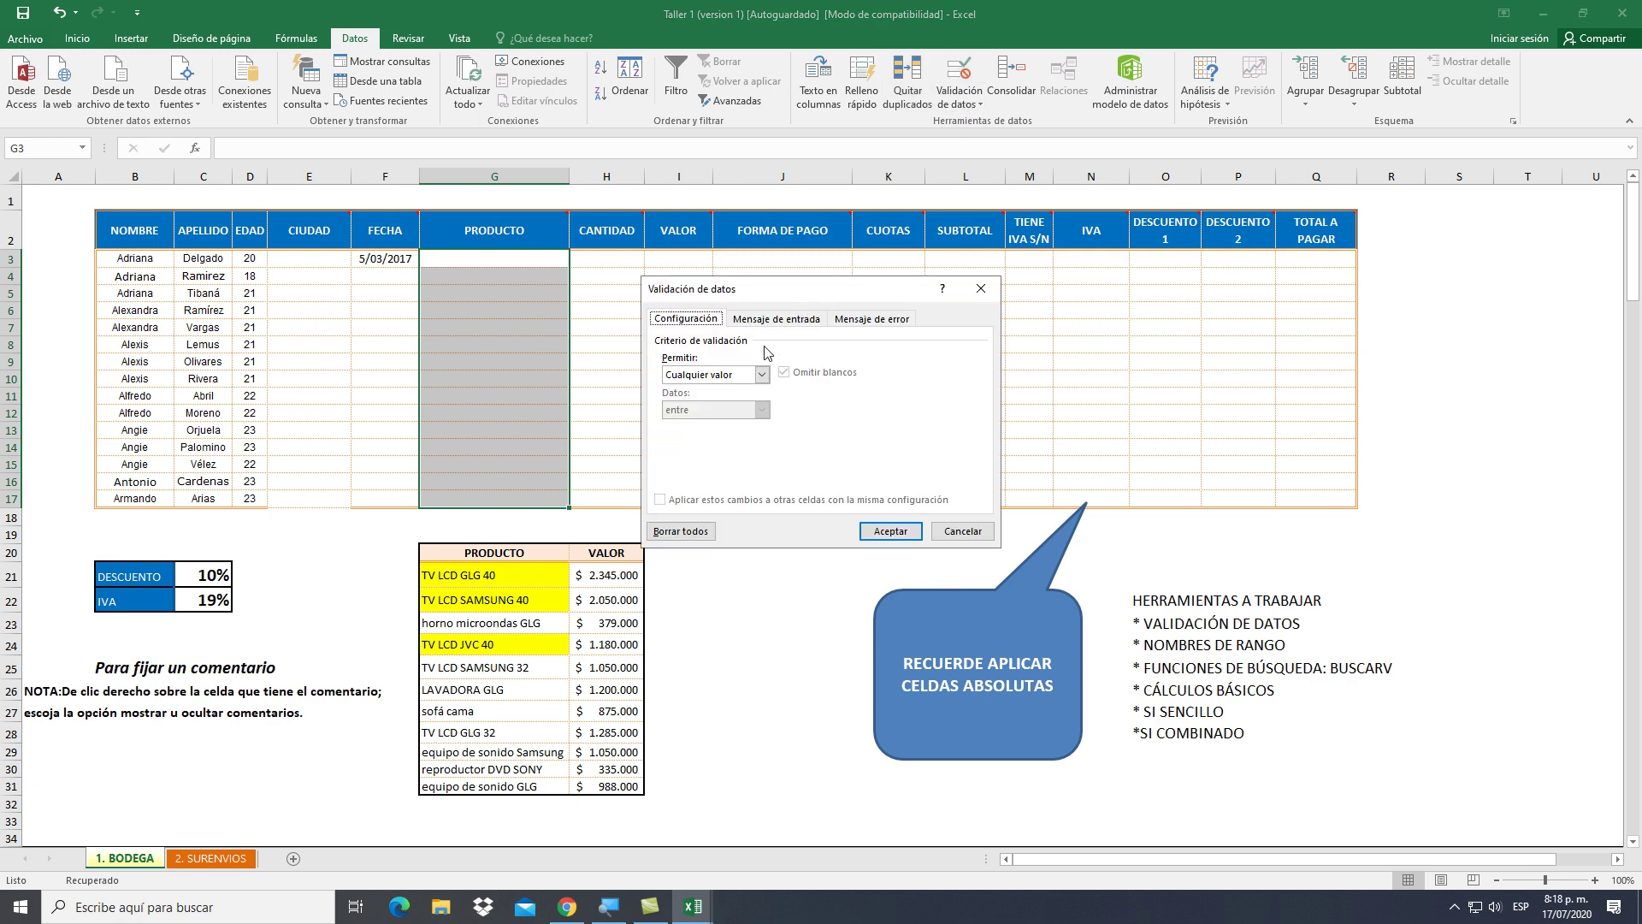
click(761, 374)
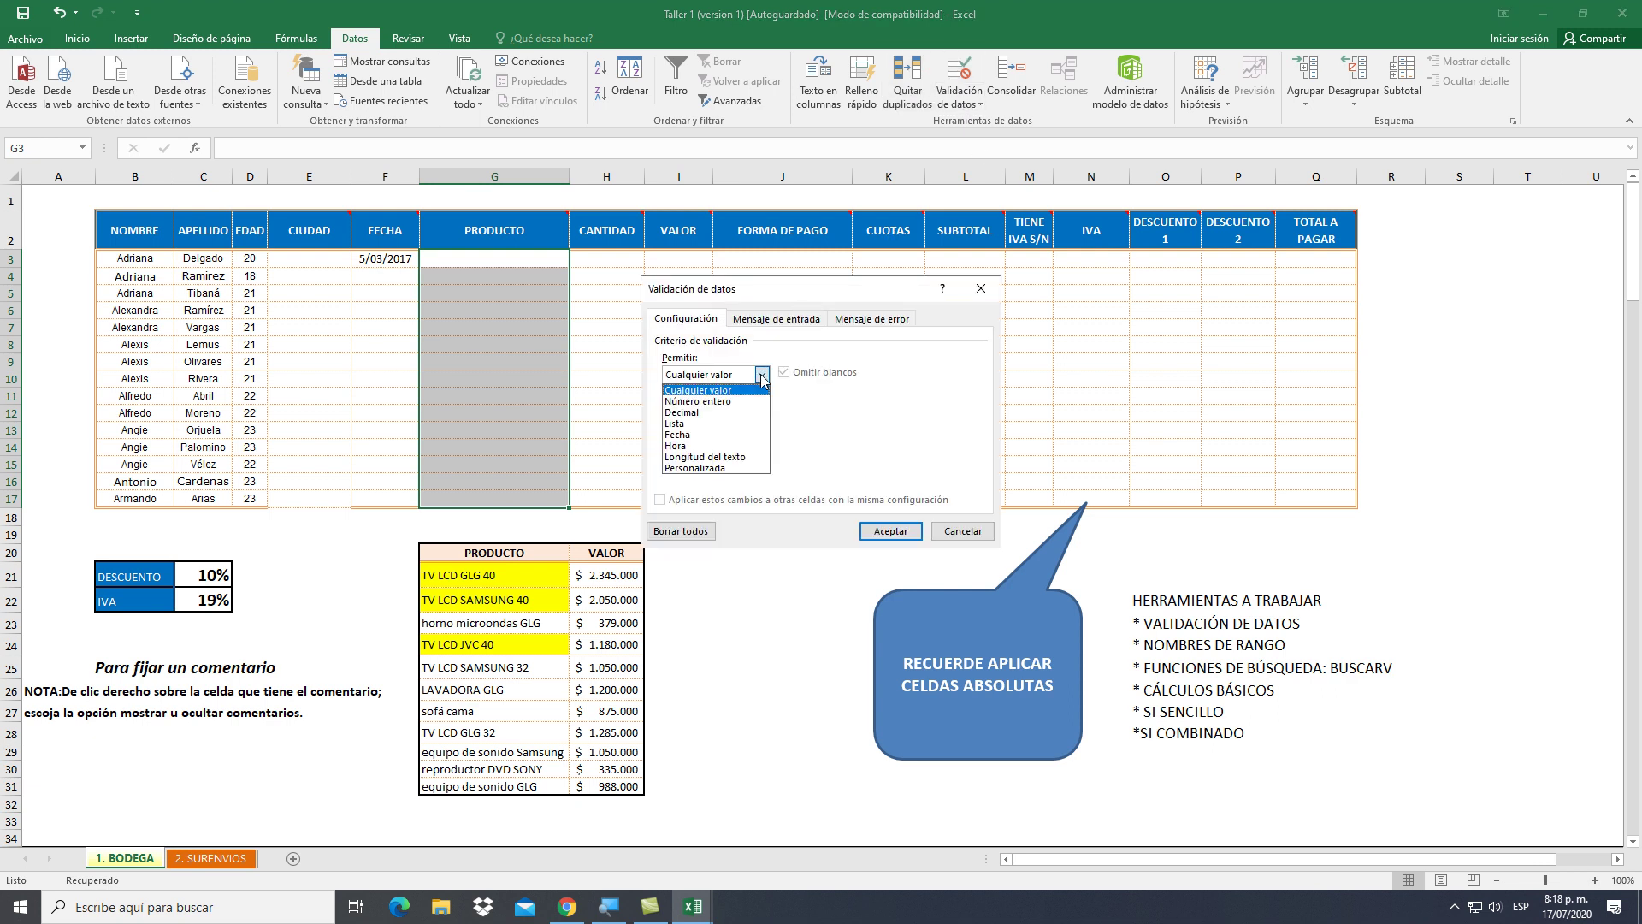
click(719, 423)
click(786, 443)
key(F3)
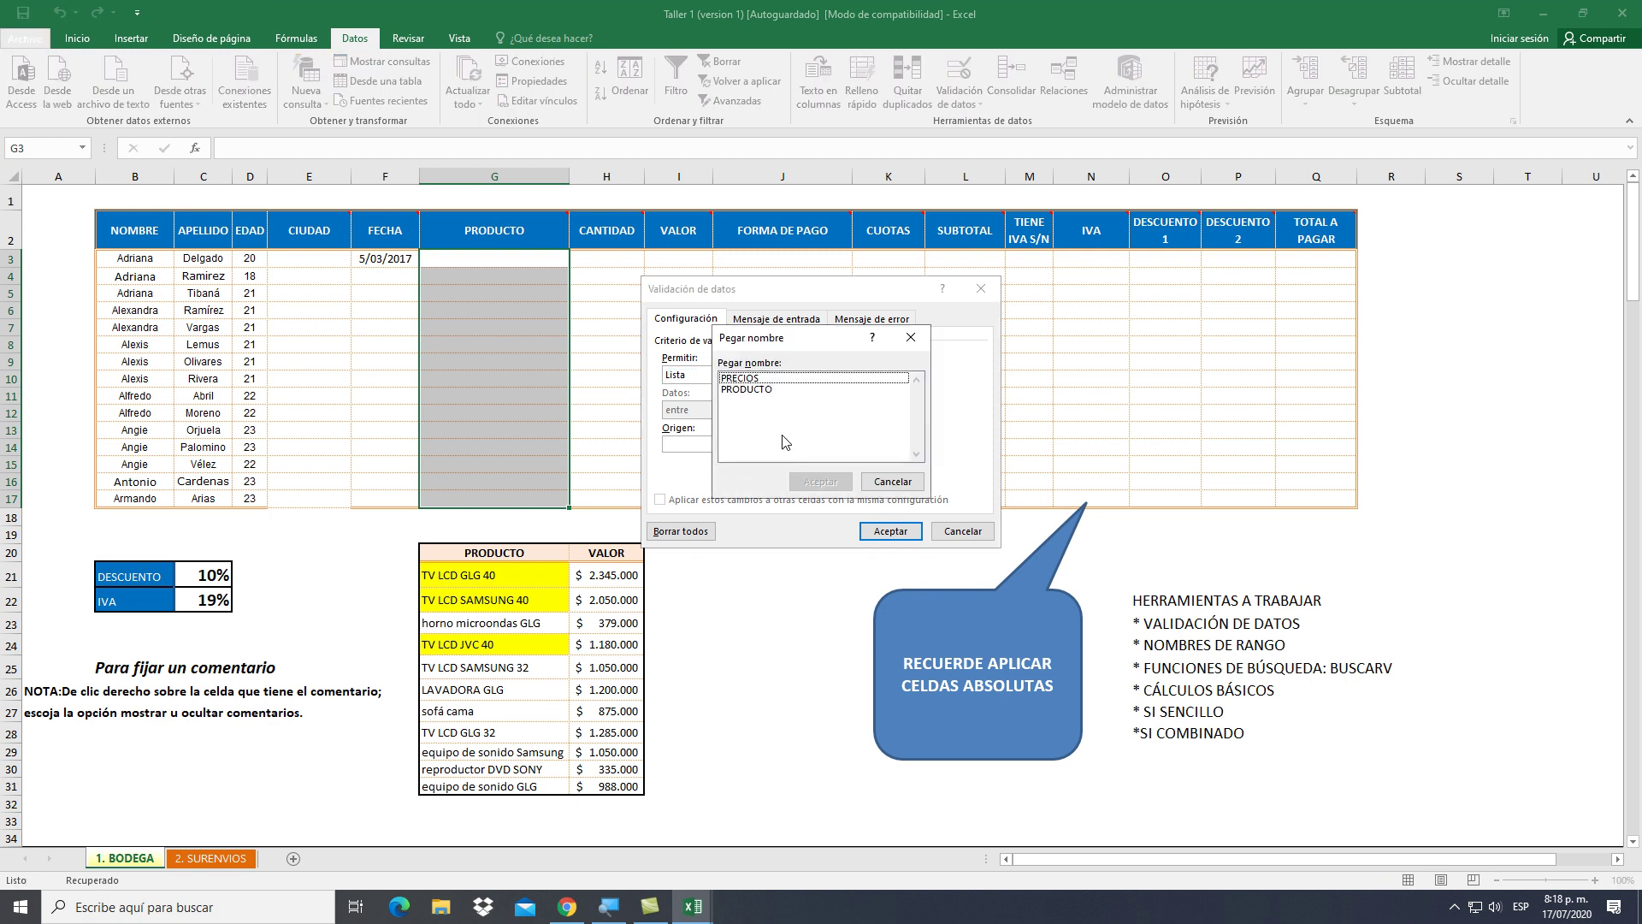
click(761, 389)
click(820, 481)
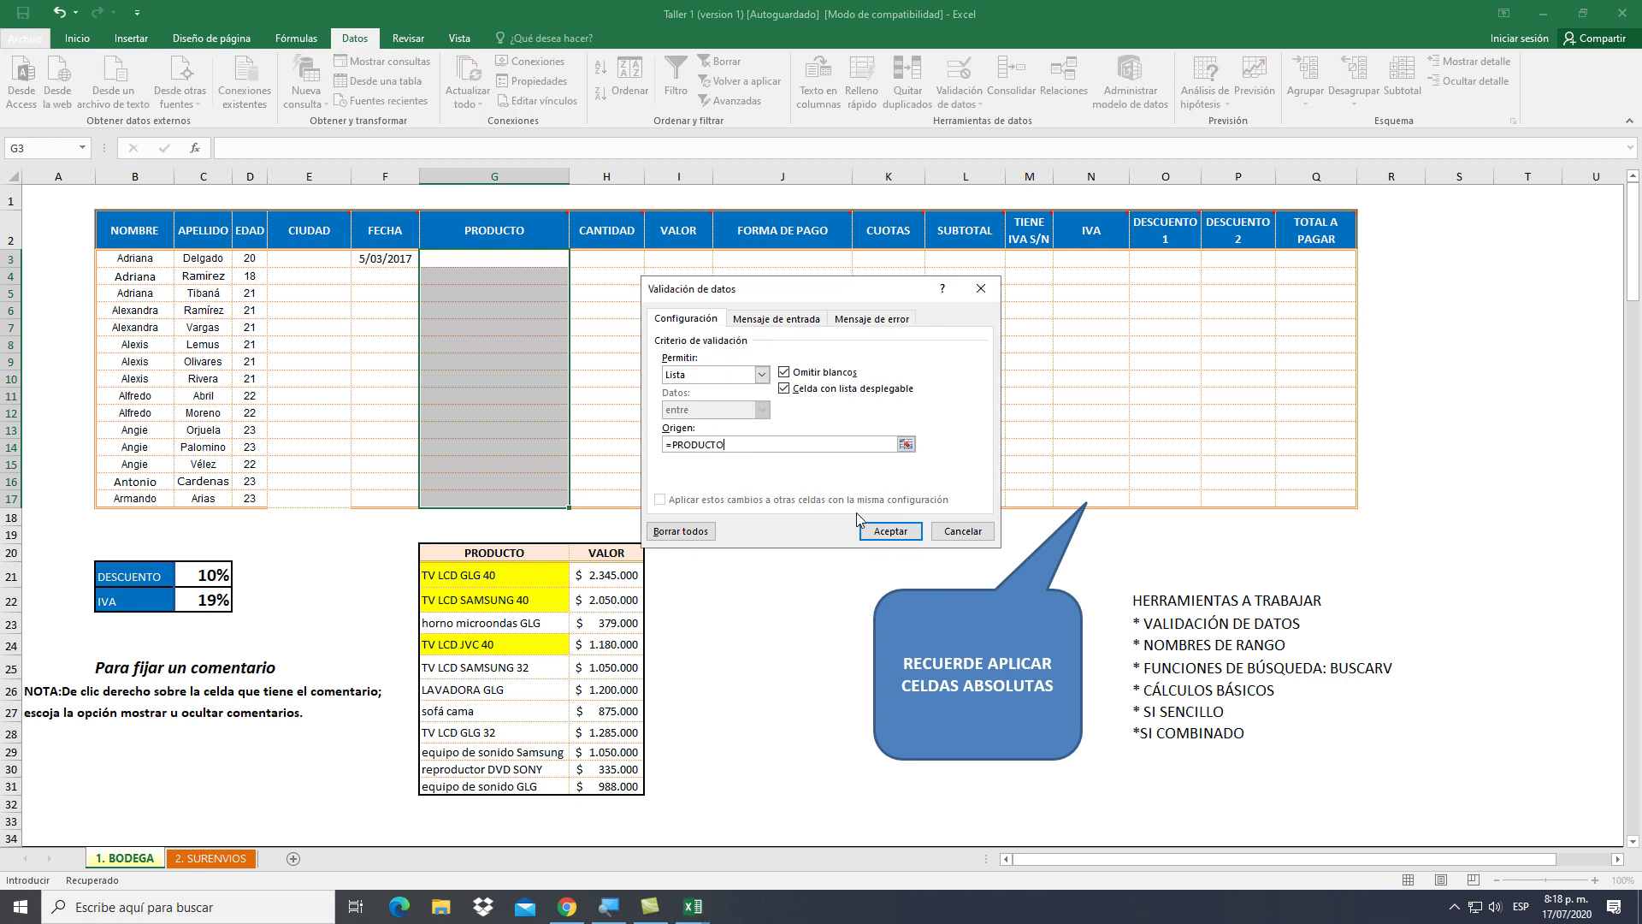
click(890, 531)
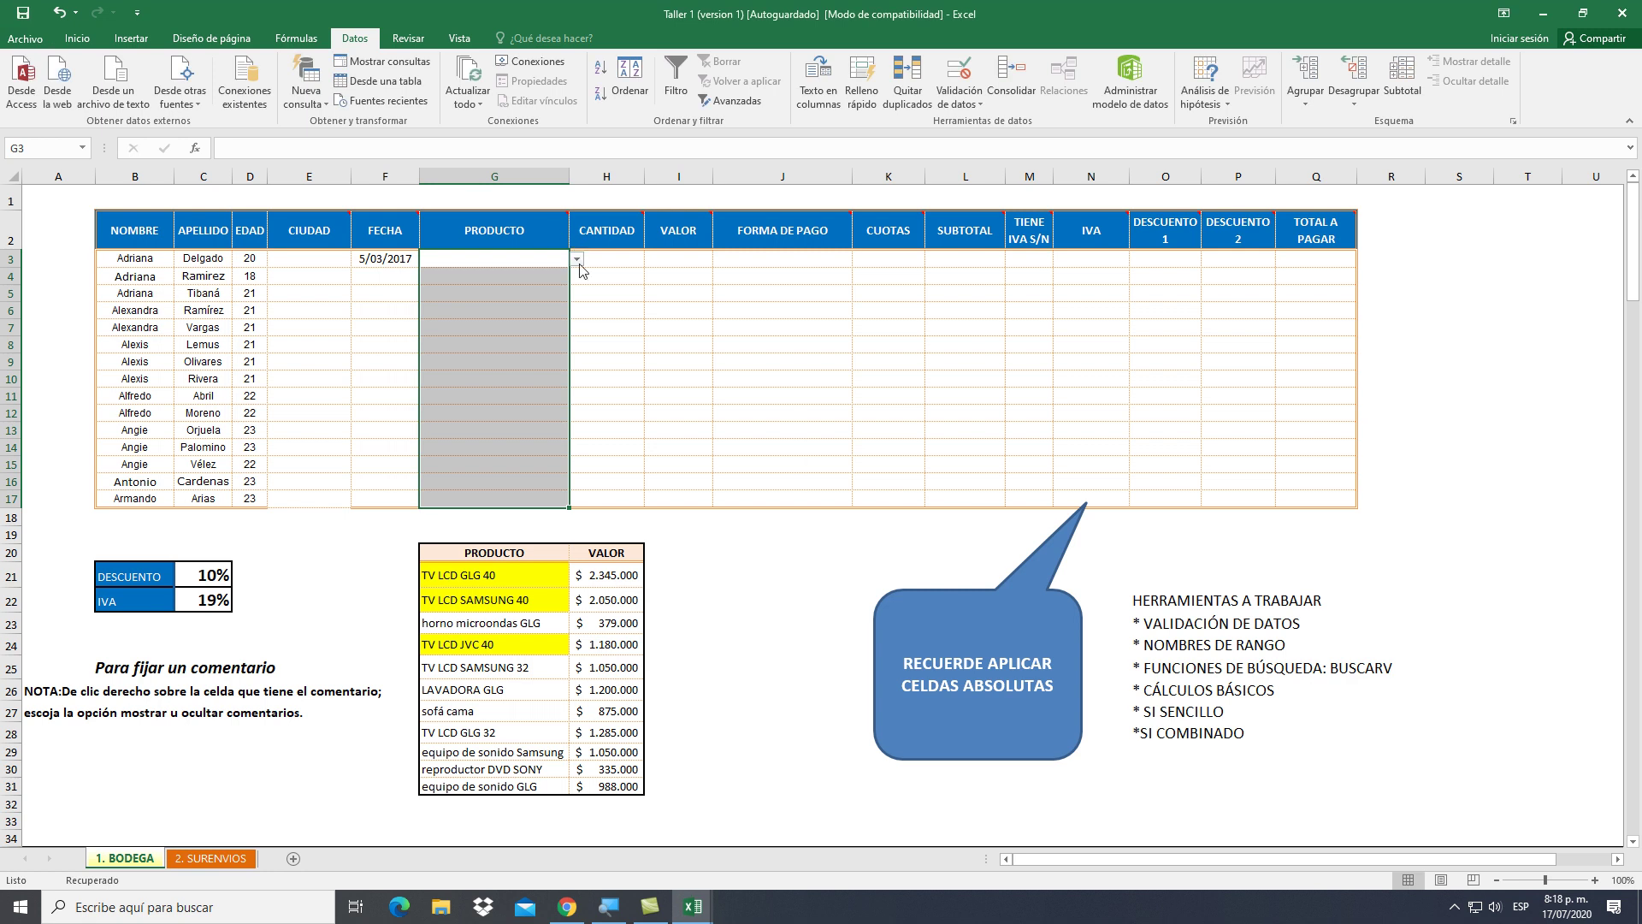
click(577, 258)
Read the CANTIDAD header's comment and validate H3:H17 to accept only whole numbers greater than or equal to 10
click(615, 257)
click(615, 257)
mouse_move(618, 238)
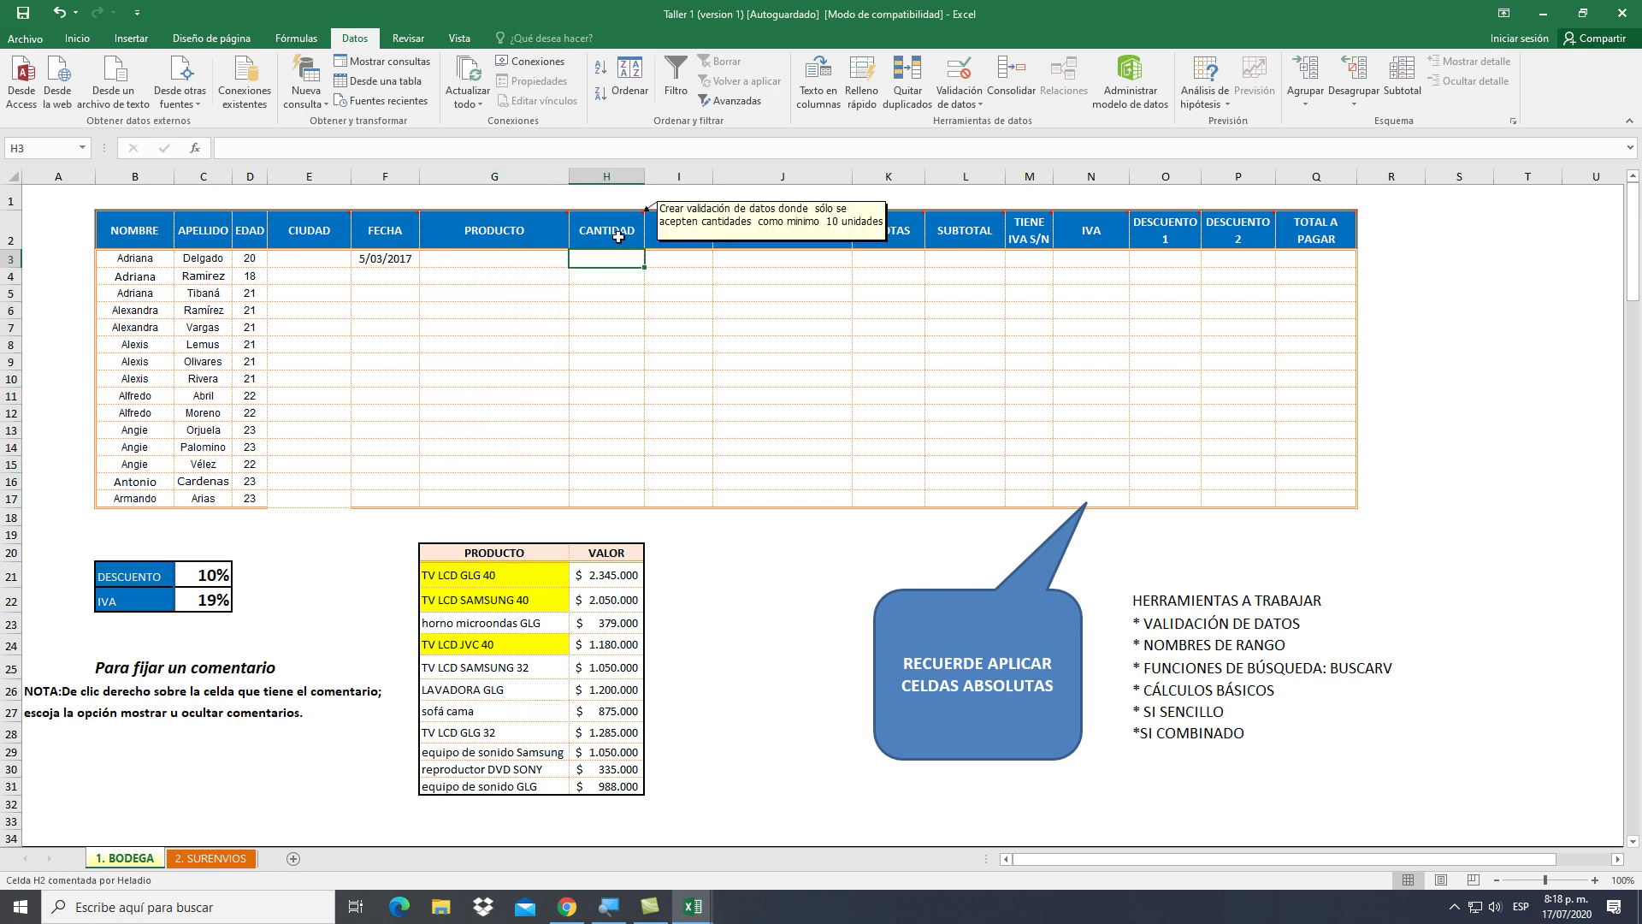
drag(613, 259, 629, 495)
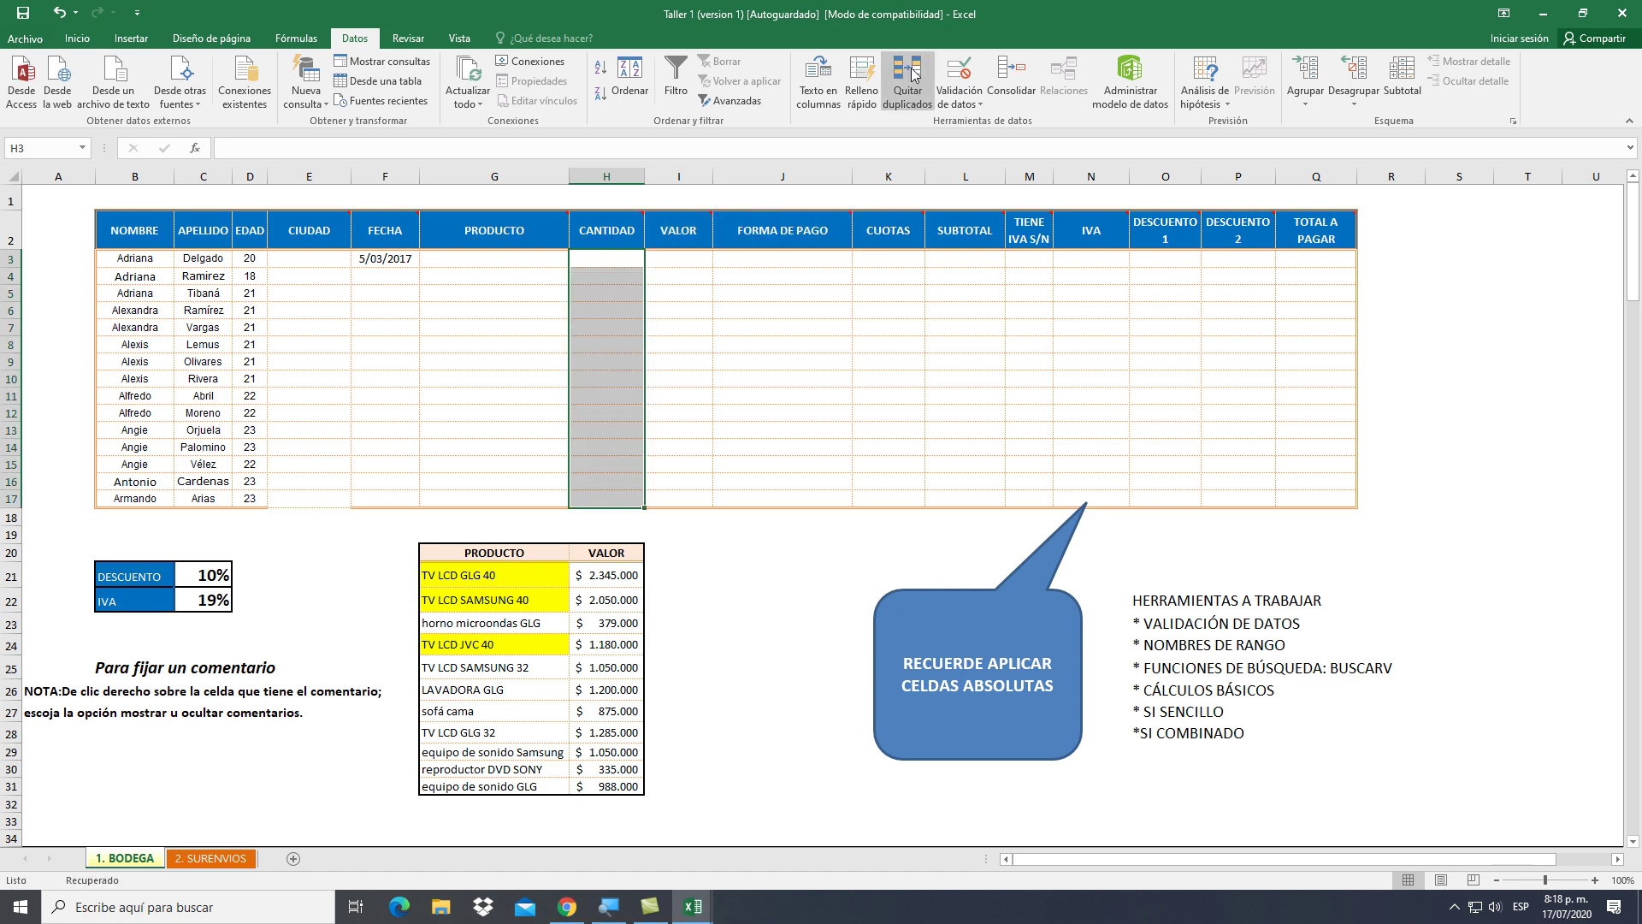
click(955, 77)
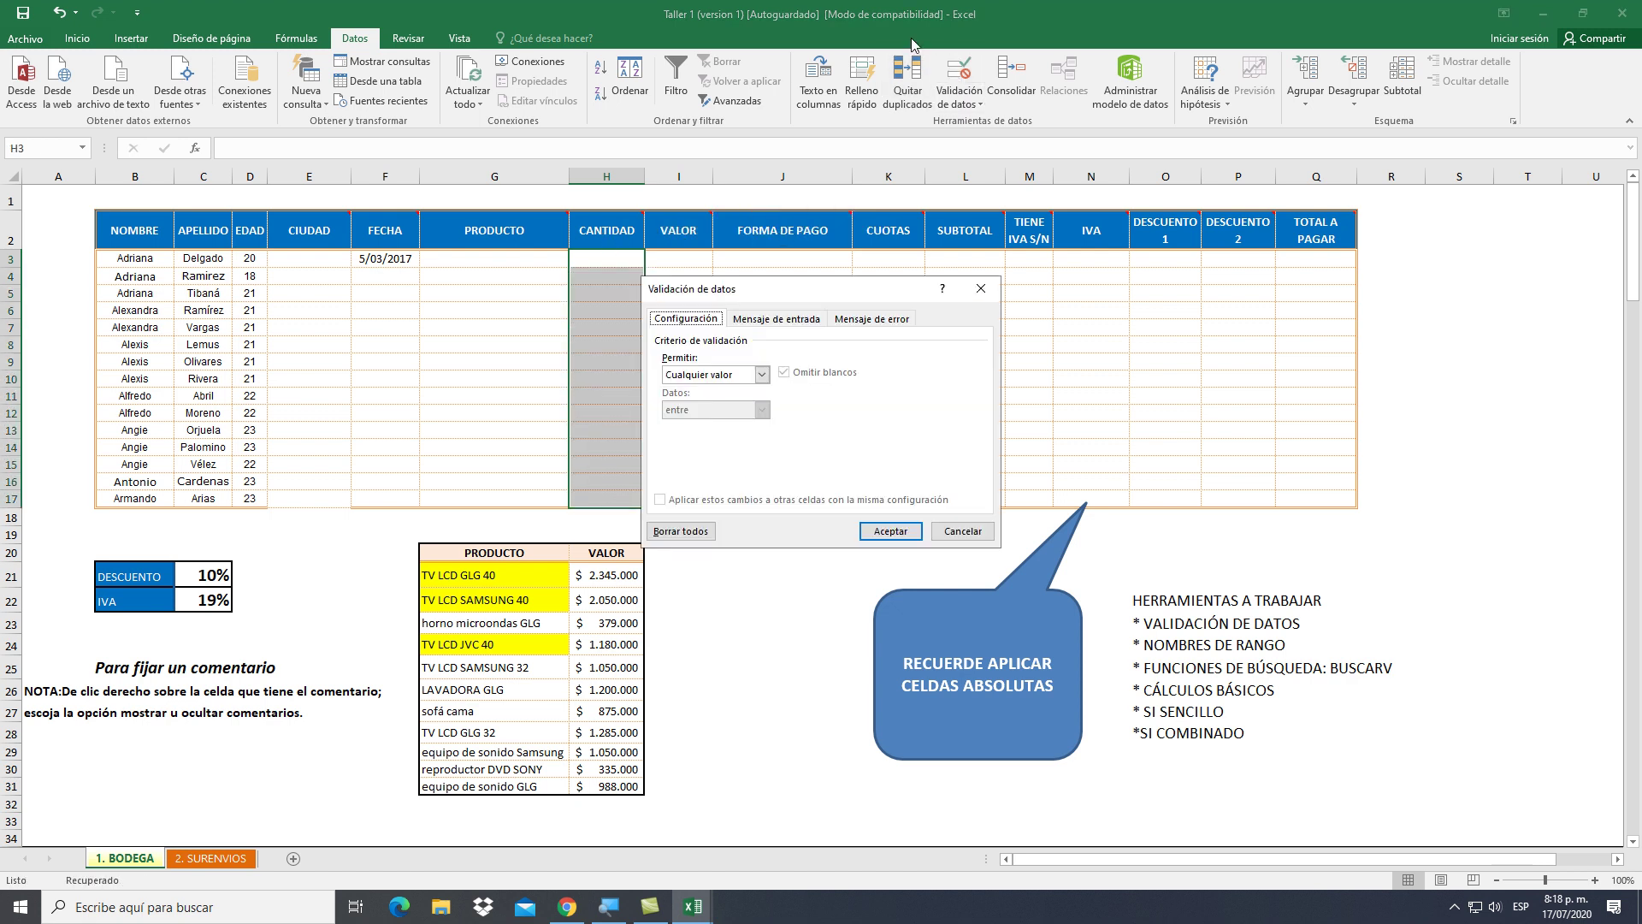
click(761, 375)
click(727, 401)
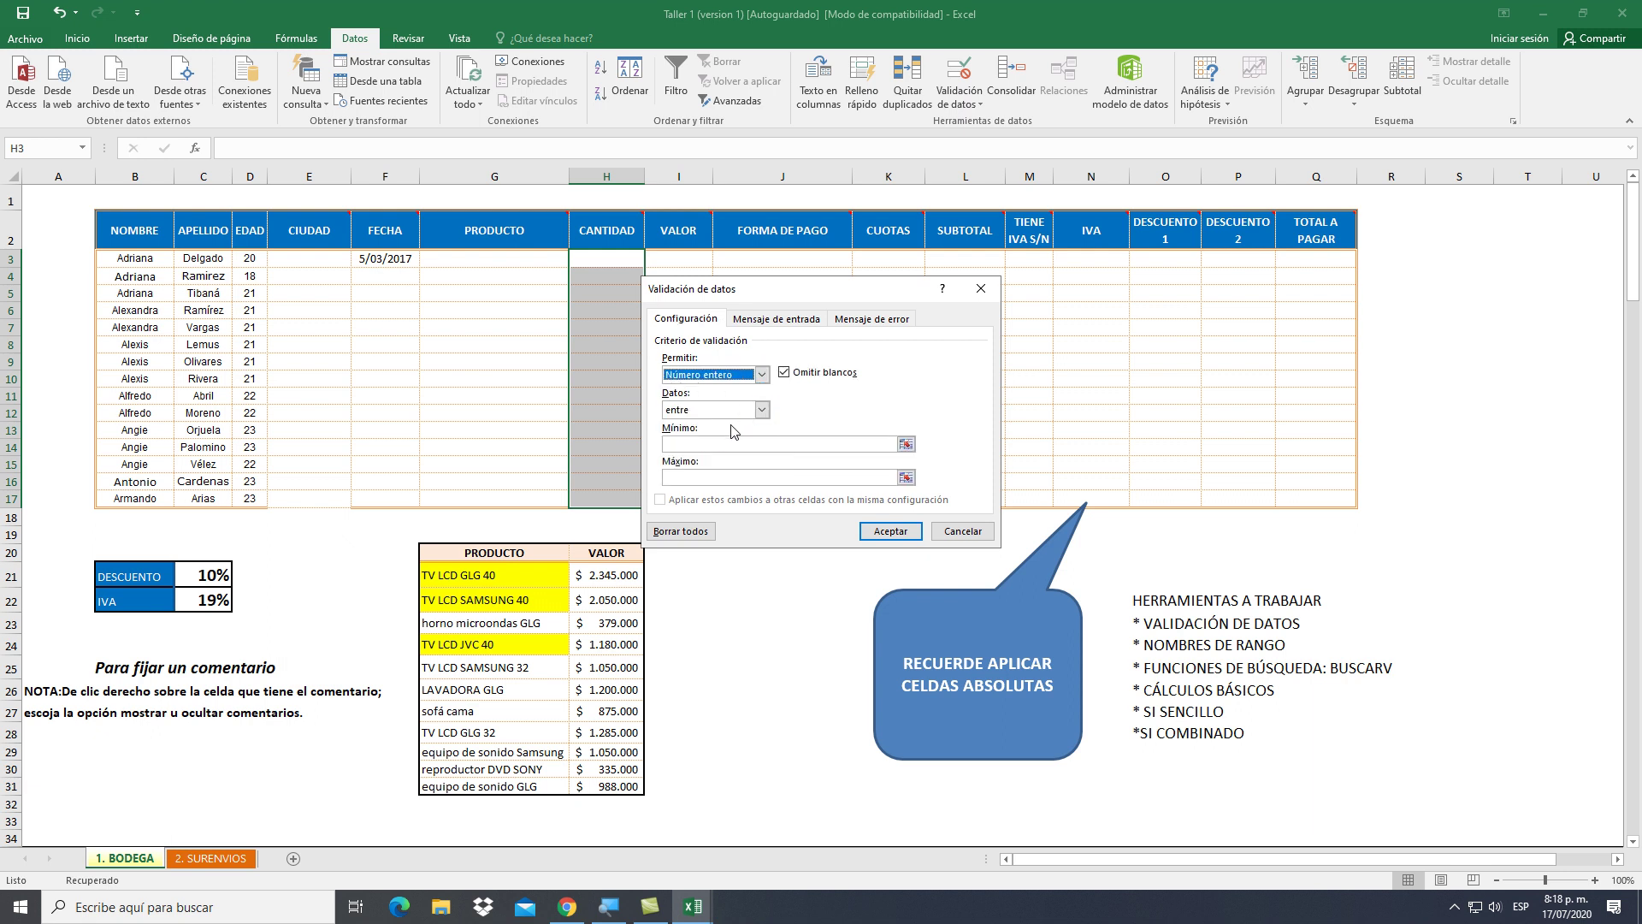
click(760, 410)
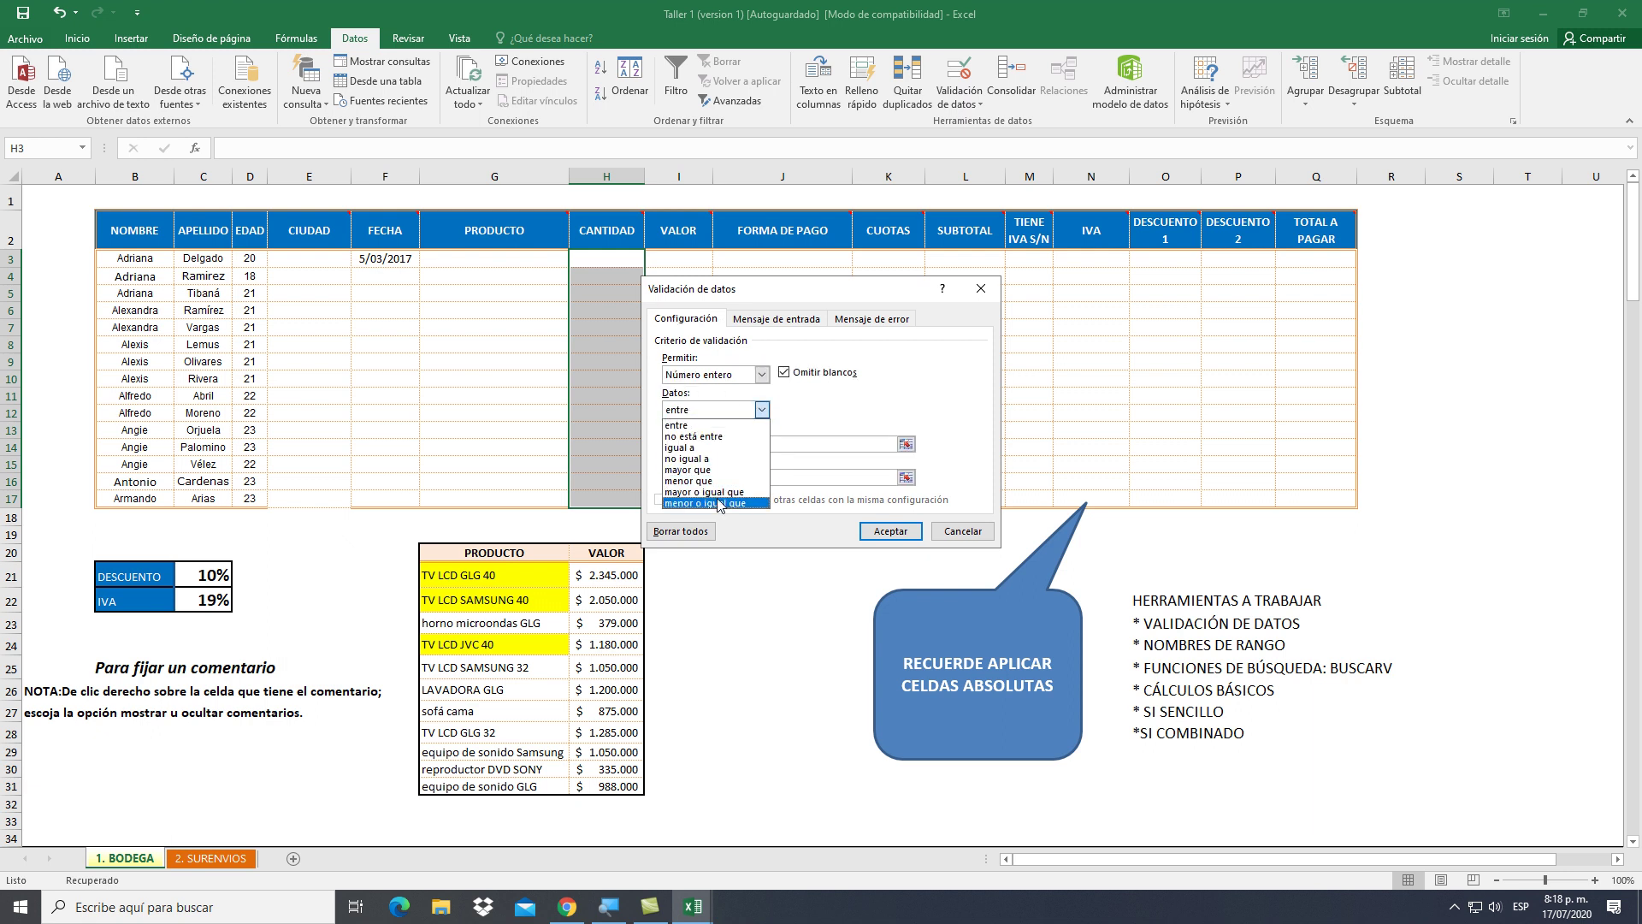
click(719, 493)
click(736, 442)
text(1)
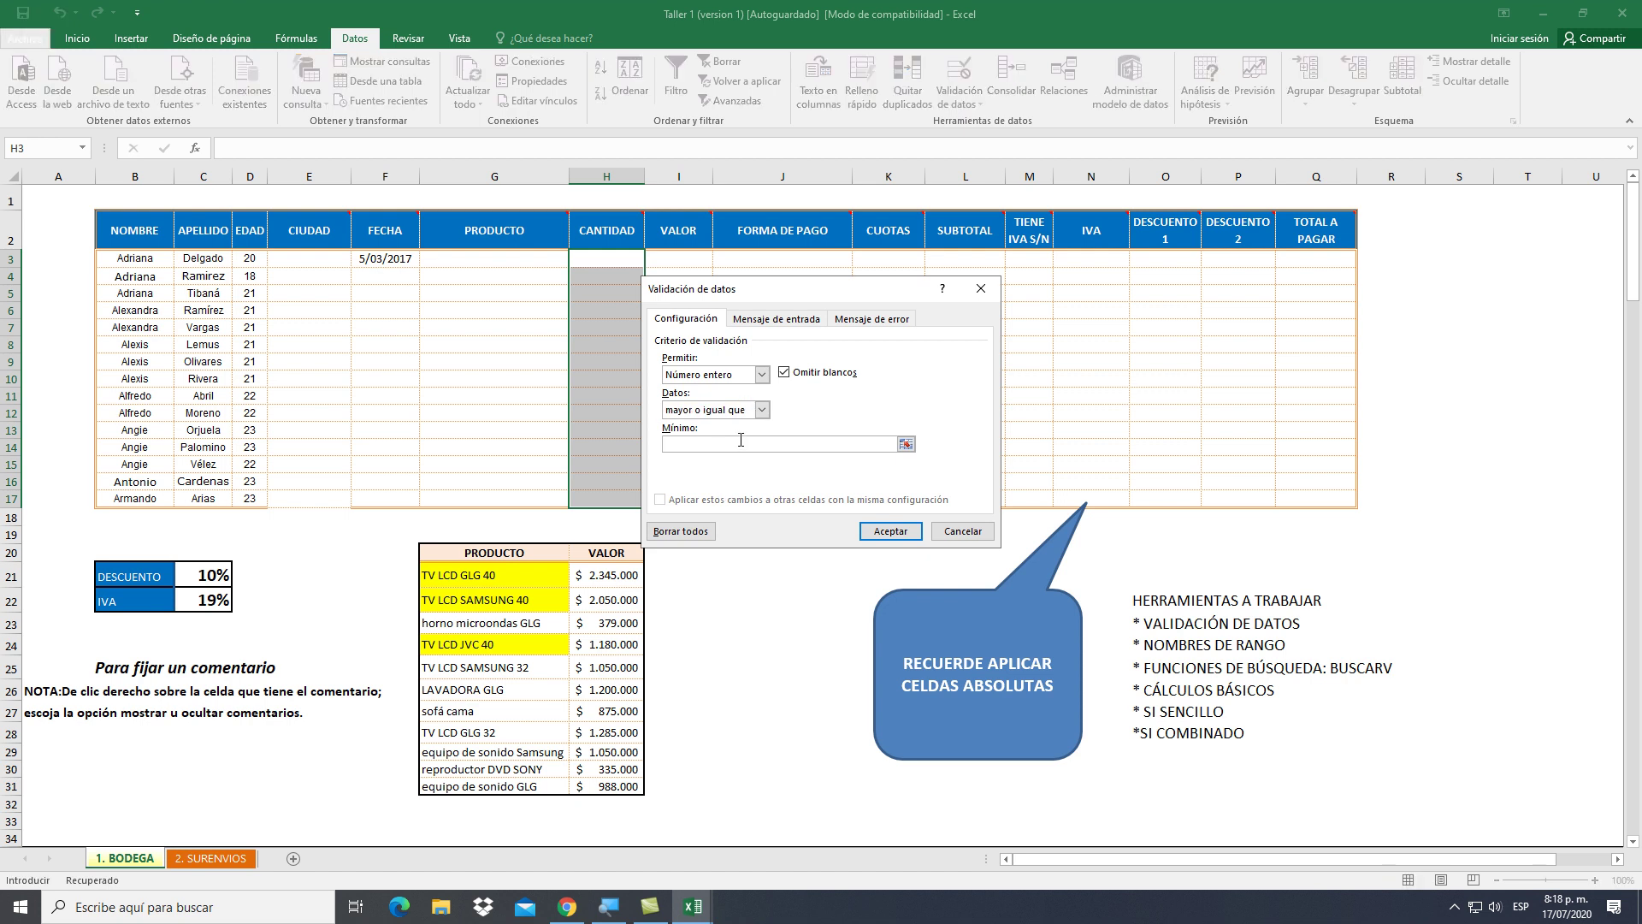
text(0)
click(892, 531)
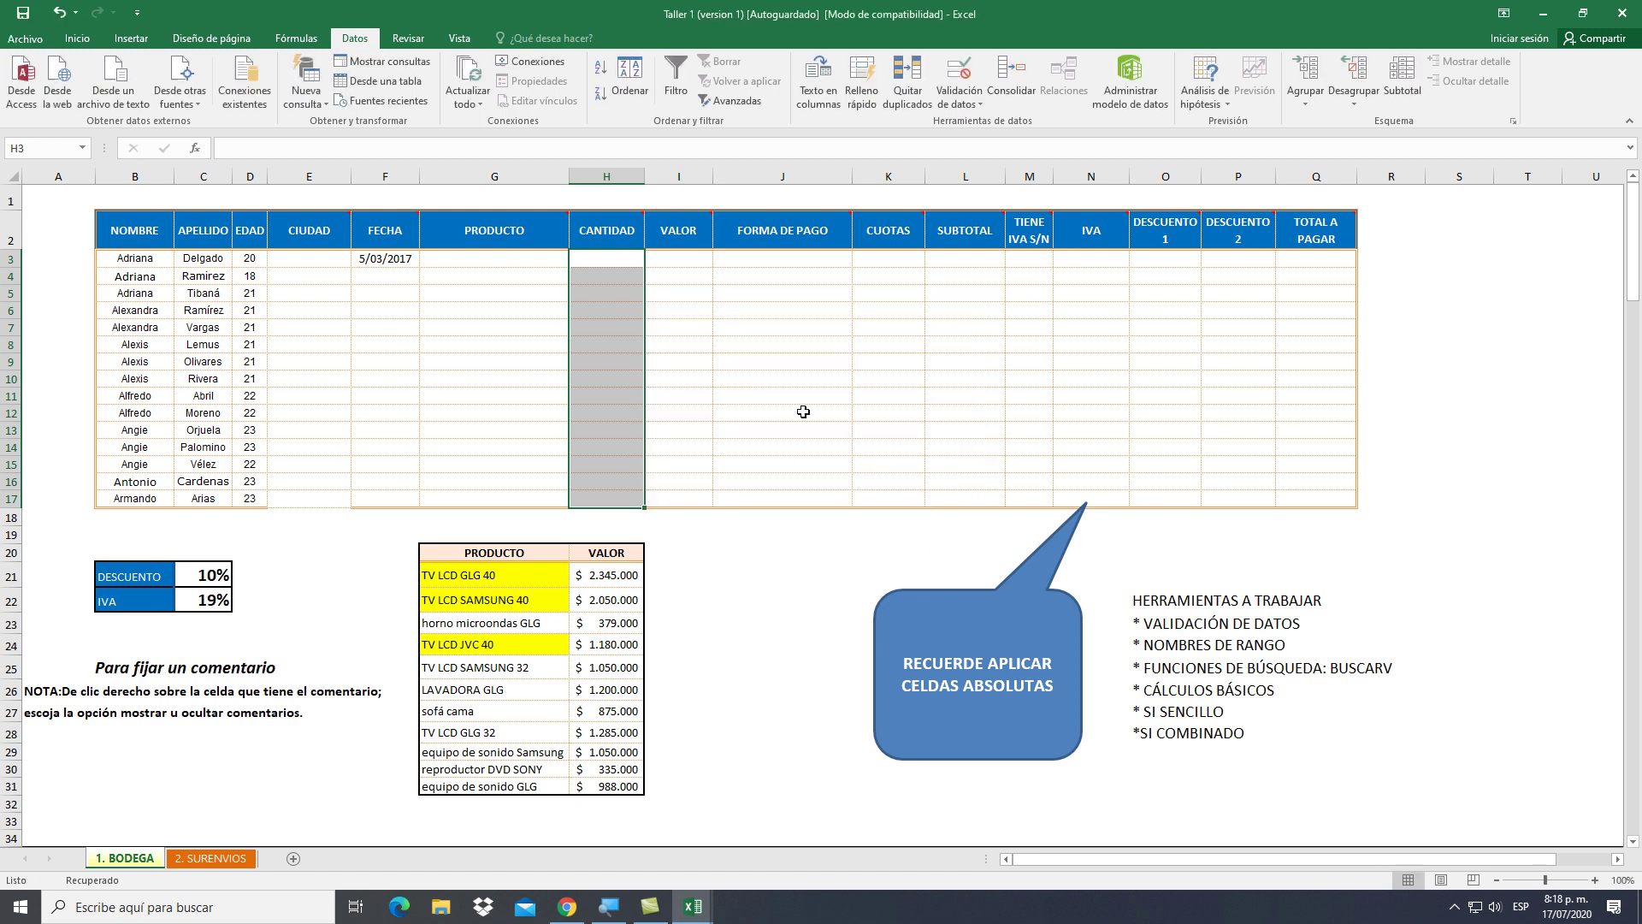
Test the CANTIDAD validation by entering 13 in H5 and 7 in H4, and clear cells H3:H6
click(622, 294)
text(13)
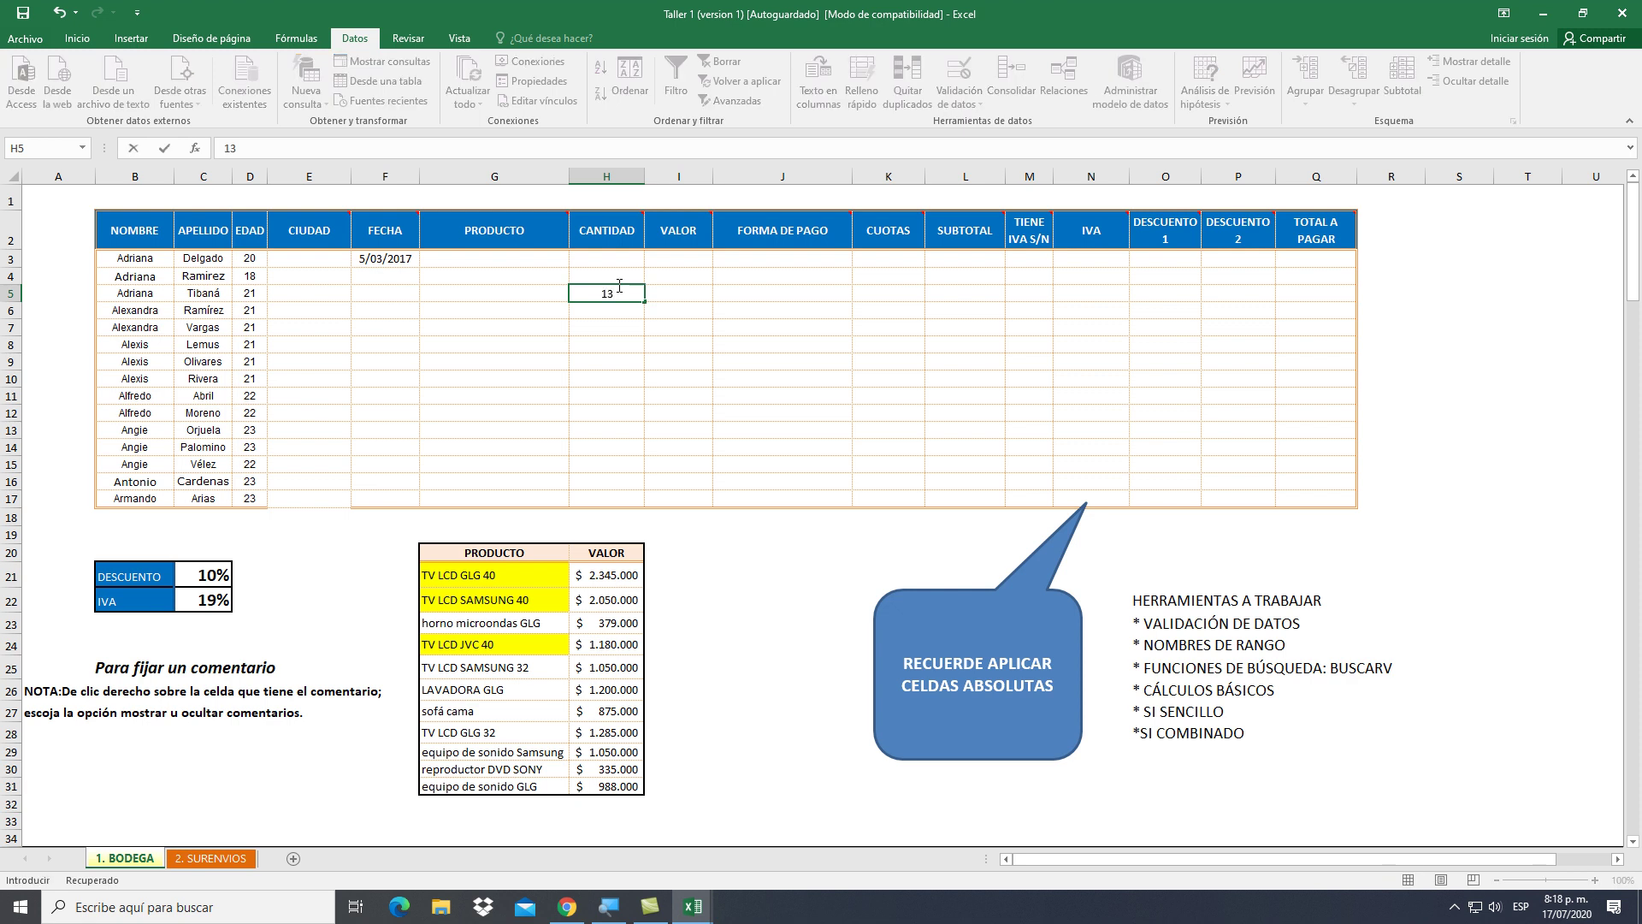
click(620, 279)
text(7)
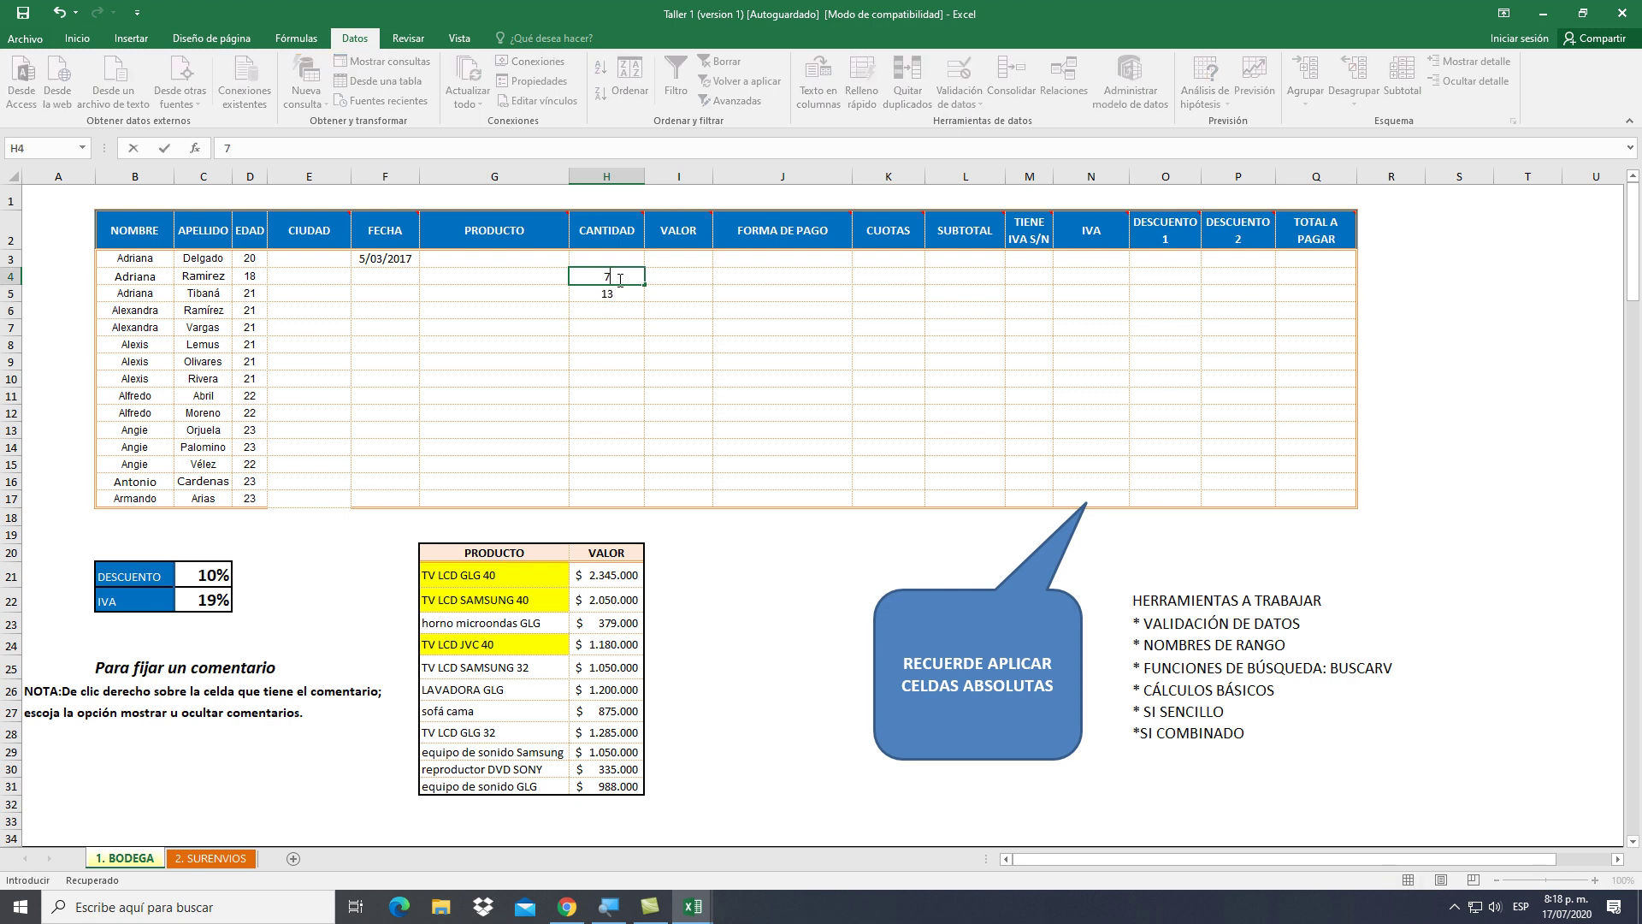
key(Return)
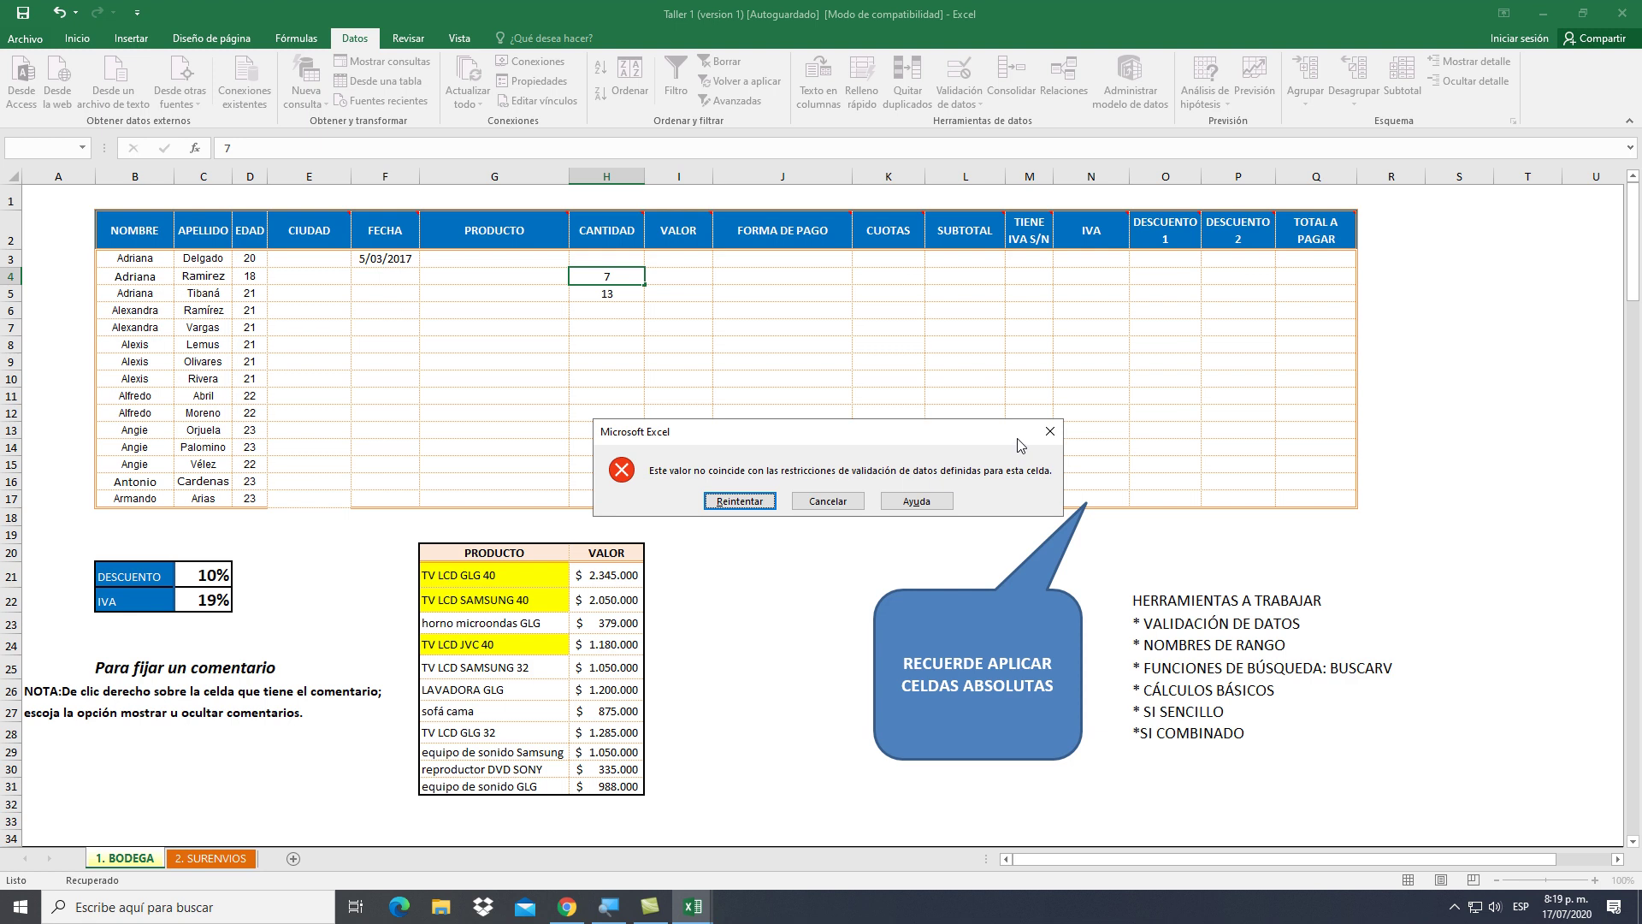
click(1048, 431)
drag(607, 258, 615, 312)
key(Delete)
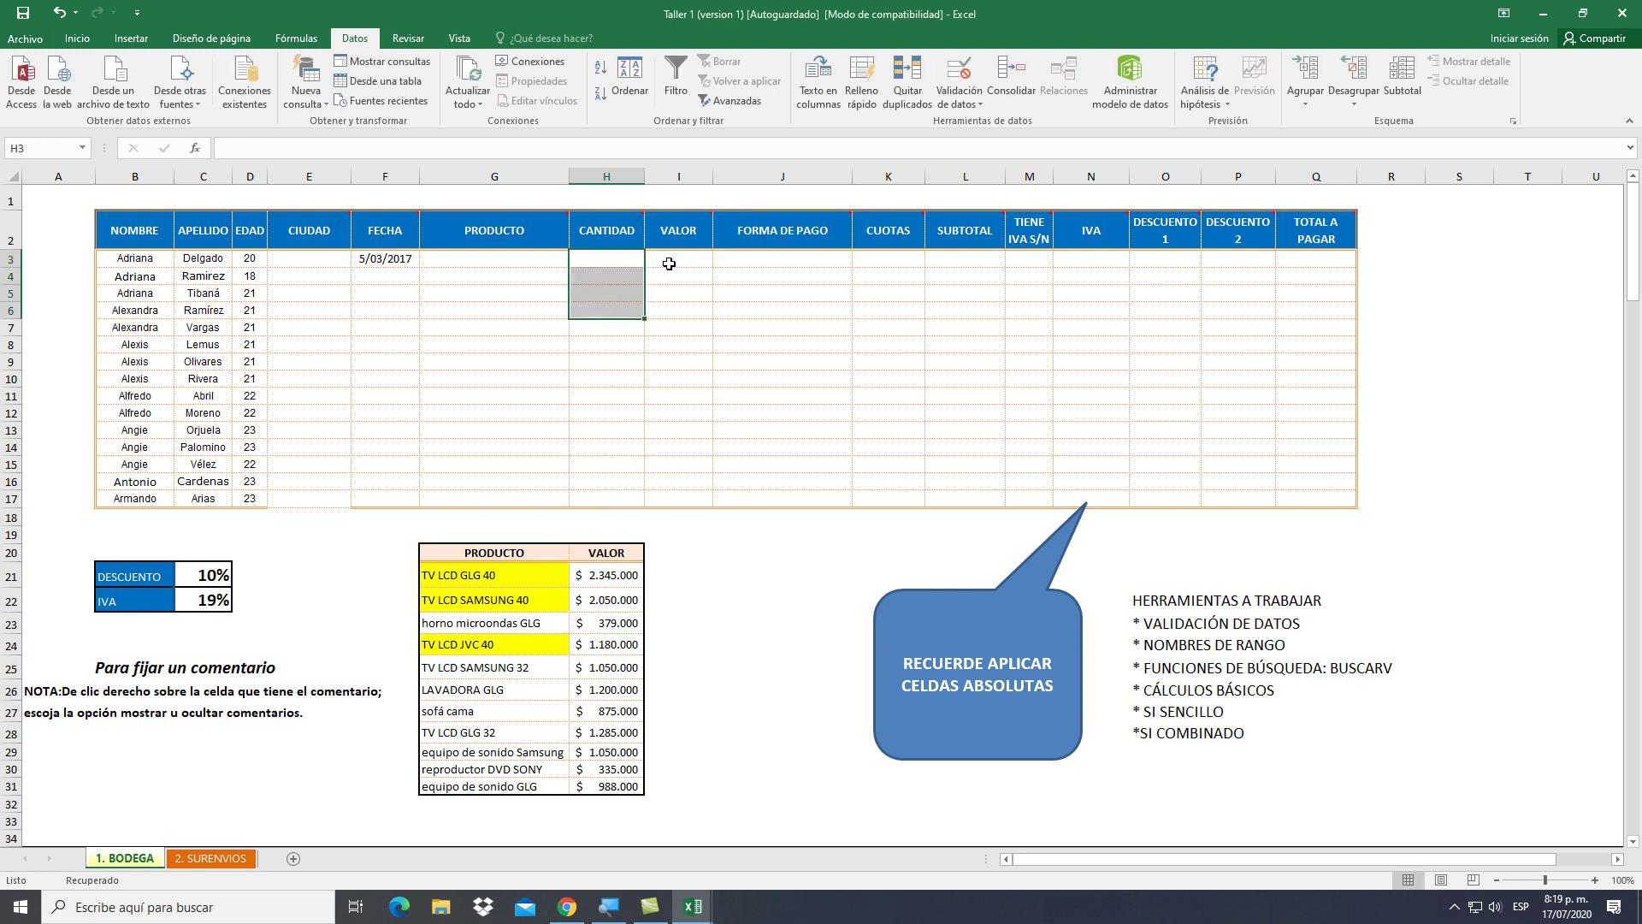
Read the VALOR header's comment and start a BUSCARV formula in I3 with lookup value G3 and the named range PRECIOS as table
mouse_move(674, 231)
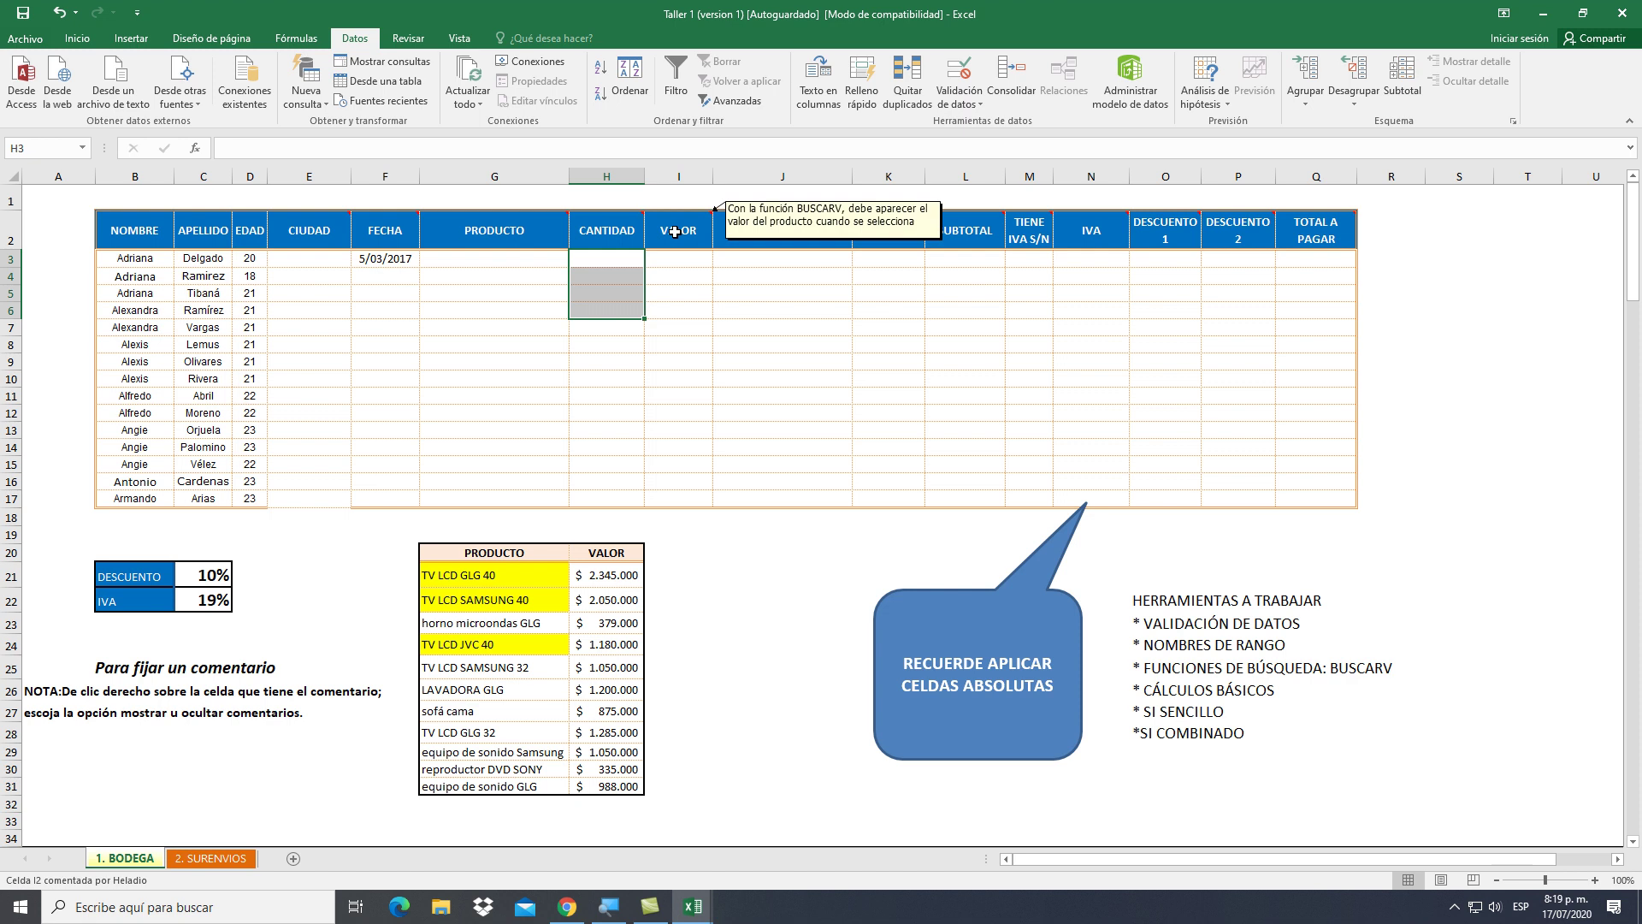
click(674, 259)
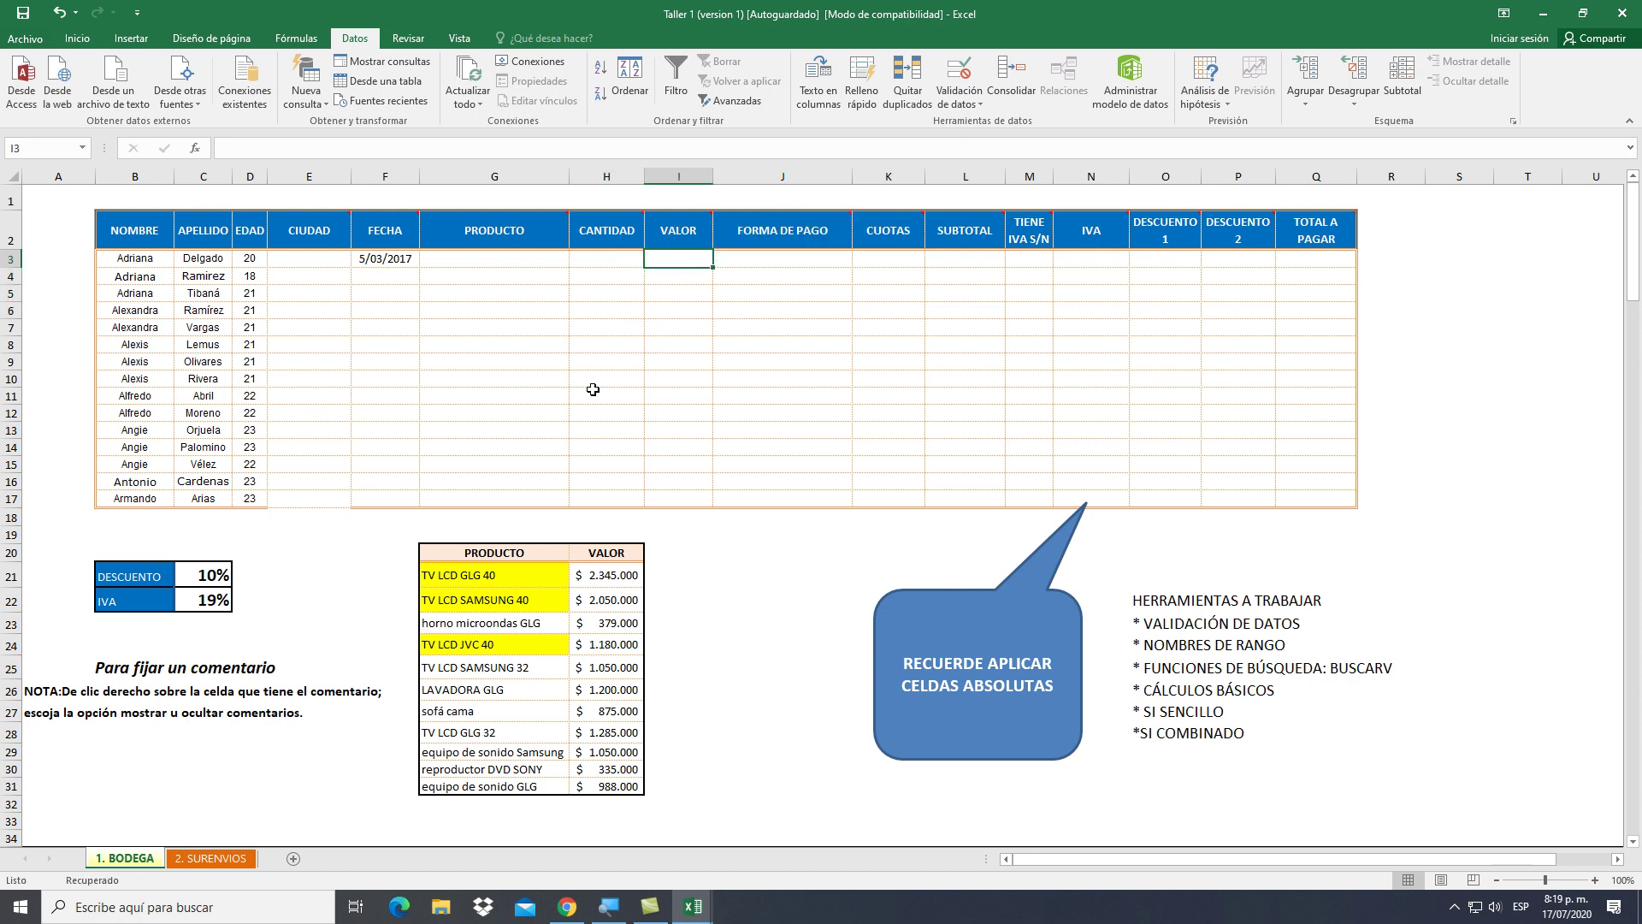
text(=BUSCAR)
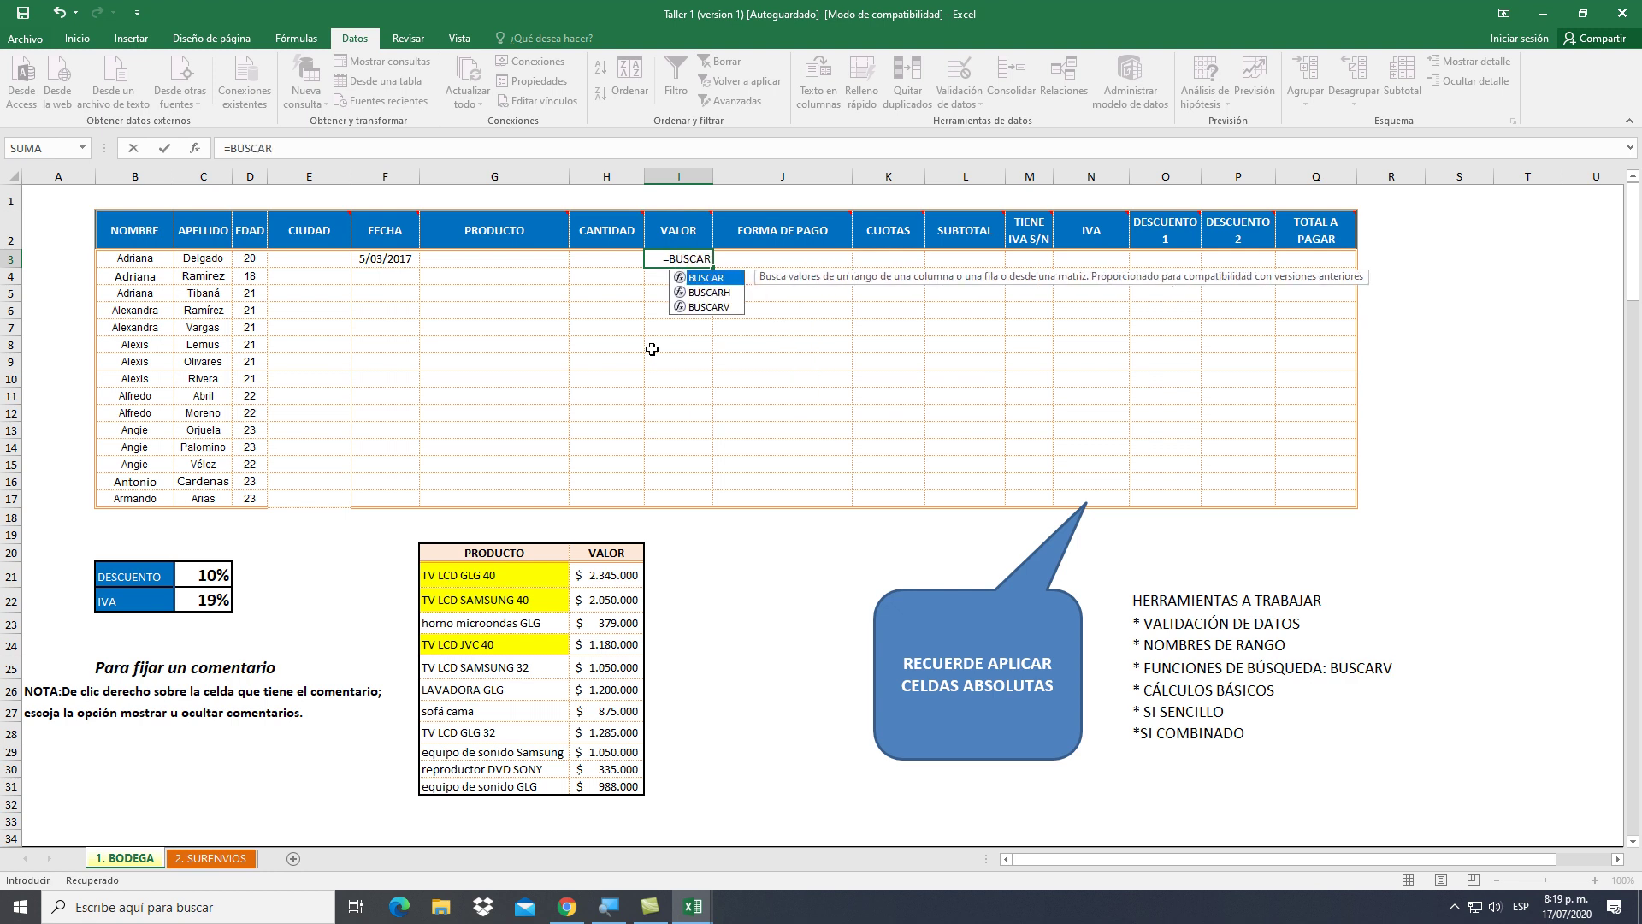
key(Down)
key(Down)
key(Tab)
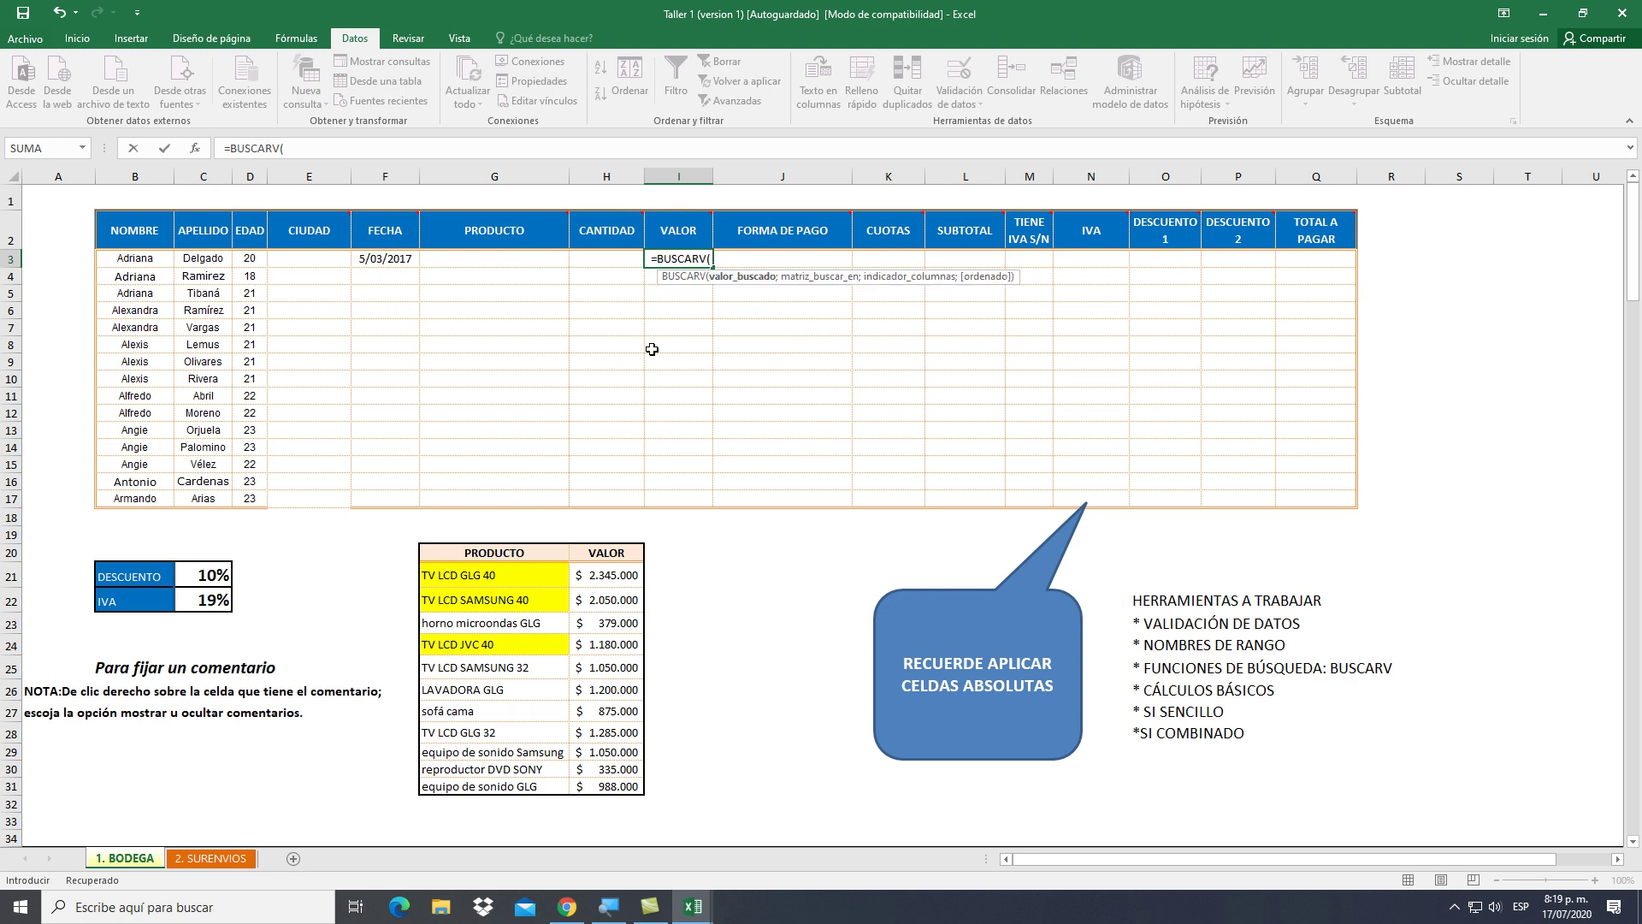
click(522, 256)
text(;)
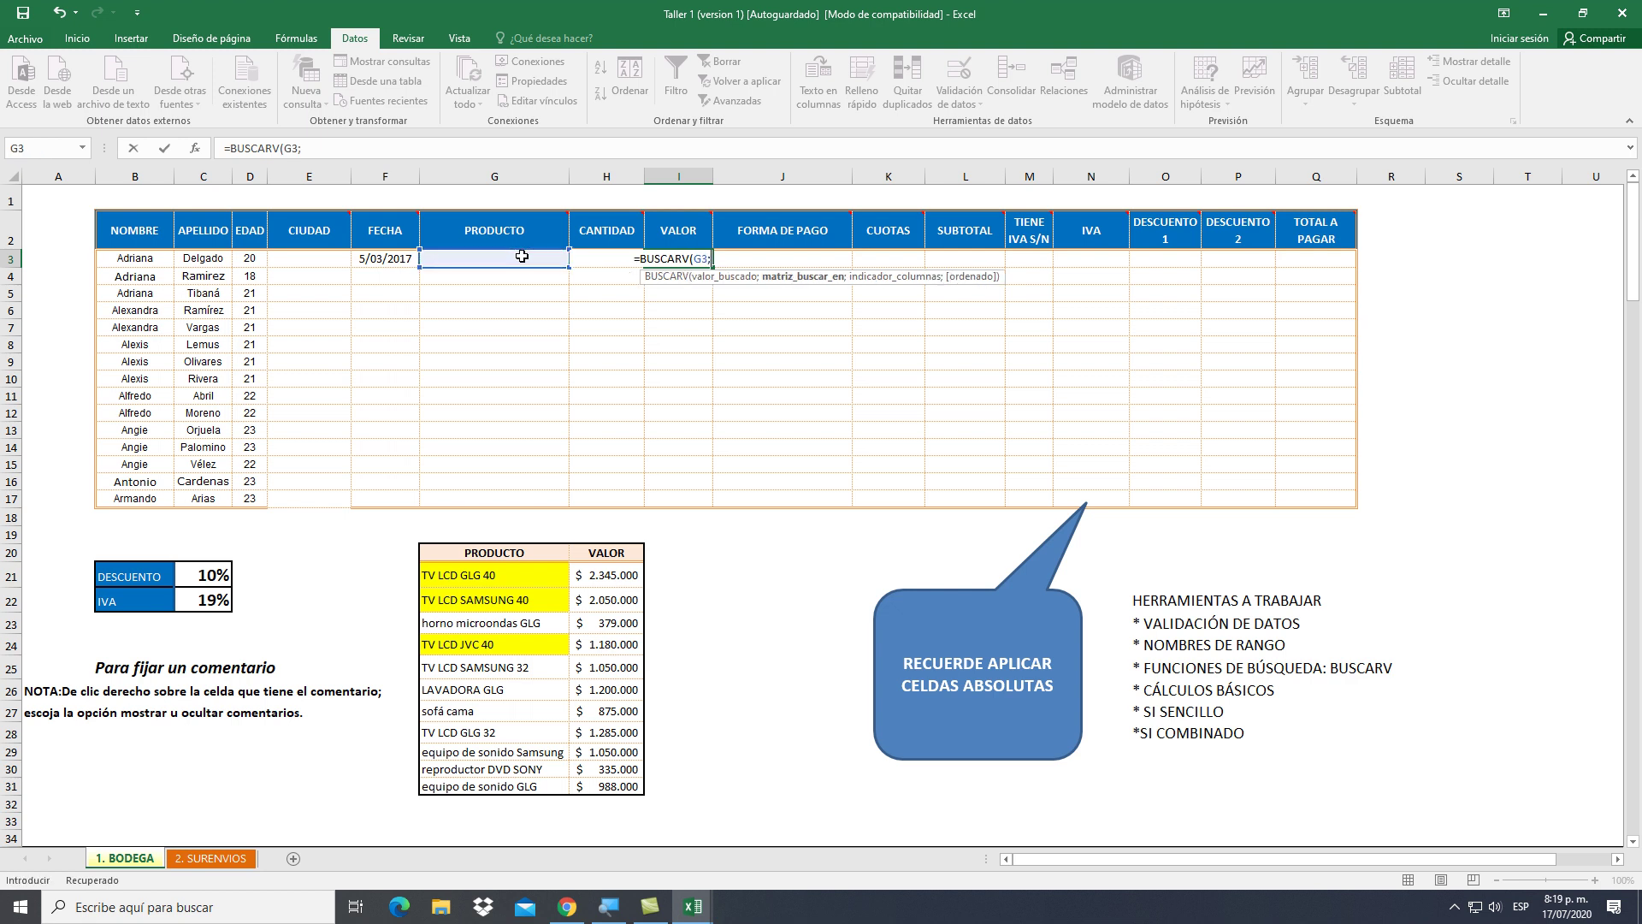
key(F3)
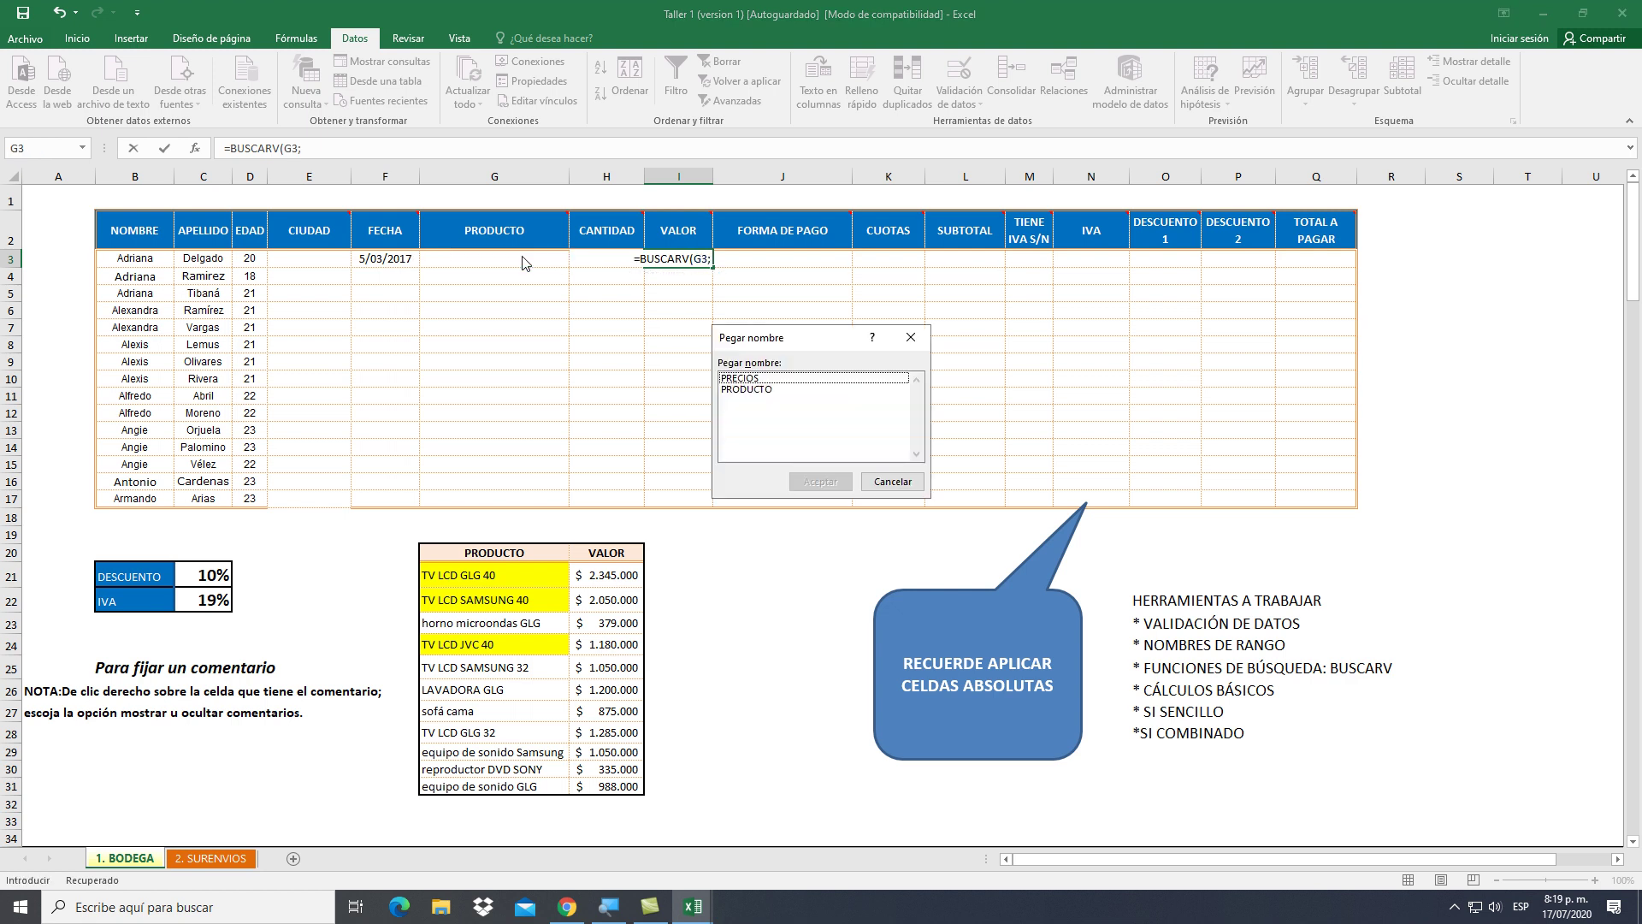
click(742, 380)
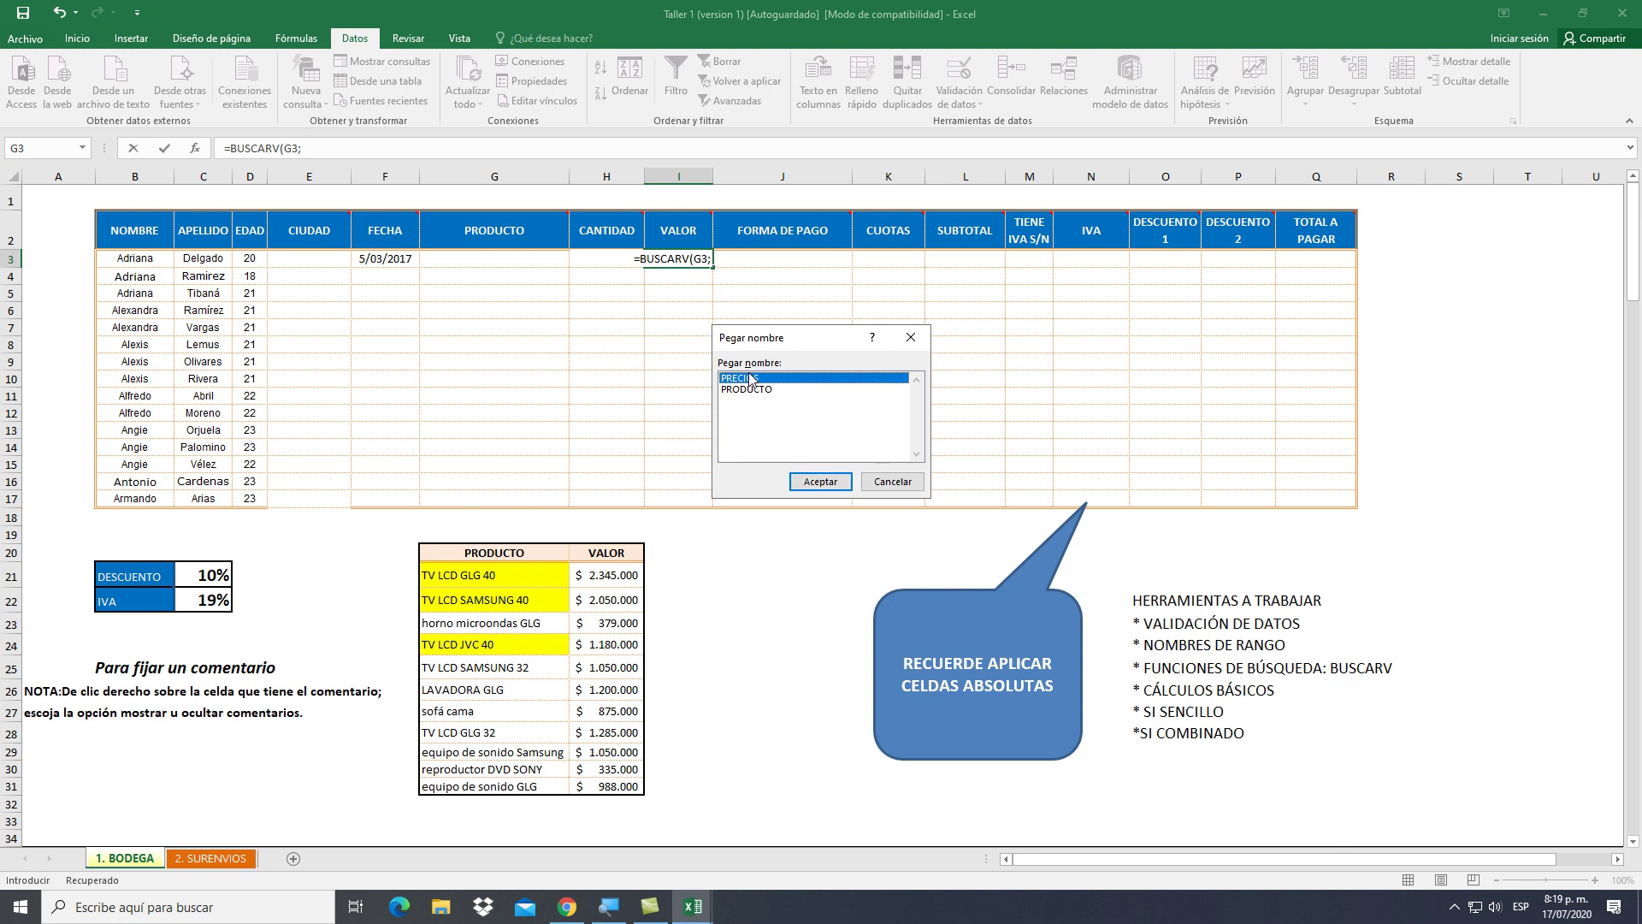
key(Tab)
key(Return)
text(;)
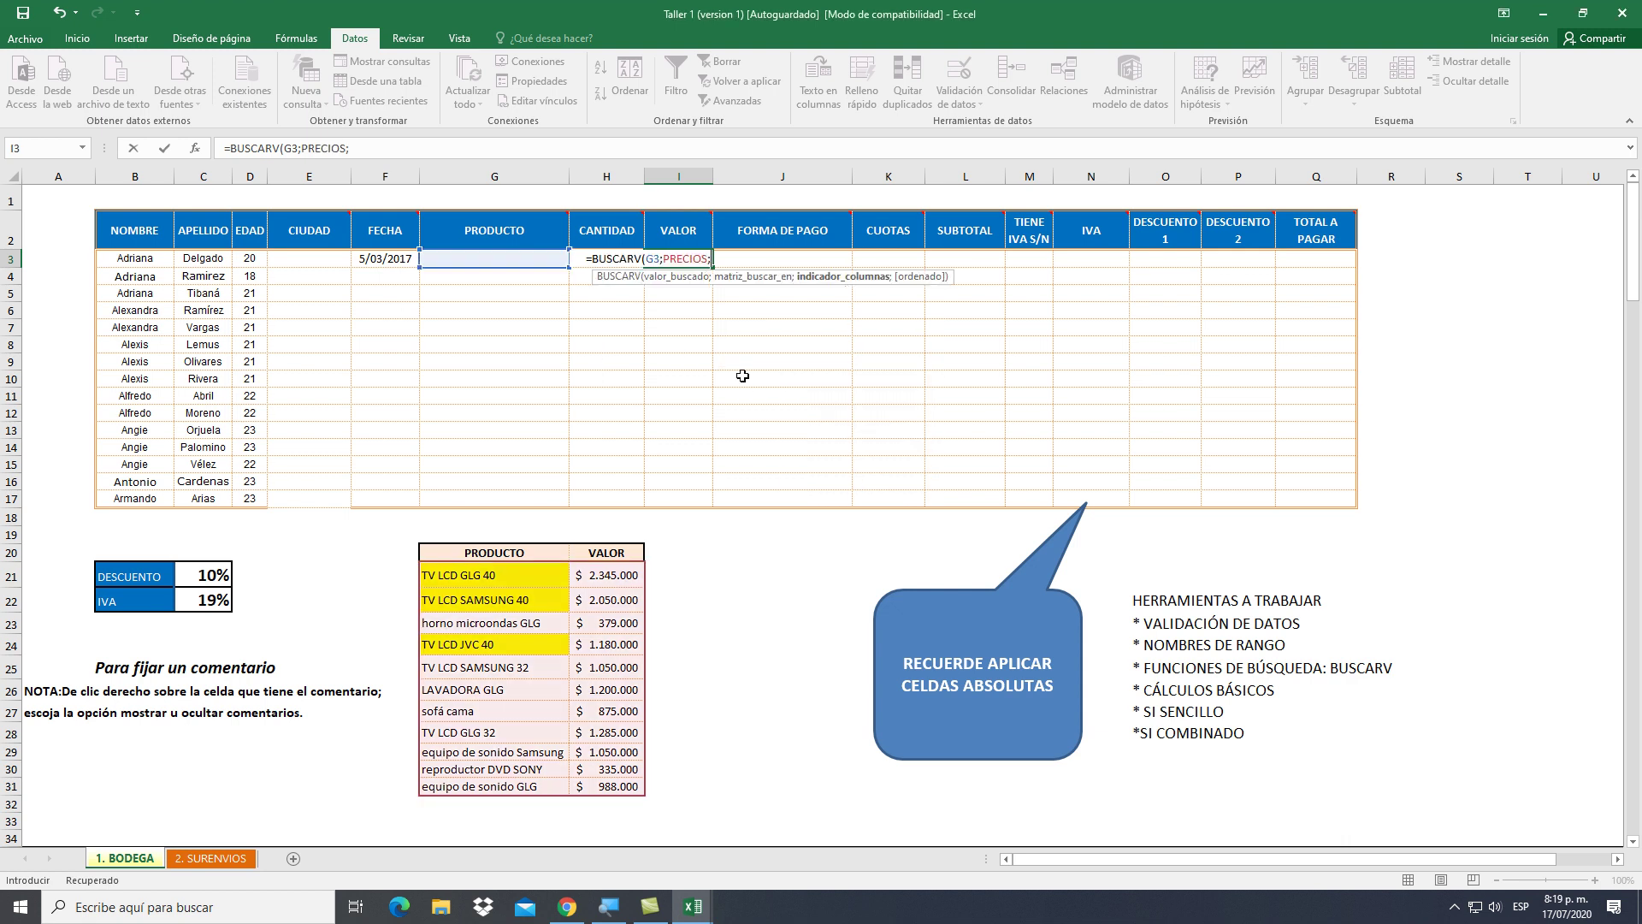
Complete the BUSCARV formula in I3 with column index 2 and FALSO for an exact match
text(2)
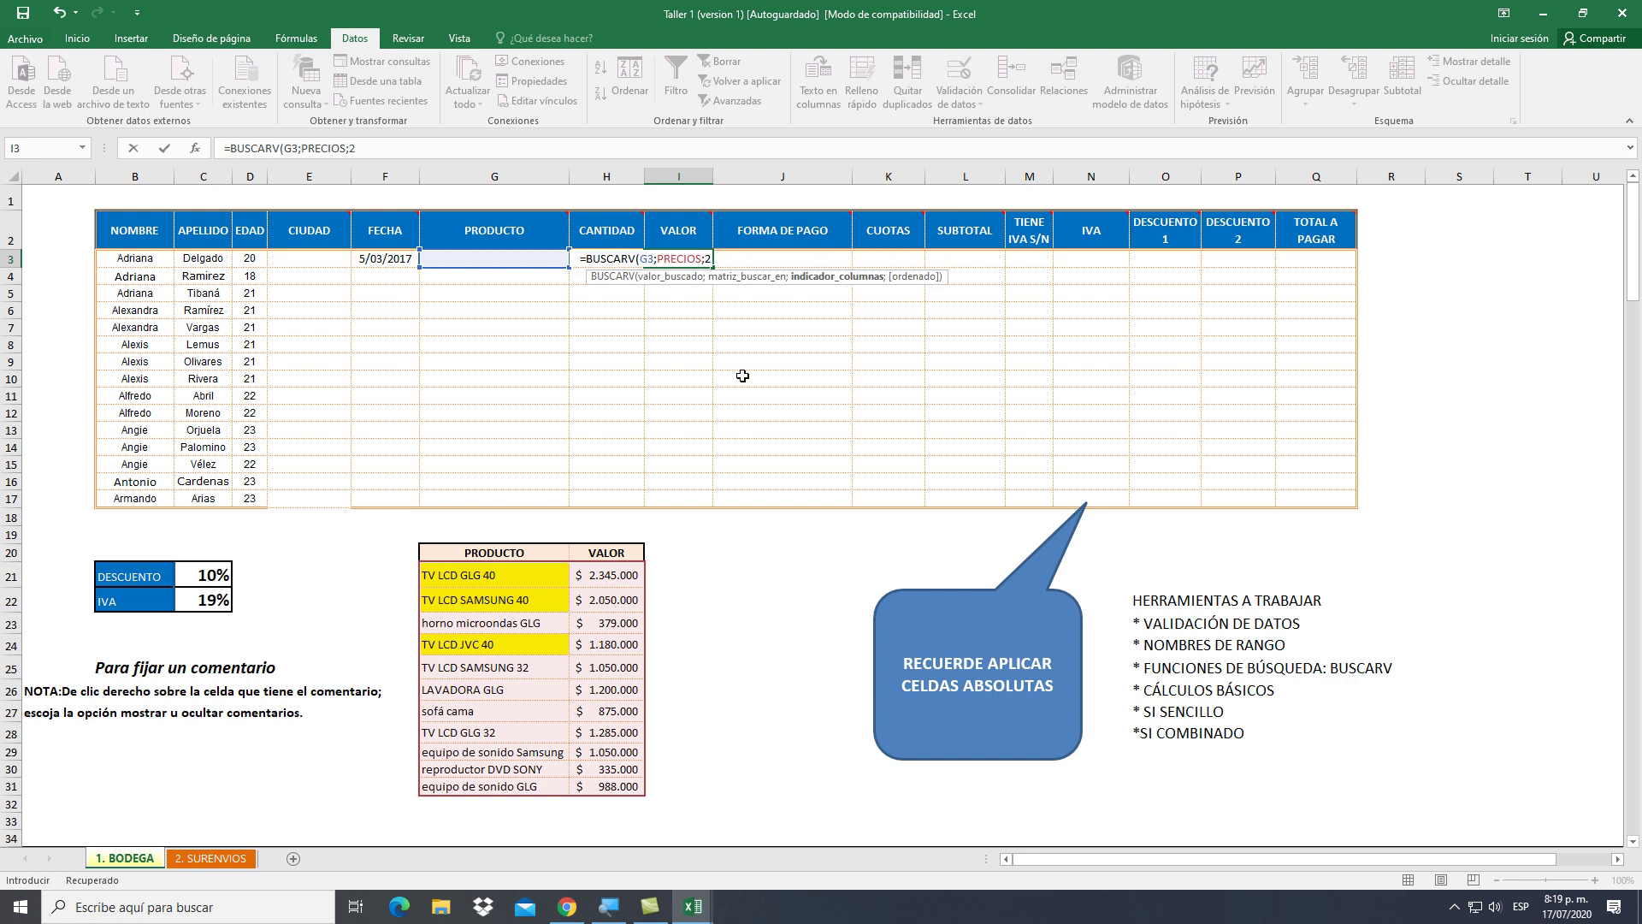
text(;)
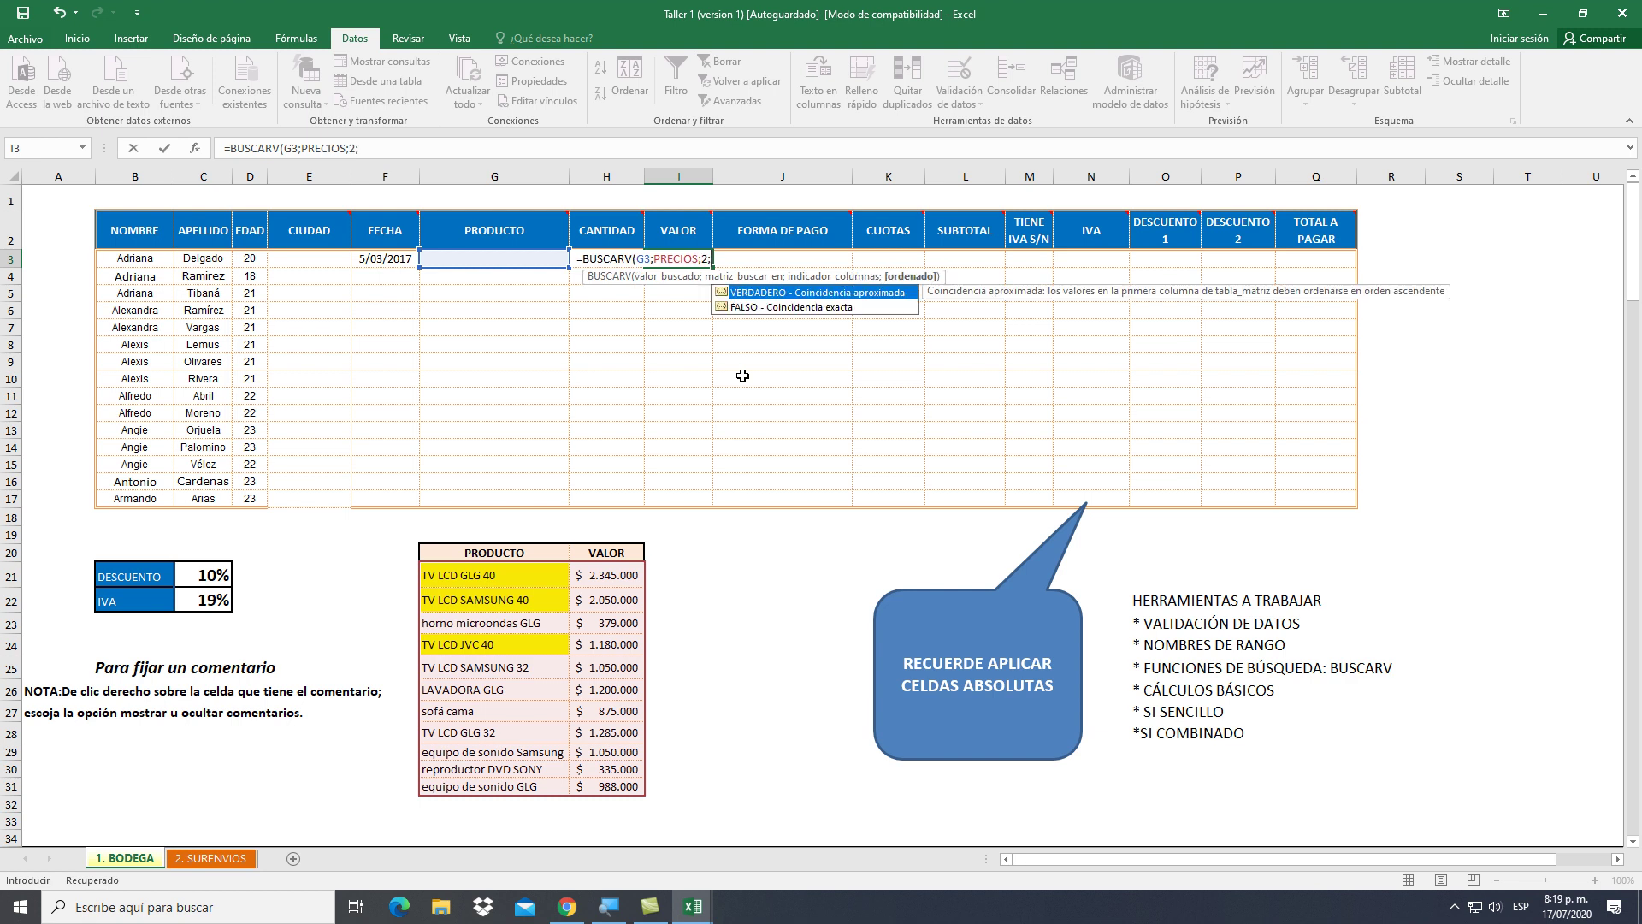
key(Down)
key(Tab)
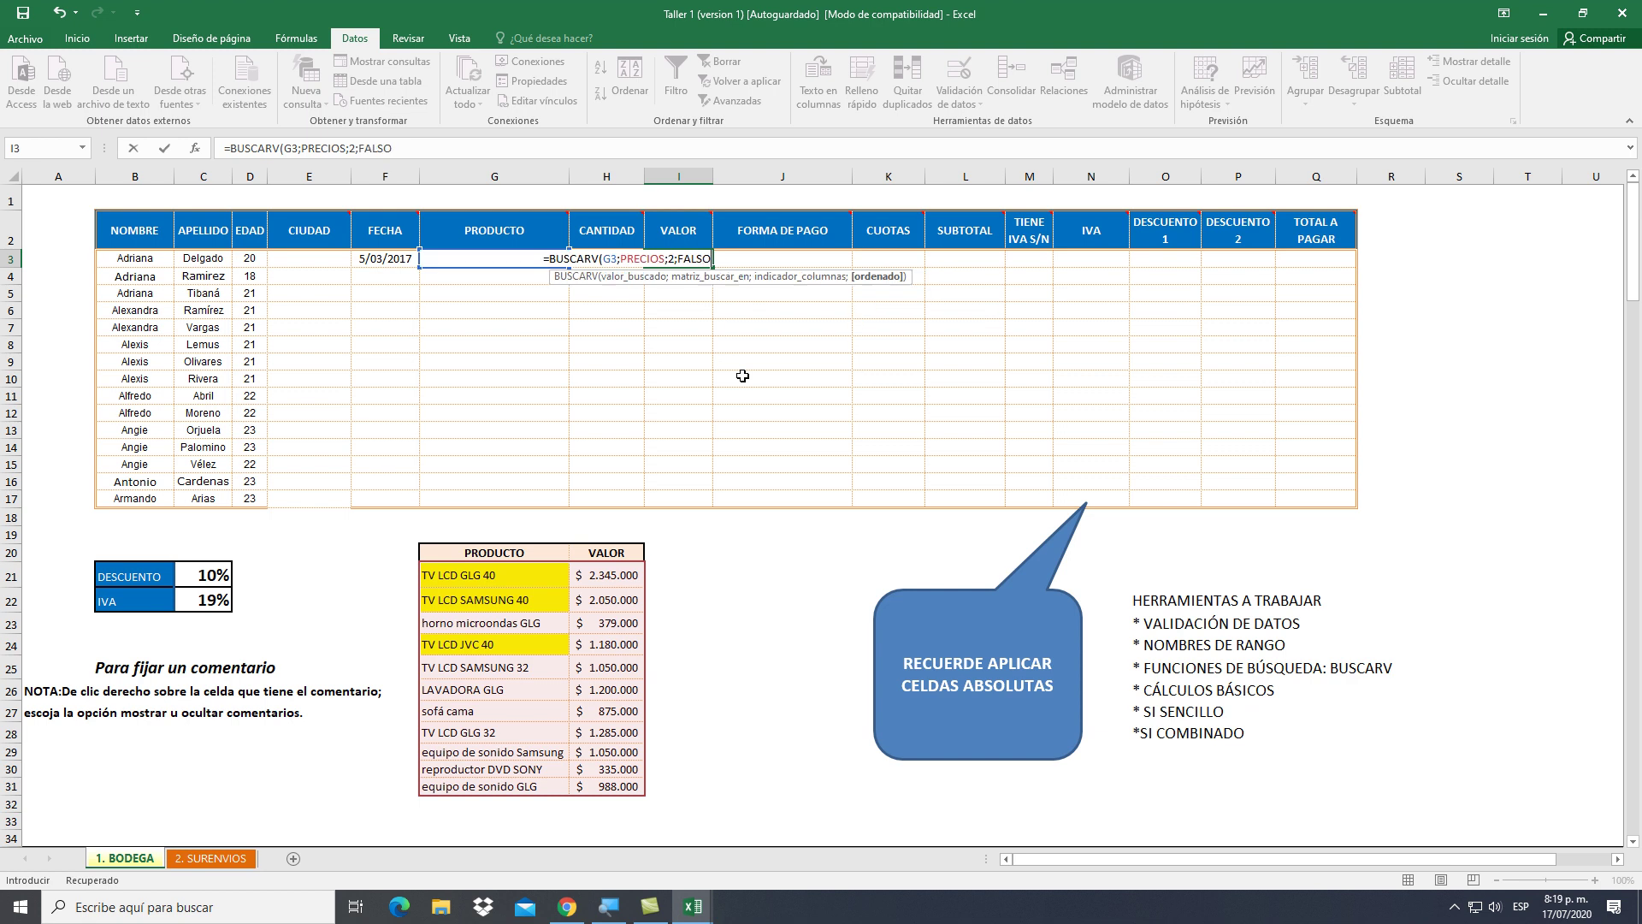
text())
key(Return)
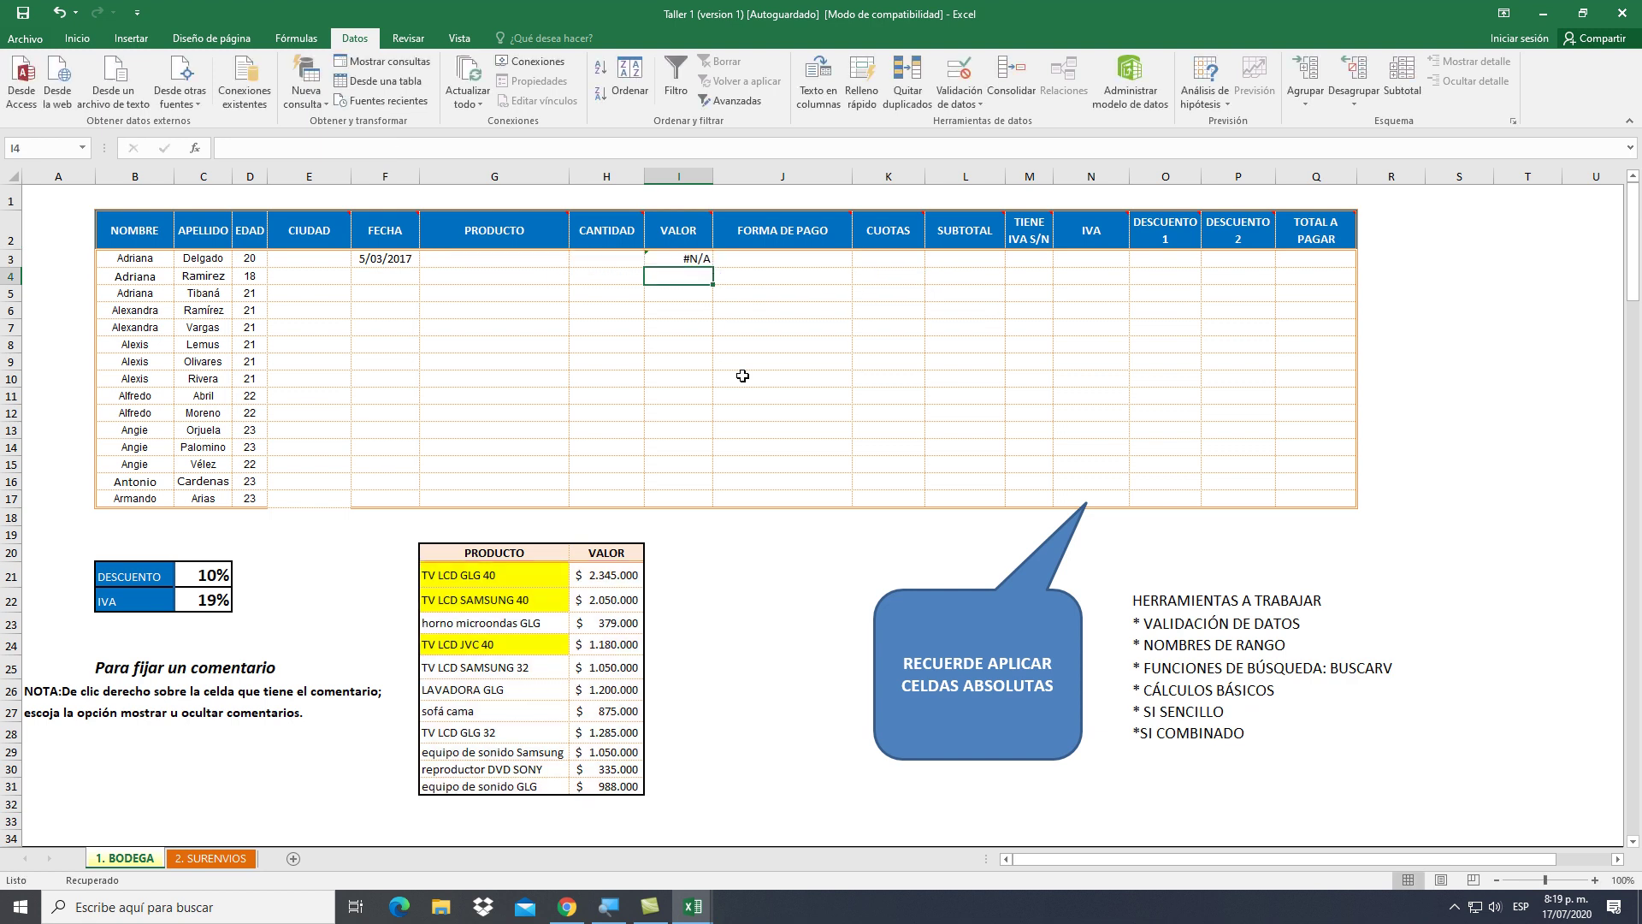
Wrap the BUSCARV formula in I3 in SI.ERROR with empty text "" as the fallback value
double_click(687, 261)
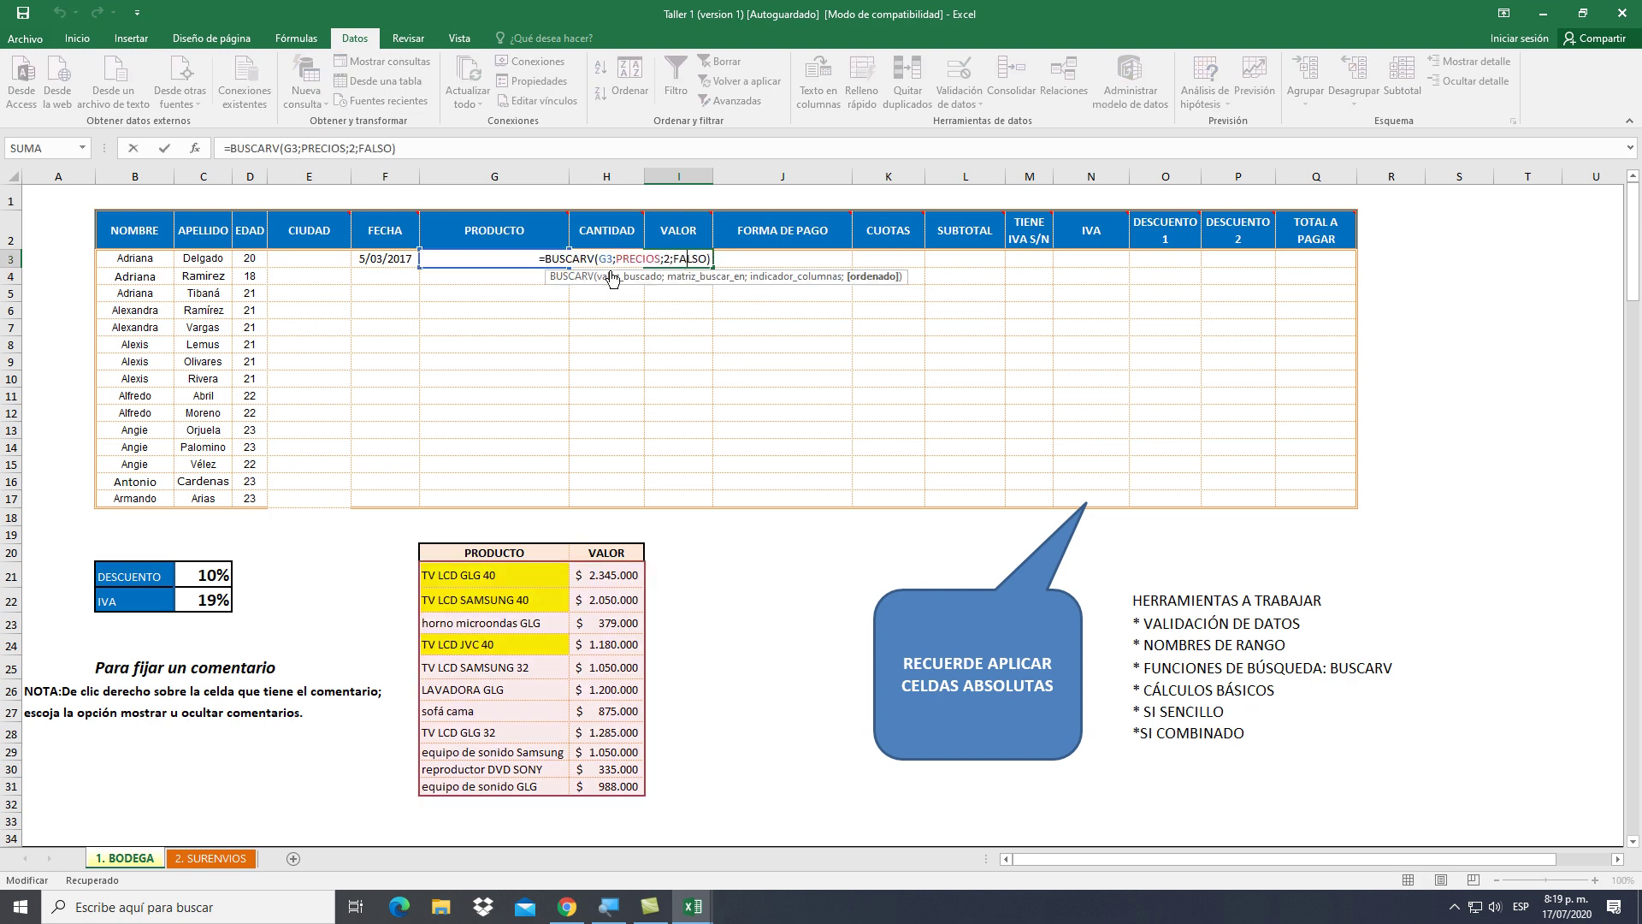
click(549, 259)
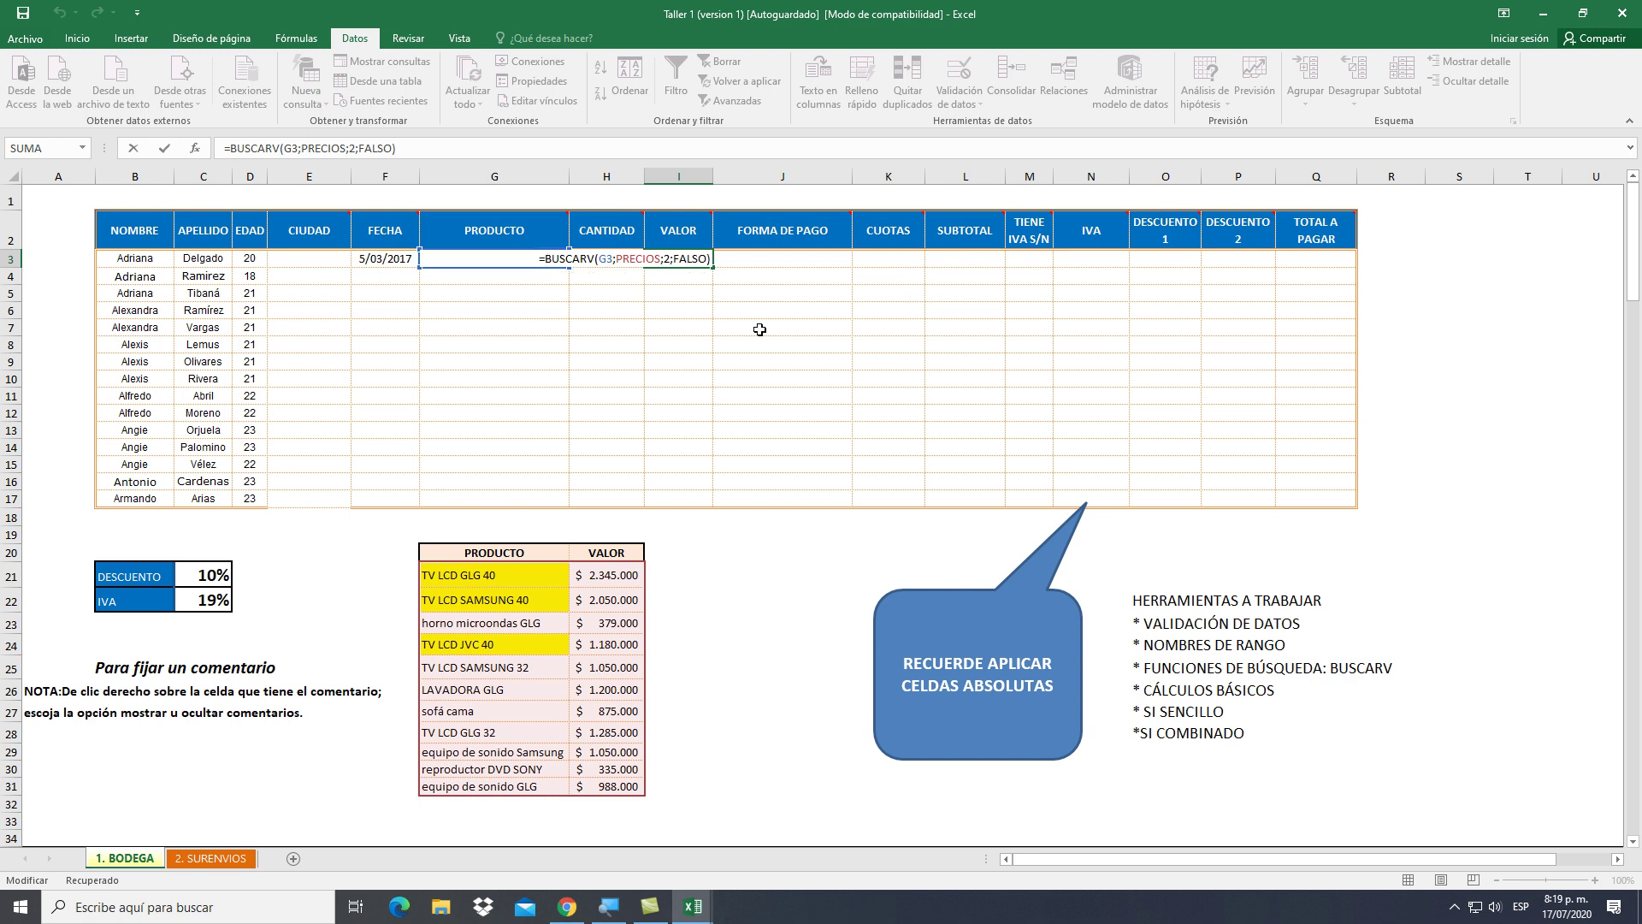
text(SI.ERR)
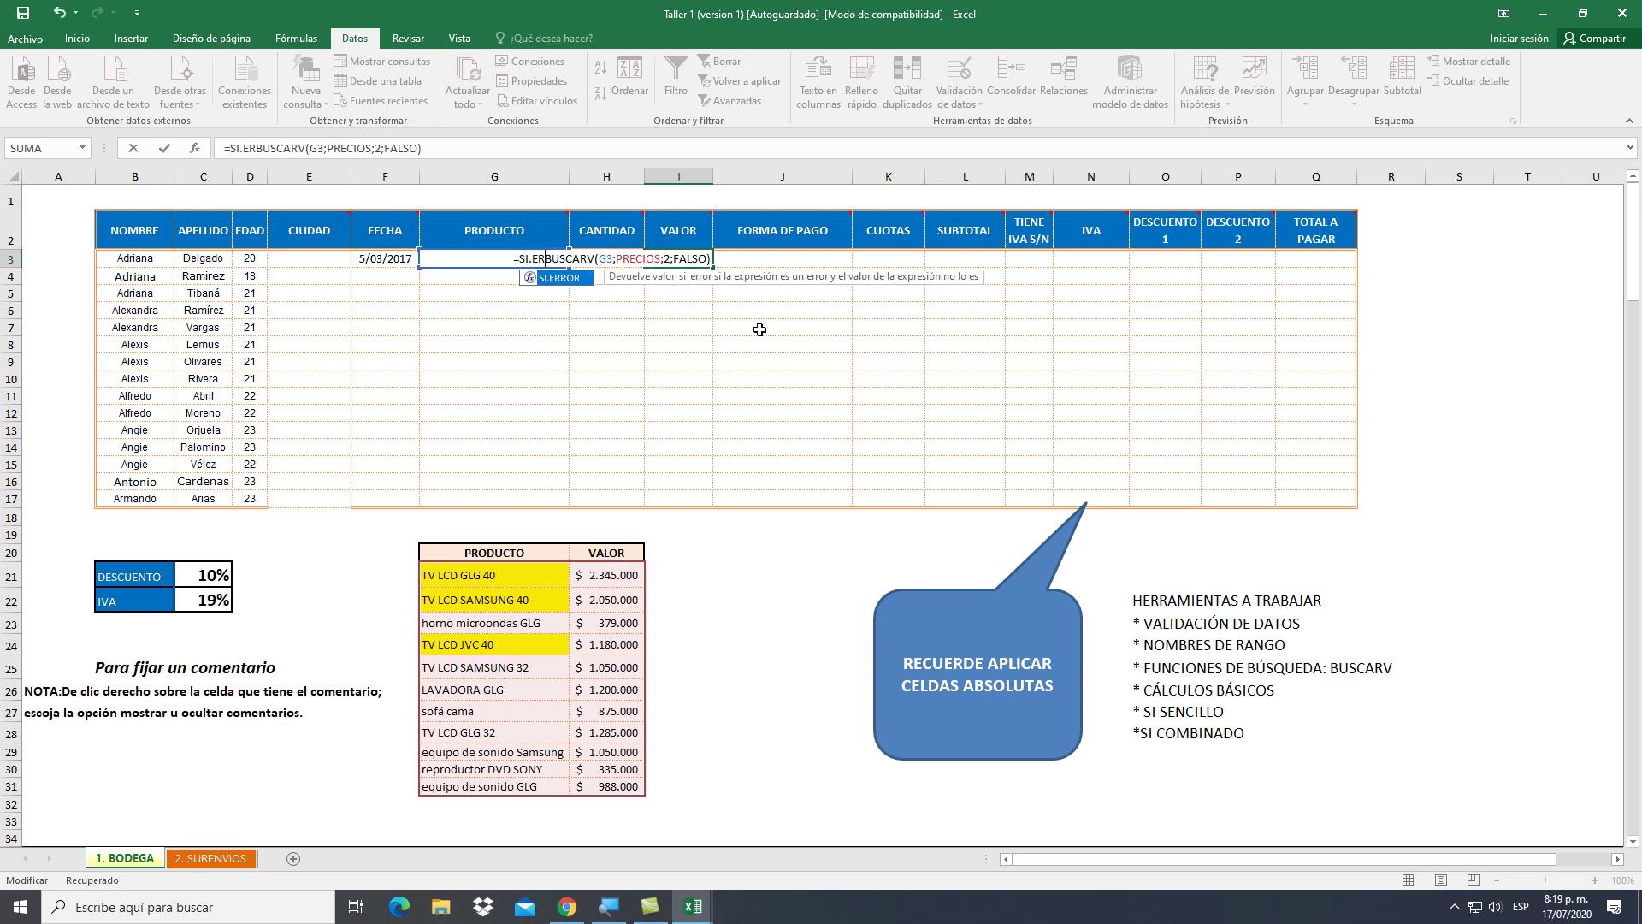
text(OR()
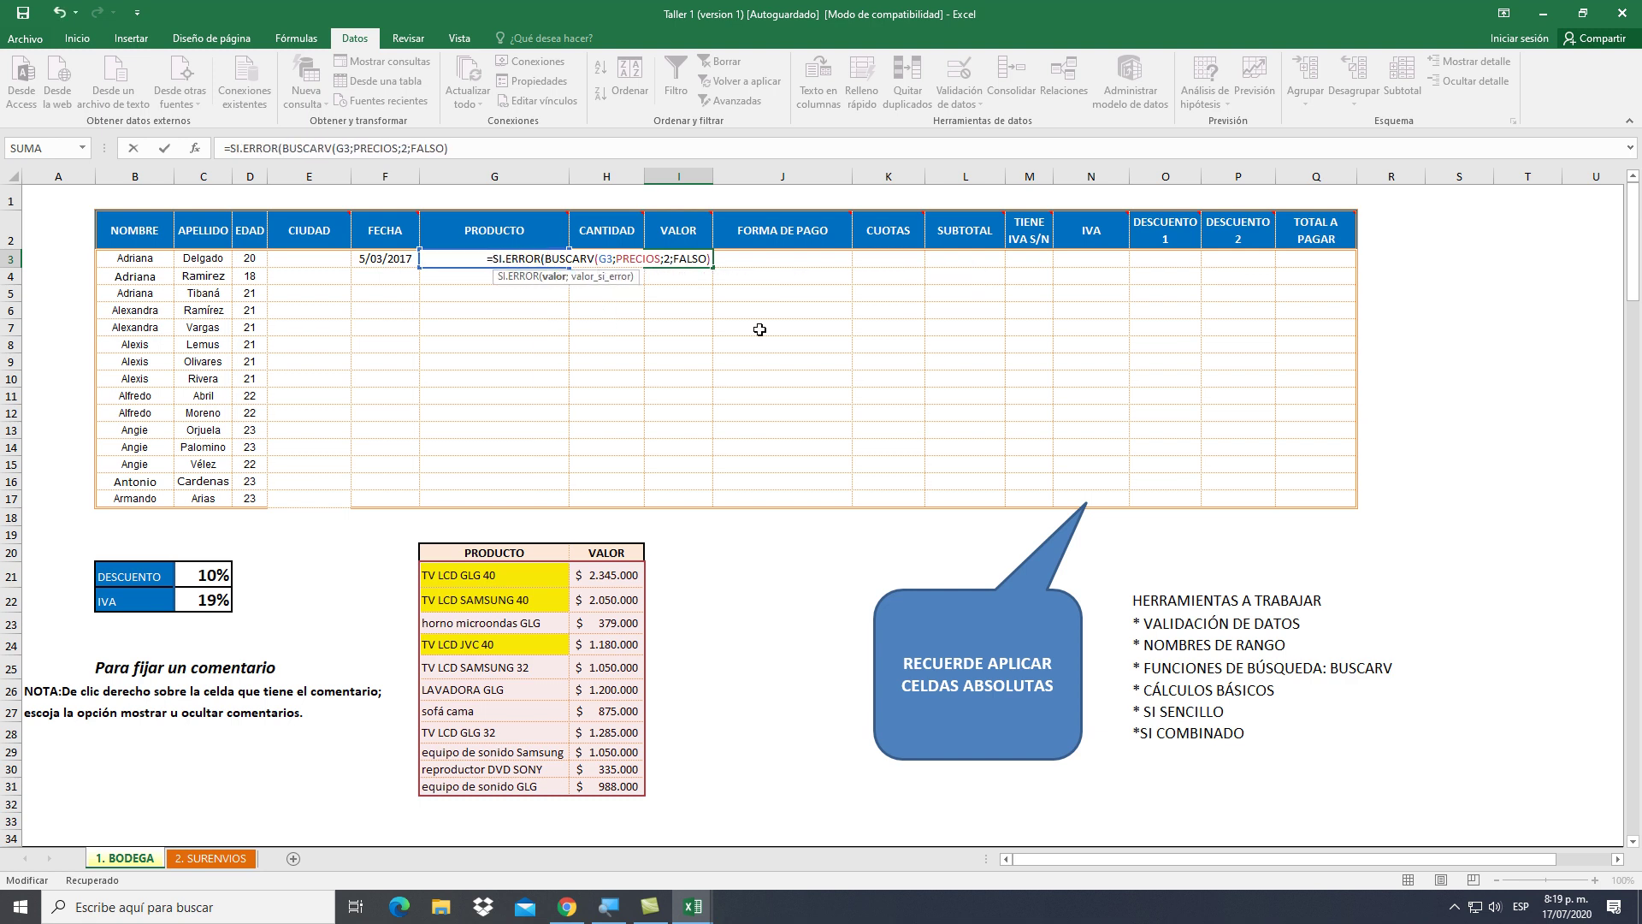
key(Right)
key(Right)
key(Right)
key(Right)
key(Right)
key(Right)
key(Right)
key(Right)
key(Right)
key(Right)
key(Right)
key(Right)
key(Right)
key(Right)
key(Right)
key(Right)
key(Right)
key(Right)
key(Right)
key(Right)
text(;"")
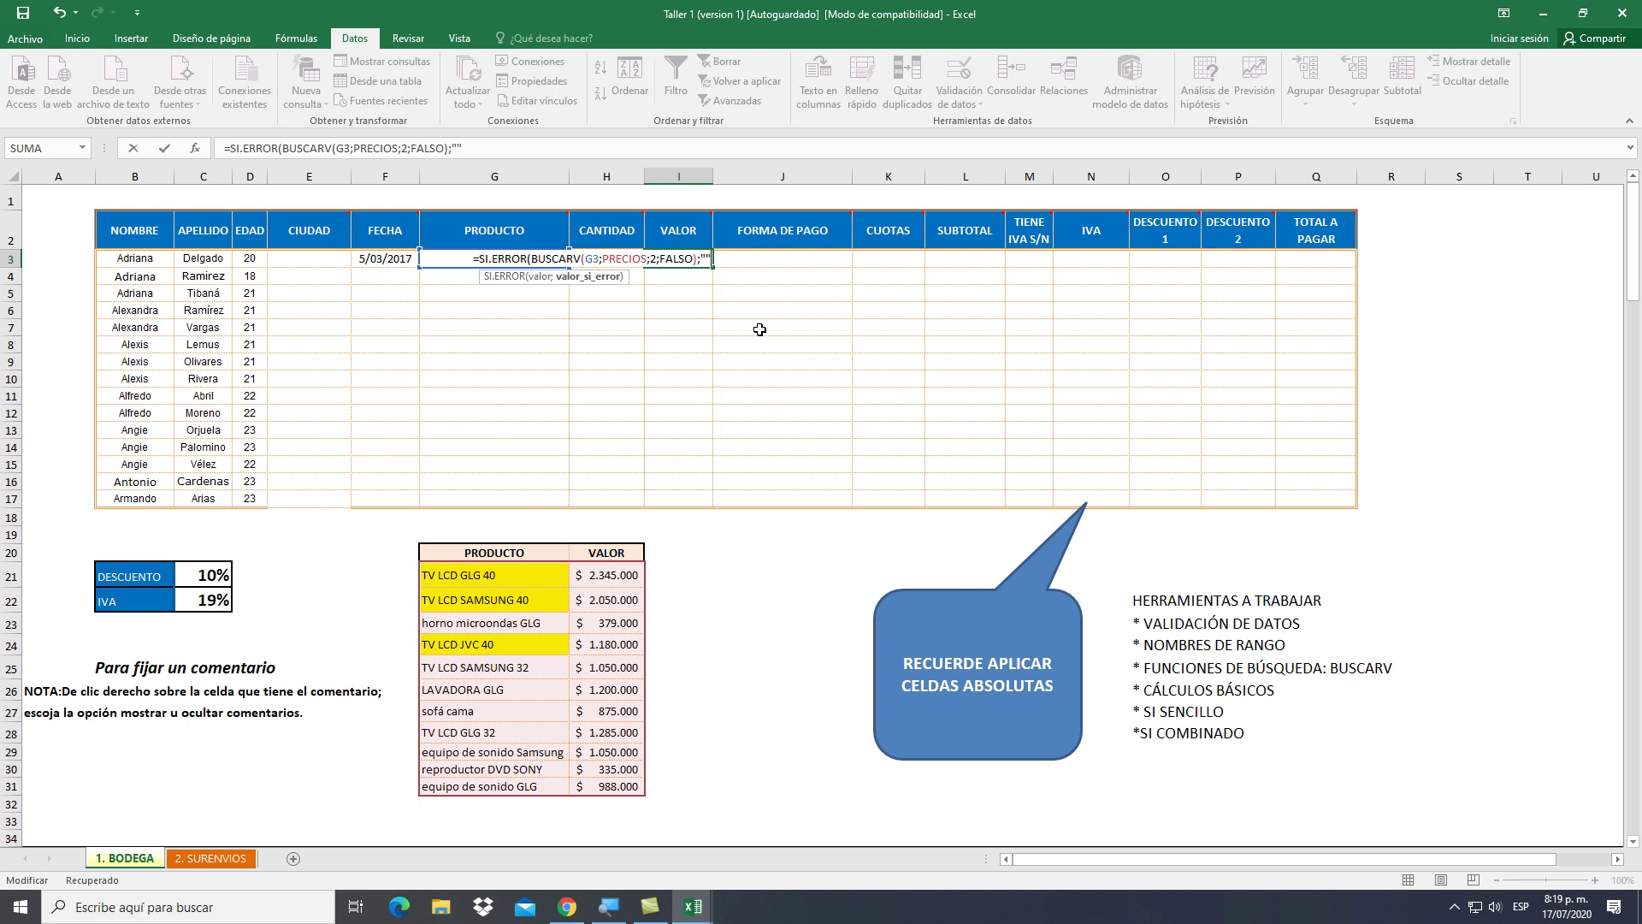
text())
key(Return)
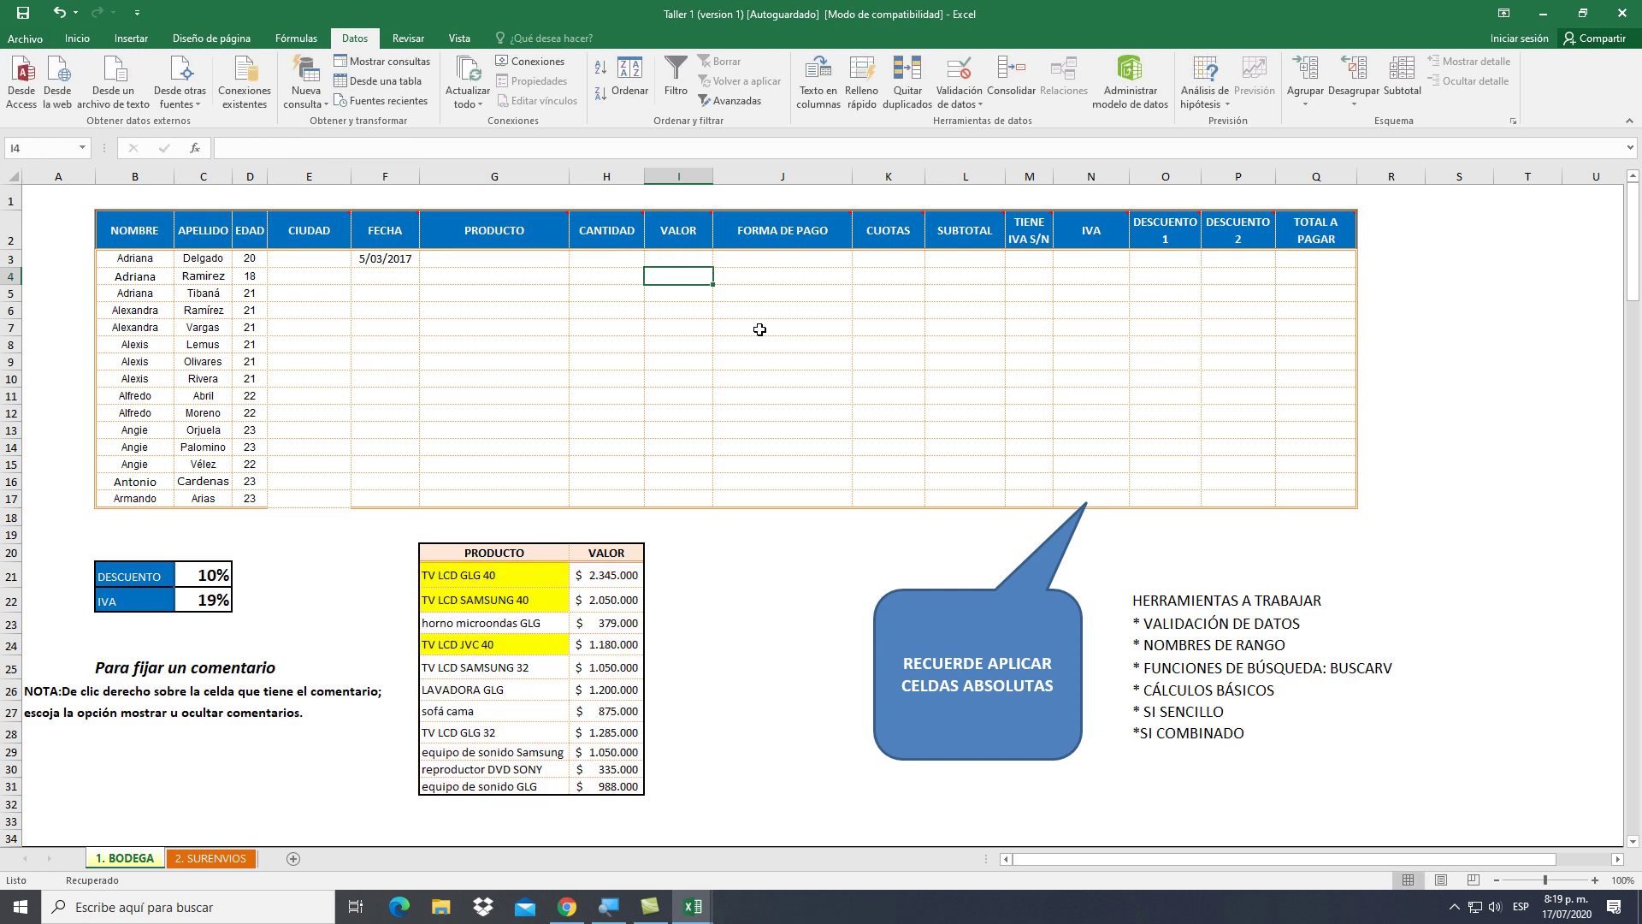
Test the VALOR lookup by picking two different products from the list in G3, and clear the cell
click(547, 259)
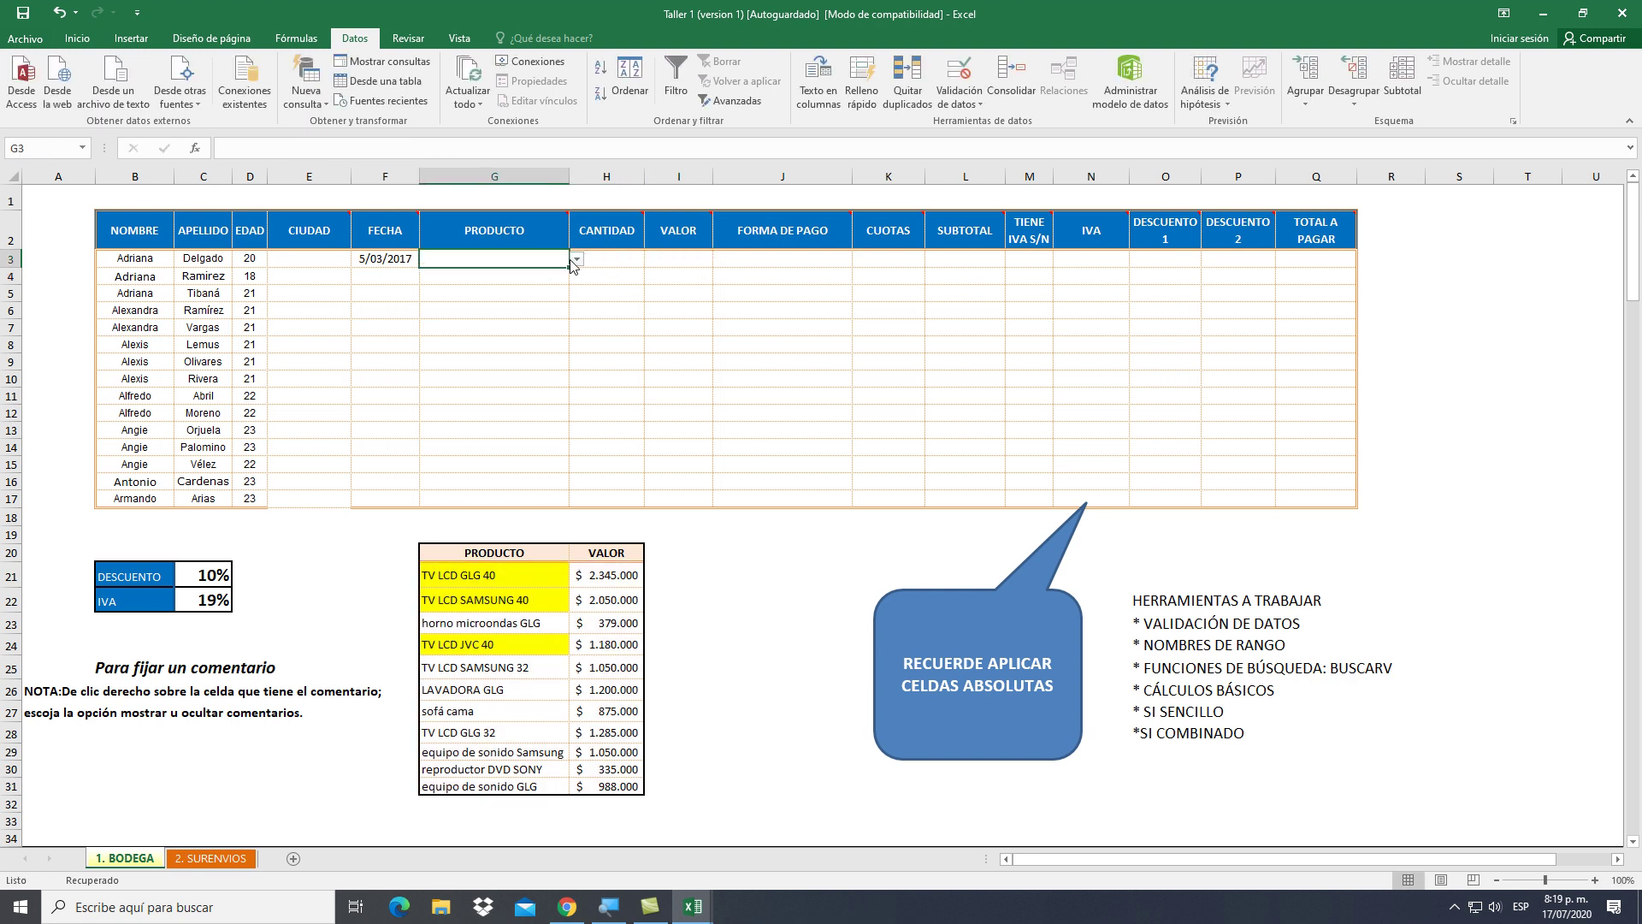
click(576, 259)
click(538, 294)
click(576, 259)
click(539, 342)
key(Delete)
Change the SI.ERROR fallback in I3 to 0 and fill the formula down through I17
key(Right)
key(Right)
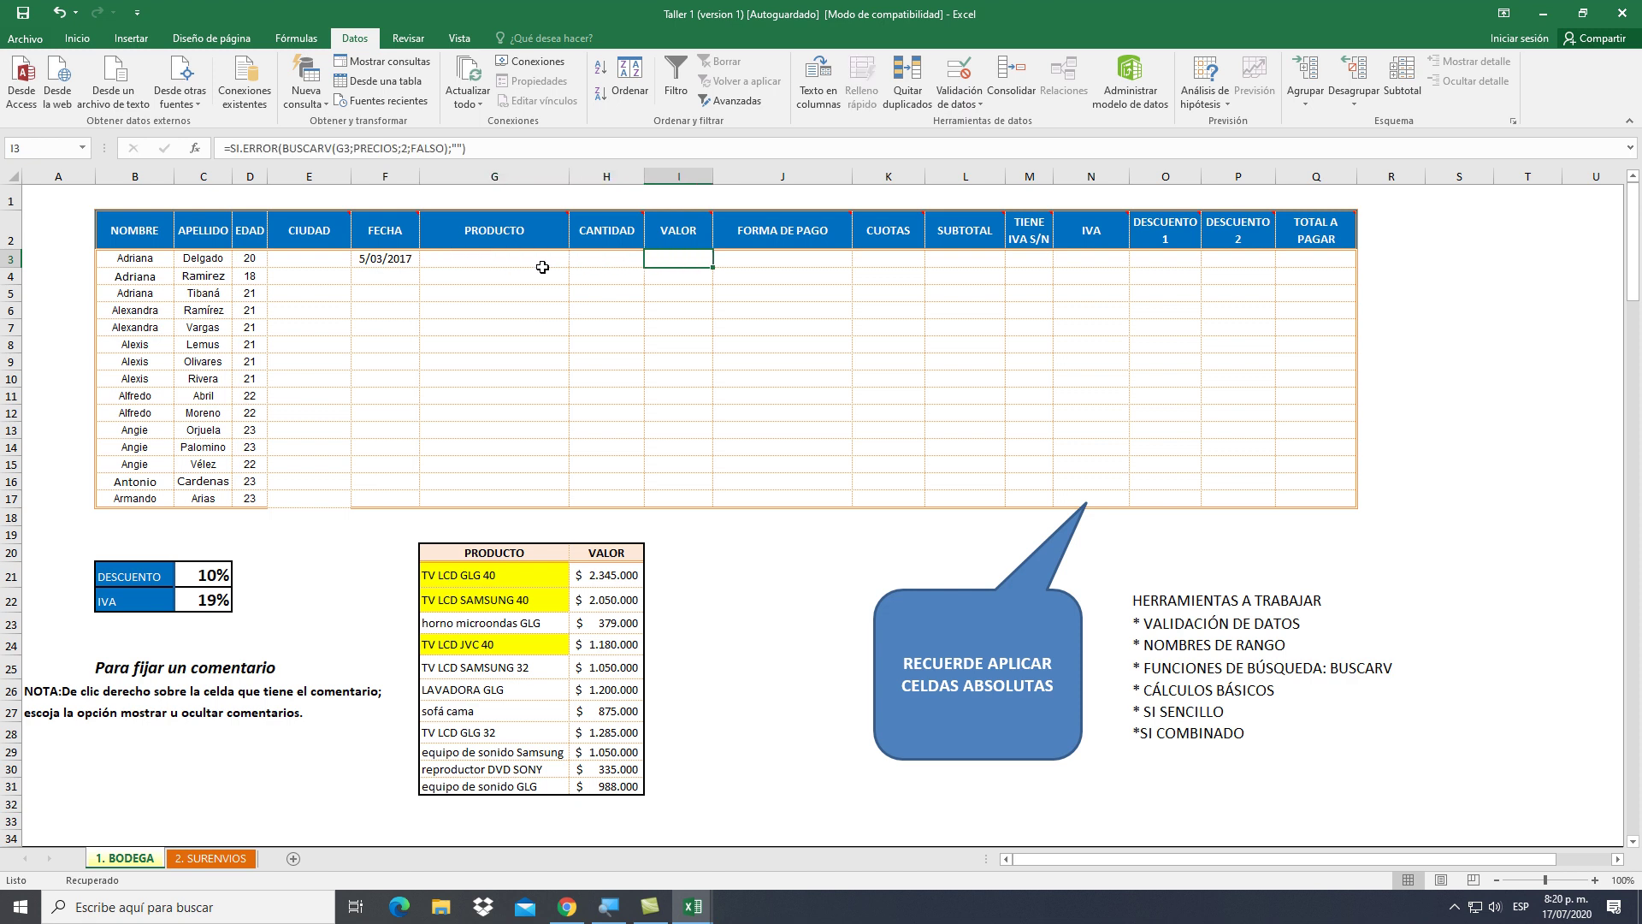
click(464, 148)
key(BackSpace)
key(BackSpace)
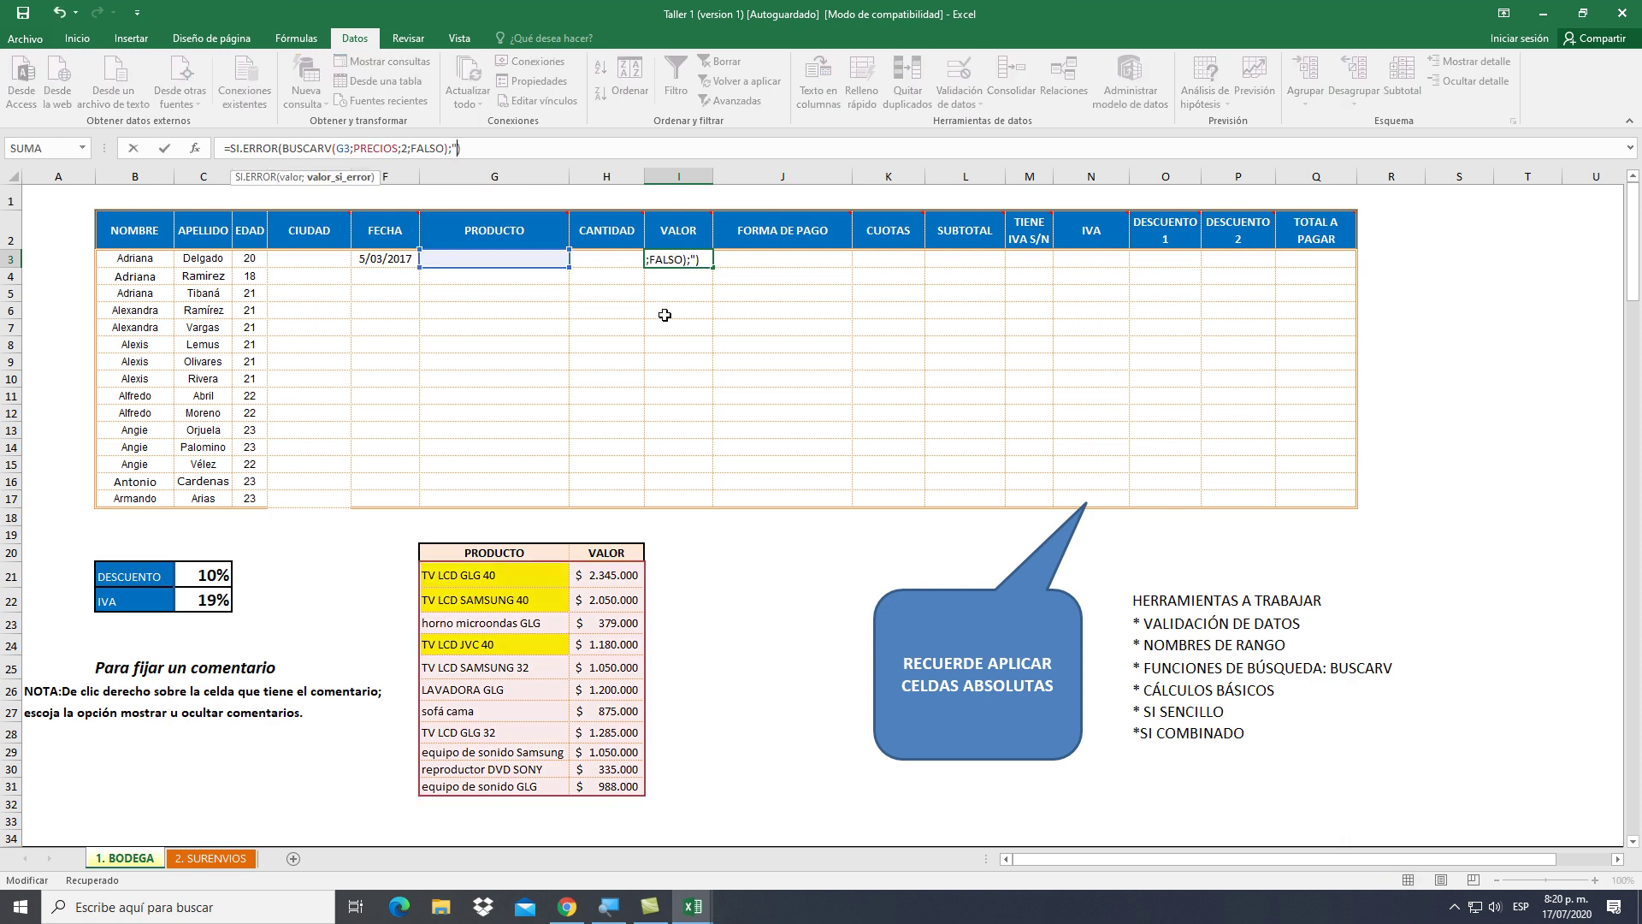
text(0)
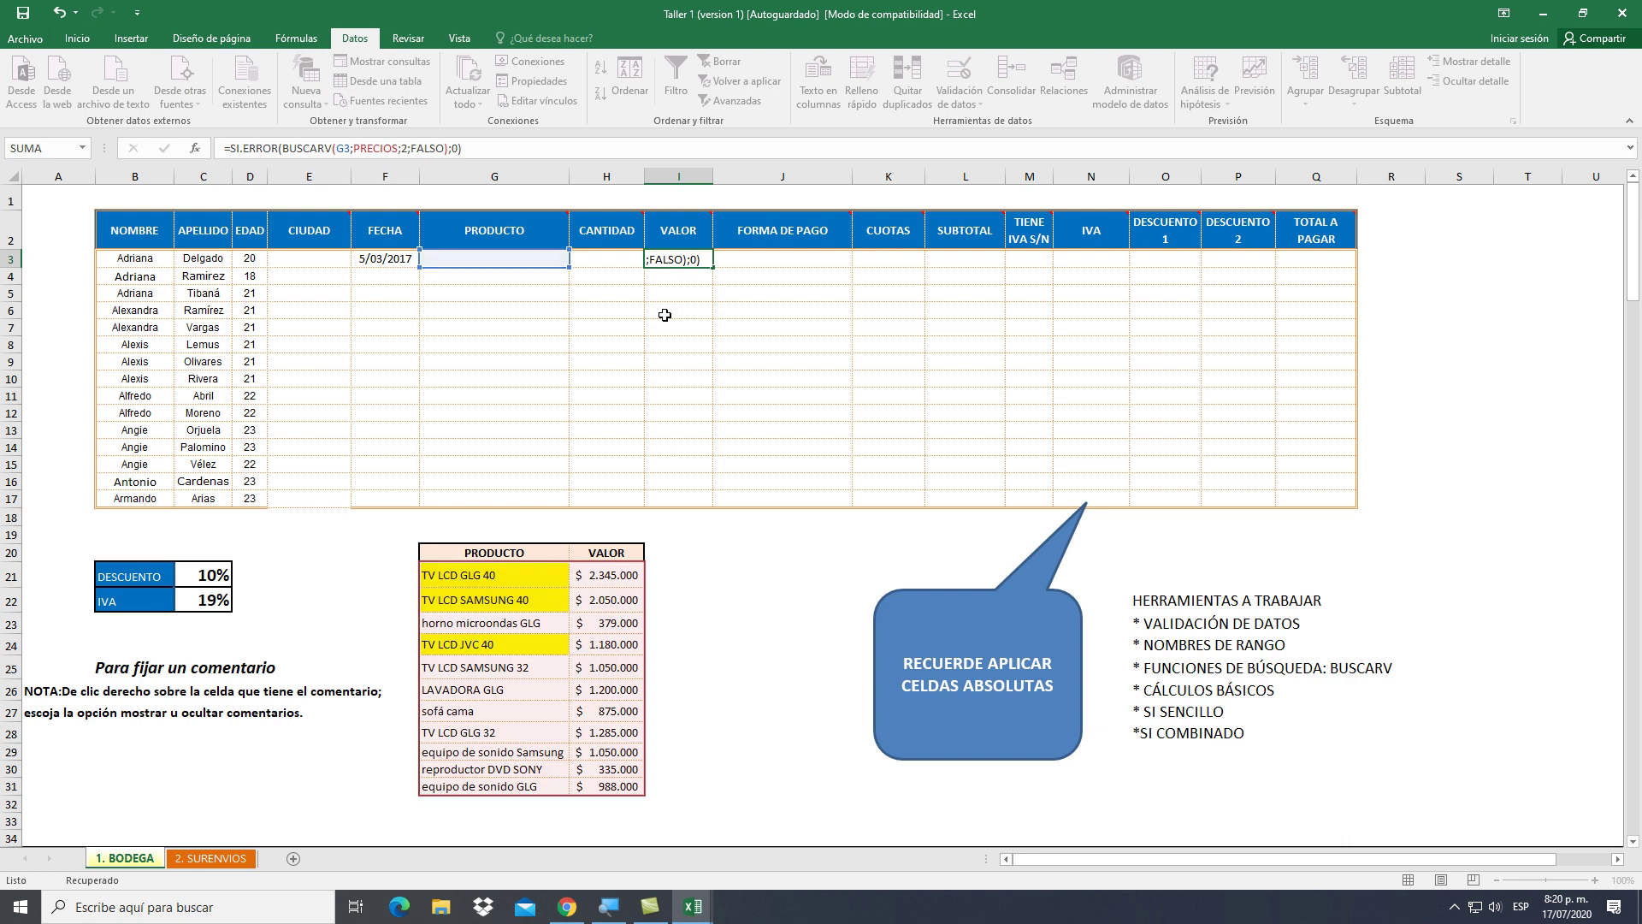
key(Return)
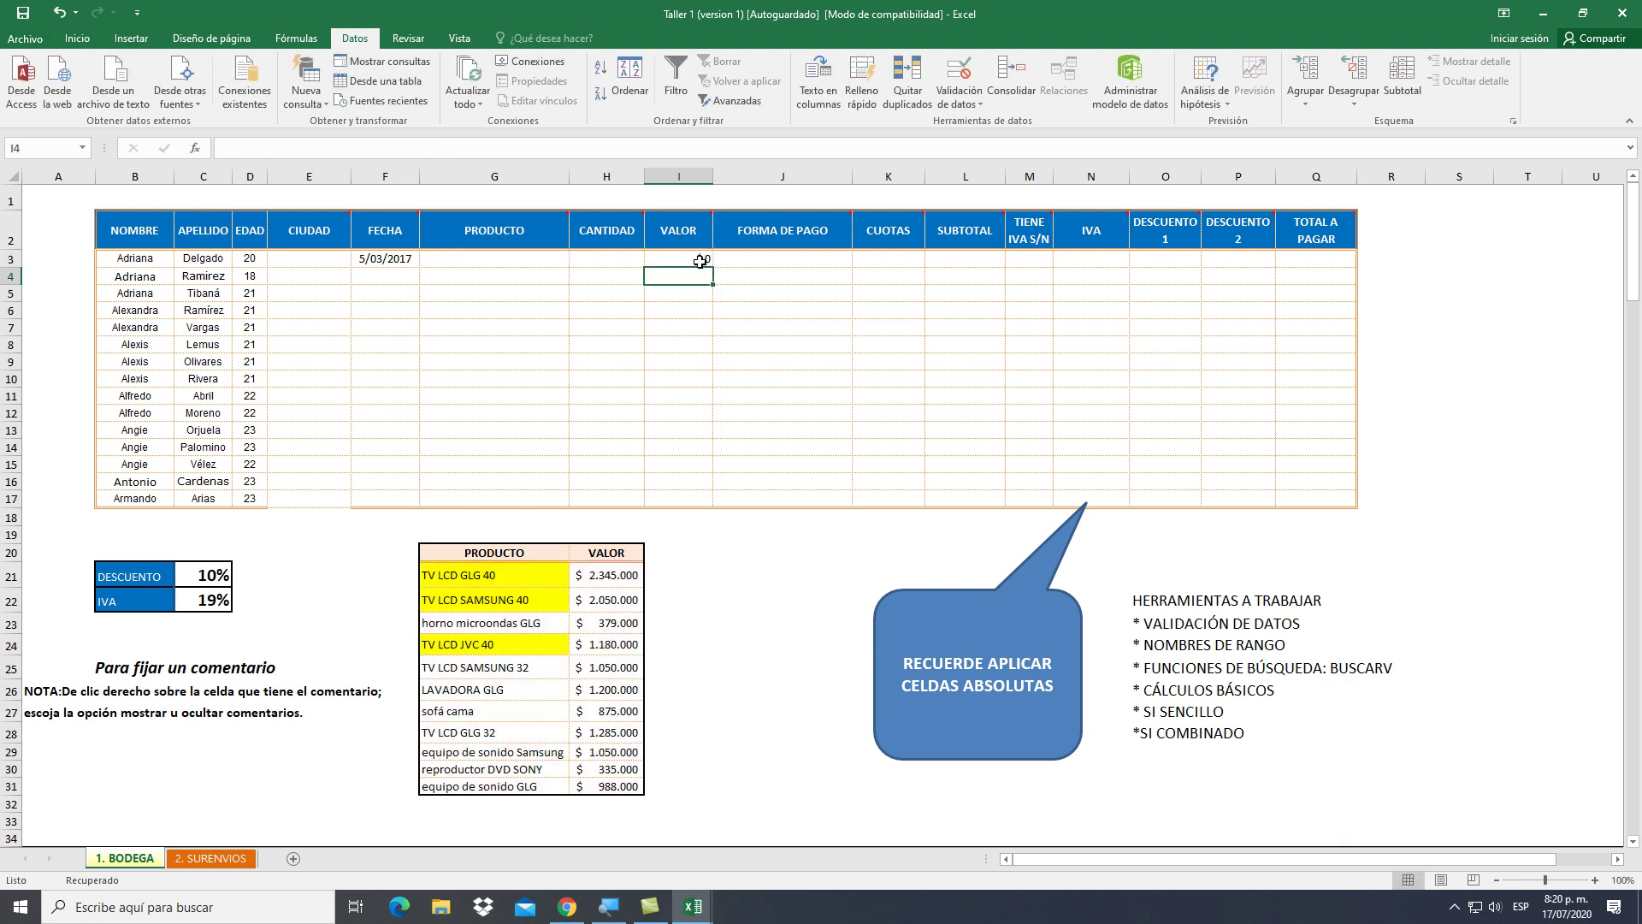
click(697, 261)
double_click(711, 269)
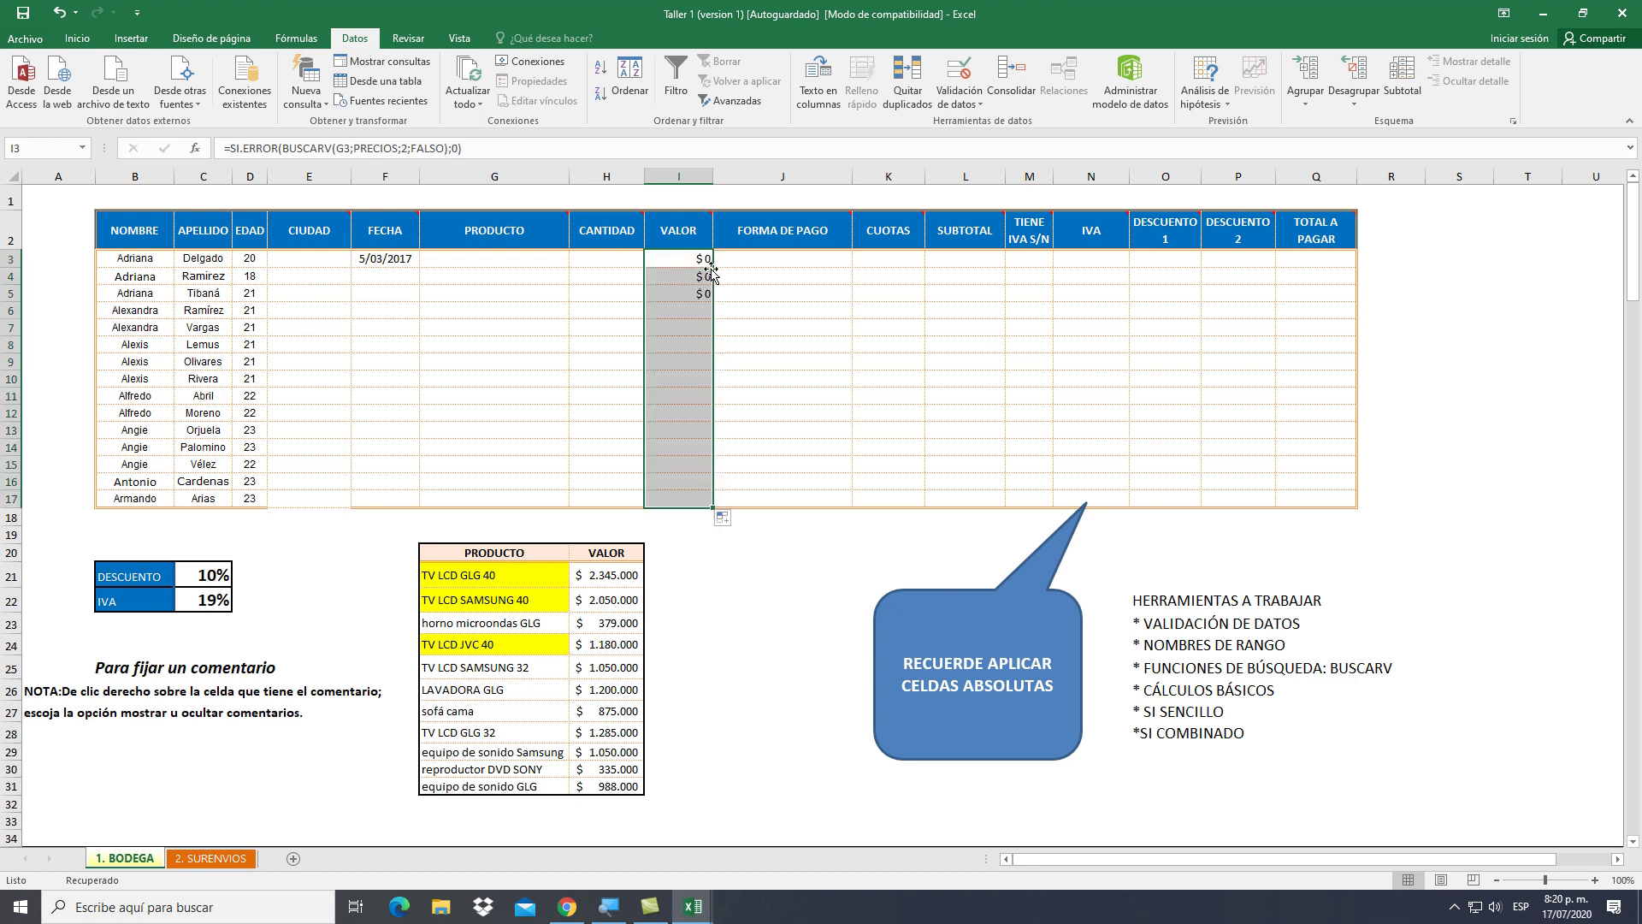
Test the filled lookup by choosing TV LCD JVC 40 in G9, and clear the cell
click(562, 357)
click(577, 362)
click(527, 411)
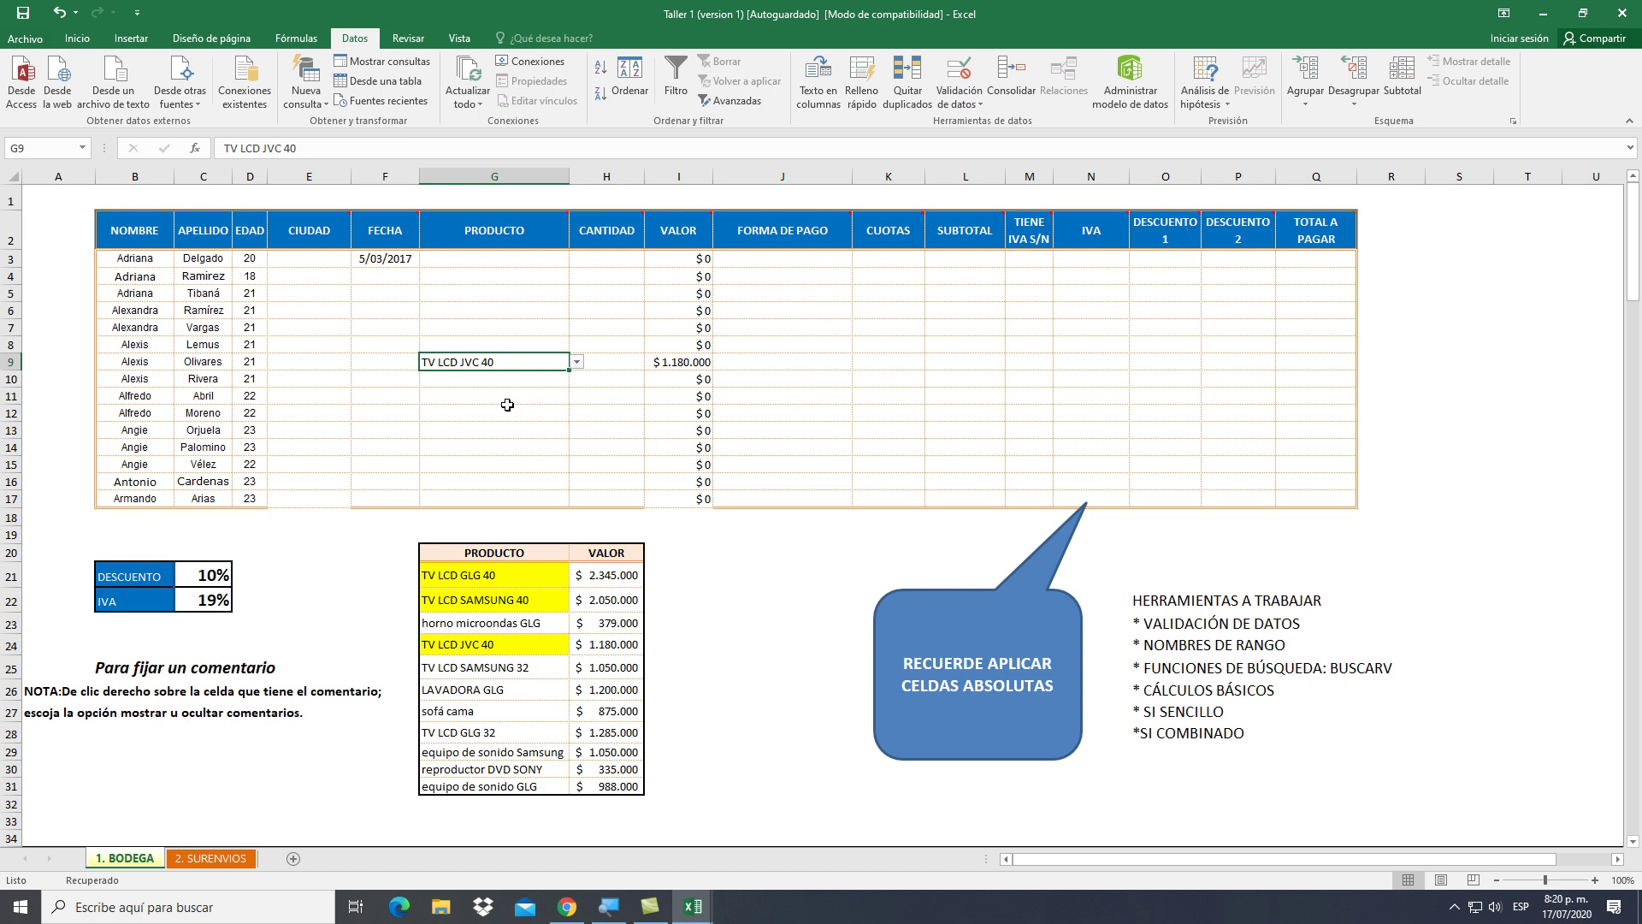
key(Delete)
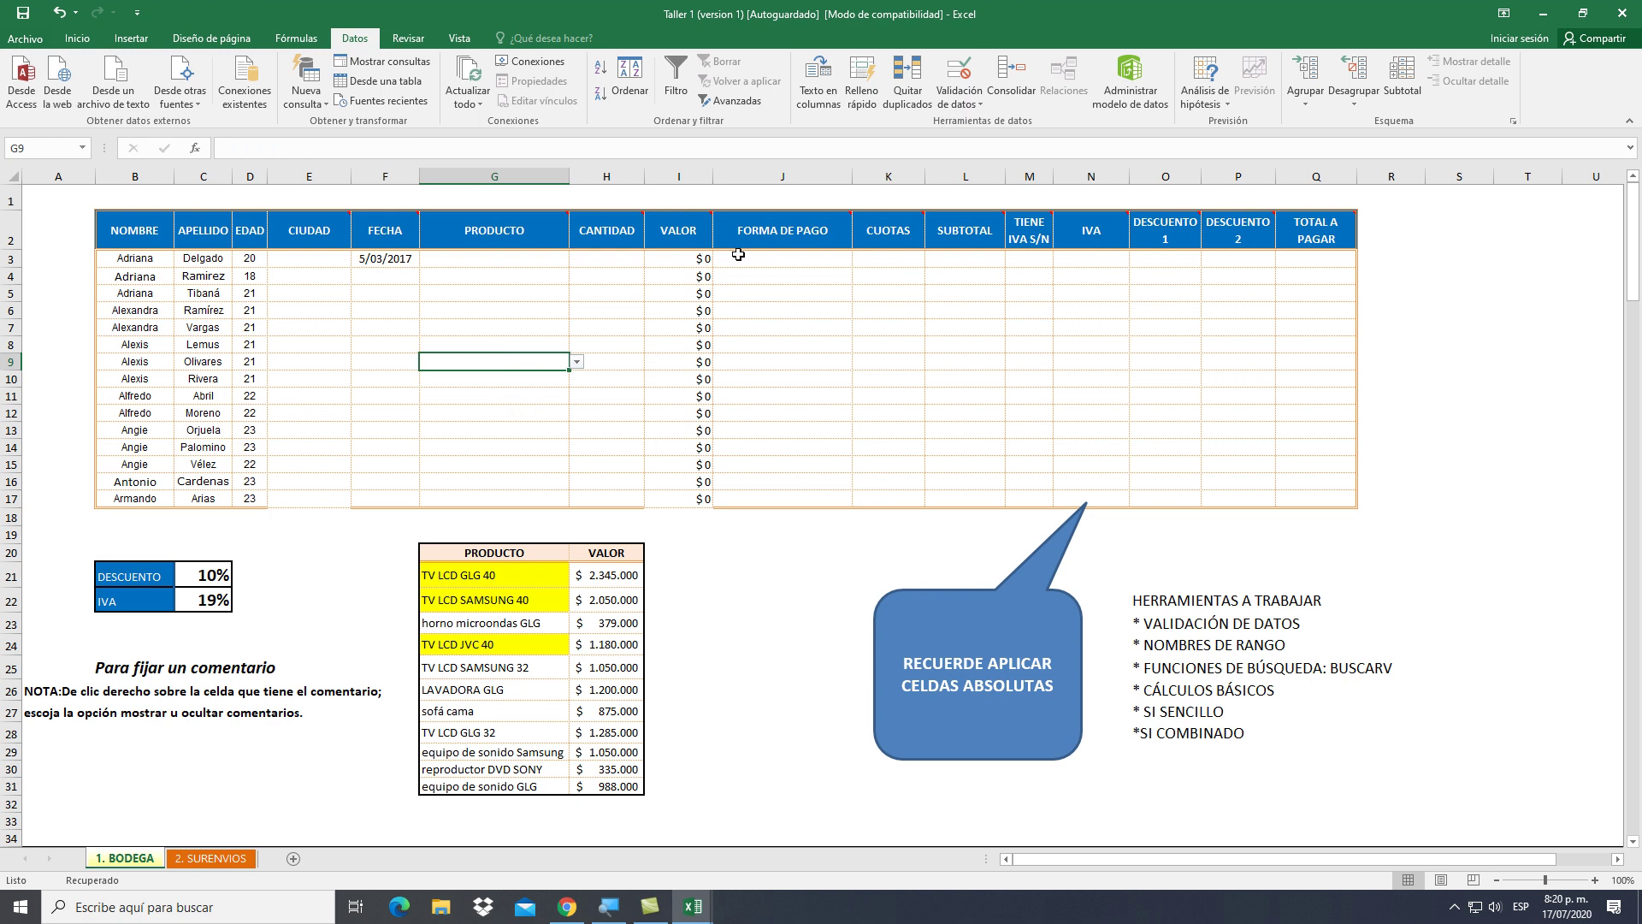
Read the FORMA DE PAGO header's comment and keep it permanently displayed
mouse_move(817, 240)
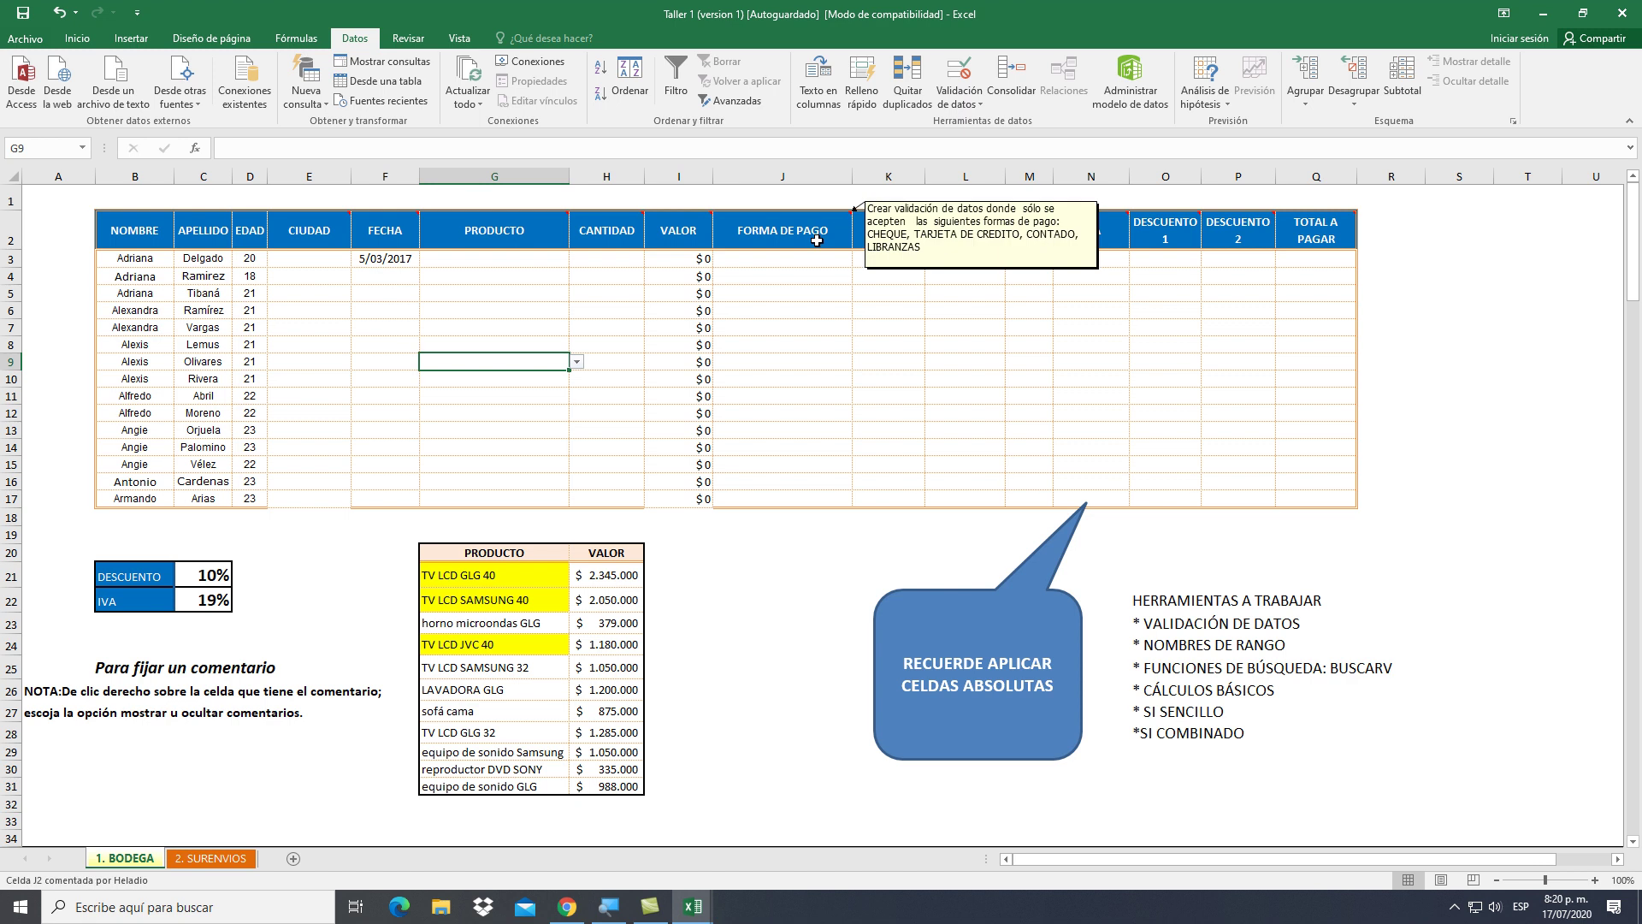
right_click(817, 241)
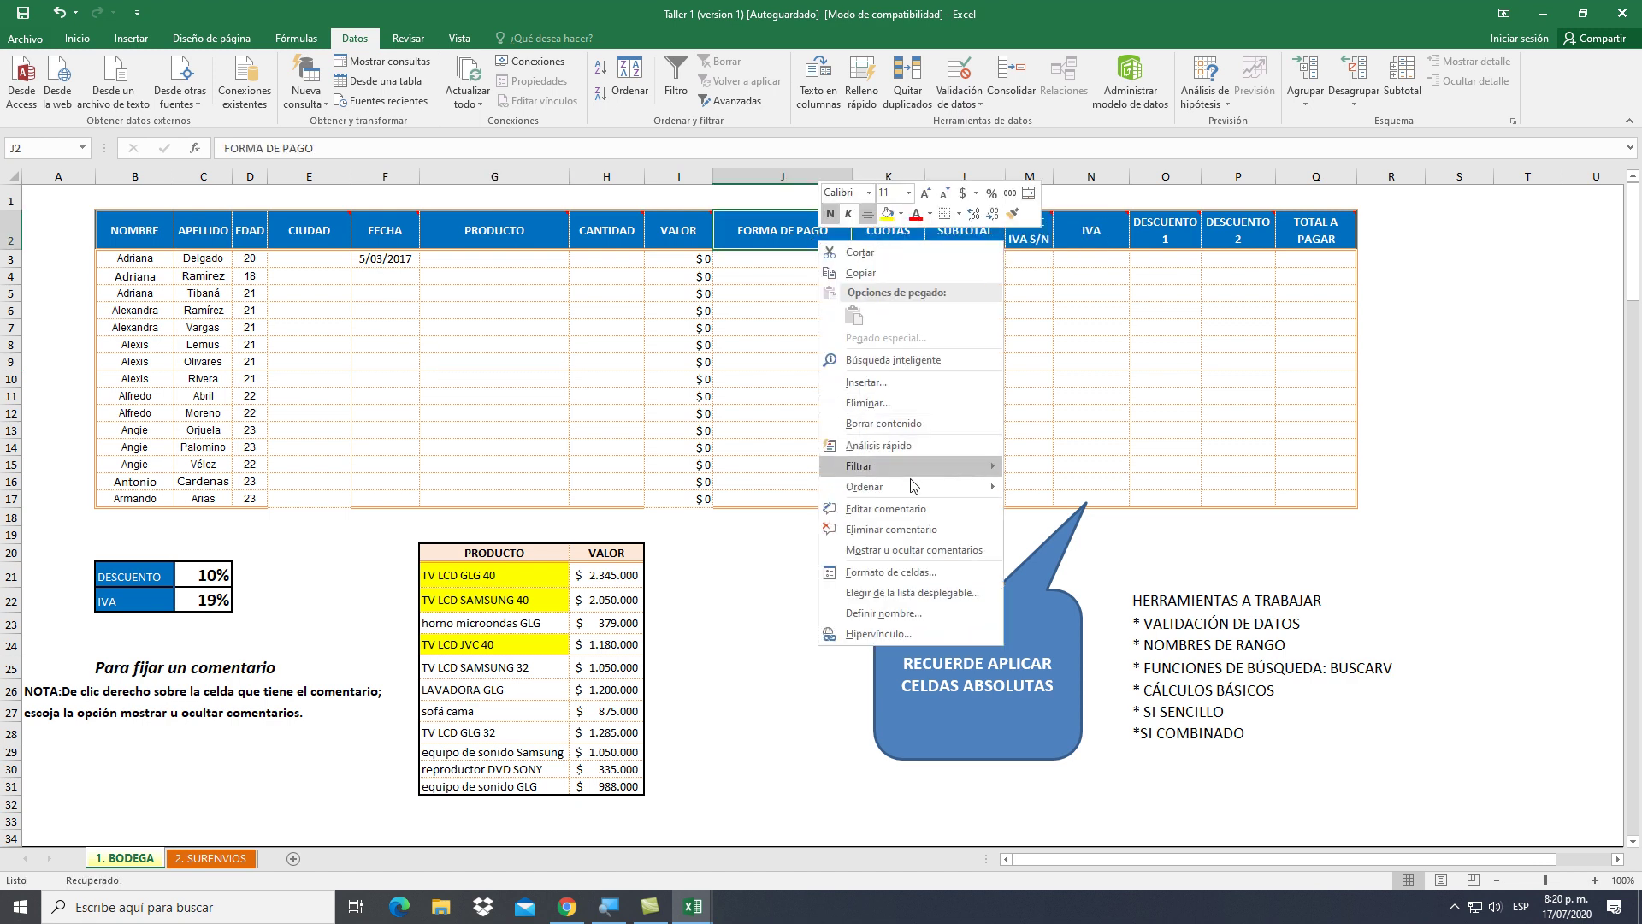
click(889, 549)
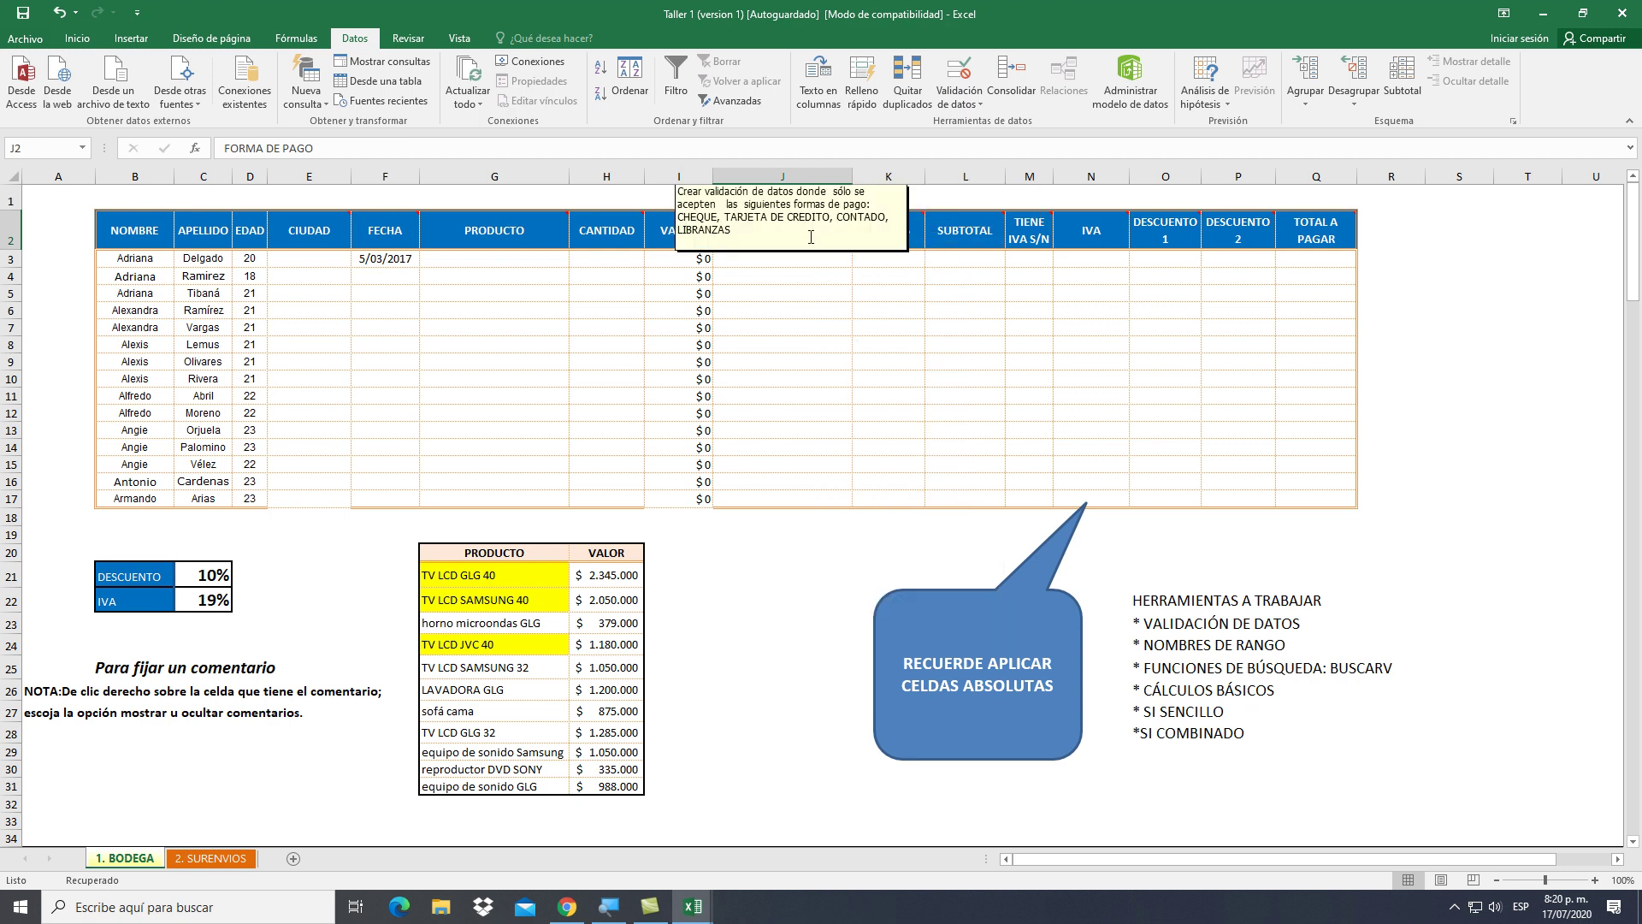
Add list data validation to J3 that accepts CHEQUE, TARJETA DE CREDITO, CONTADO and LIBRANZA
click(781, 263)
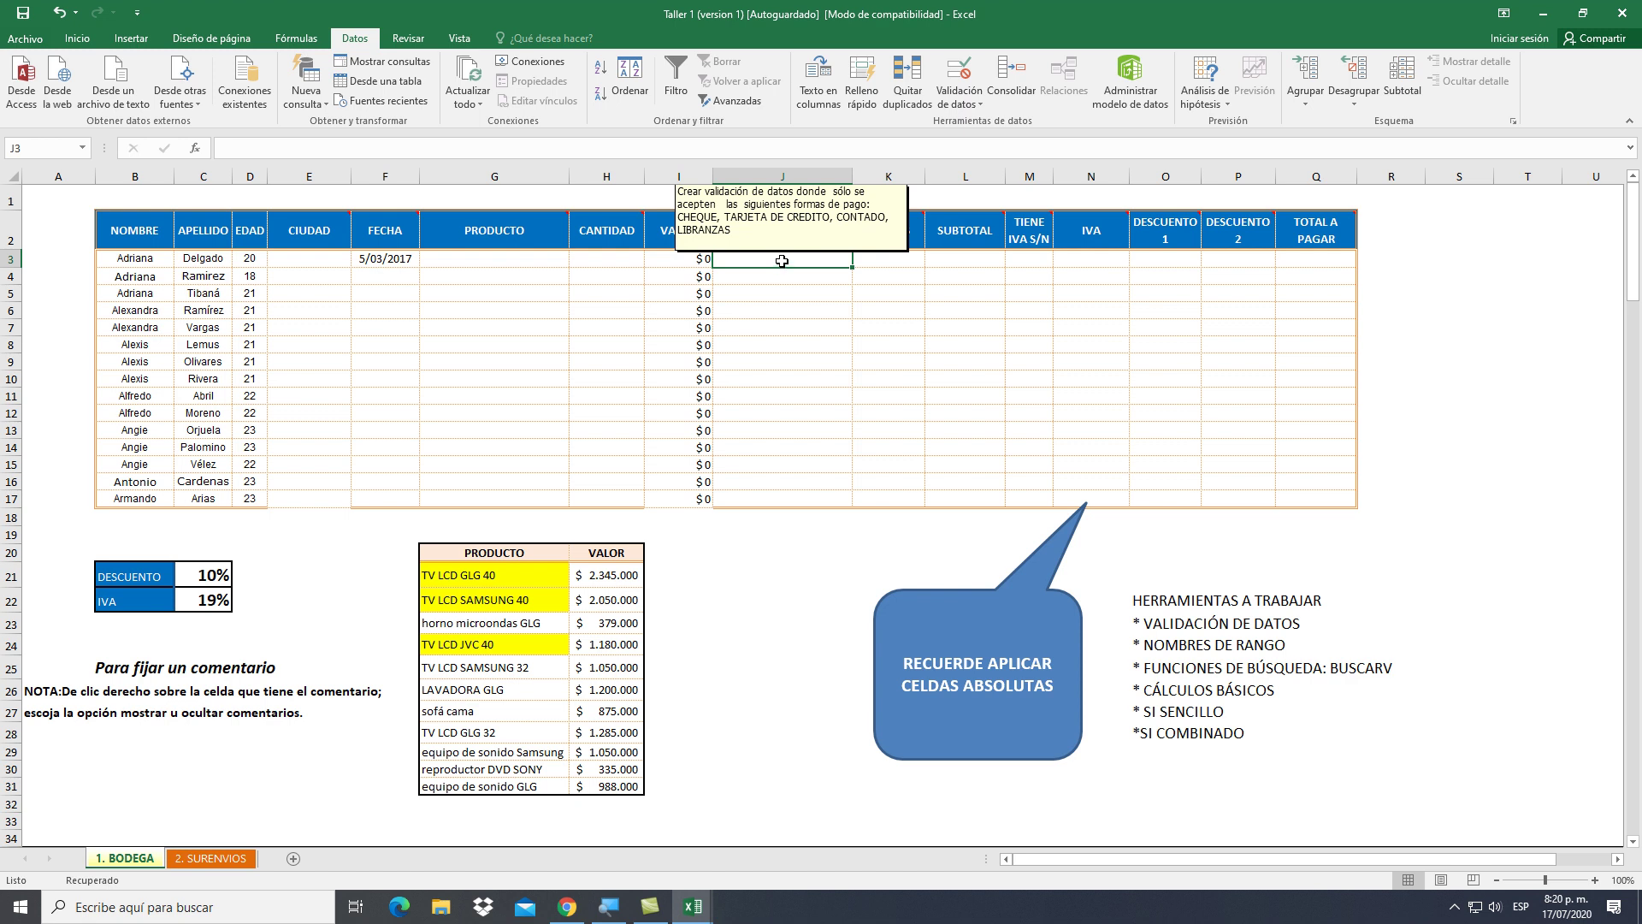
click(976, 101)
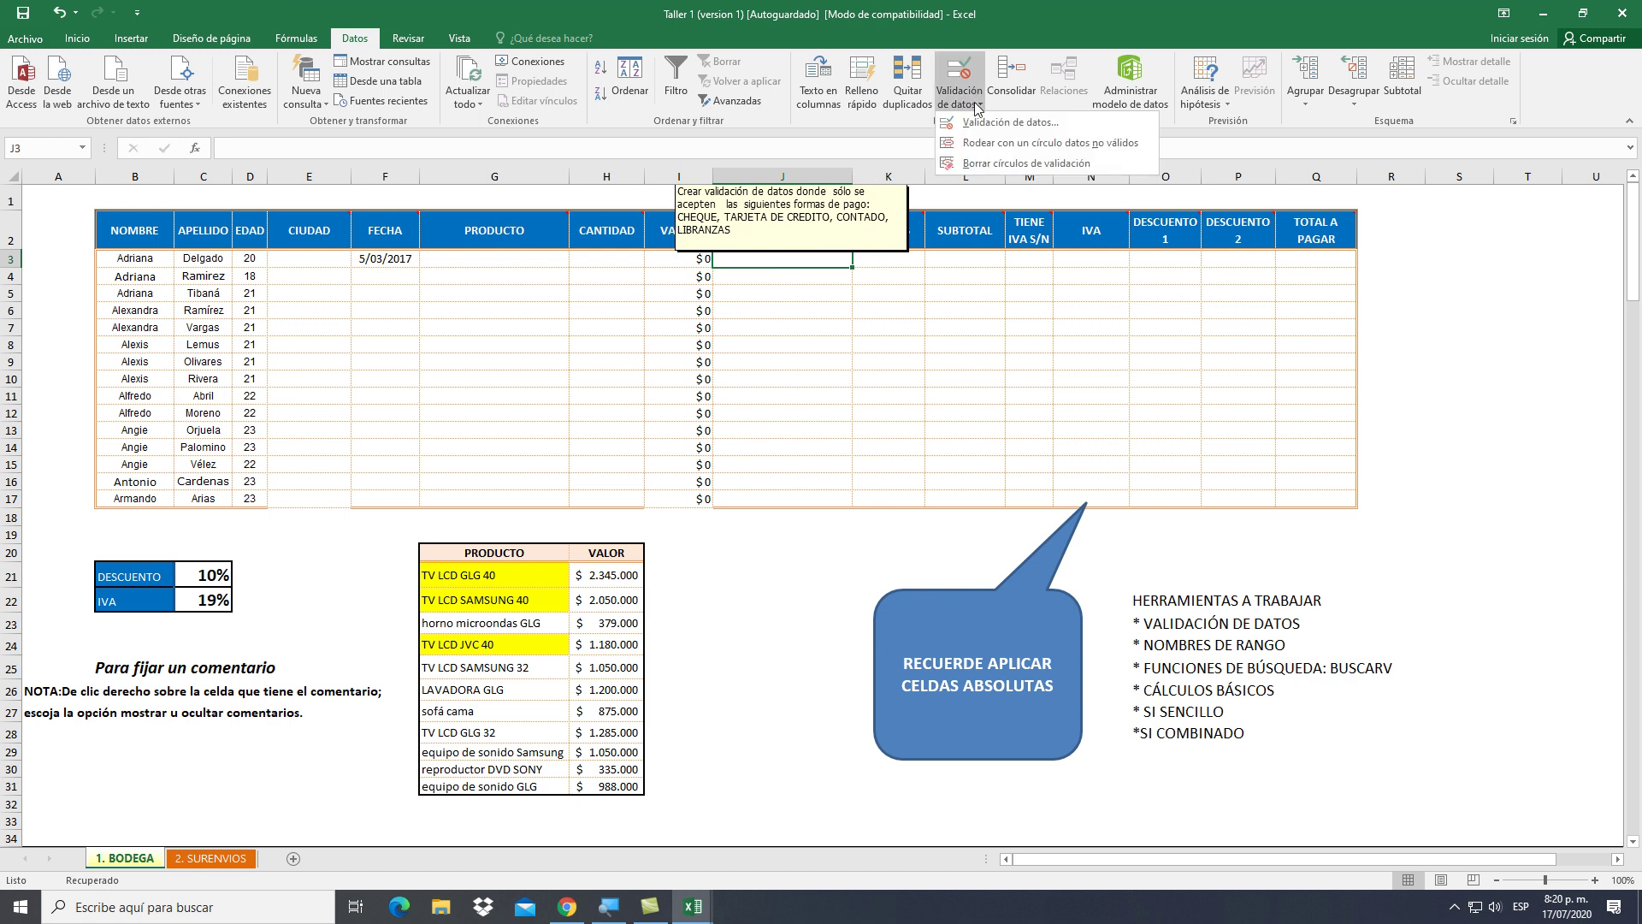
click(985, 122)
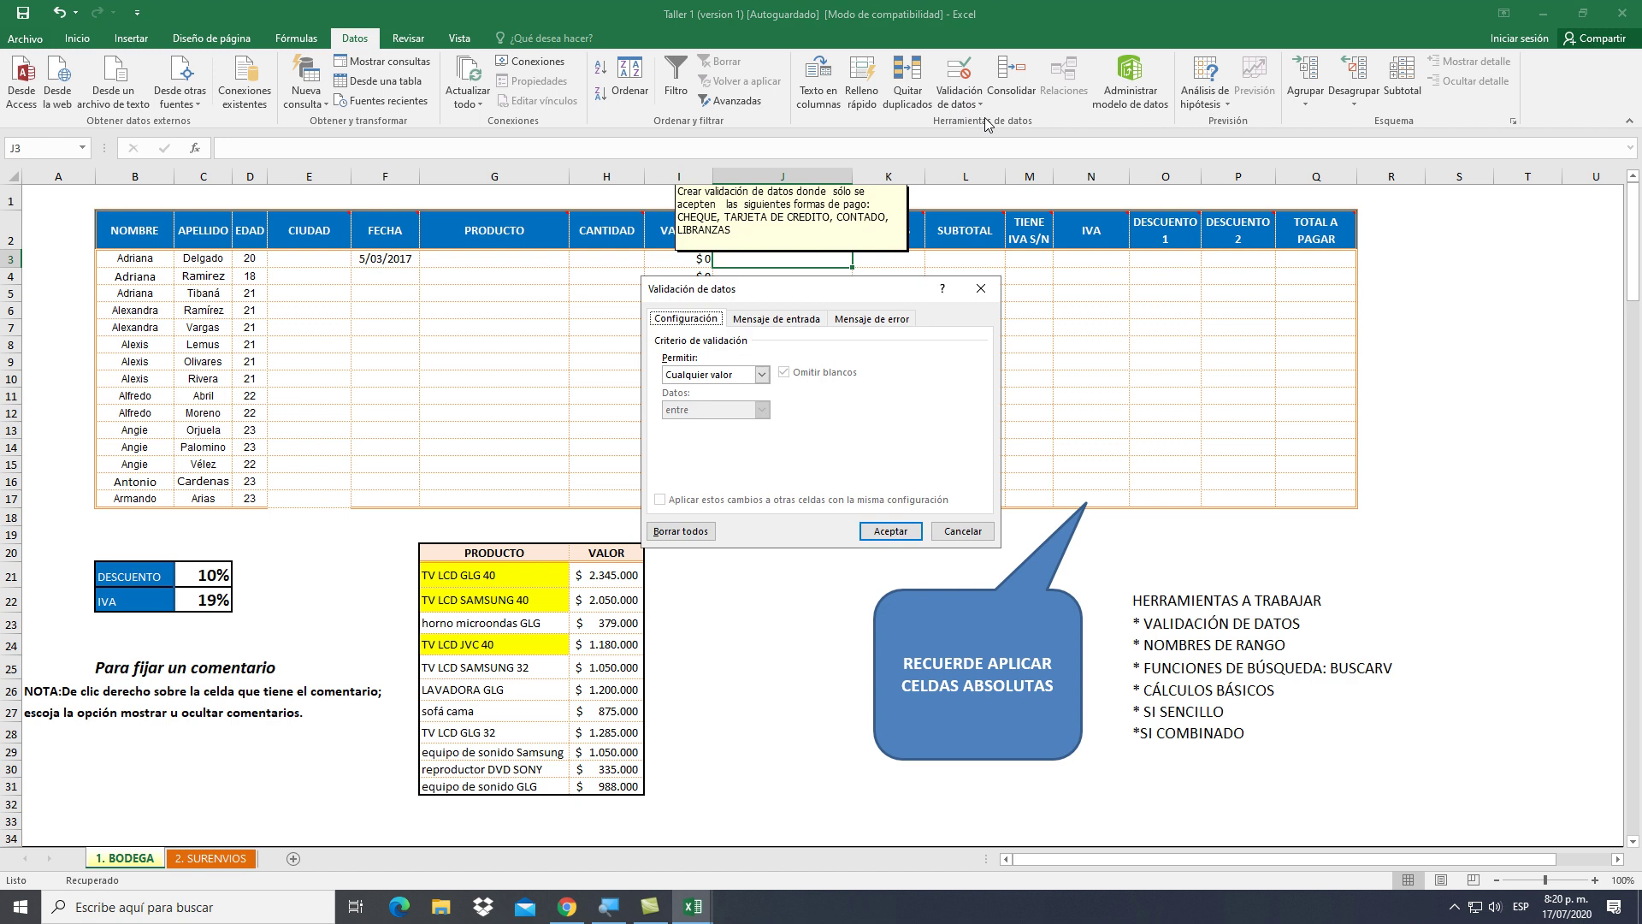
click(755, 374)
click(717, 423)
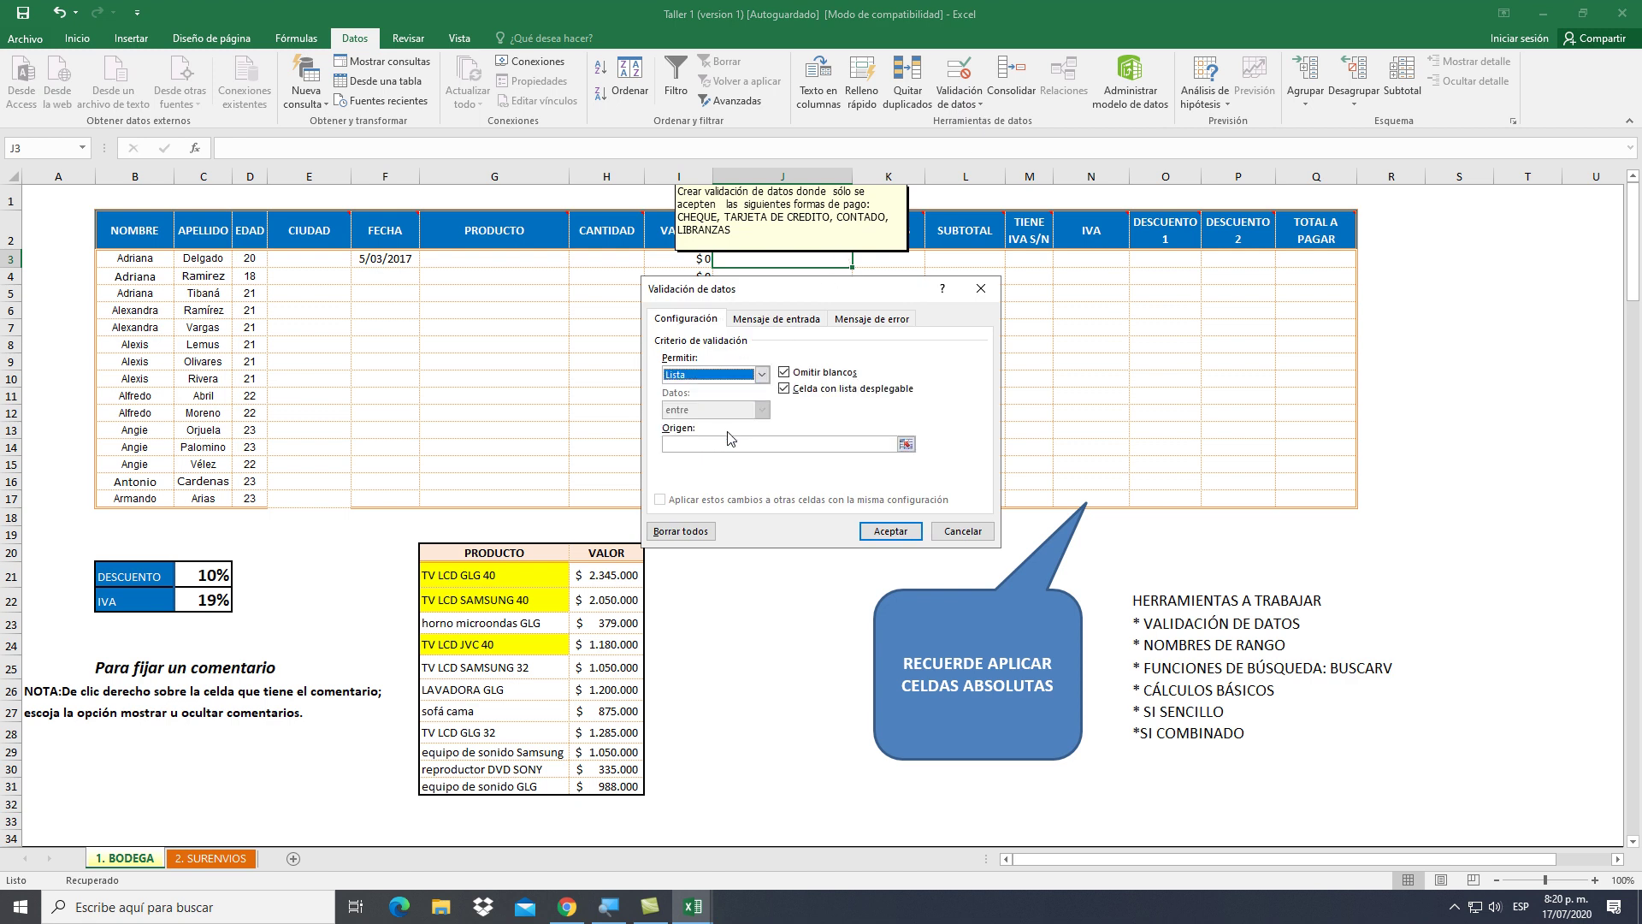
click(717, 438)
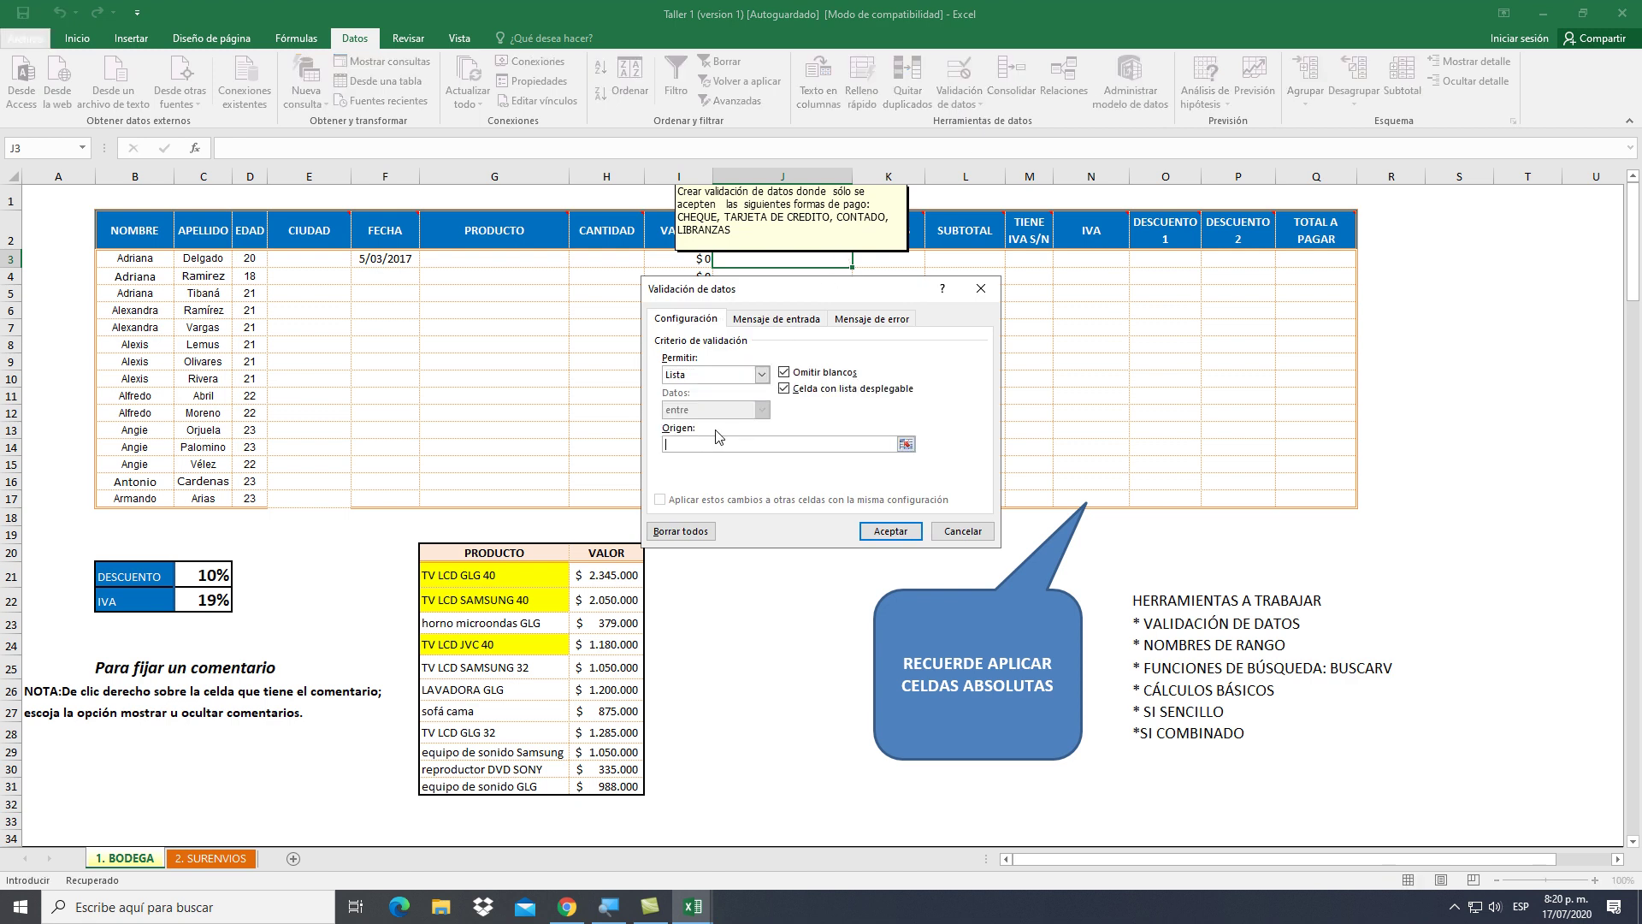
text(CHEQ)
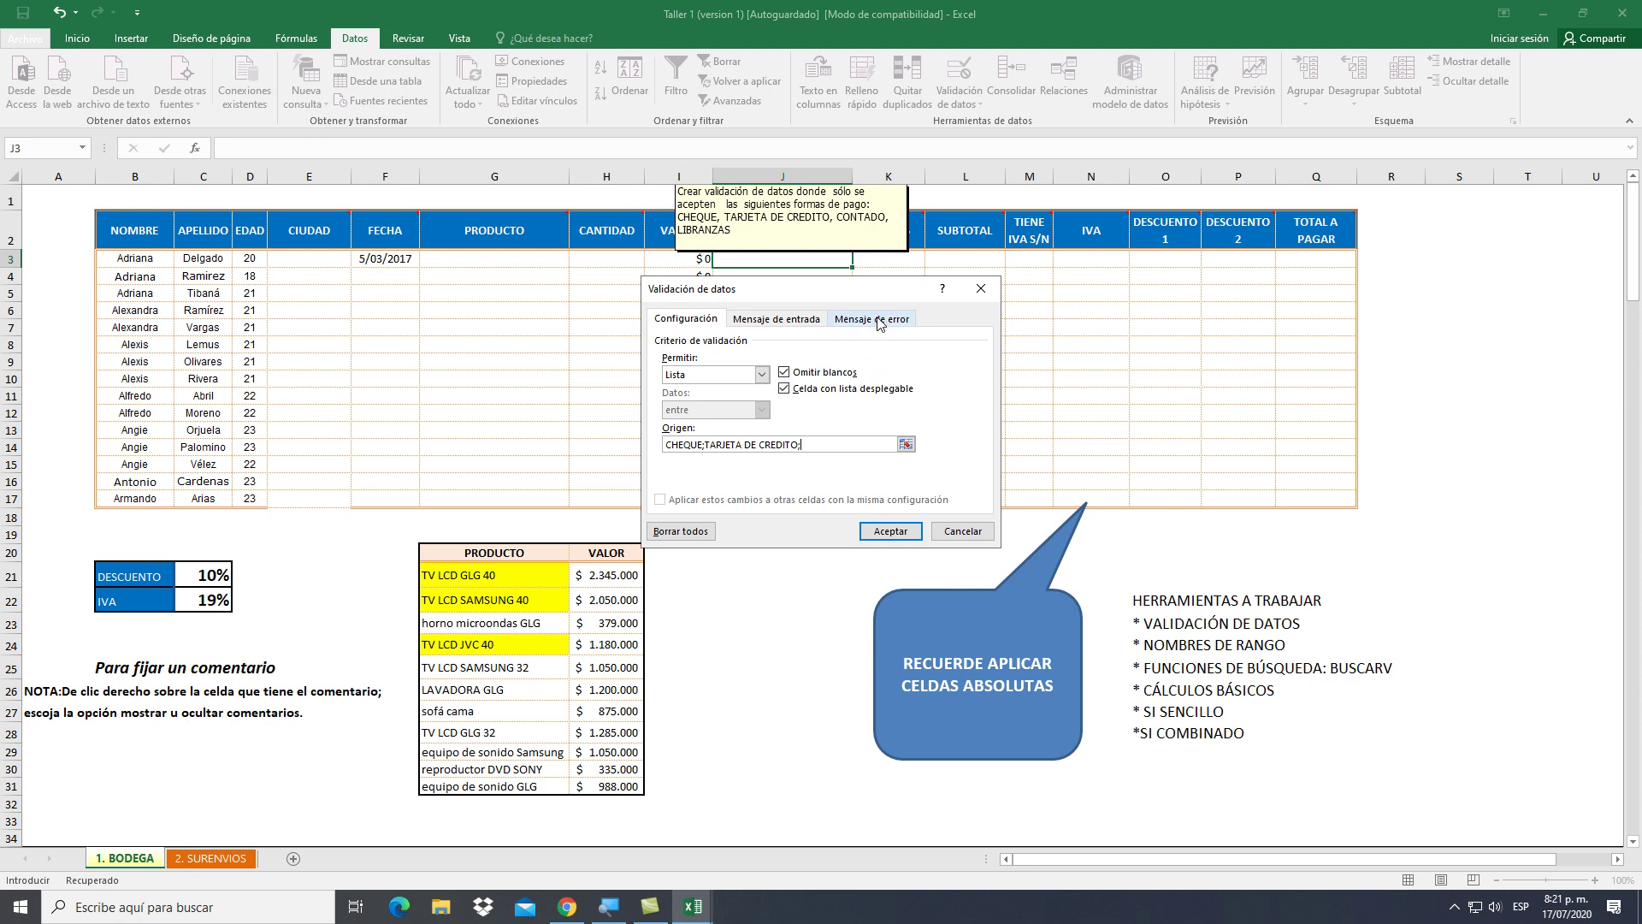
text(CONTADO;LIBRANZA)
click(888, 531)
Check the payment options in J3's list without choosing one, and fill the validation down through J17
click(858, 259)
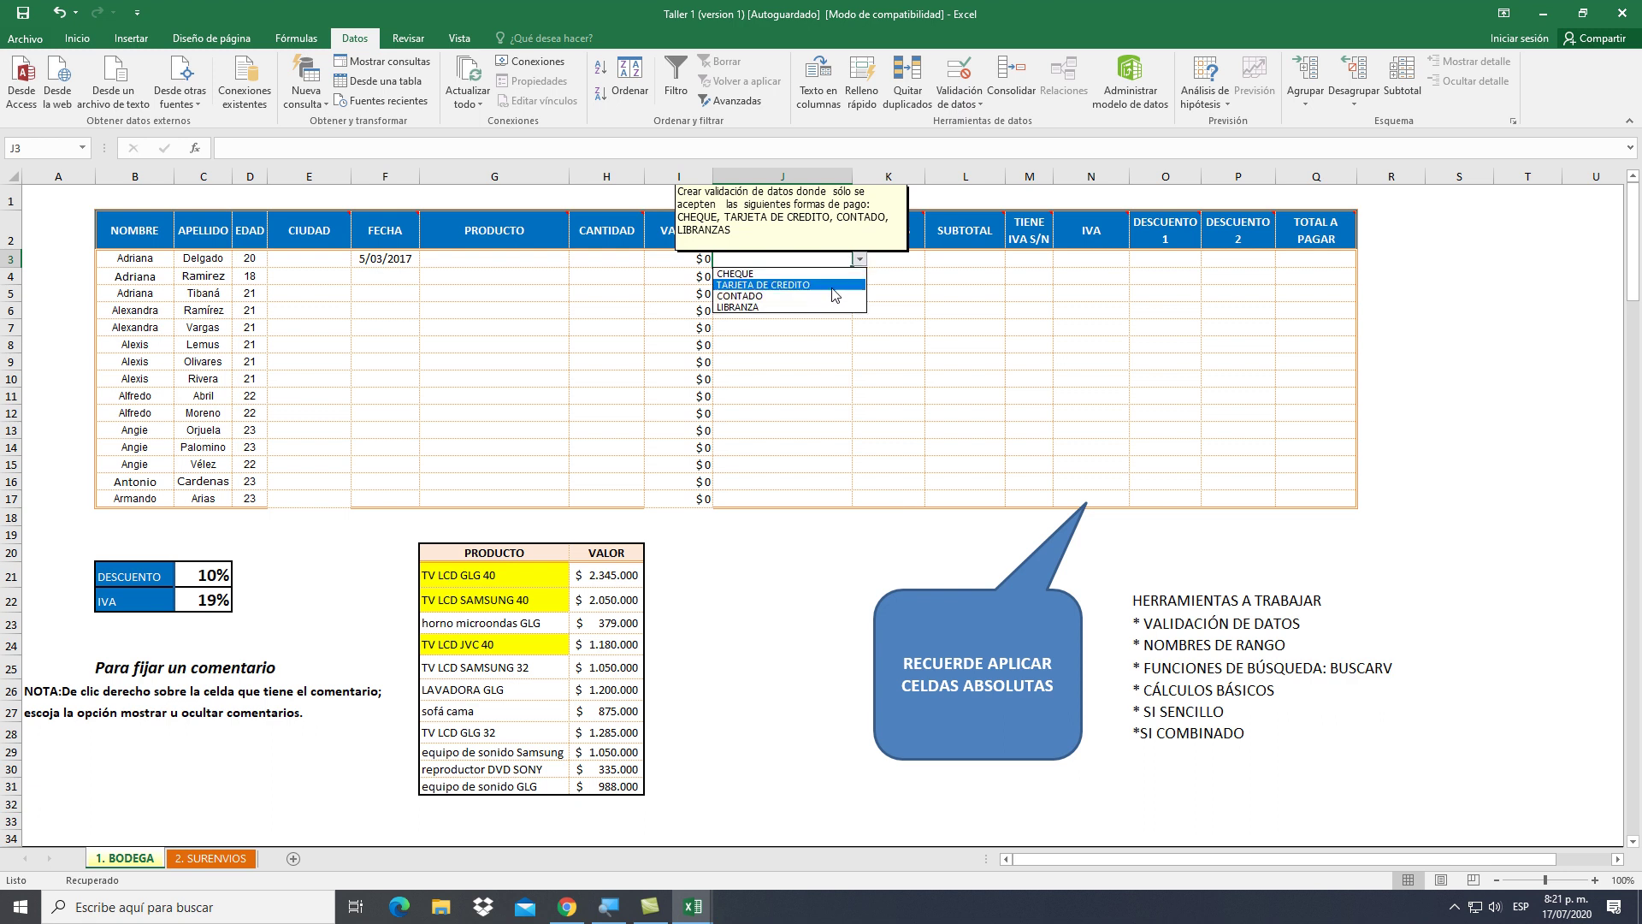
key(Escape)
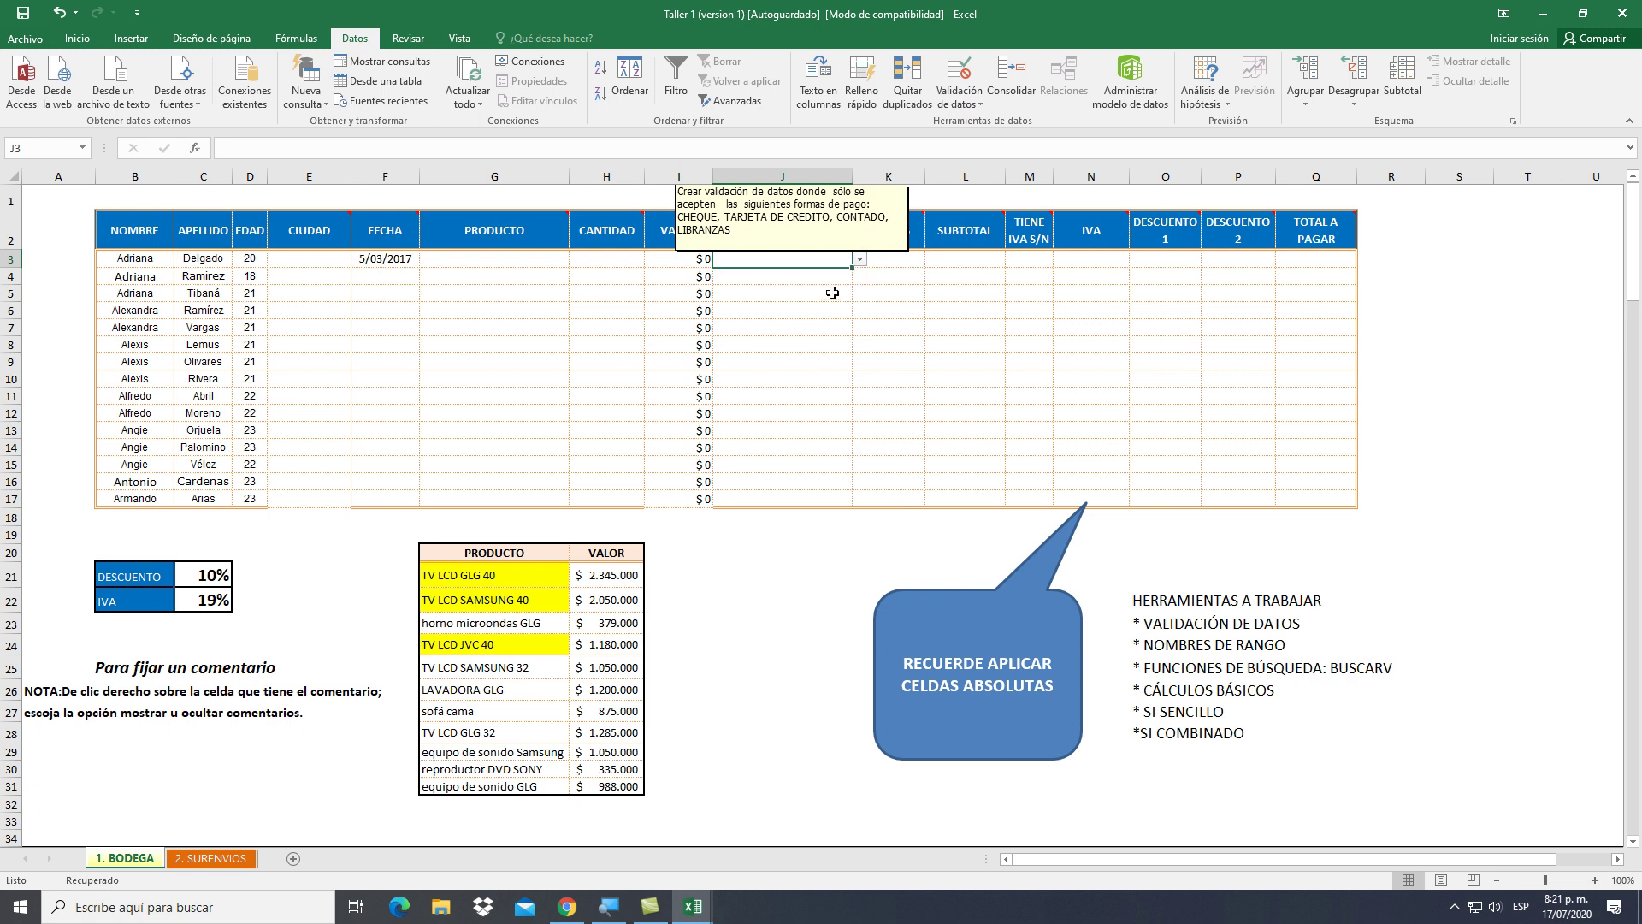
drag(852, 269, 852, 504)
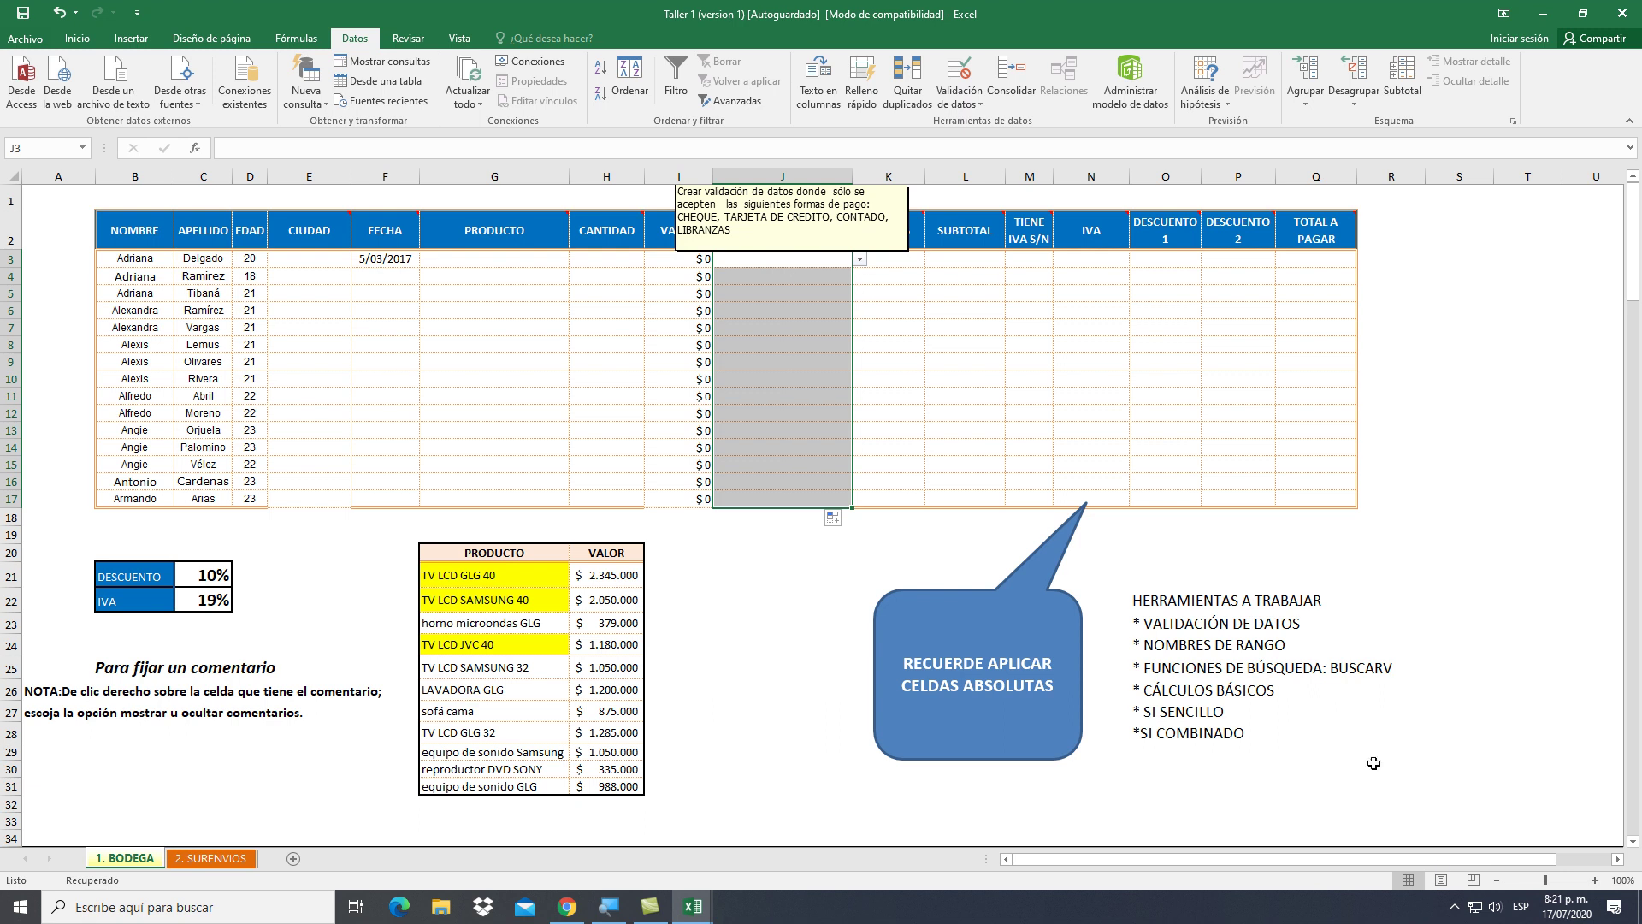
Hide the comment attached to the FORMA DE PAGO header cell J2
scroll(1618, 863, right, 4)
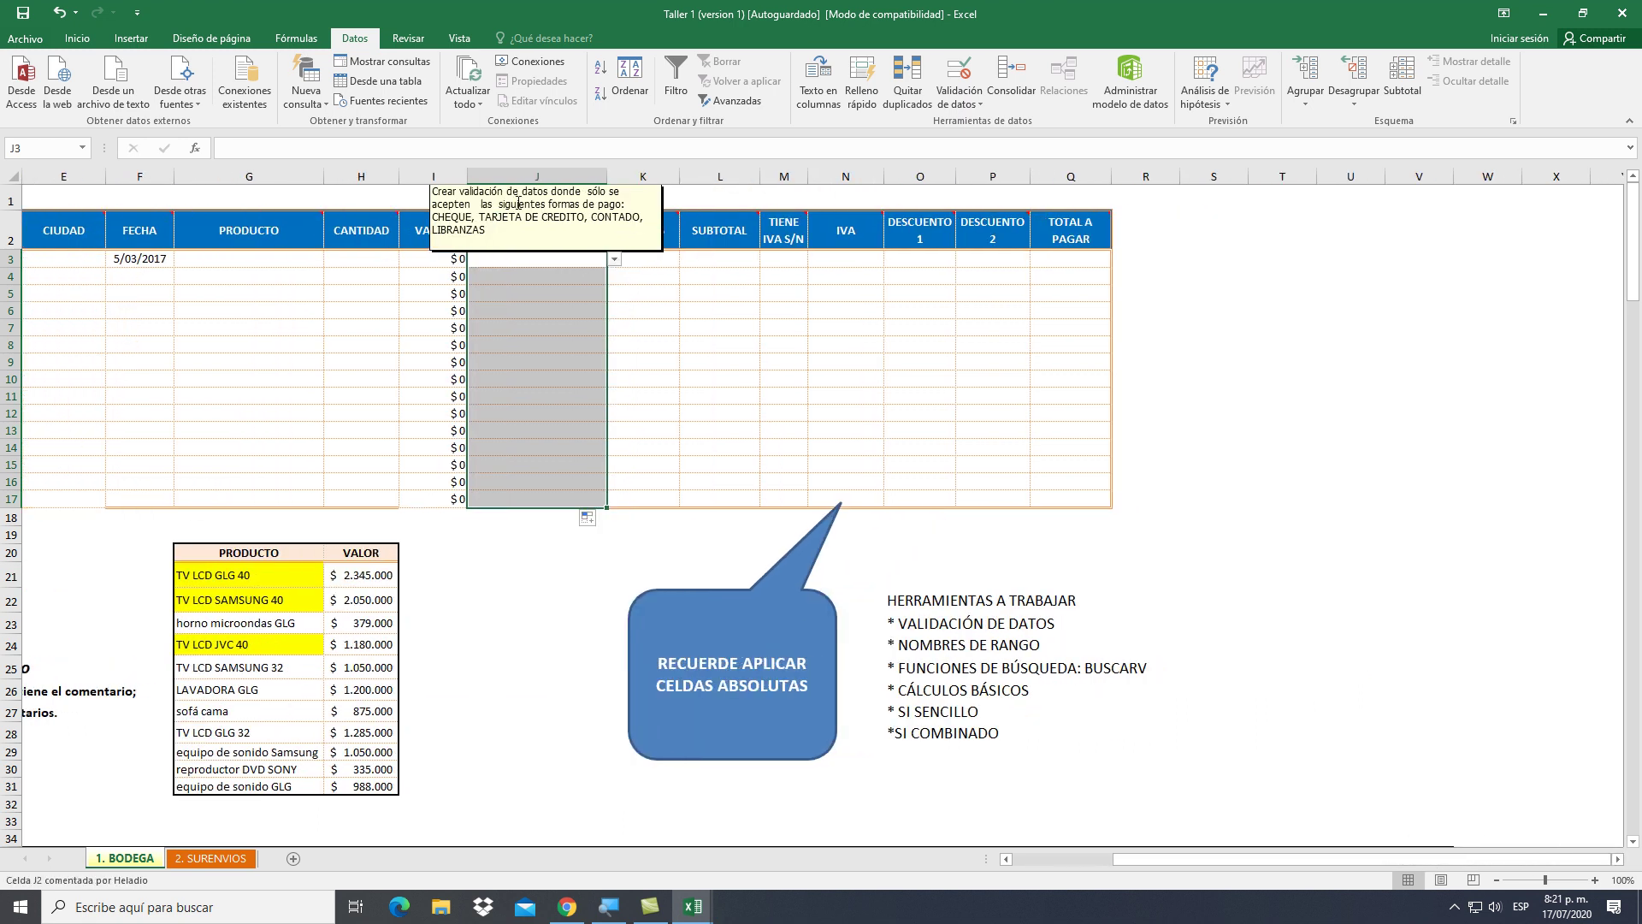
right_click(518, 204)
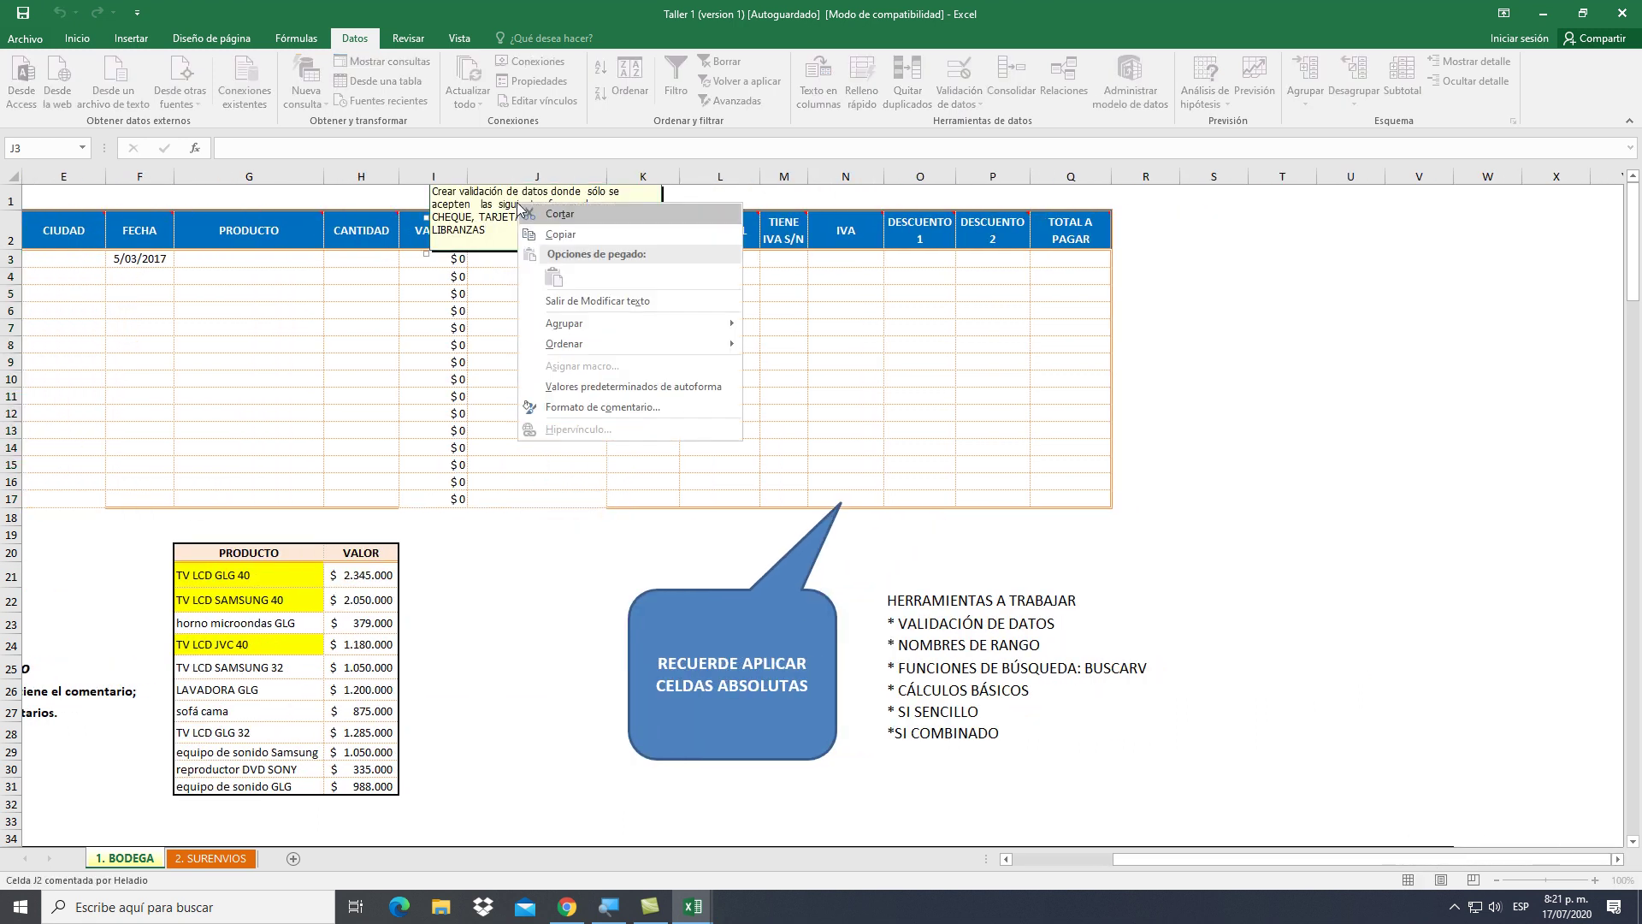
click(578, 301)
click(568, 276)
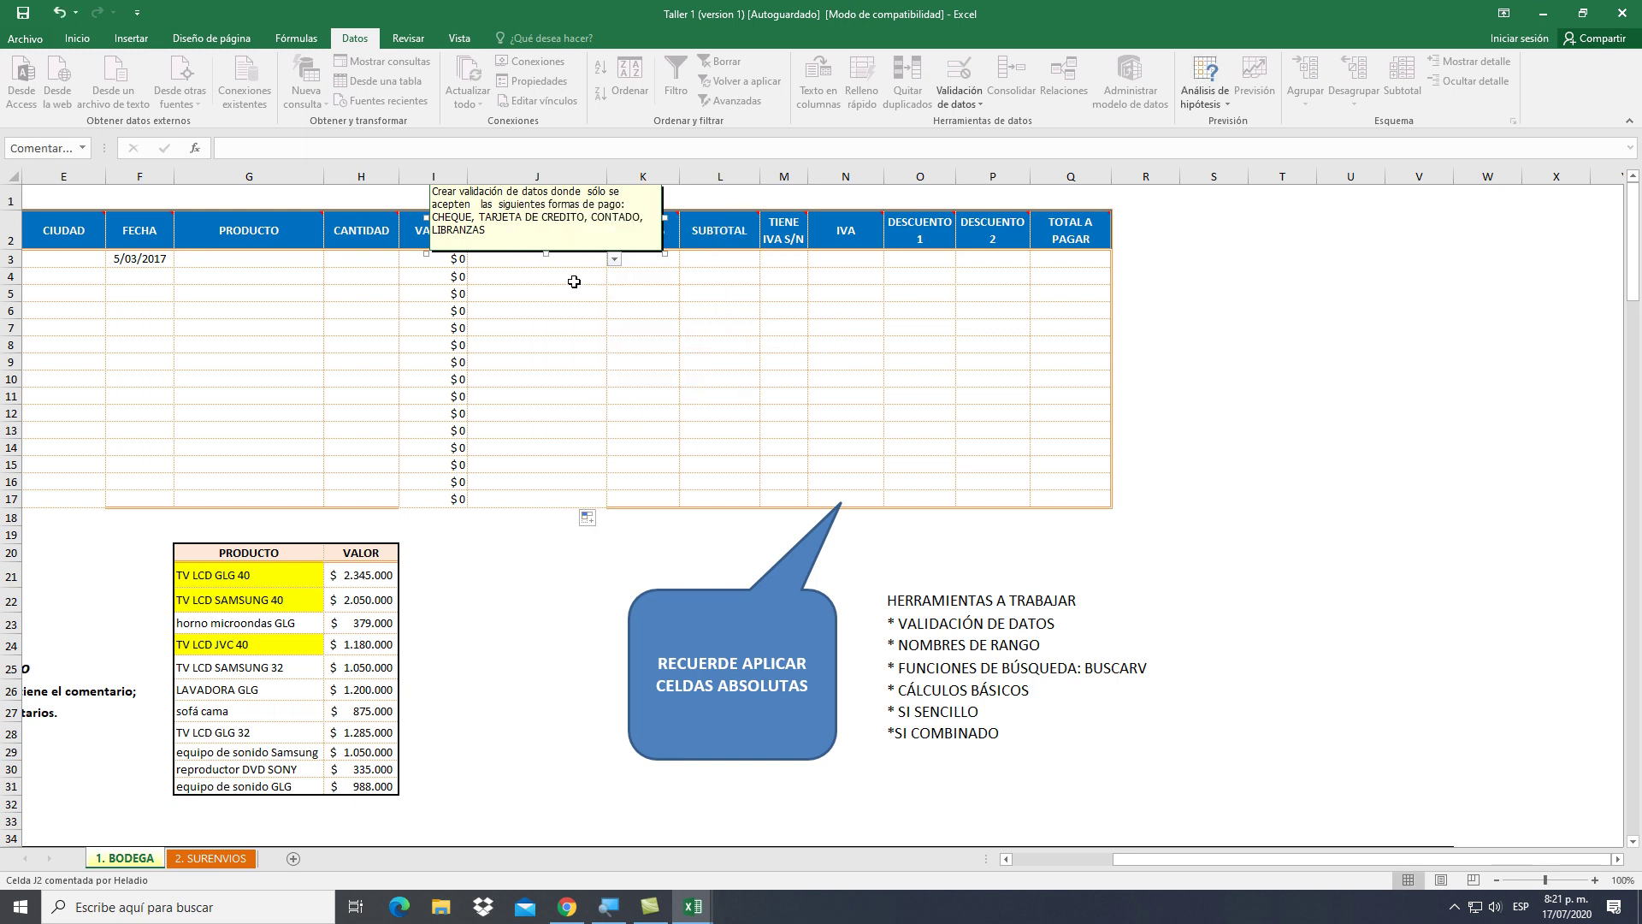
click(634, 216)
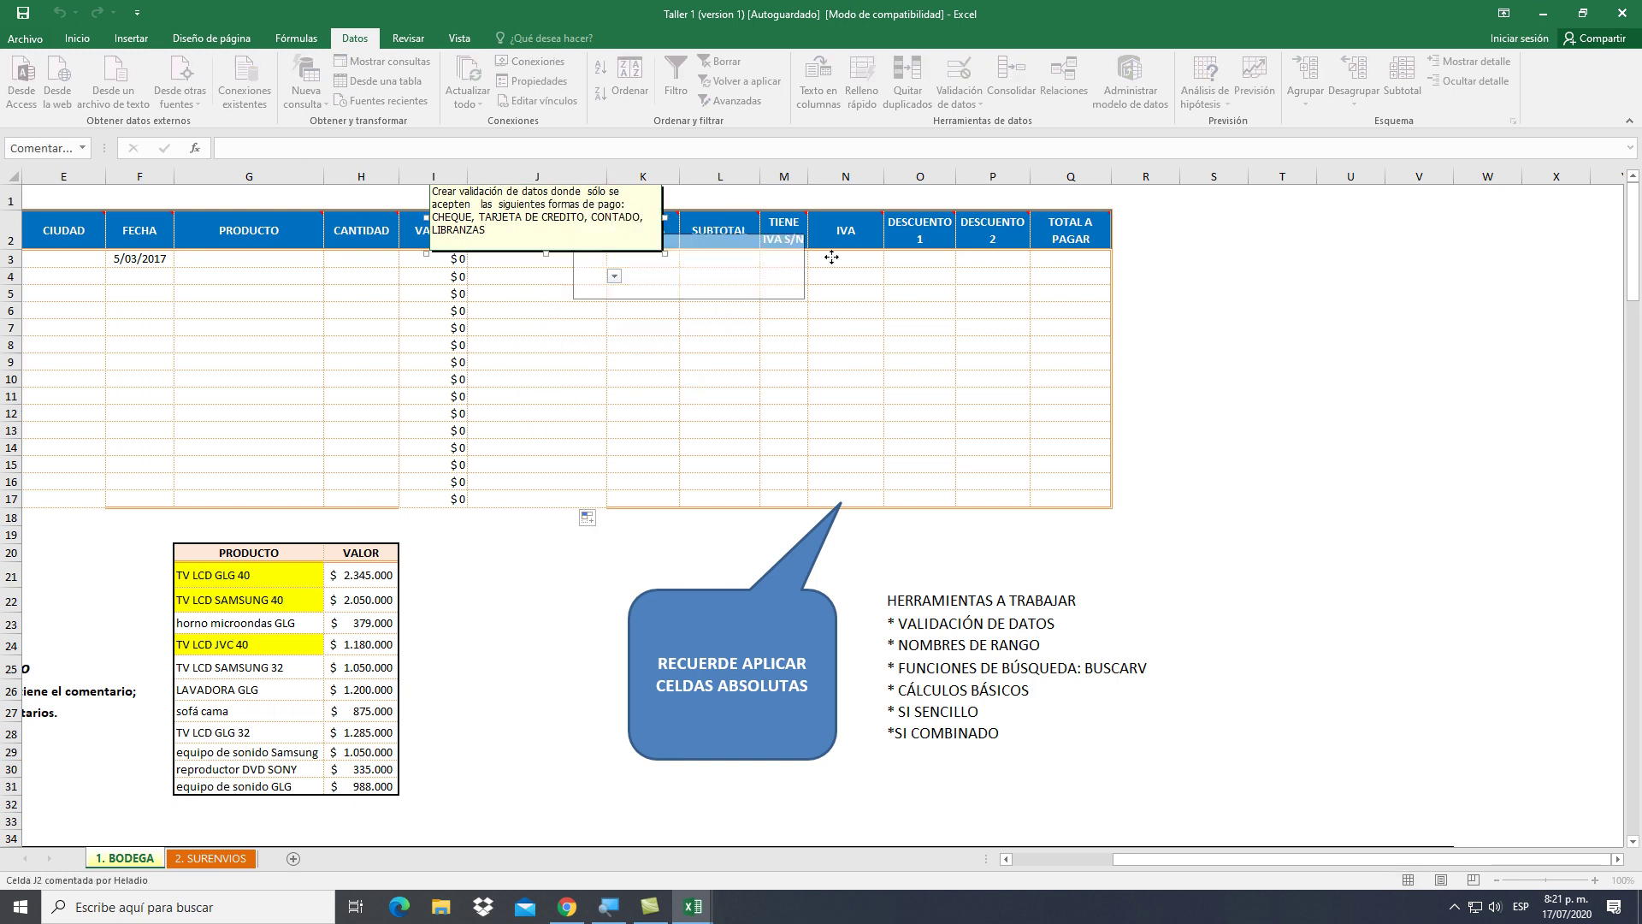
right_click(554, 233)
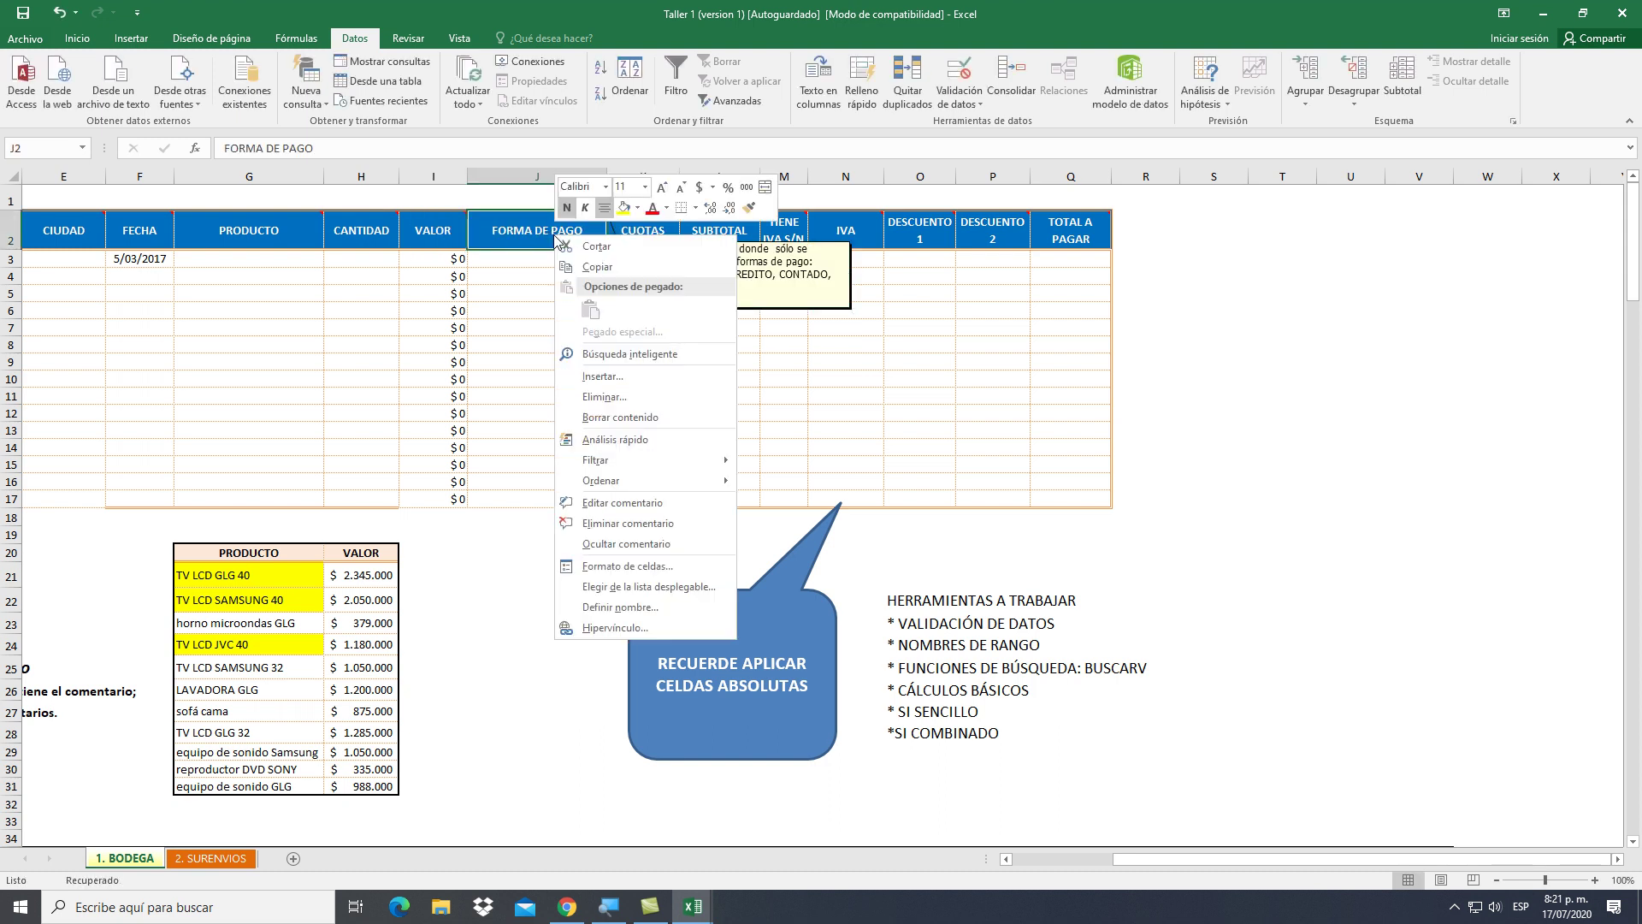
click(626, 544)
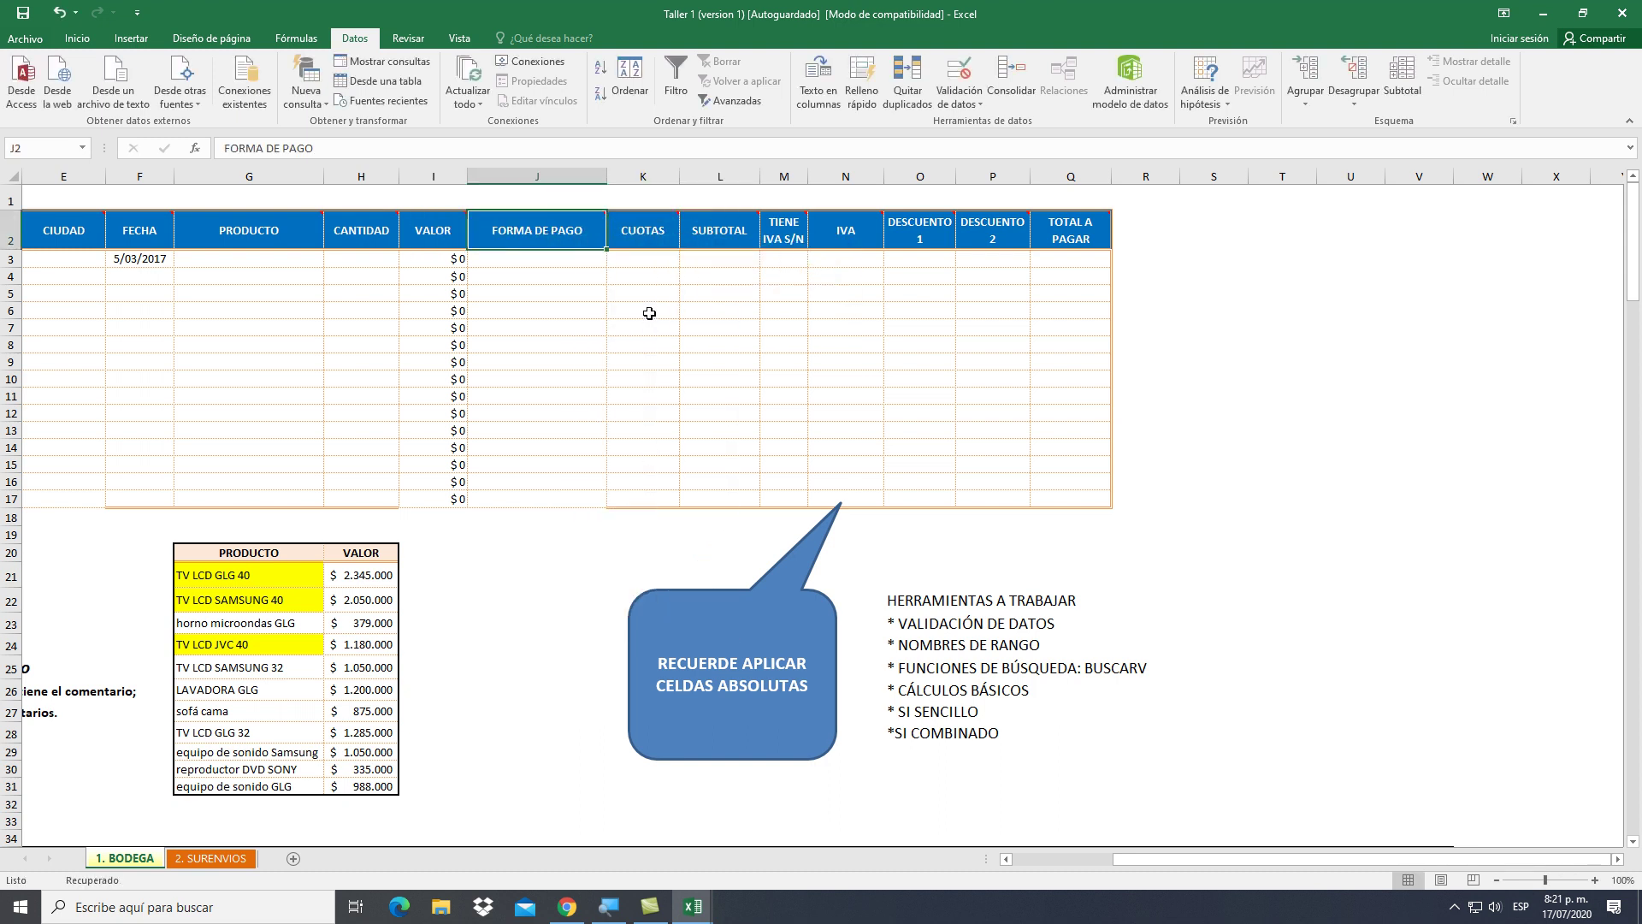
Restrict the CUOTAS cells K3:K17 with data validation to whole numbers between 0 and 12
click(661, 230)
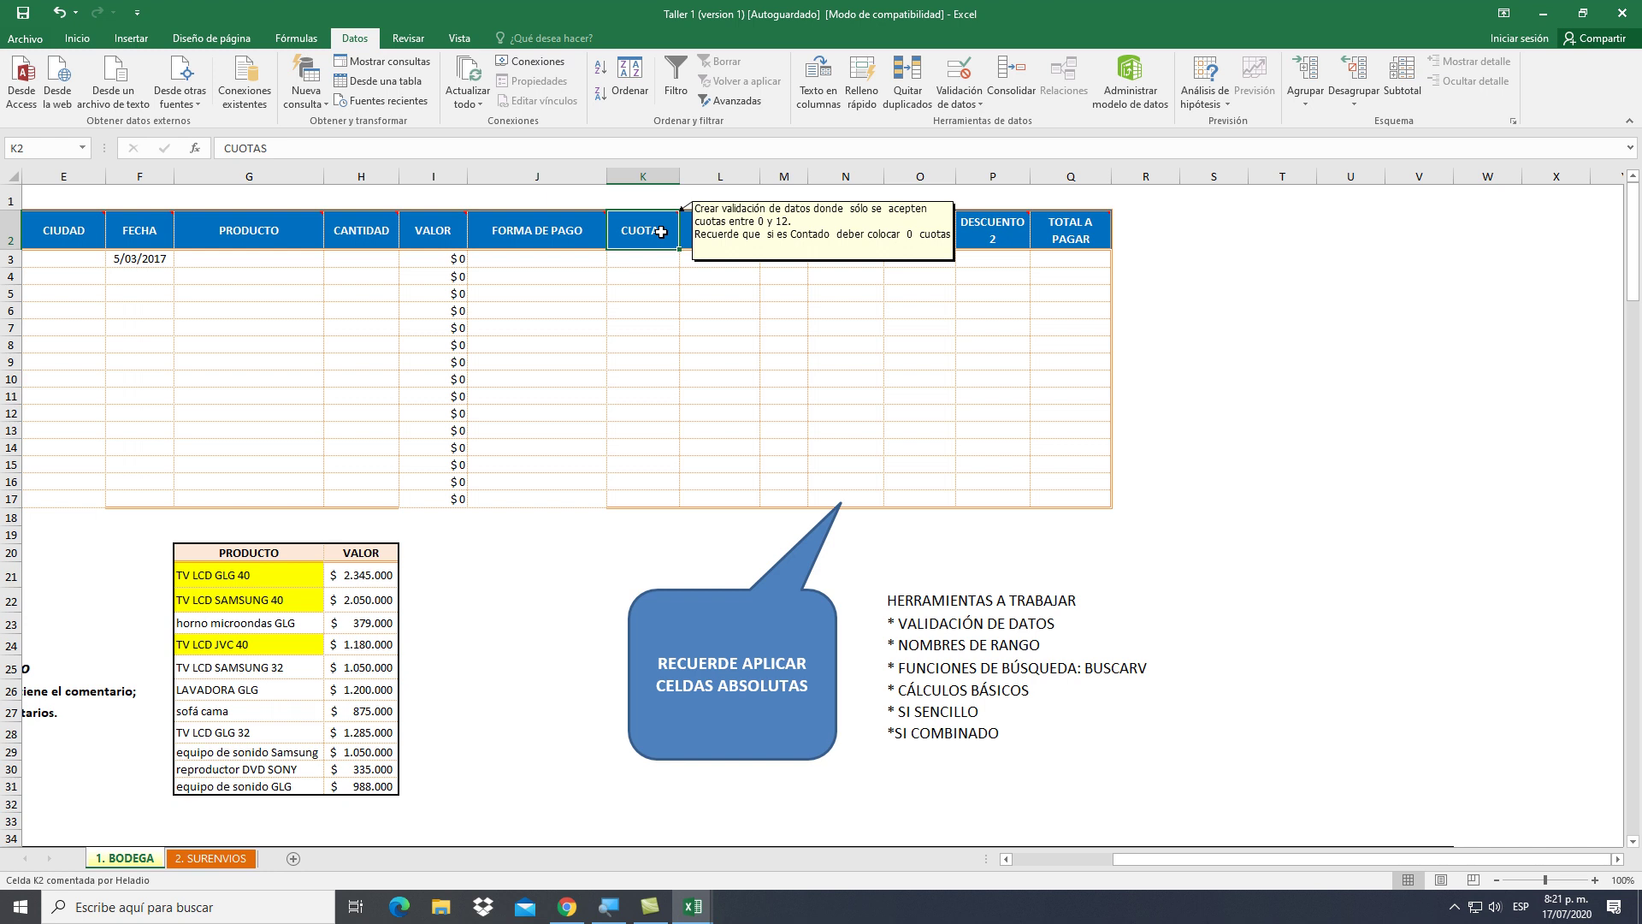
drag(667, 263, 671, 499)
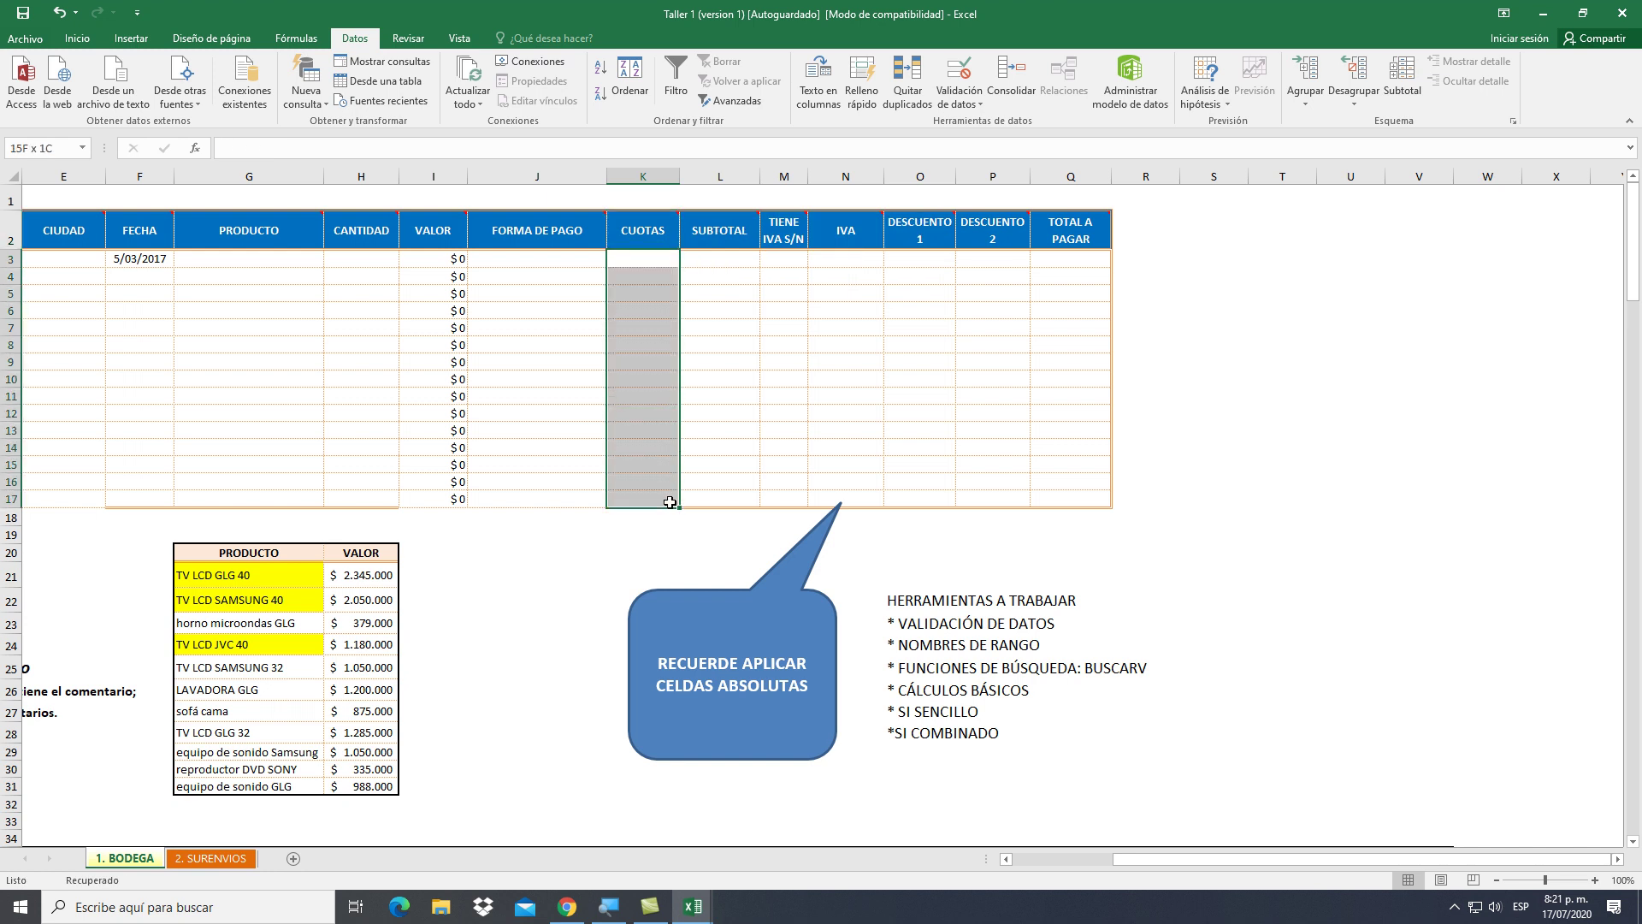
click(957, 73)
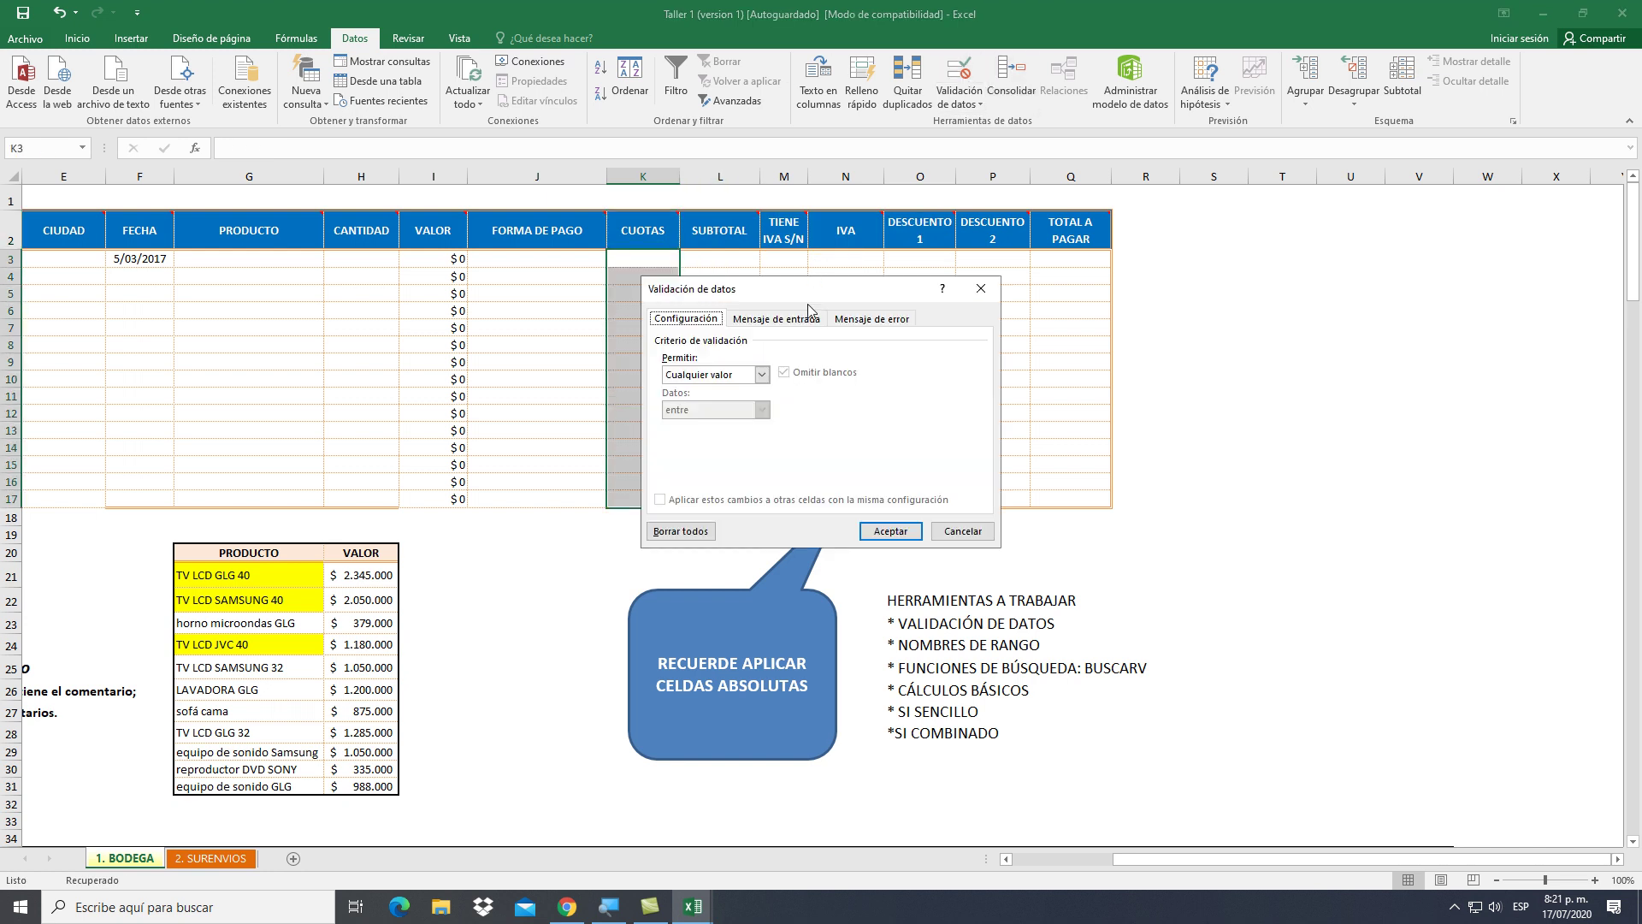
click(761, 375)
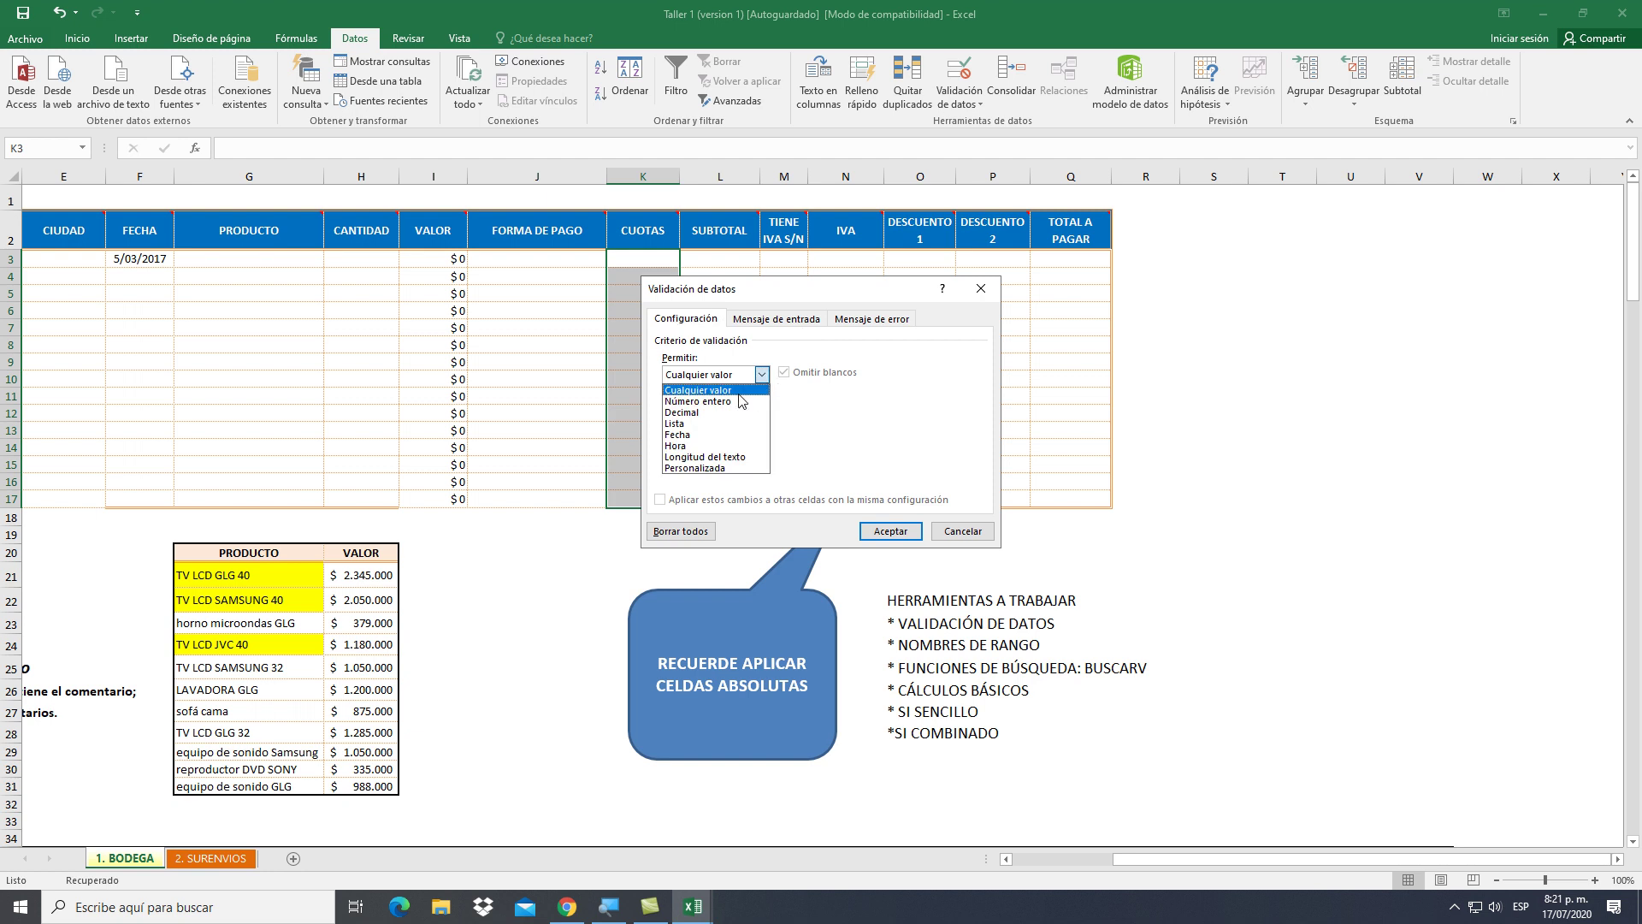
click(741, 401)
click(721, 445)
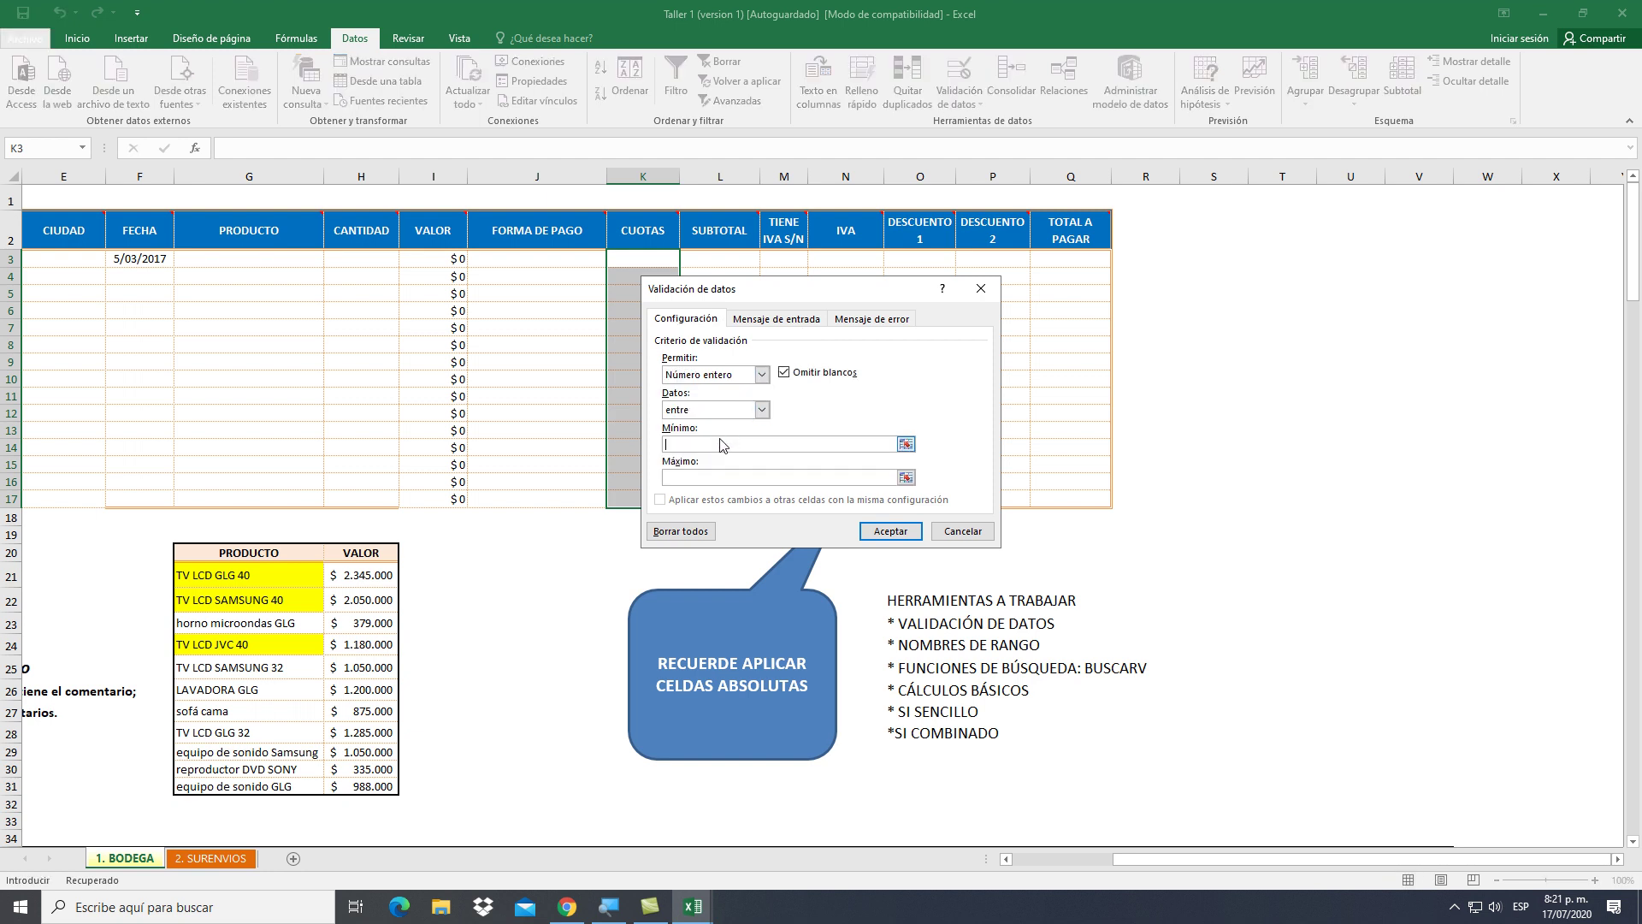
text(0)
click(707, 479)
text(12)
click(886, 530)
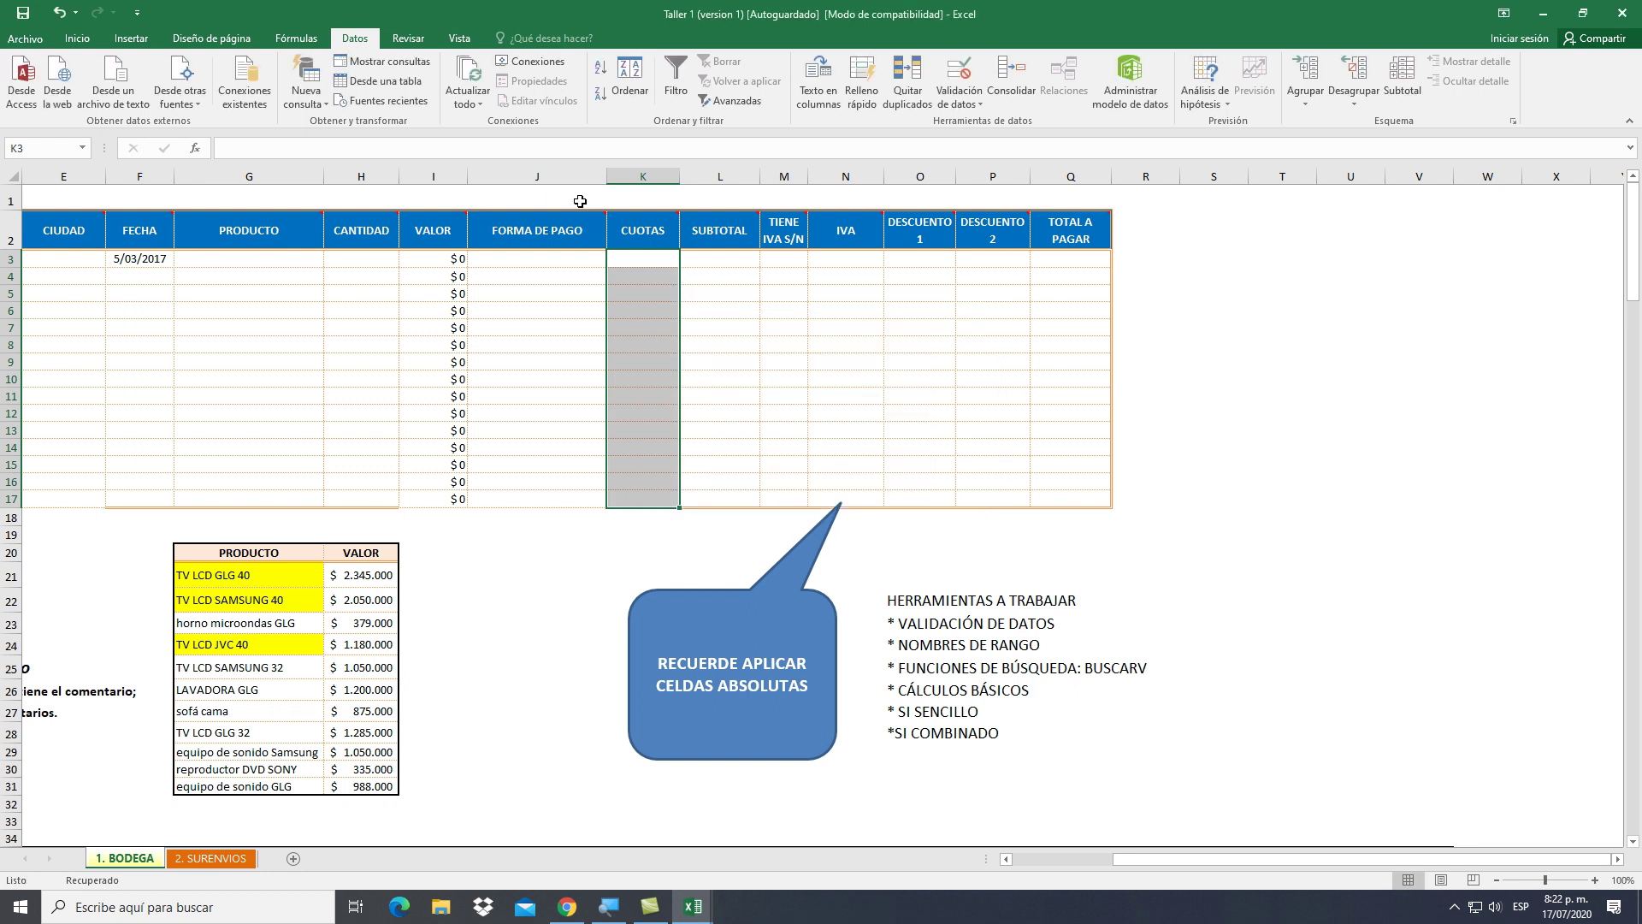
Test the CUOTAS validation by trying 20 and -5 in K3, cancelling each entry
mouse_move(661, 227)
click(707, 270)
click(665, 260)
text(20)
key(Return)
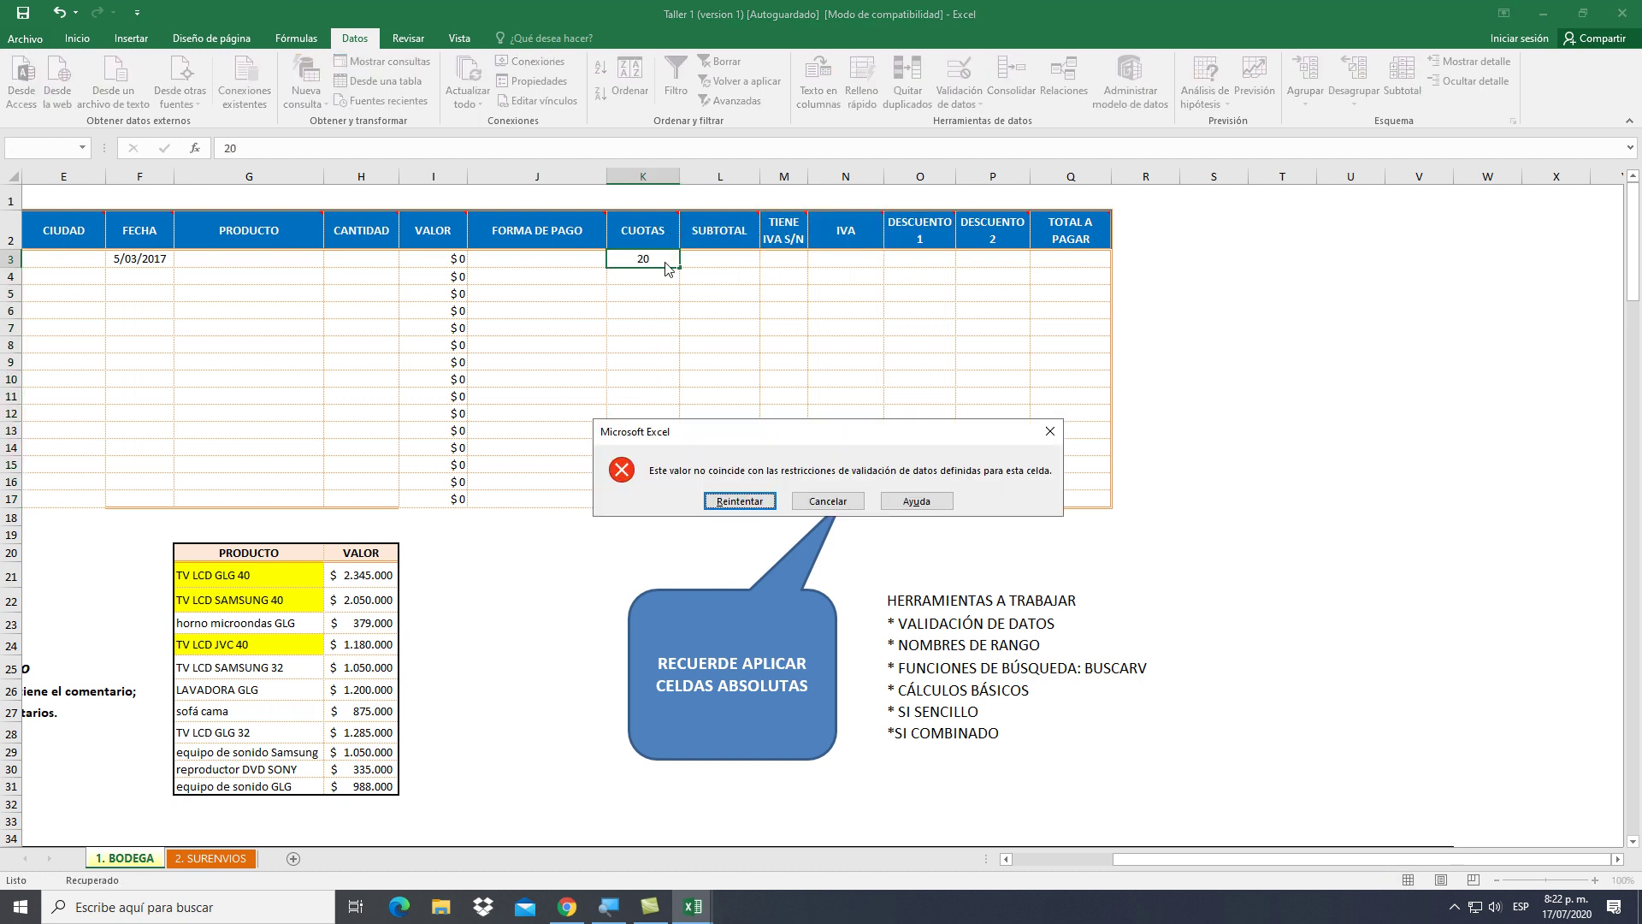
key(Escape)
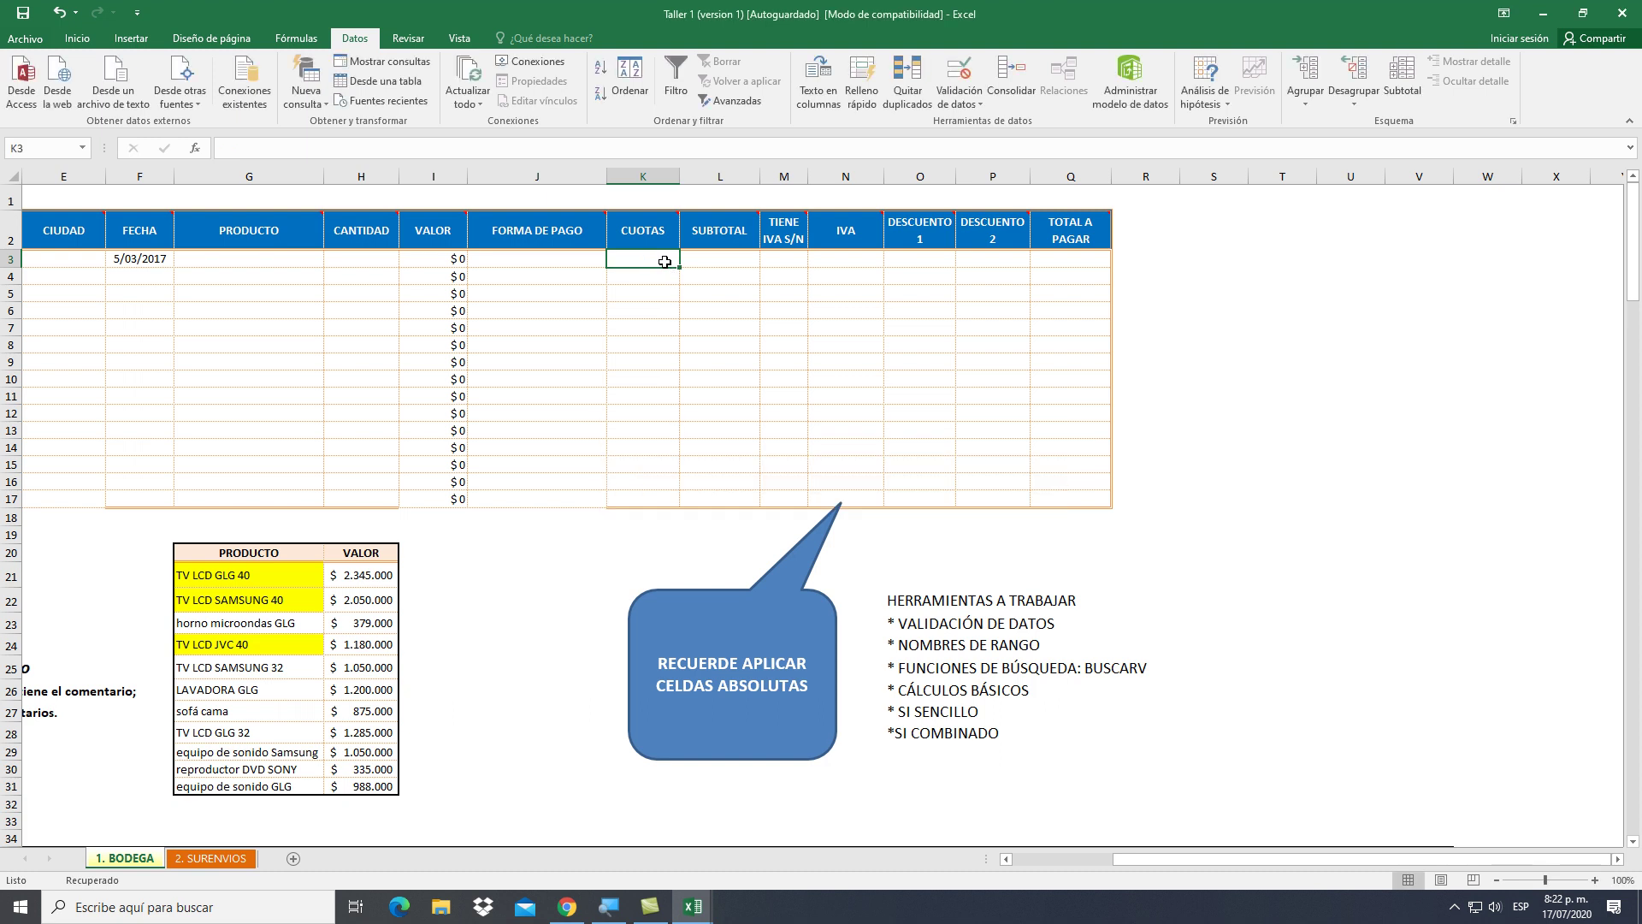
text(-5)
key(Return)
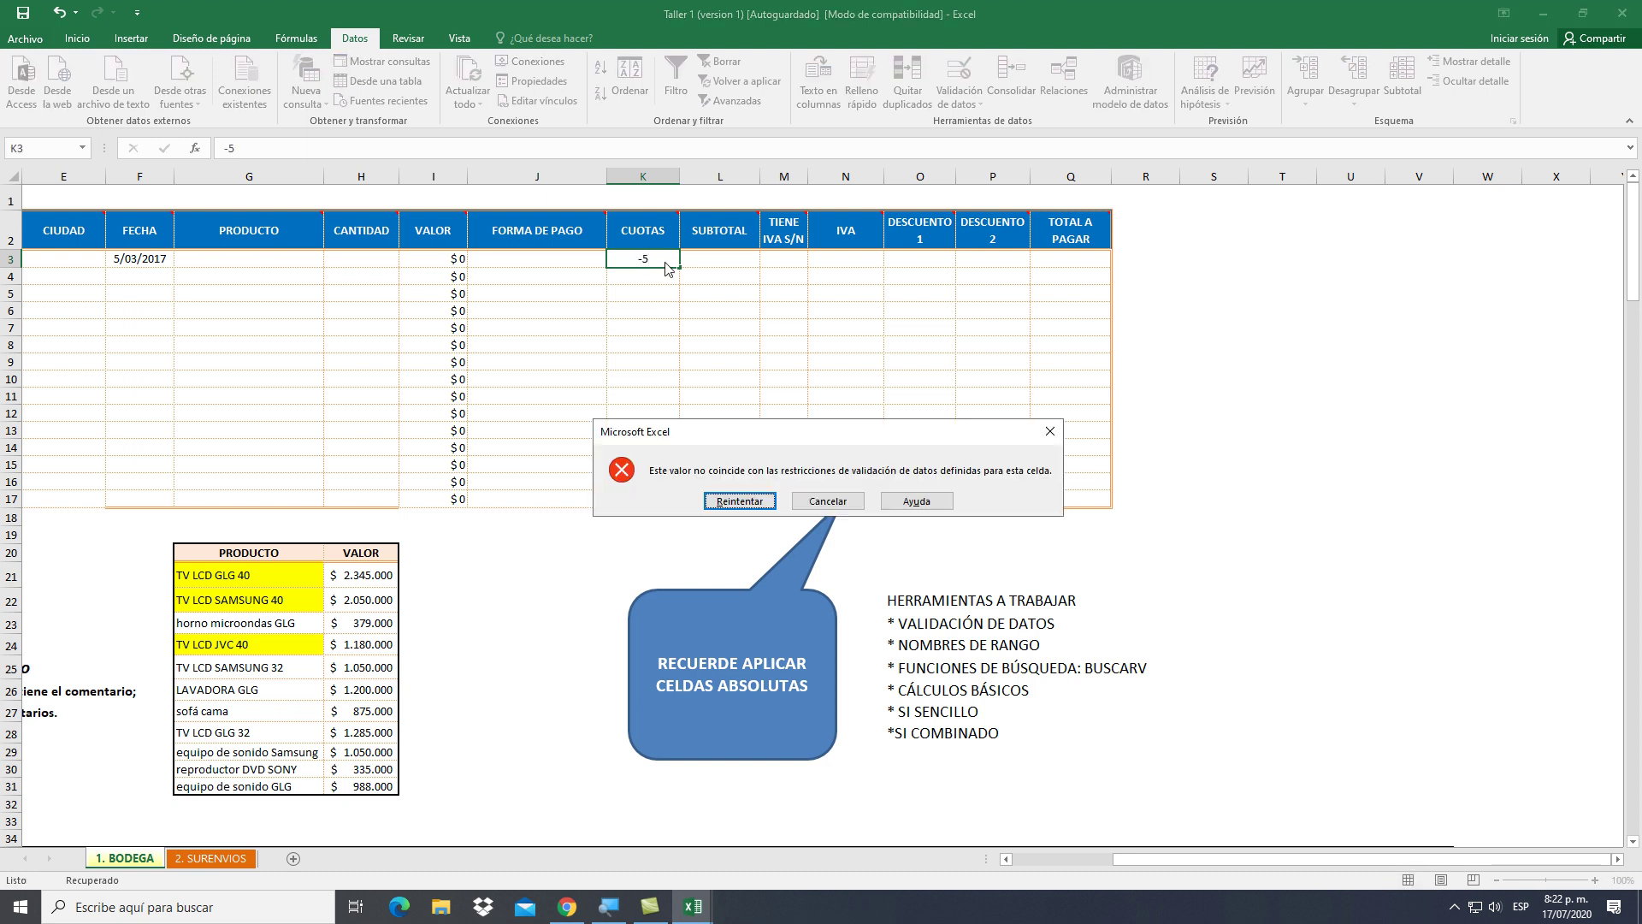
key(Escape)
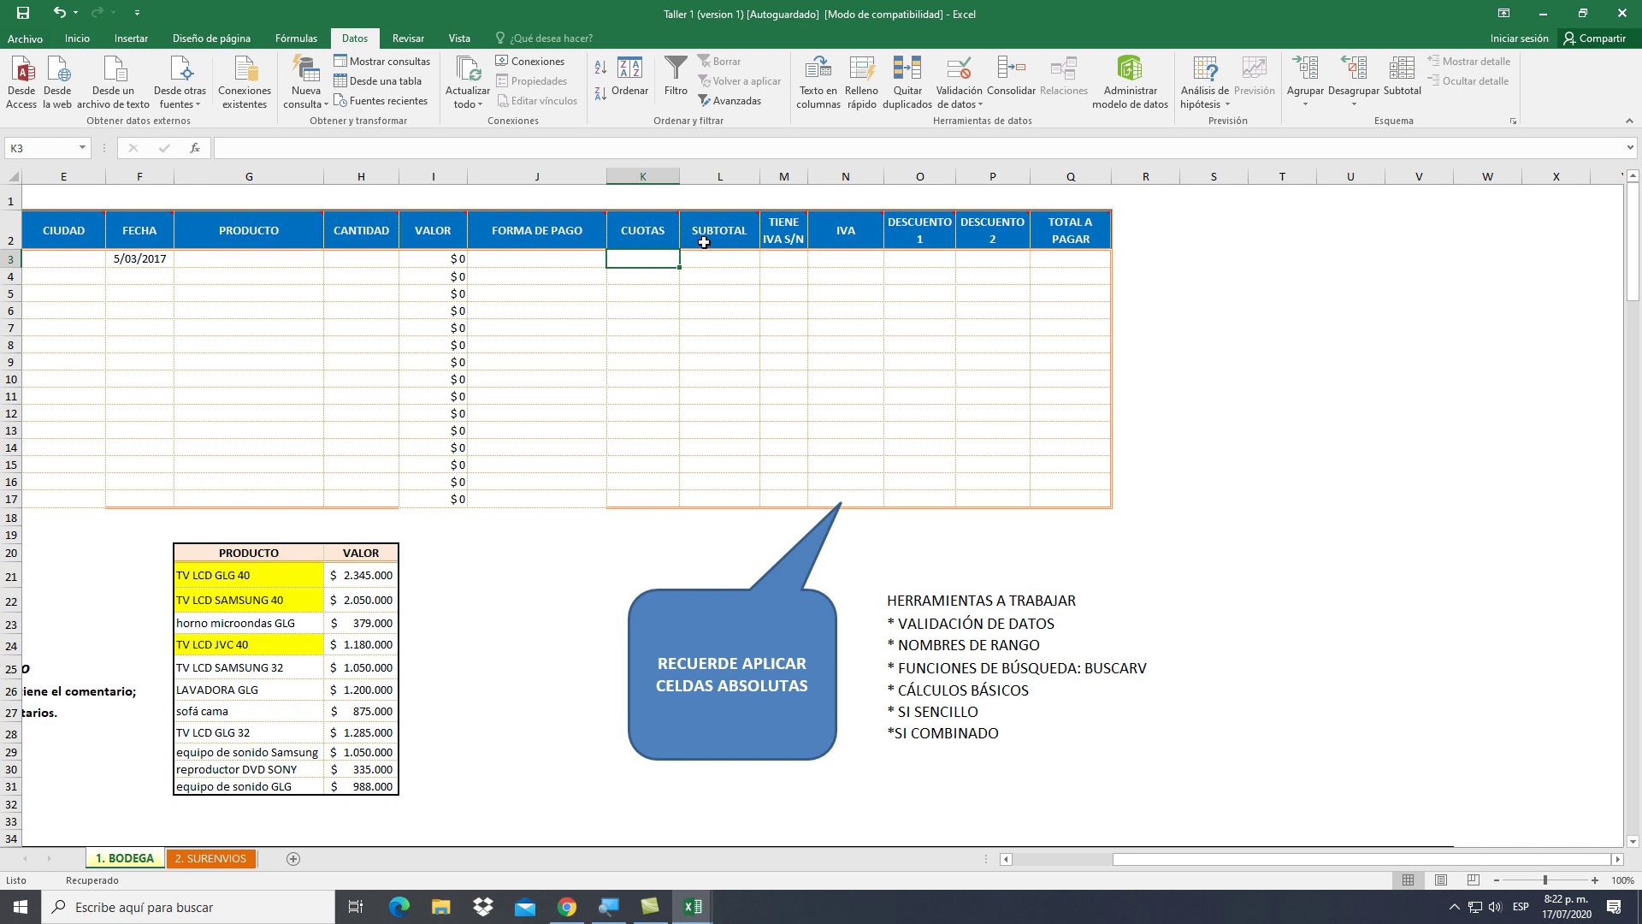
Enter the formula =H3*I3 in SUBTOTAL cell L3 to multiply quantity by value
mouse_move(724, 228)
click(732, 258)
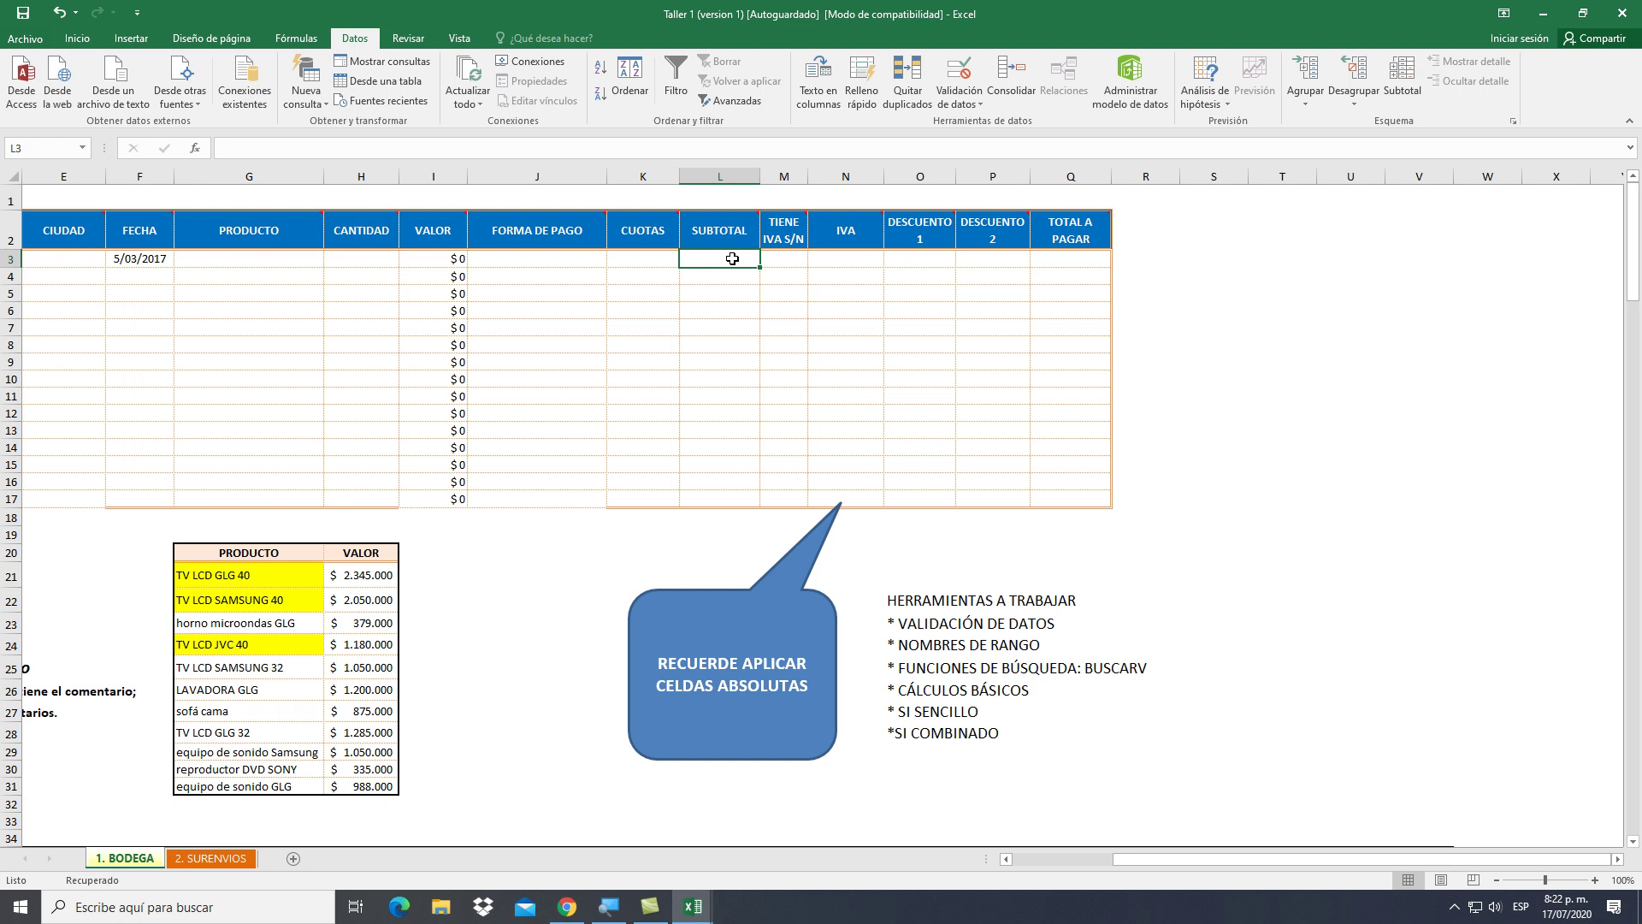
text(=)
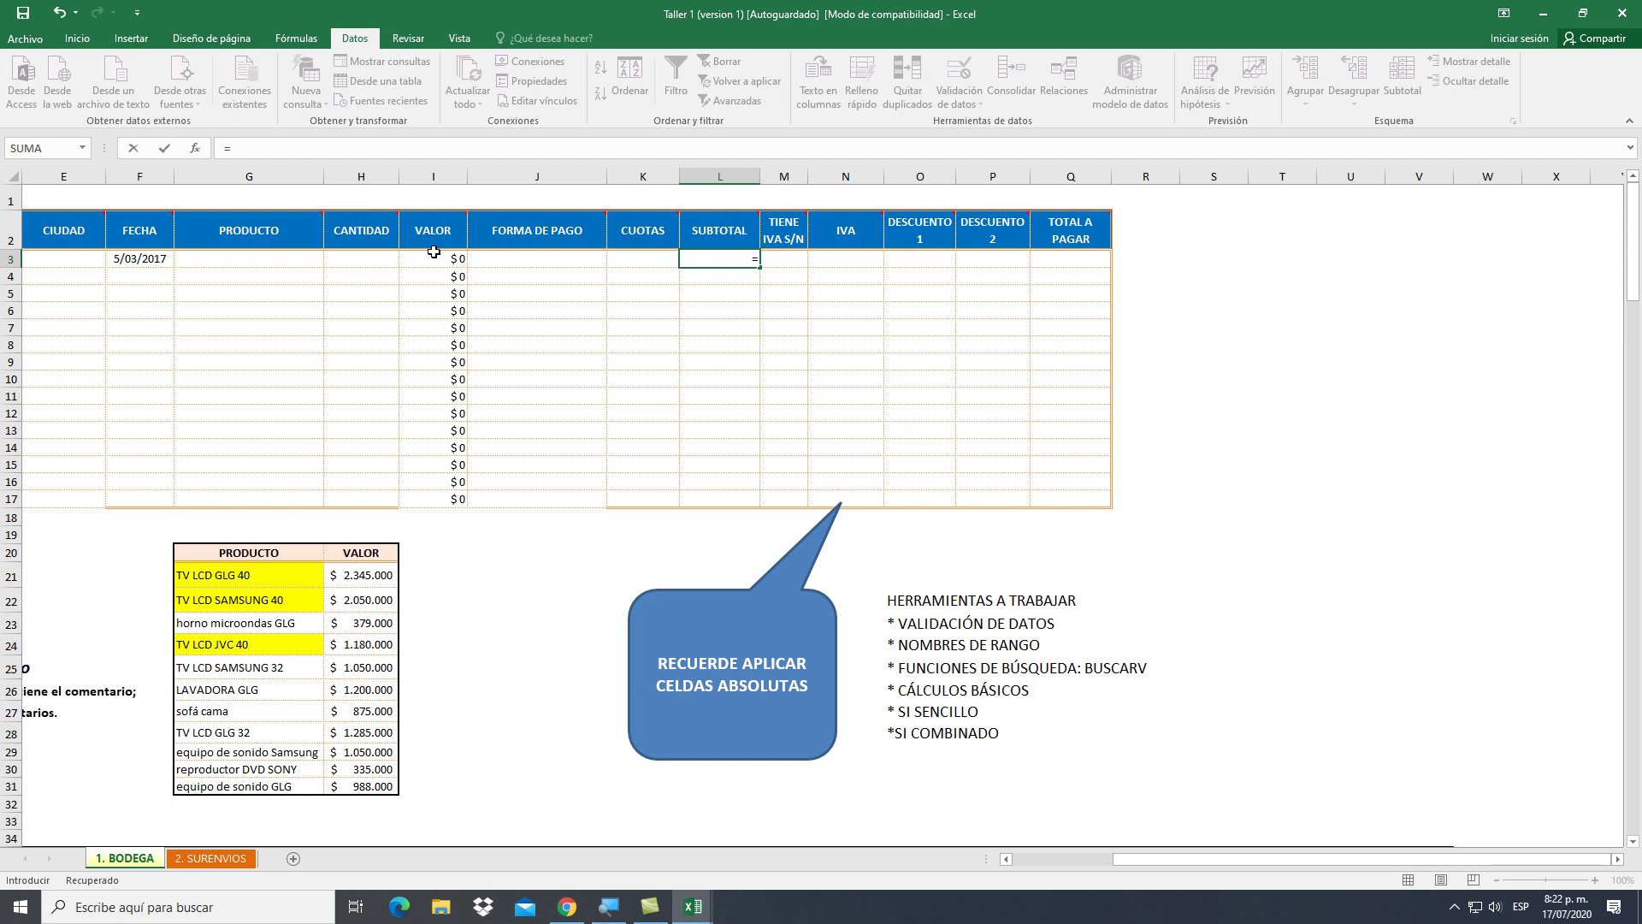
click(376, 259)
text(*)
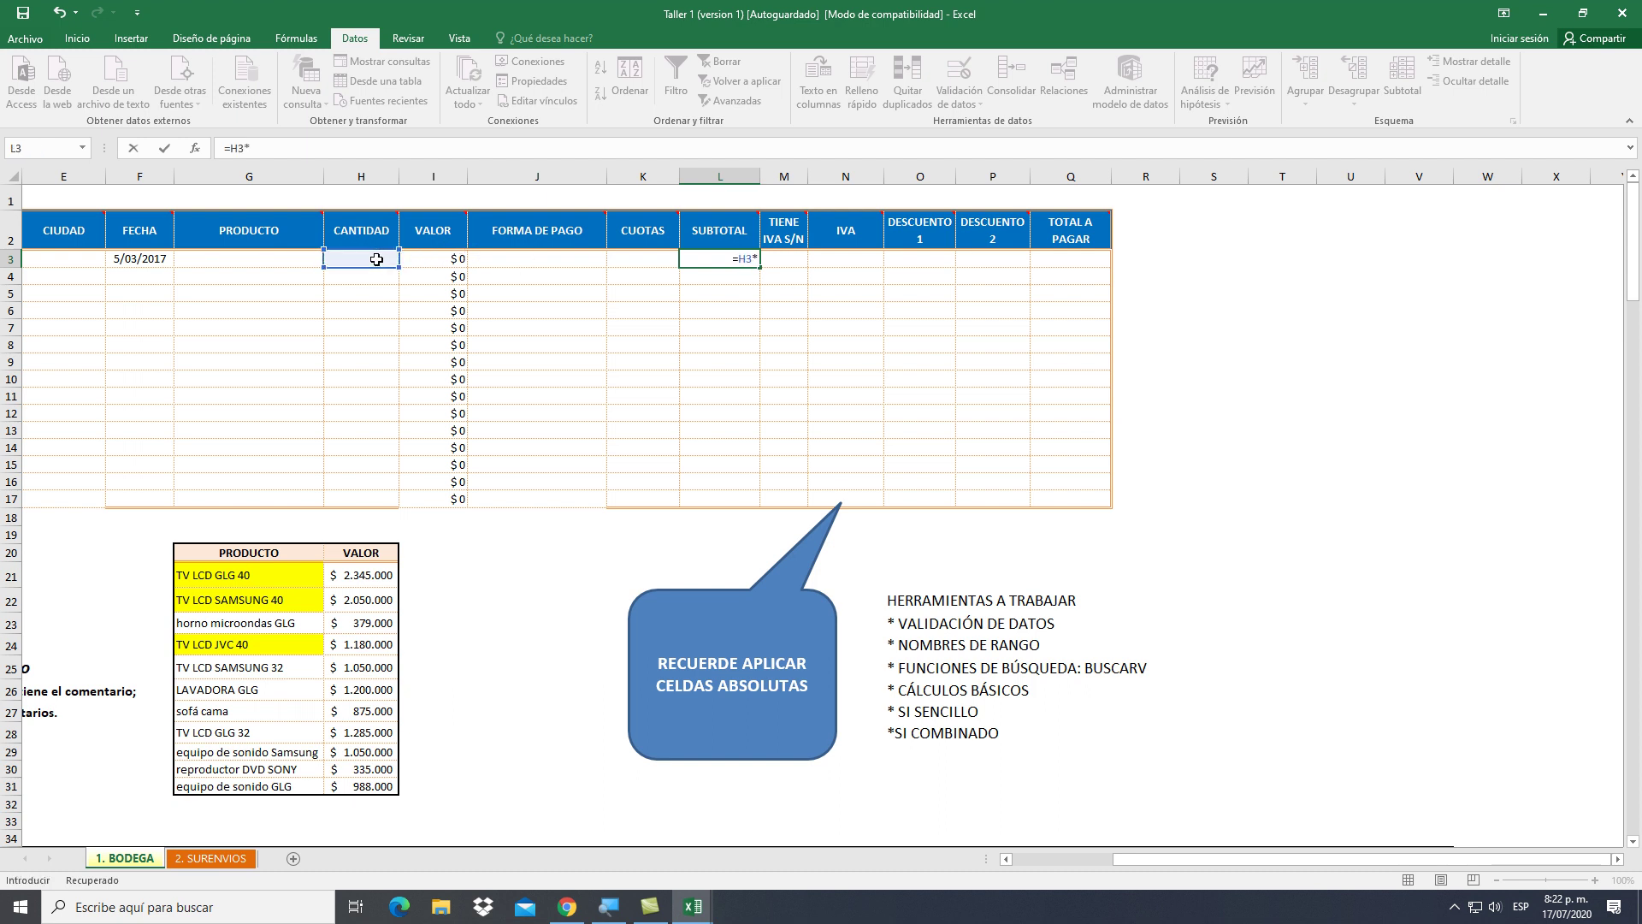
click(447, 257)
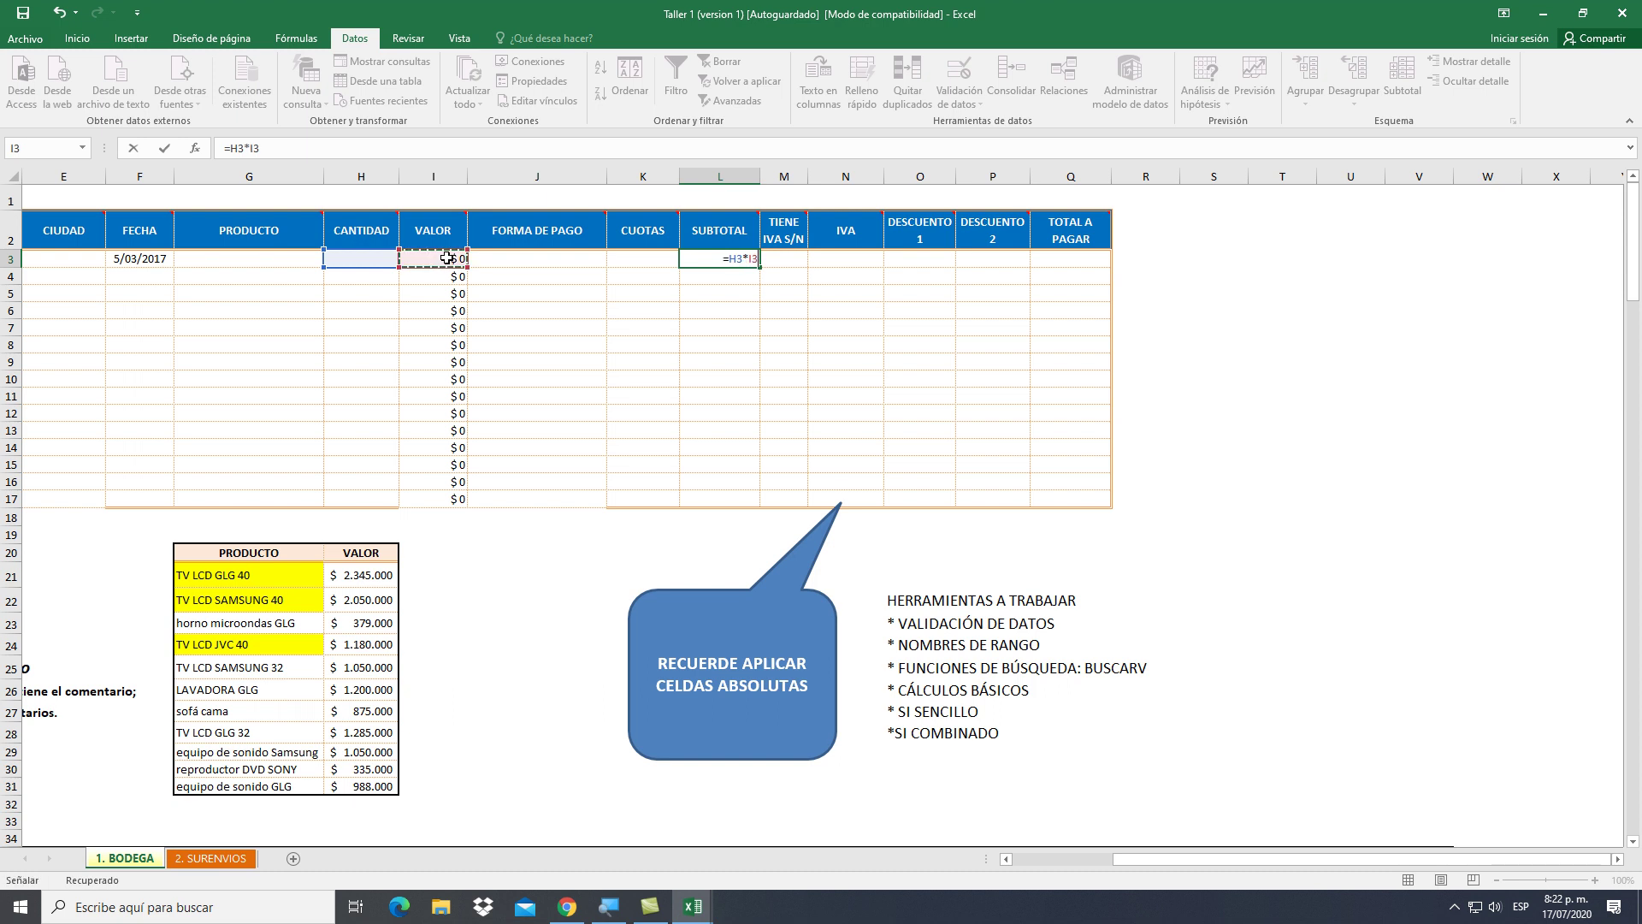
key(Return)
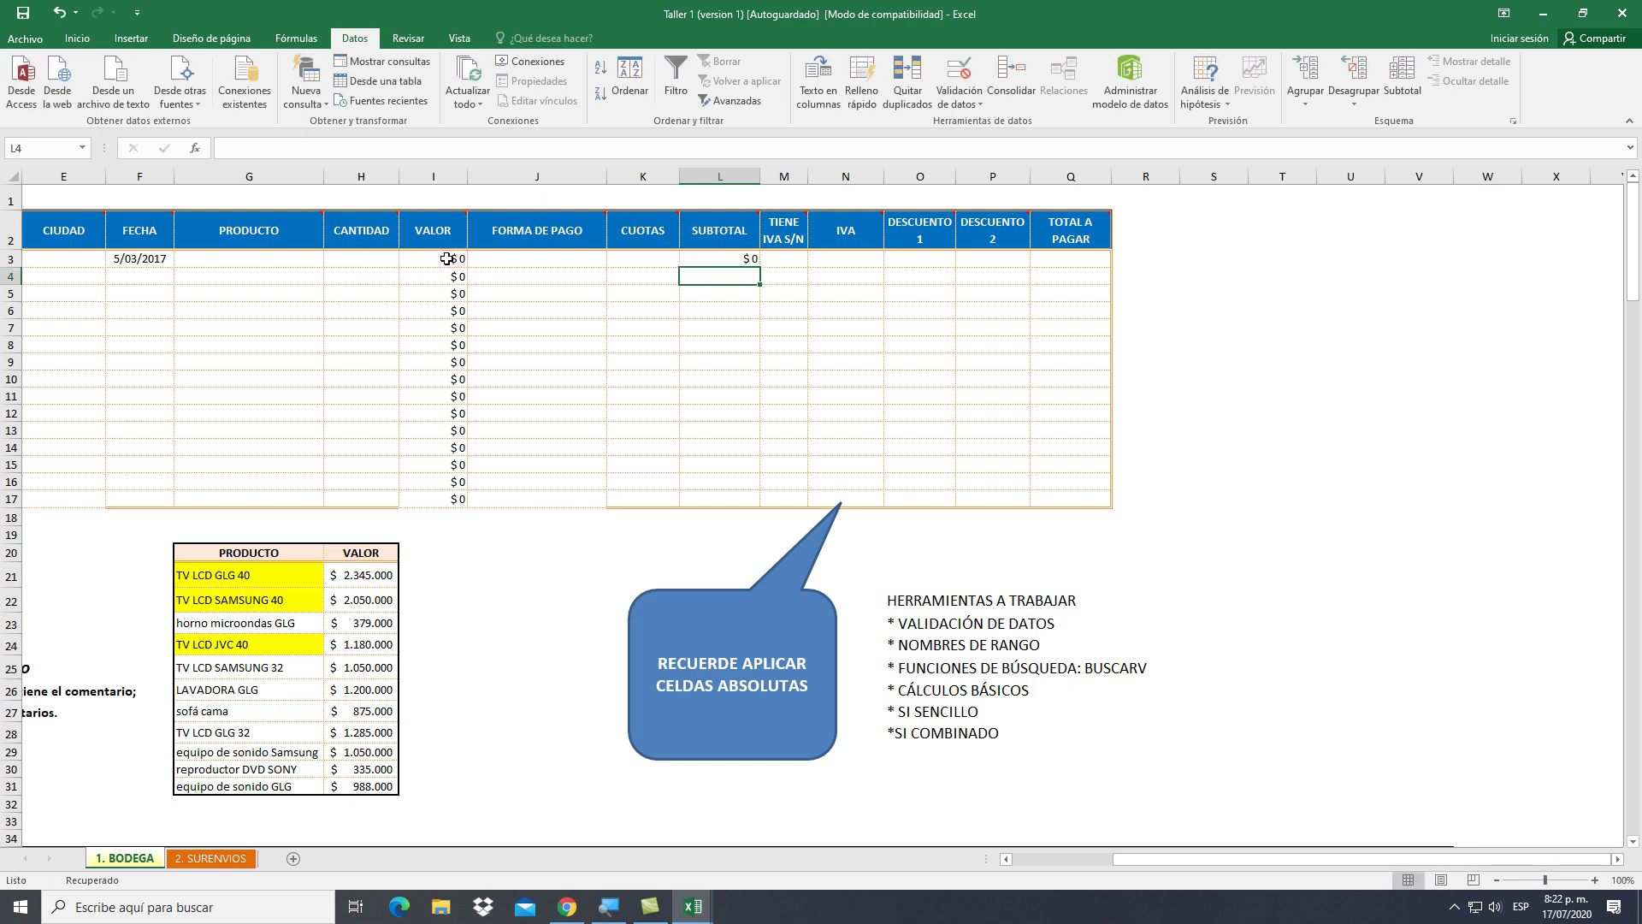
Fill the SUBTOTAL formula from L3 down through L17
click(688, 259)
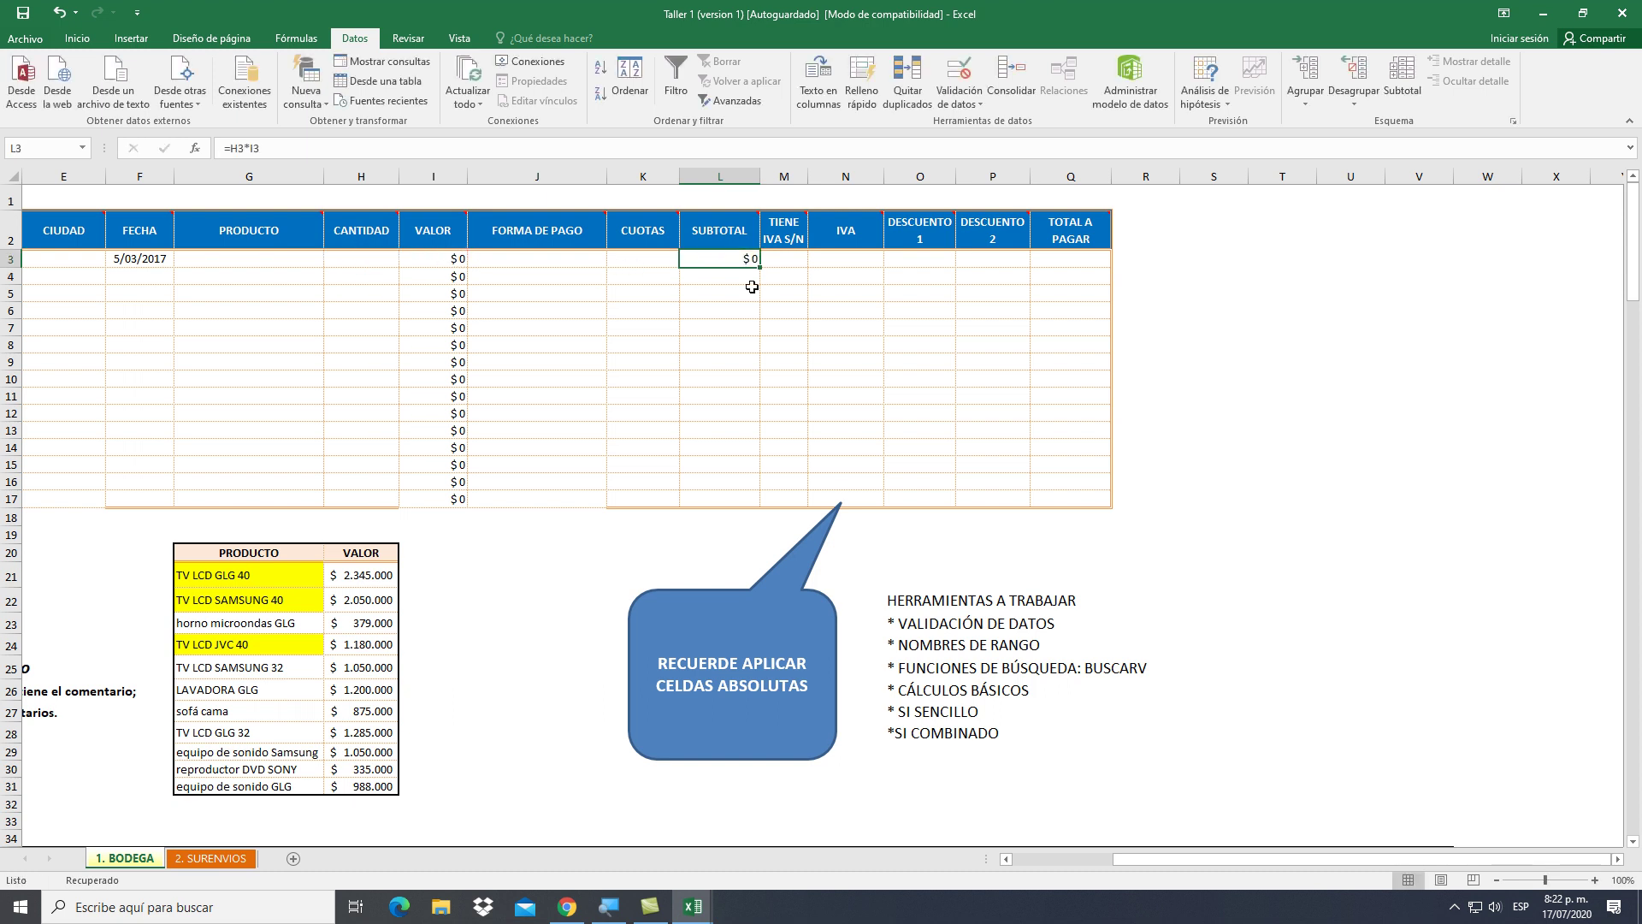
drag(762, 272, 734, 507)
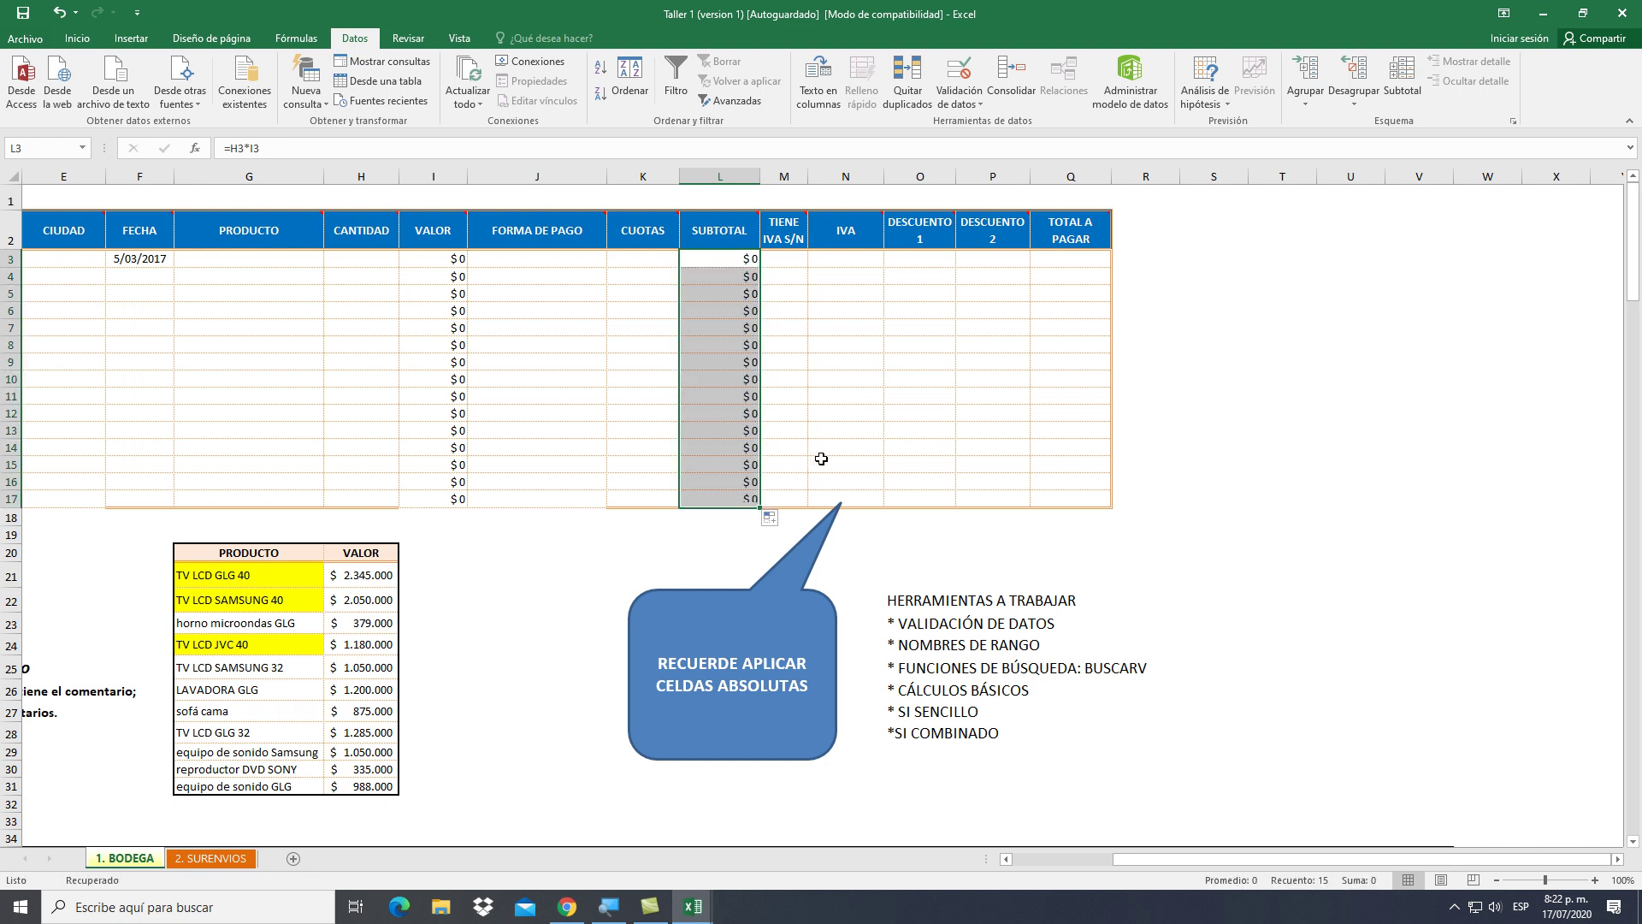
click(1051, 552)
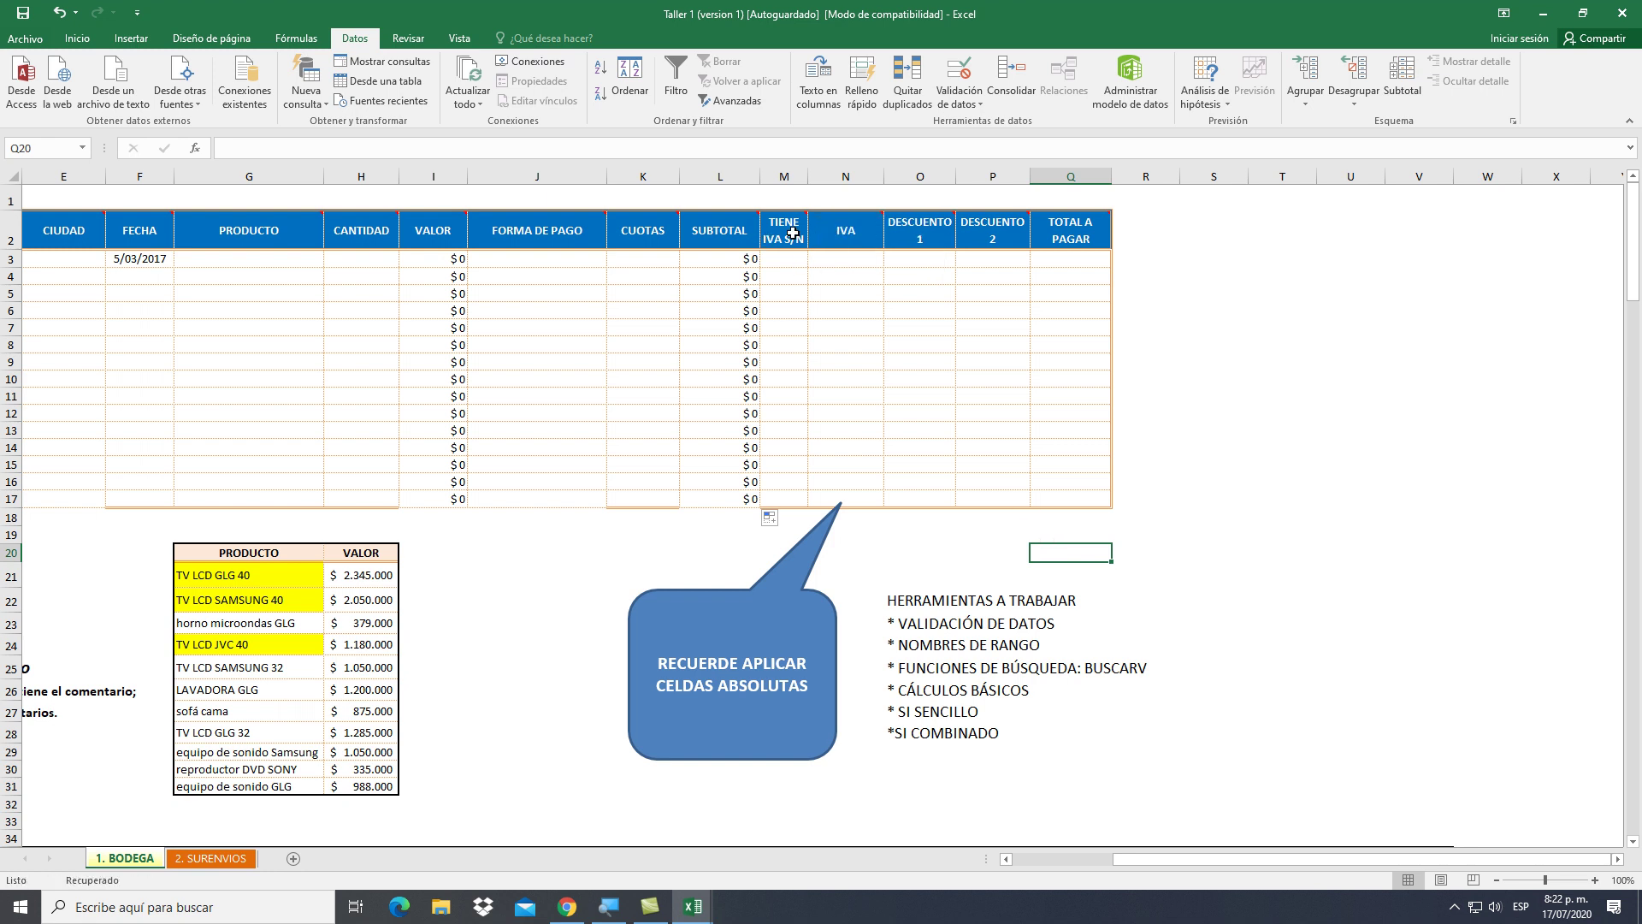
Add list data validation to TIENE IVA S/N cell M3 with the source S;N
mouse_move(793, 234)
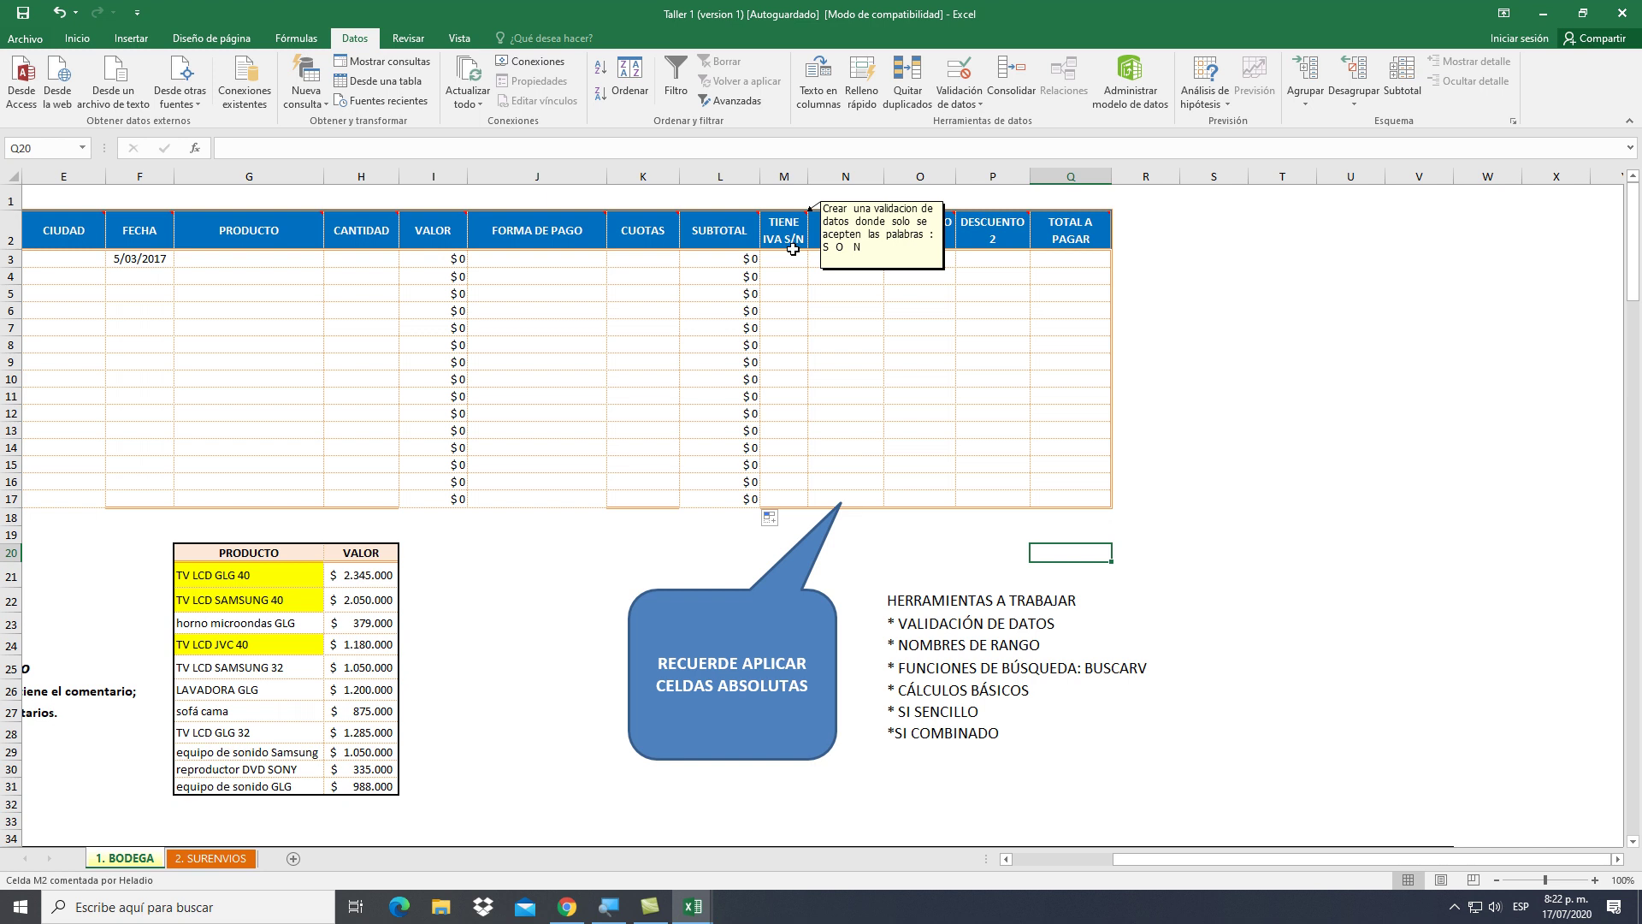
click(792, 261)
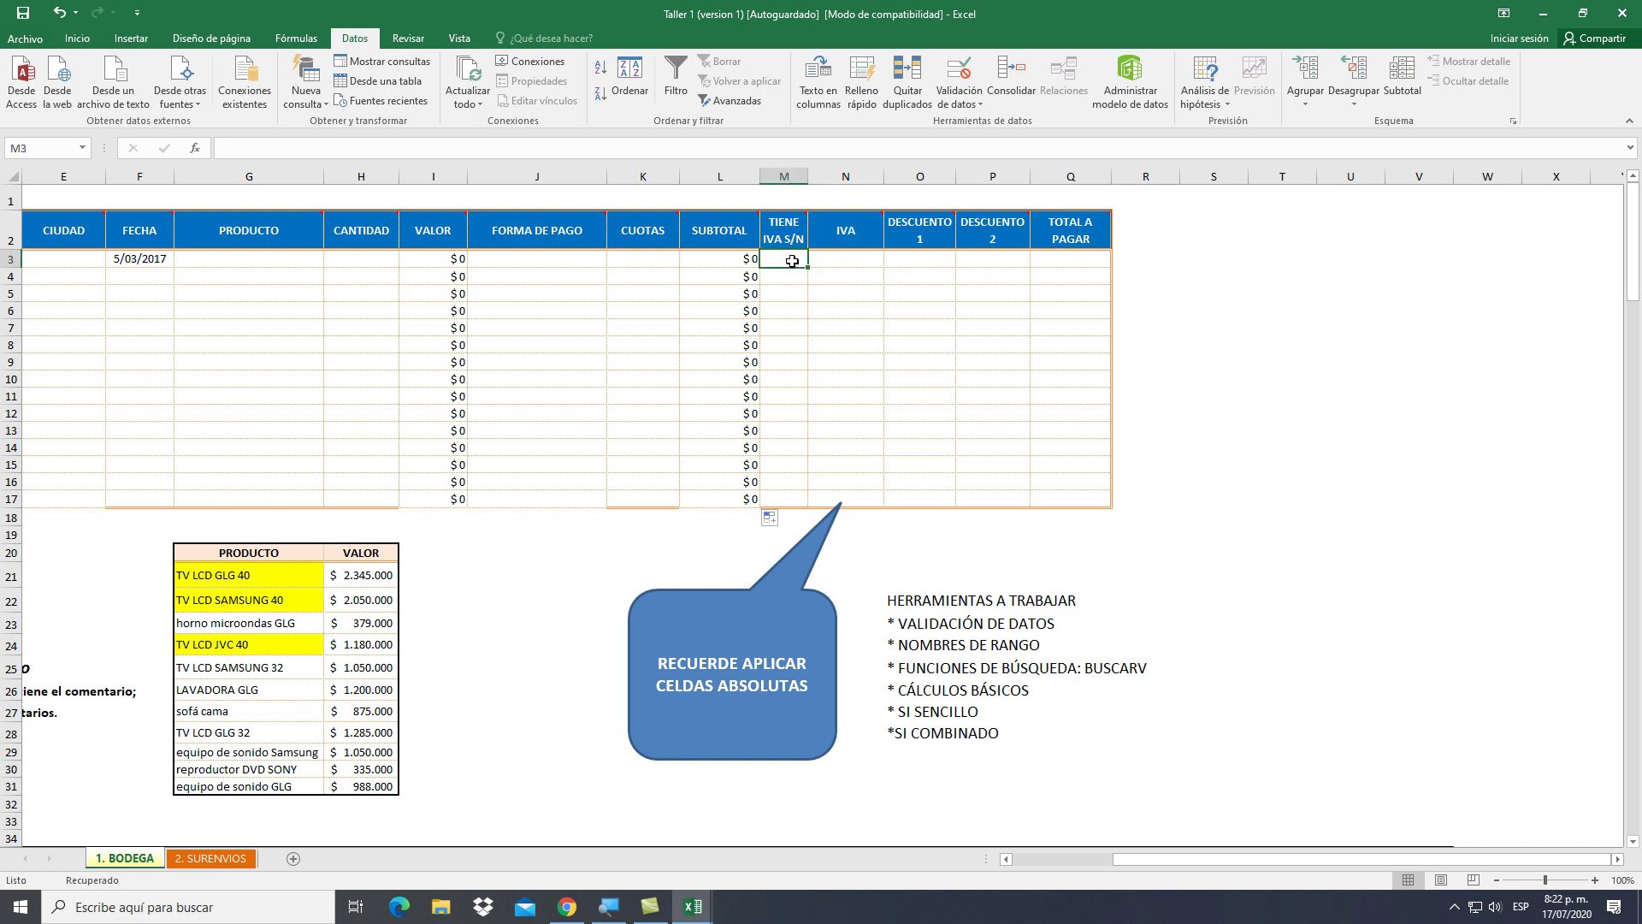
click(965, 77)
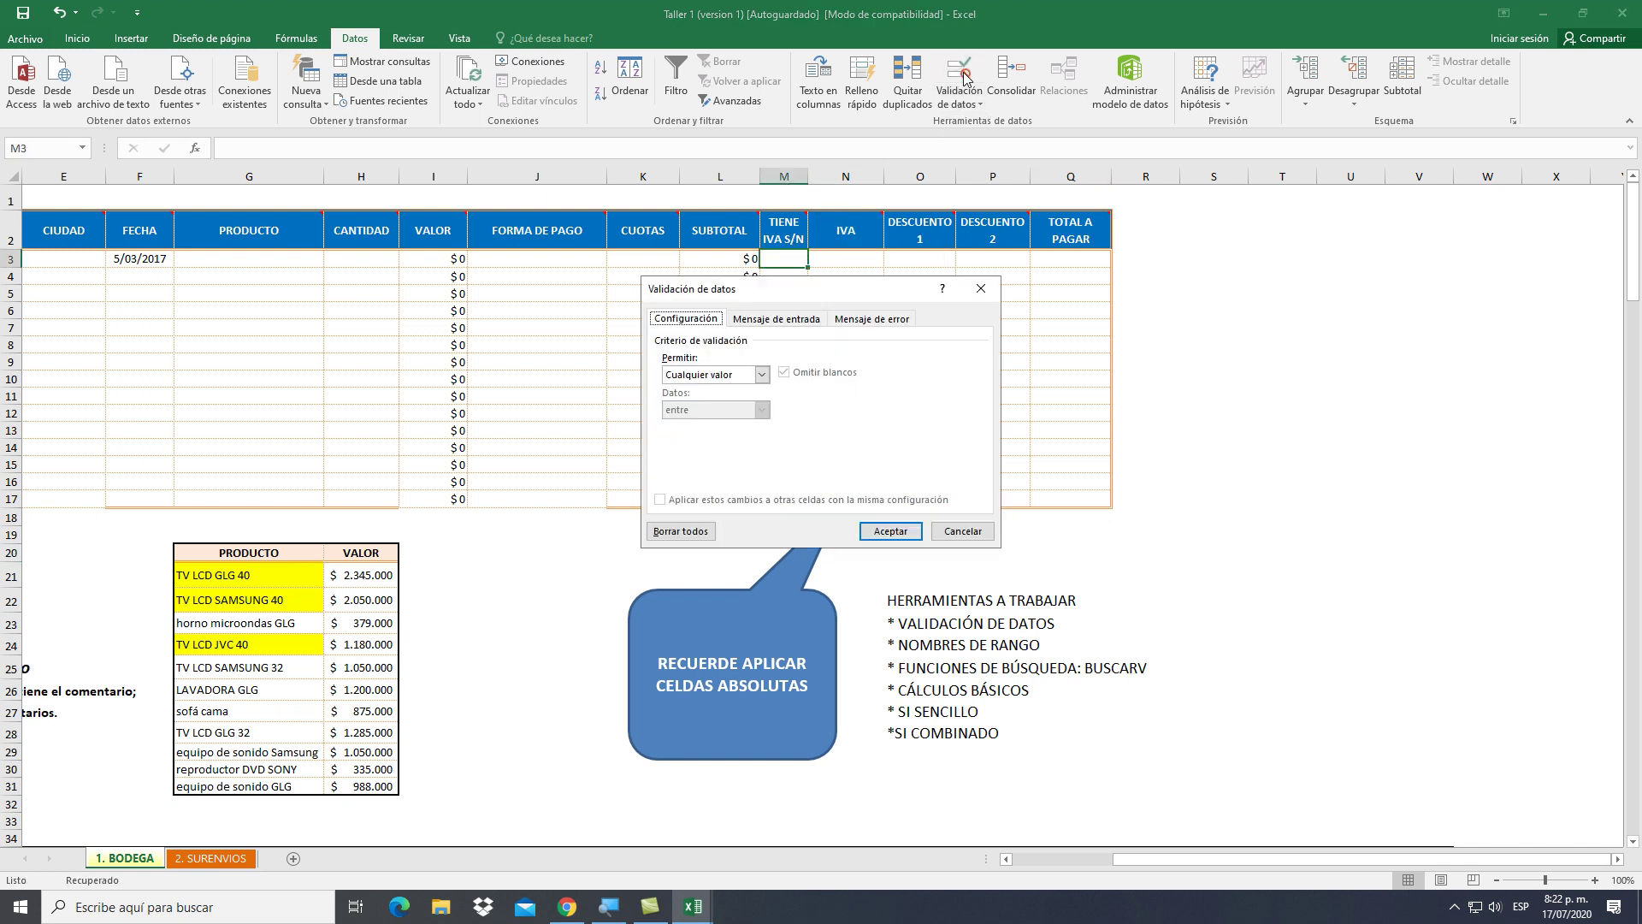
click(761, 374)
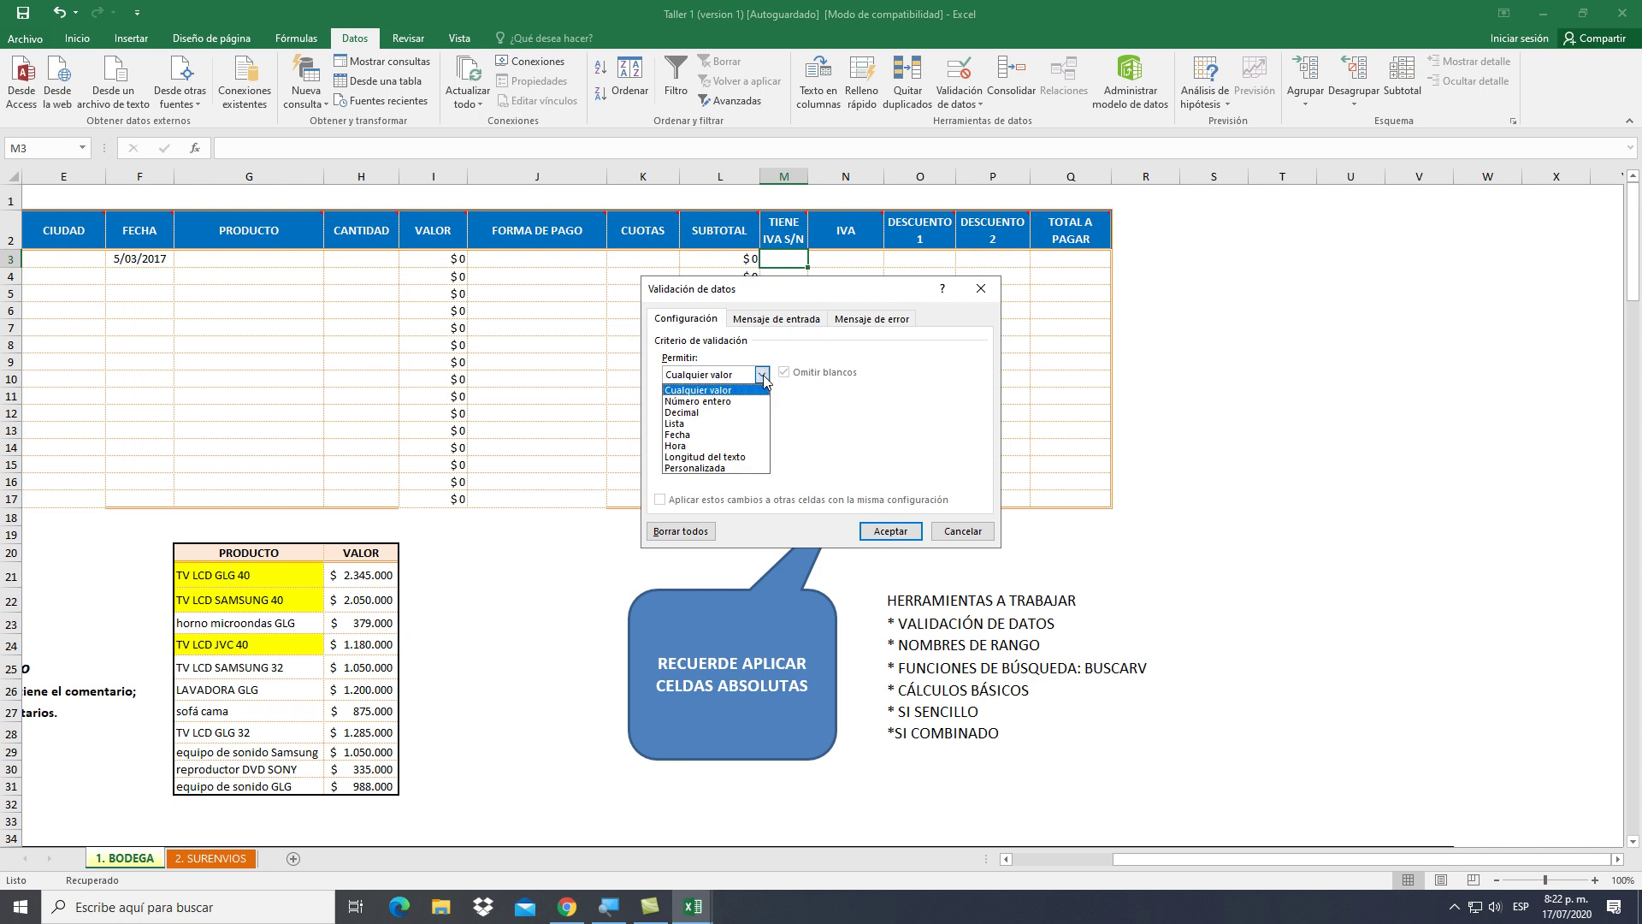
click(725, 412)
click(761, 374)
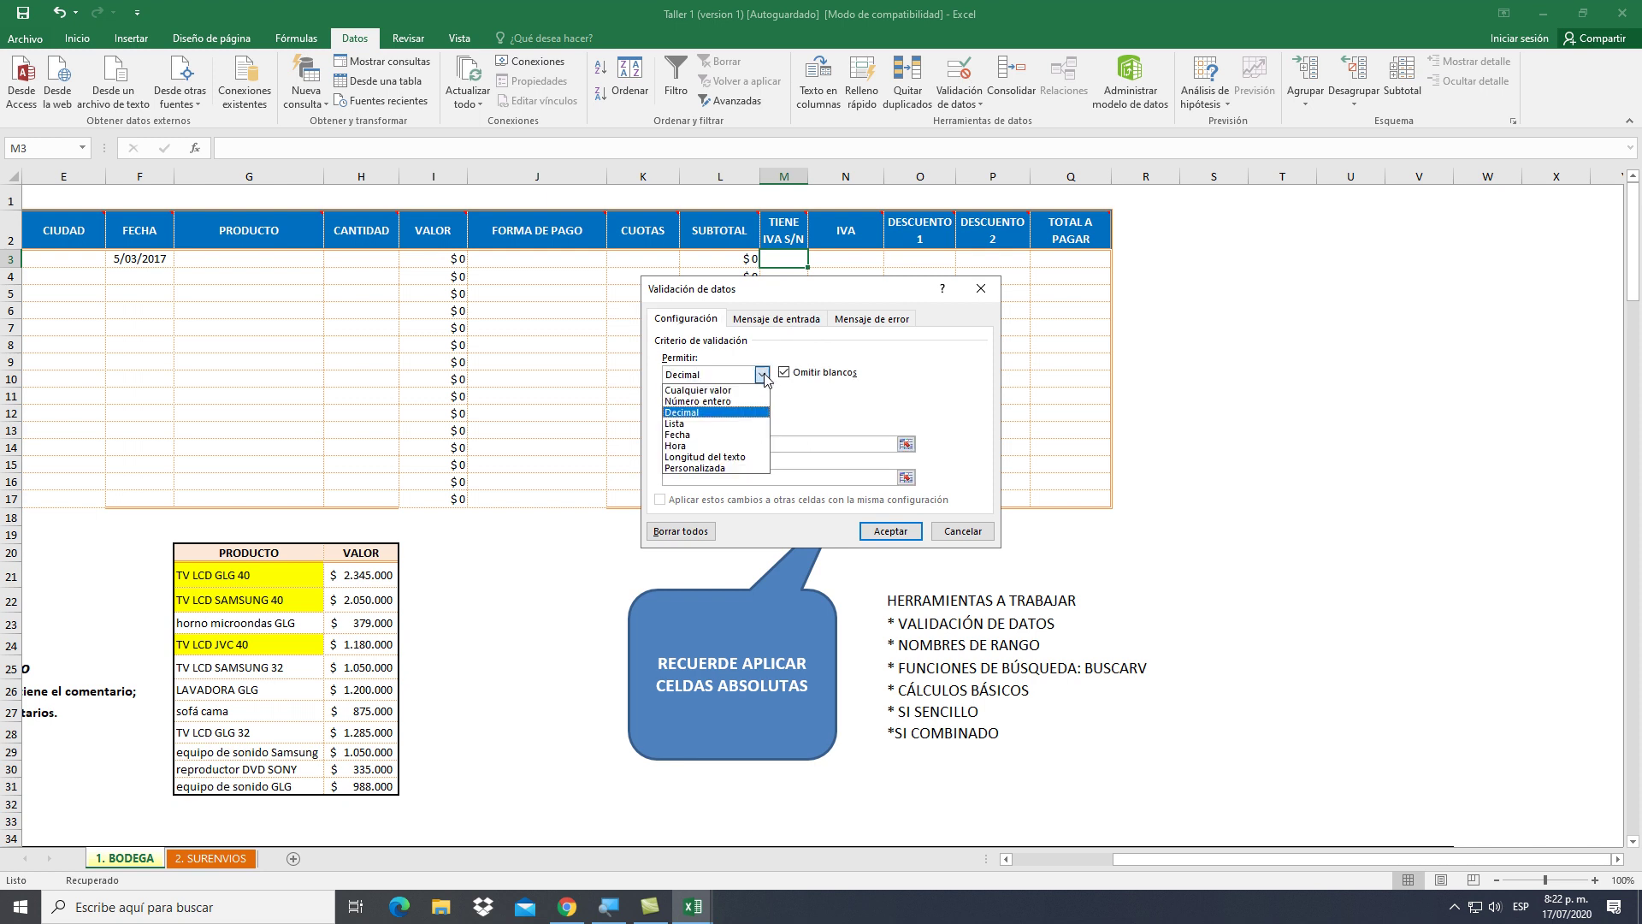
click(731, 425)
click(733, 443)
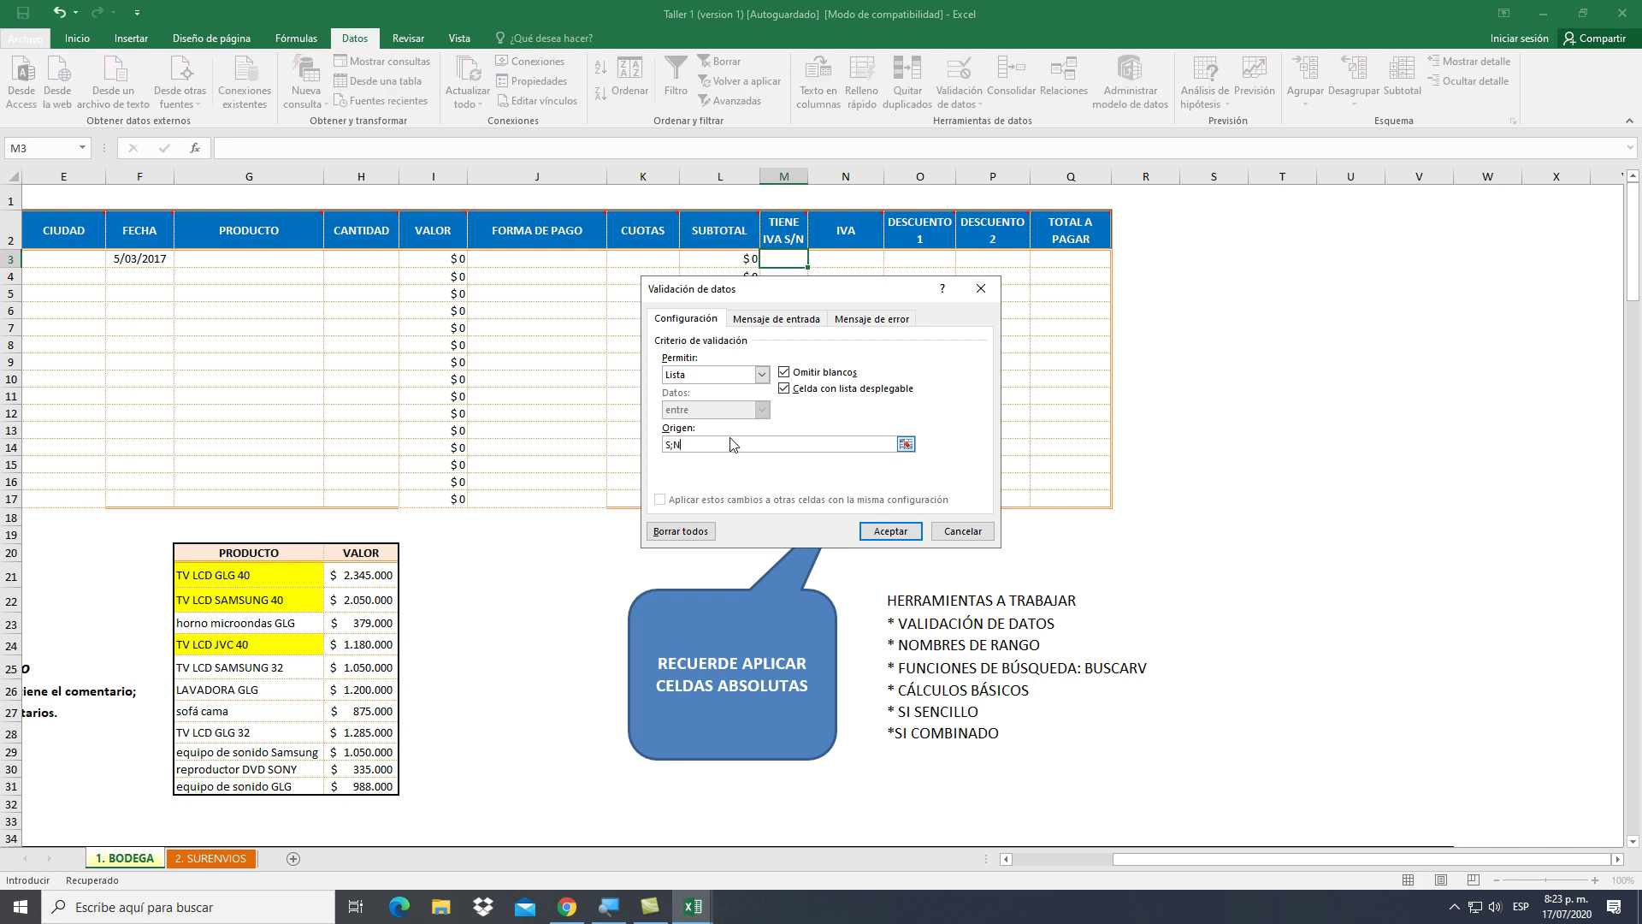
key(Return)
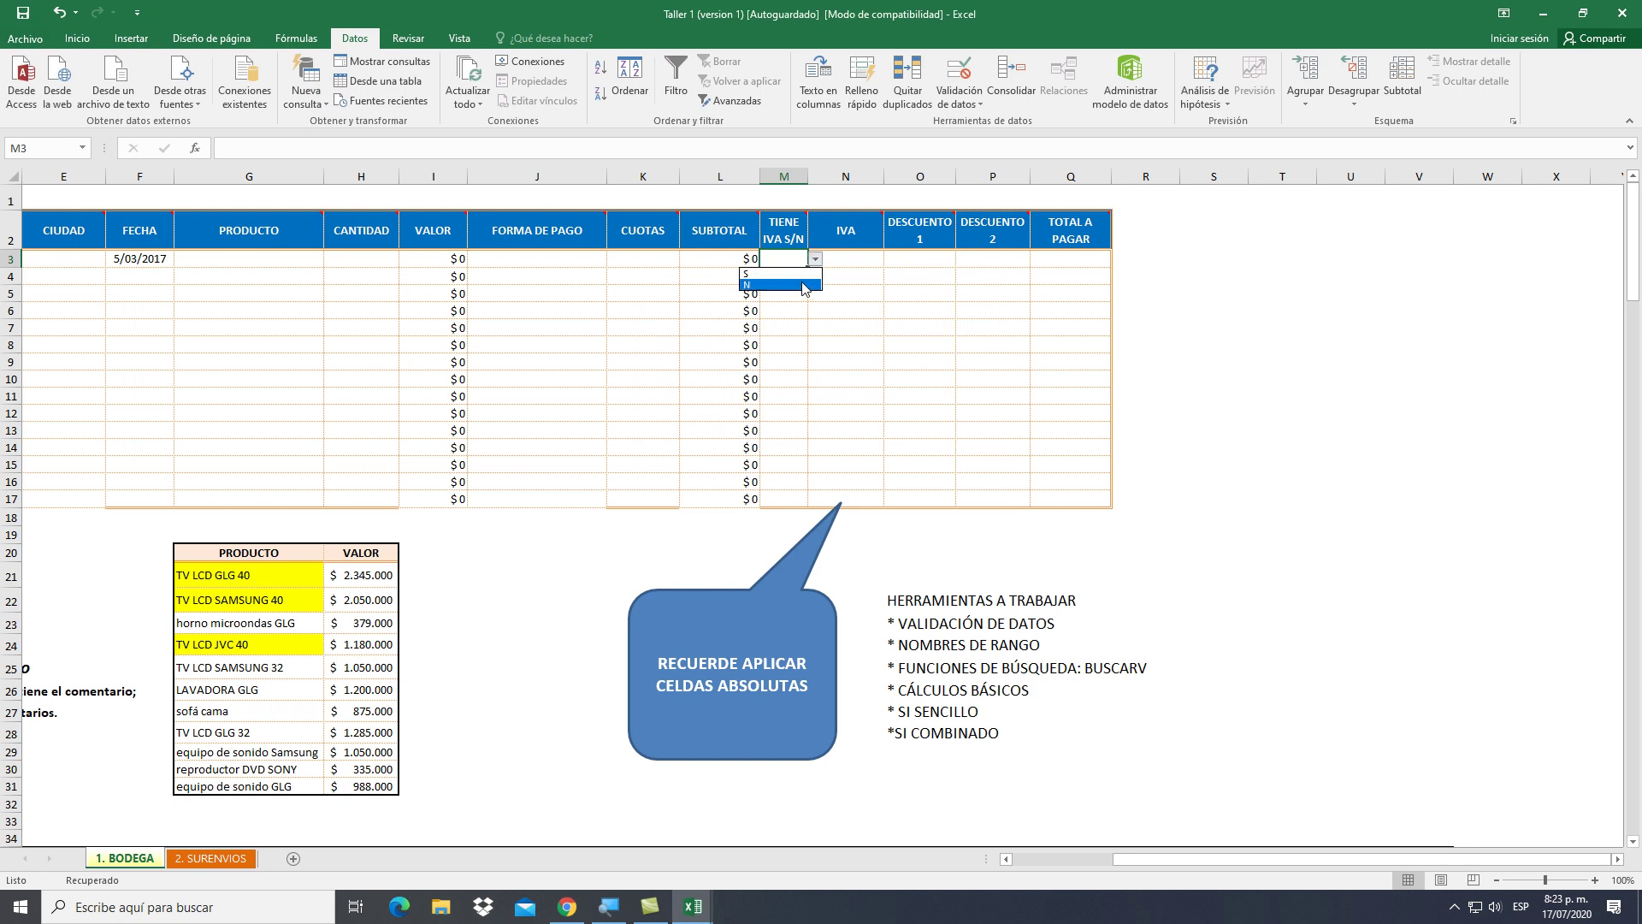
Copy the S/N list validation from M3 down through M17
click(910, 289)
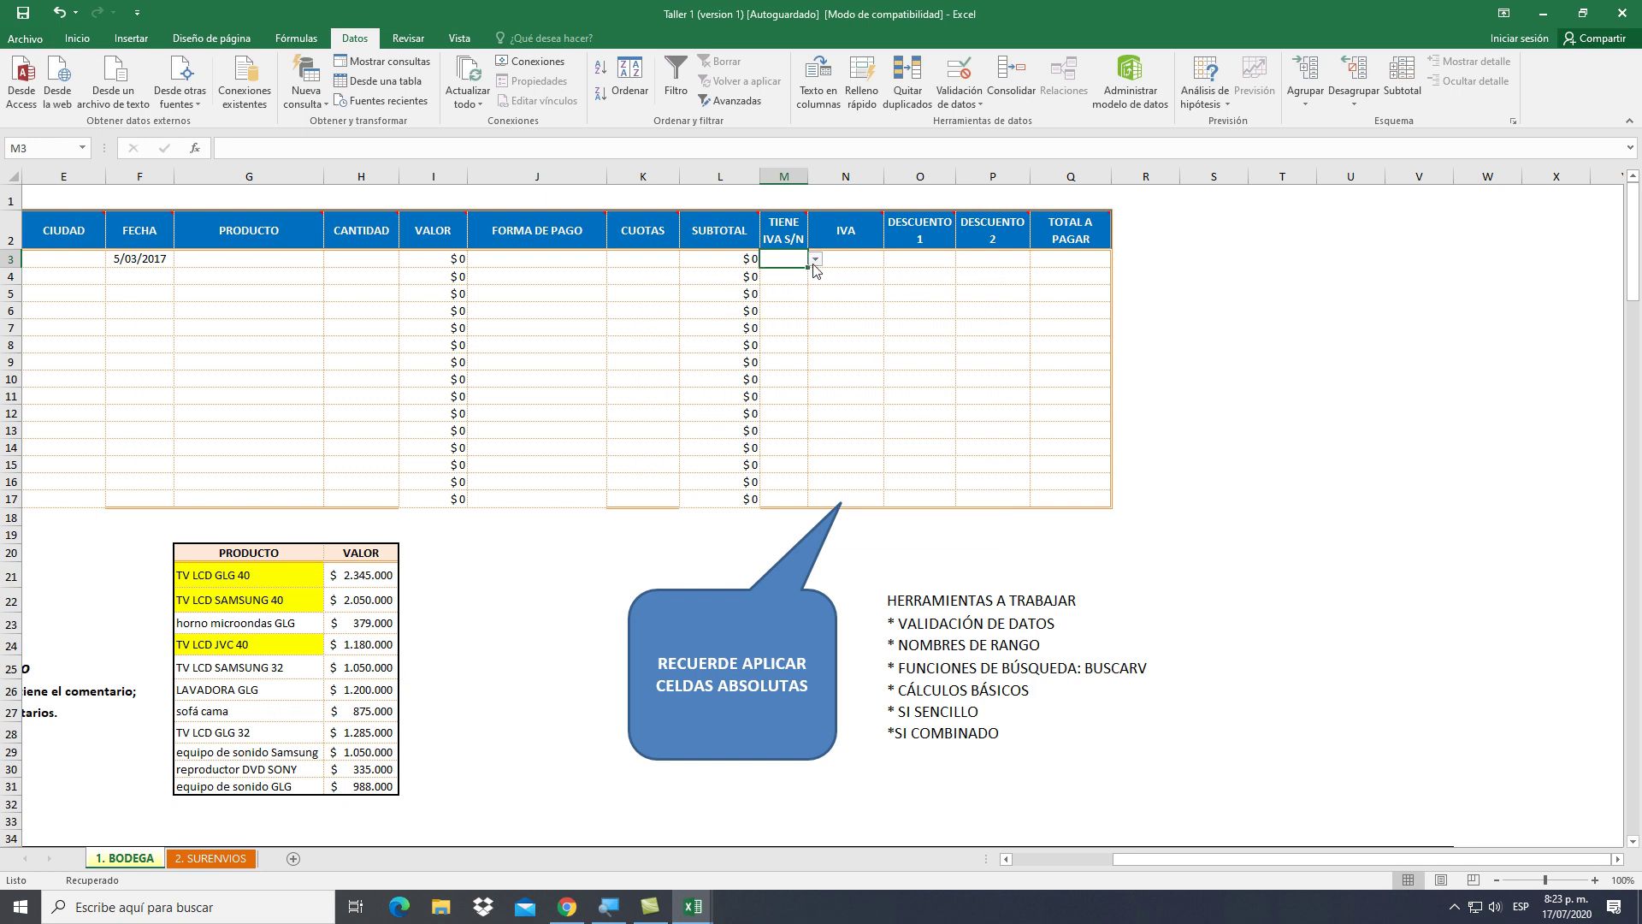
drag(806, 268, 806, 506)
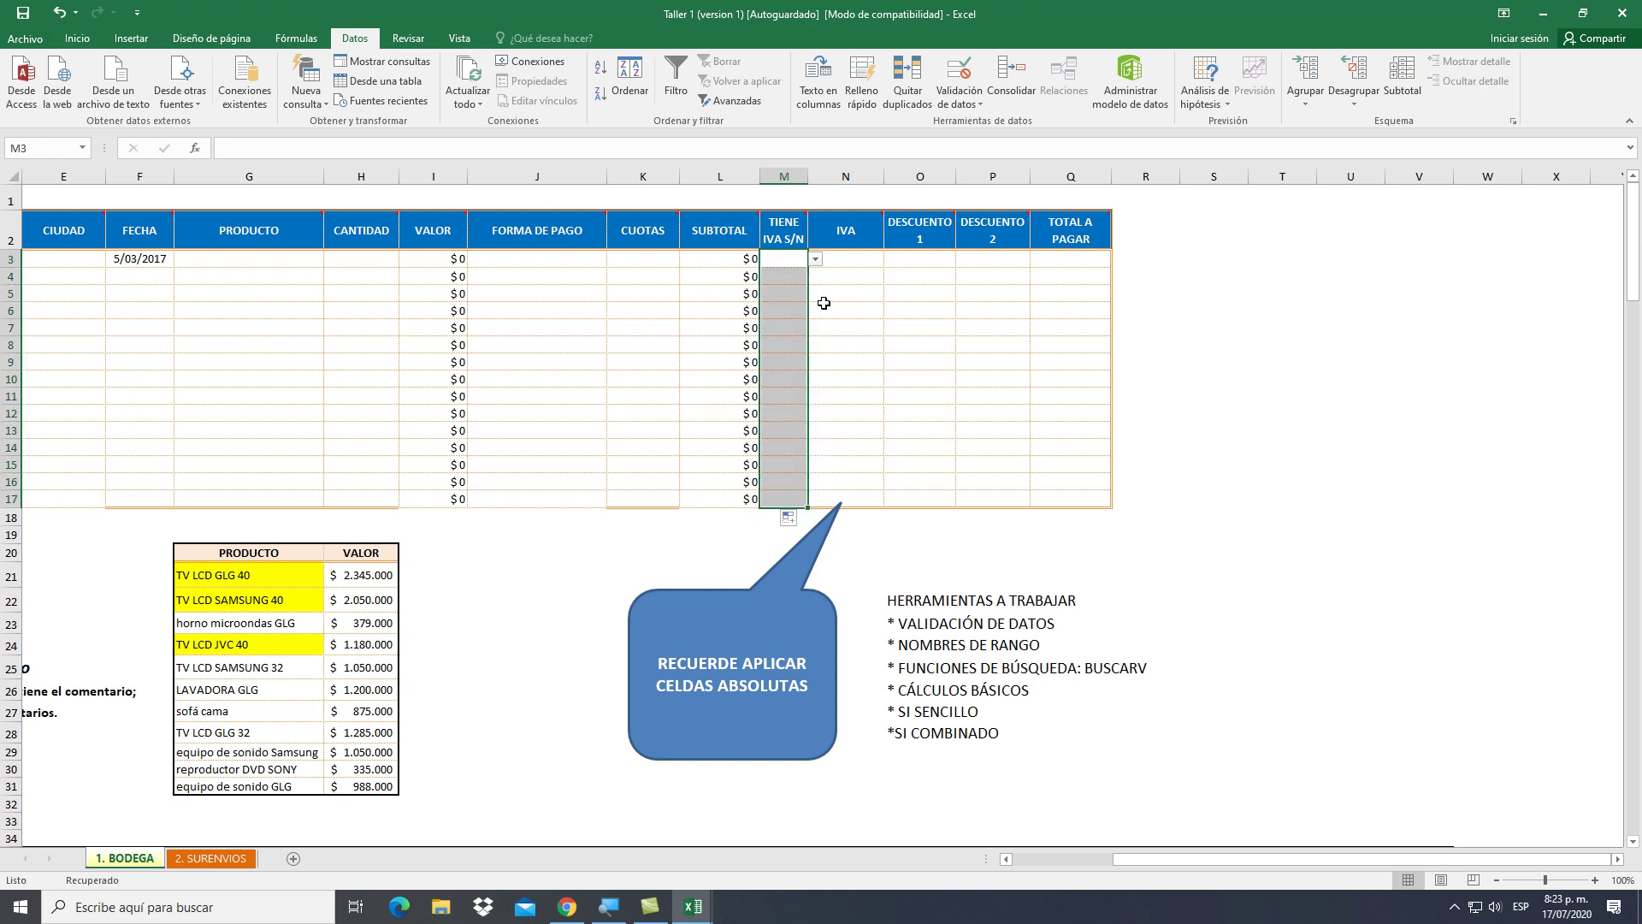
mouse_move(849, 239)
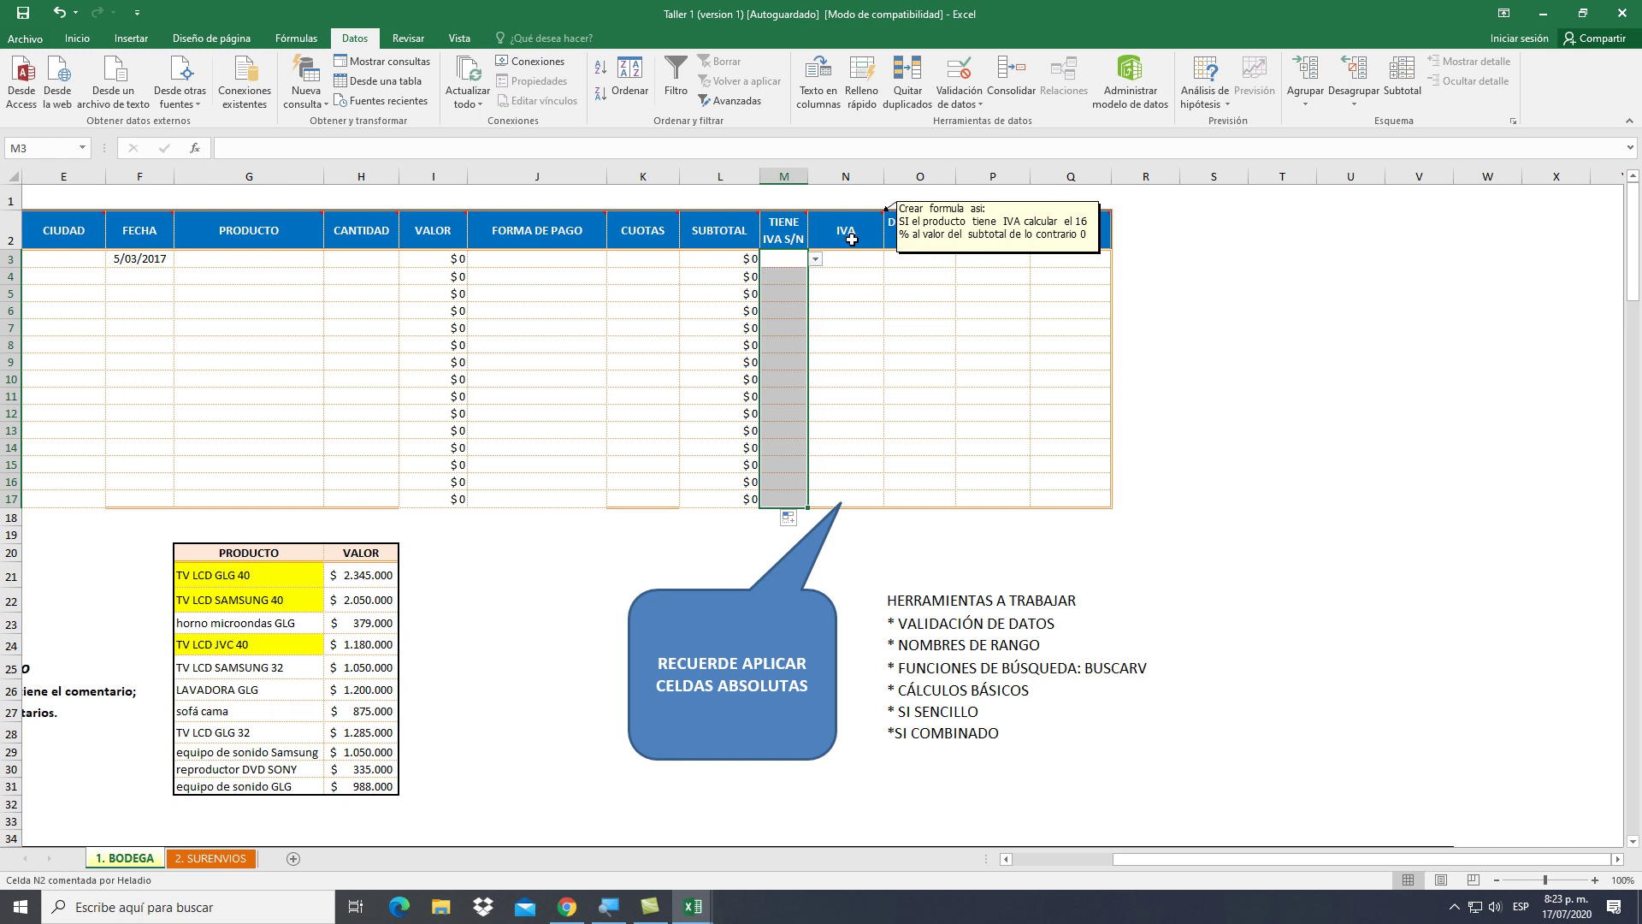
click(788, 259)
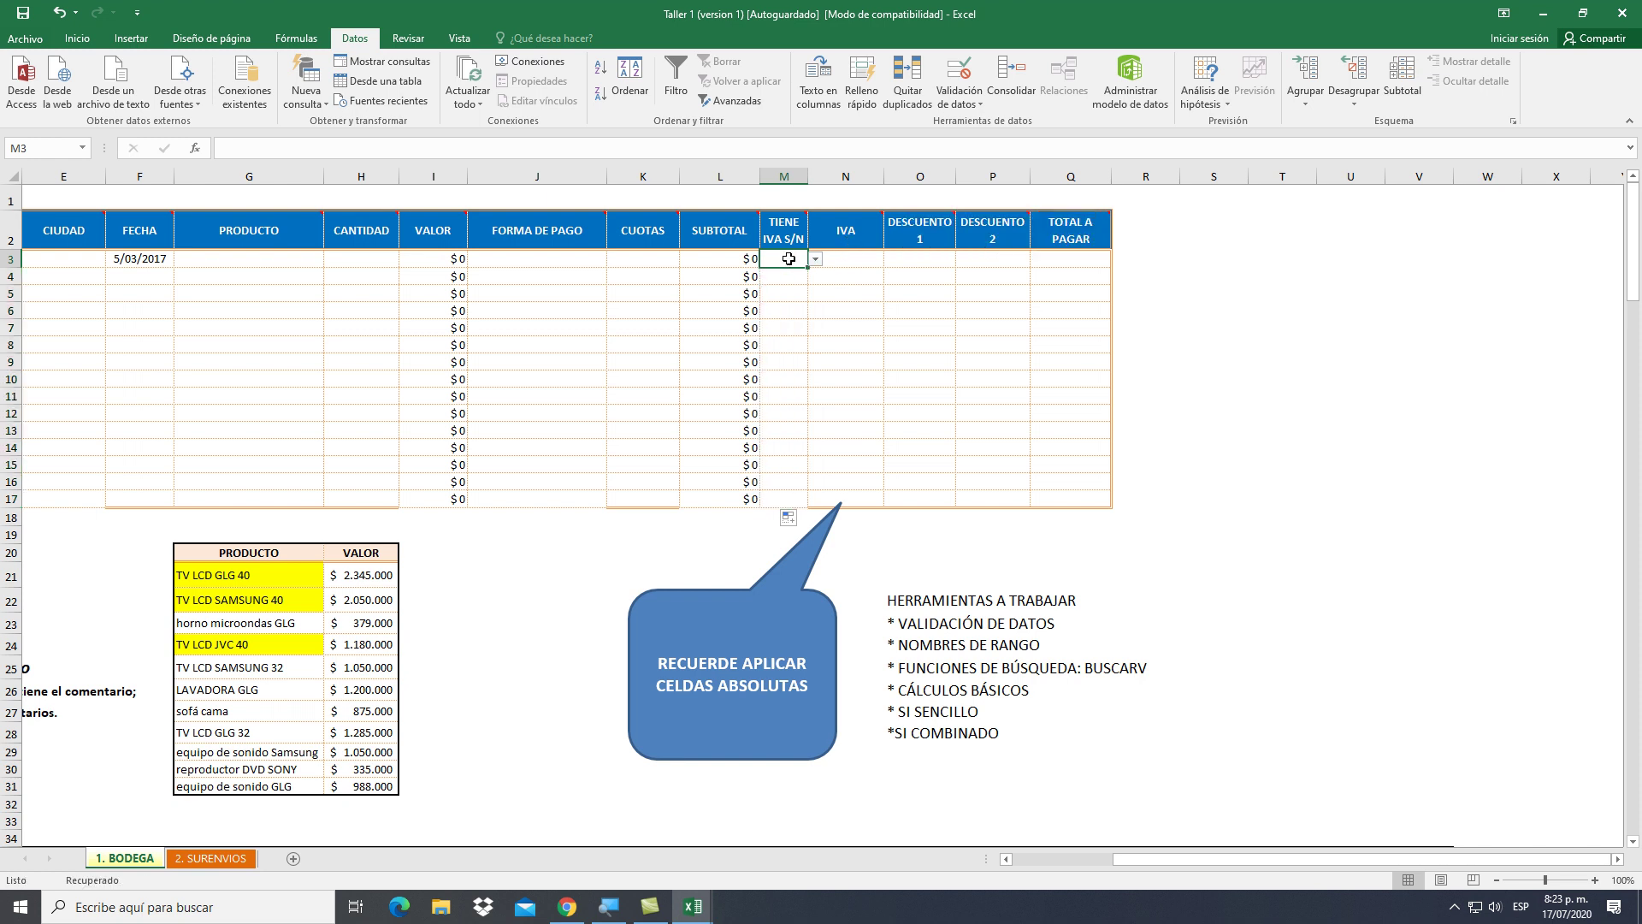
Choose TV LCD JVC 40 as the PRODUCTO in G3 and enter a CANTIDAD of 10 in H3
click(847, 259)
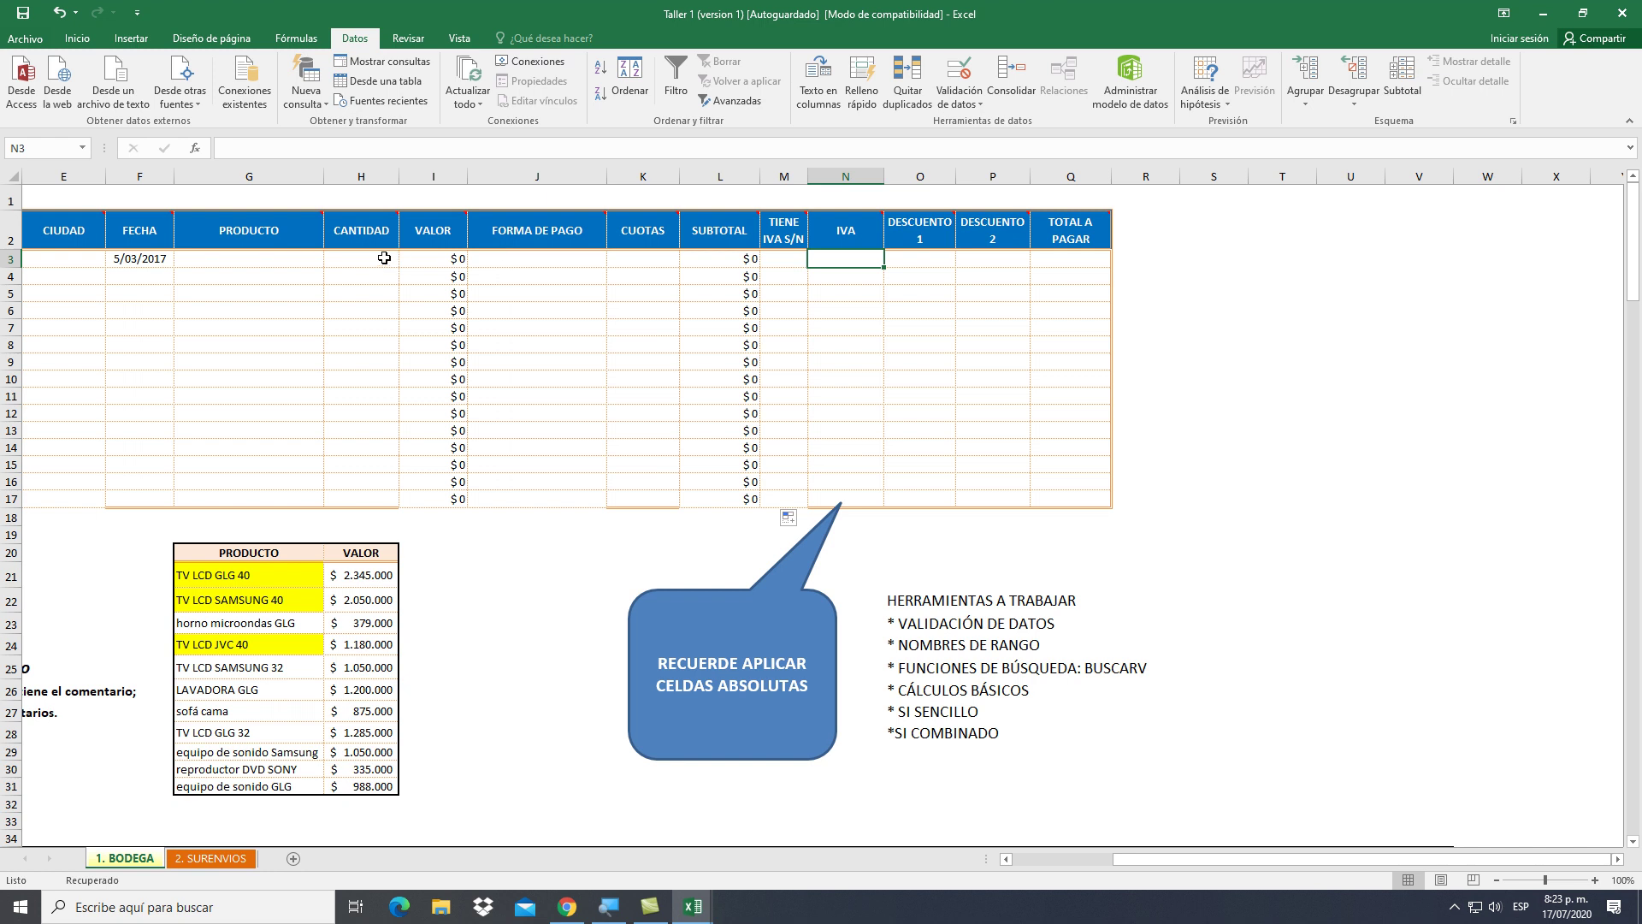
click(318, 258)
click(331, 259)
click(222, 318)
click(366, 258)
text(1)
mouse_move(481, 248)
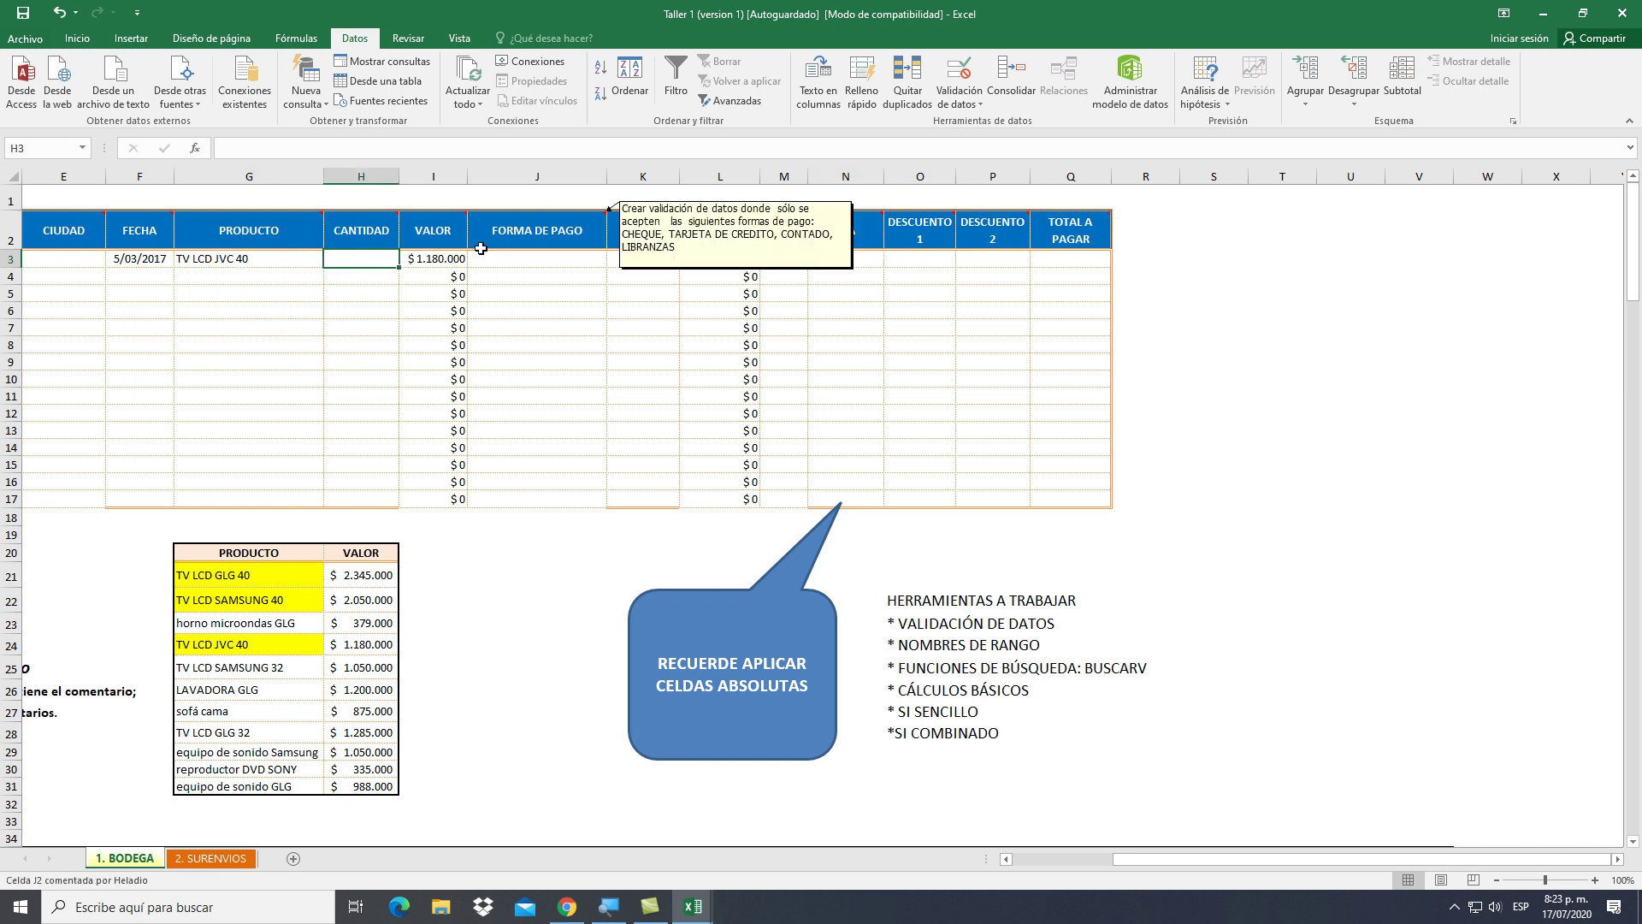
text(0)
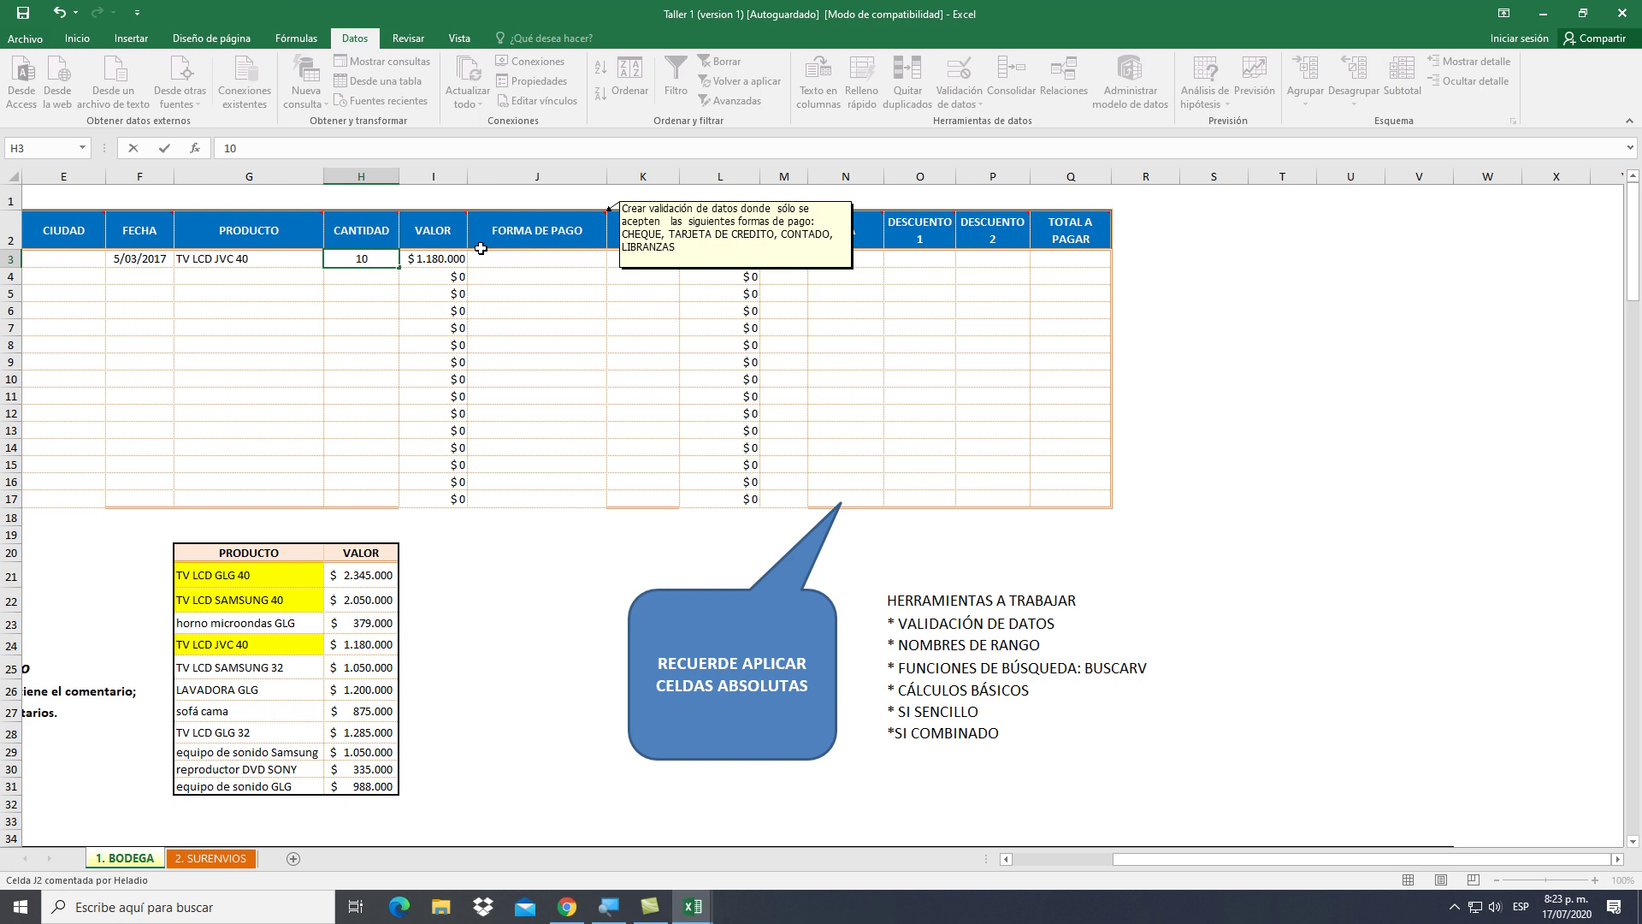
key(Return)
Set the FORMA DE PAGO in J3 to CHEQUE
click(547, 256)
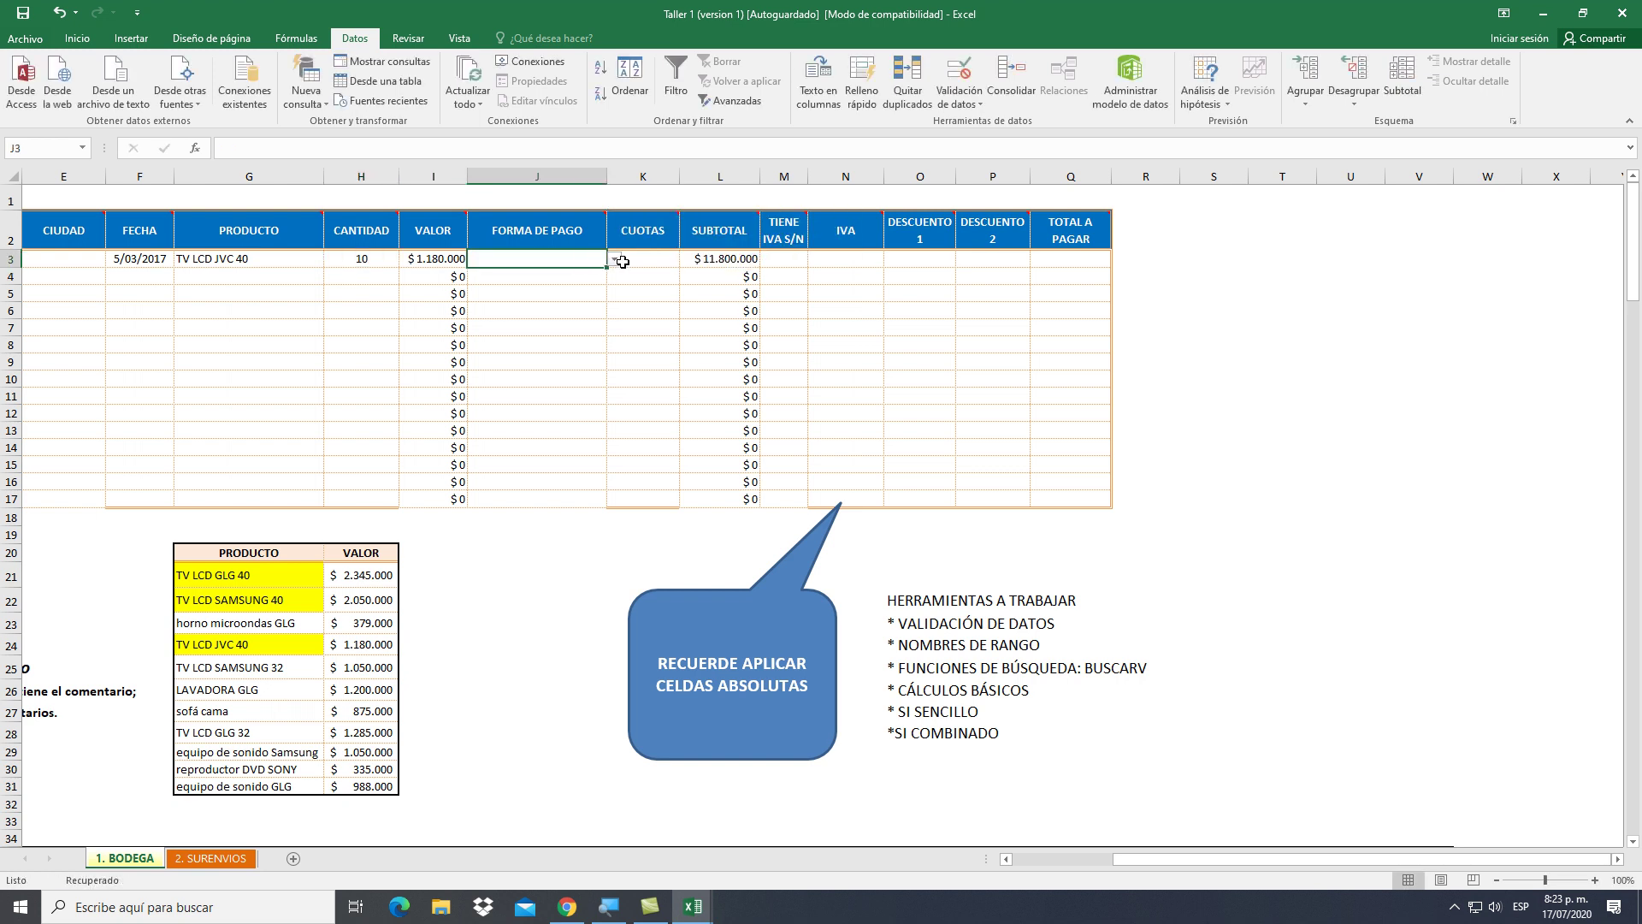
click(614, 259)
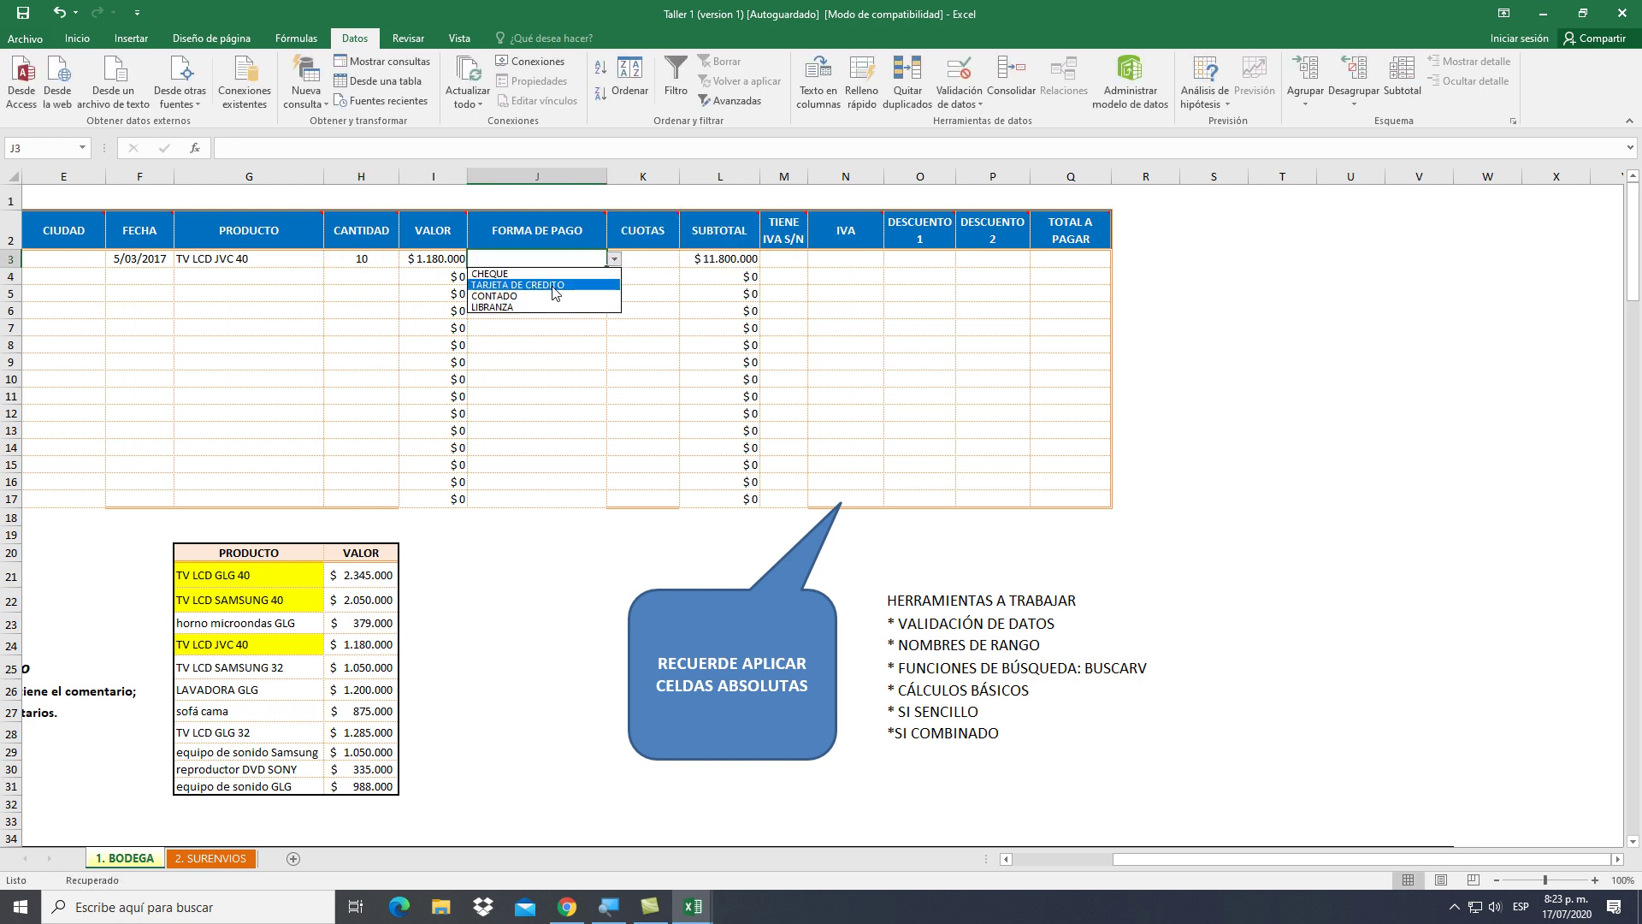
click(613, 275)
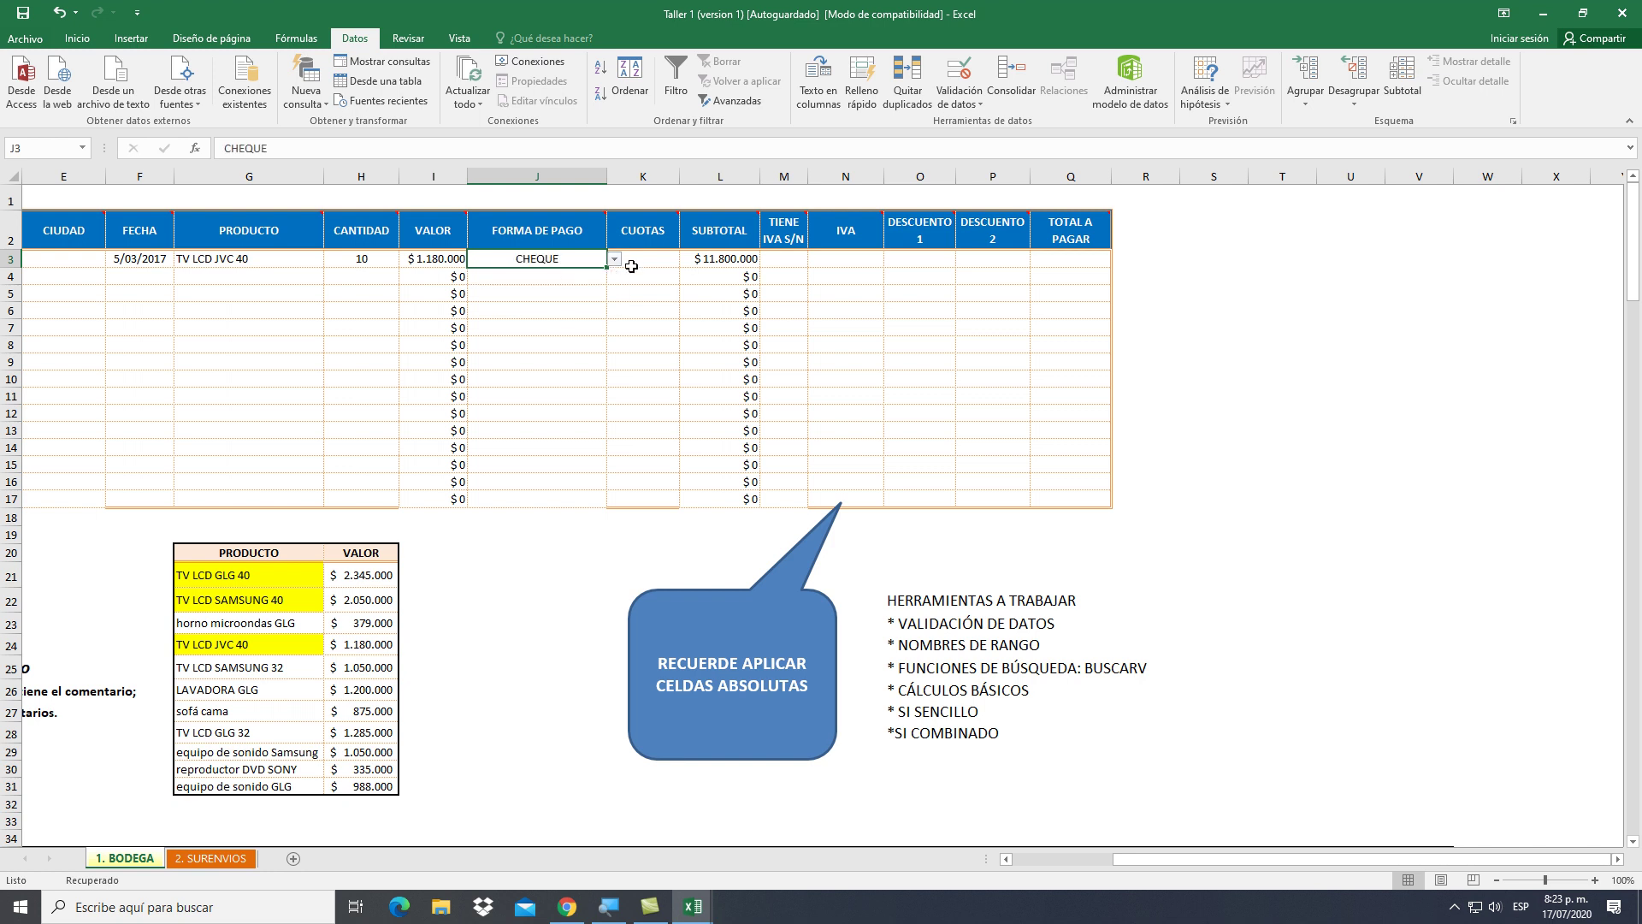
Look through the written instructions below the table for the section on the CUOTAS column
click(652, 260)
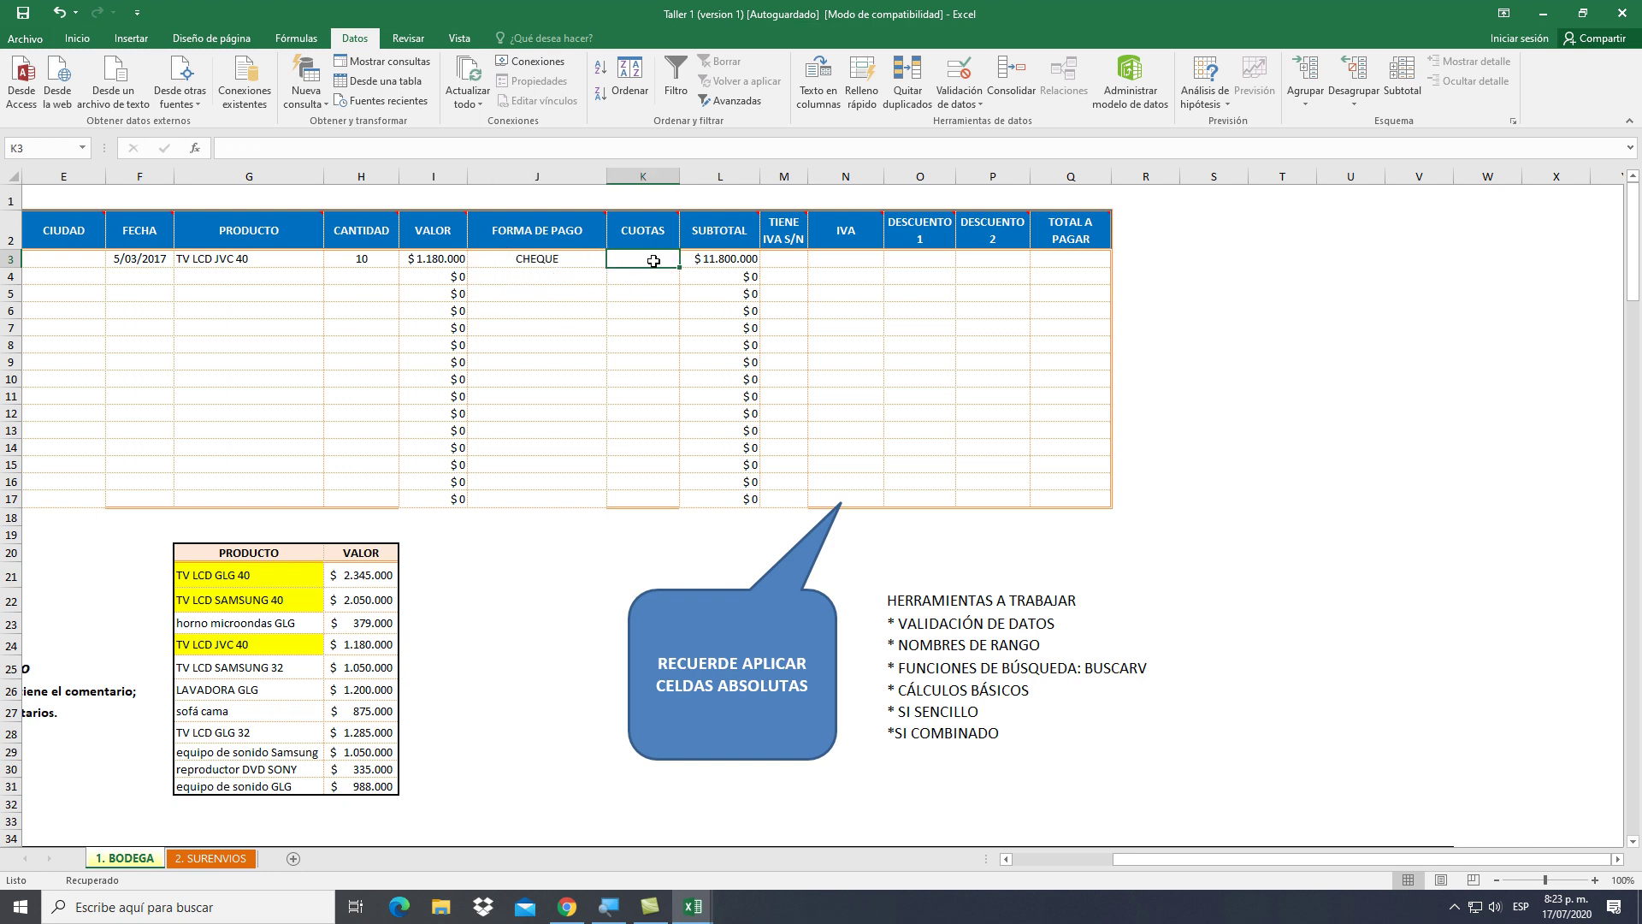
mouse_move(655, 238)
scroll(671, 300, down, 7)
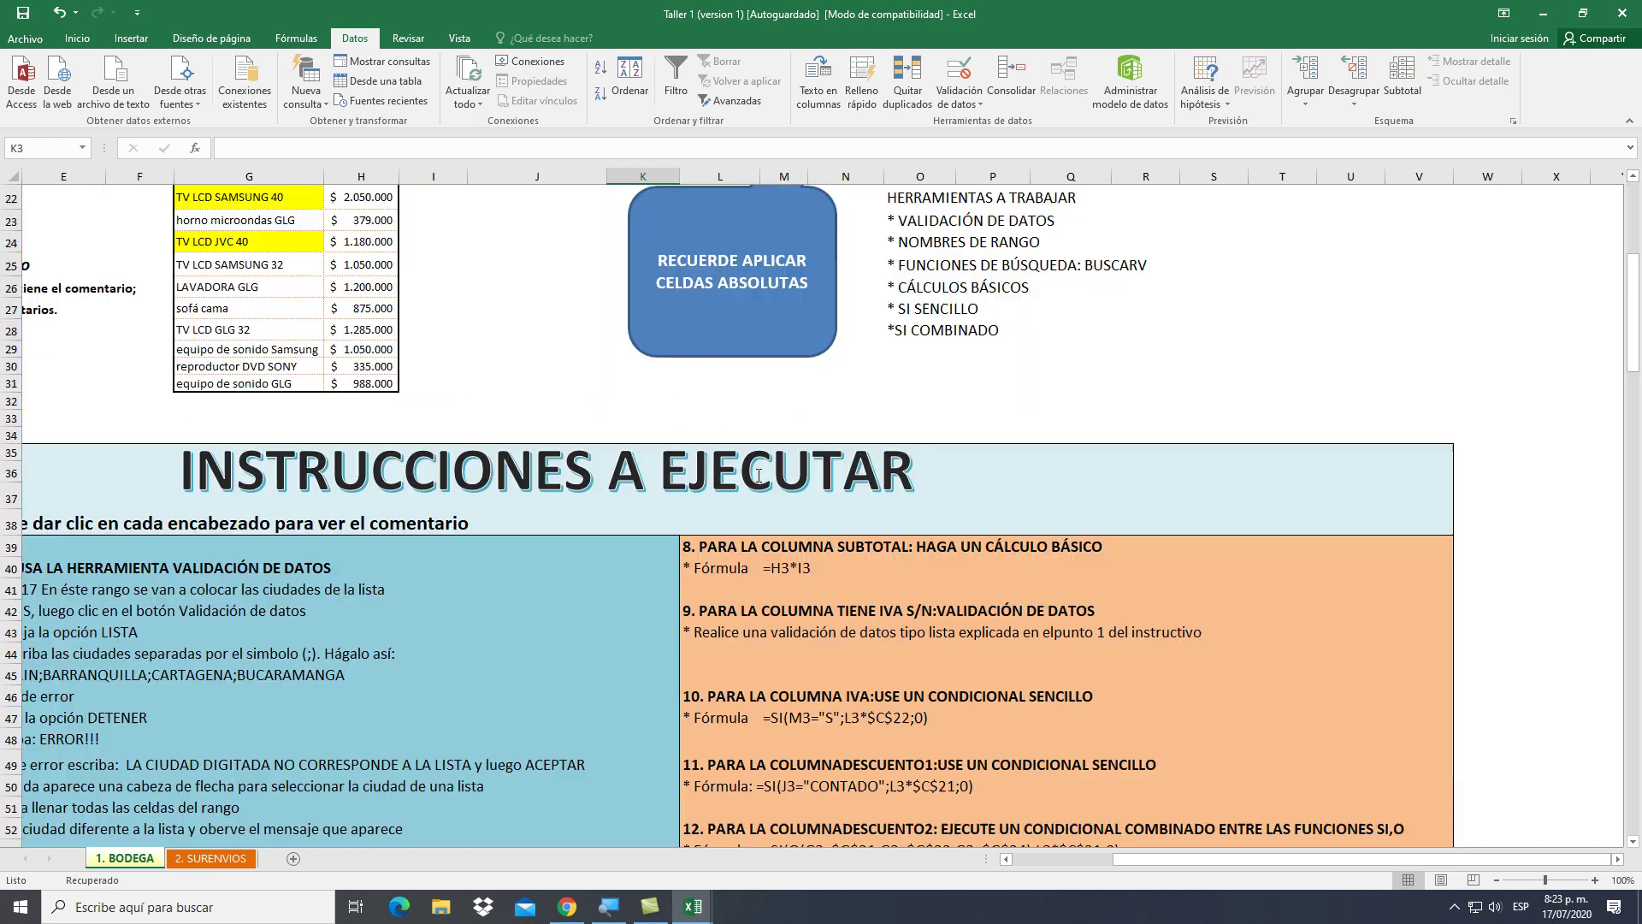
scroll(758, 476, down, 2)
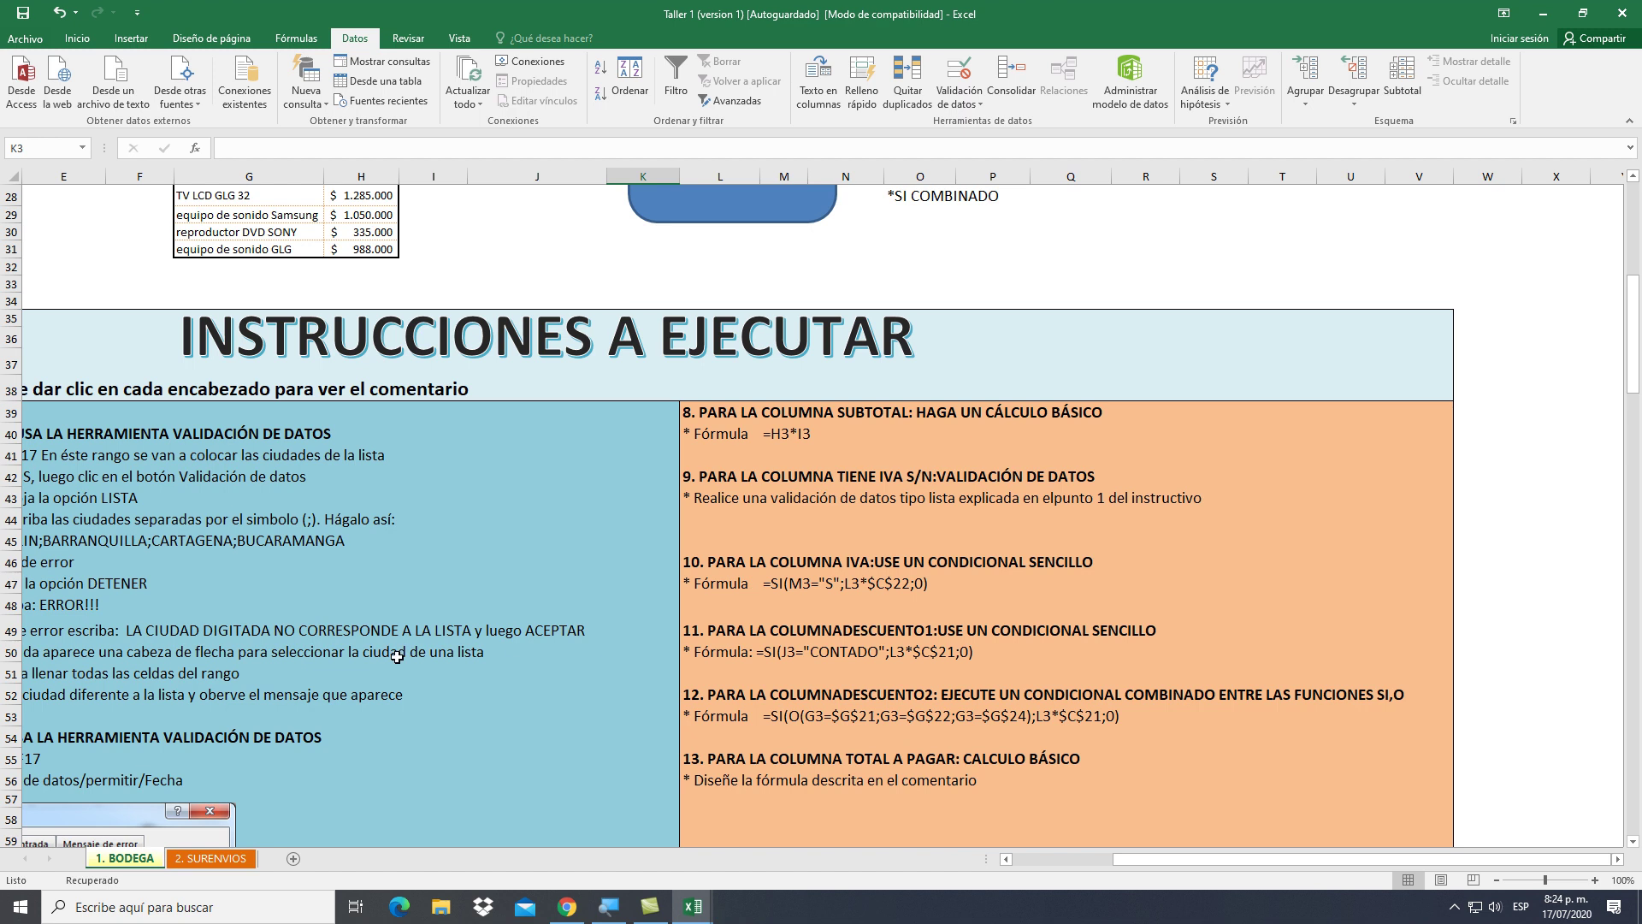
scroll(342, 667, down, 18)
scroll(157, 724, down, 4)
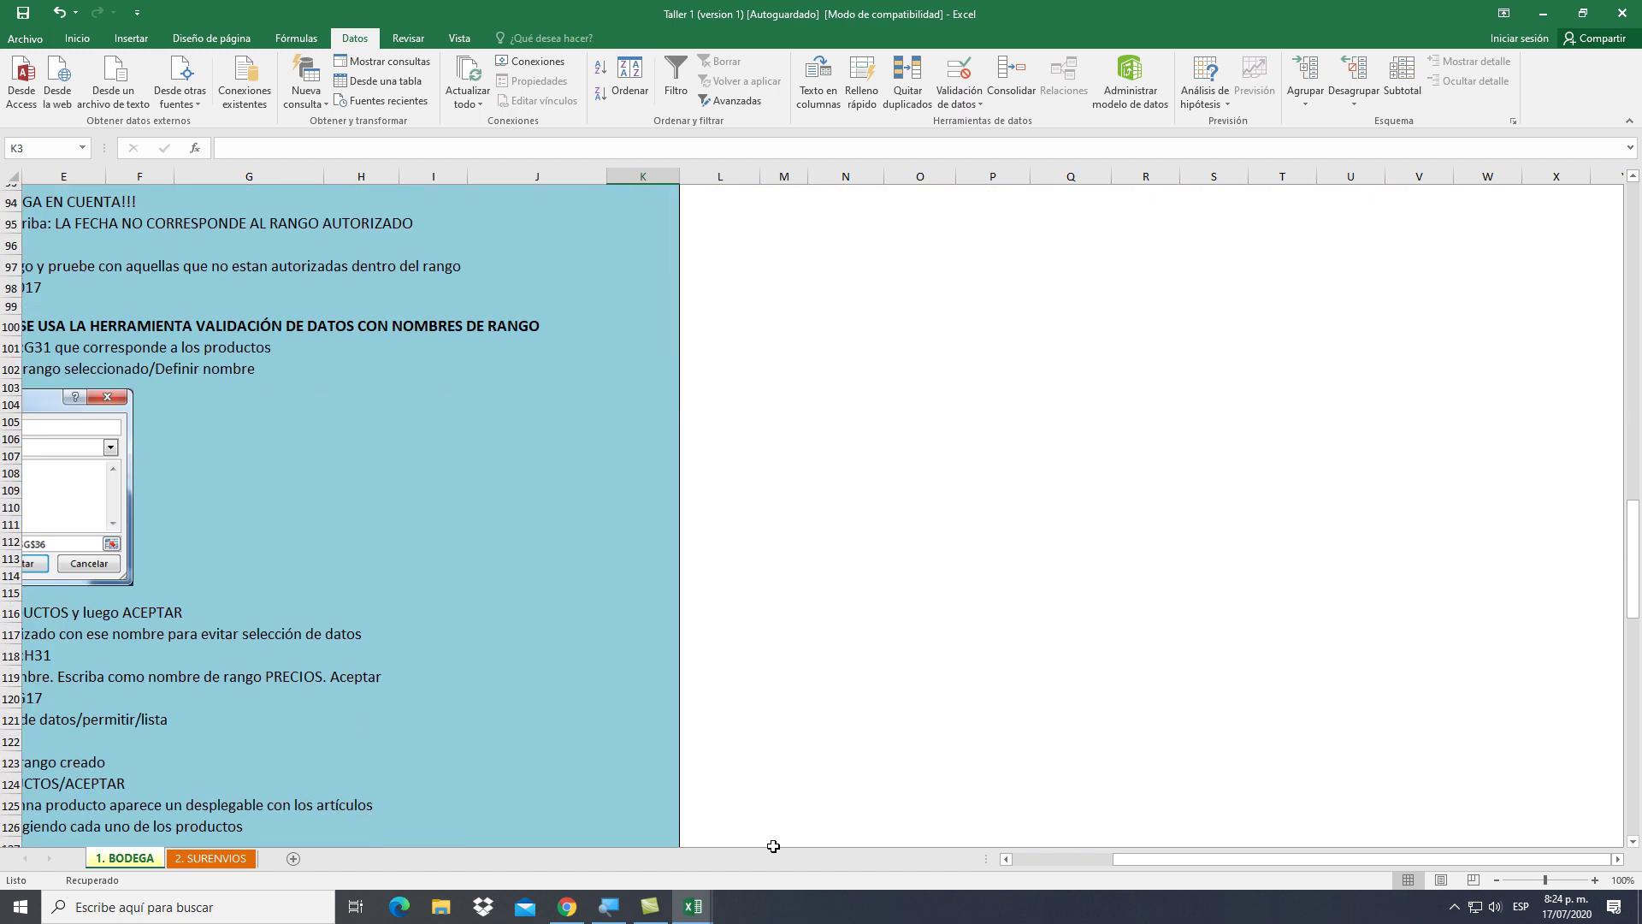
click(1023, 860)
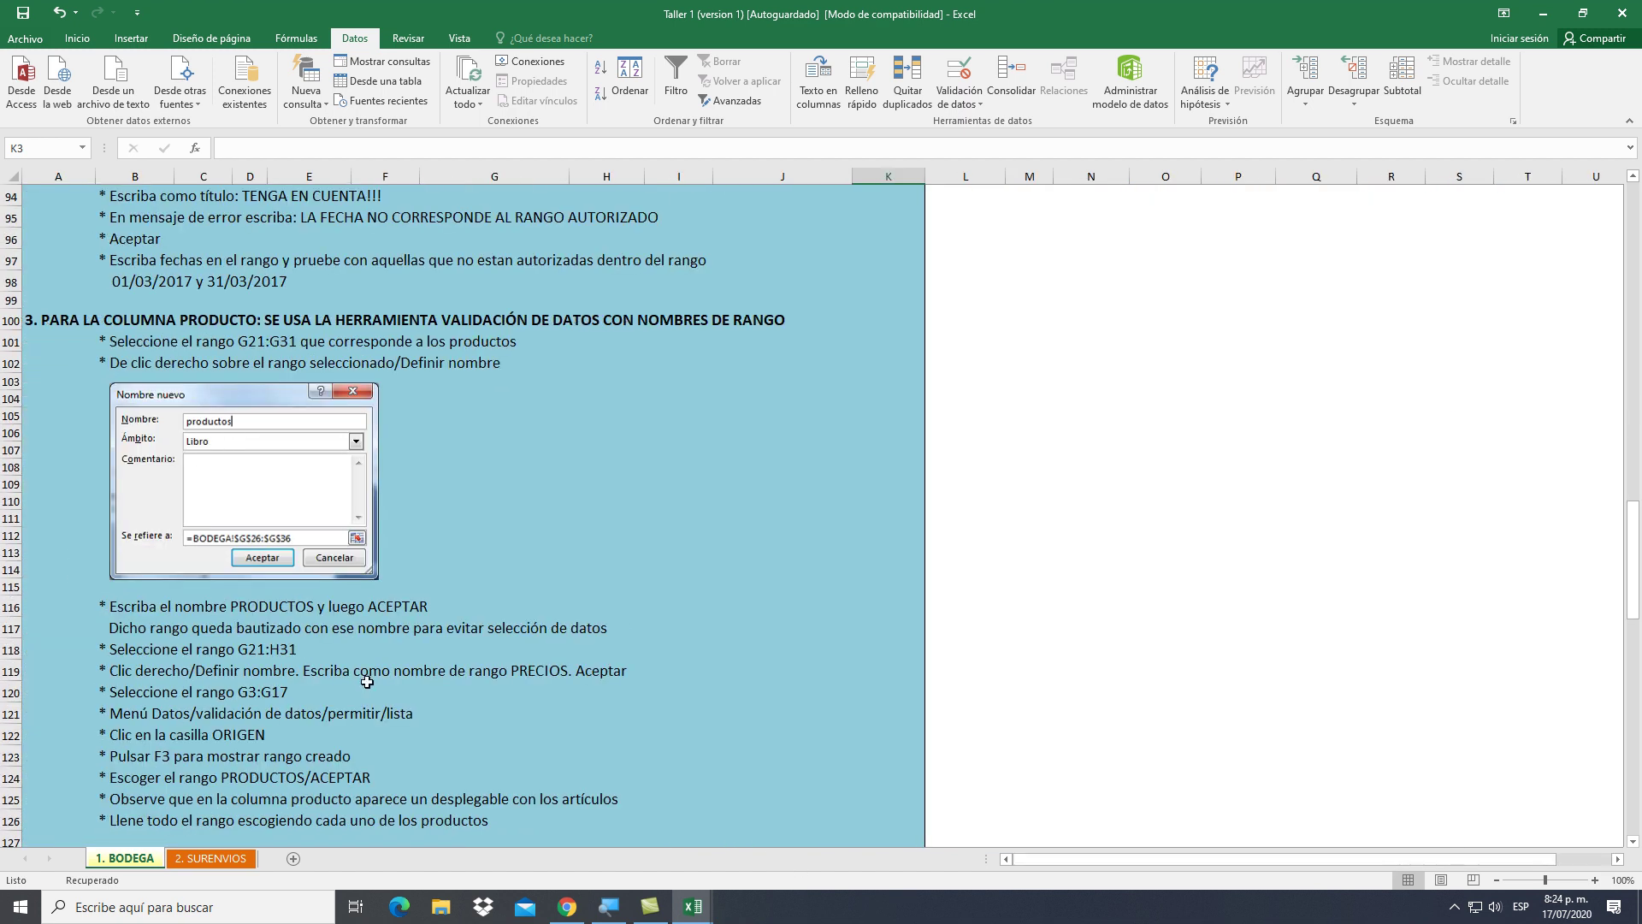
scroll(366, 601, down, 4)
scroll(366, 601, down, 4)
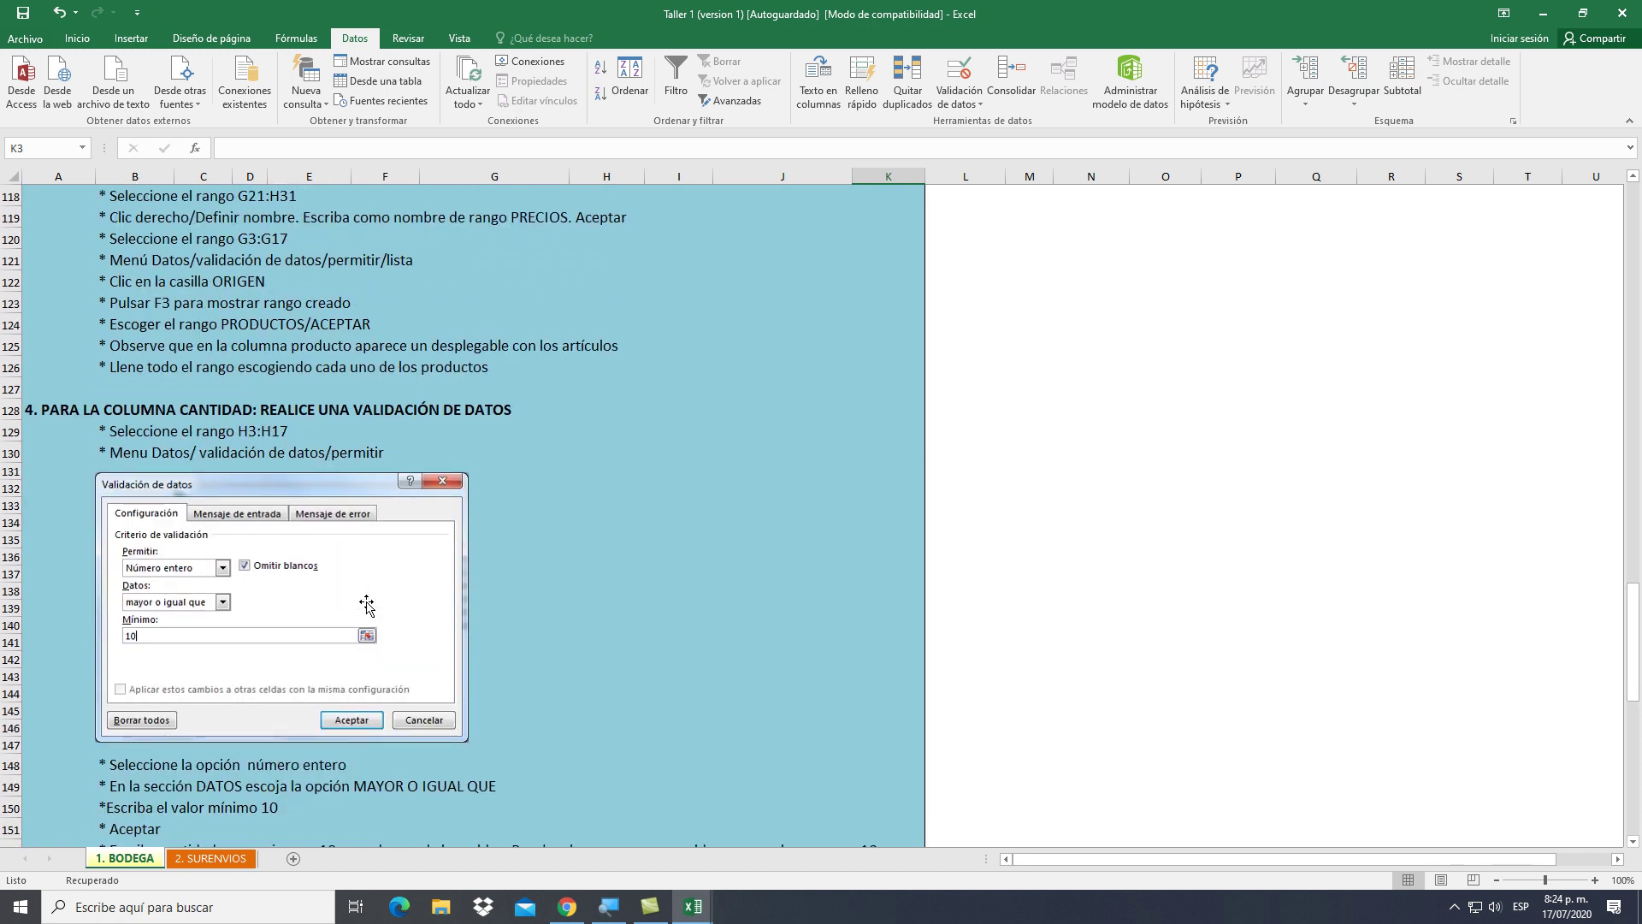
scroll(366, 603, down, 9)
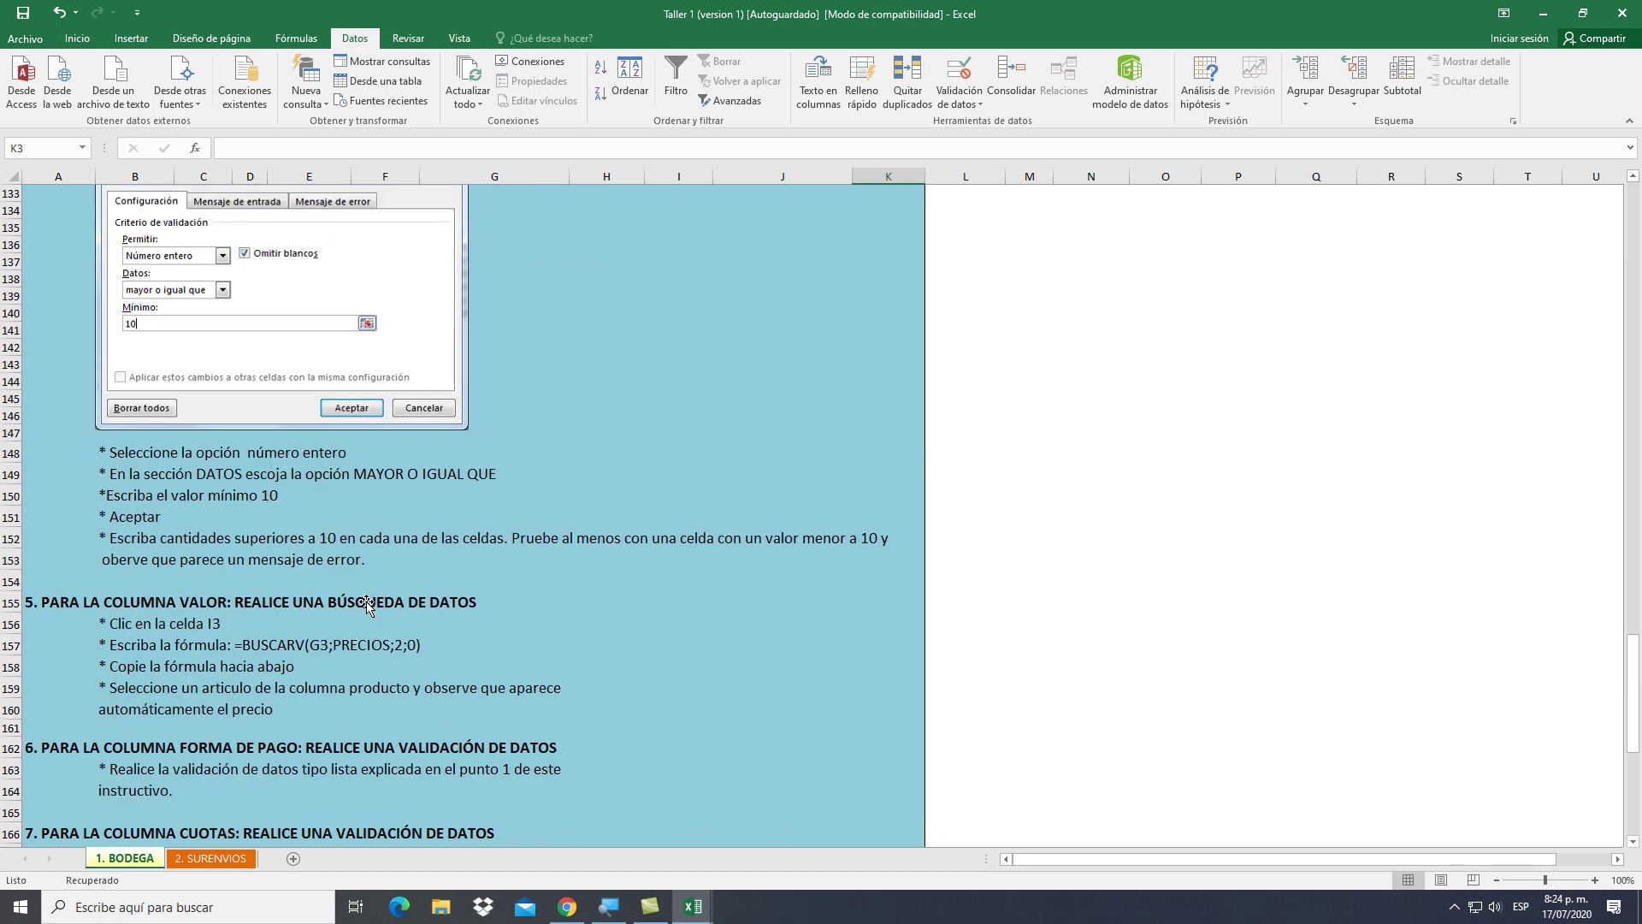
scroll(366, 604, down, 5)
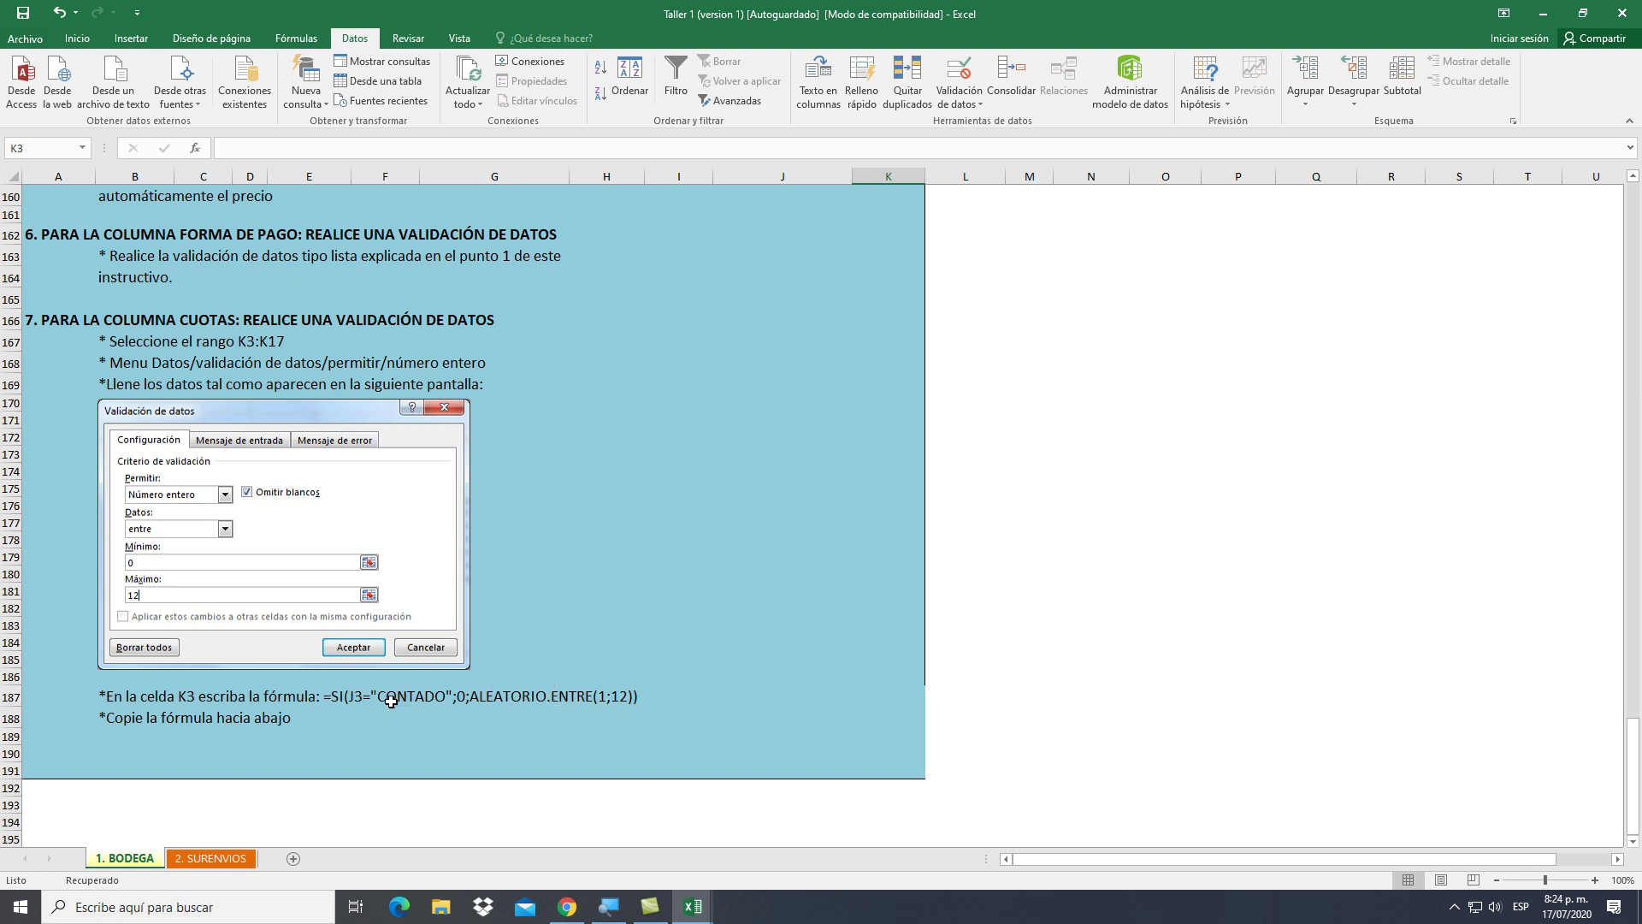
Copy the formula text =SI(J3="CONTADO";0;ALEATORIO.ENTRE(1;12)) out of the CUOTAS instruction in B187
click(190, 697)
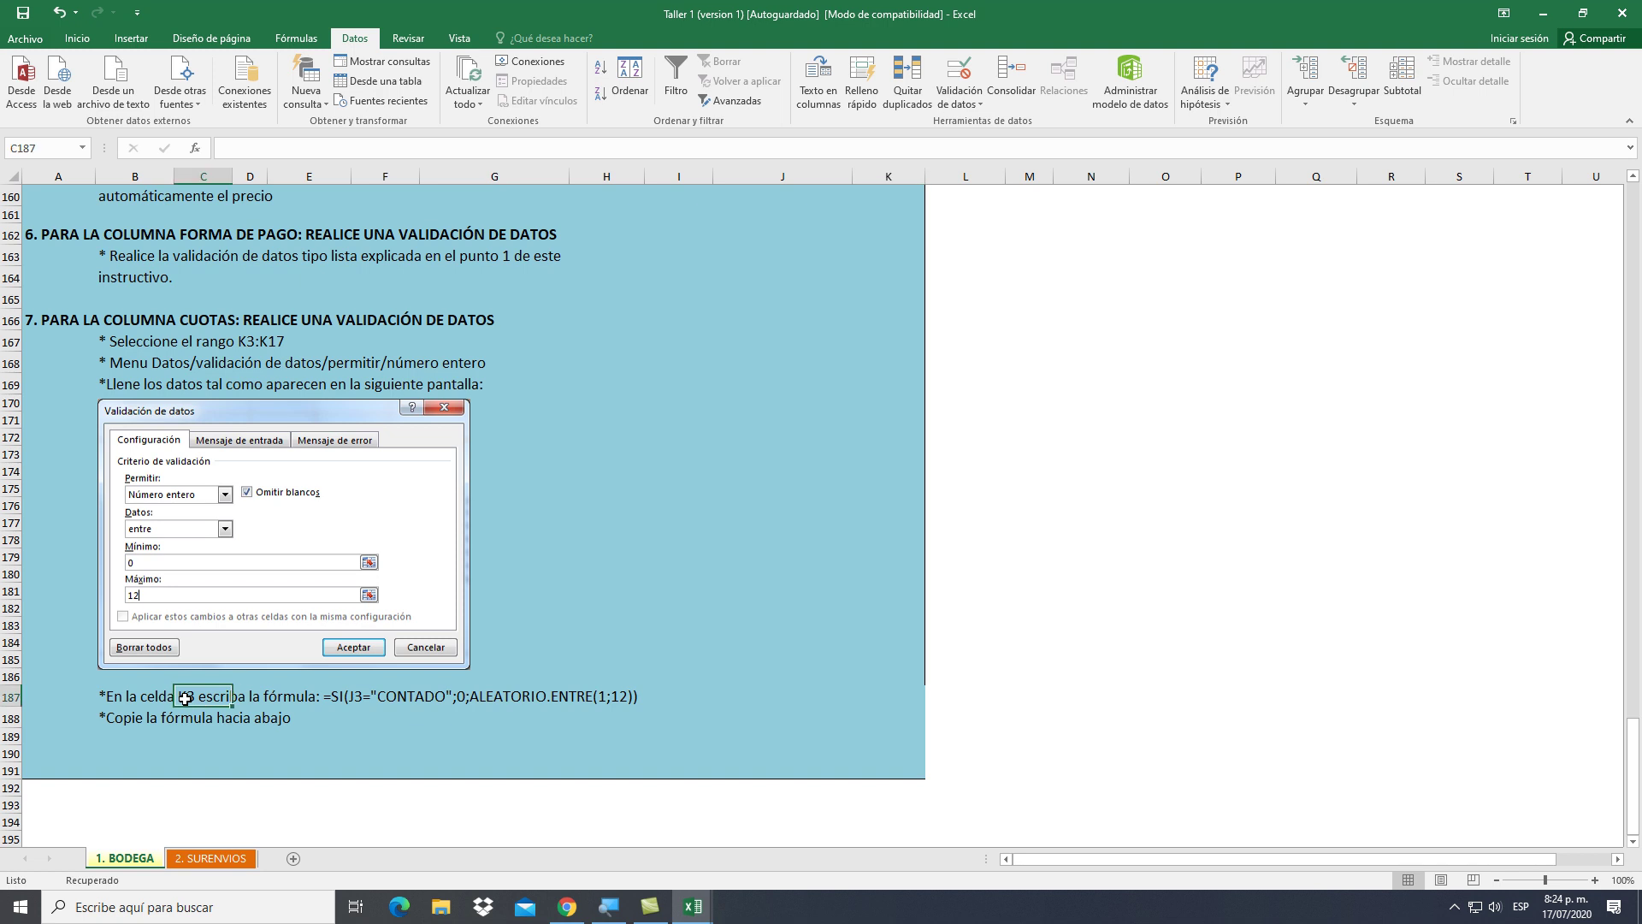
click(158, 700)
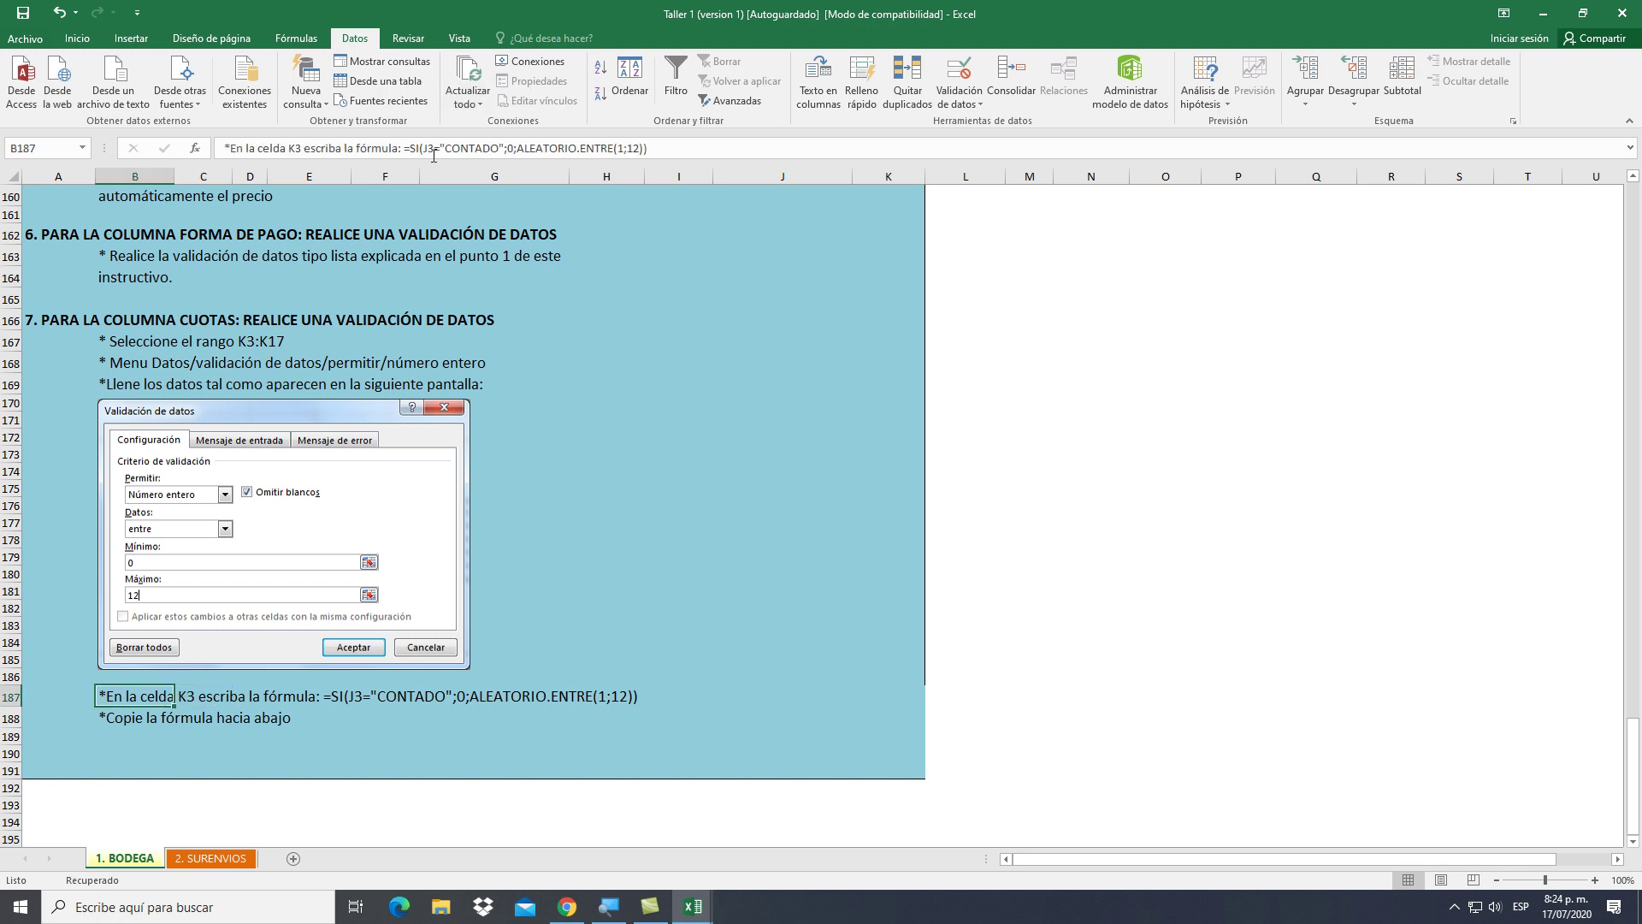
drag(407, 147, 665, 142)
key(ctrl+c)
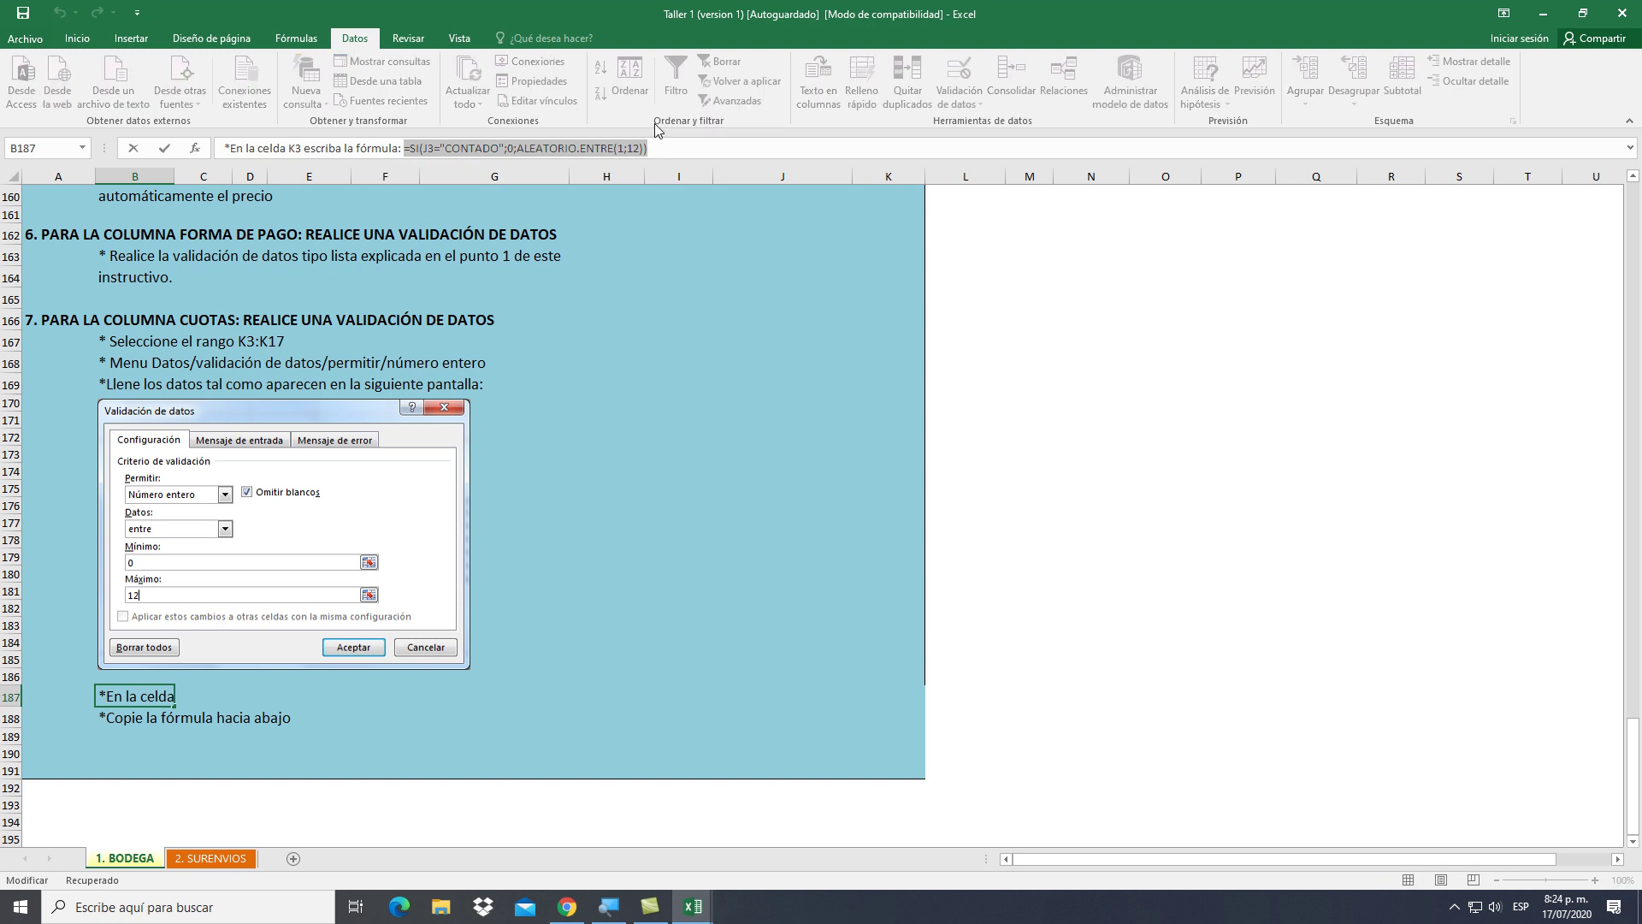
Paste the copied formula =SI(J3="CONTADO";0;ALEATORIO.ENTRE(1;12)) into CUOTAS cell K3
click(1634, 251)
click(1634, 251)
click(1634, 250)
click(1634, 250)
click(1634, 251)
click(1634, 251)
click(1634, 251)
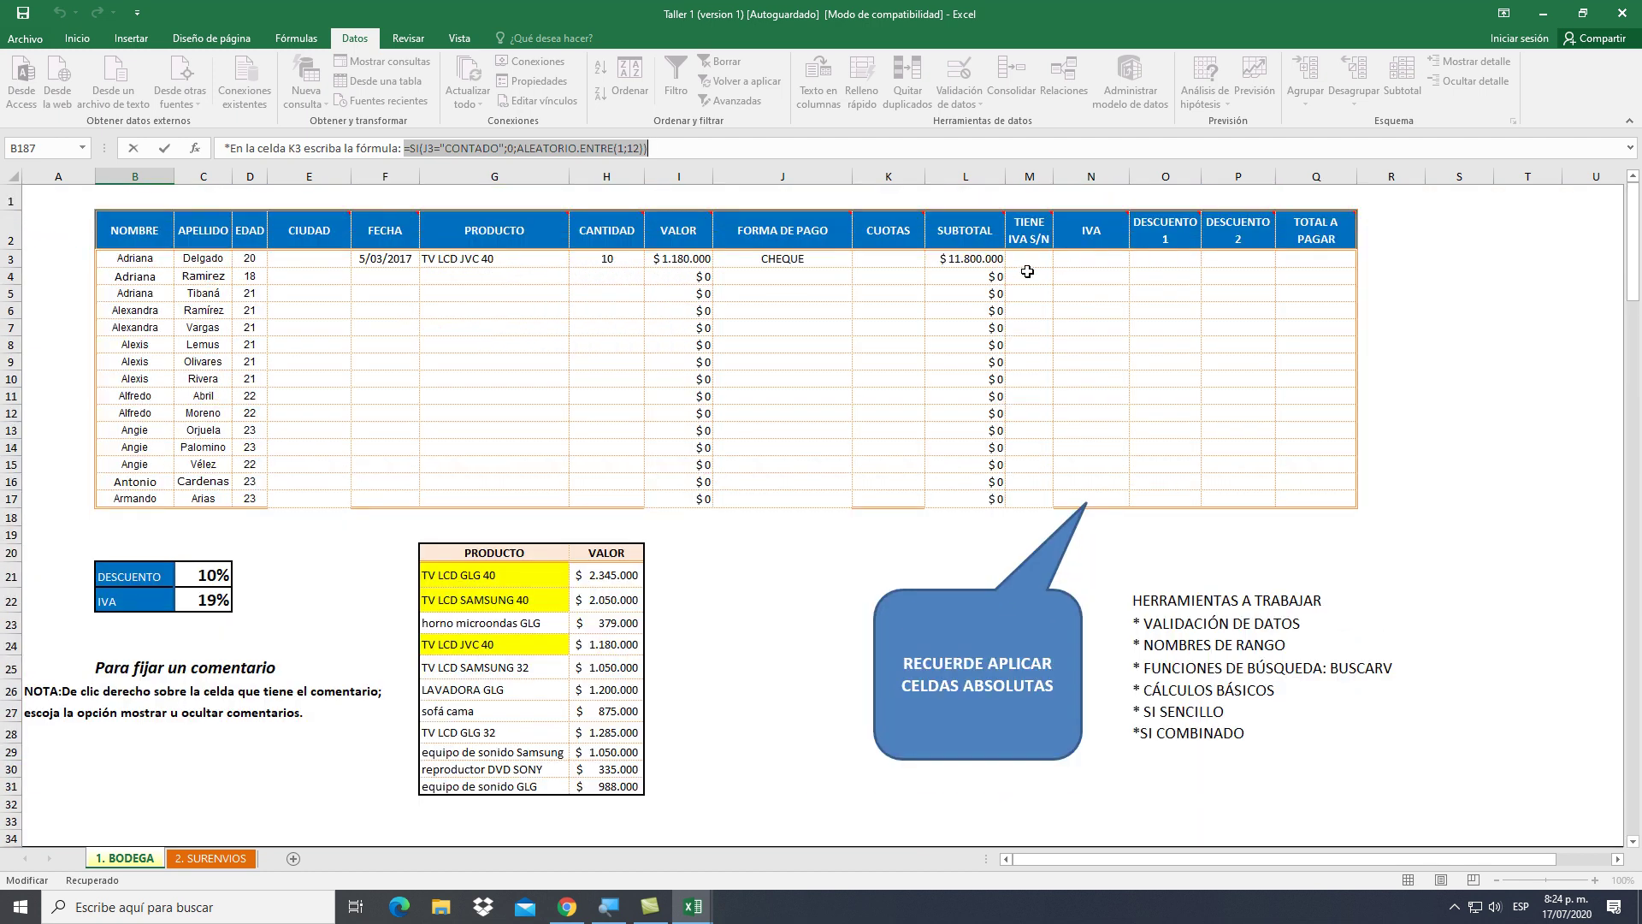
click(904, 260)
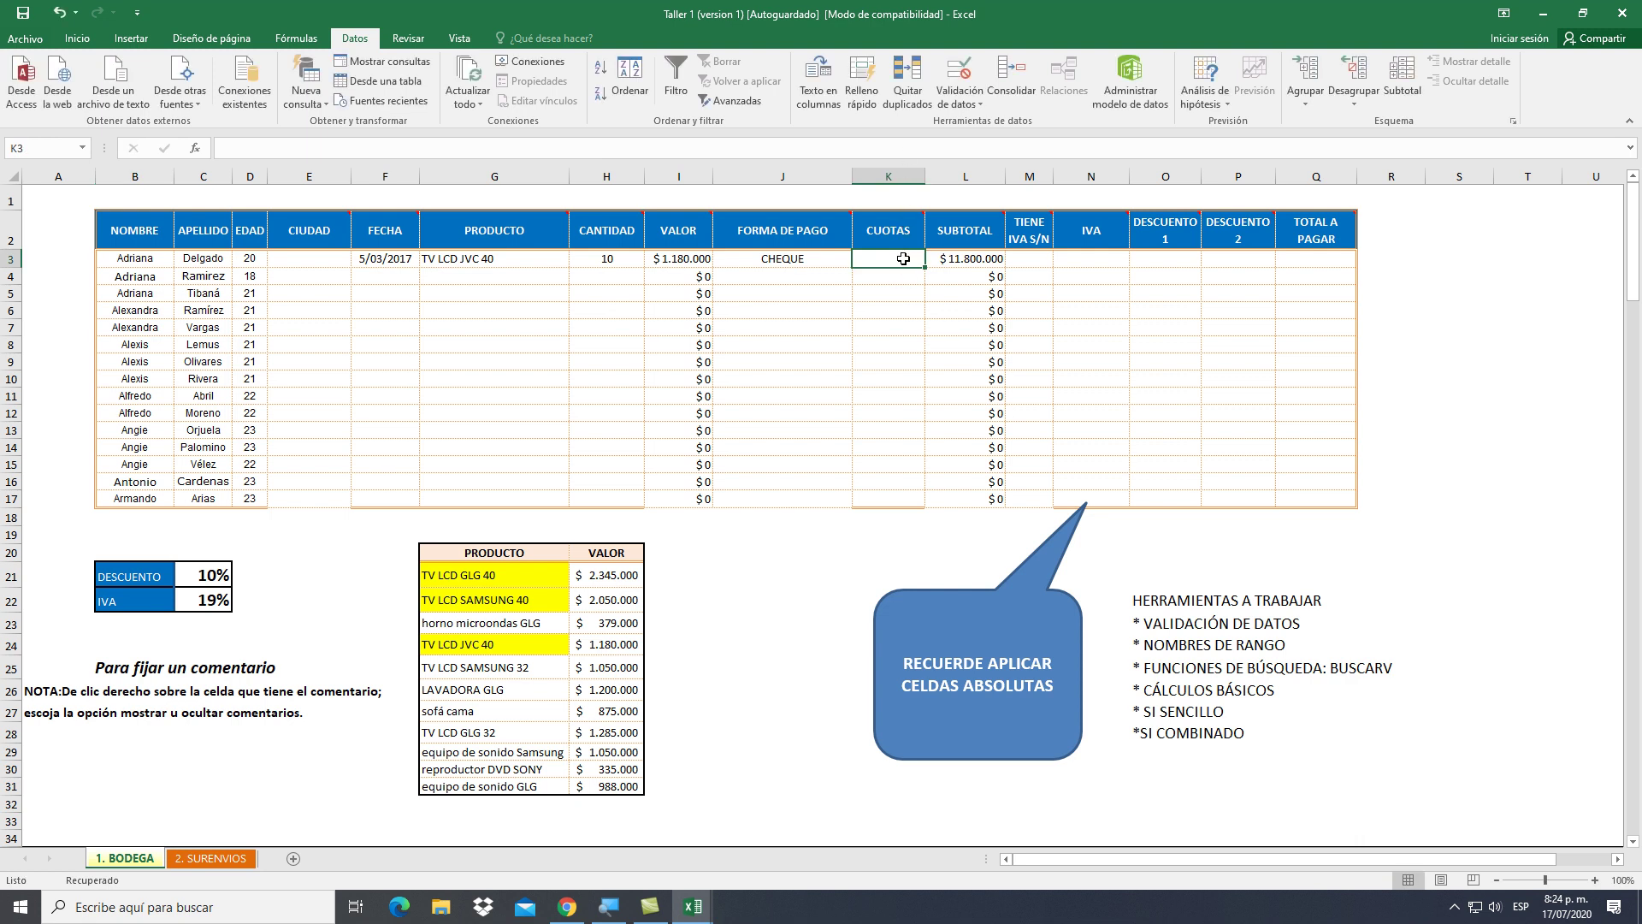
key(ctrl+v)
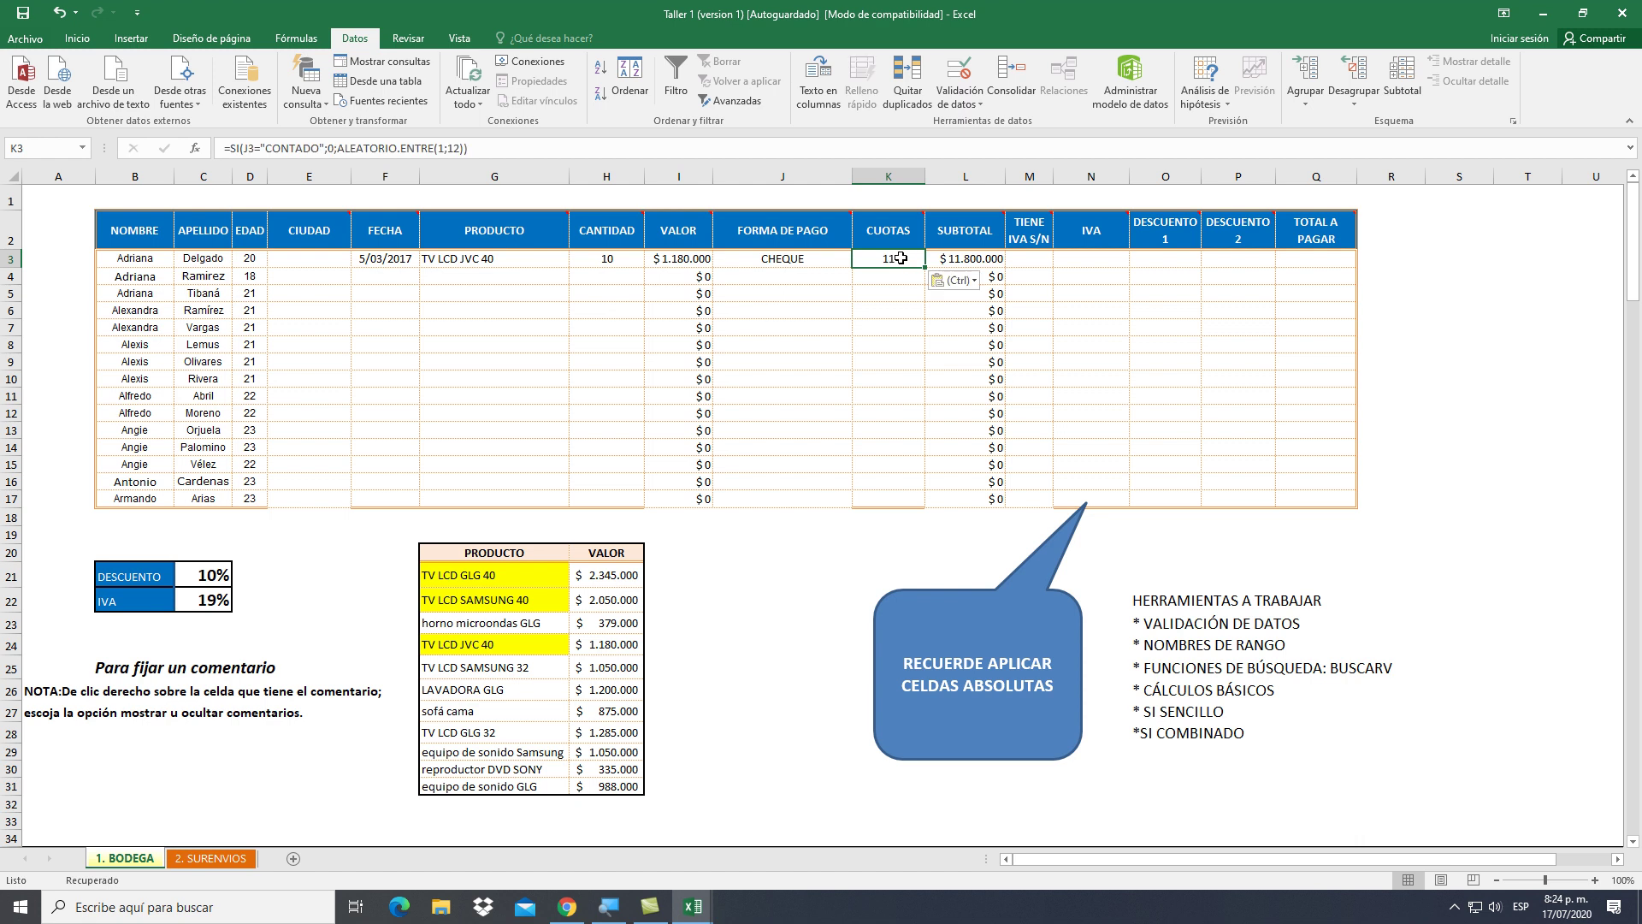
Inspect the CUOTAS formula in K3 and compare it with the column header's comment
double_click(912, 262)
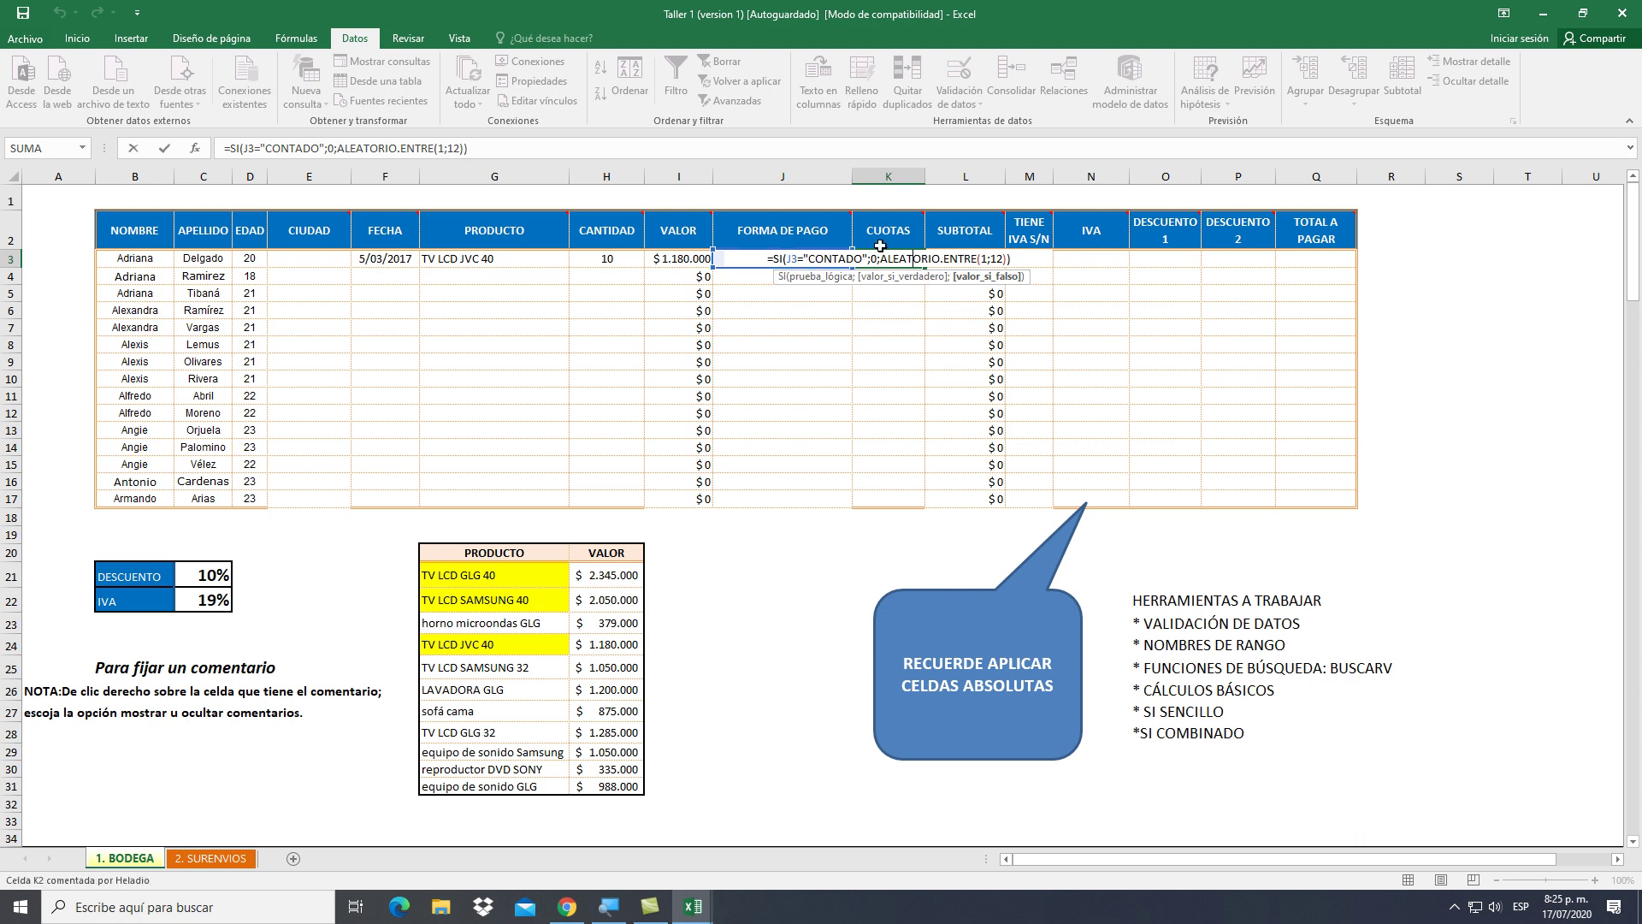
mouse_move(880, 247)
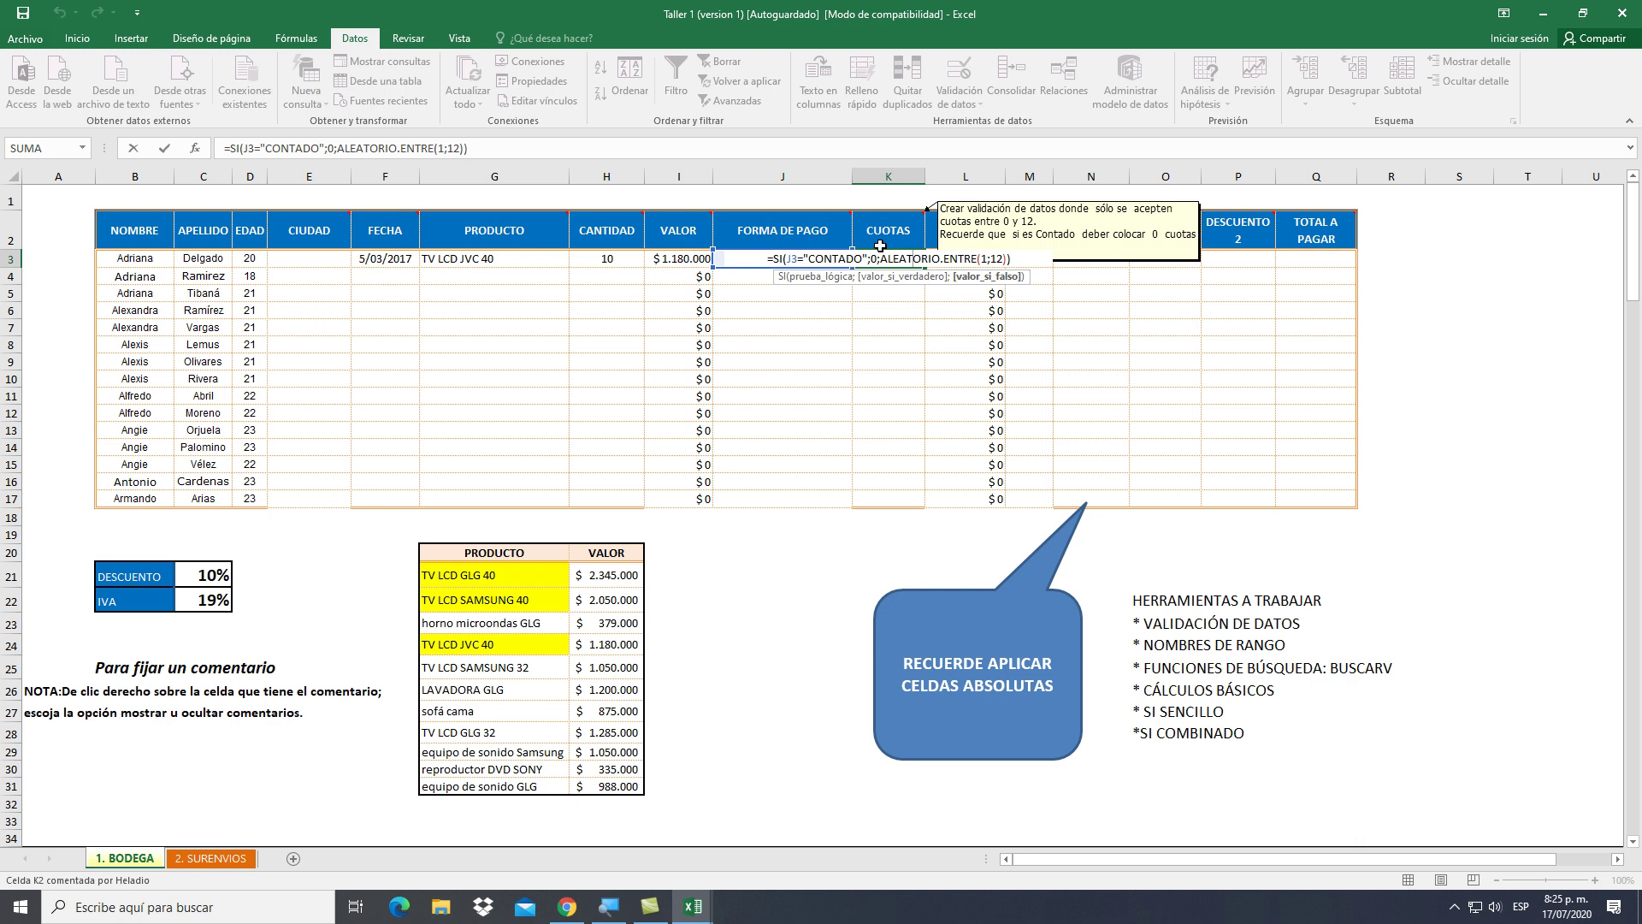
click(882, 259)
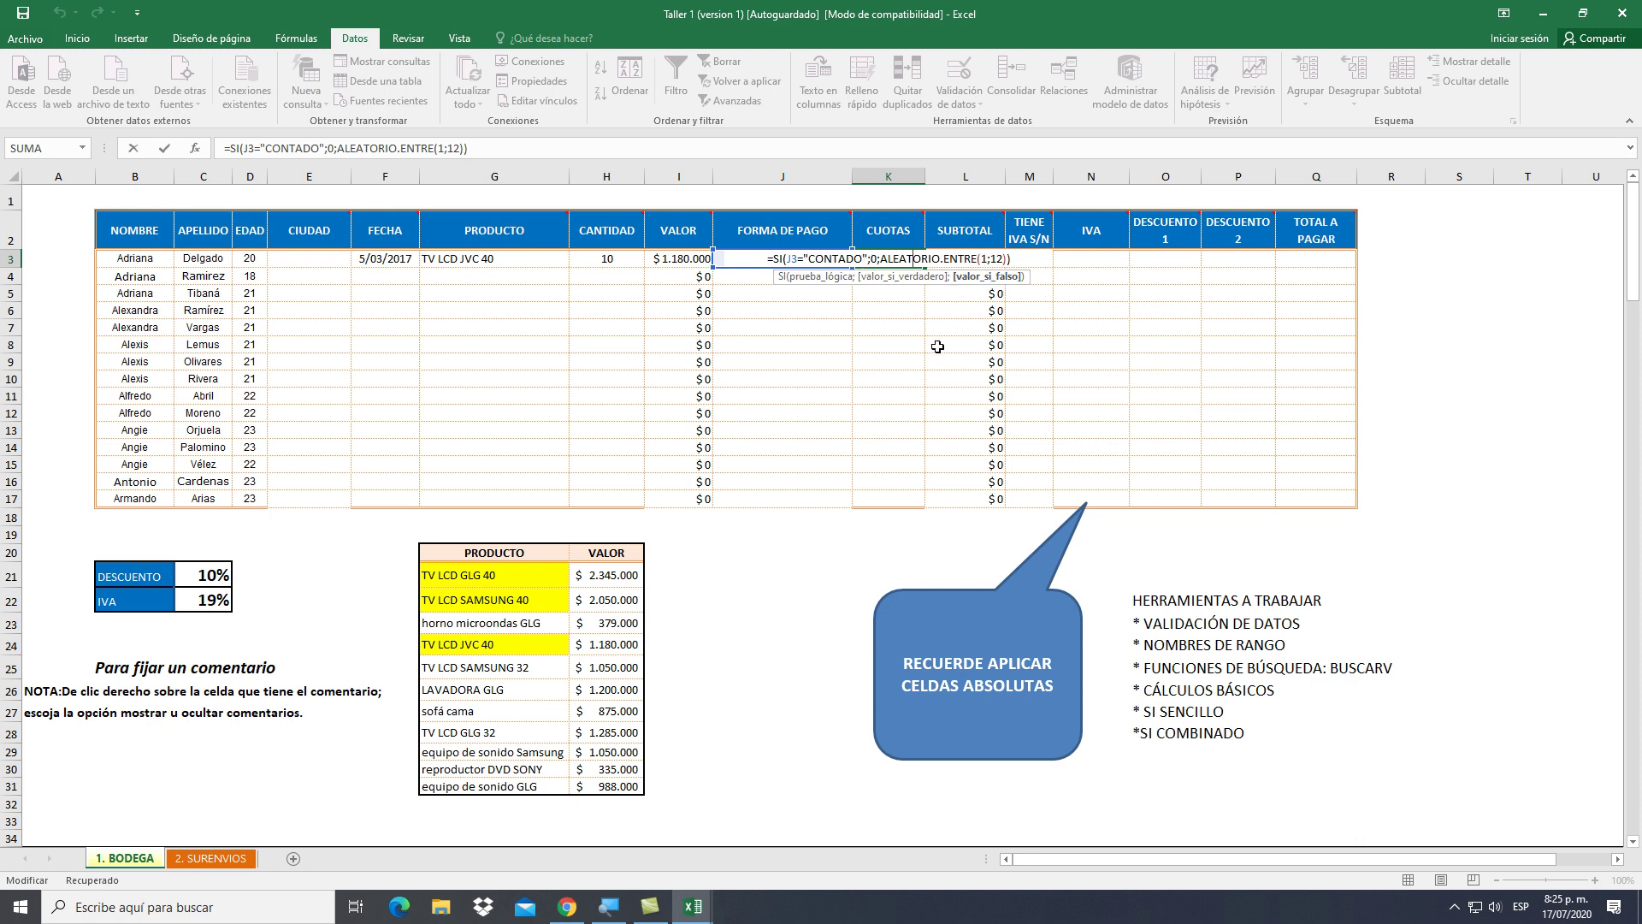
key(Return)
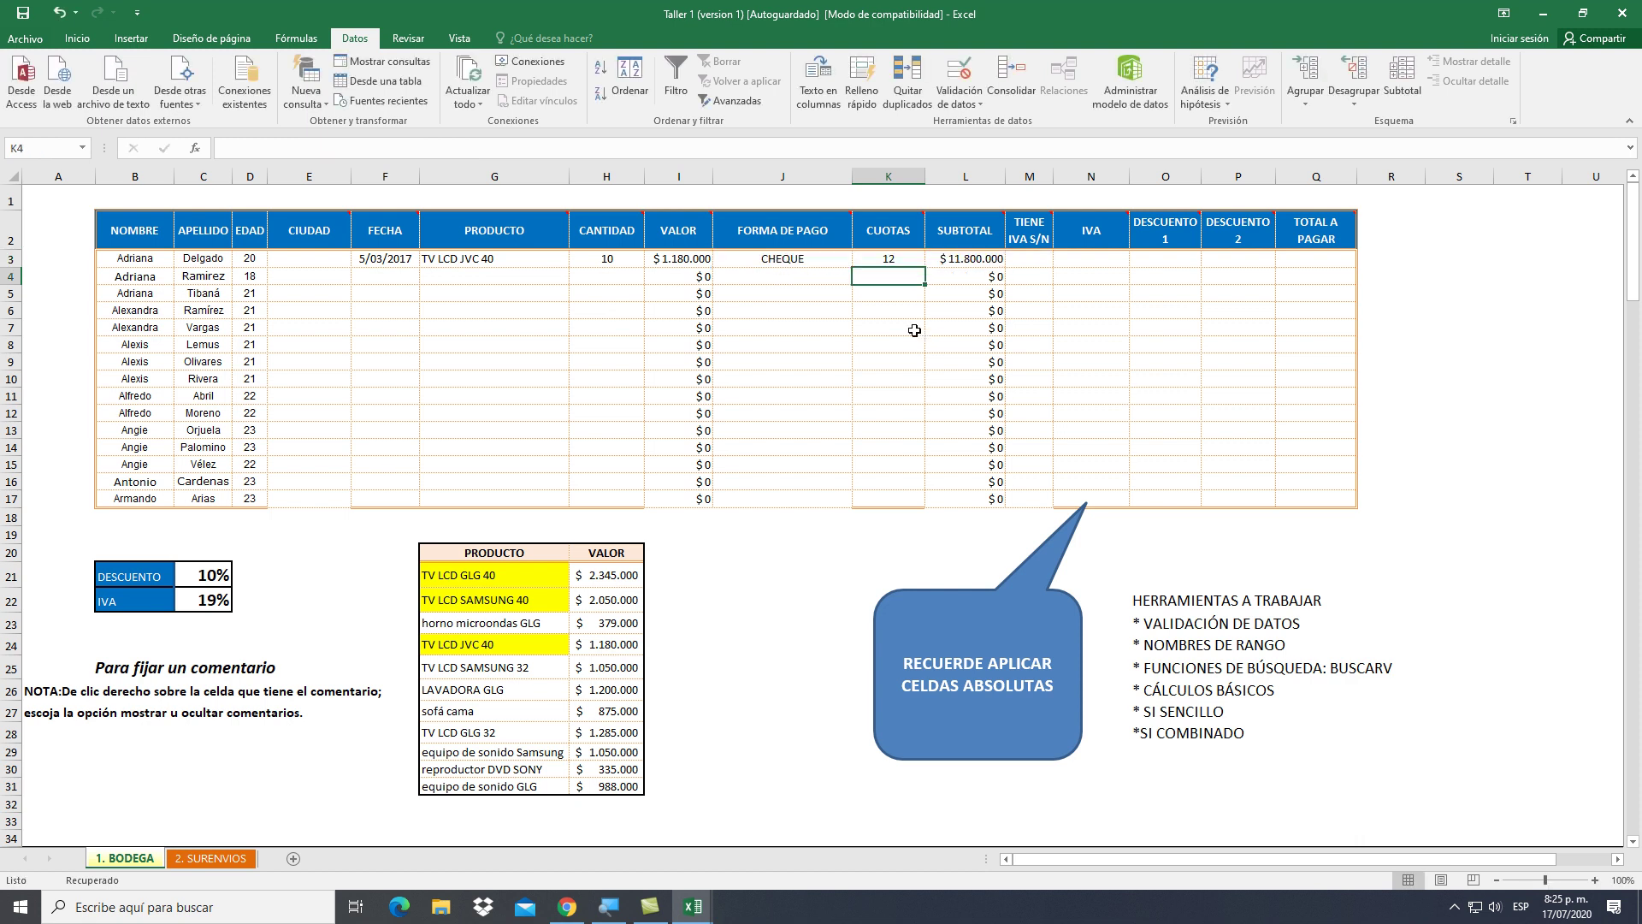
Change the FORMA DE PAGO in J3 to CONTADO
click(845, 259)
click(859, 258)
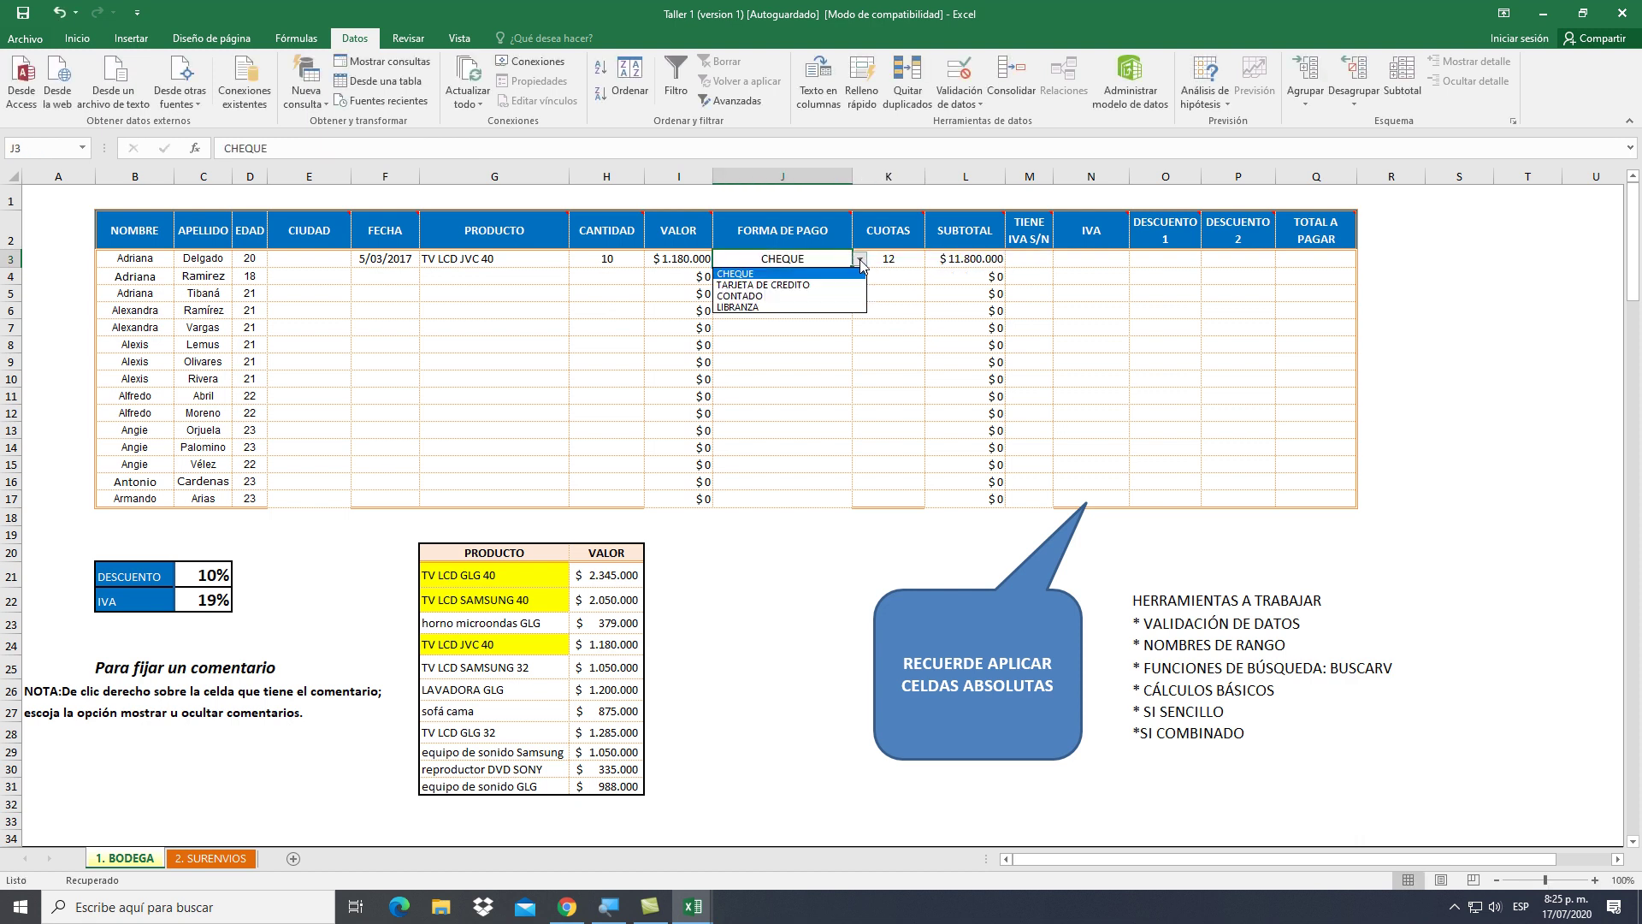
click(787, 296)
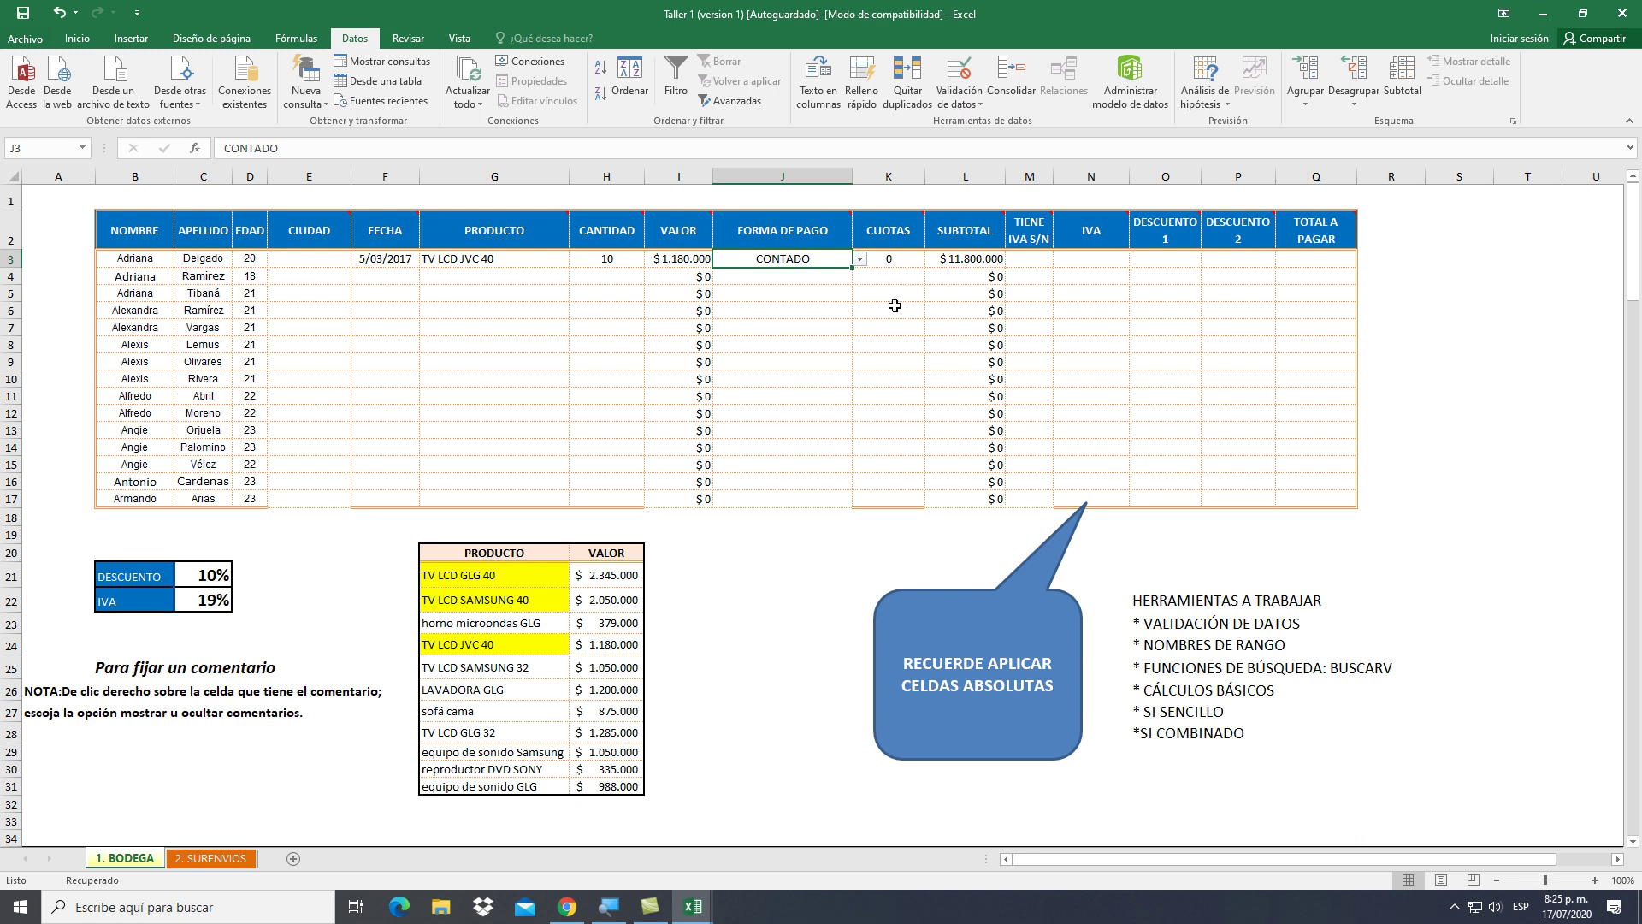
Fill the CUOTAS formula from K3 down through K17
click(912, 258)
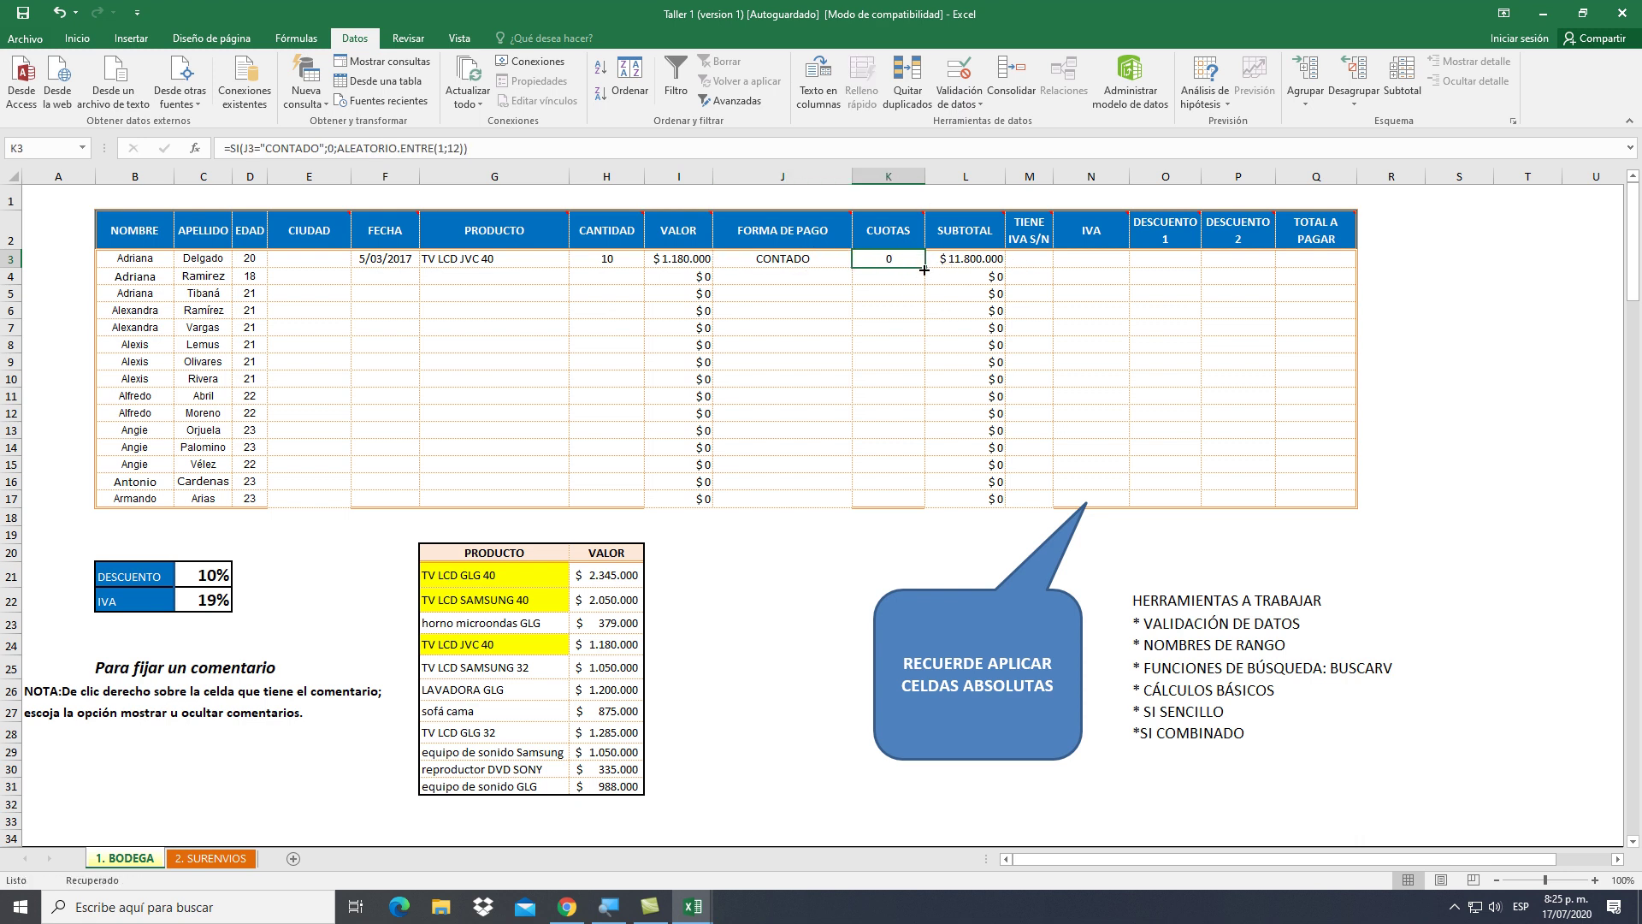
drag(925, 268, 890, 508)
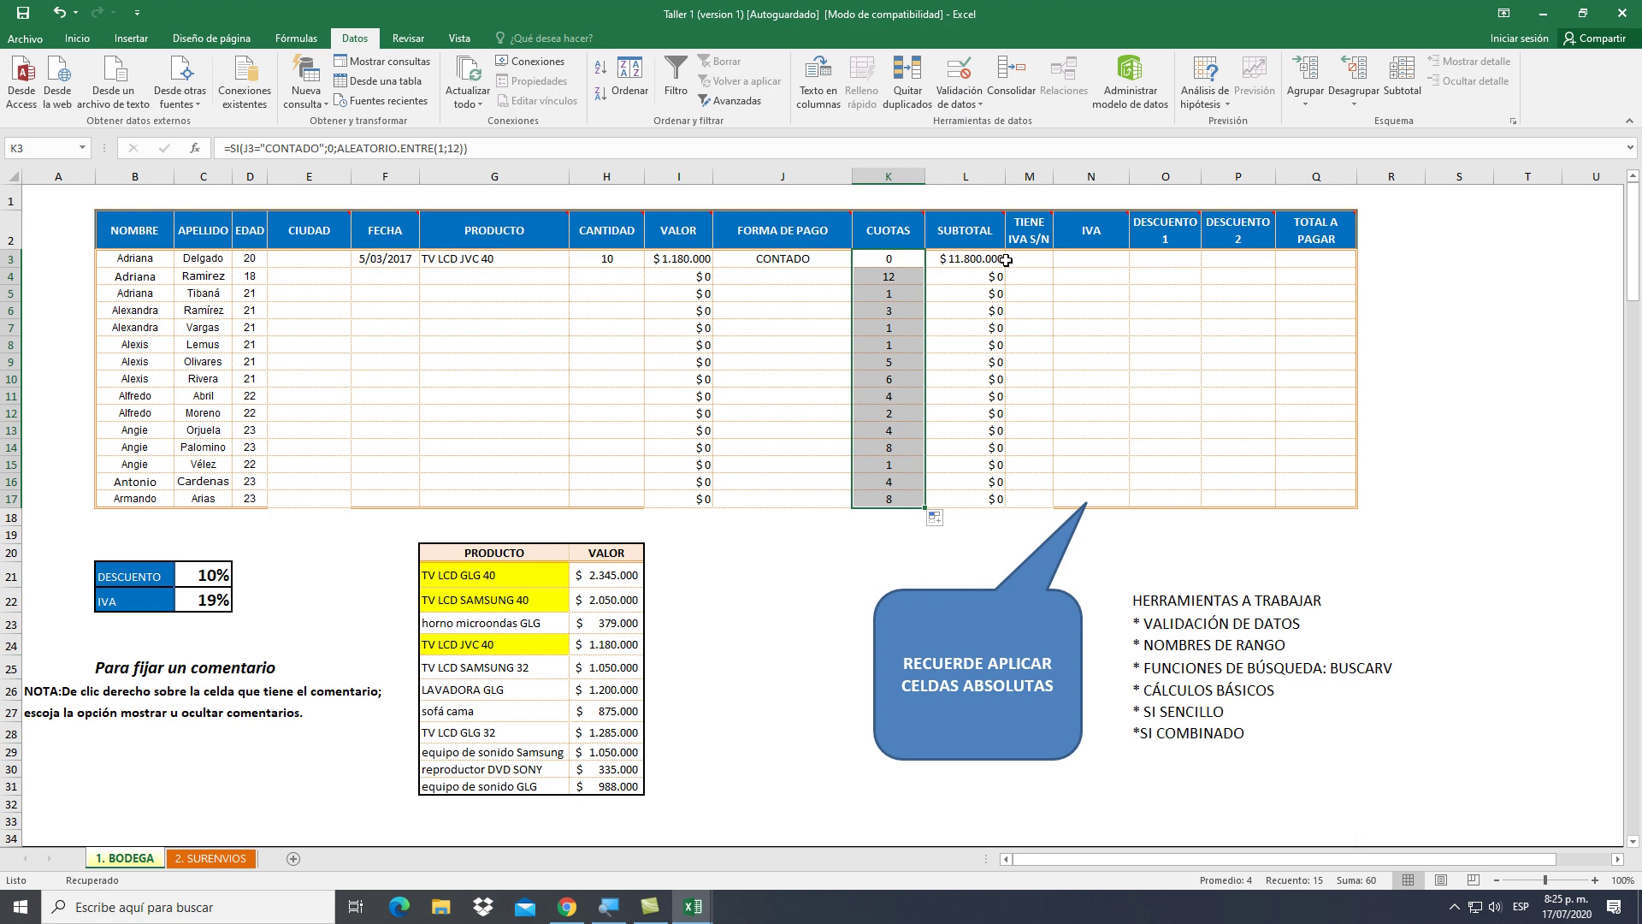
Set TIENE IVA S/N in M3 to N
click(1026, 260)
click(1061, 262)
click(1047, 276)
click(1060, 261)
click(1034, 292)
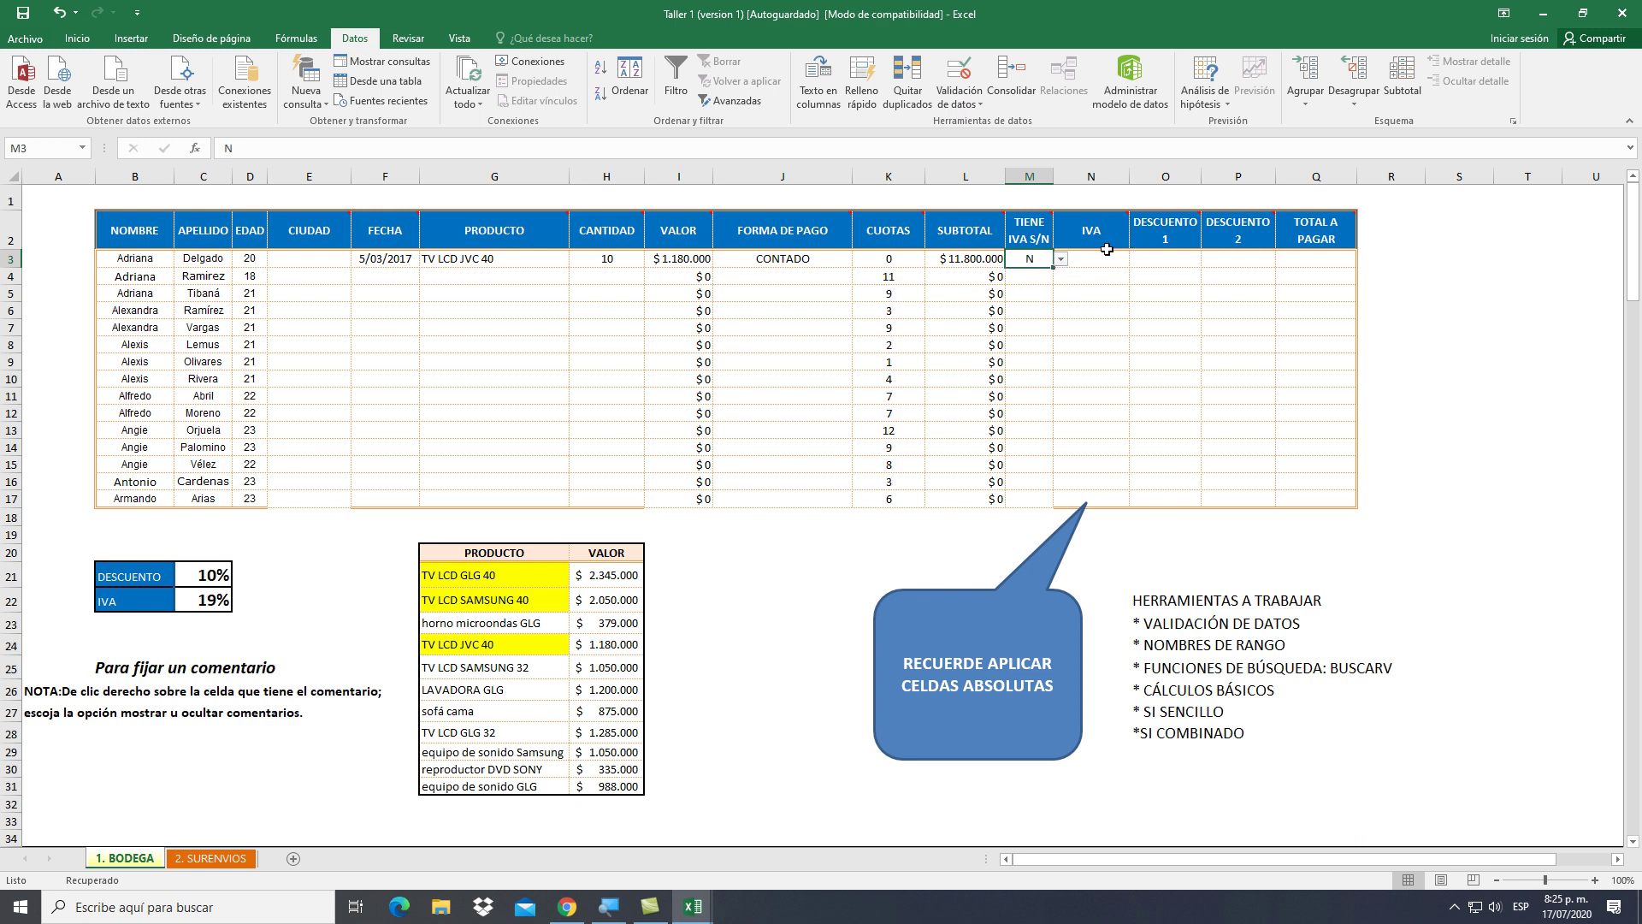
Enter the formula =L3*$C$22 in IVA cell N3, with an absolute reference to the IVA rate
mouse_move(1103, 238)
click(223, 602)
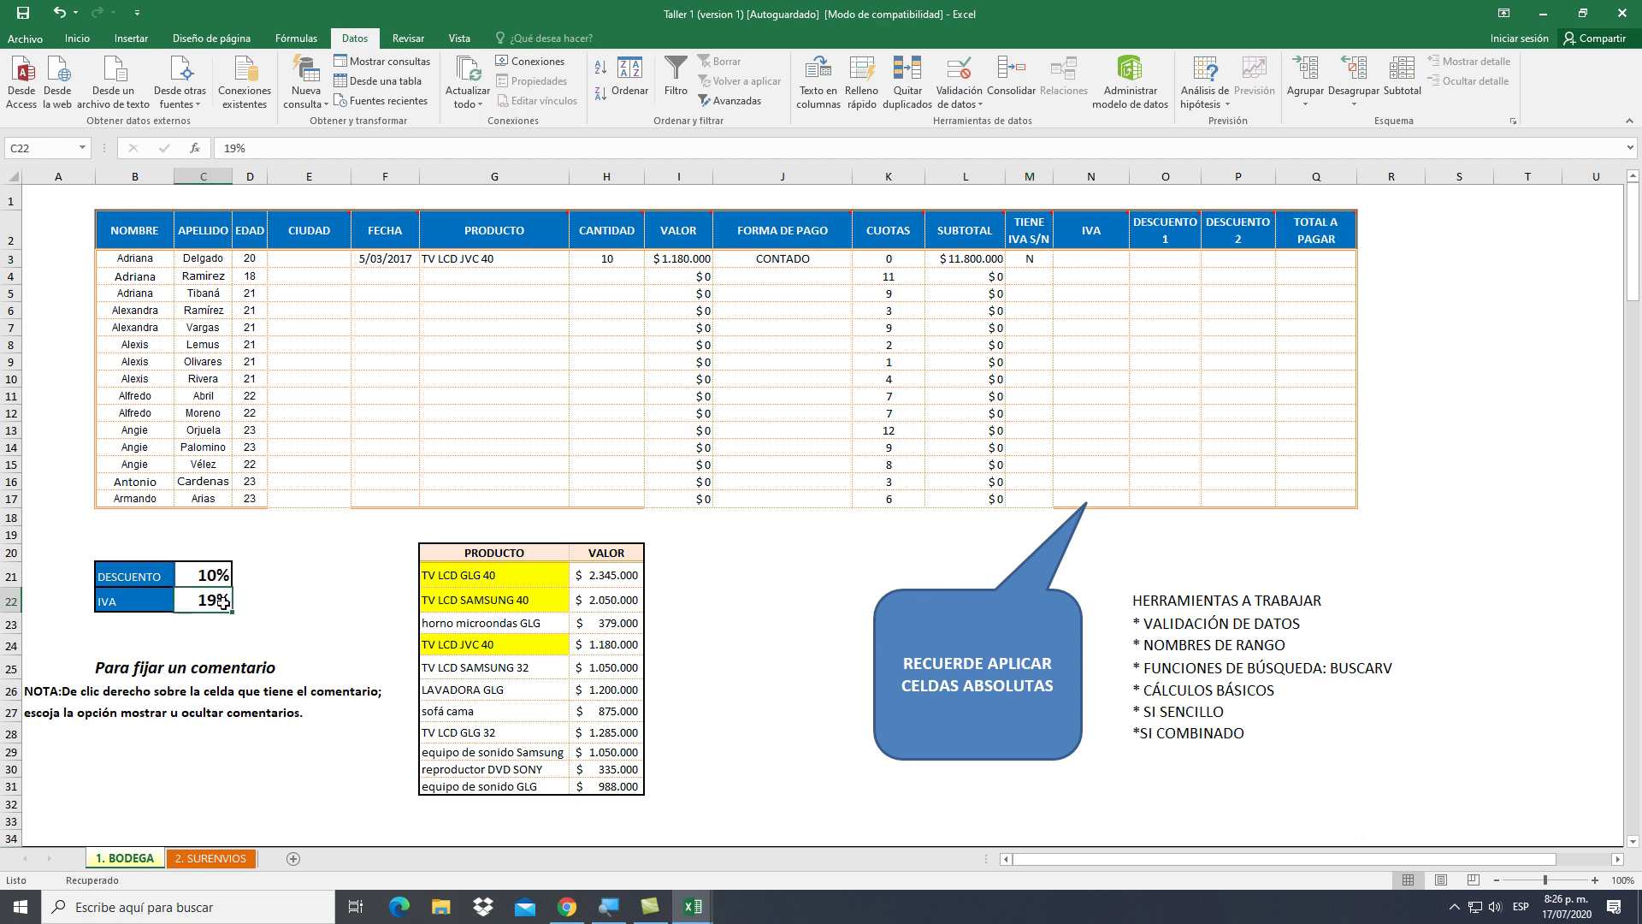
click(1098, 256)
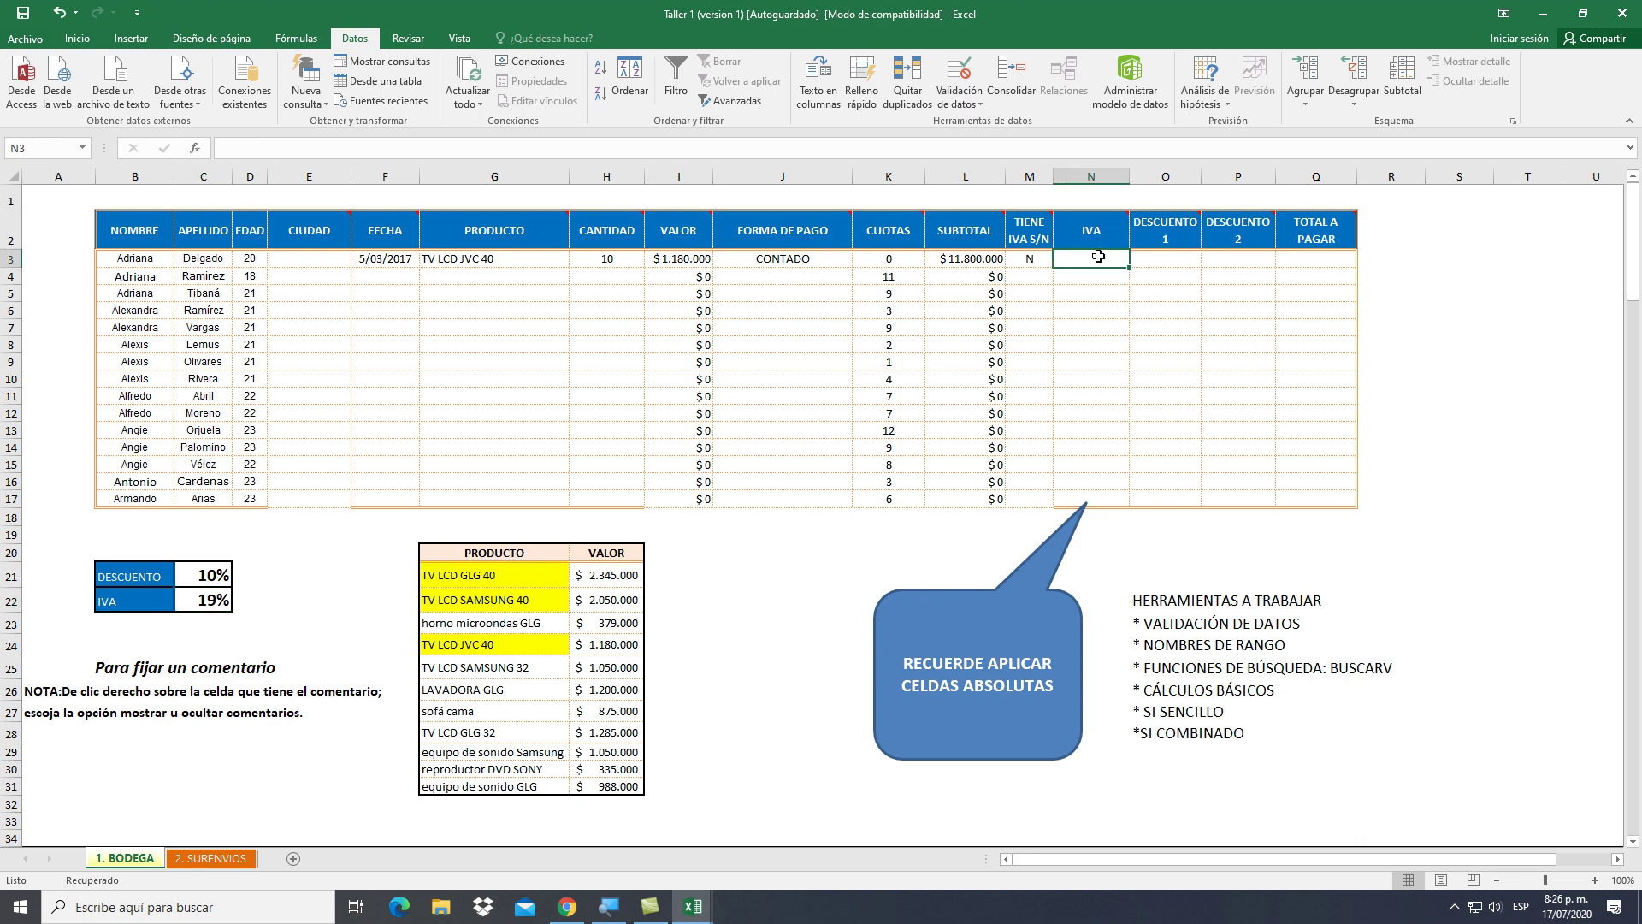
text(=)
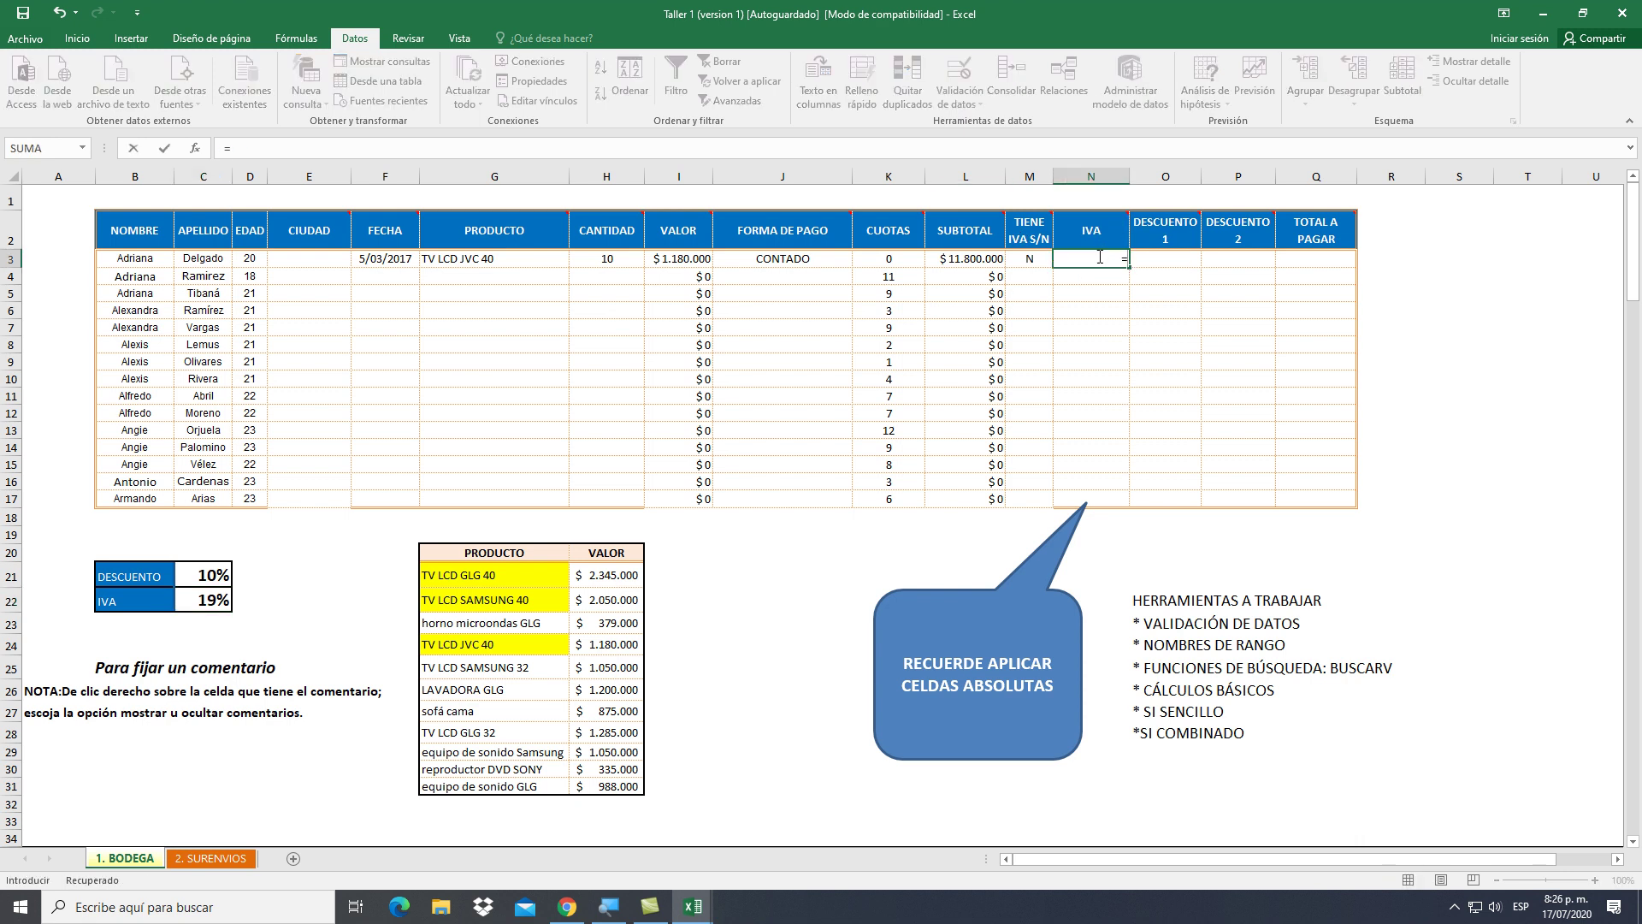
mouse_move(1100, 230)
click(967, 261)
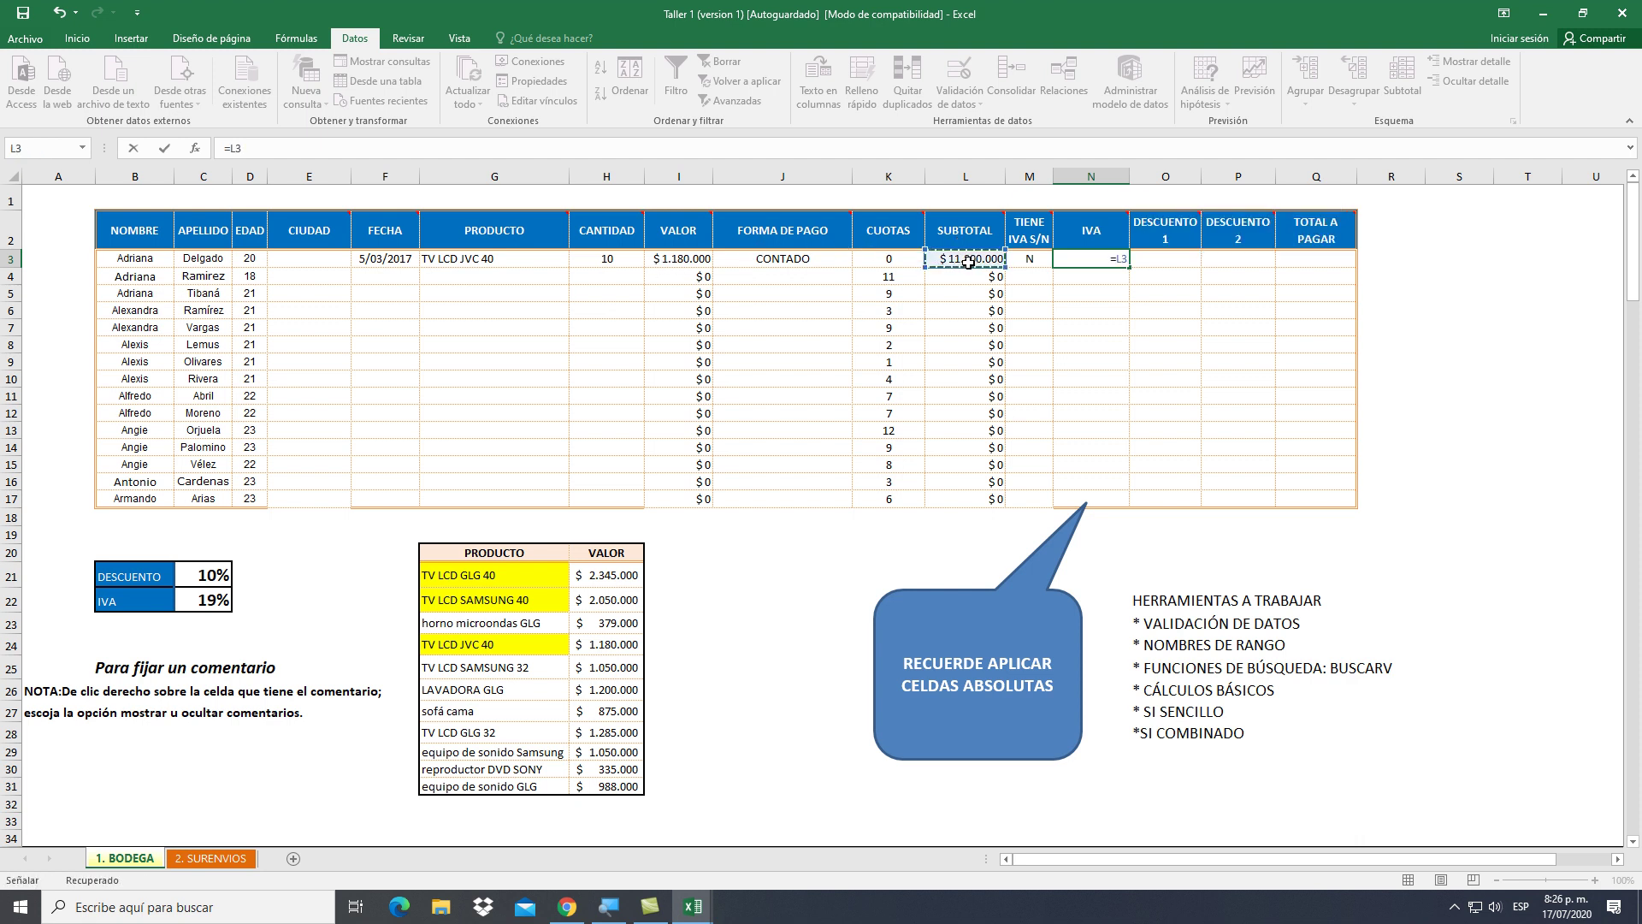
text(*)
click(218, 601)
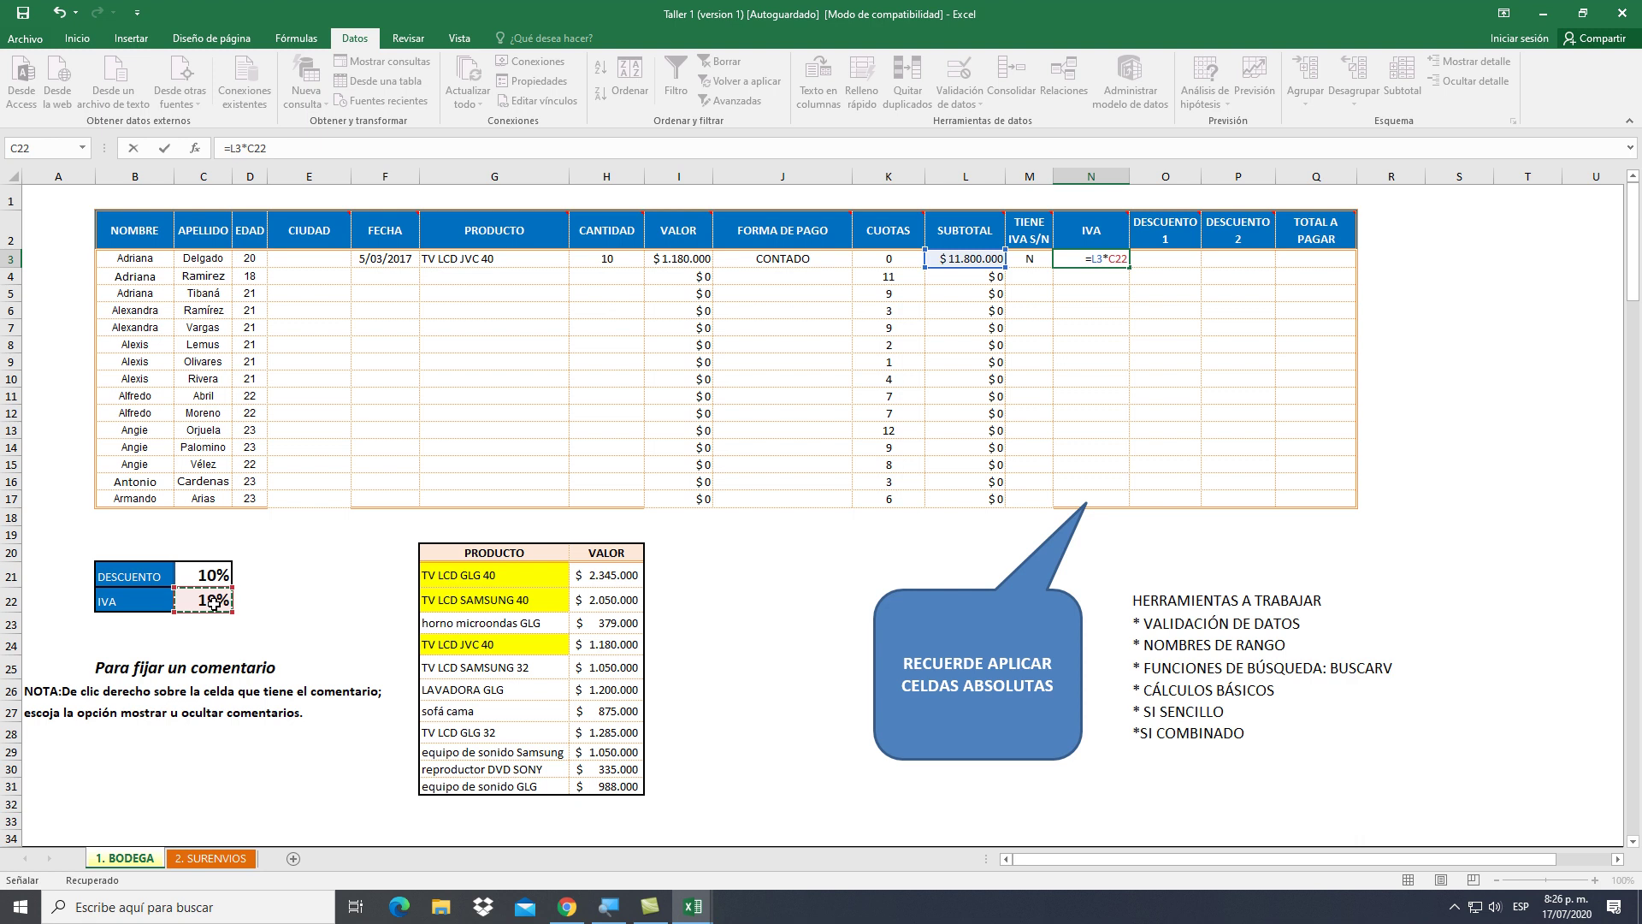
key(F4)
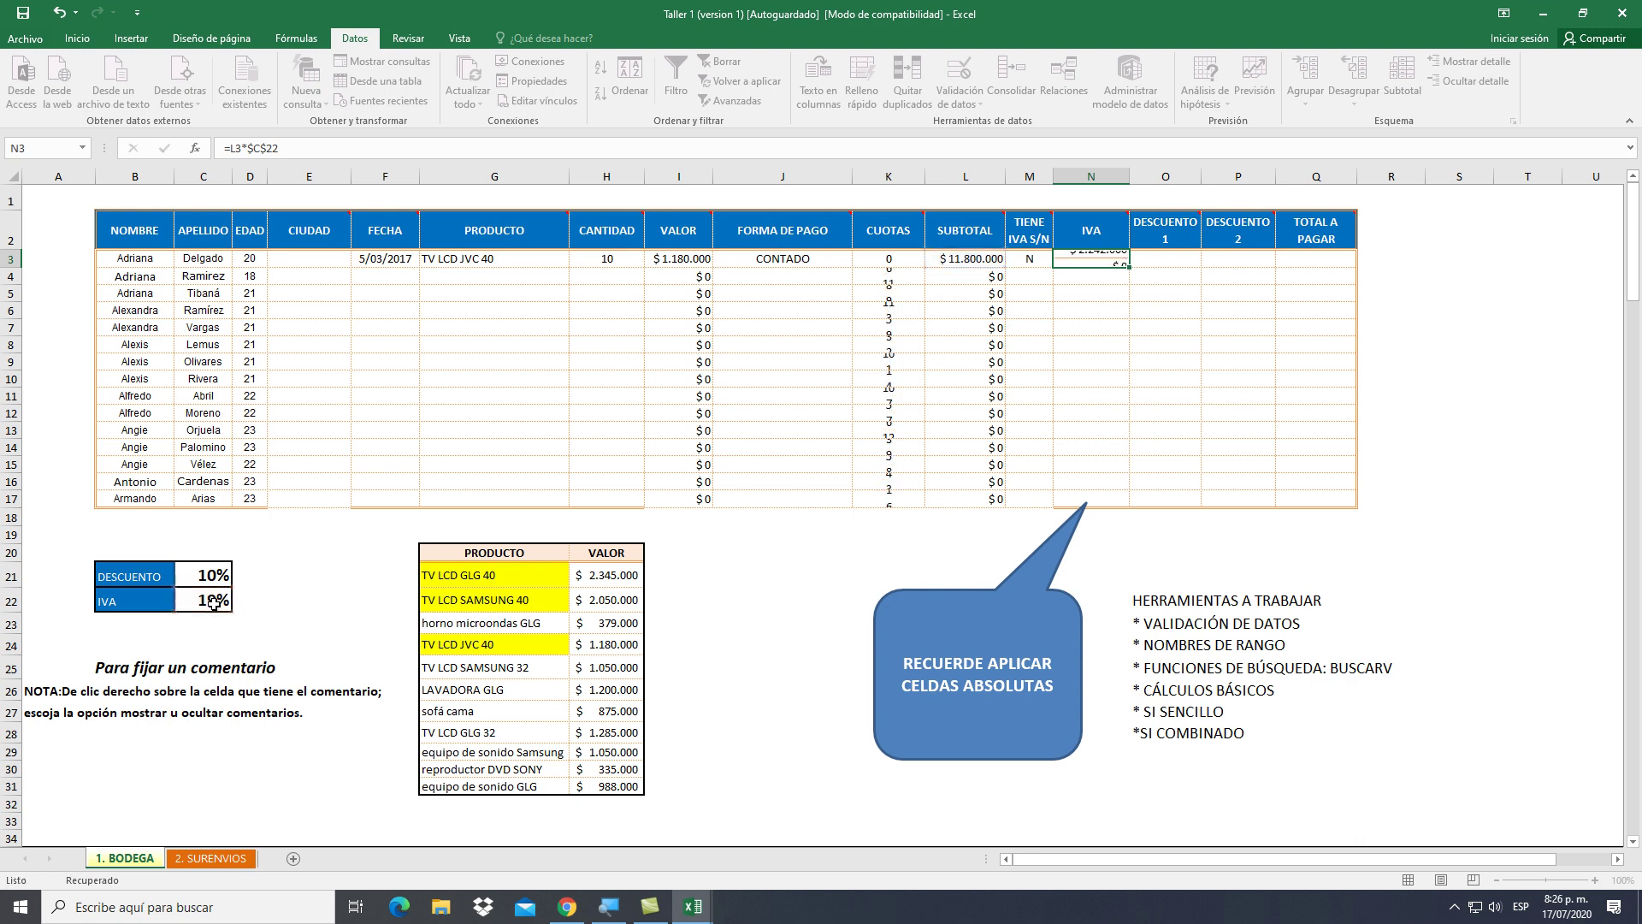
Confirm the IVA formula in N3 and fill it down through N17
key(Return)
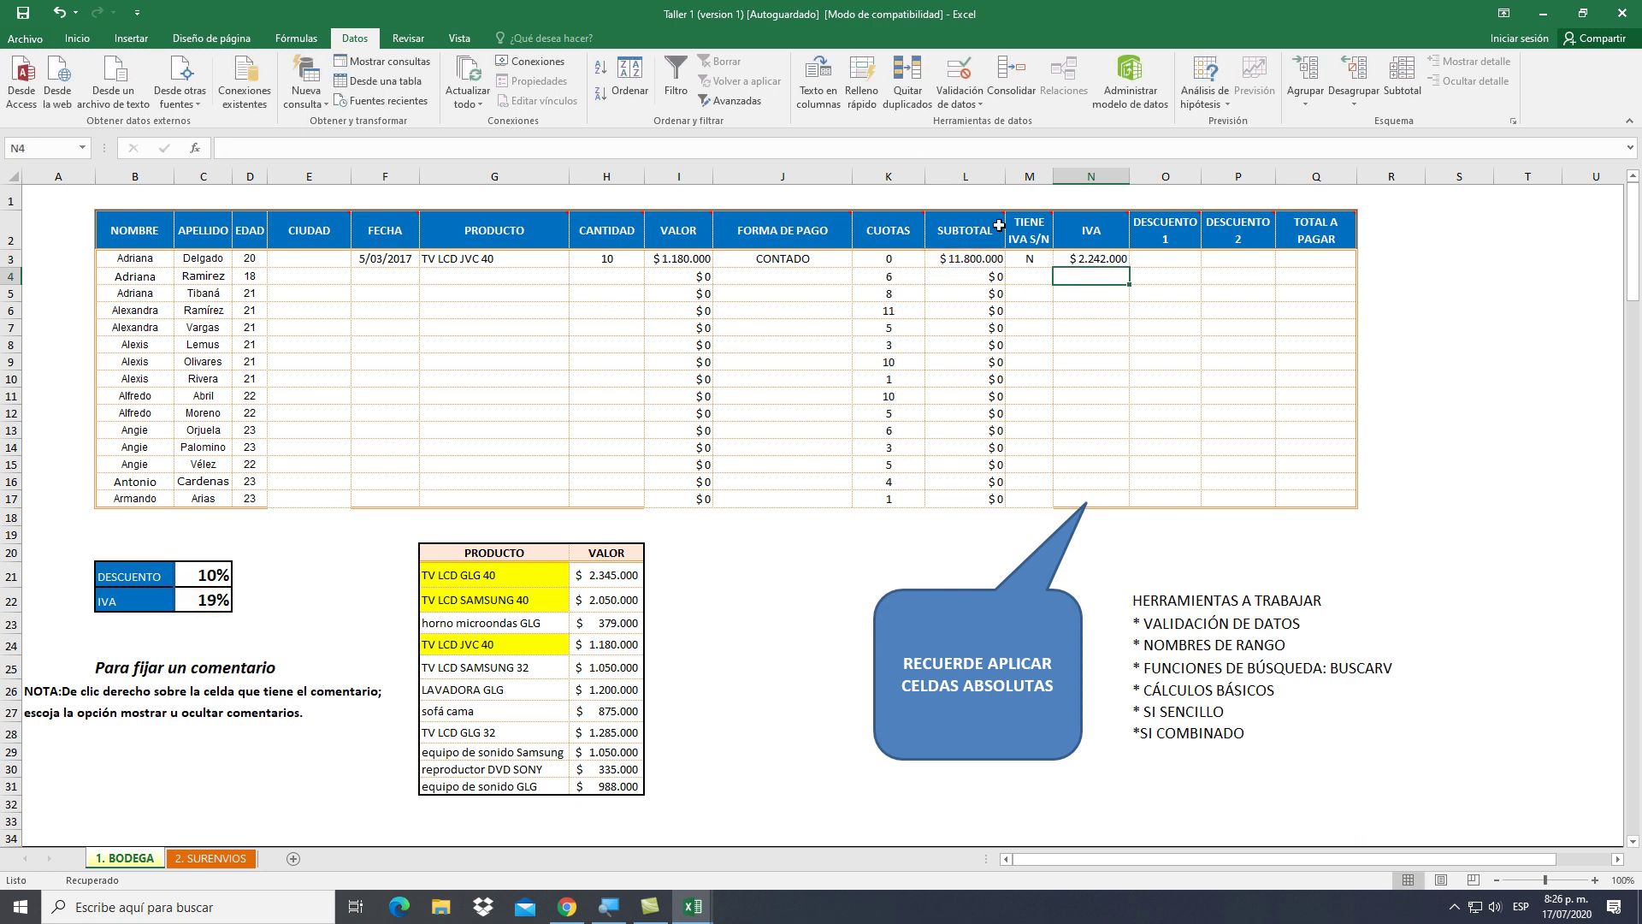
click(1086, 259)
drag(1133, 267, 1101, 500)
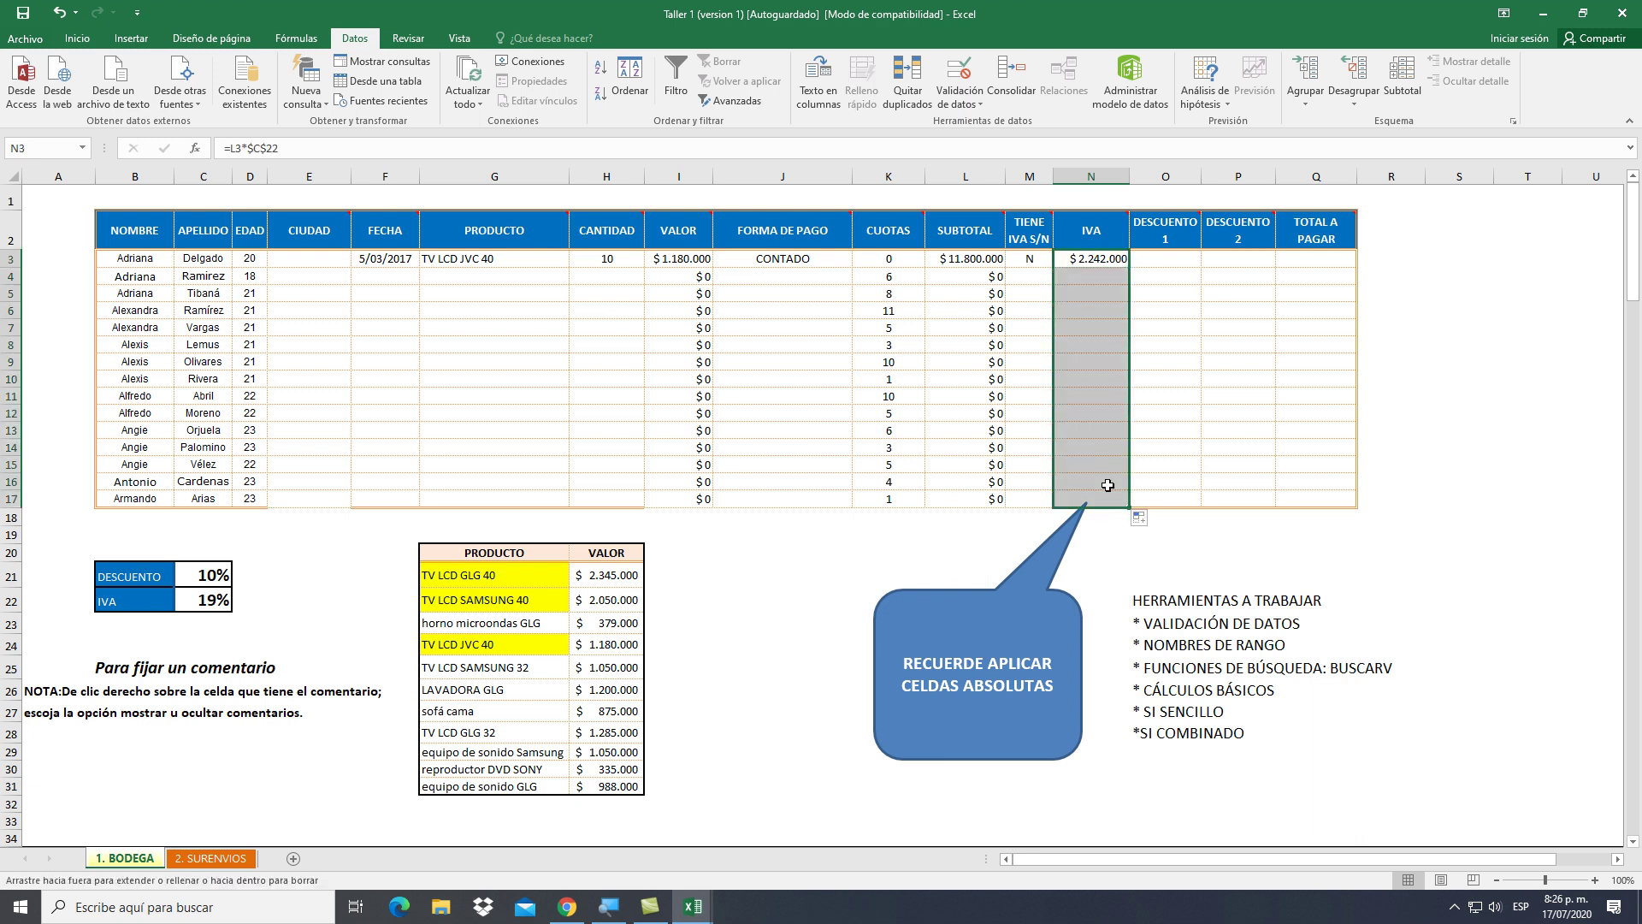
Check the filled IVA formulas from N4 down to N11 for the fixed reference to $C$22
click(1107, 275)
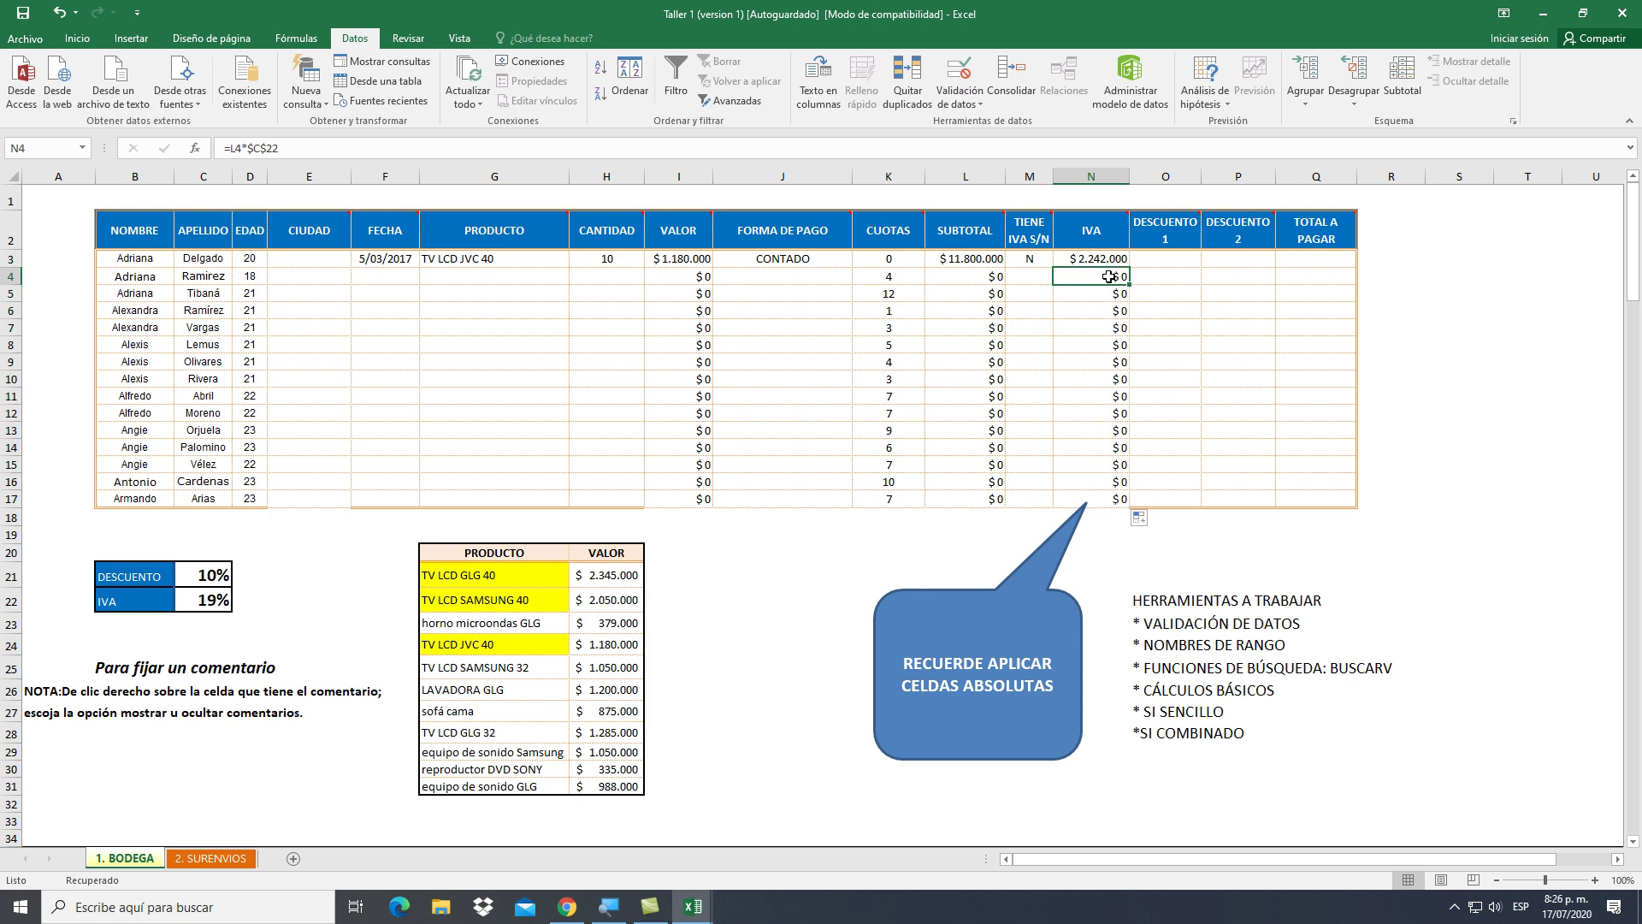
click(291, 152)
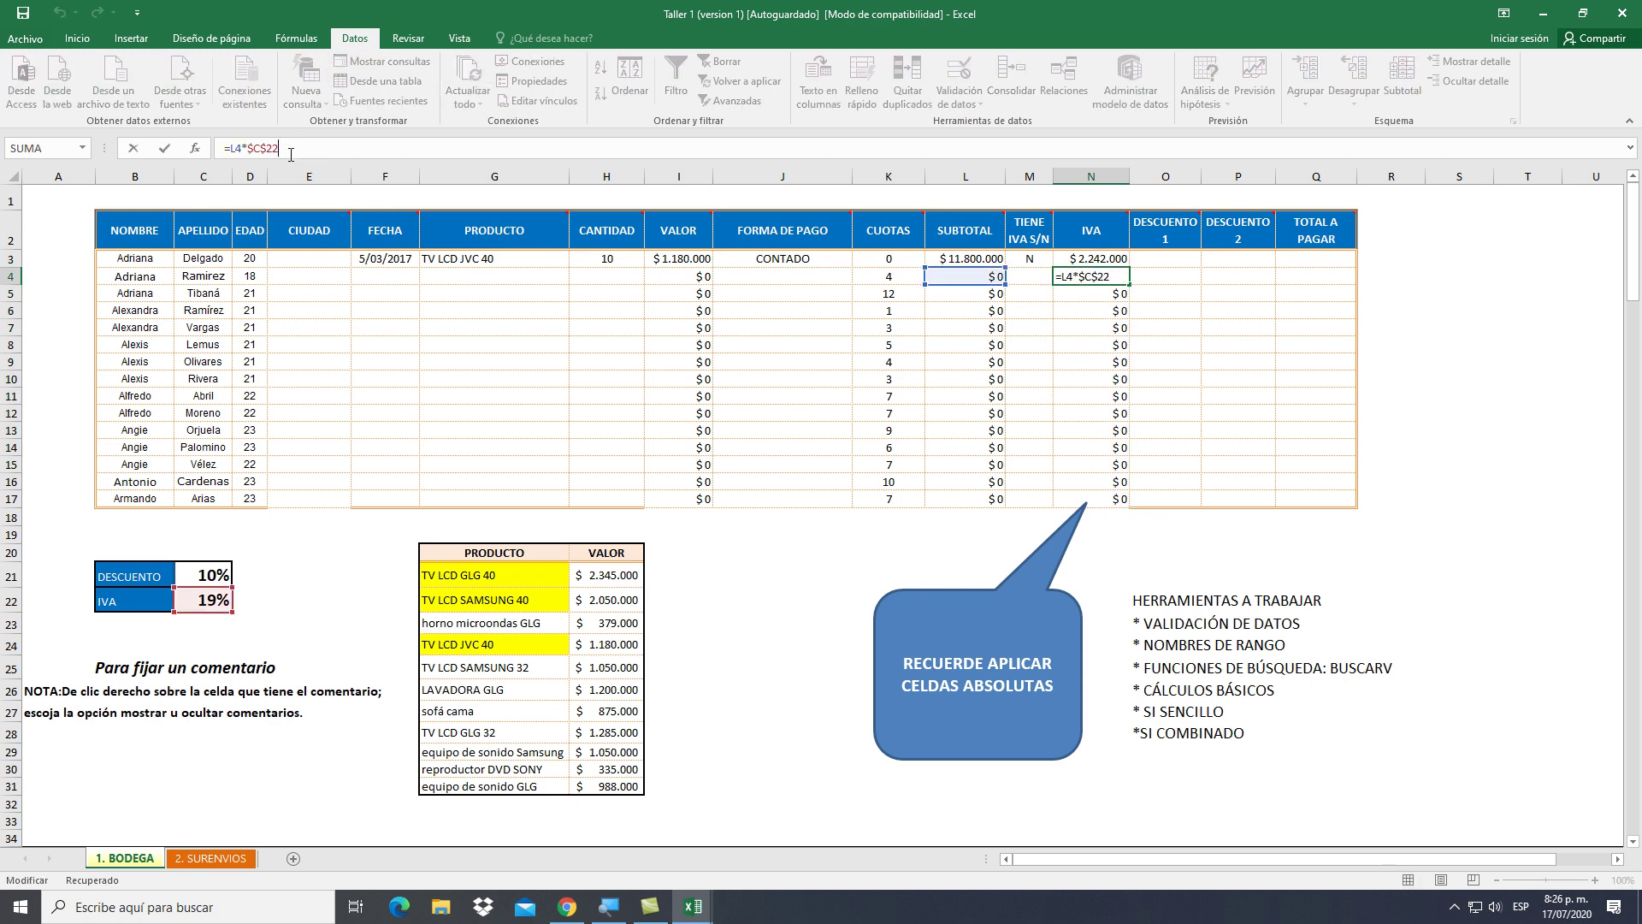
key(ctrl+Return)
click(1106, 298)
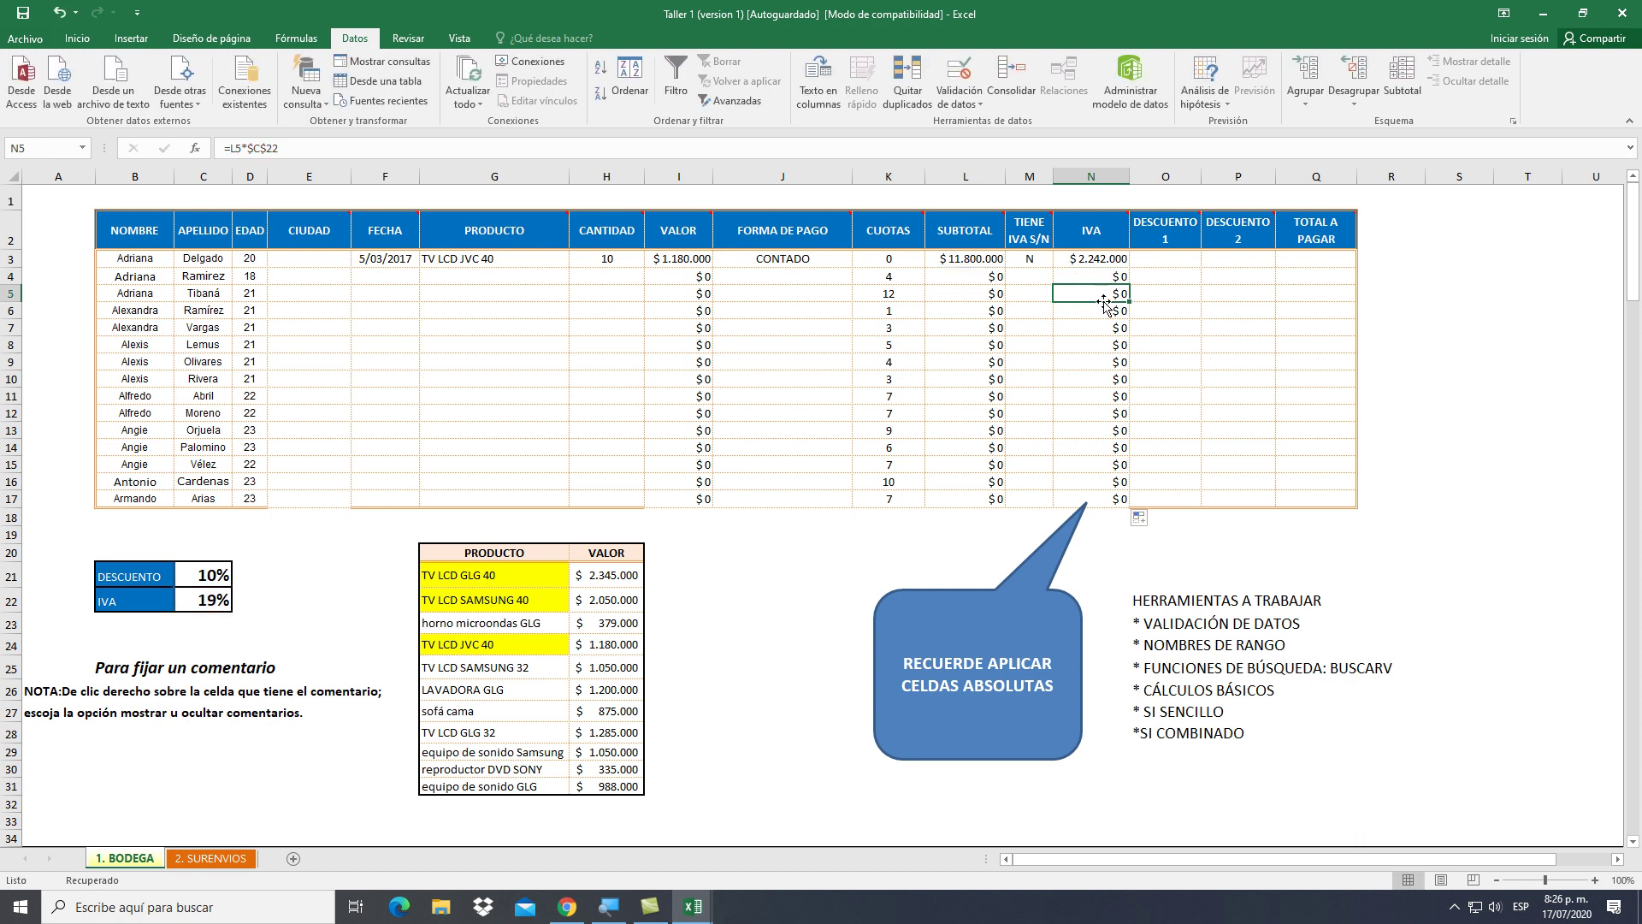
click(1099, 311)
click(1103, 344)
click(1105, 379)
click(1107, 393)
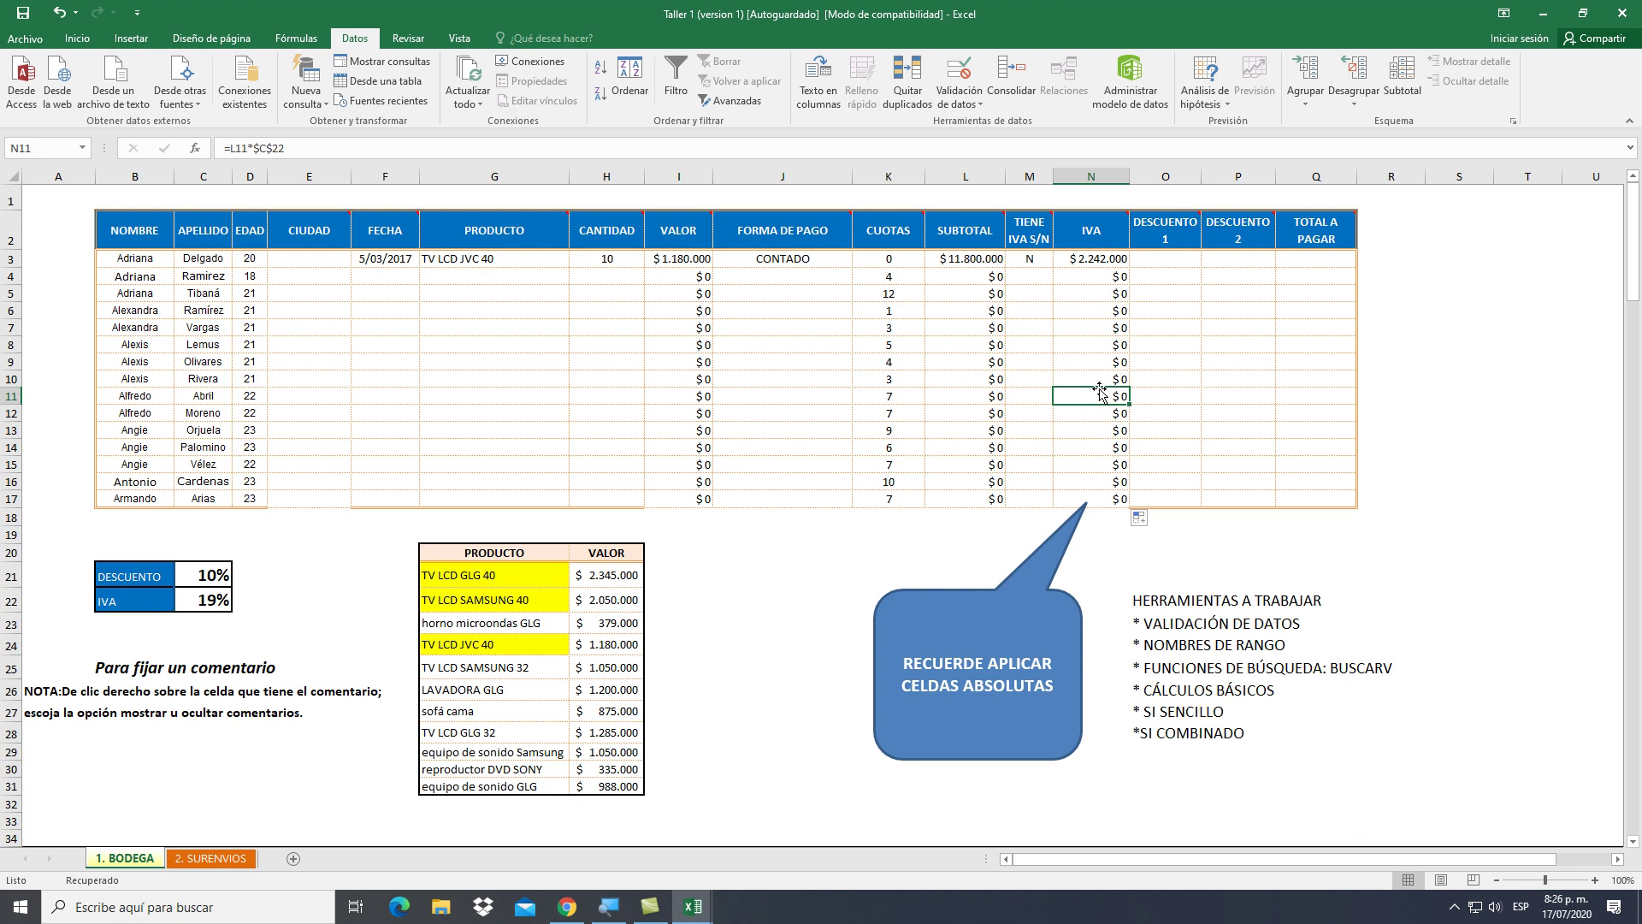
Change the IVA formula in N3 to =L3*C22, with a relative rate reference, and fill it down through N17
click(1091, 260)
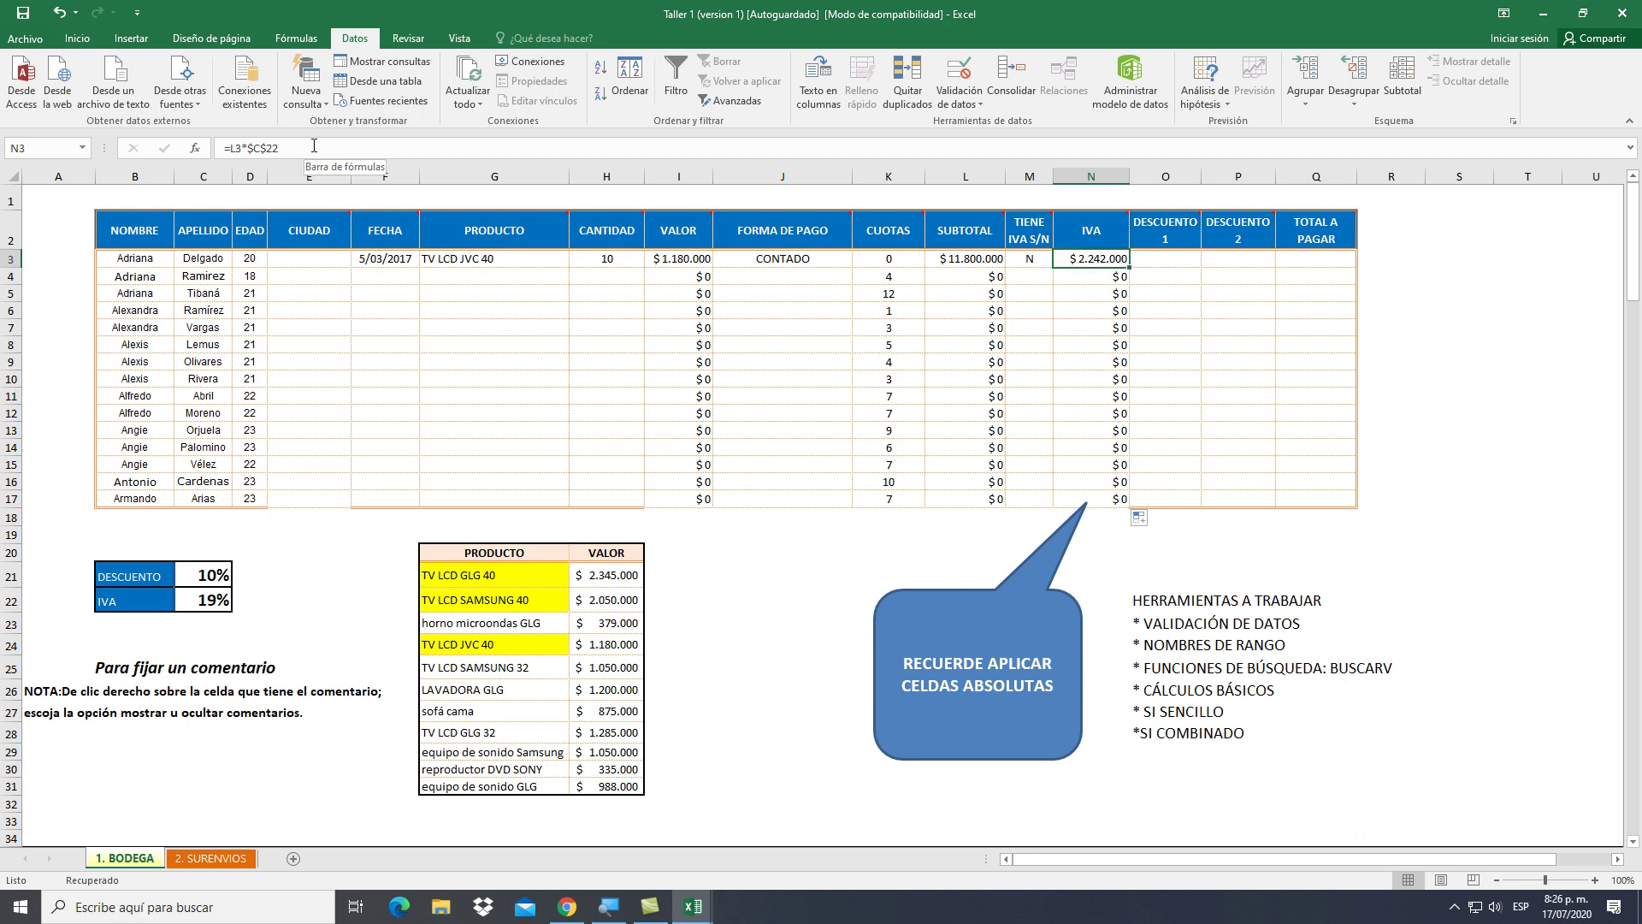
click(259, 149)
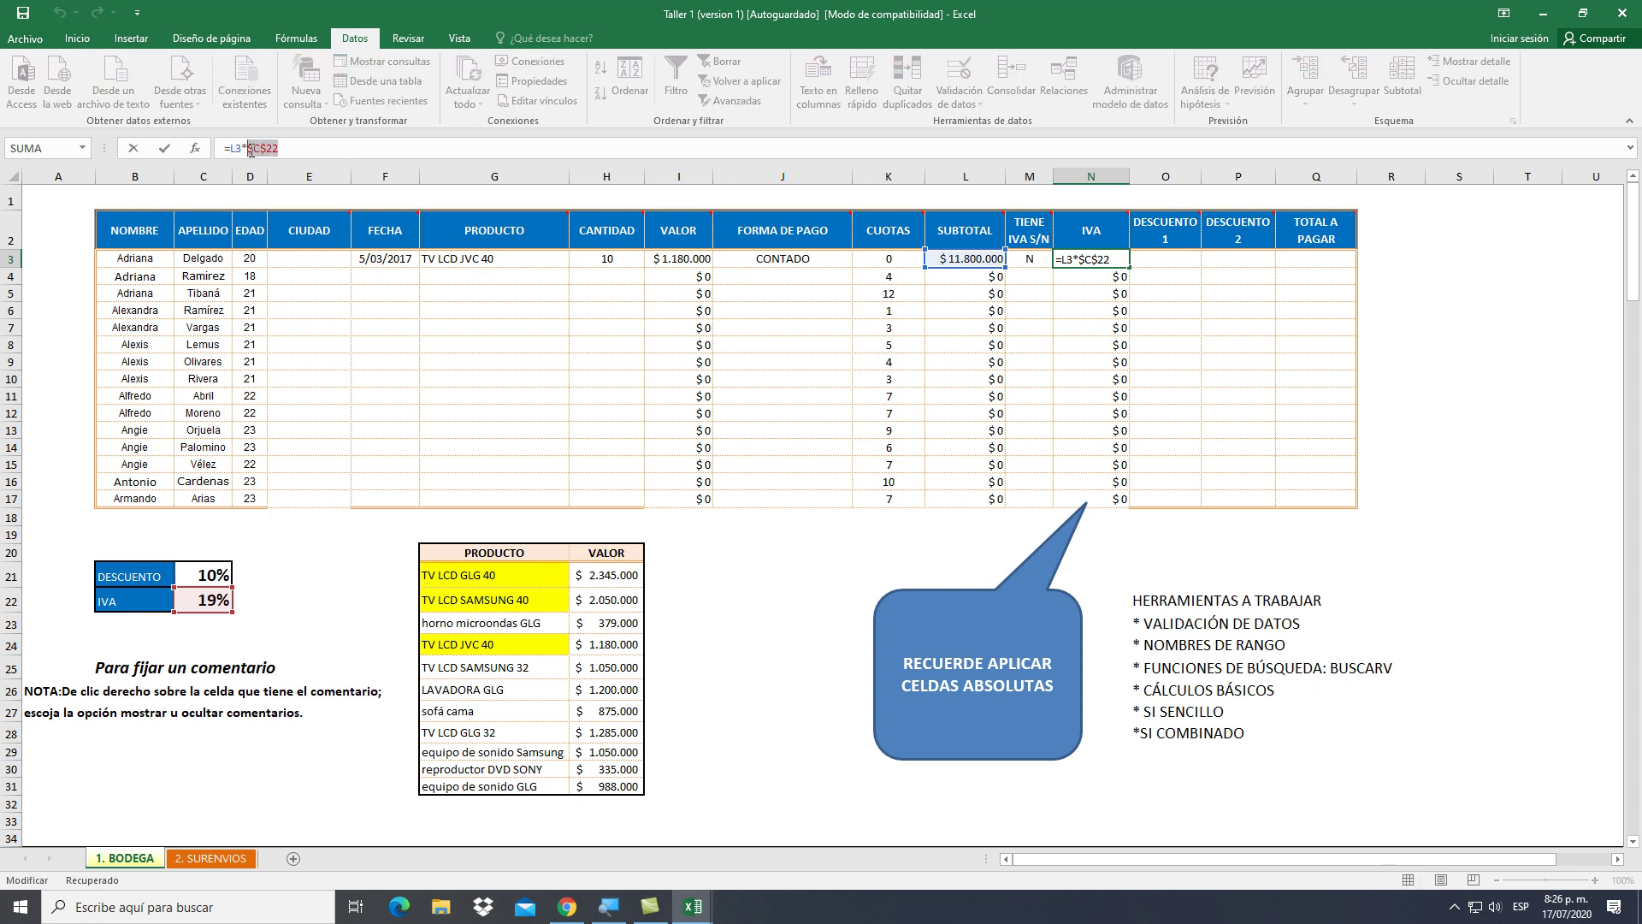
text($C$22)
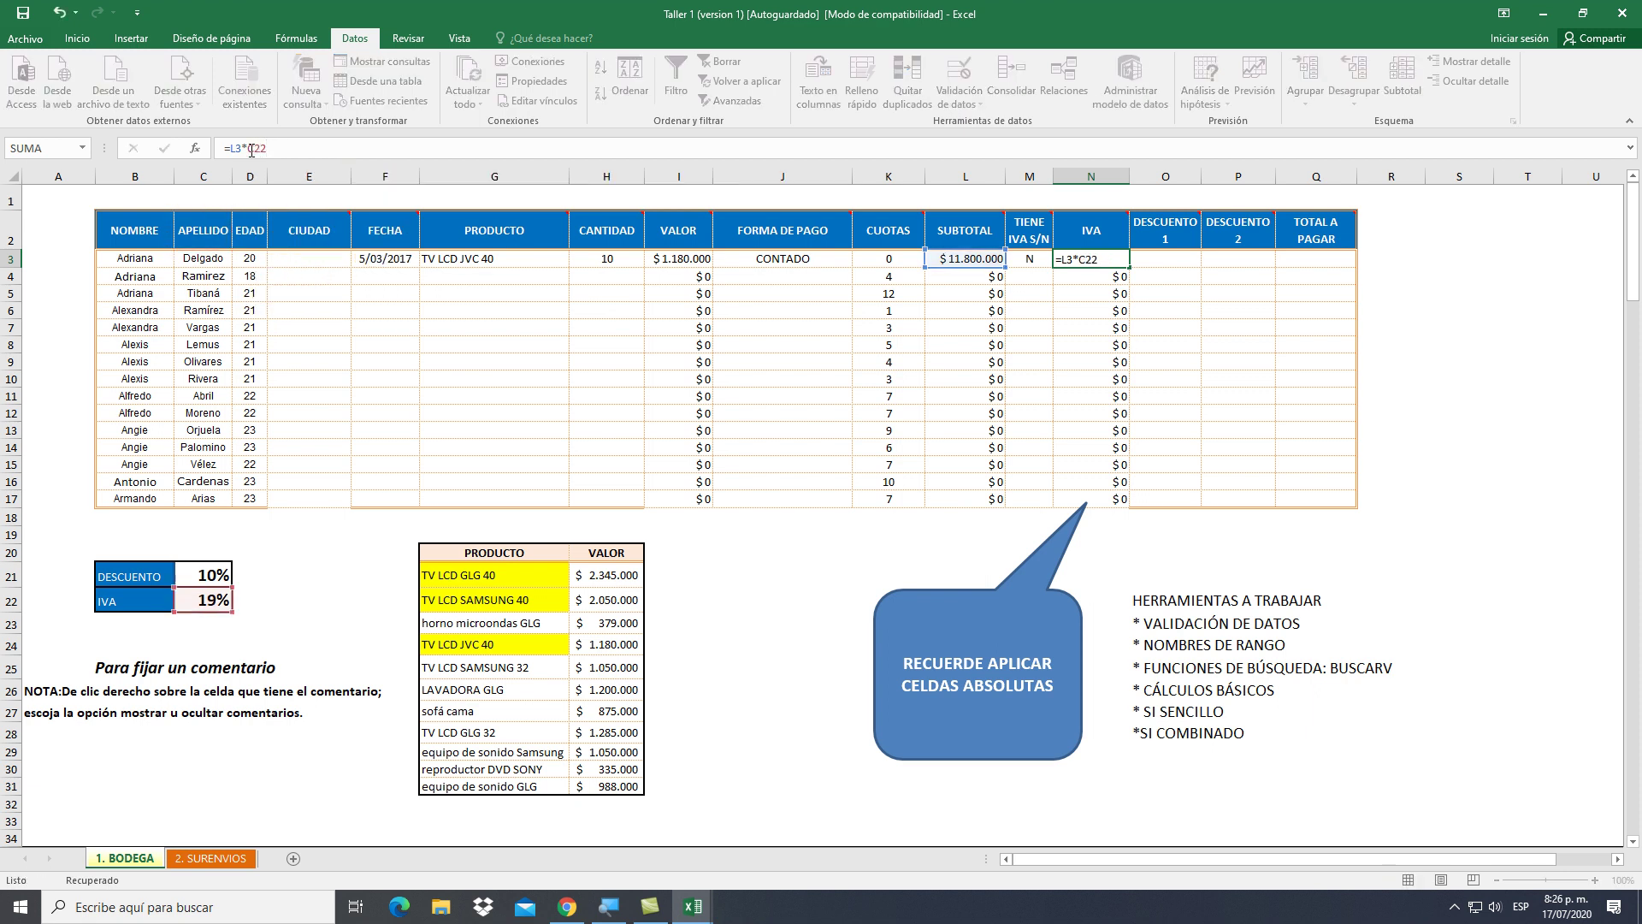
key(Return)
click(1075, 259)
drag(1132, 270, 1117, 503)
Examine how the rate reference shifts in the filled IVA formulas from N4 down to N14
click(1082, 281)
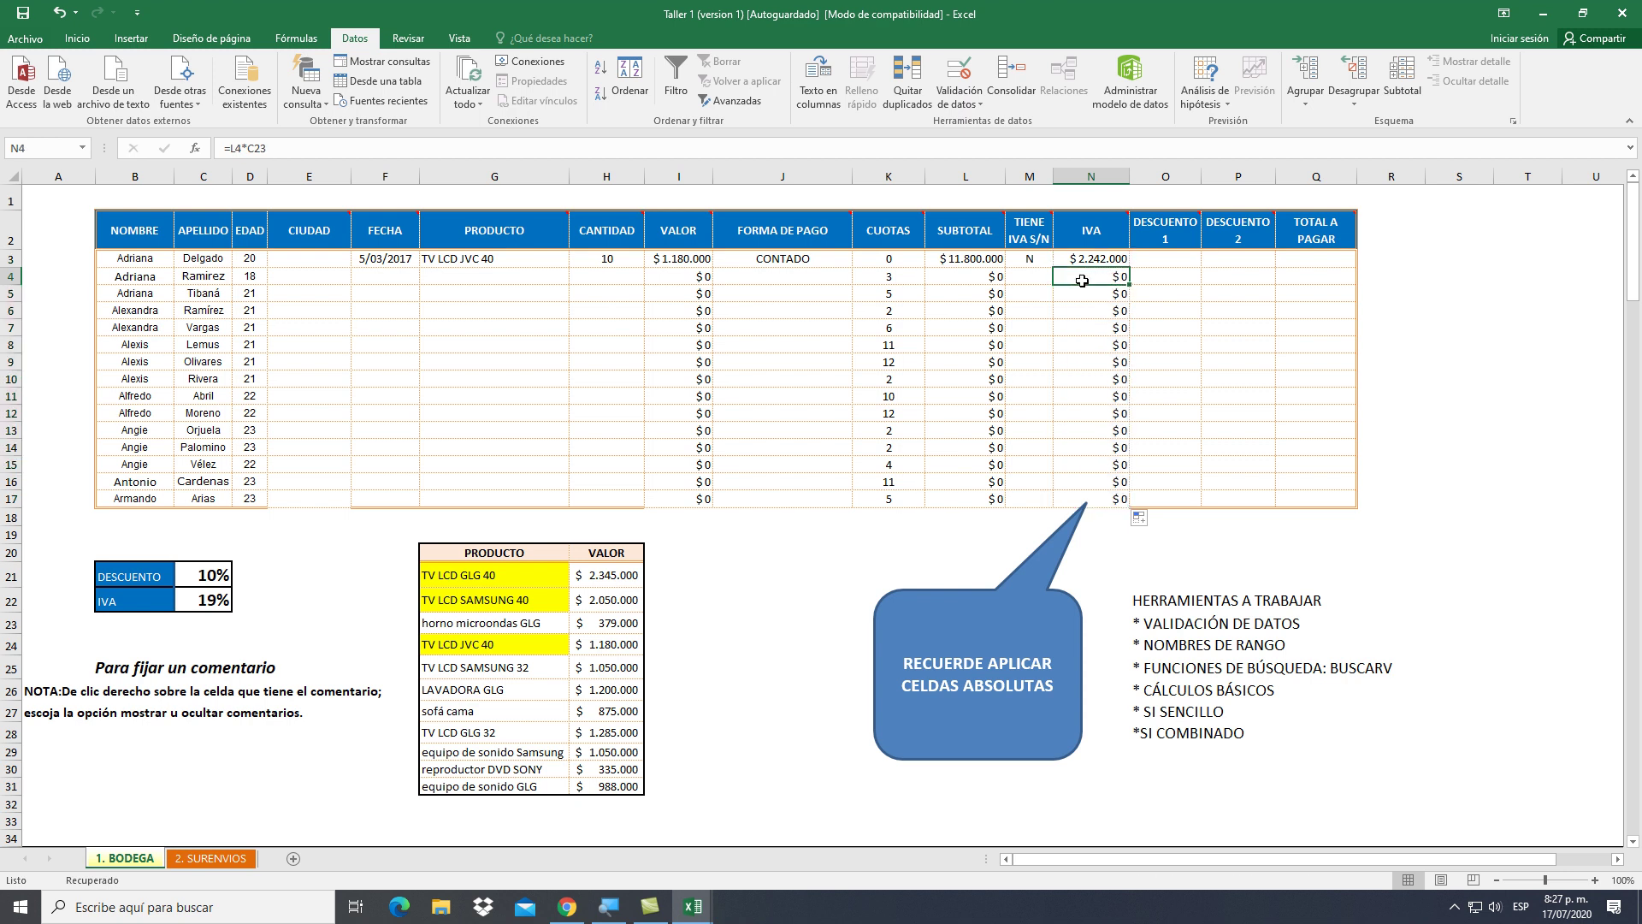
key(Down)
key(Down)
key(Down)
key(Down)
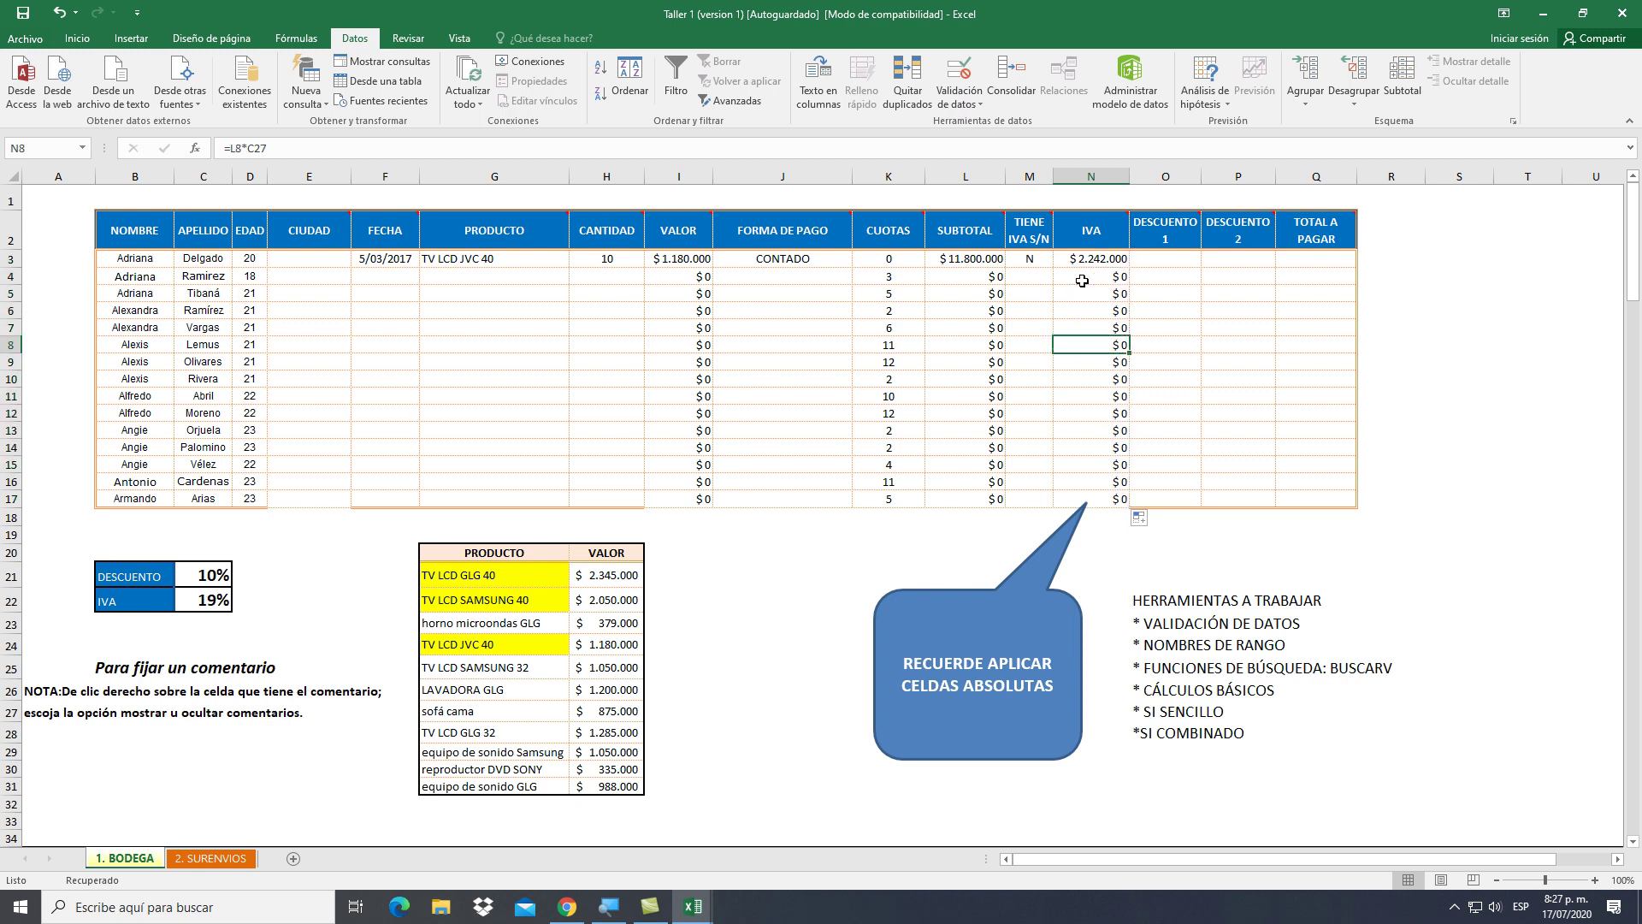
key(Down)
key(Down)
key(Down)
key(Down)
key(Down)
key(Down)
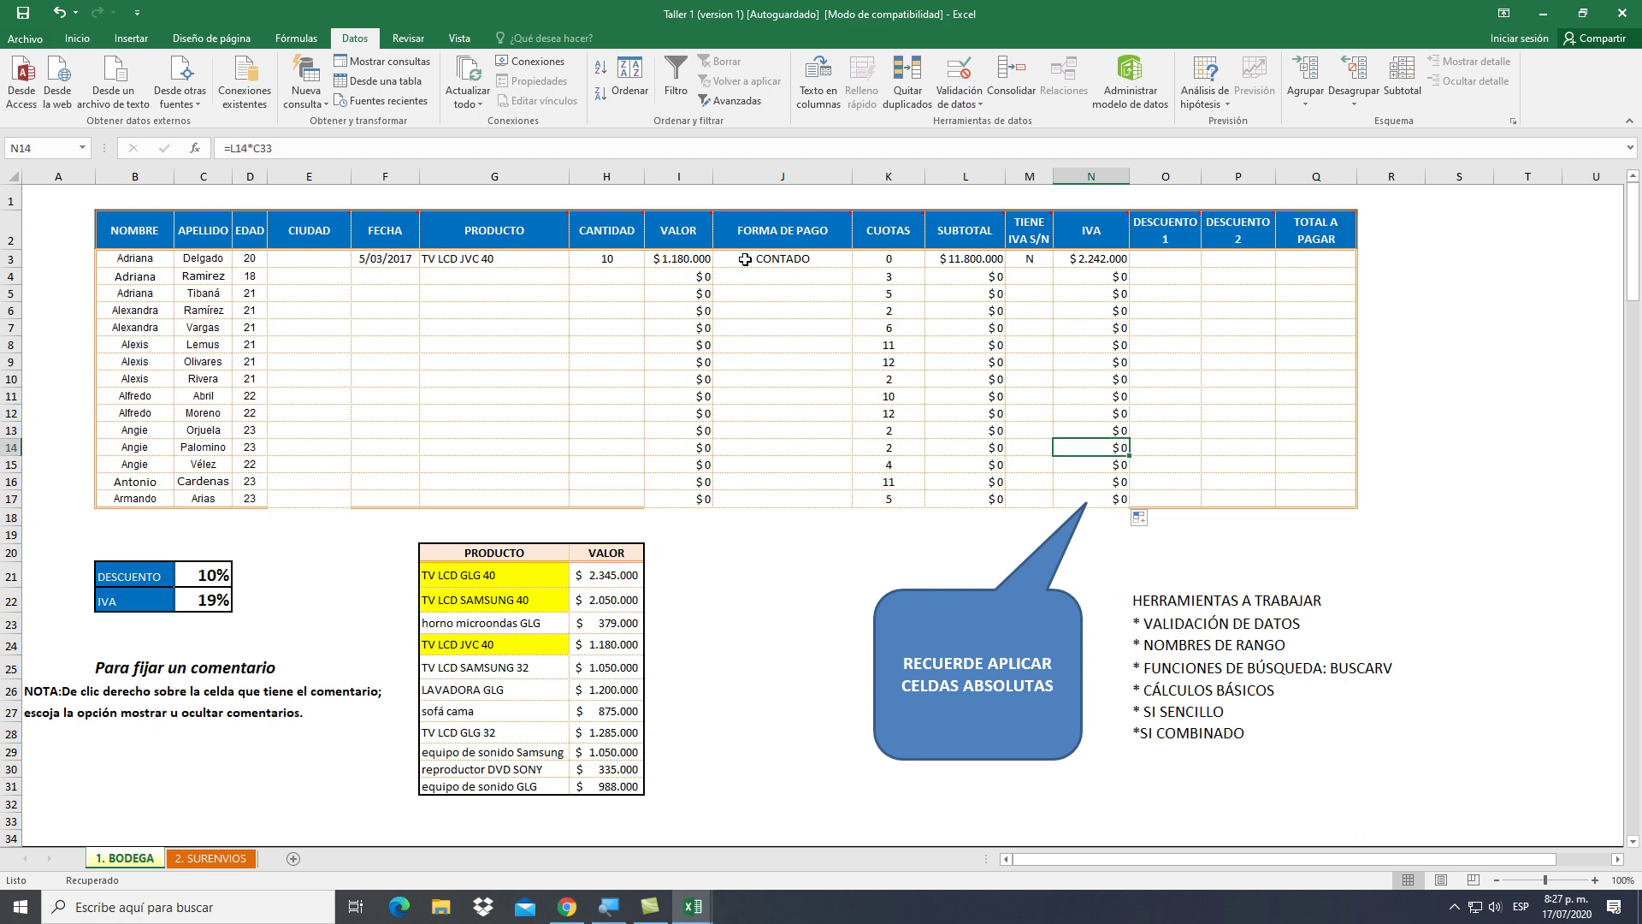
Set the PRODUCTO in G10 to horno microondas GLG and the CANTIDAD in H10 to 20
click(451, 378)
click(577, 378)
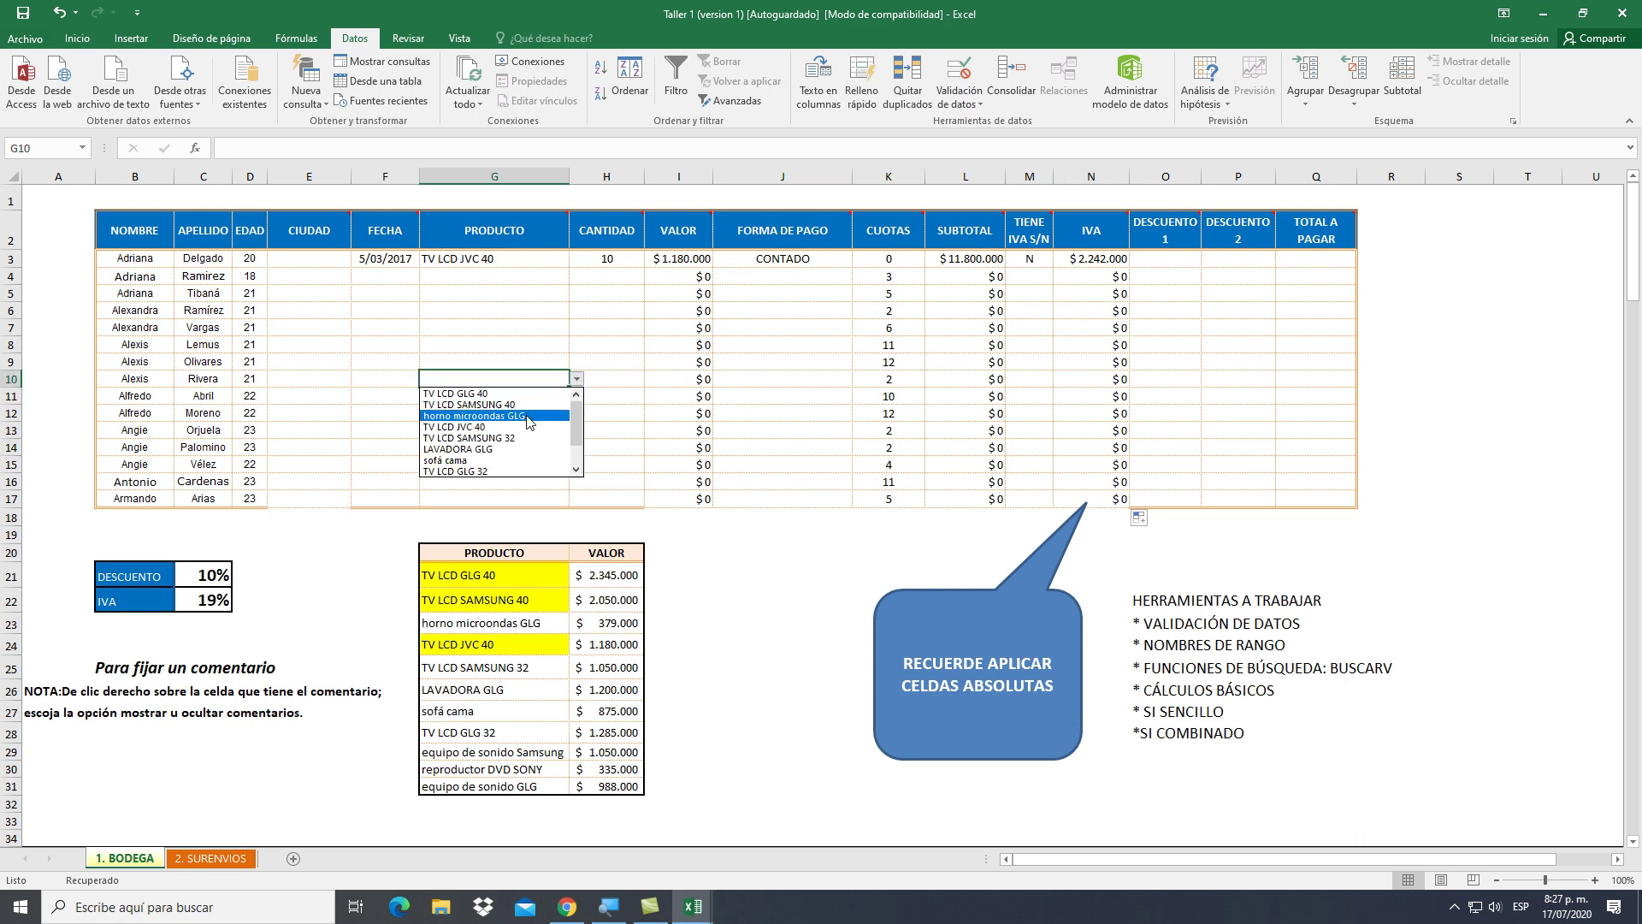
click(529, 416)
click(625, 378)
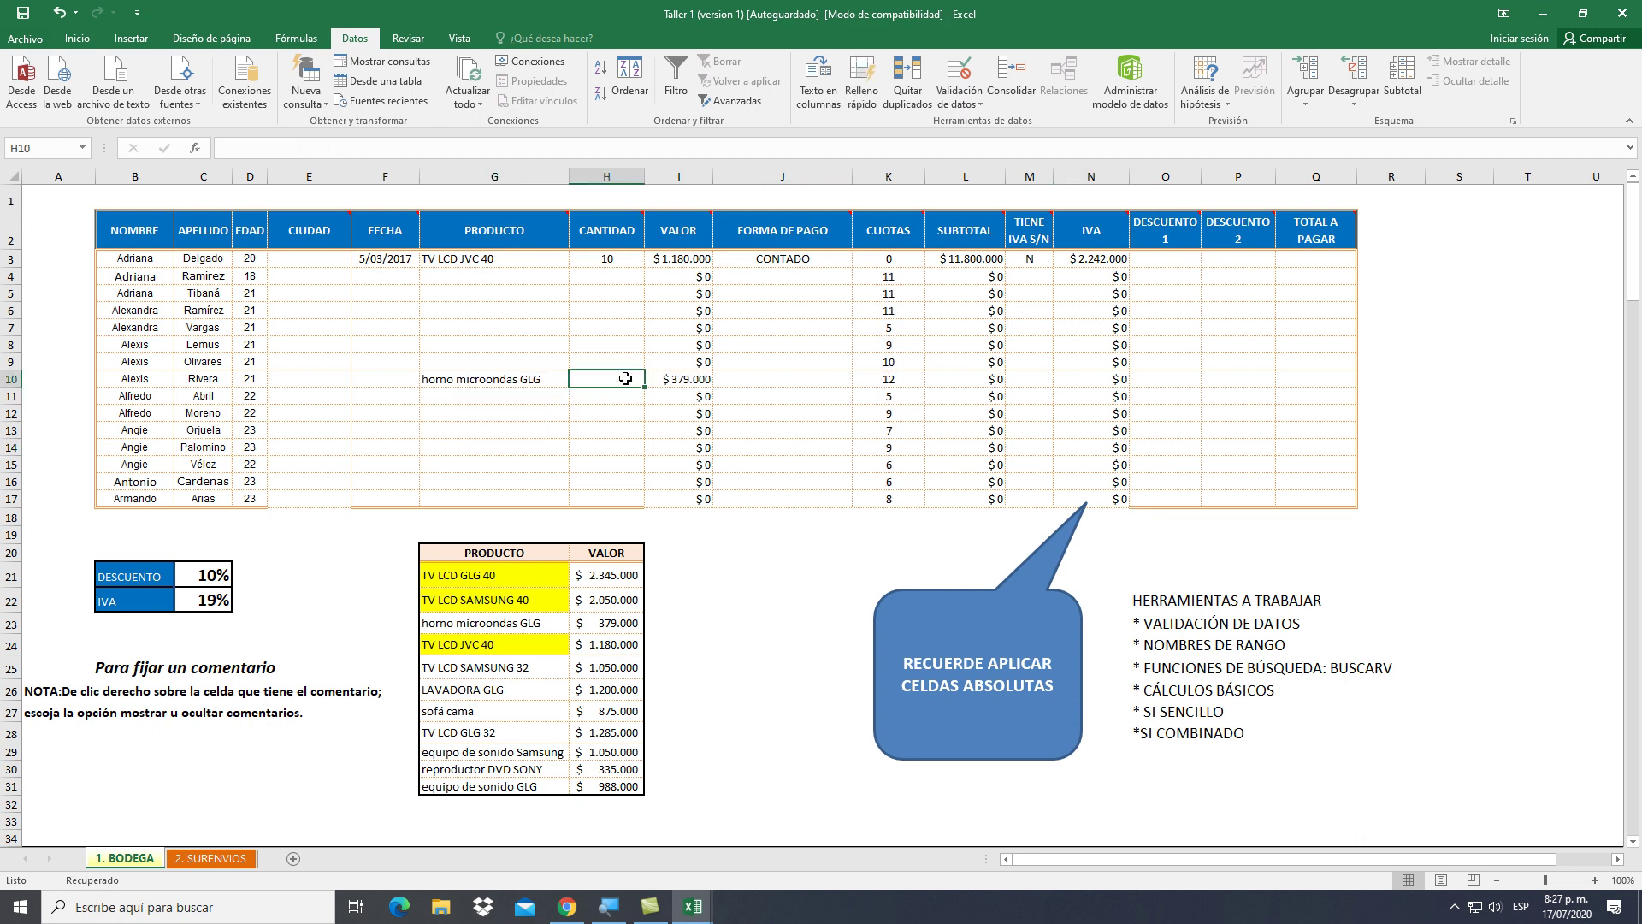
text(20)
key(Return)
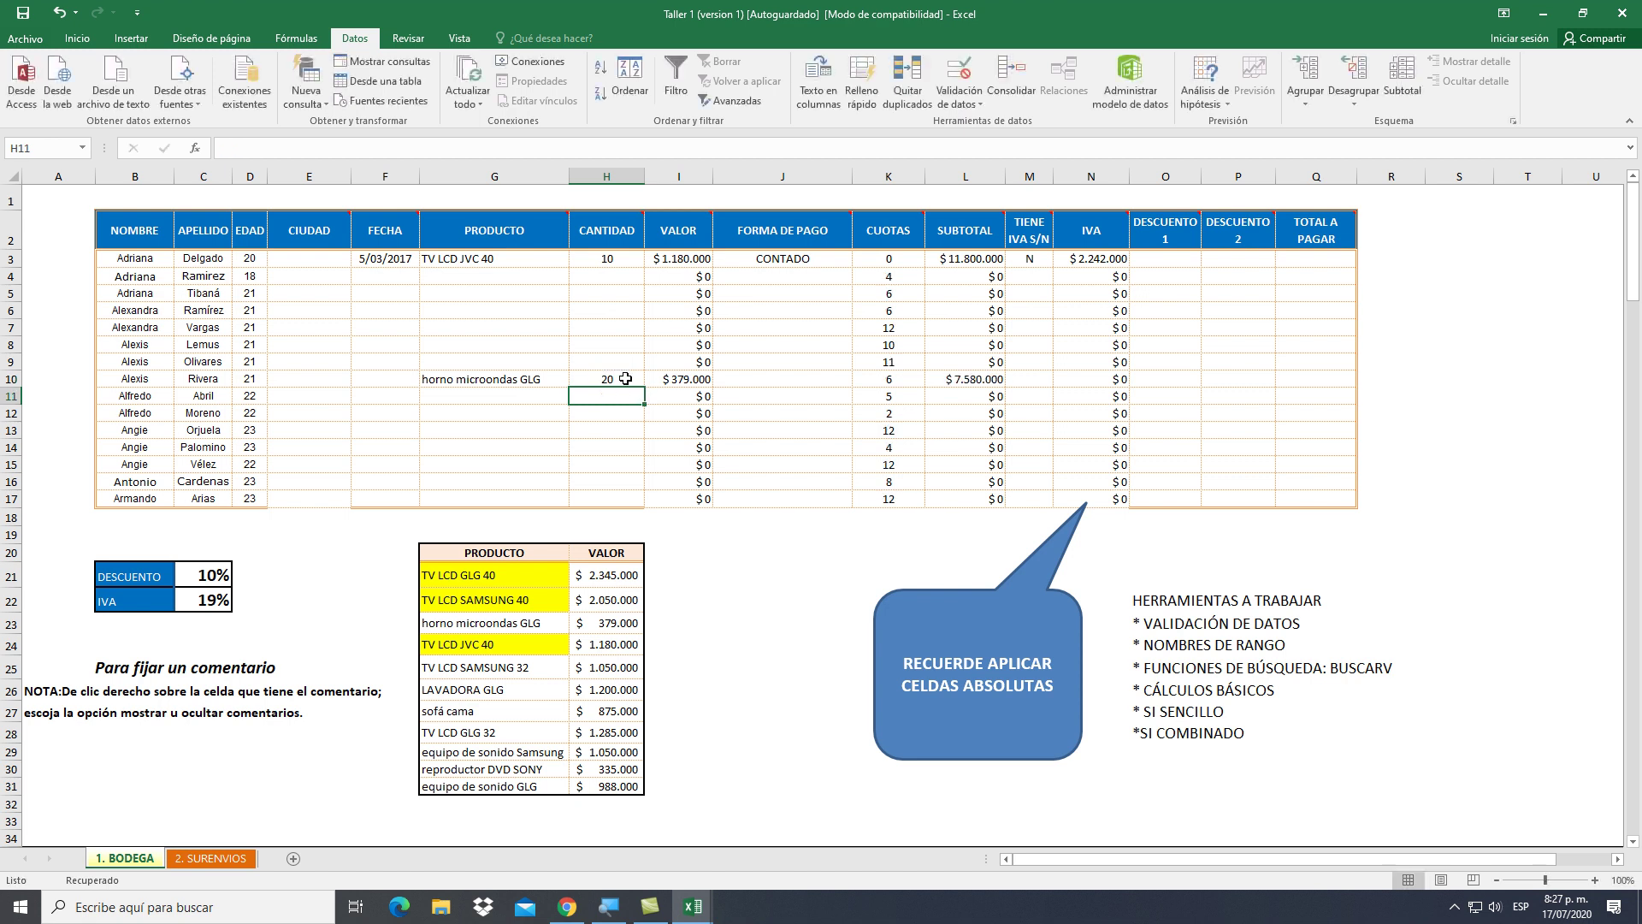
Set the FORMA DE PAGO in J10 to TARJETA DE CREDITO and TIENE IVA S/N in M10 to S
click(859, 379)
click(808, 406)
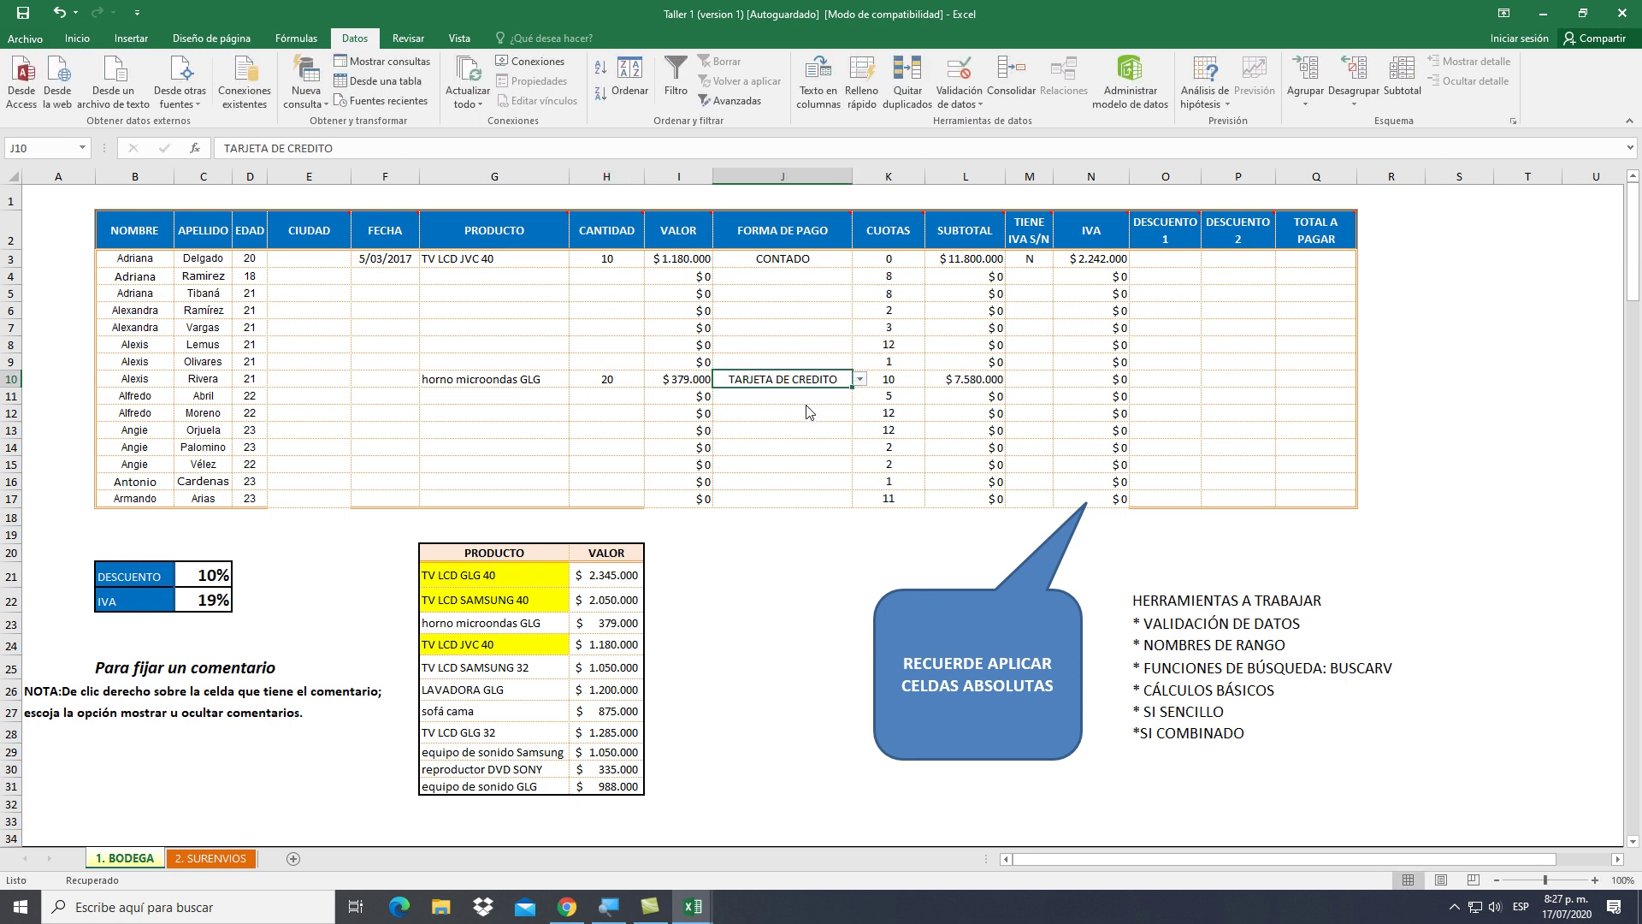
click(1042, 382)
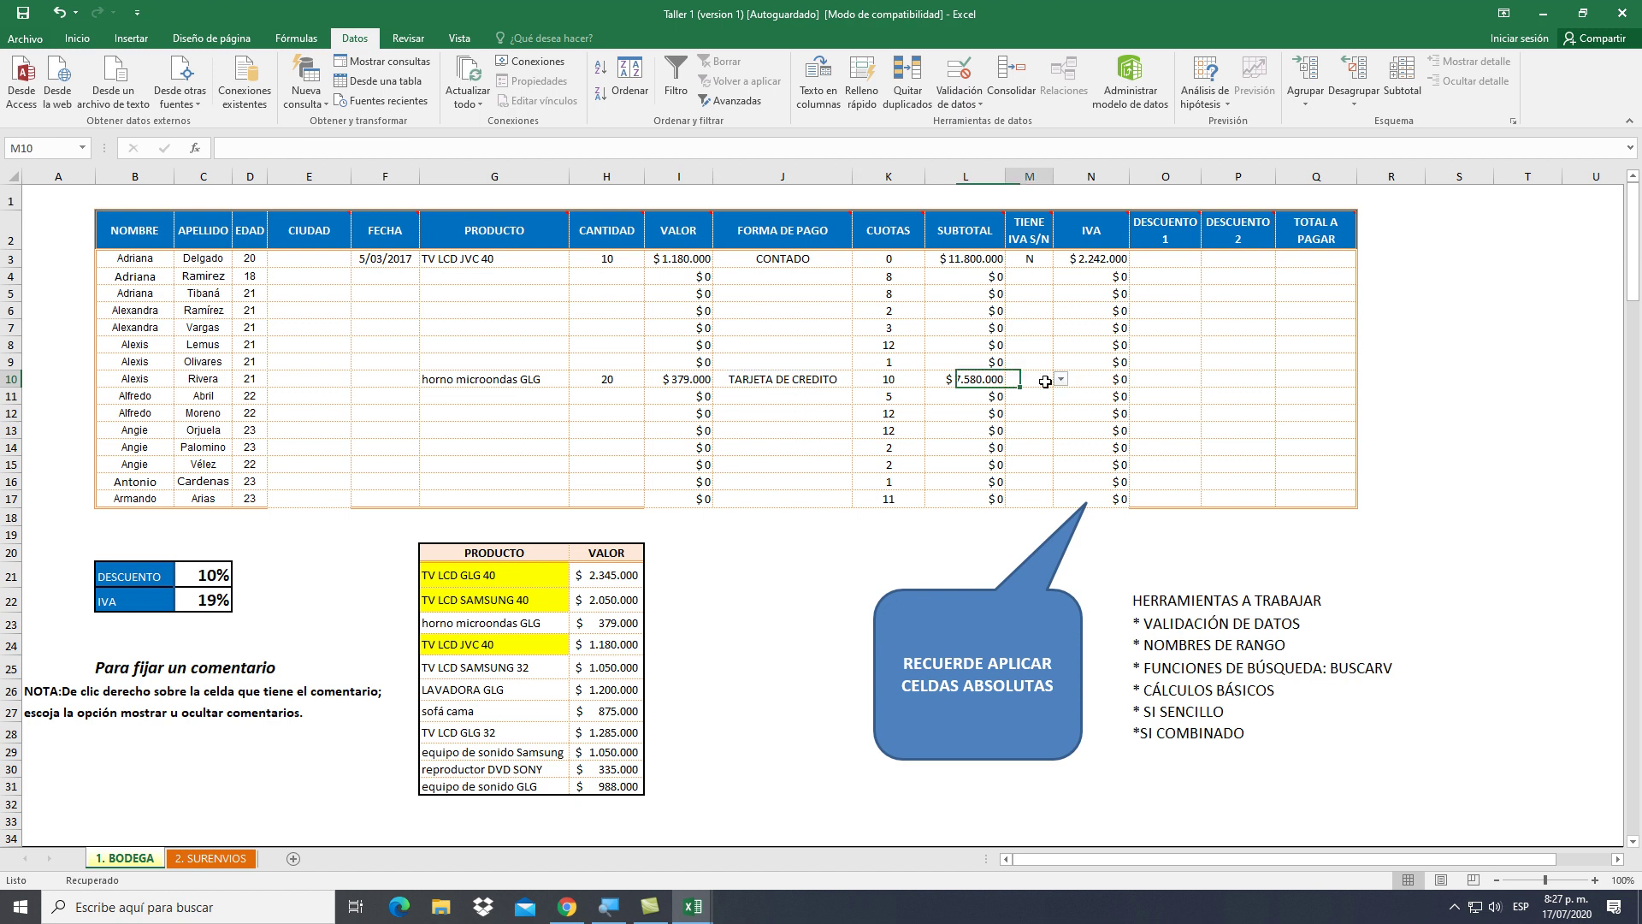
click(1060, 379)
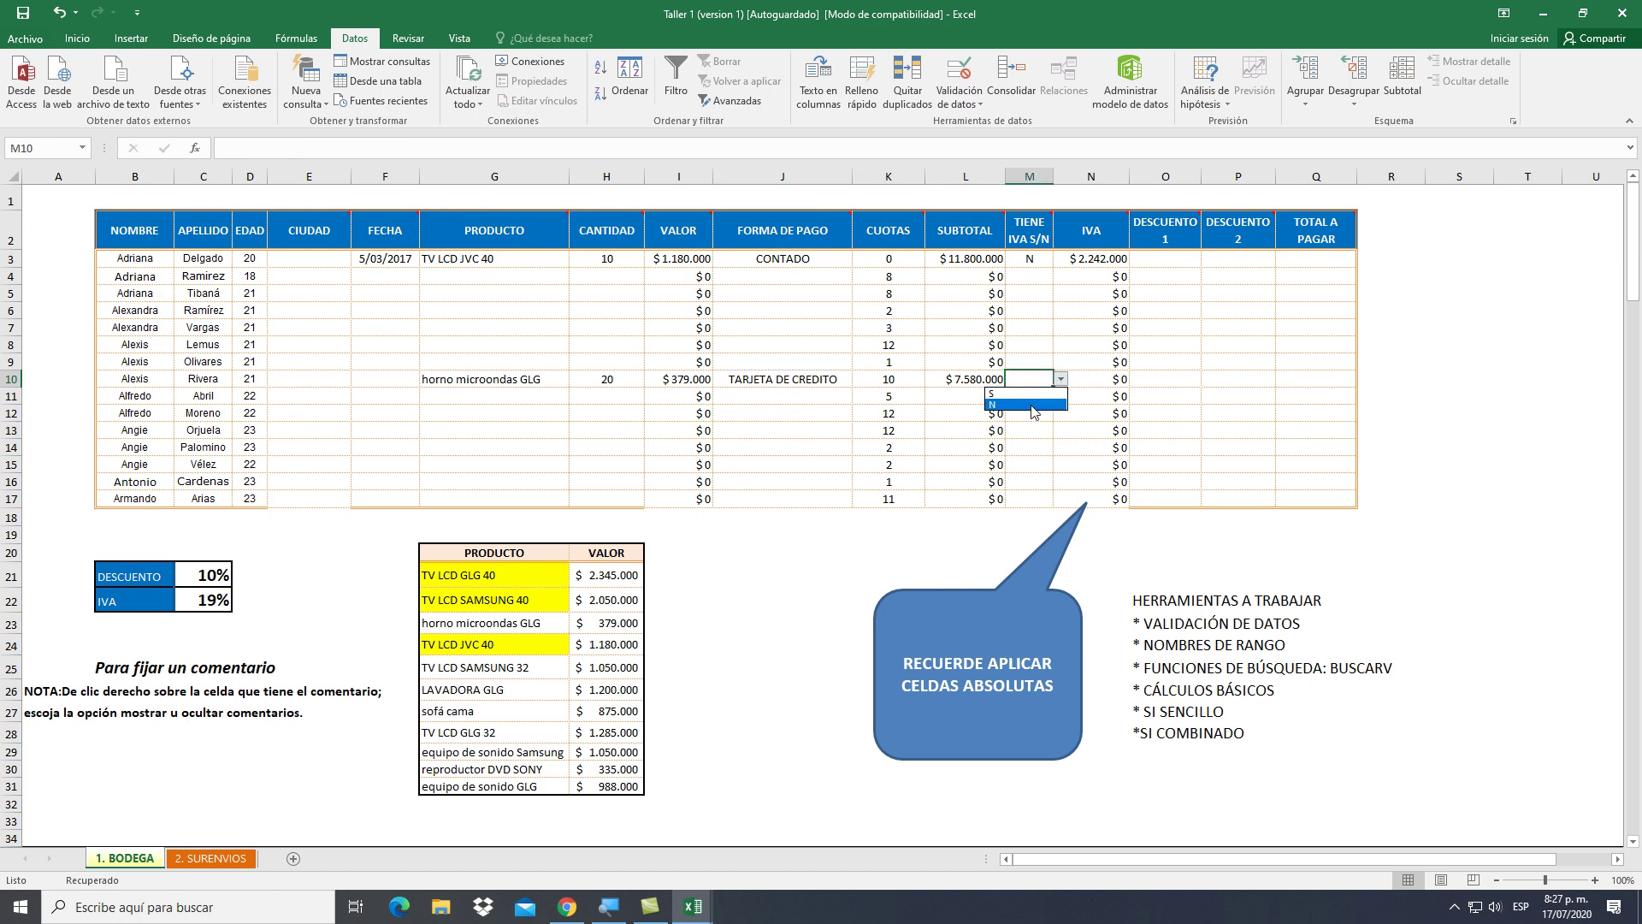
click(1031, 395)
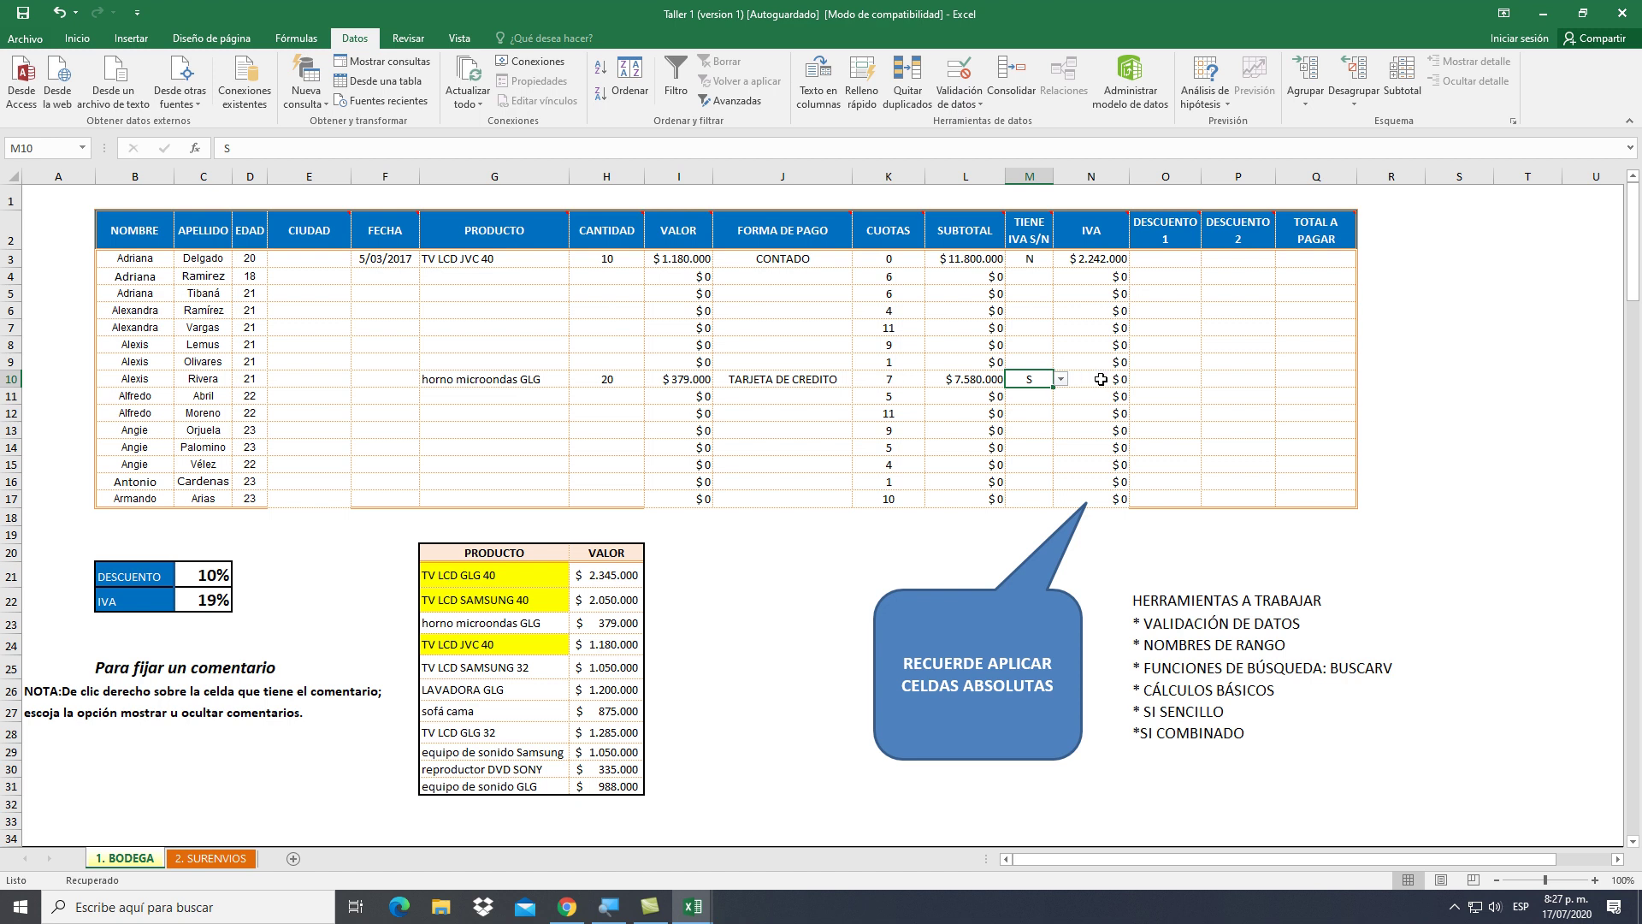
Make the rate reference absolute in N3 so the IVA formula reads =L3*$C$22, and fill it down through N17
click(1101, 379)
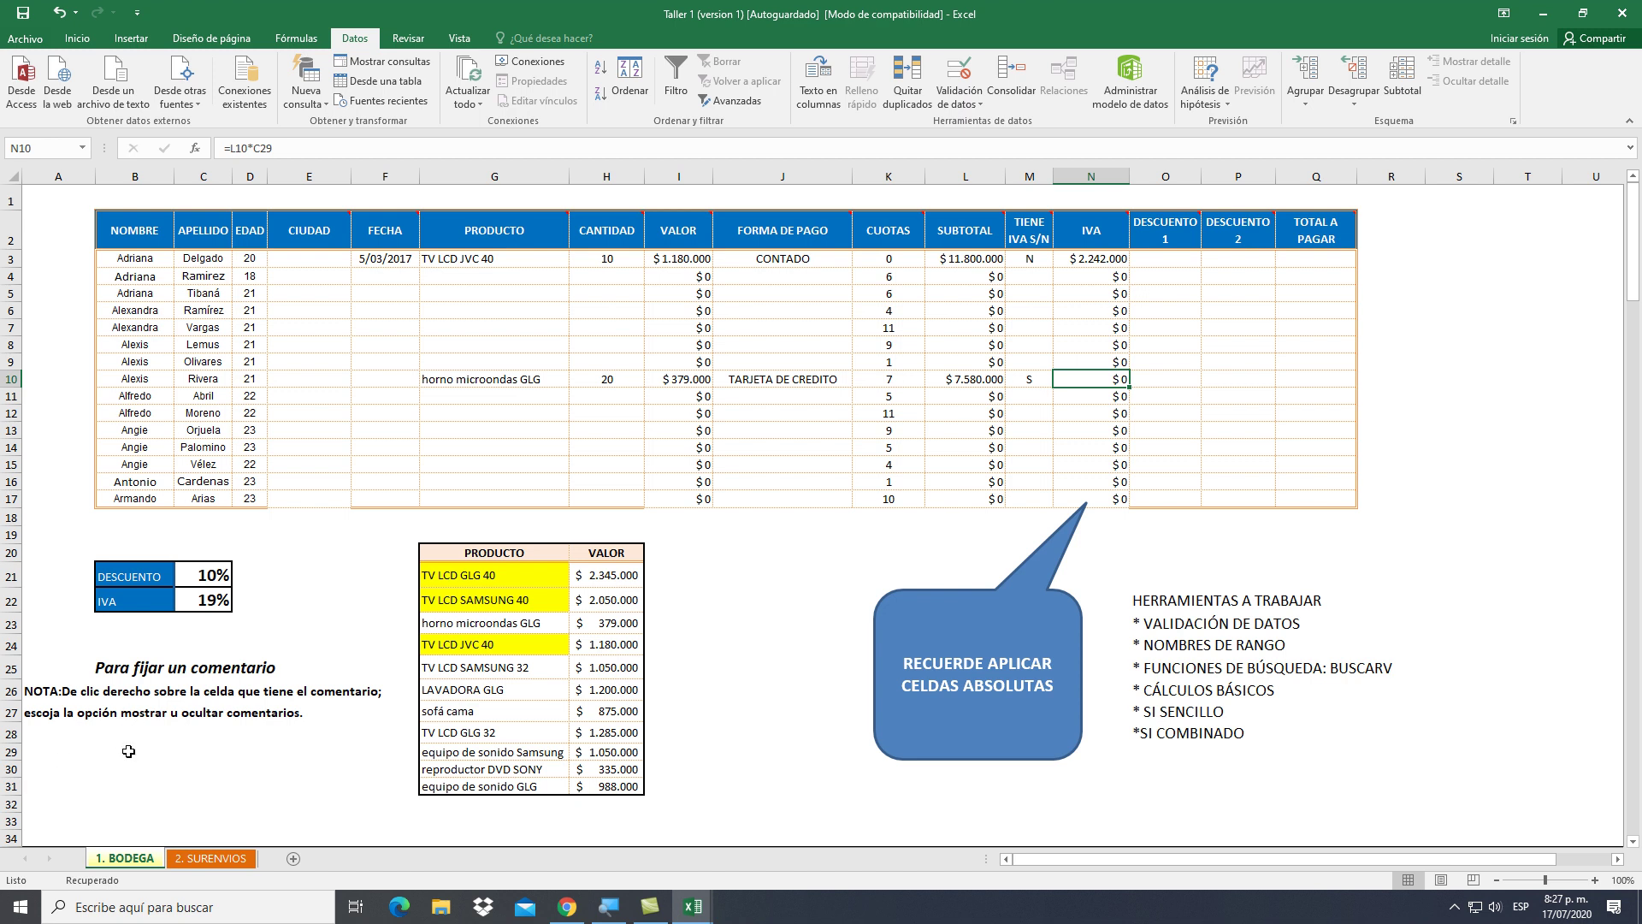
click(189, 746)
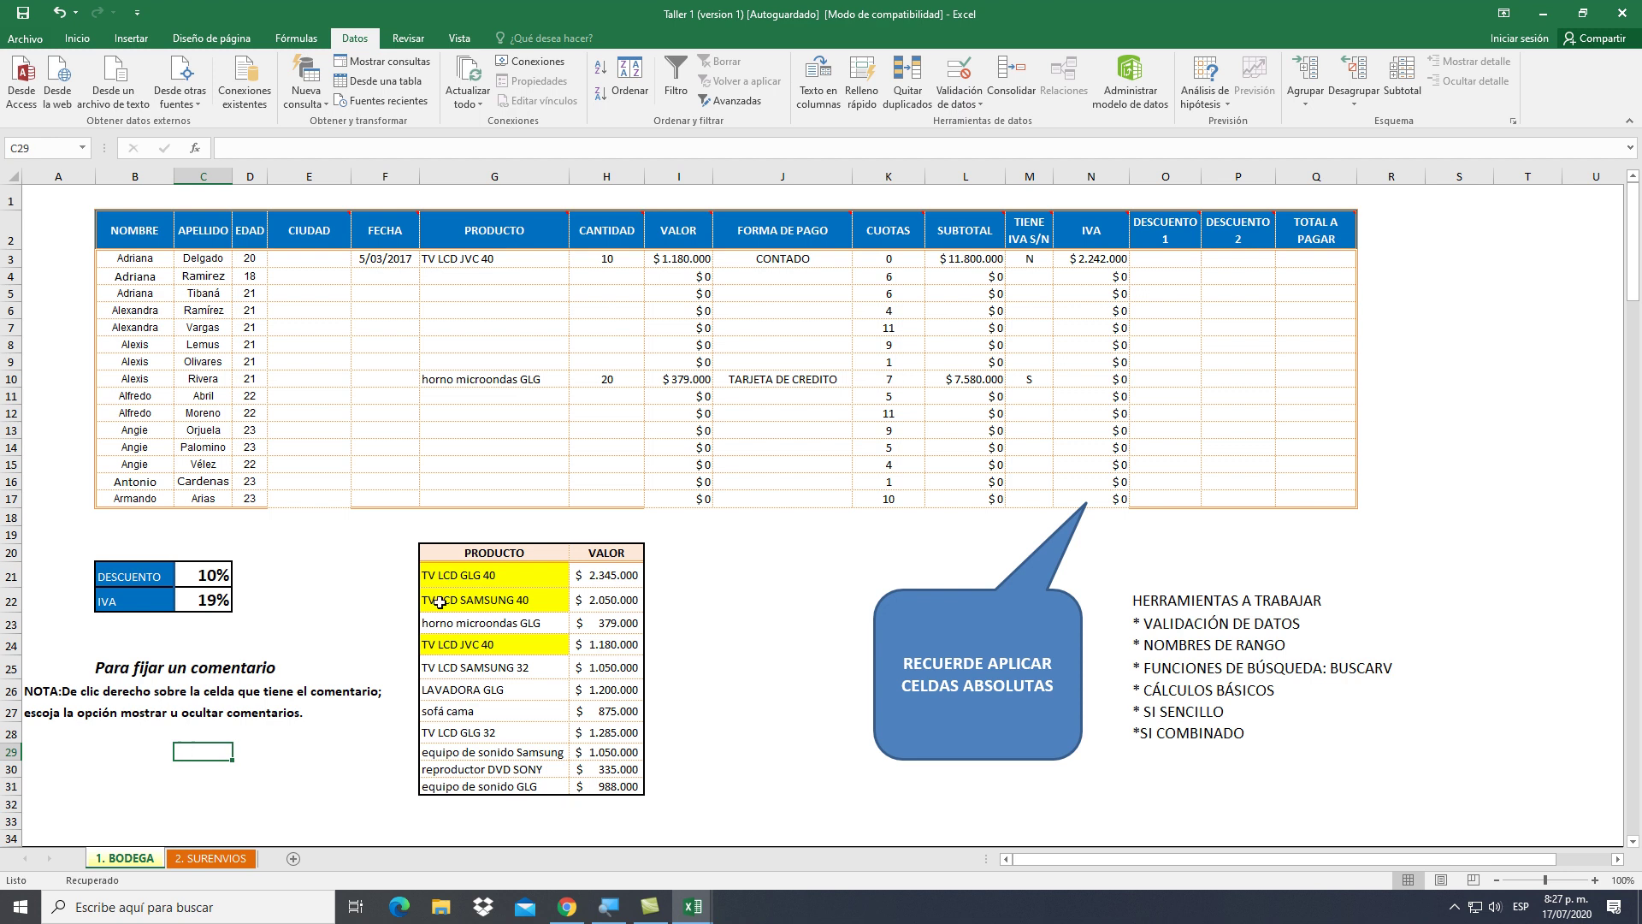
click(1074, 261)
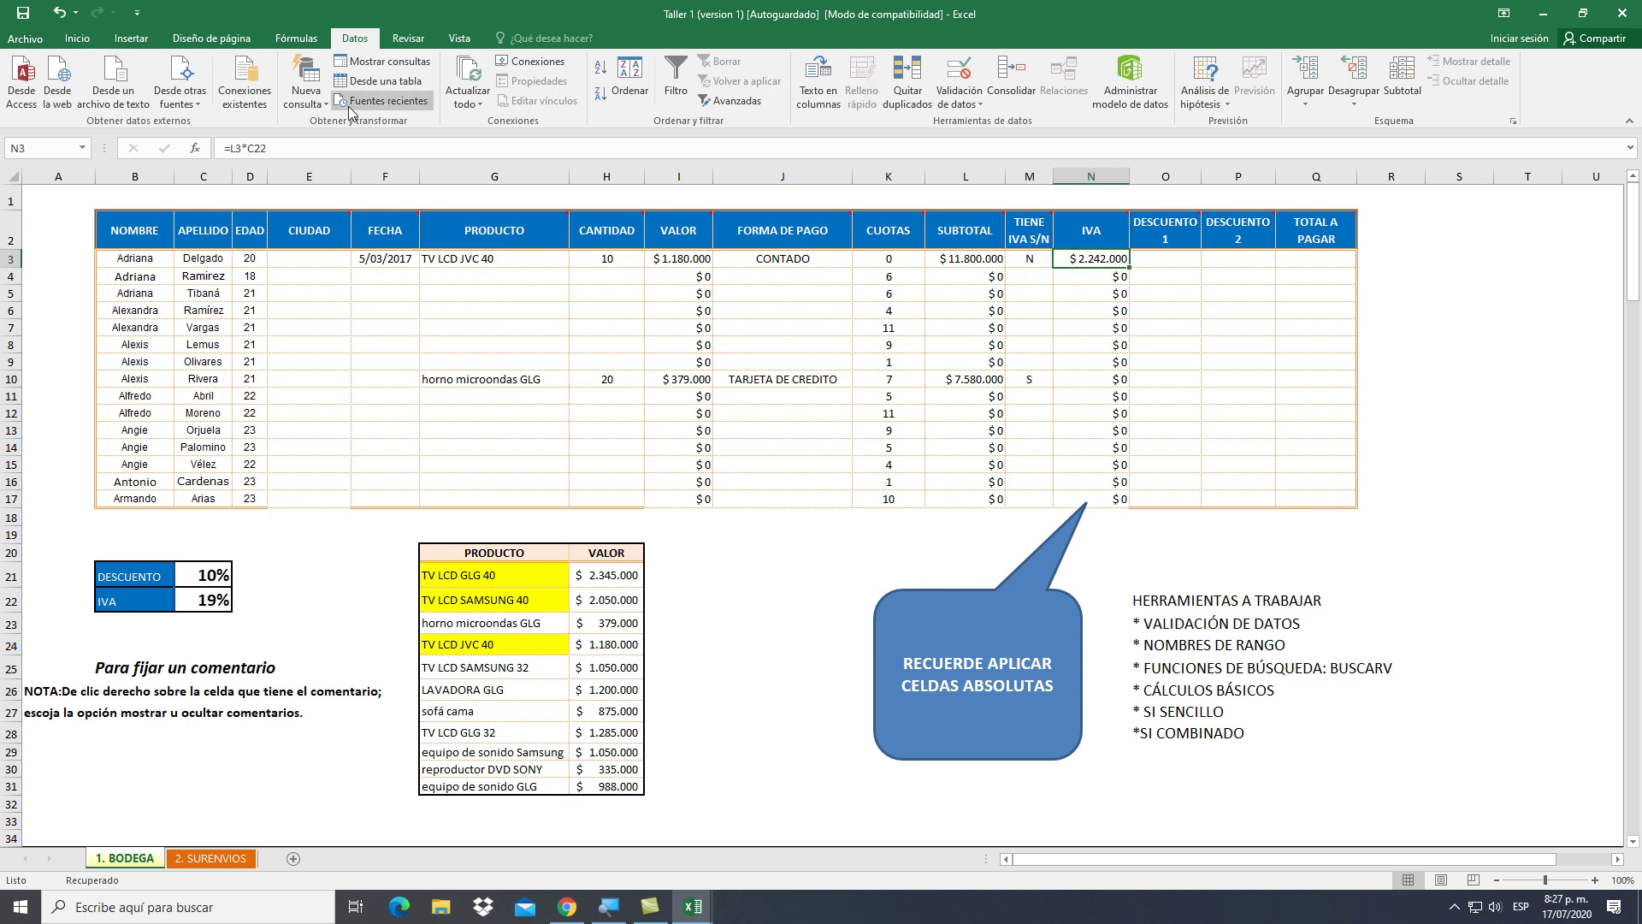
double_click(250, 150)
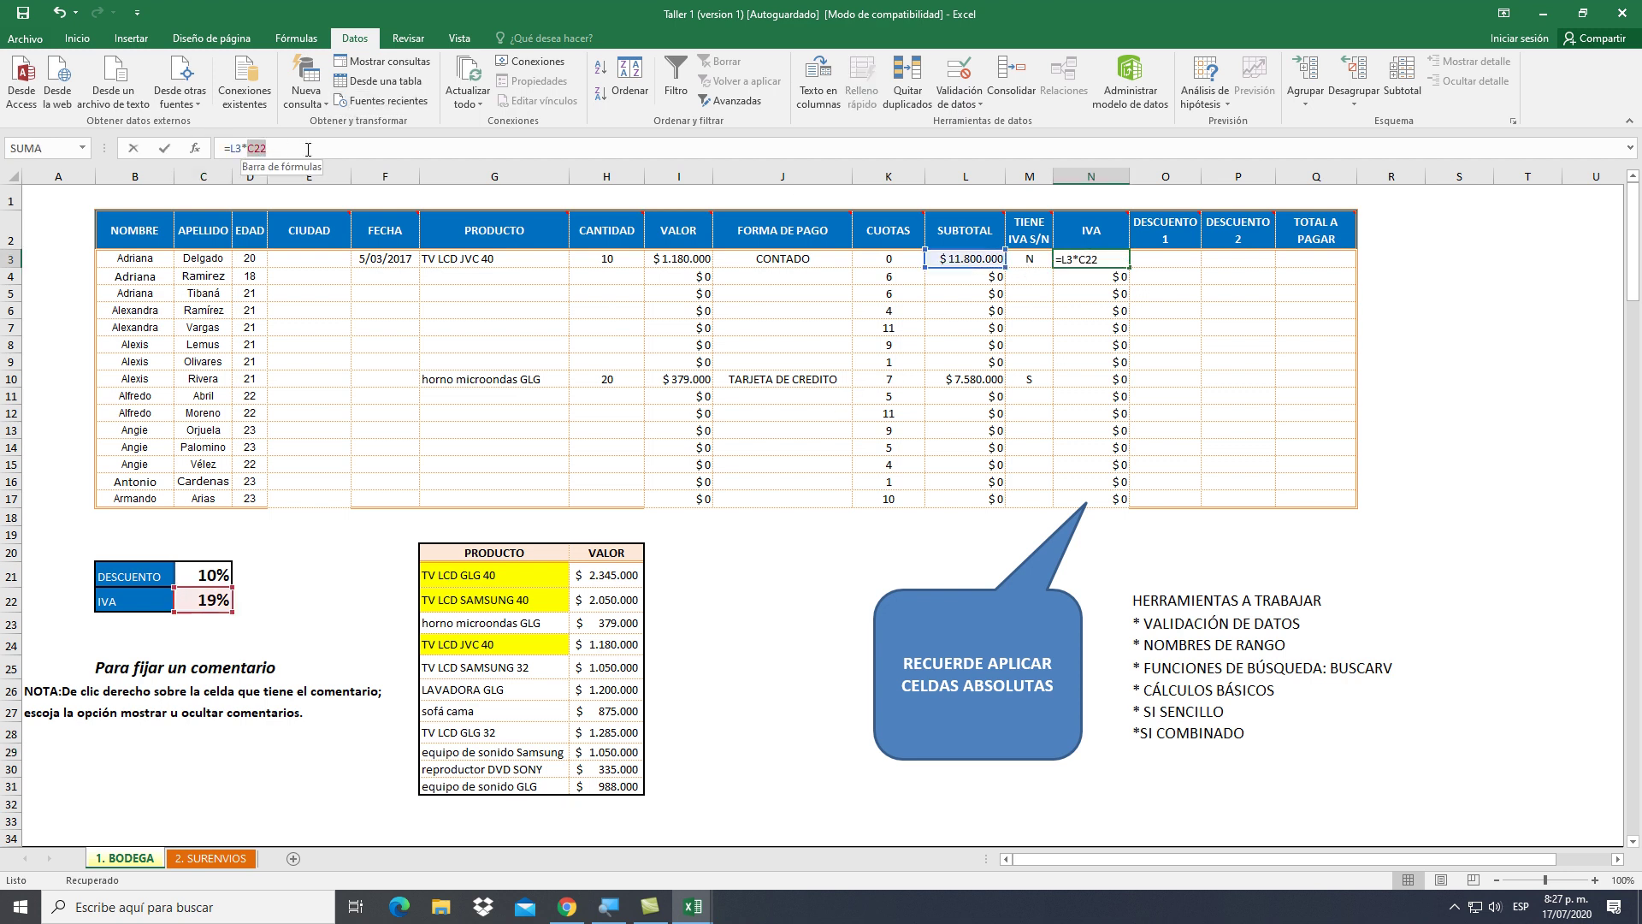
key(F4)
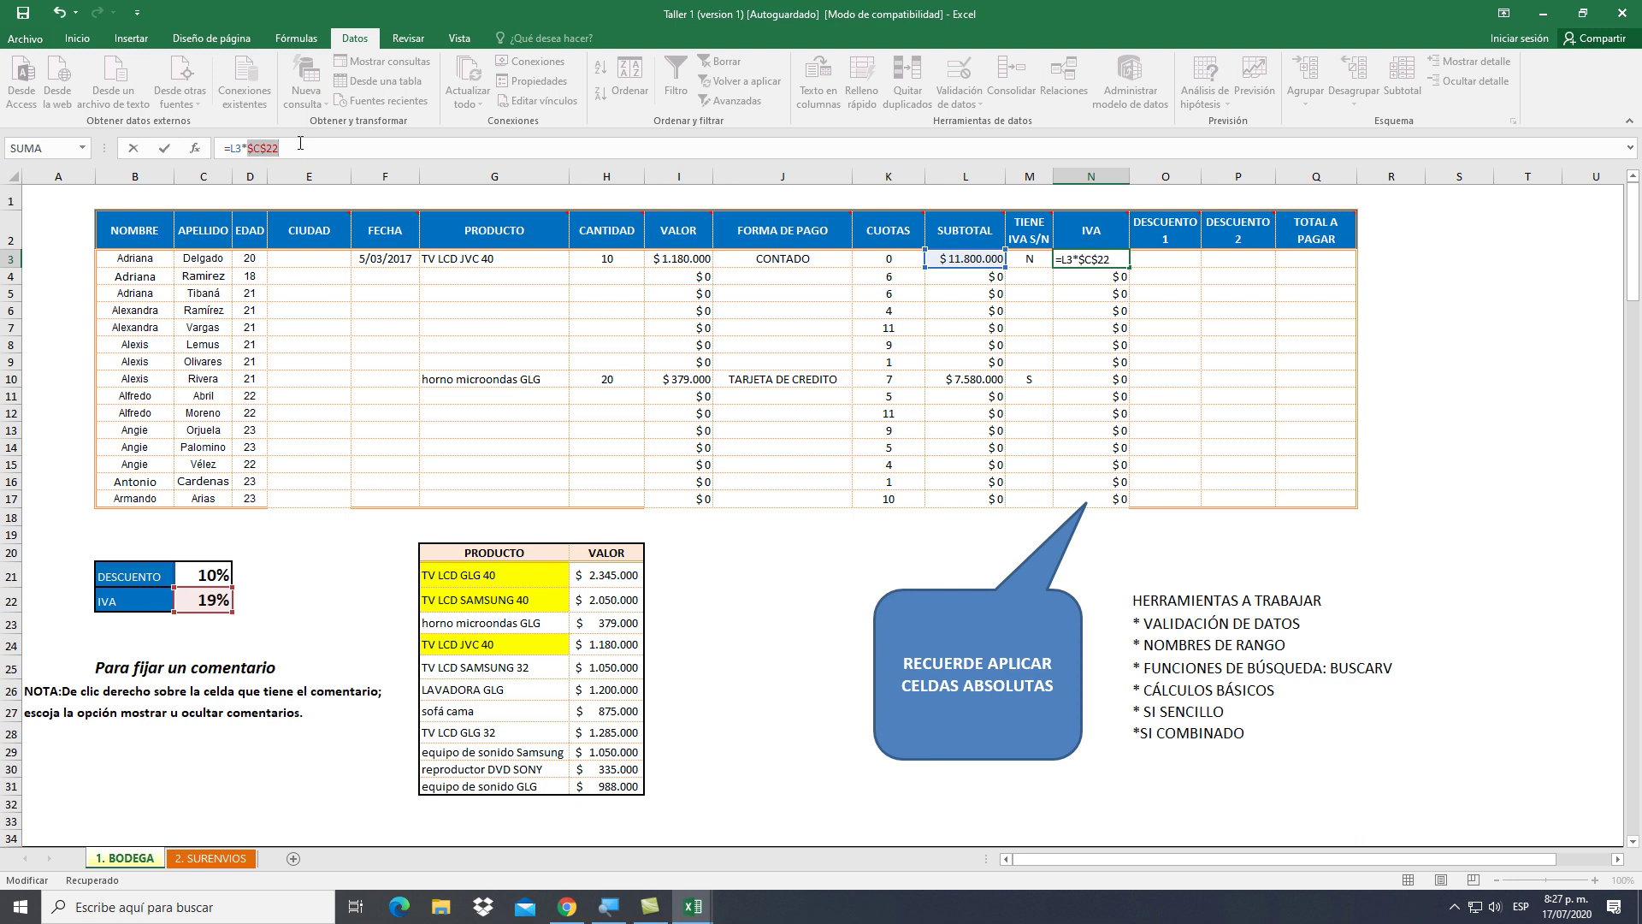
key(Return)
click(1083, 261)
double_click(1128, 268)
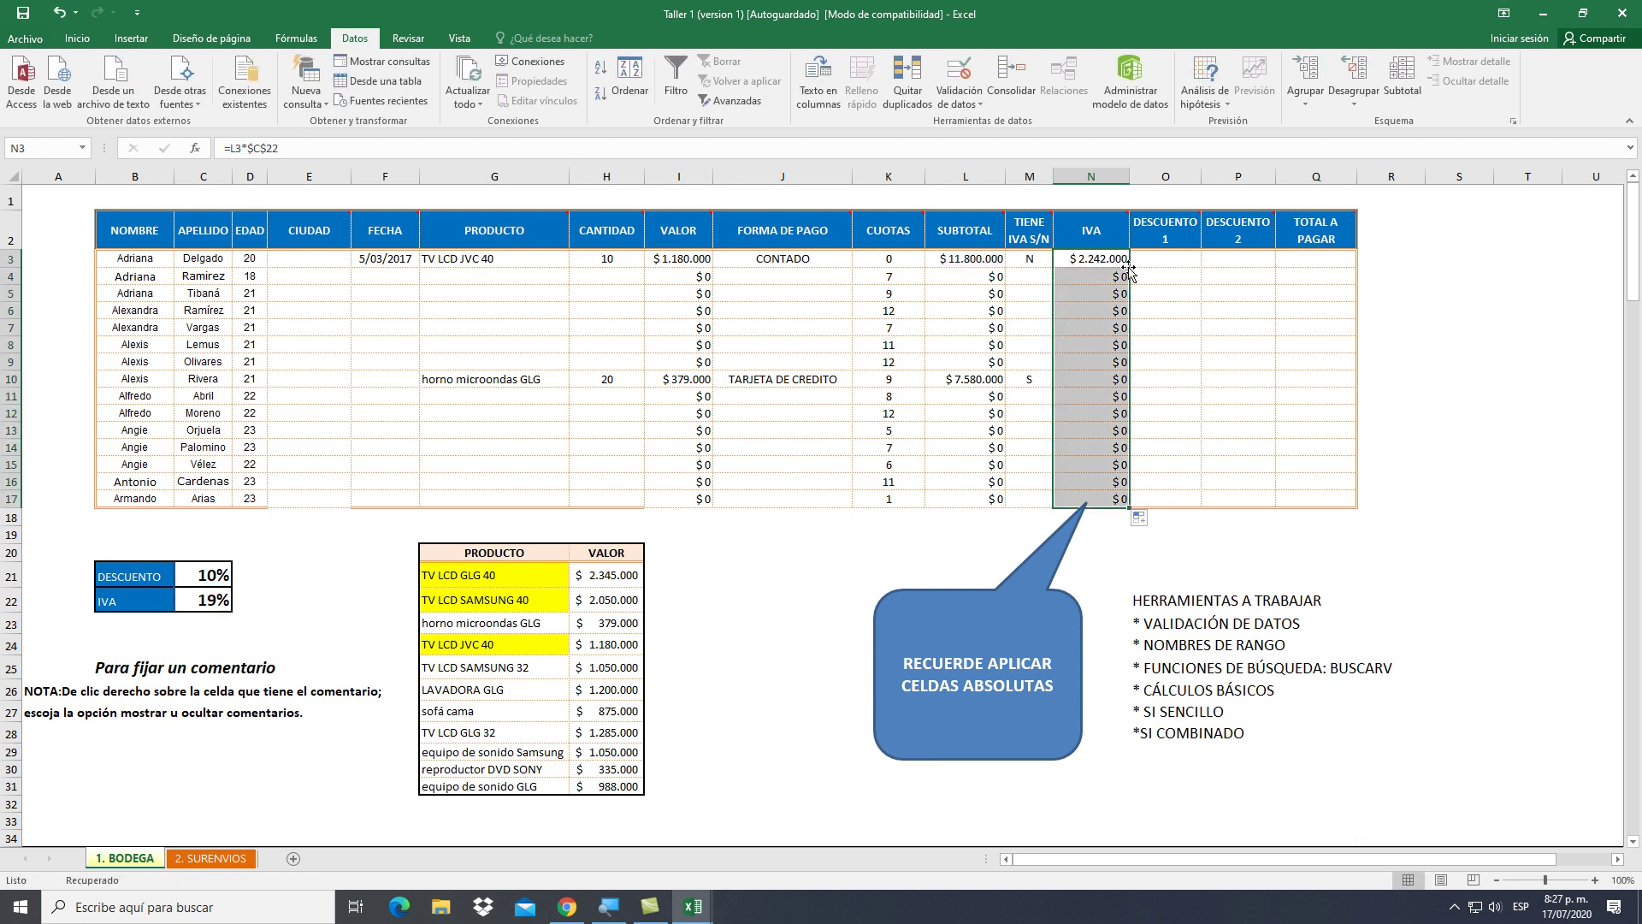
click(1078, 382)
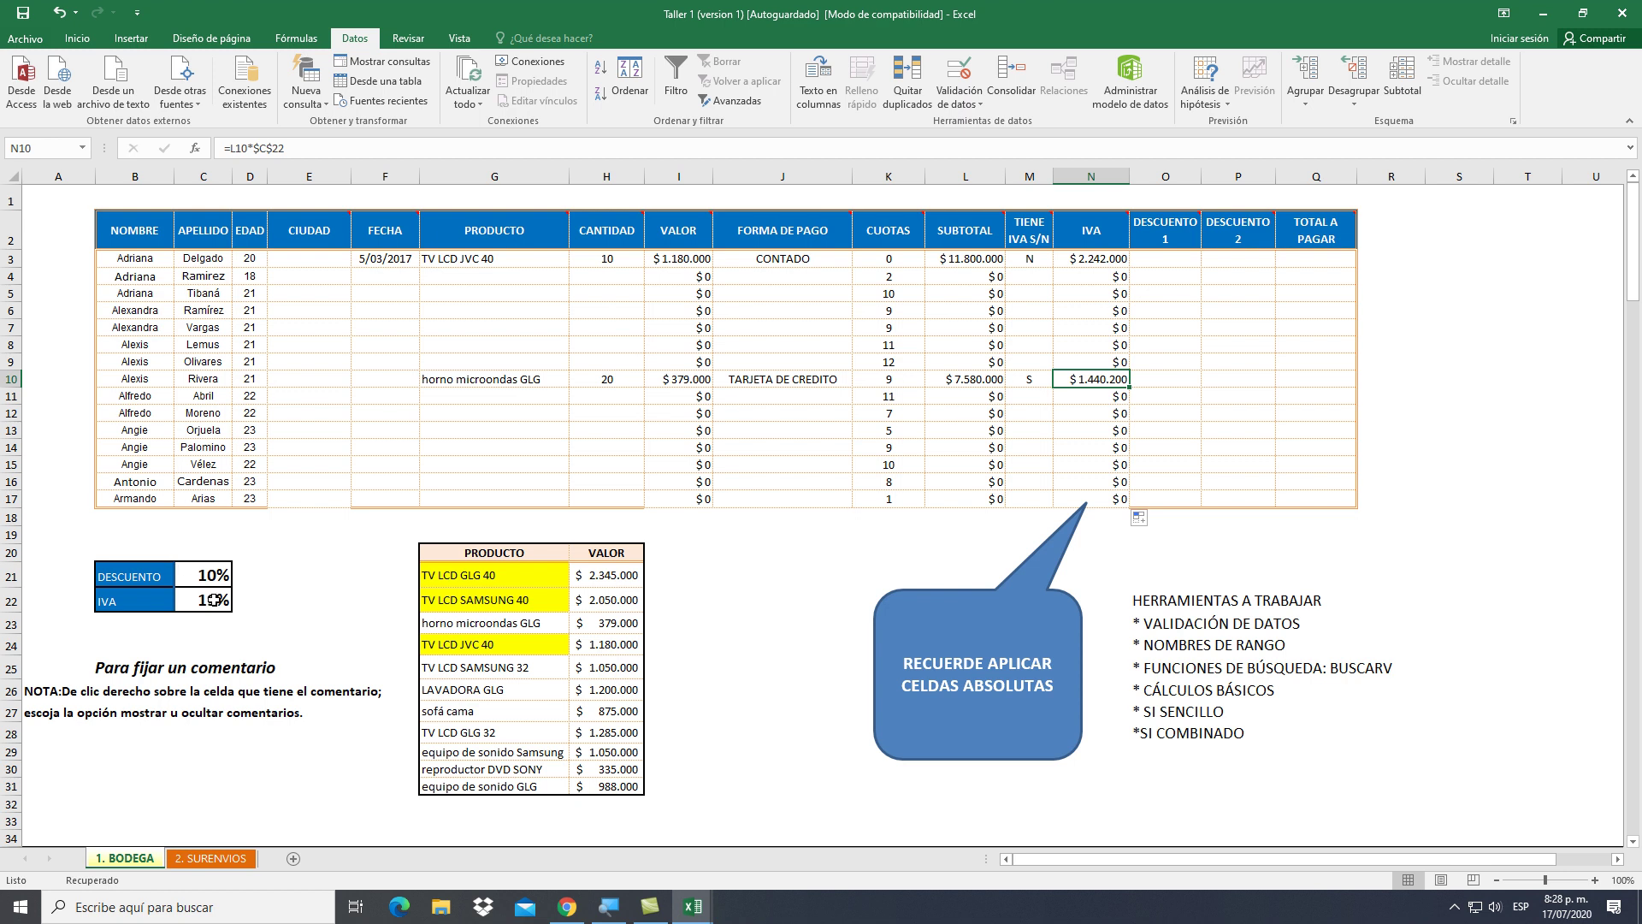
Clear the PRODUCTO in G10 and the CANTIDAD in H10
click(501, 383)
key(Delete)
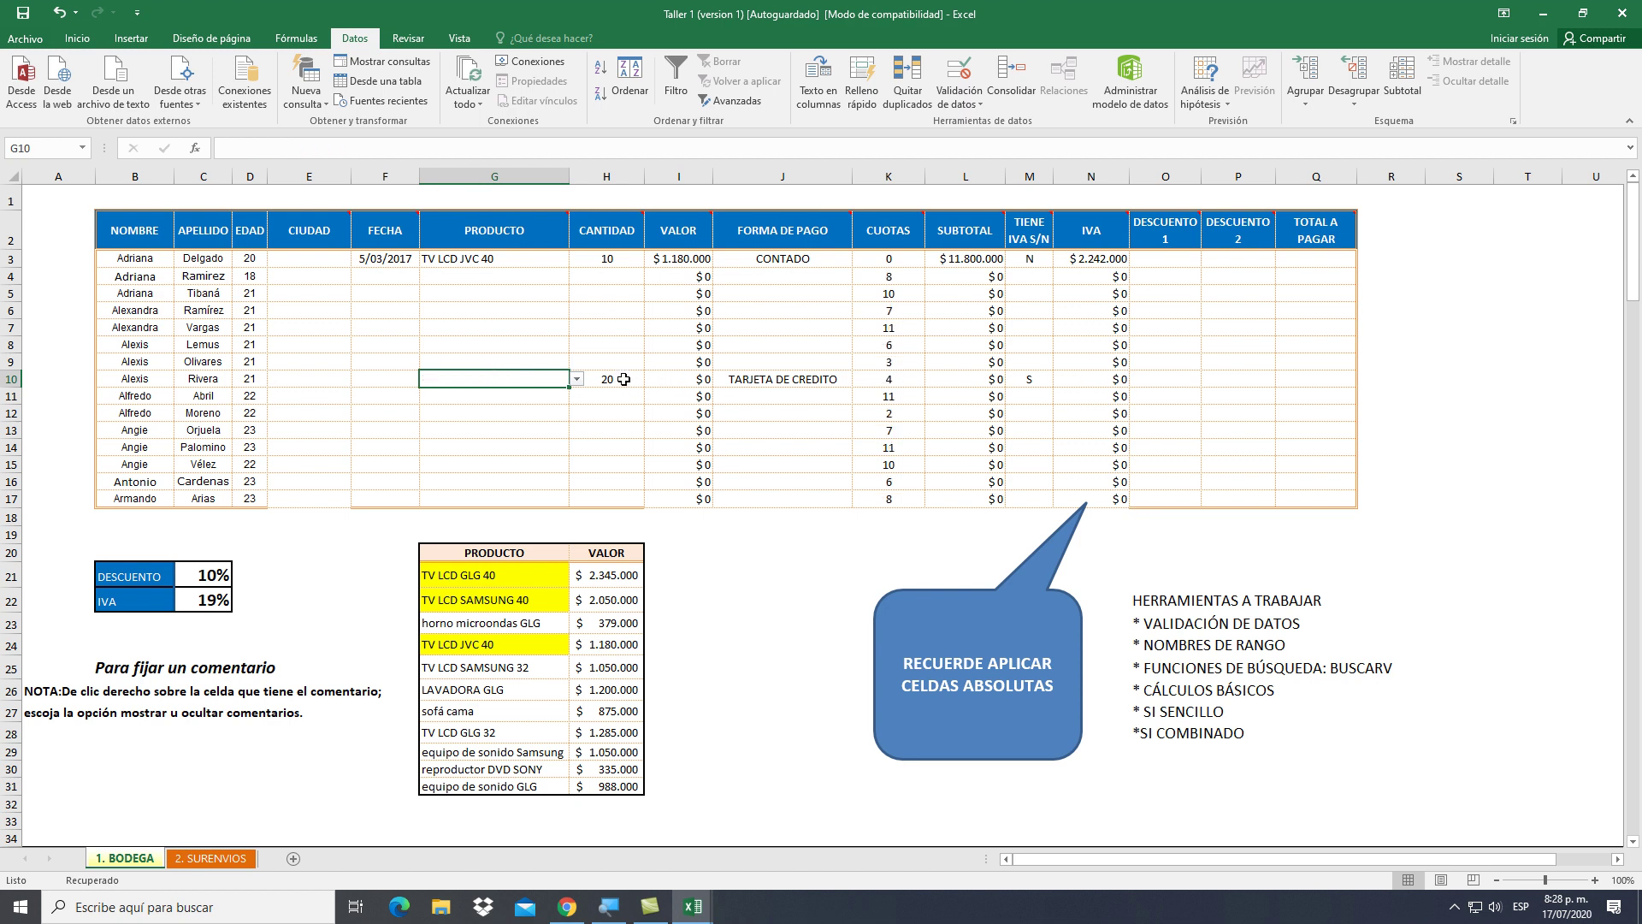
click(623, 378)
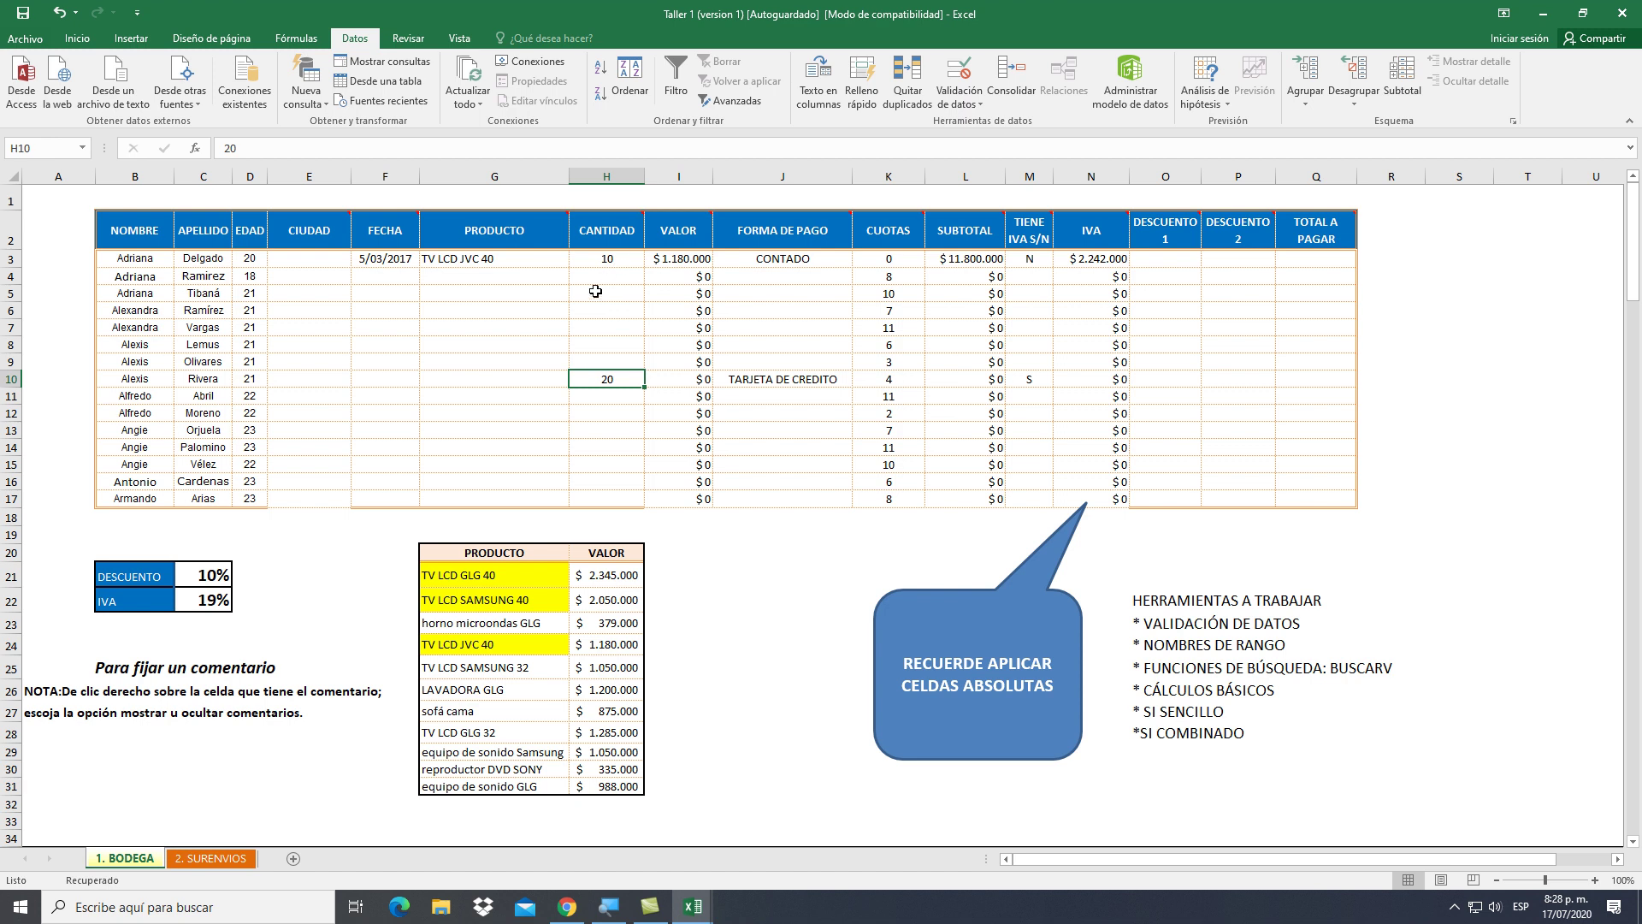
key(Delete)
Begin the DESCUENTO 1 formula in O3 as a SI function with the condition J3="CONTADO"
mouse_move(1170, 236)
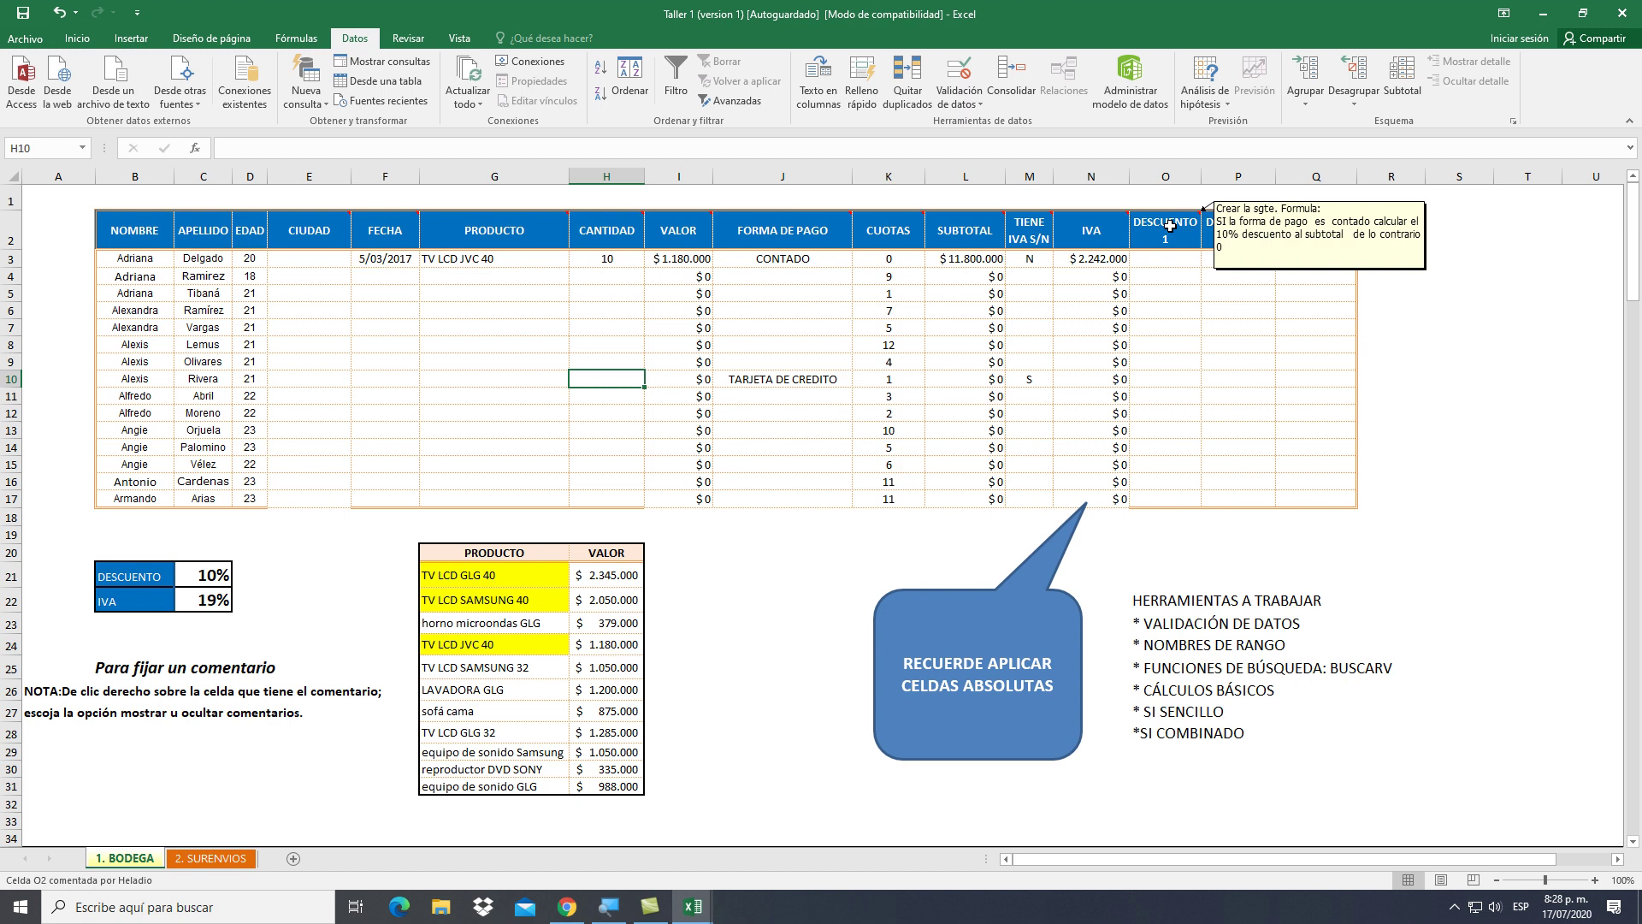
click(1174, 265)
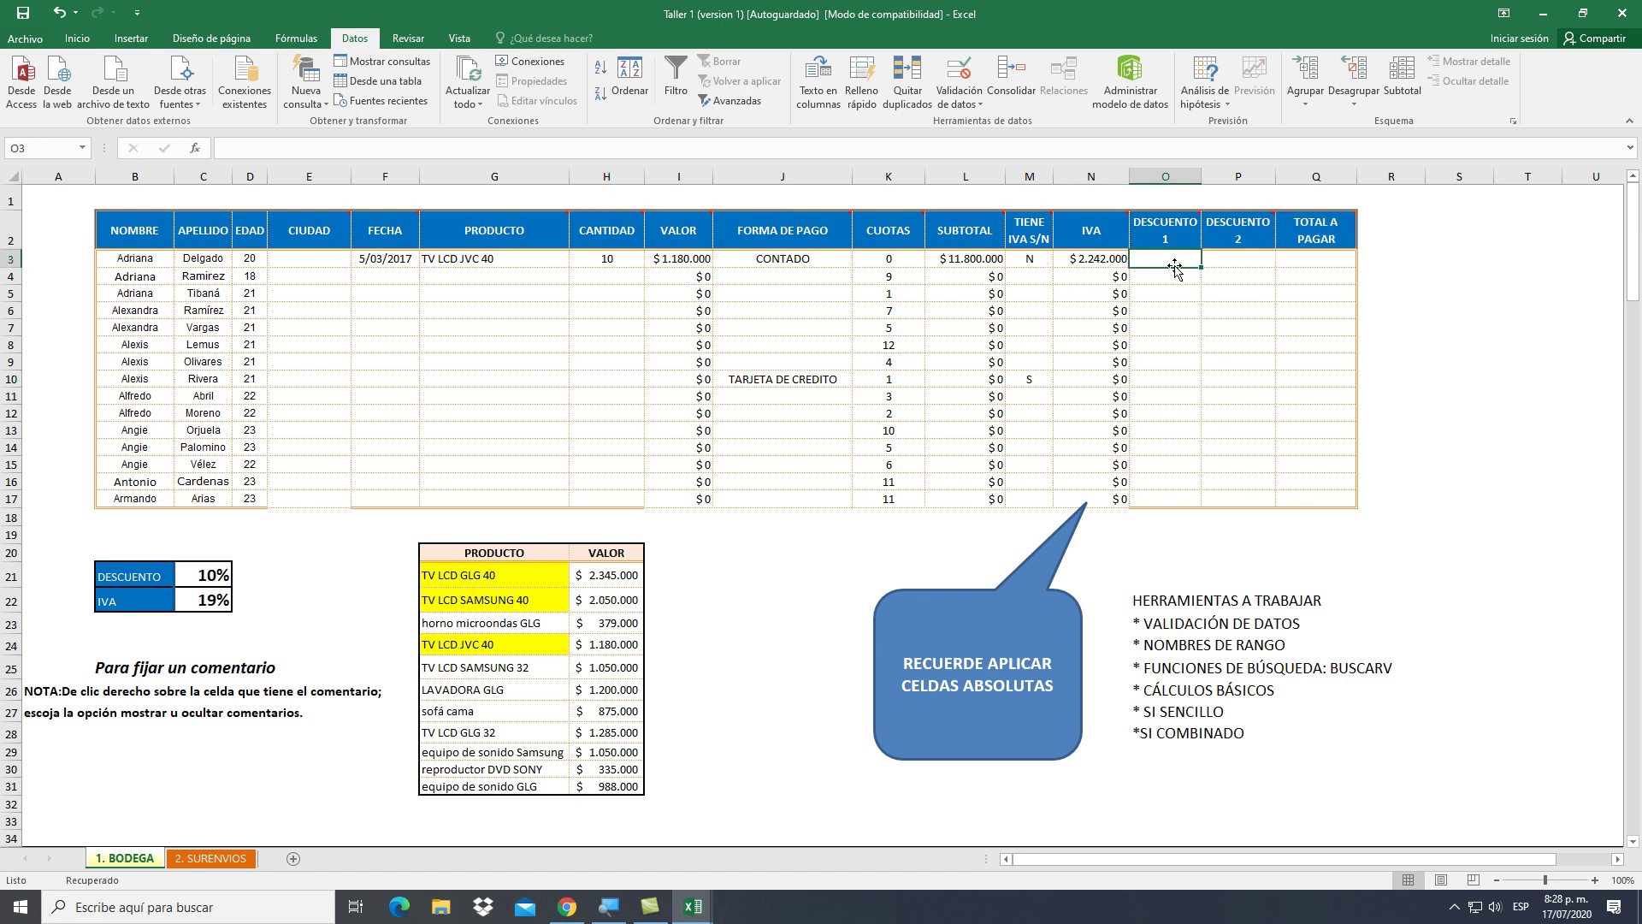
text(=SI()
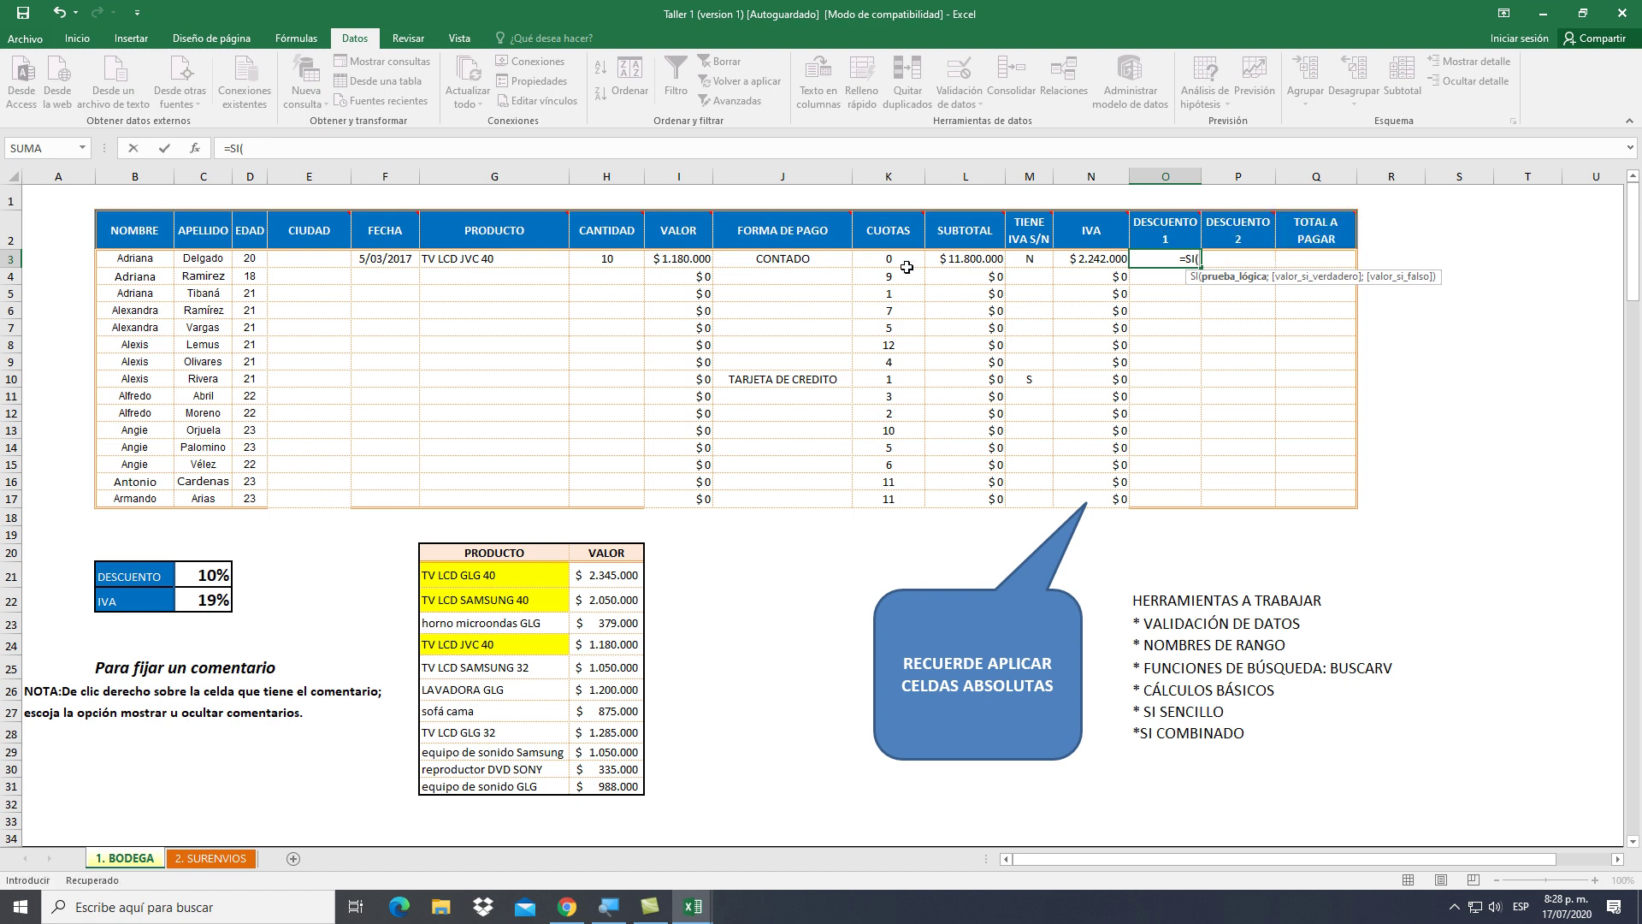
click(840, 266)
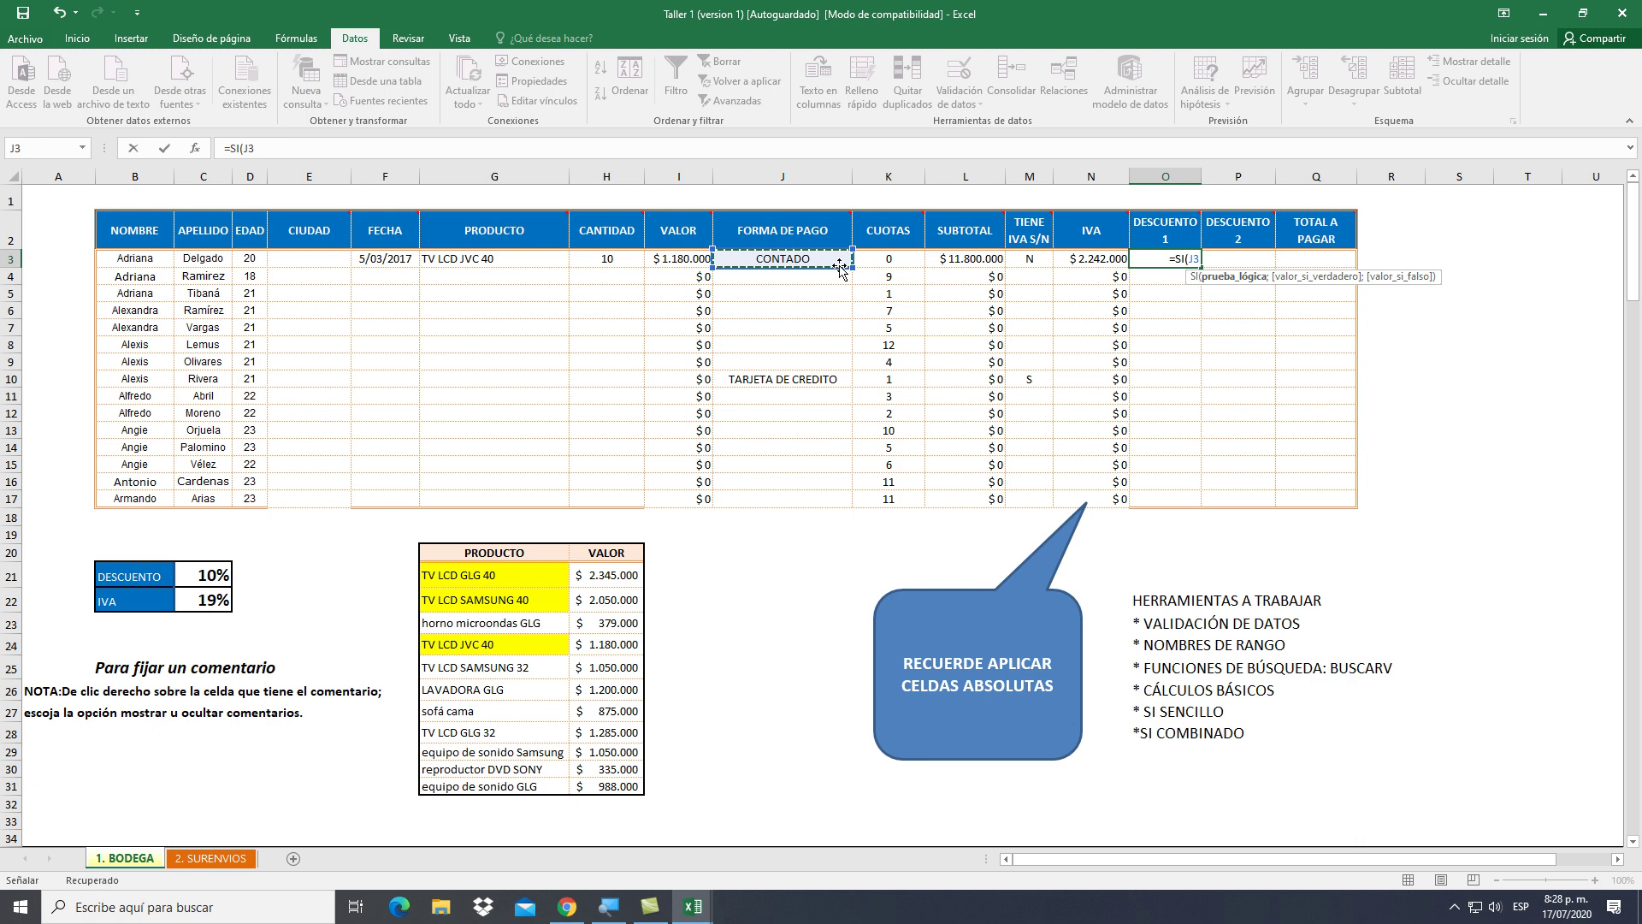
text(=")
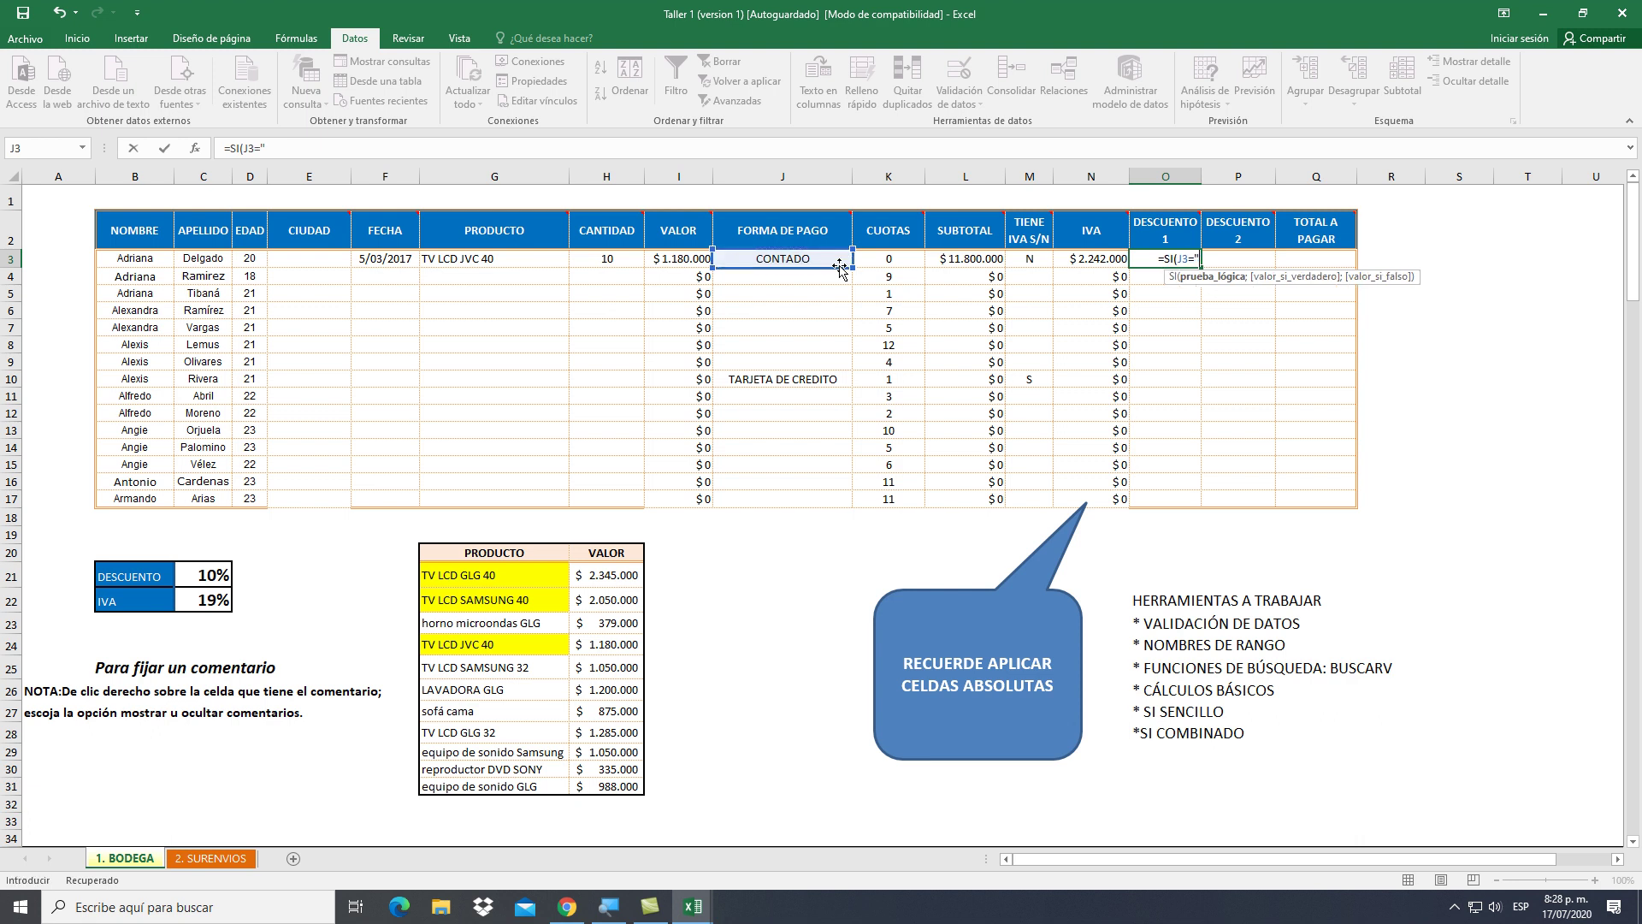
text(conta)
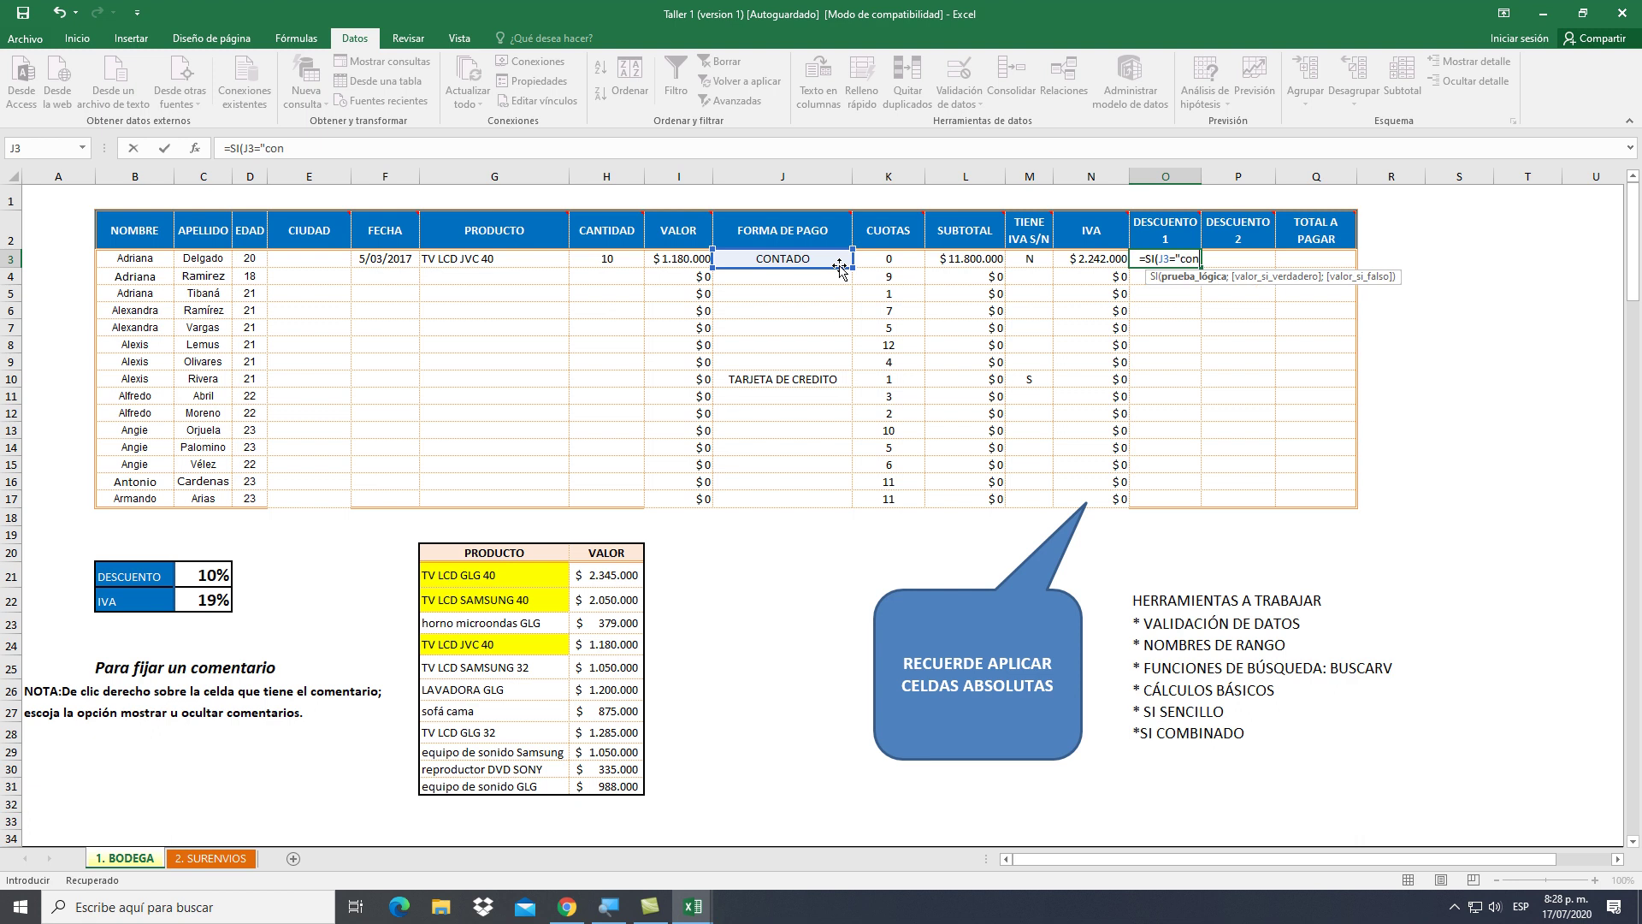
key(BackSpace)
key(BackSpace)
key(BackSpace)
key(BackSpace)
key(BackSpace)
text(CONTADO")
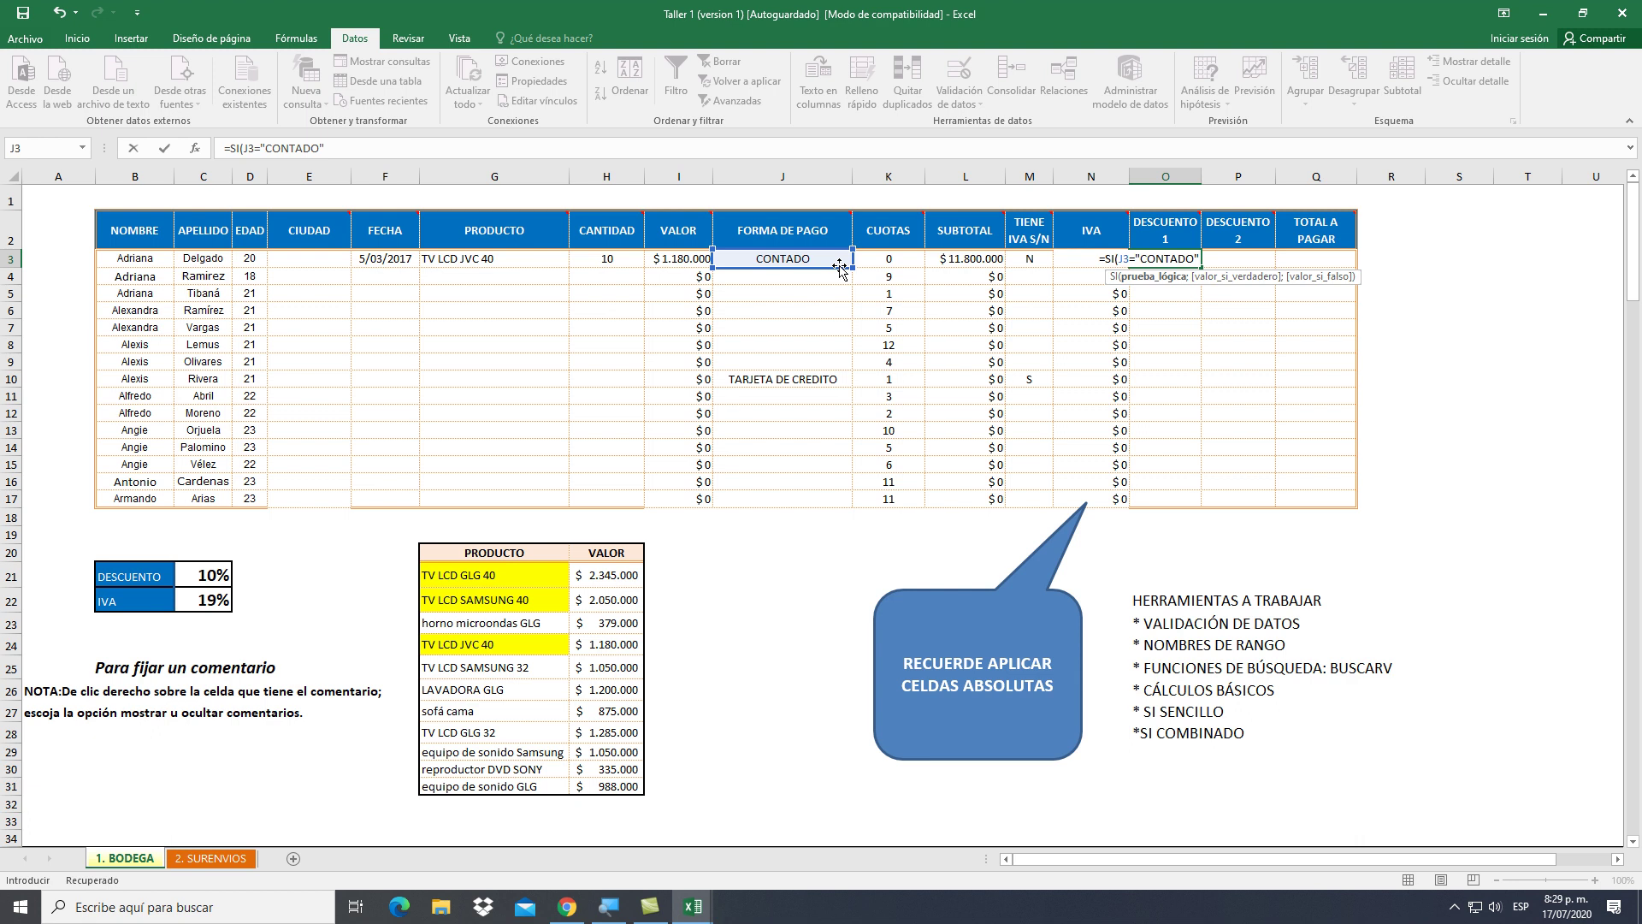
Complete the O3 formula with L3*10% if true and 0 if false, and fill it down through O17
text(;)
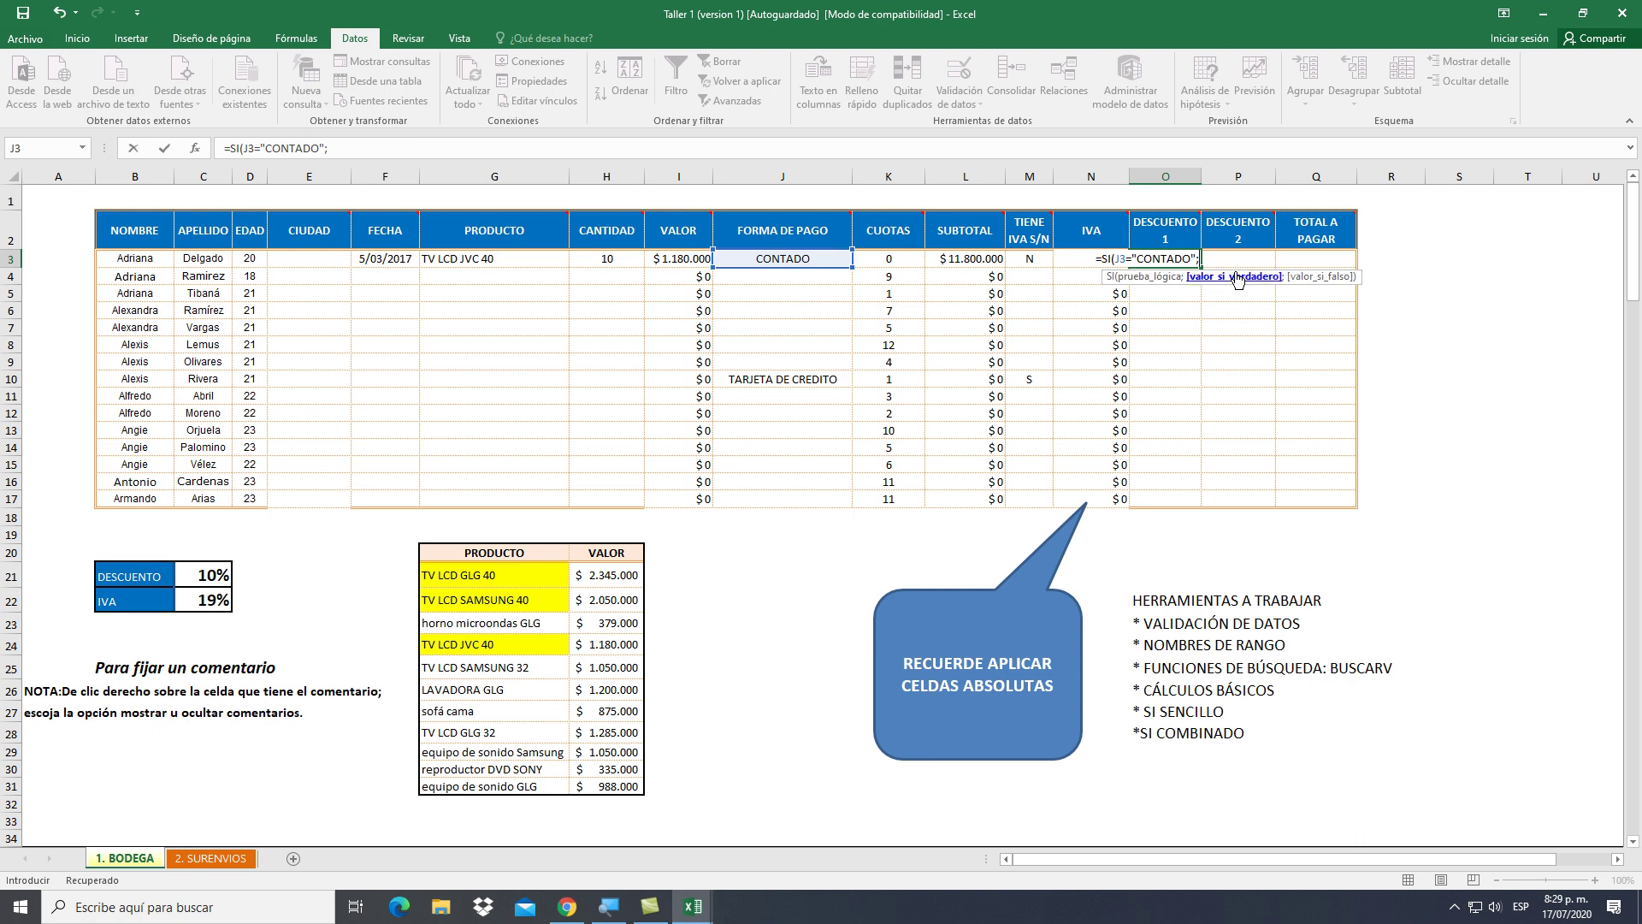
click(969, 260)
text(*)
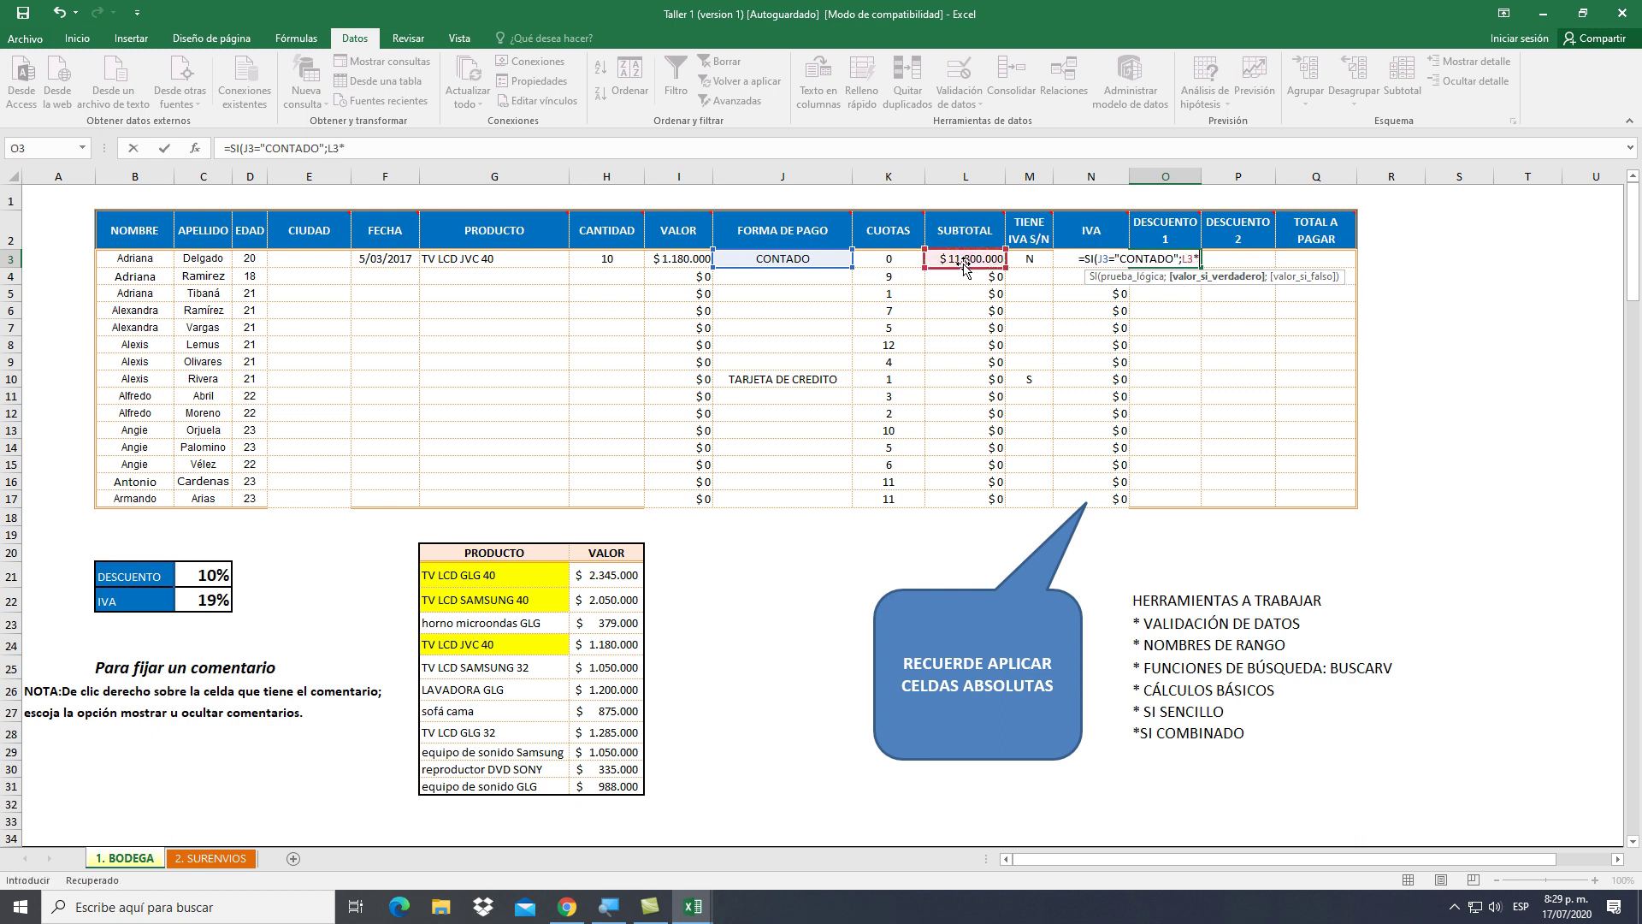
text(10)
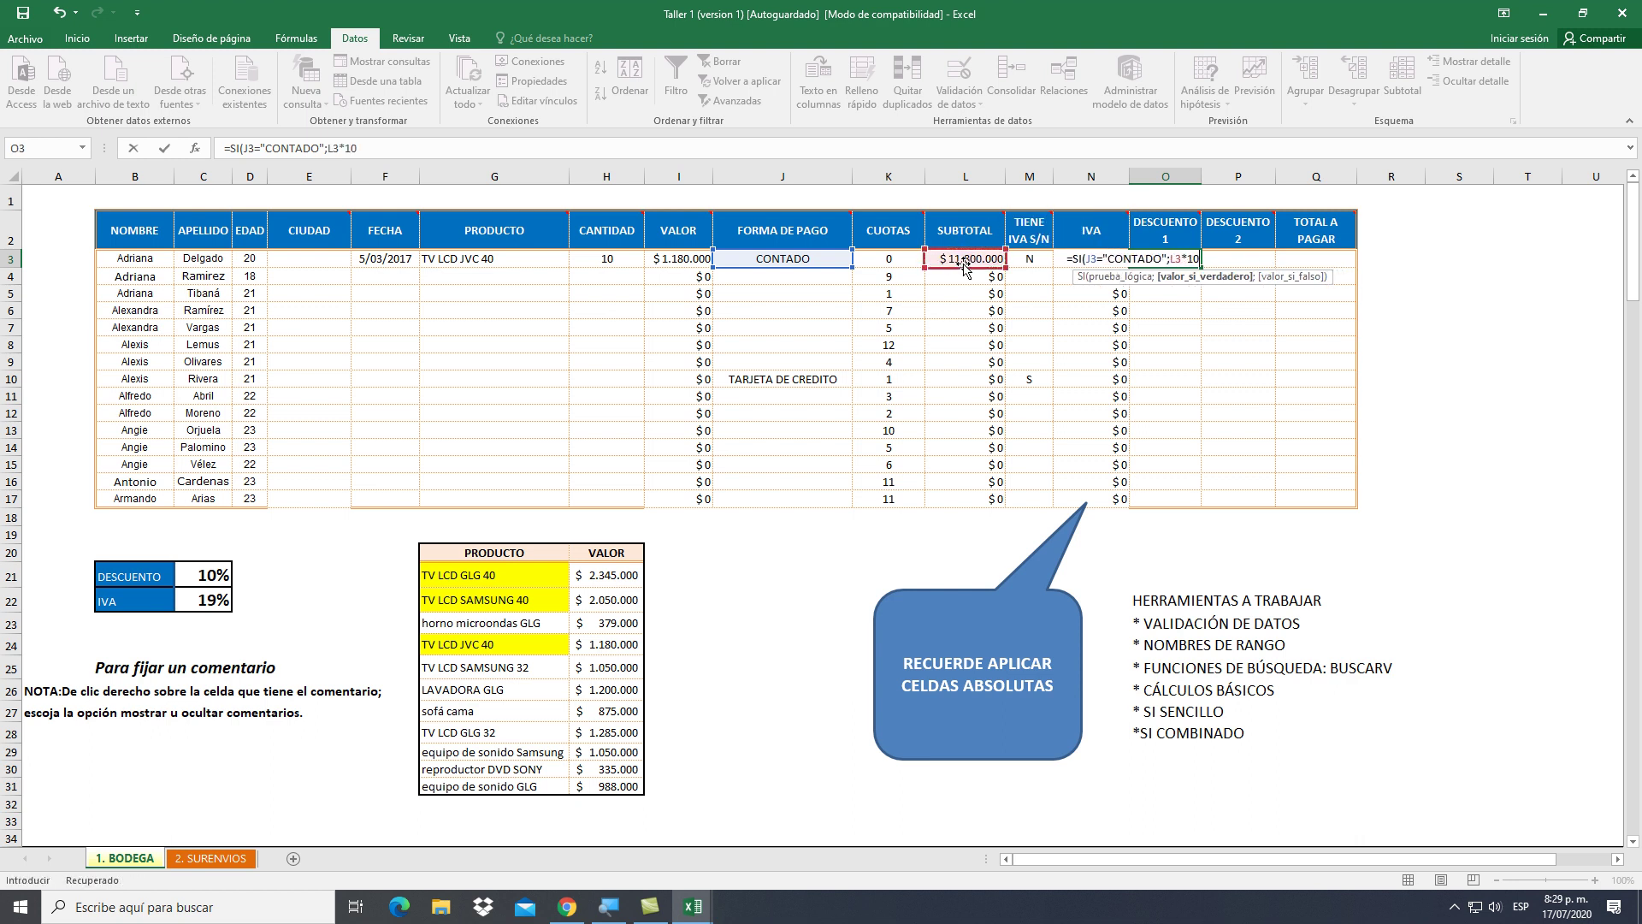
text(%)
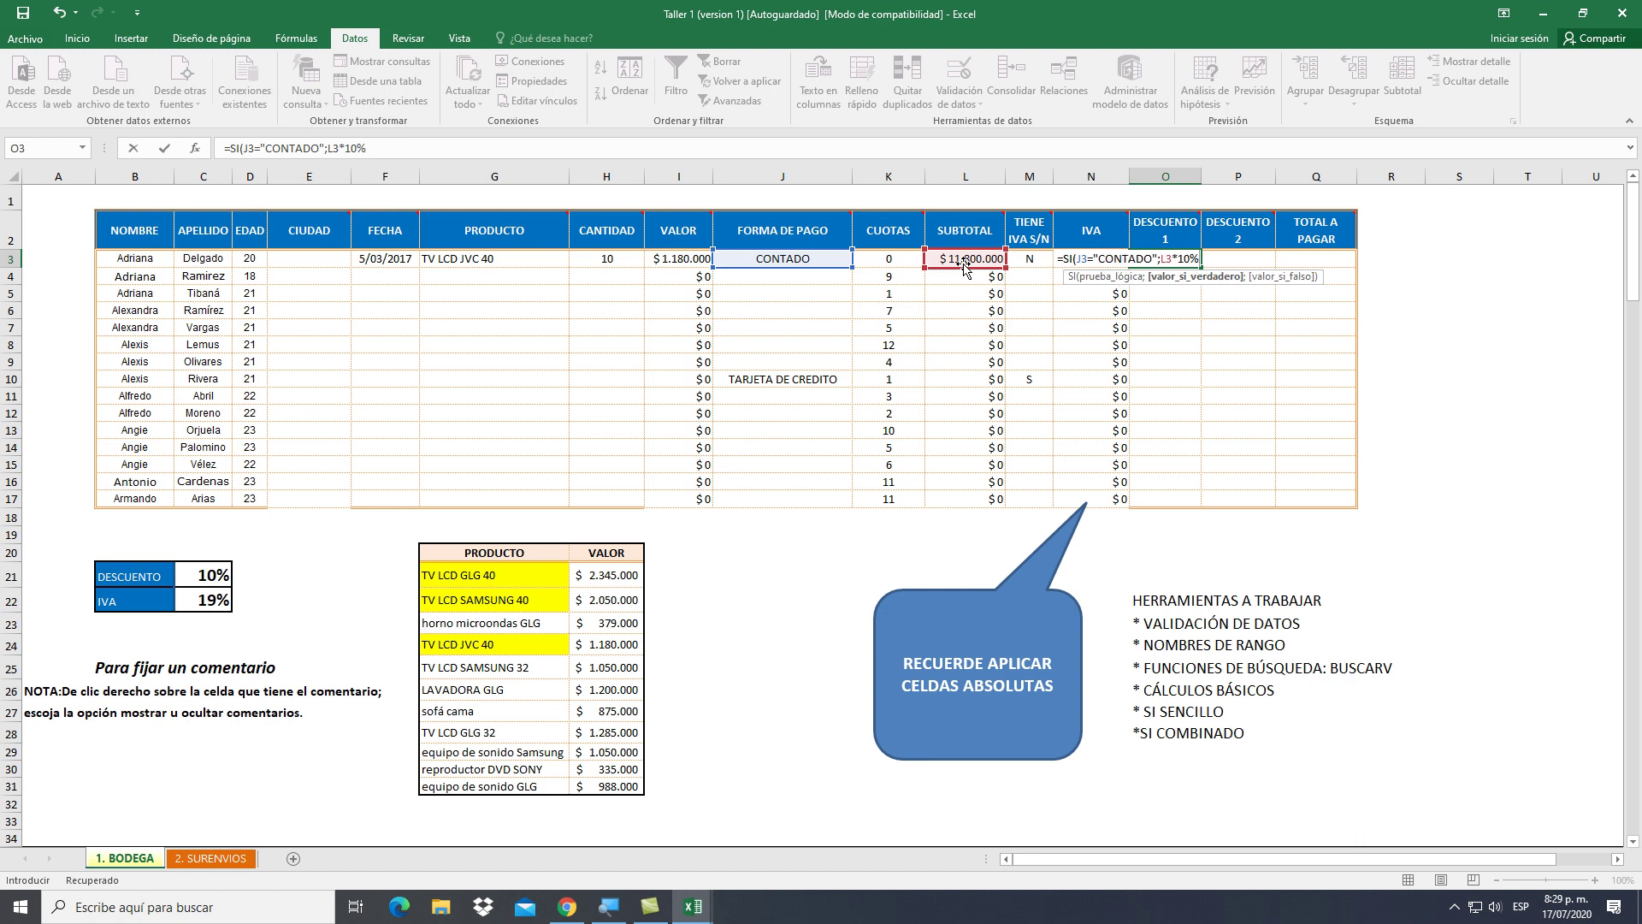
text(;)
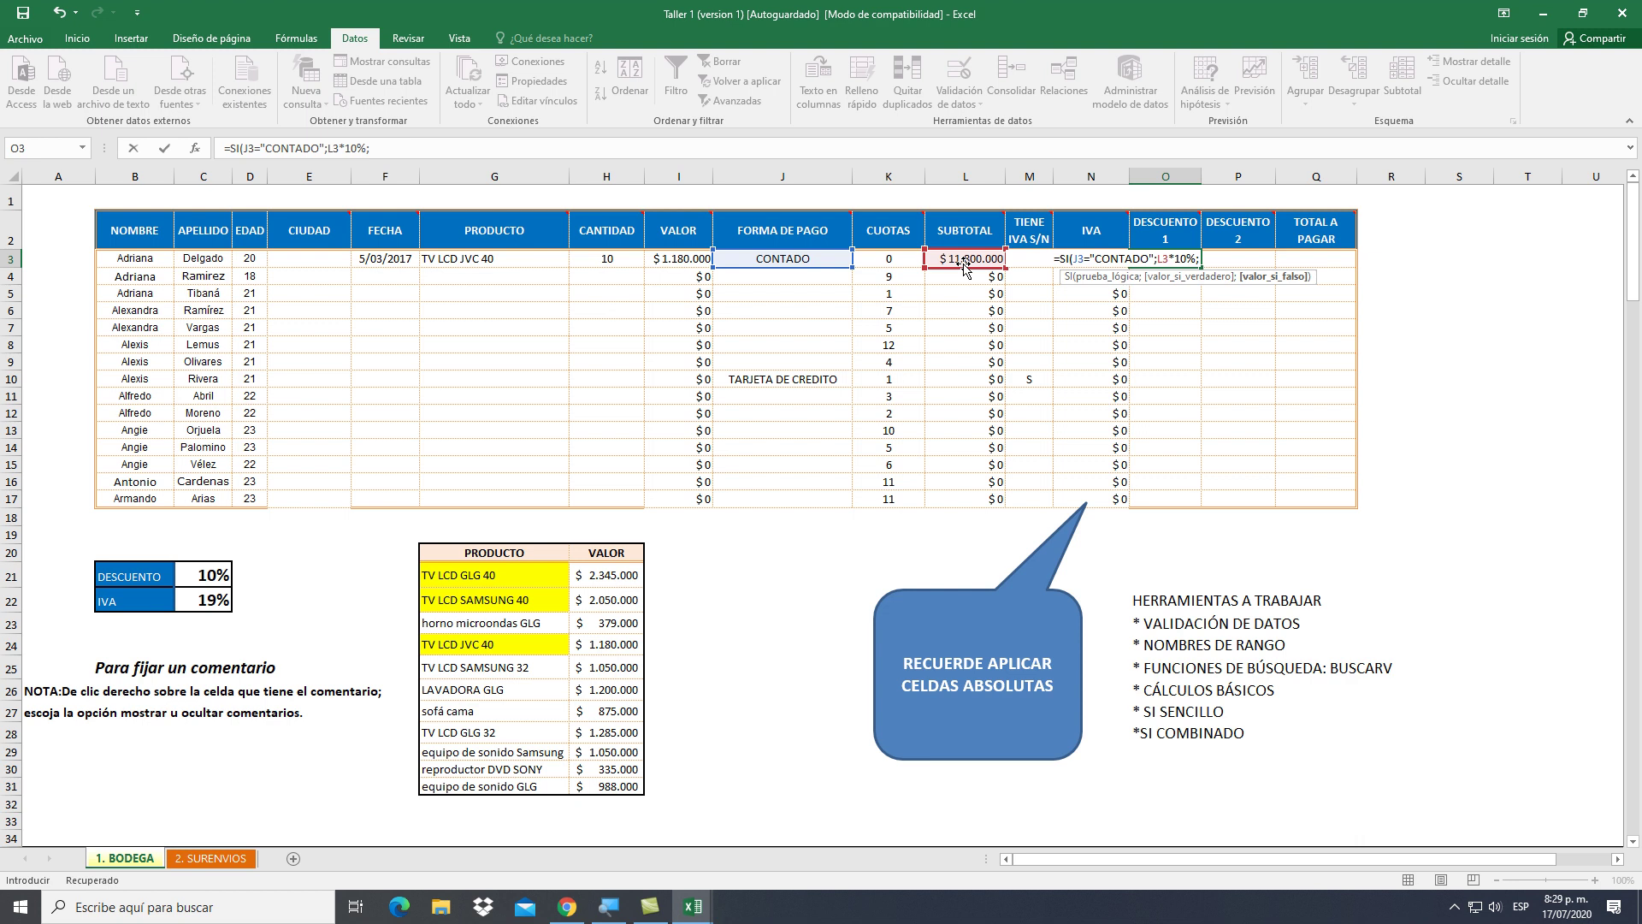
text(0)
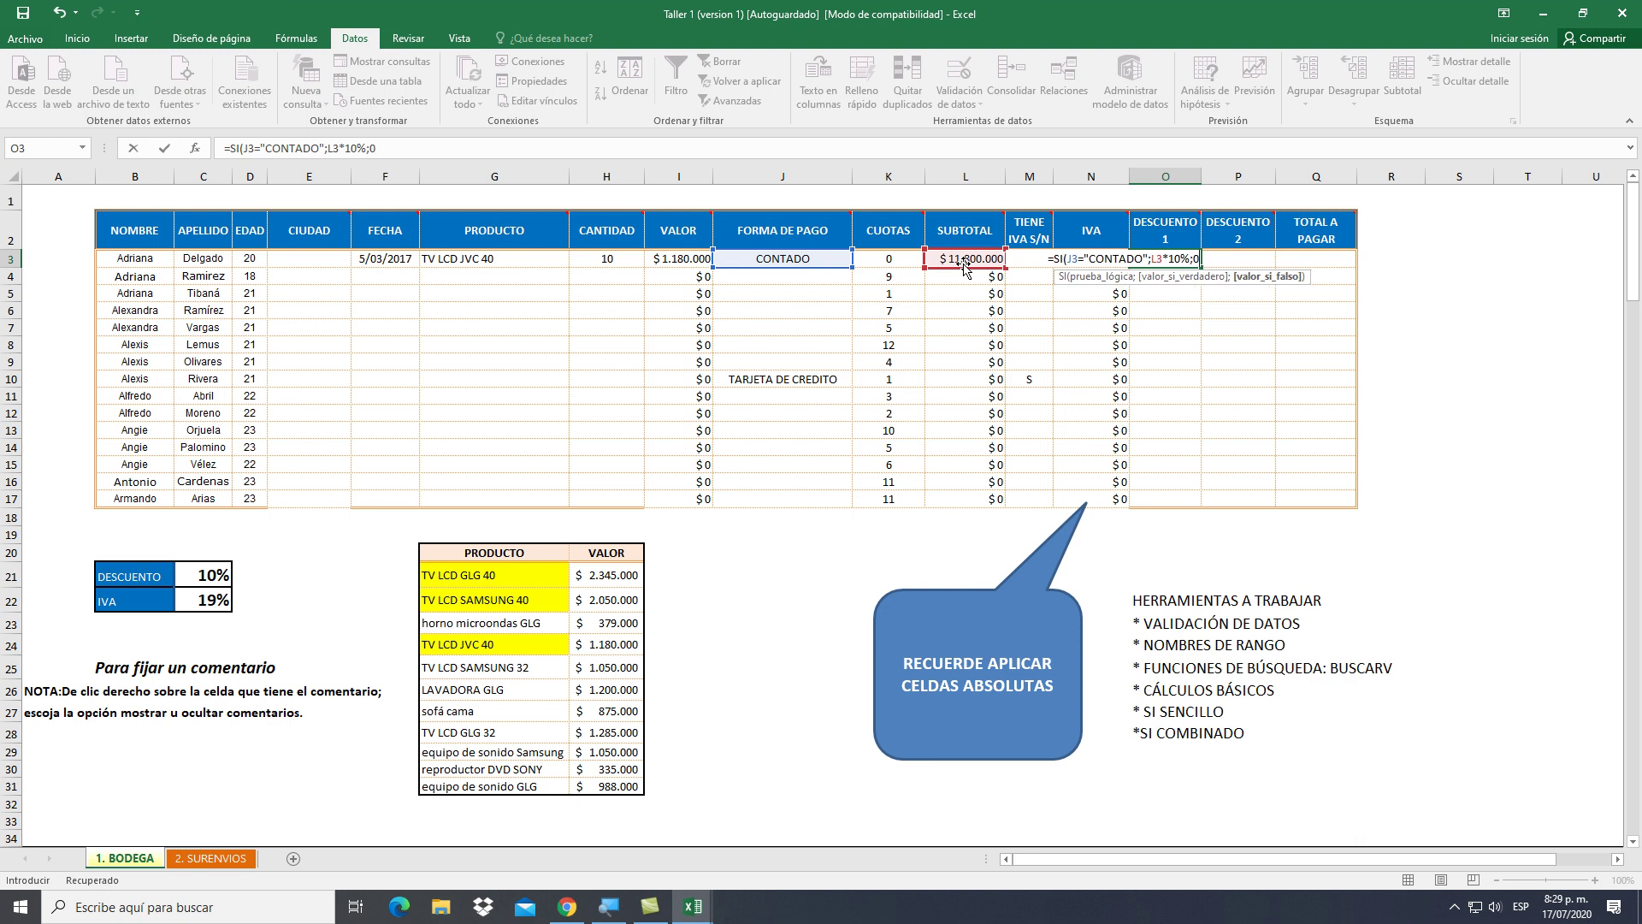
text())
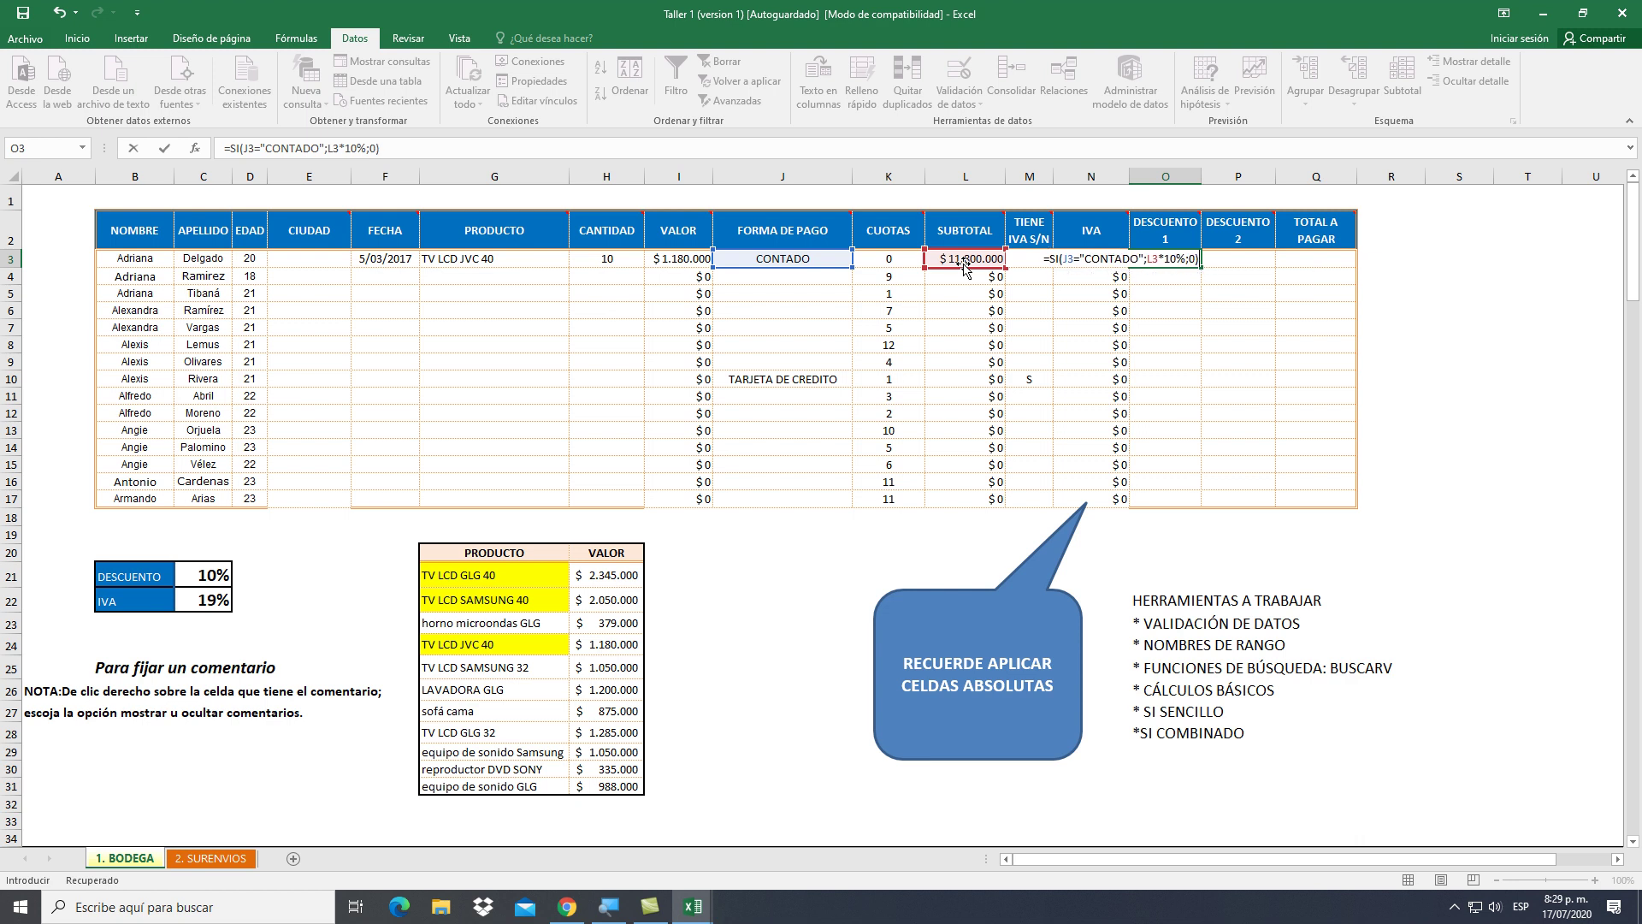
key(Return)
click(1193, 259)
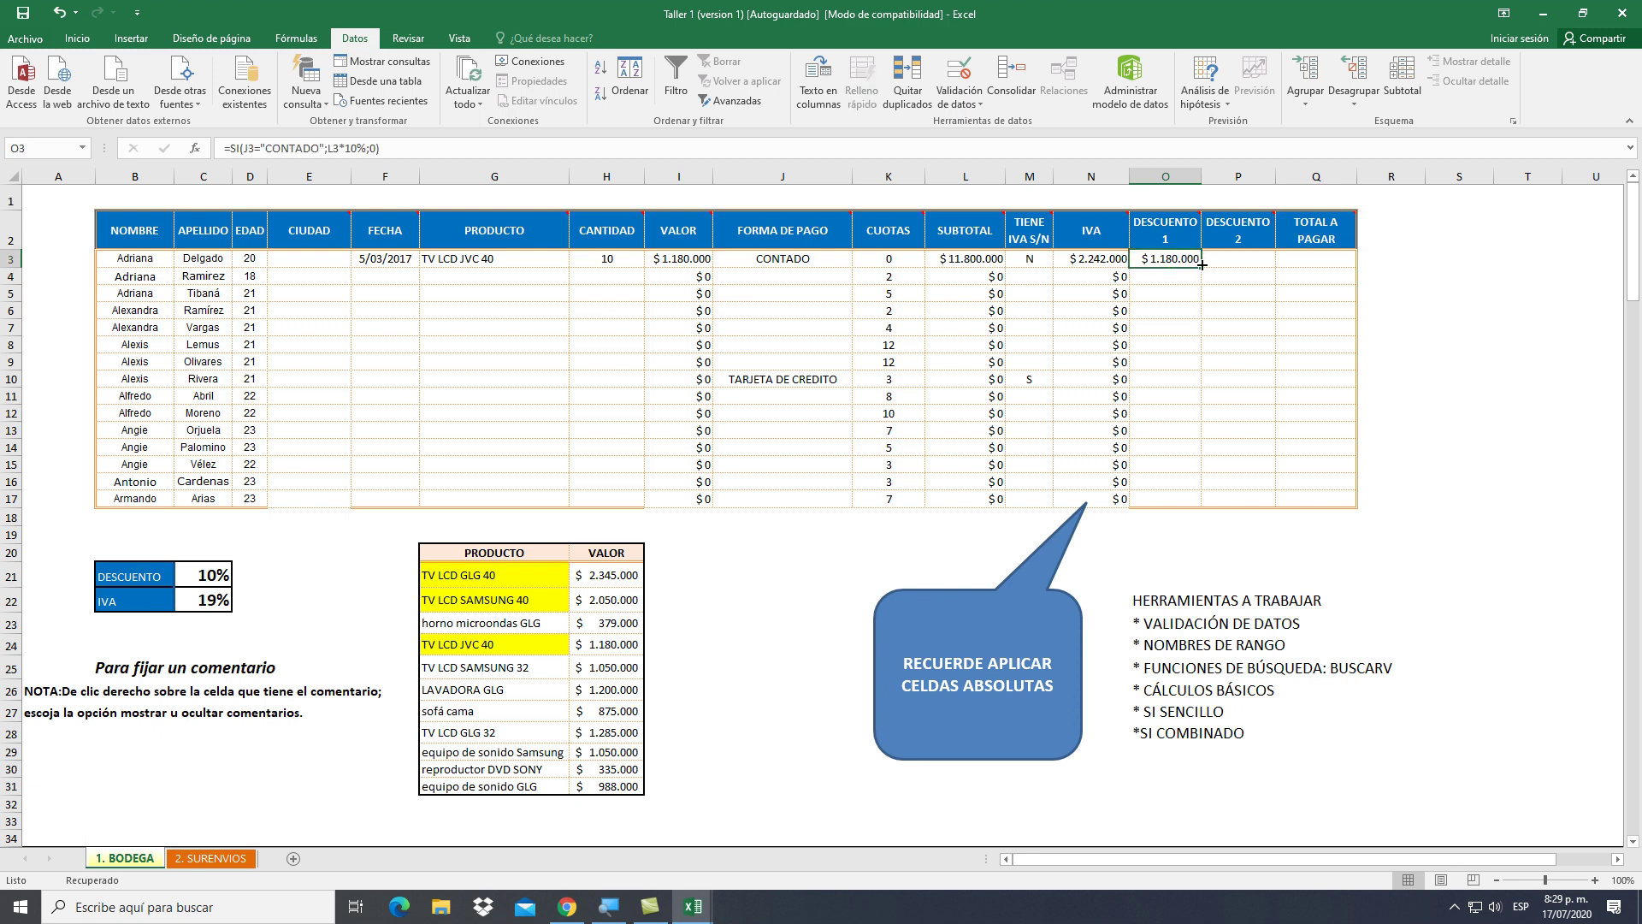
double_click(1202, 265)
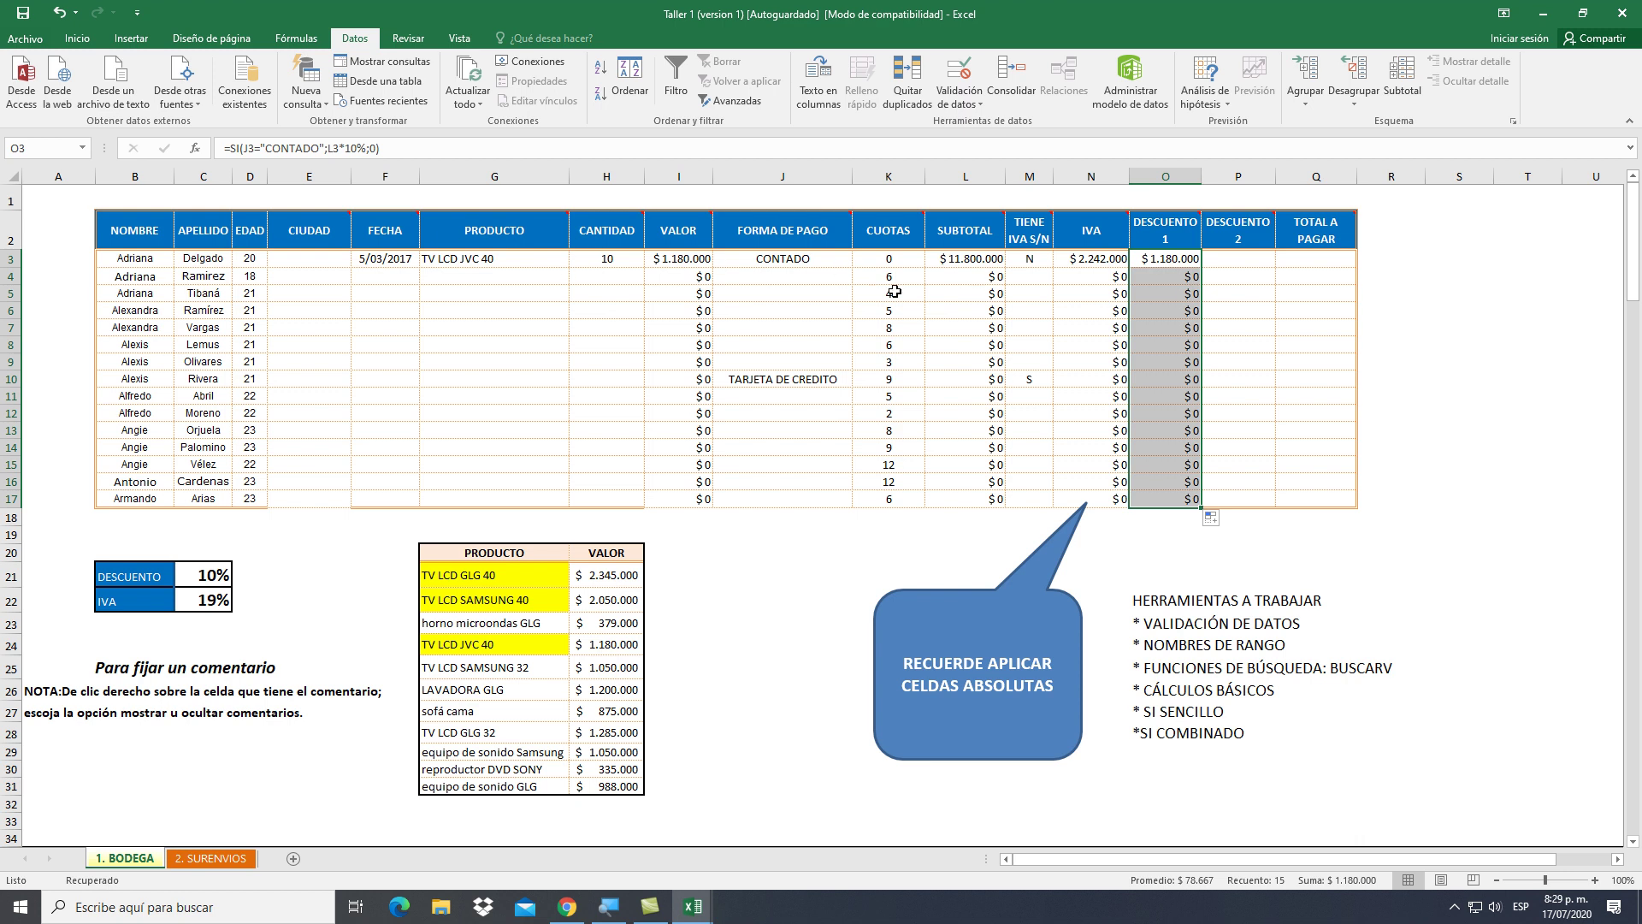
Set the PRODUCTO in G4 to equipo de sonido Samsung and the CANTIDAD in H4 to 20
click(475, 281)
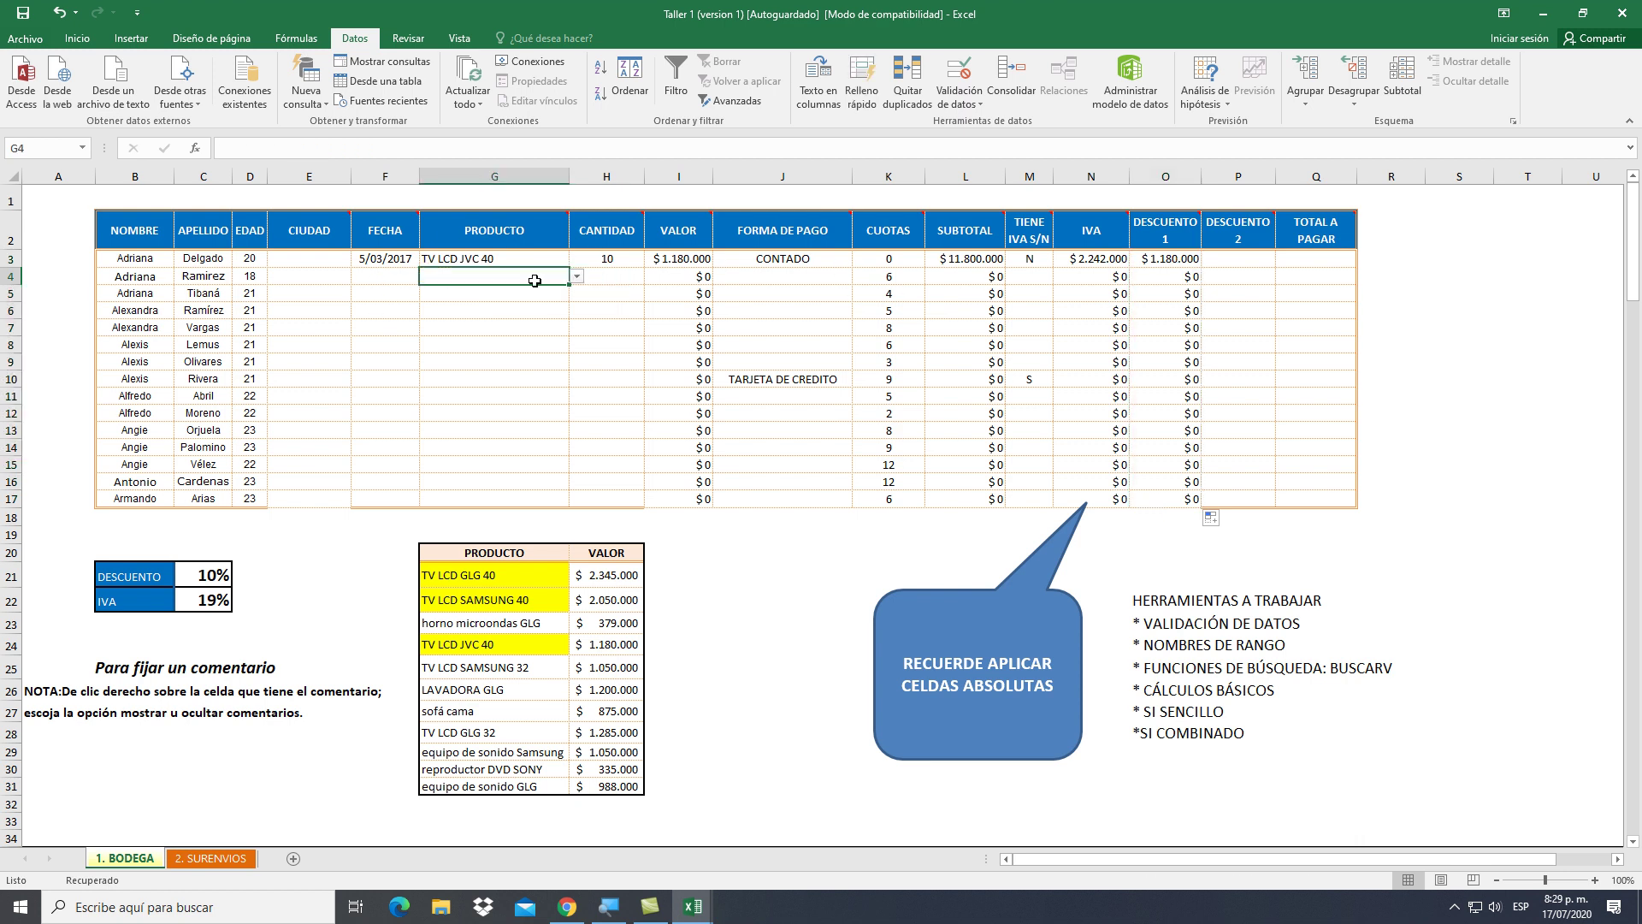
click(577, 275)
click(515, 328)
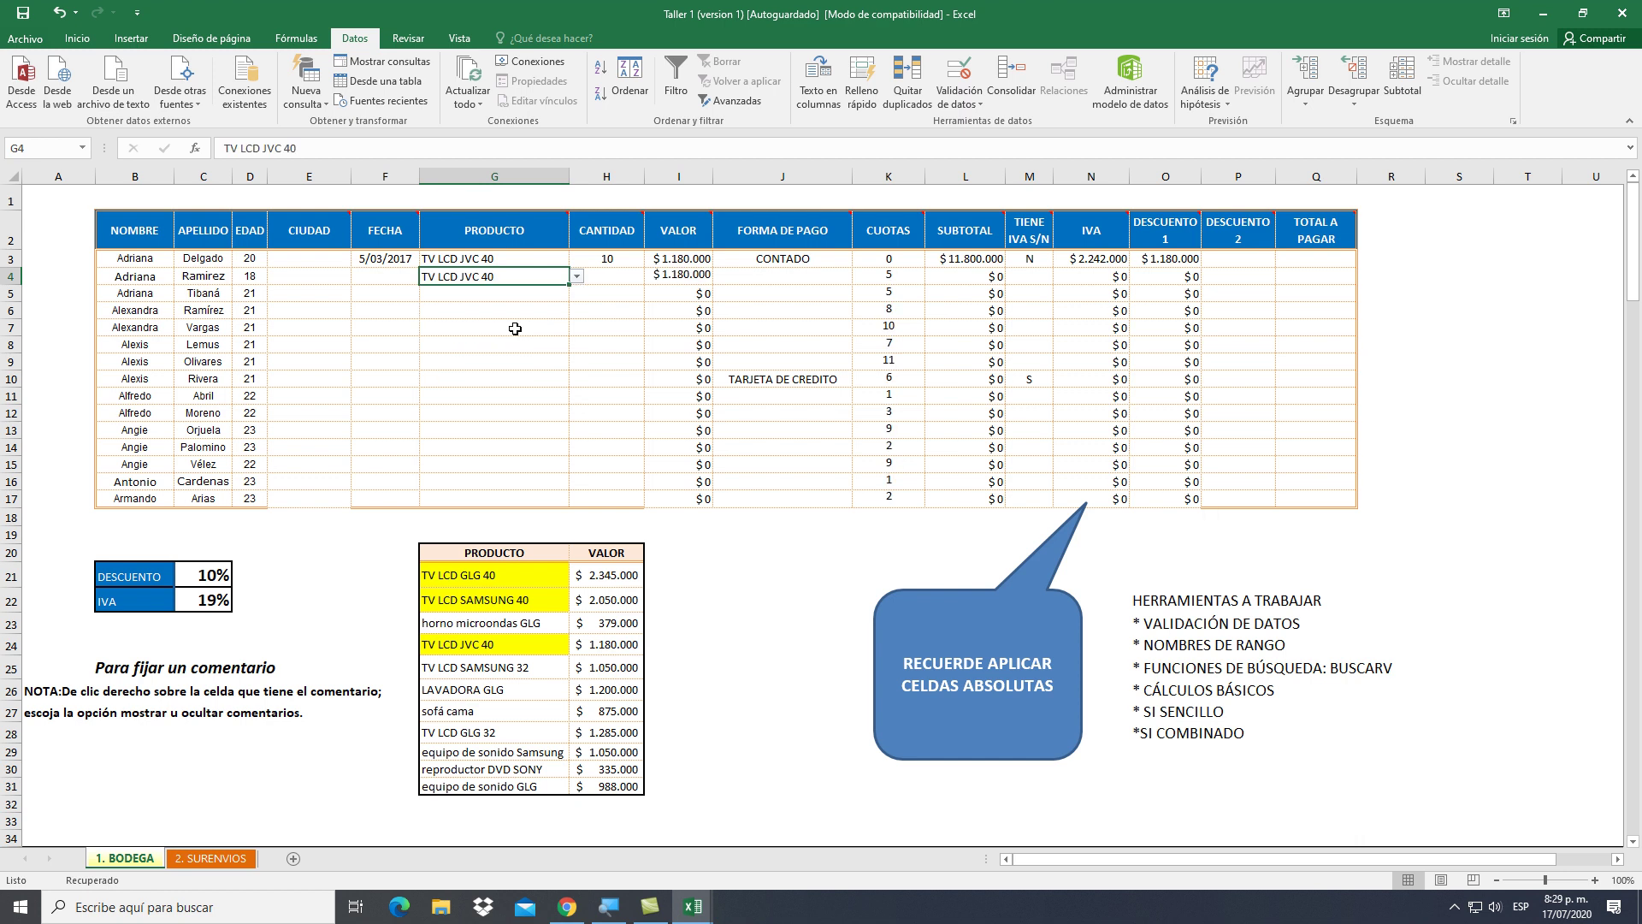
click(577, 275)
click(520, 350)
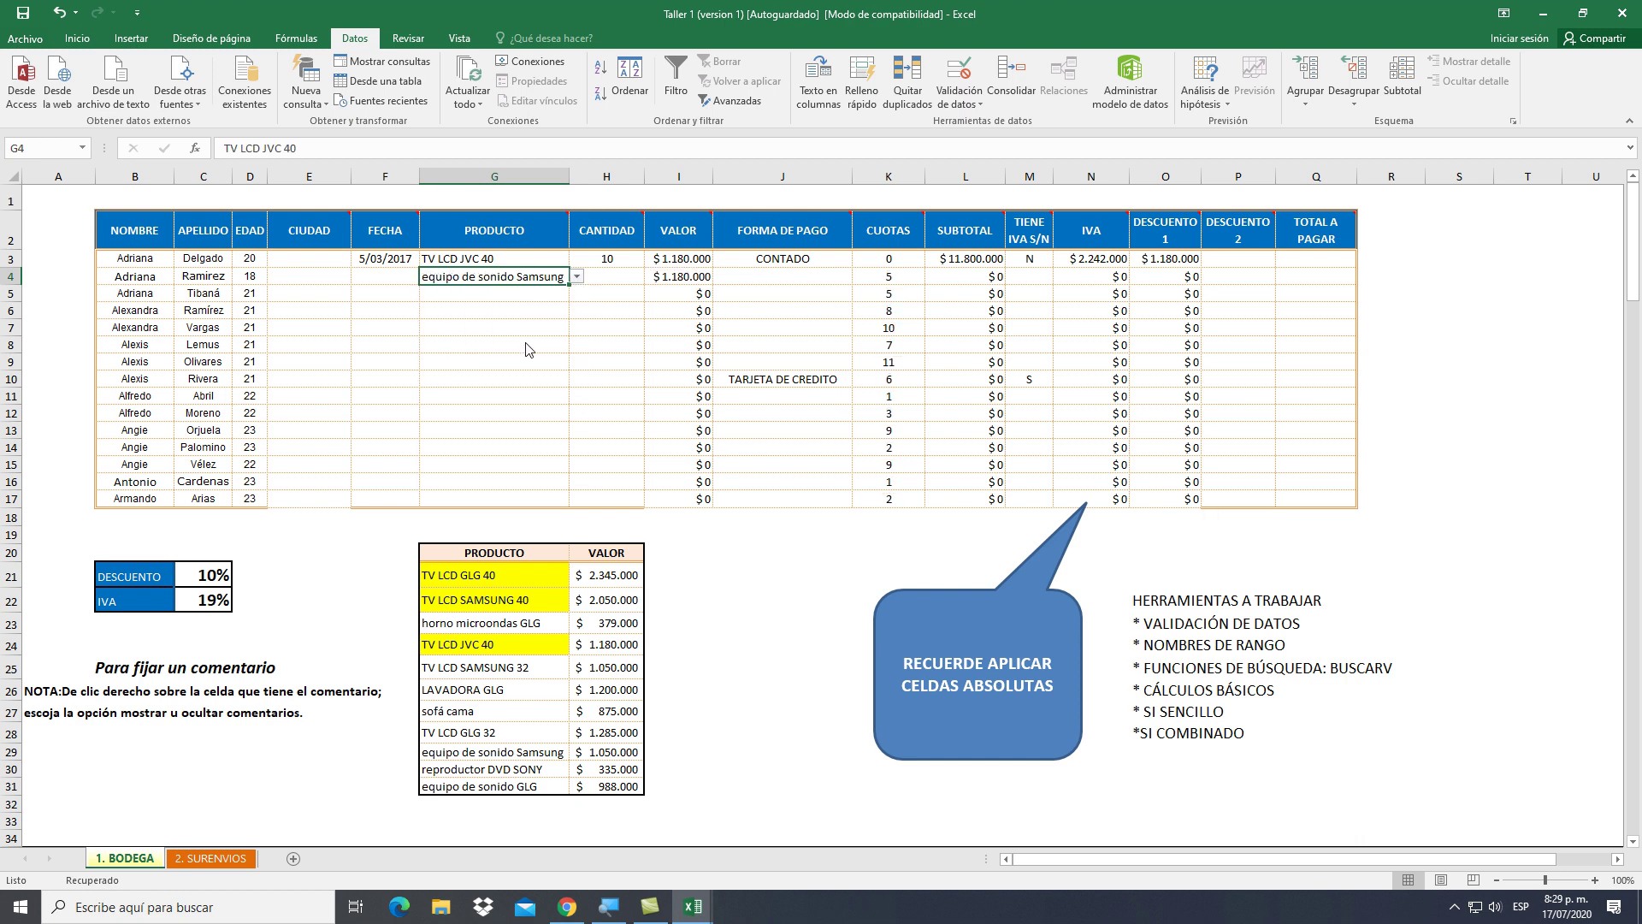
click(616, 276)
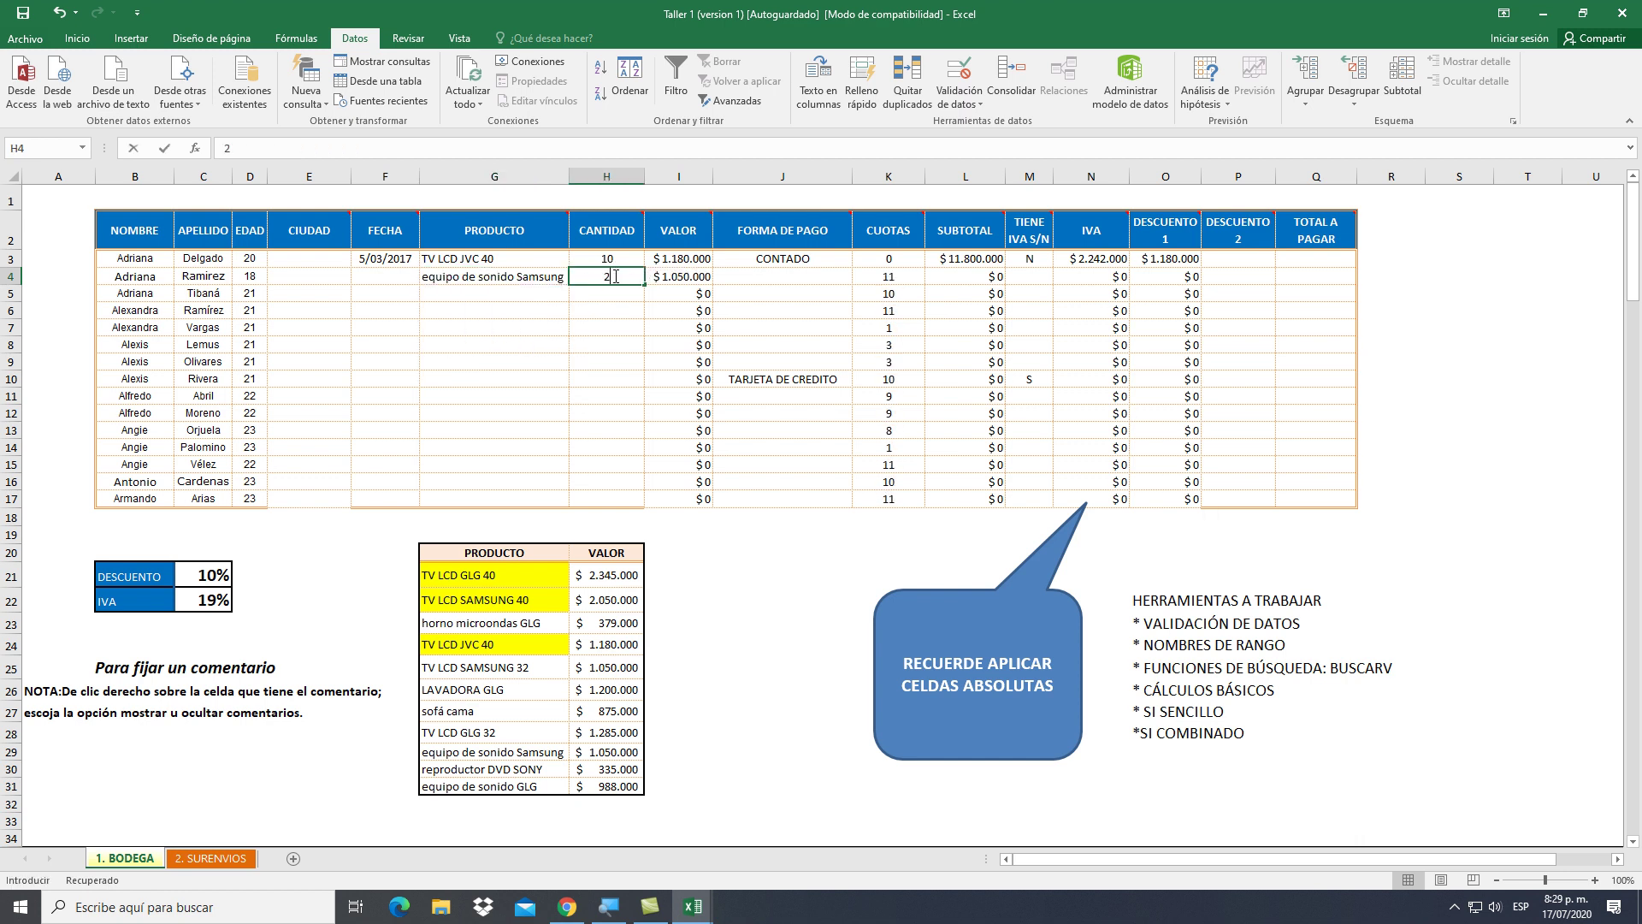
text(20)
Test LIBRANZA and CONTADO as the FORMA DE PAGO in J4, and settle on TARJETA DE CREDITO
click(727, 276)
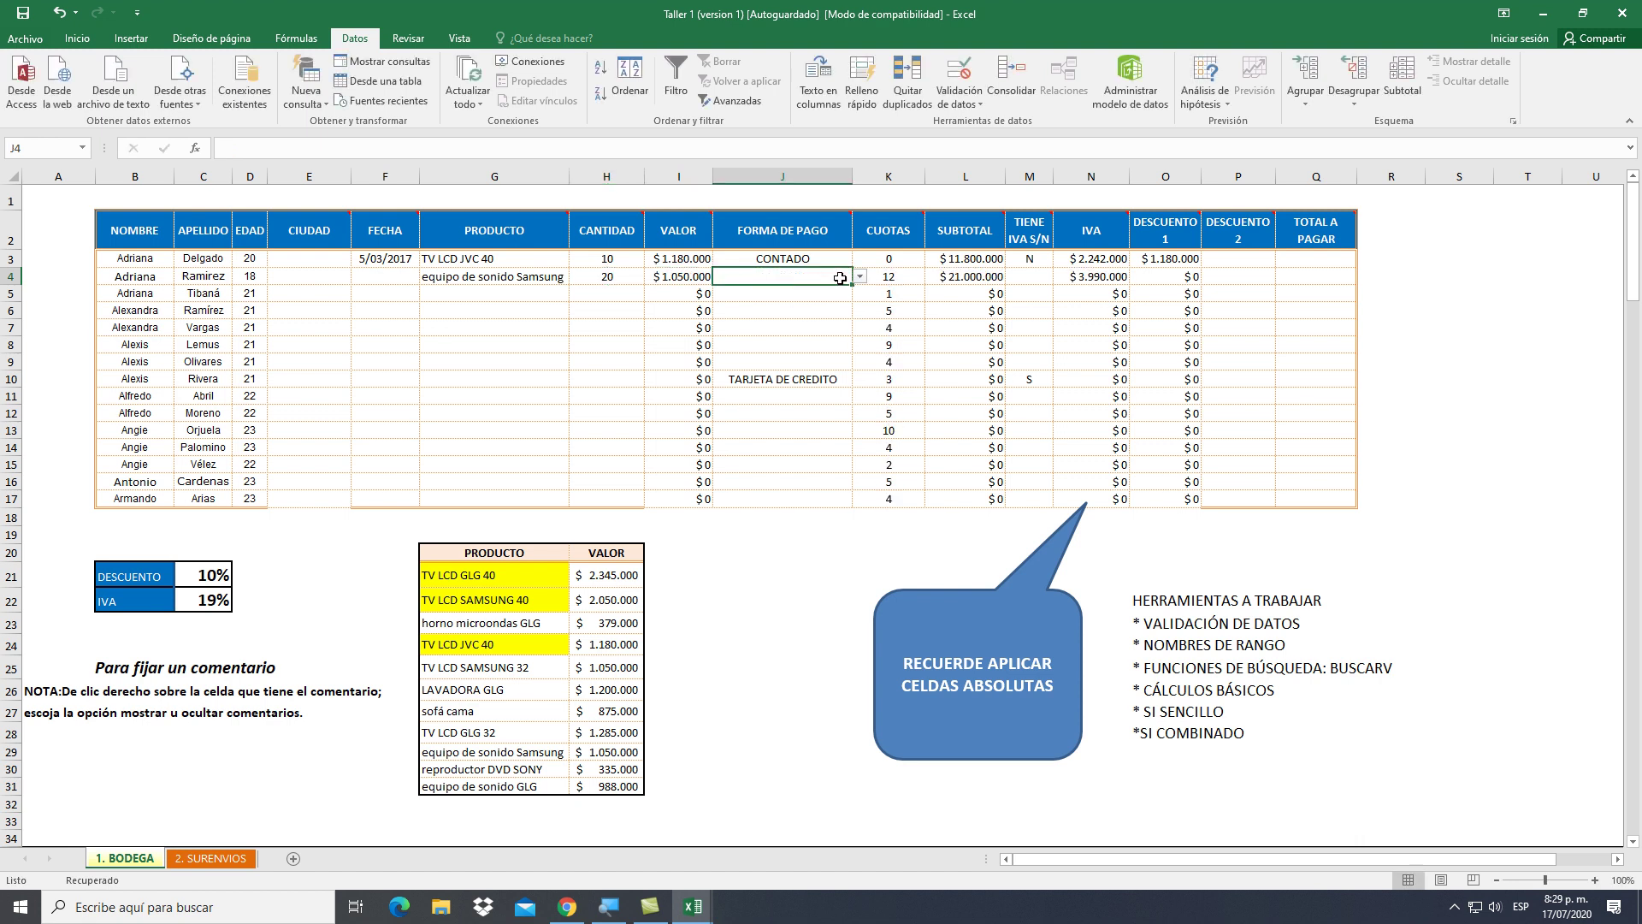
click(859, 276)
click(828, 320)
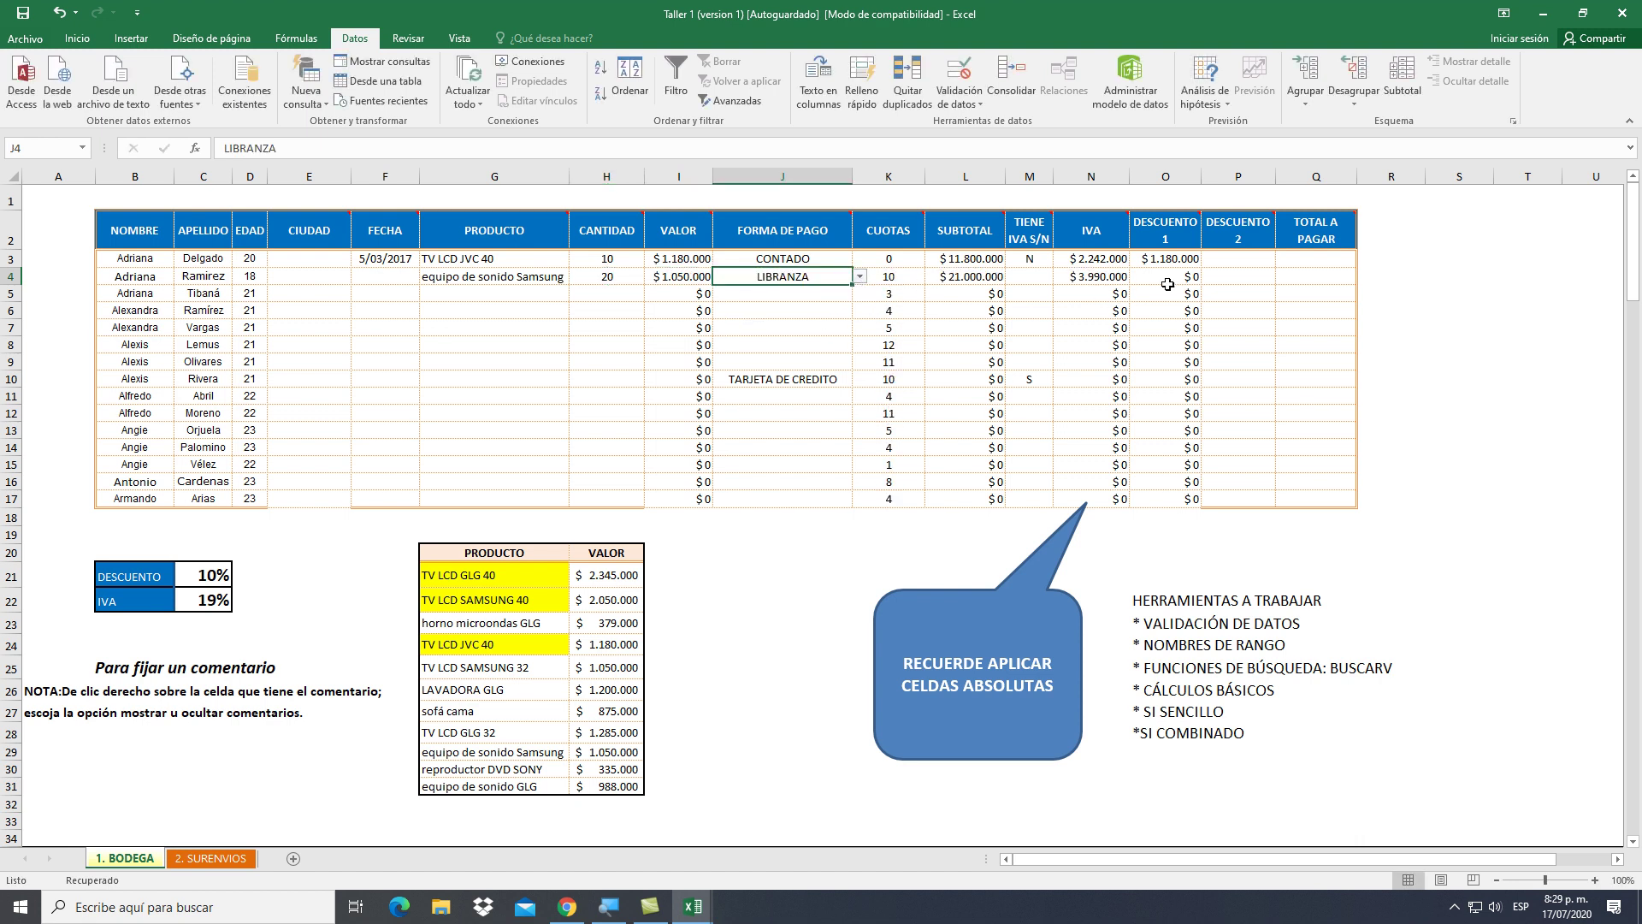
click(859, 277)
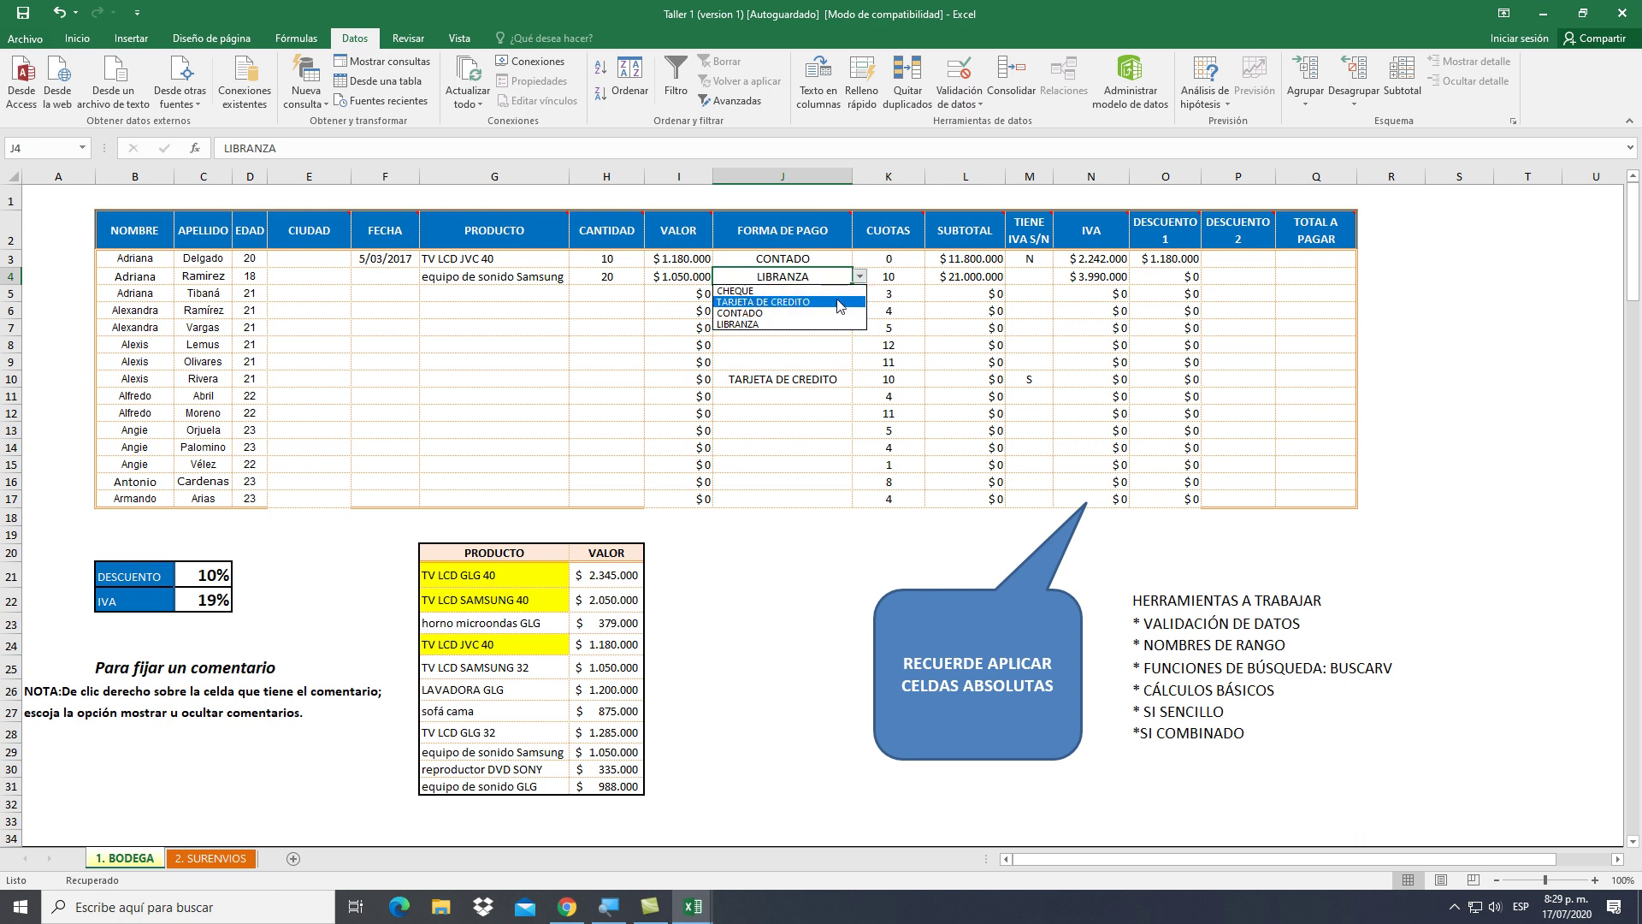
click(837, 313)
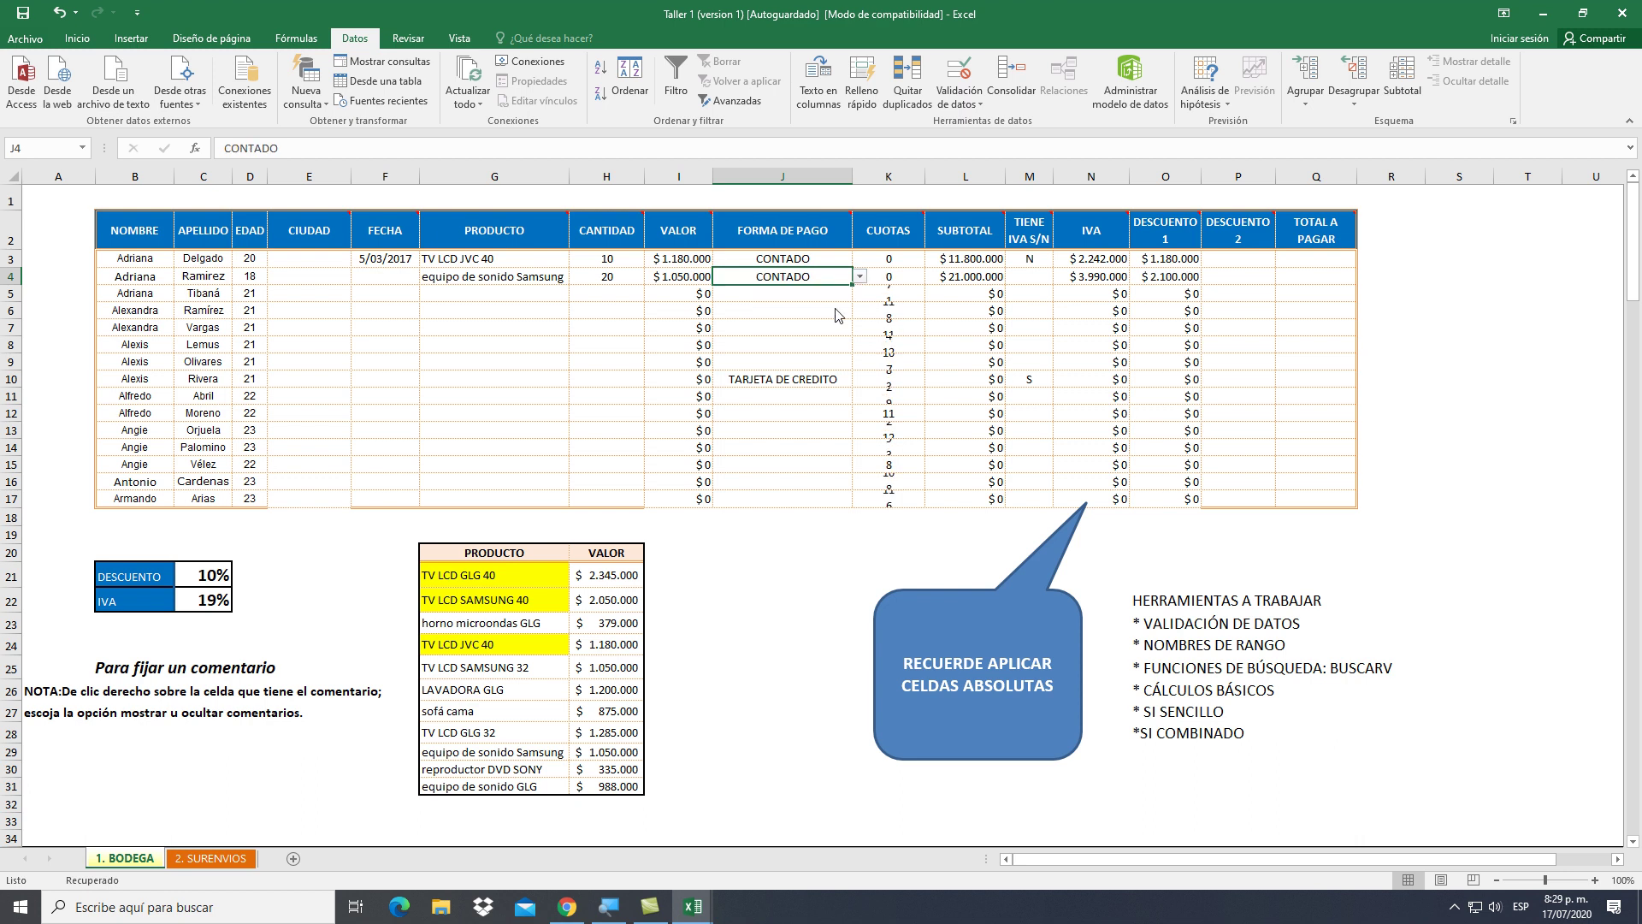
click(859, 277)
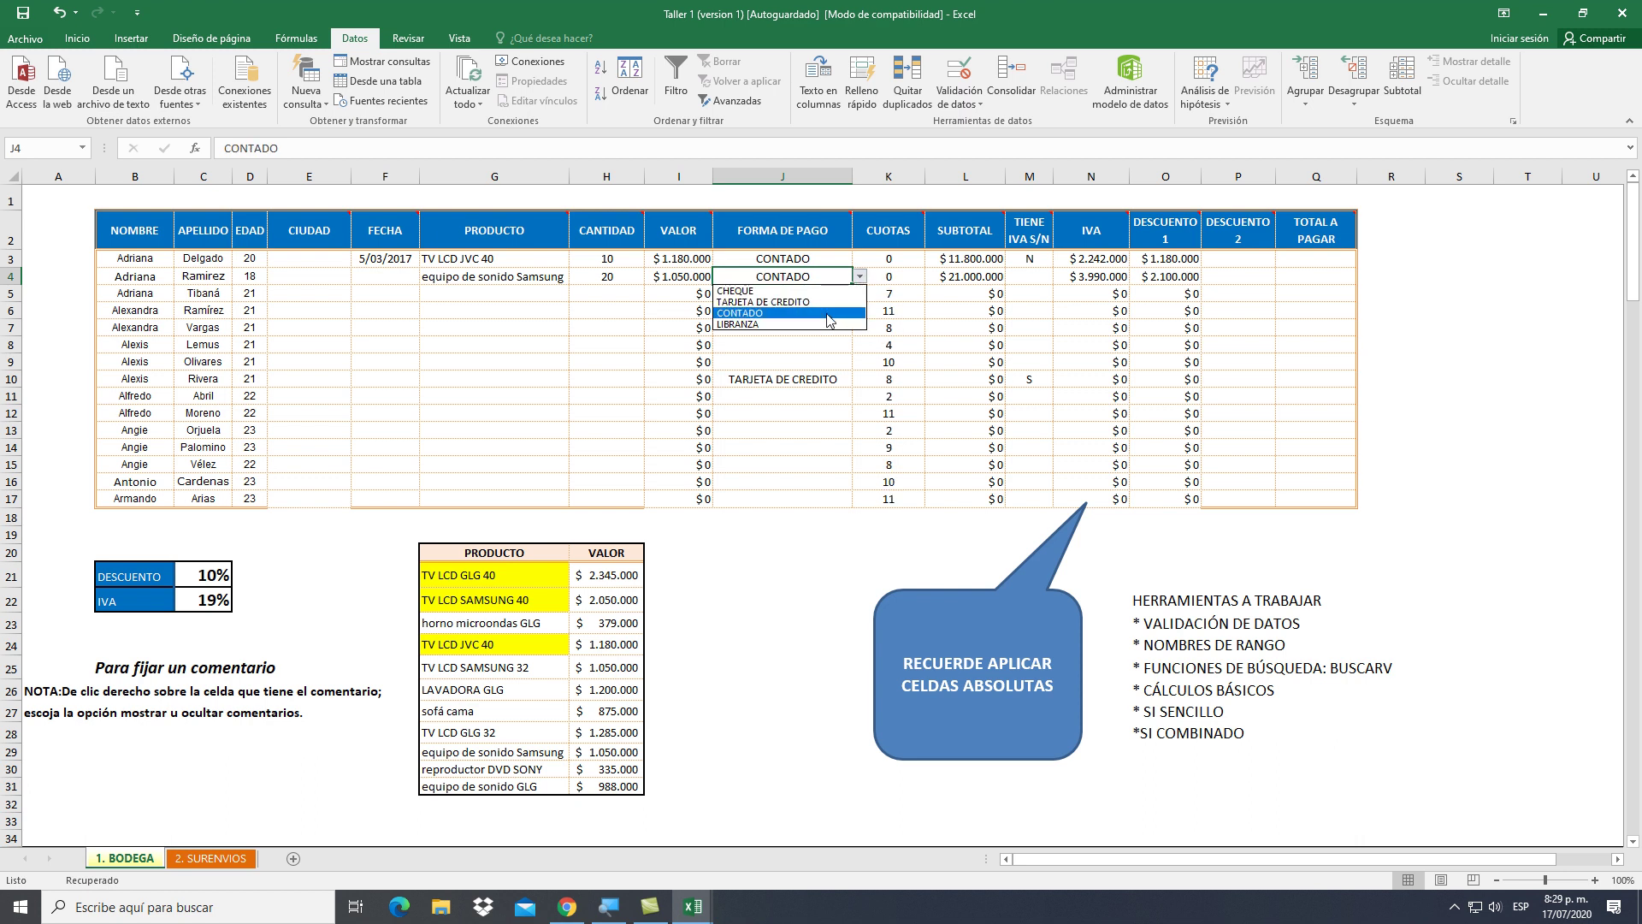
click(831, 314)
click(858, 277)
click(821, 304)
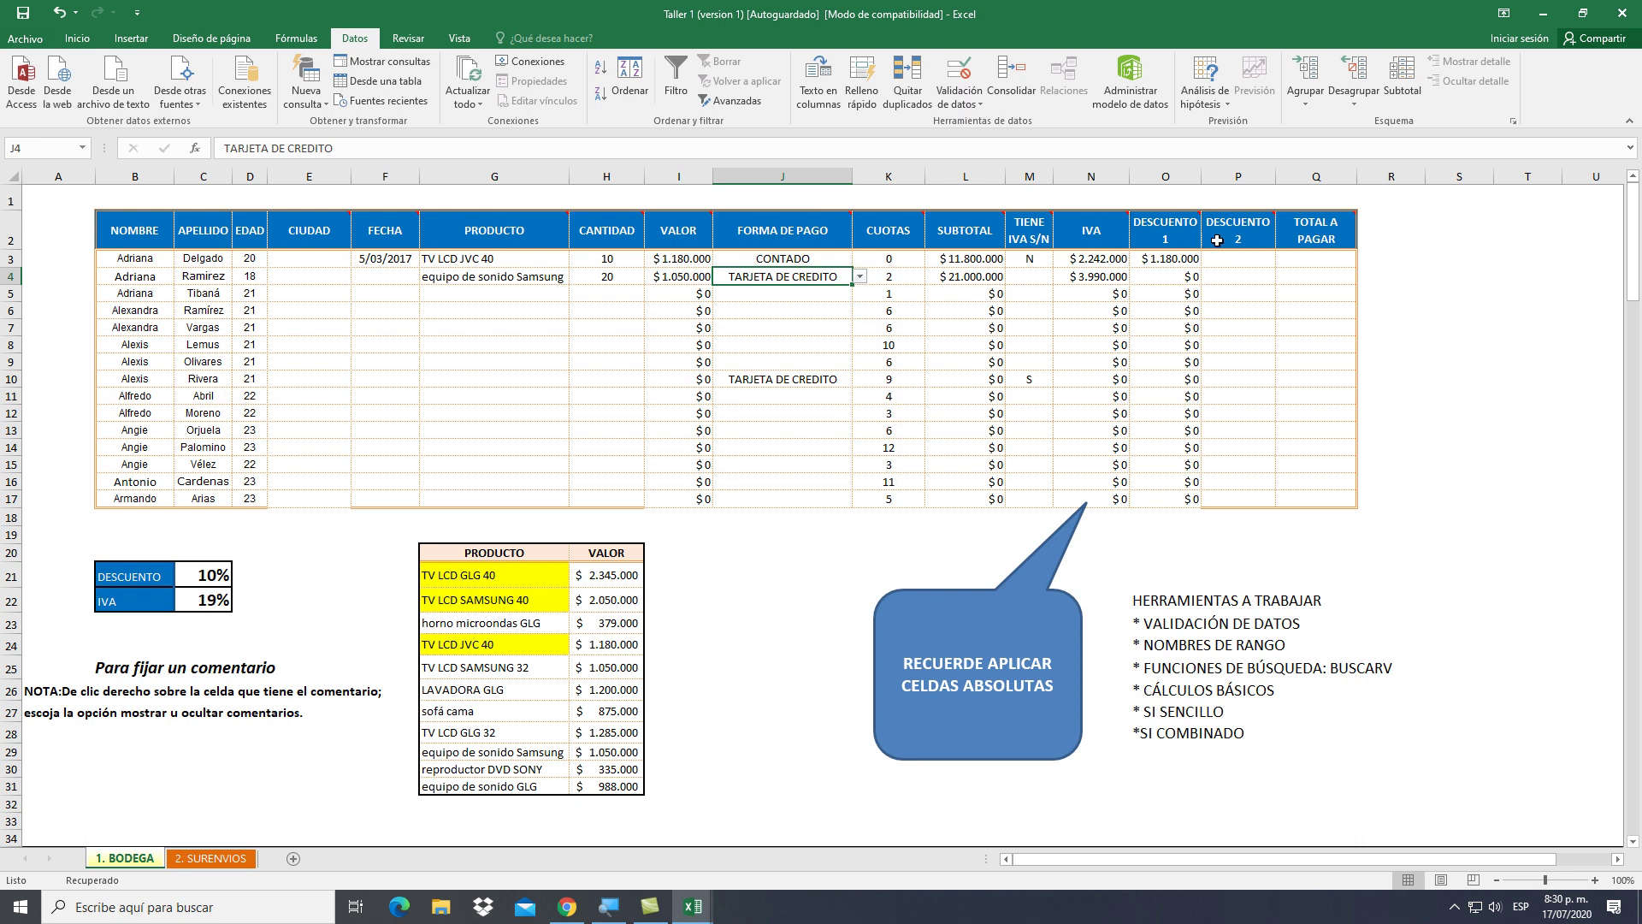
mouse_move(1243, 244)
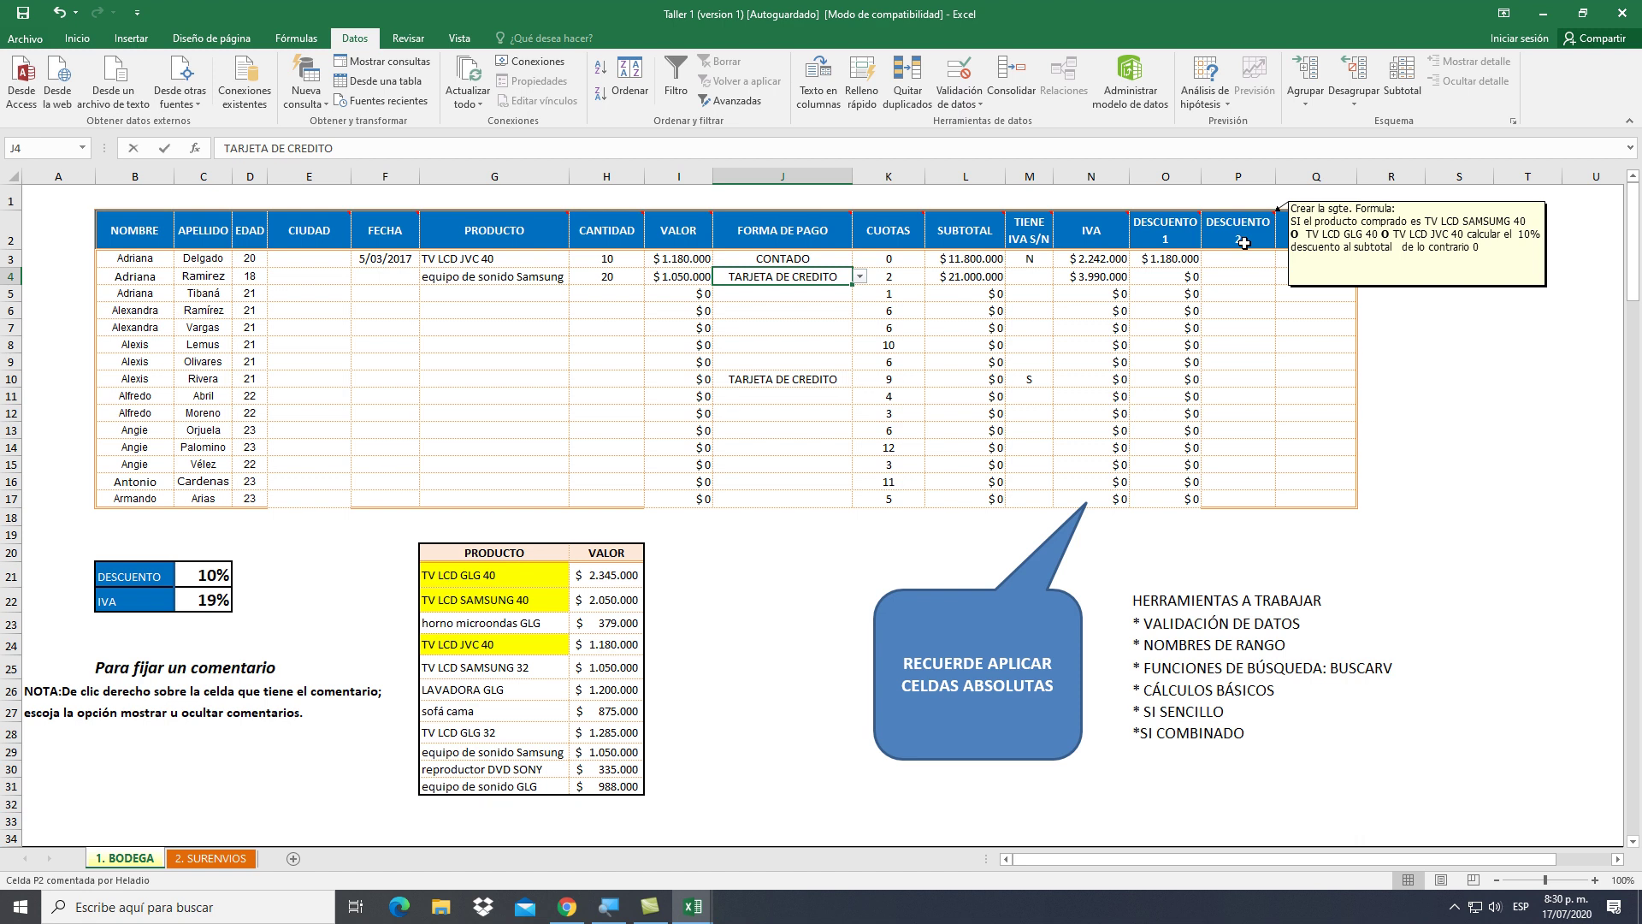
text(=SI()
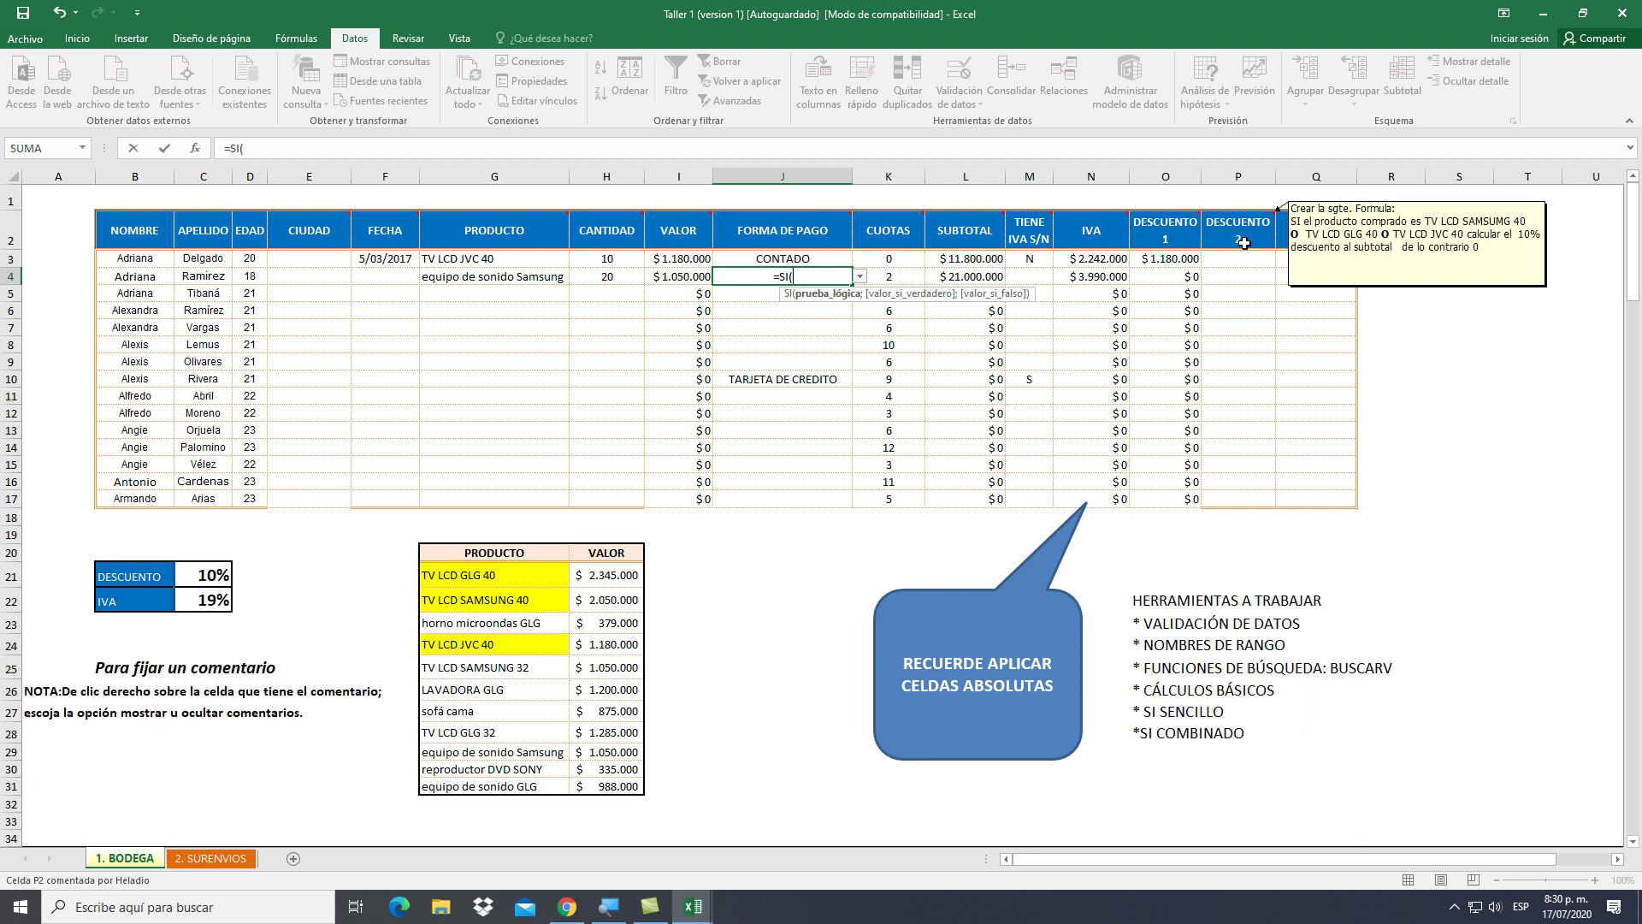
text(O)
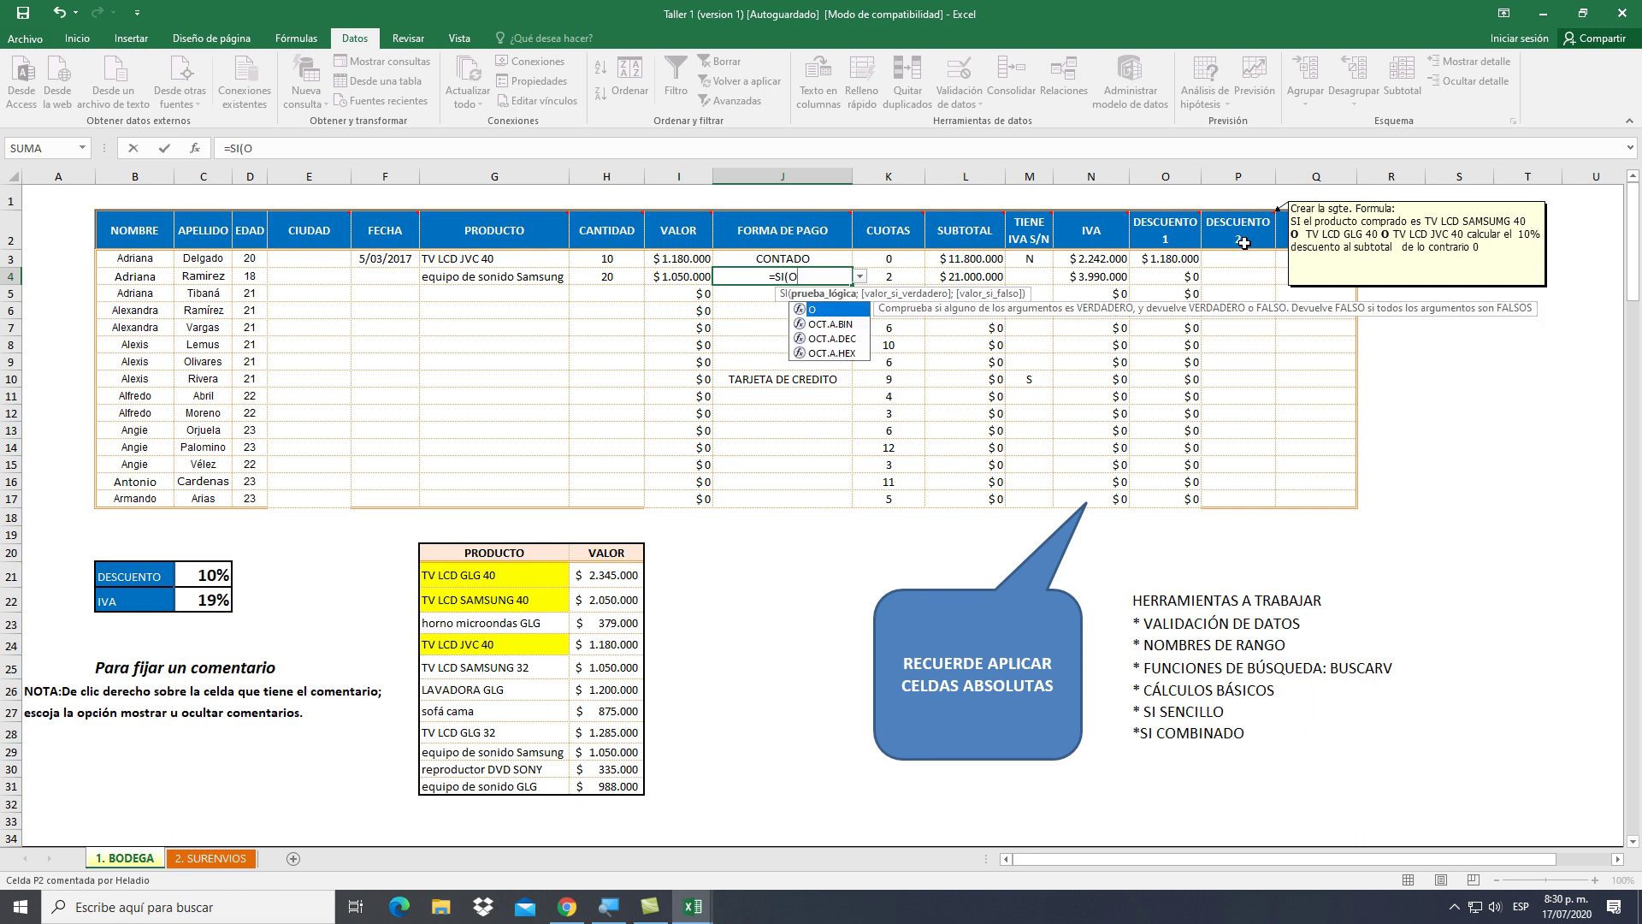
text(()
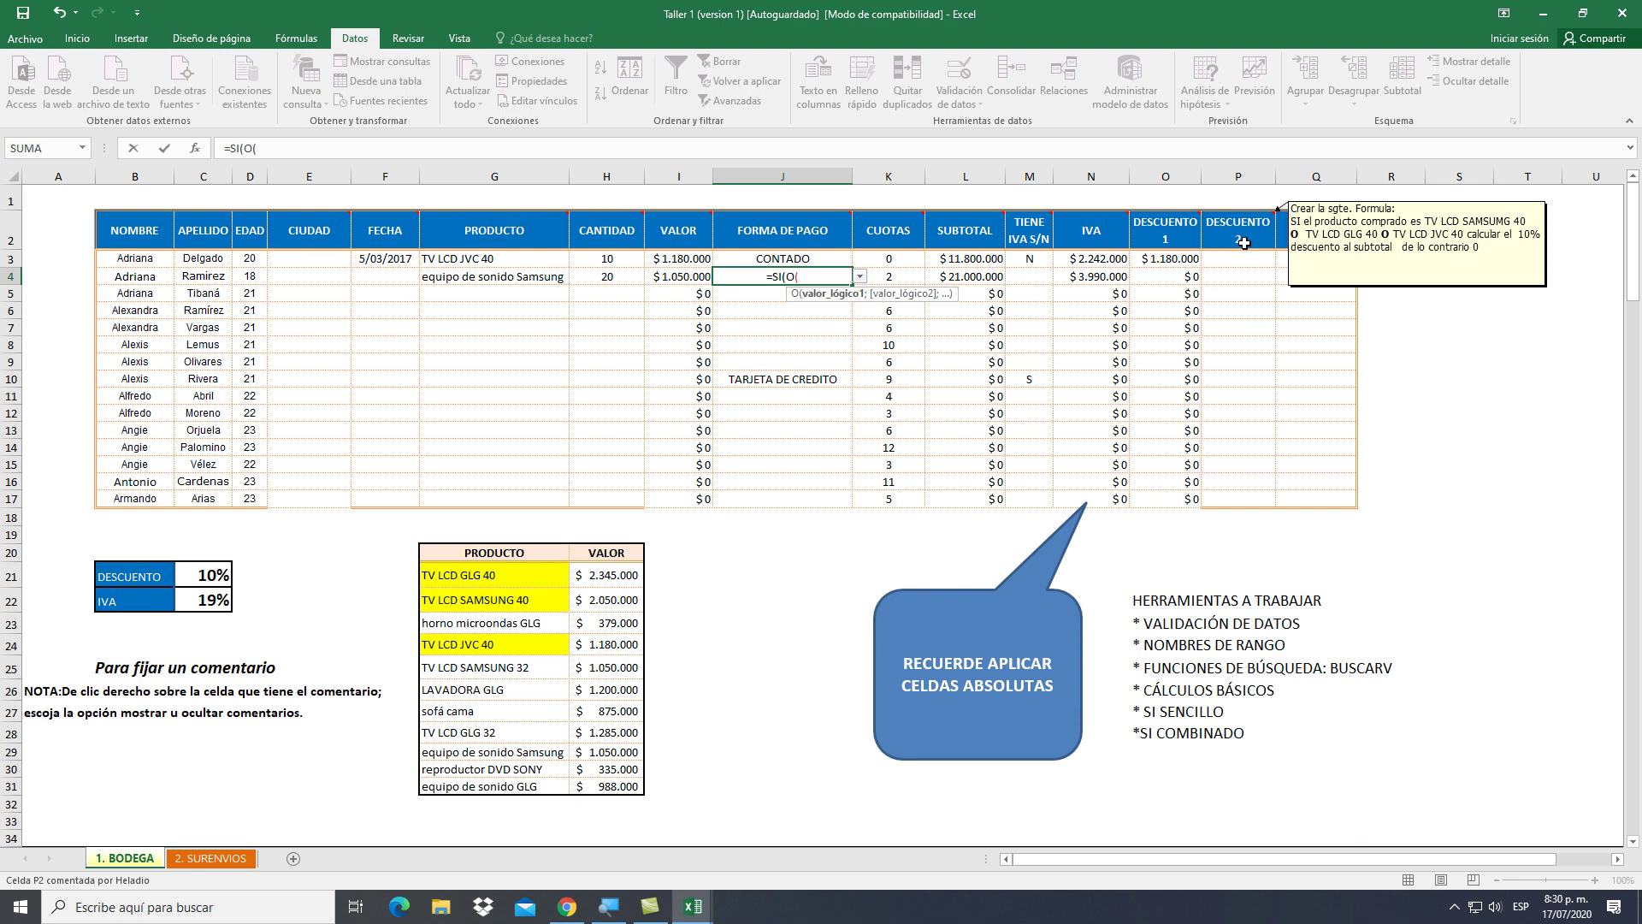
click(522, 574)
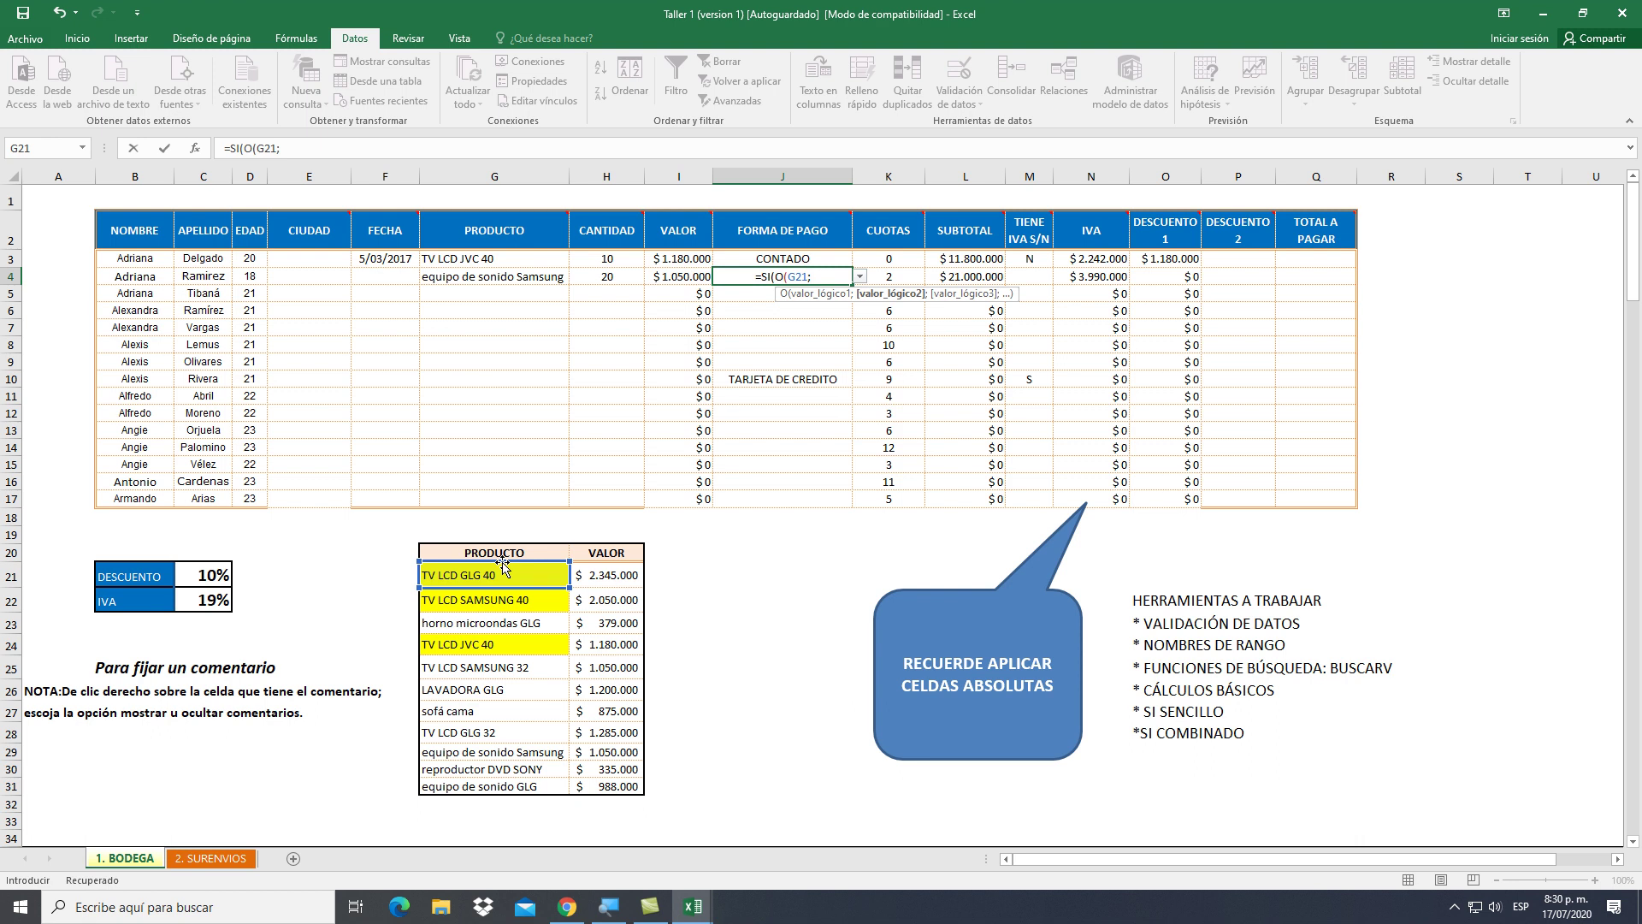
click(457, 603)
text(;)
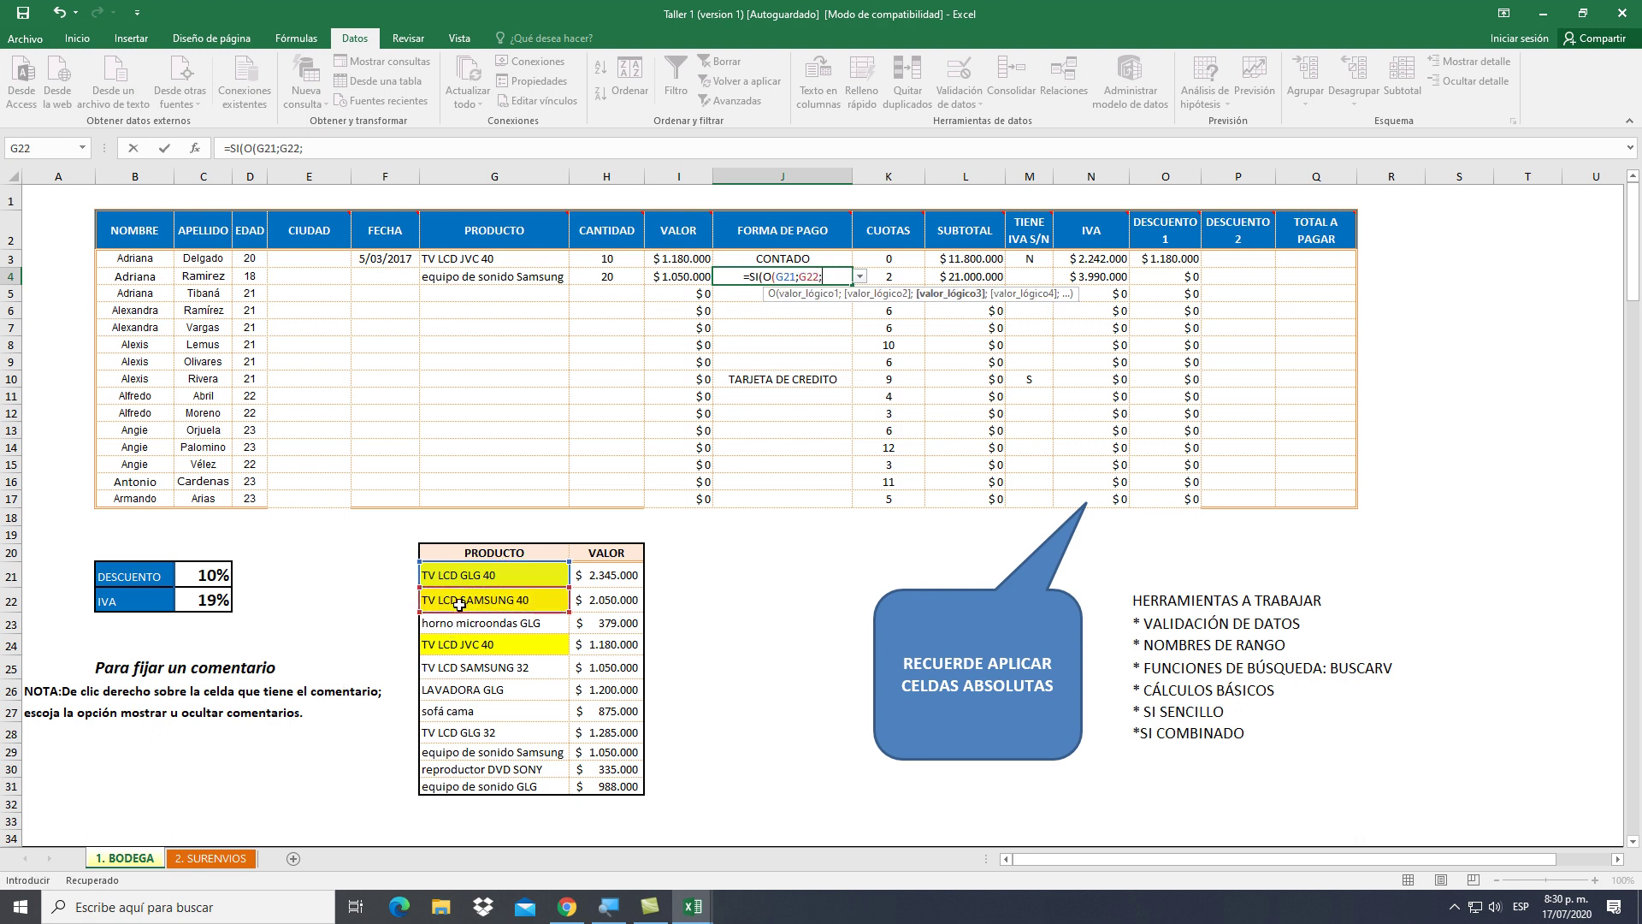
click(457, 644)
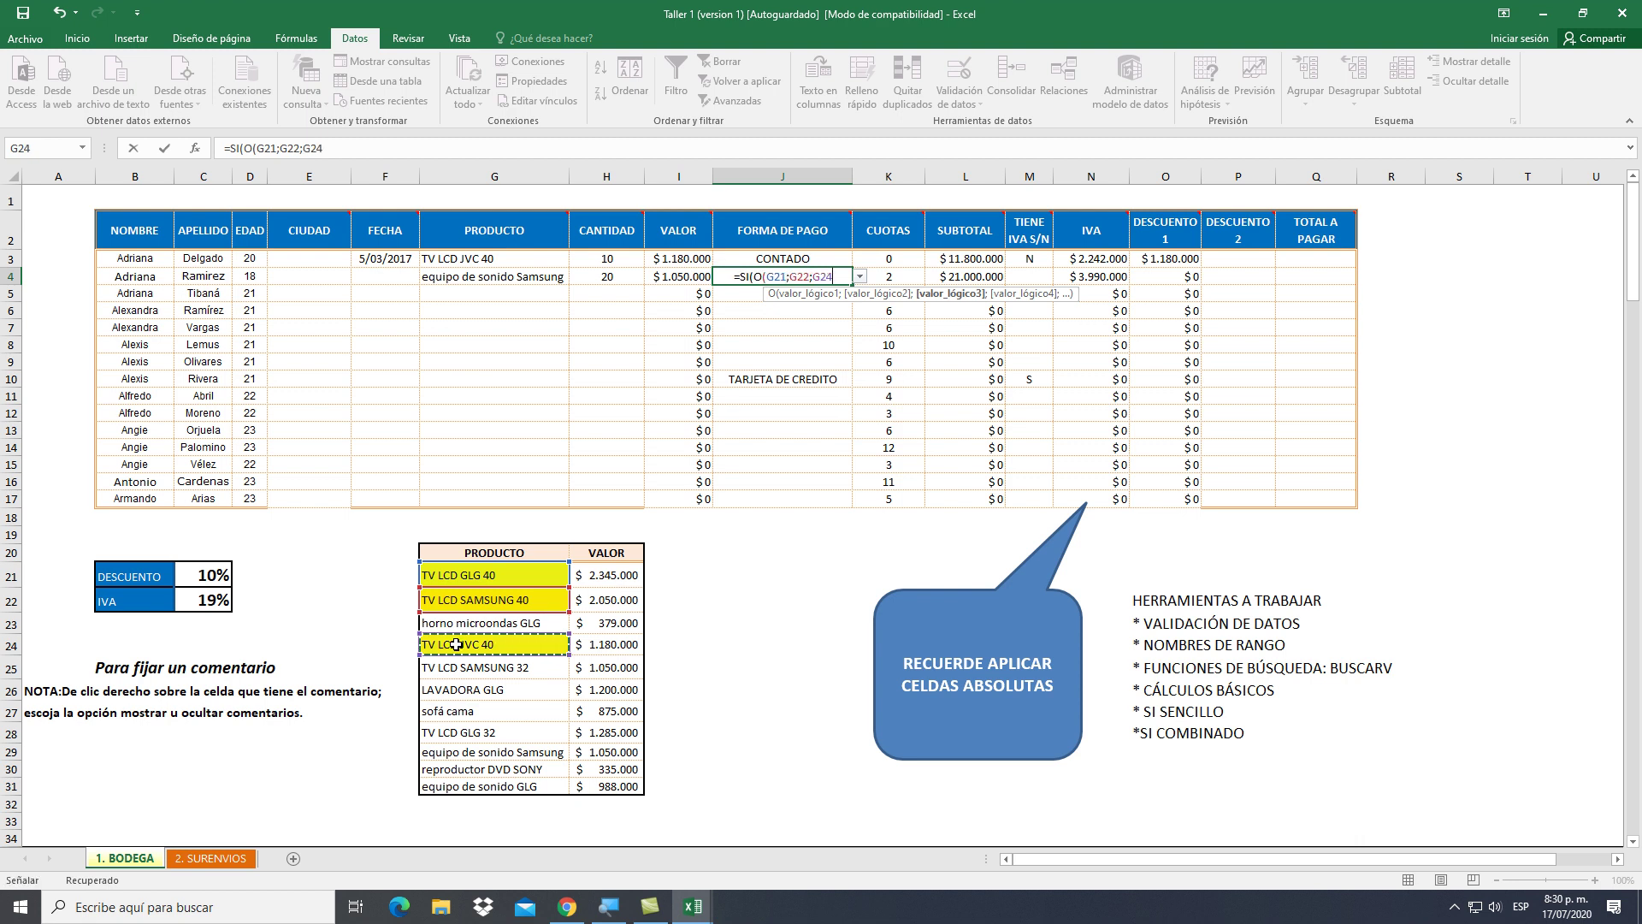
text())
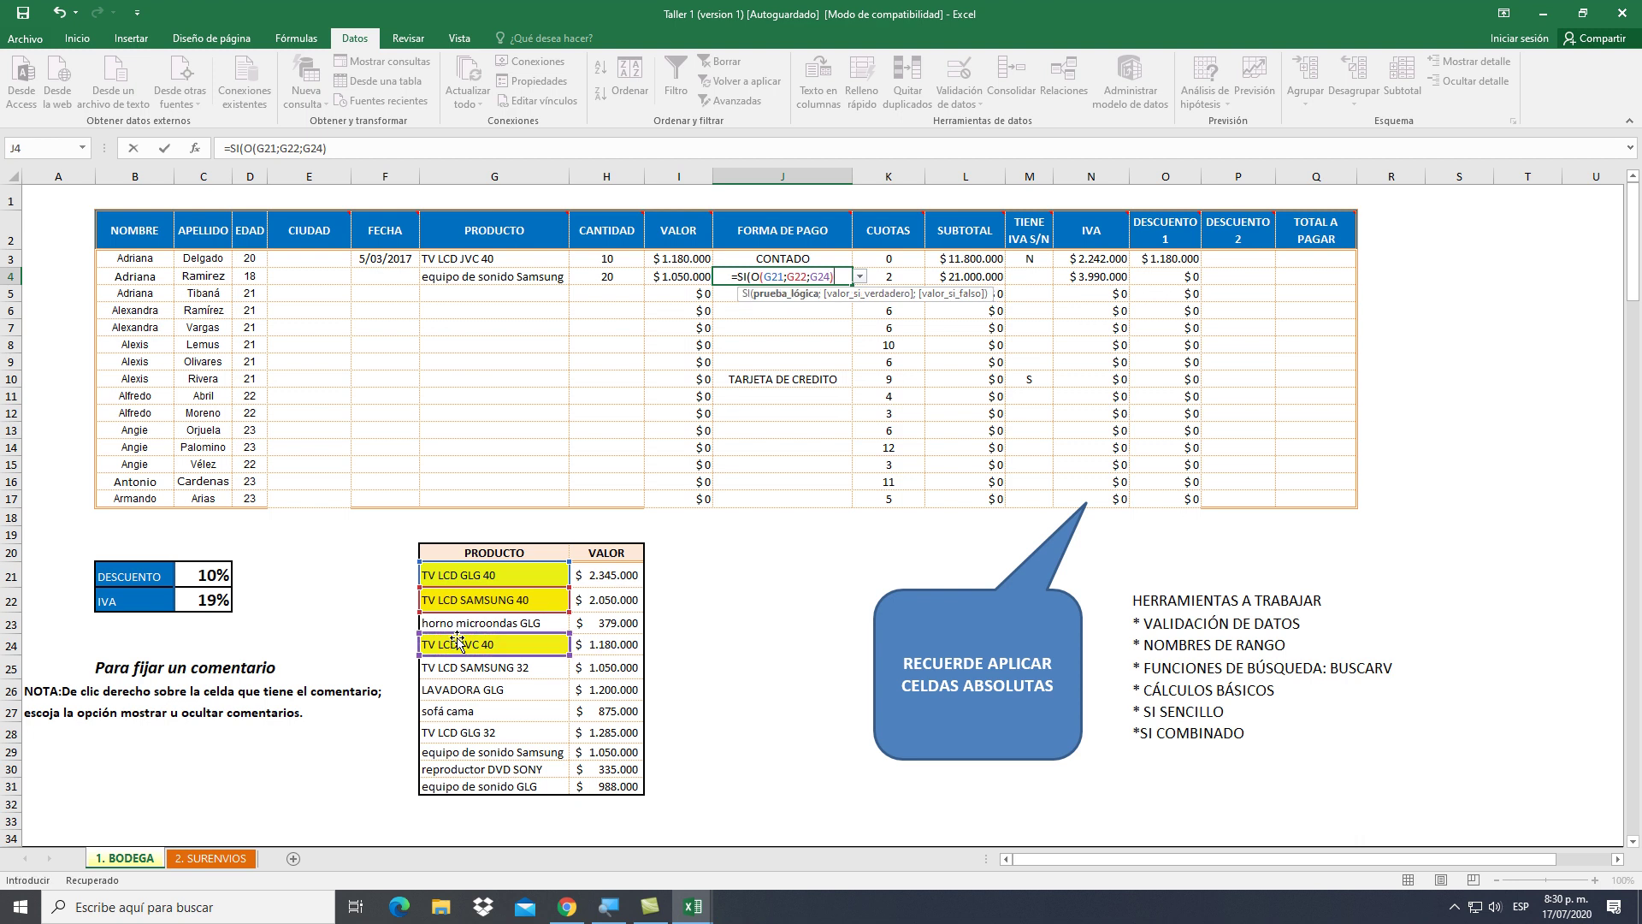
text(;)
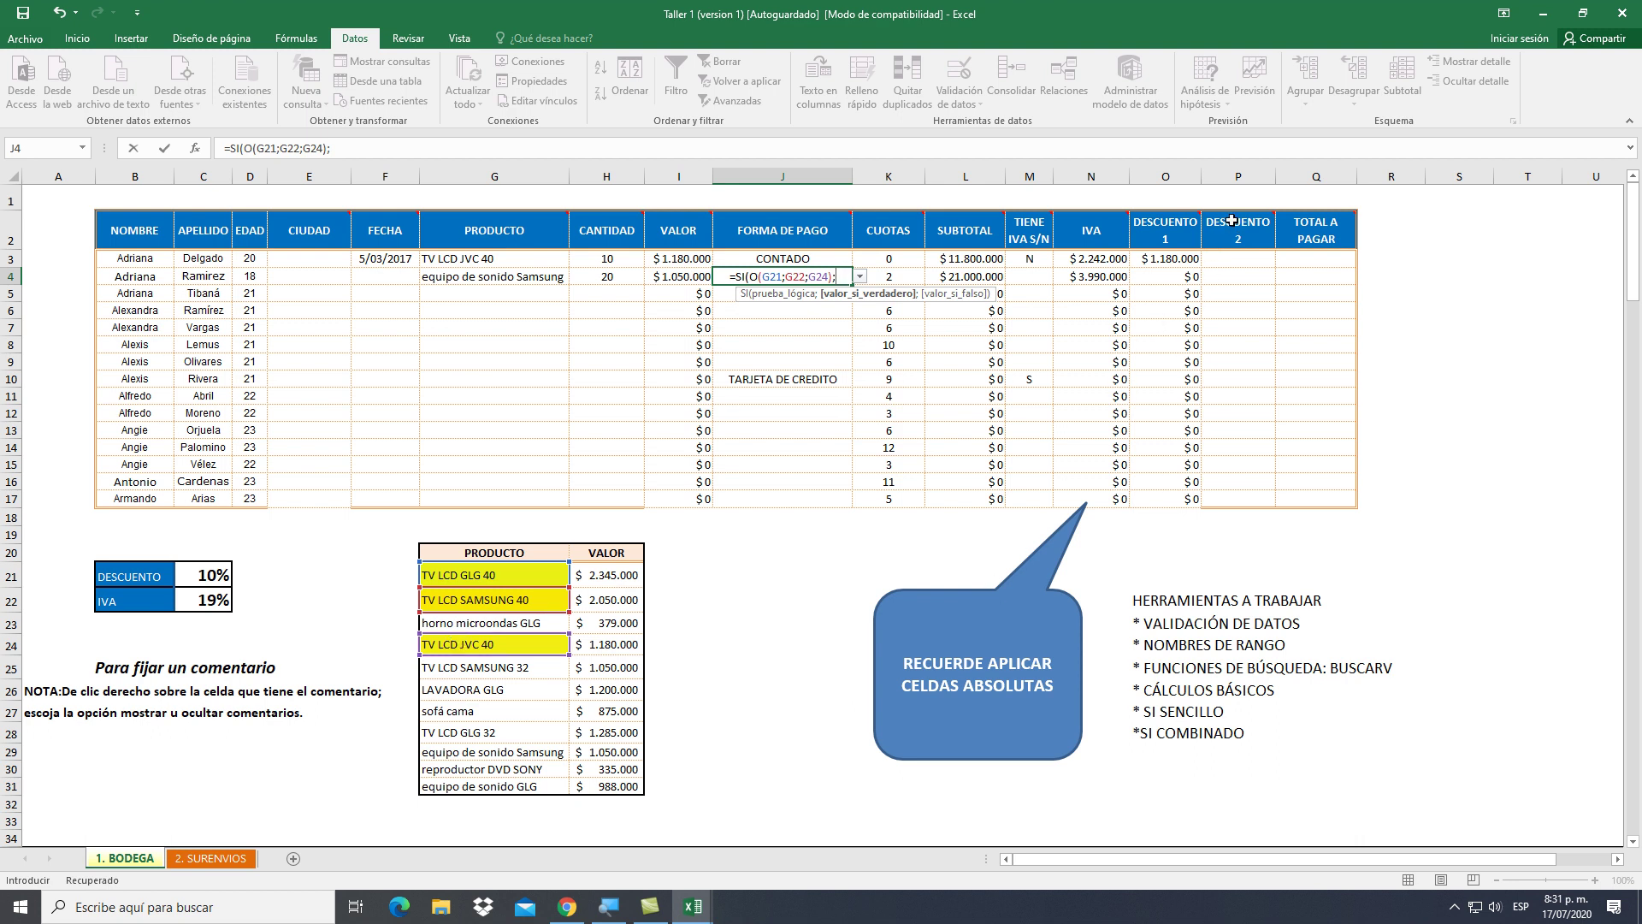
mouse_move(1232, 221)
click(981, 260)
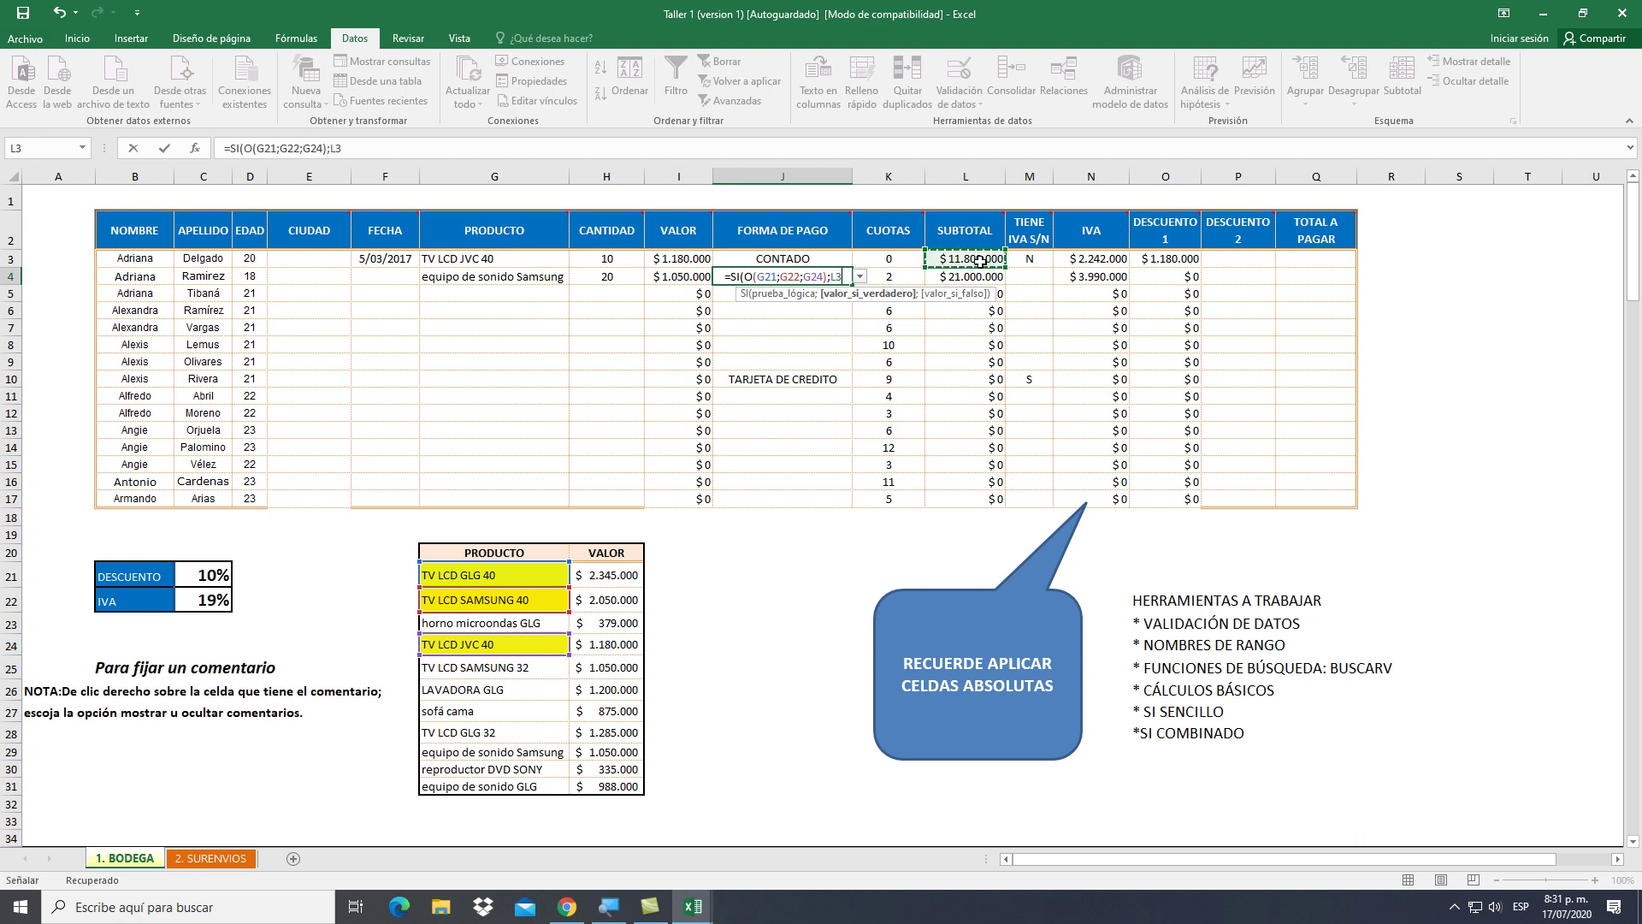
text(*10)
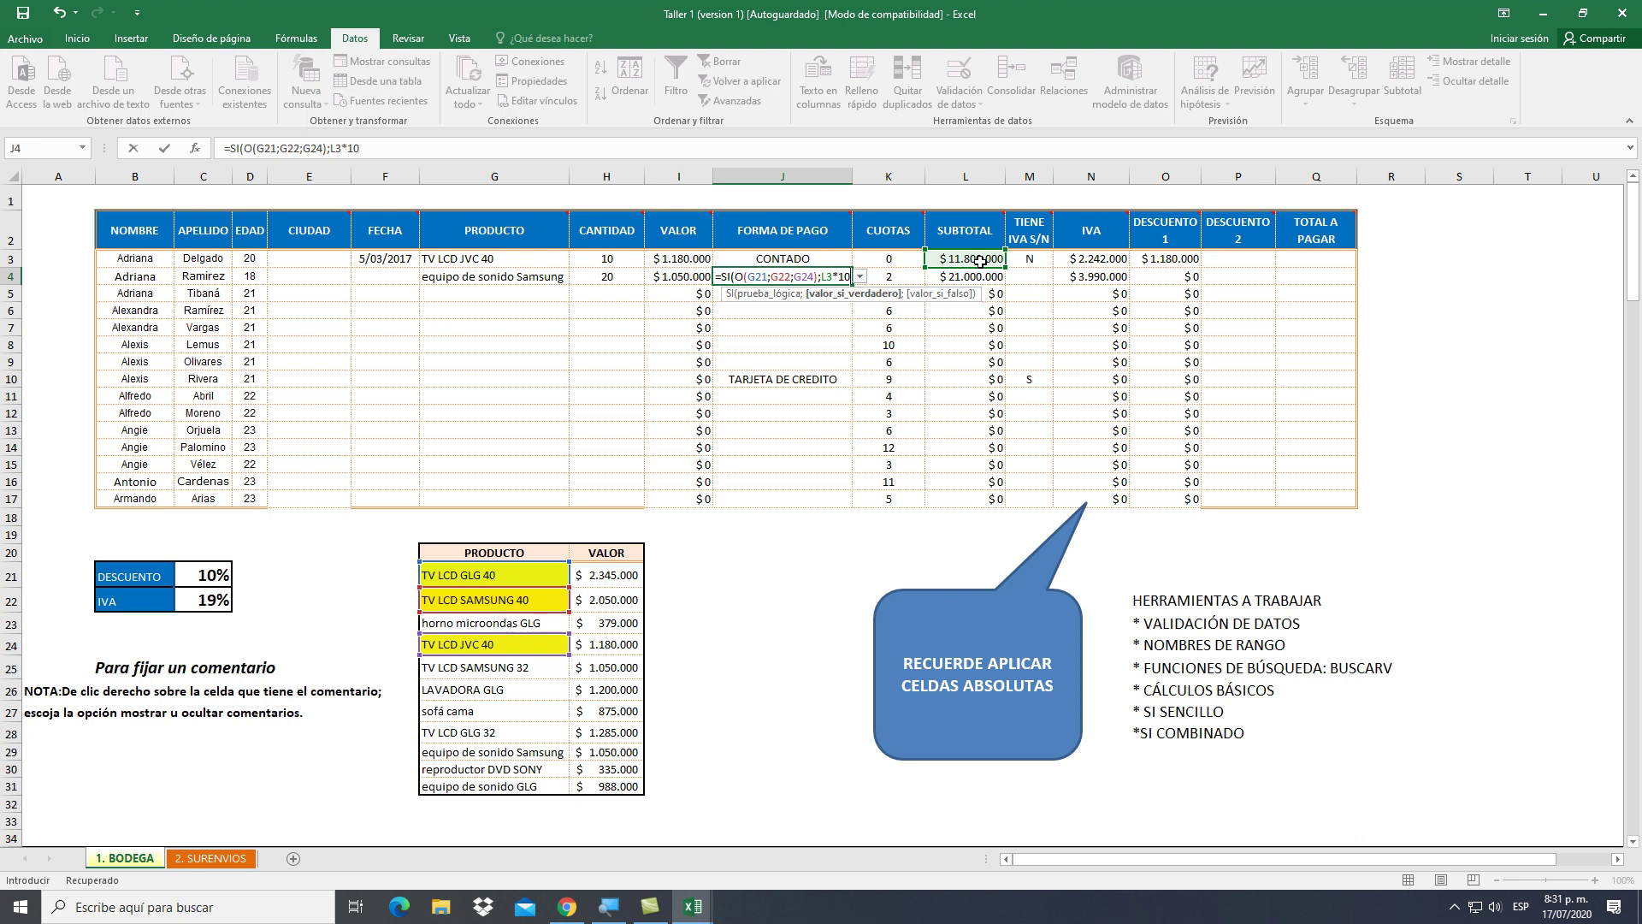
text(%)
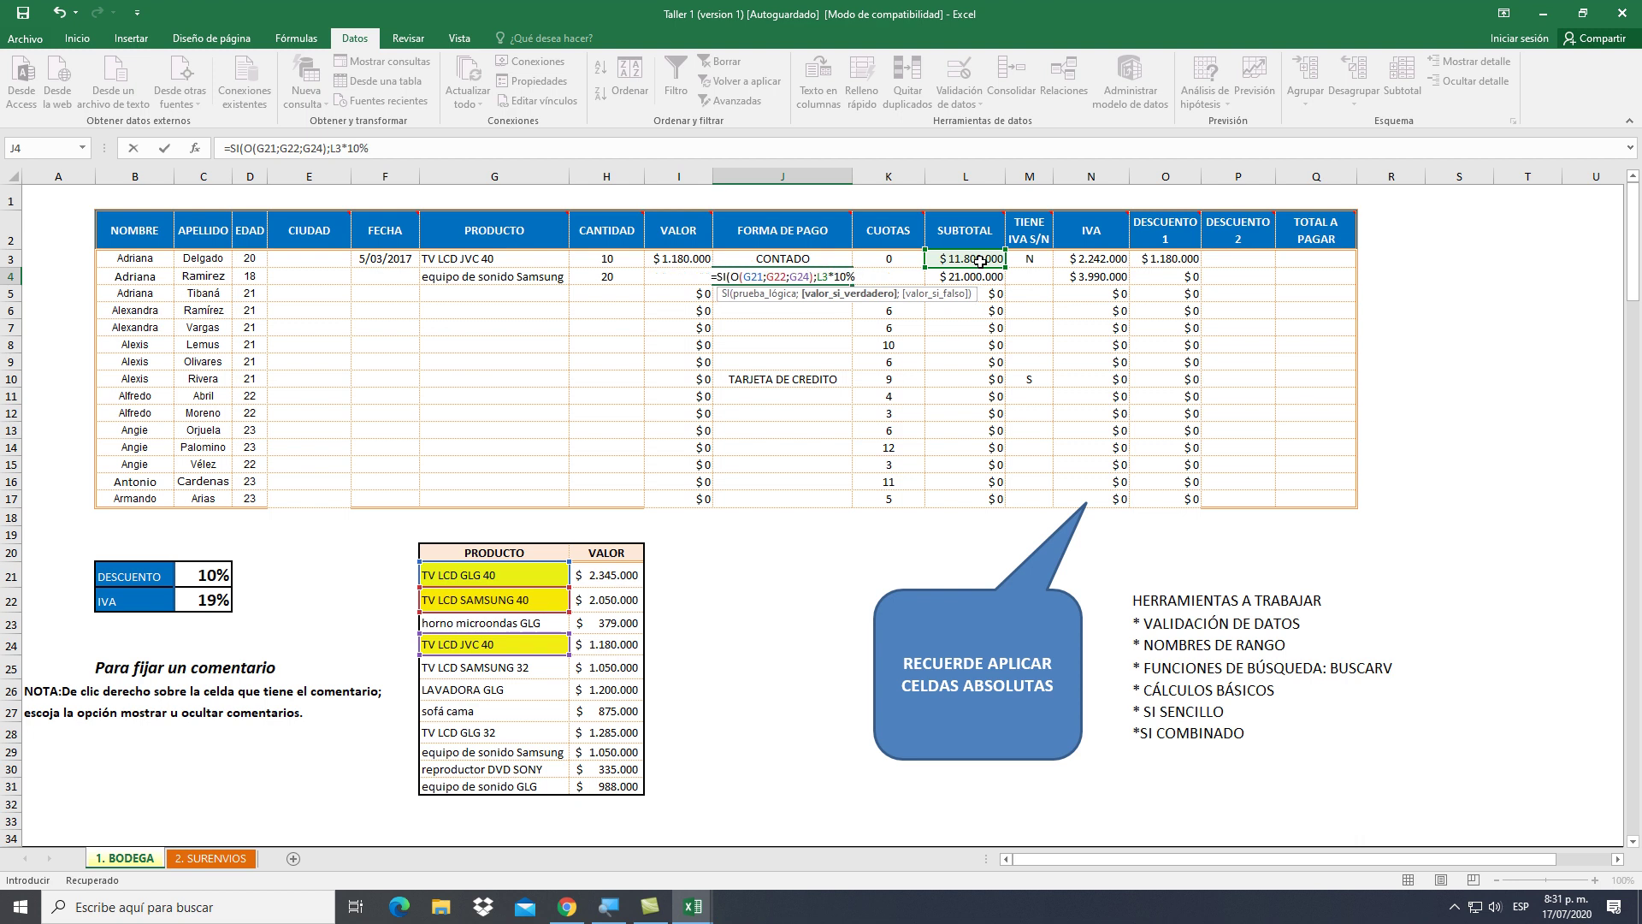
text(;)
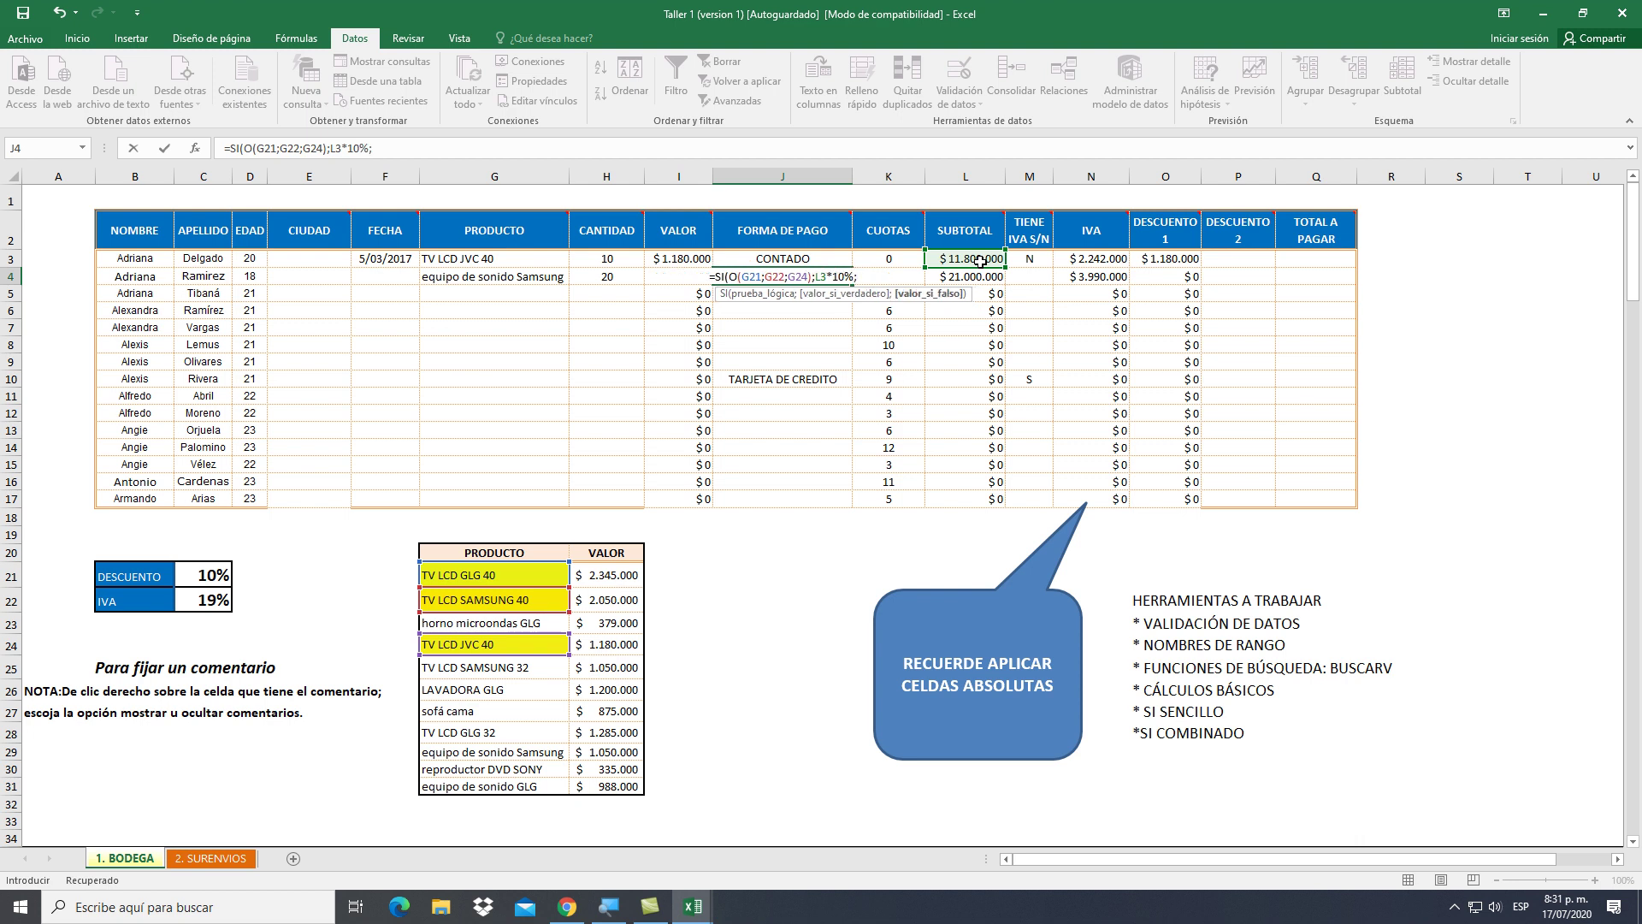
text(0)
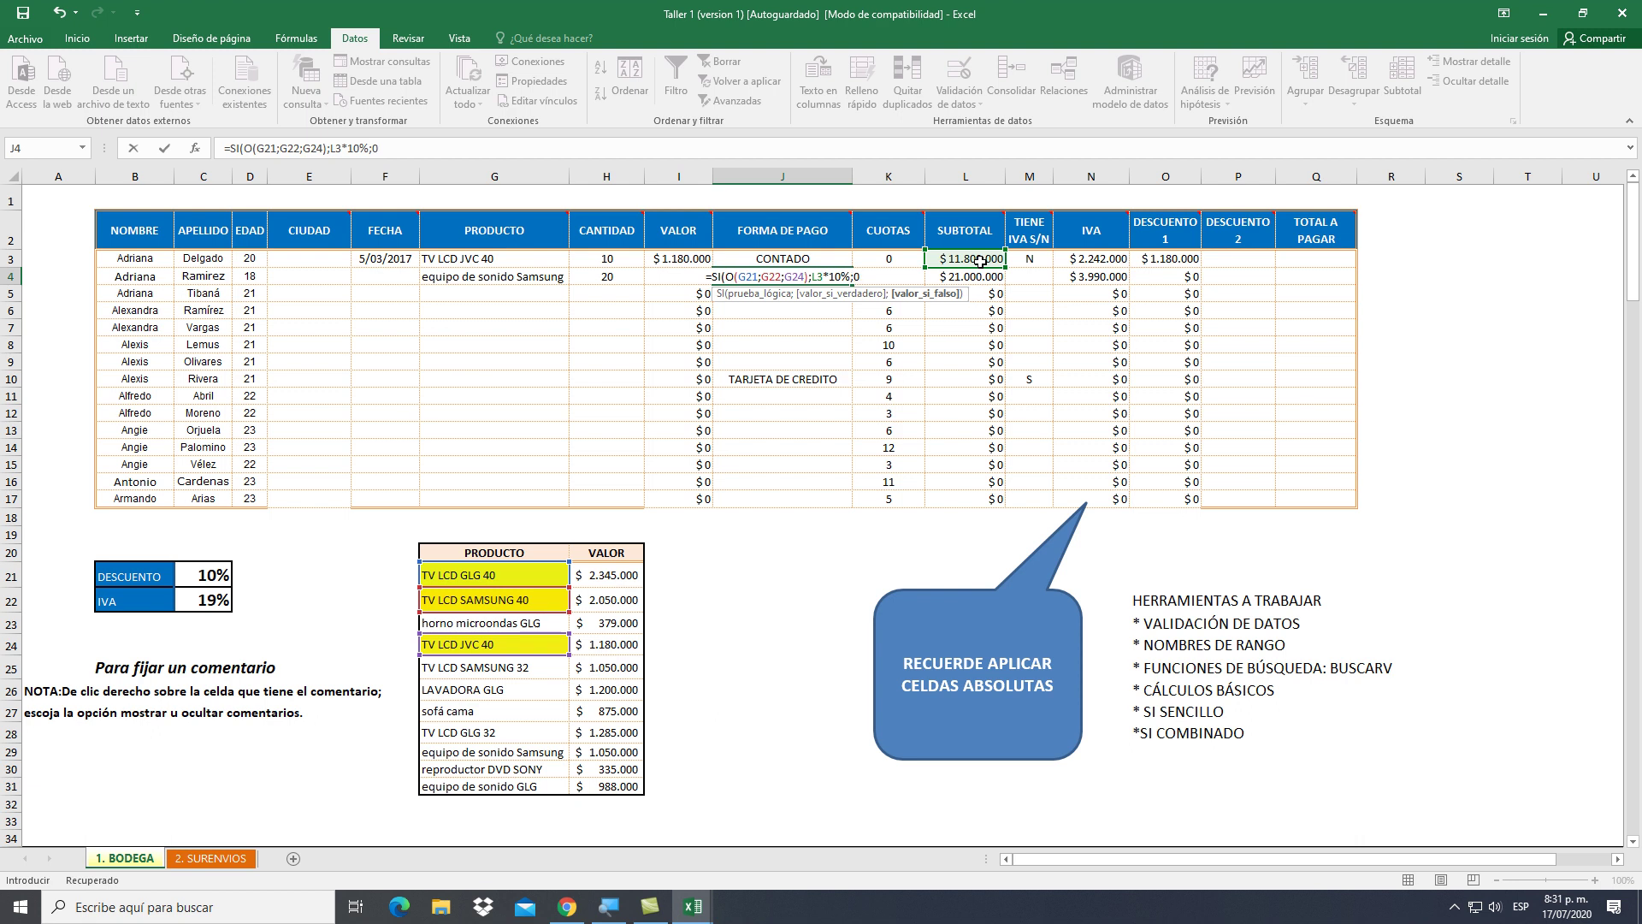
text())
key(Return)
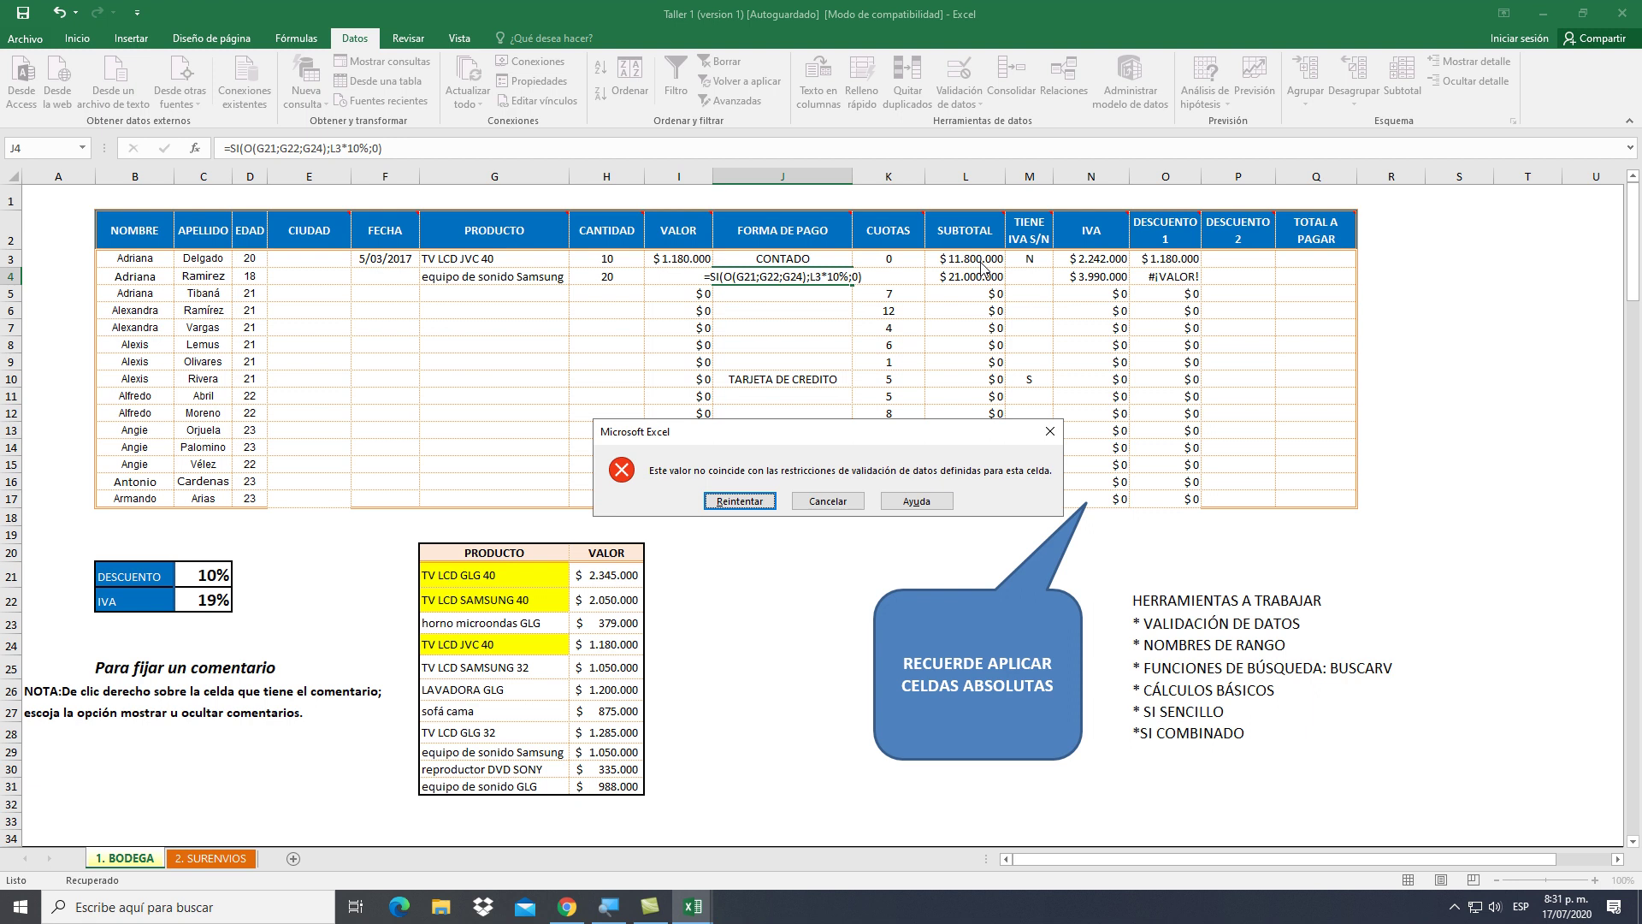
key(Return)
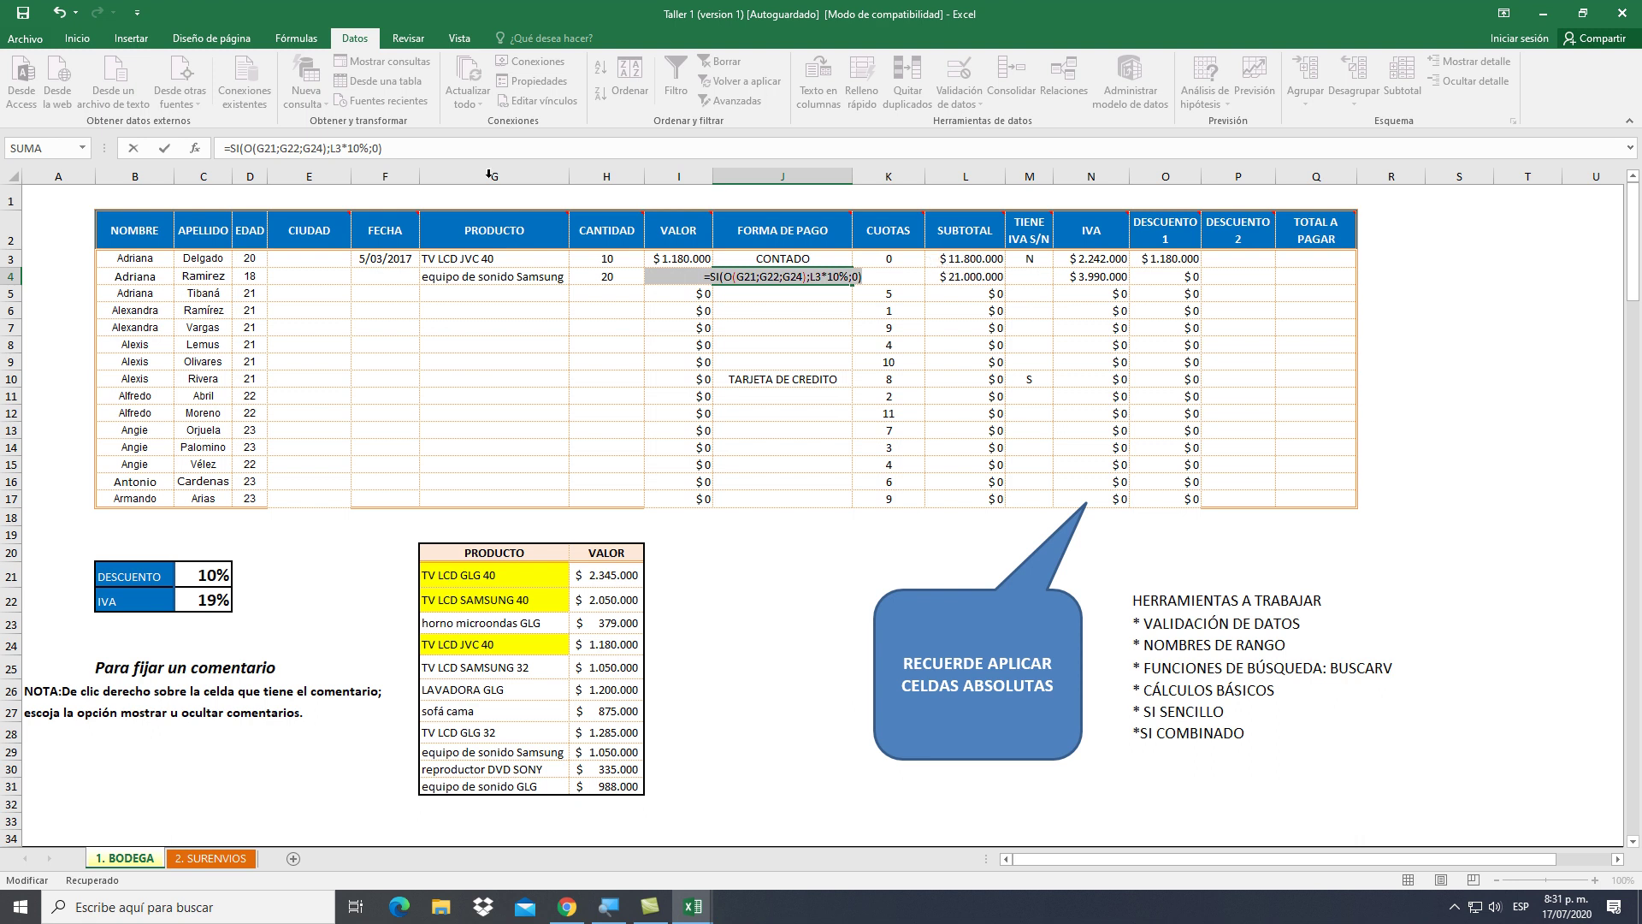
triple_click(312, 148)
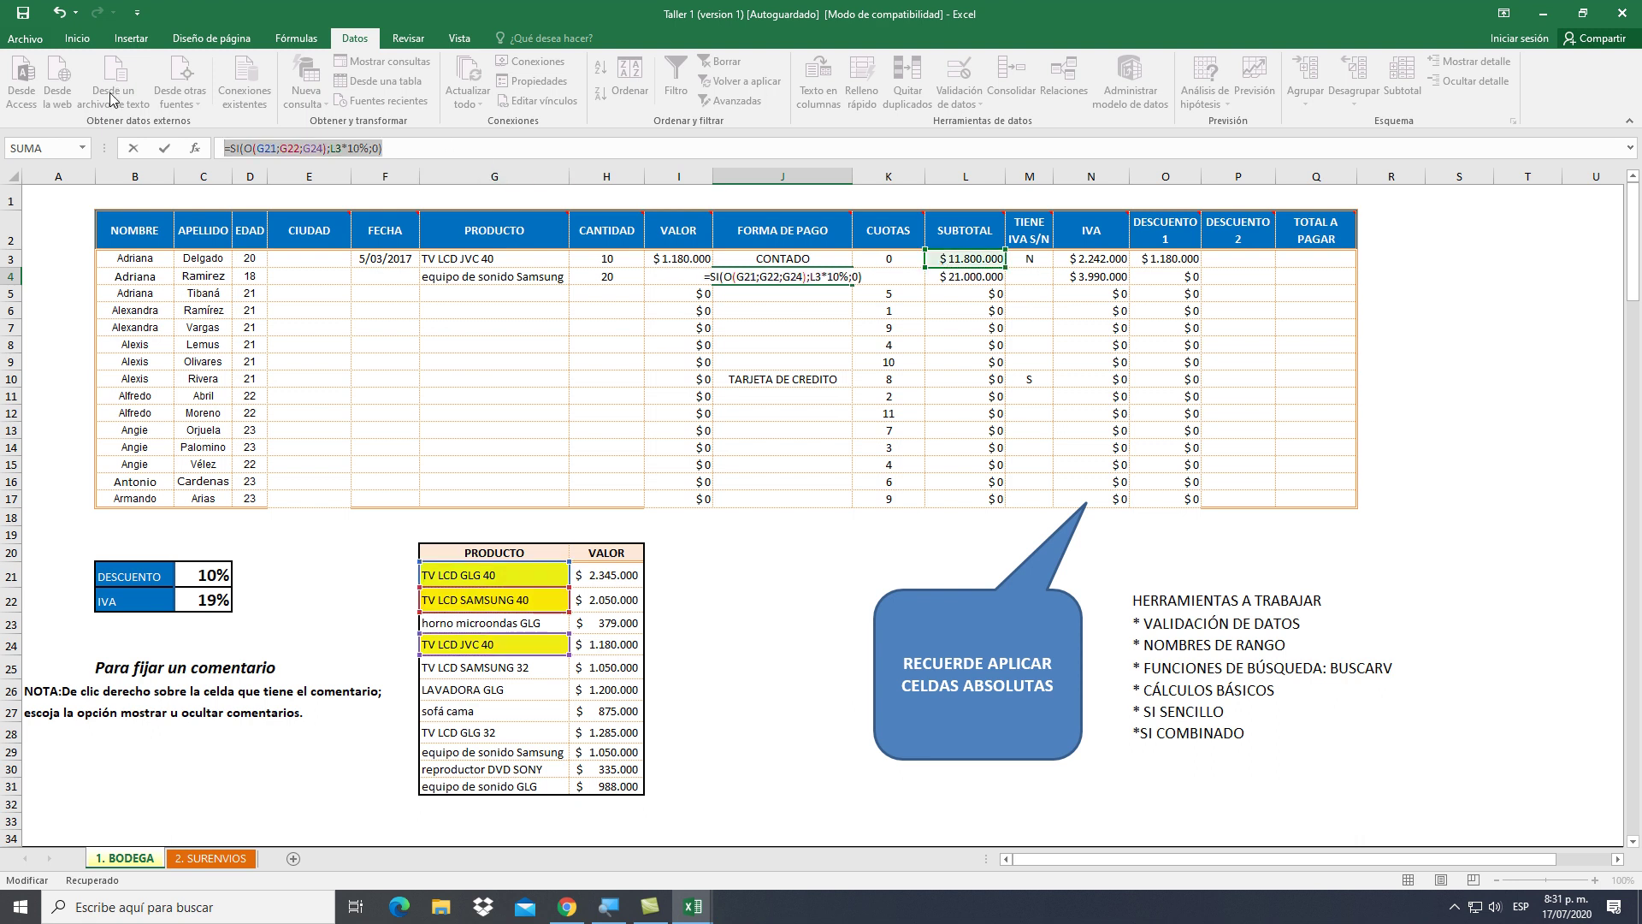
key(Escape)
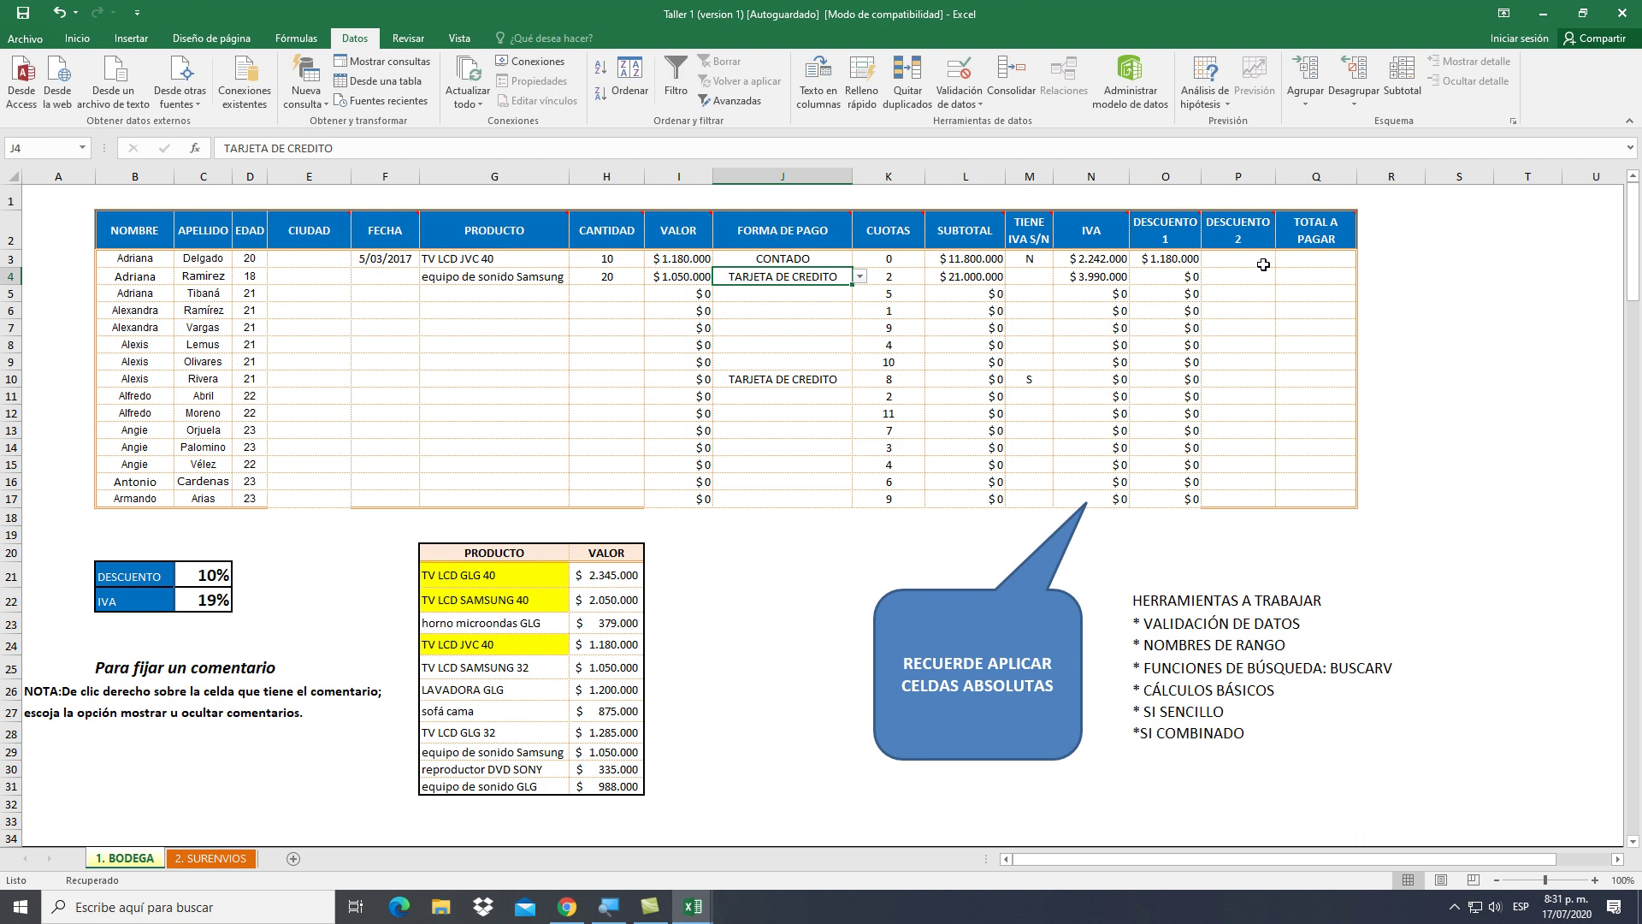
Begin the DESCUENTO 2 formula in P3 as a SI function with a nested O whose first condition is G3=G21, following the written instructions
click(1250, 262)
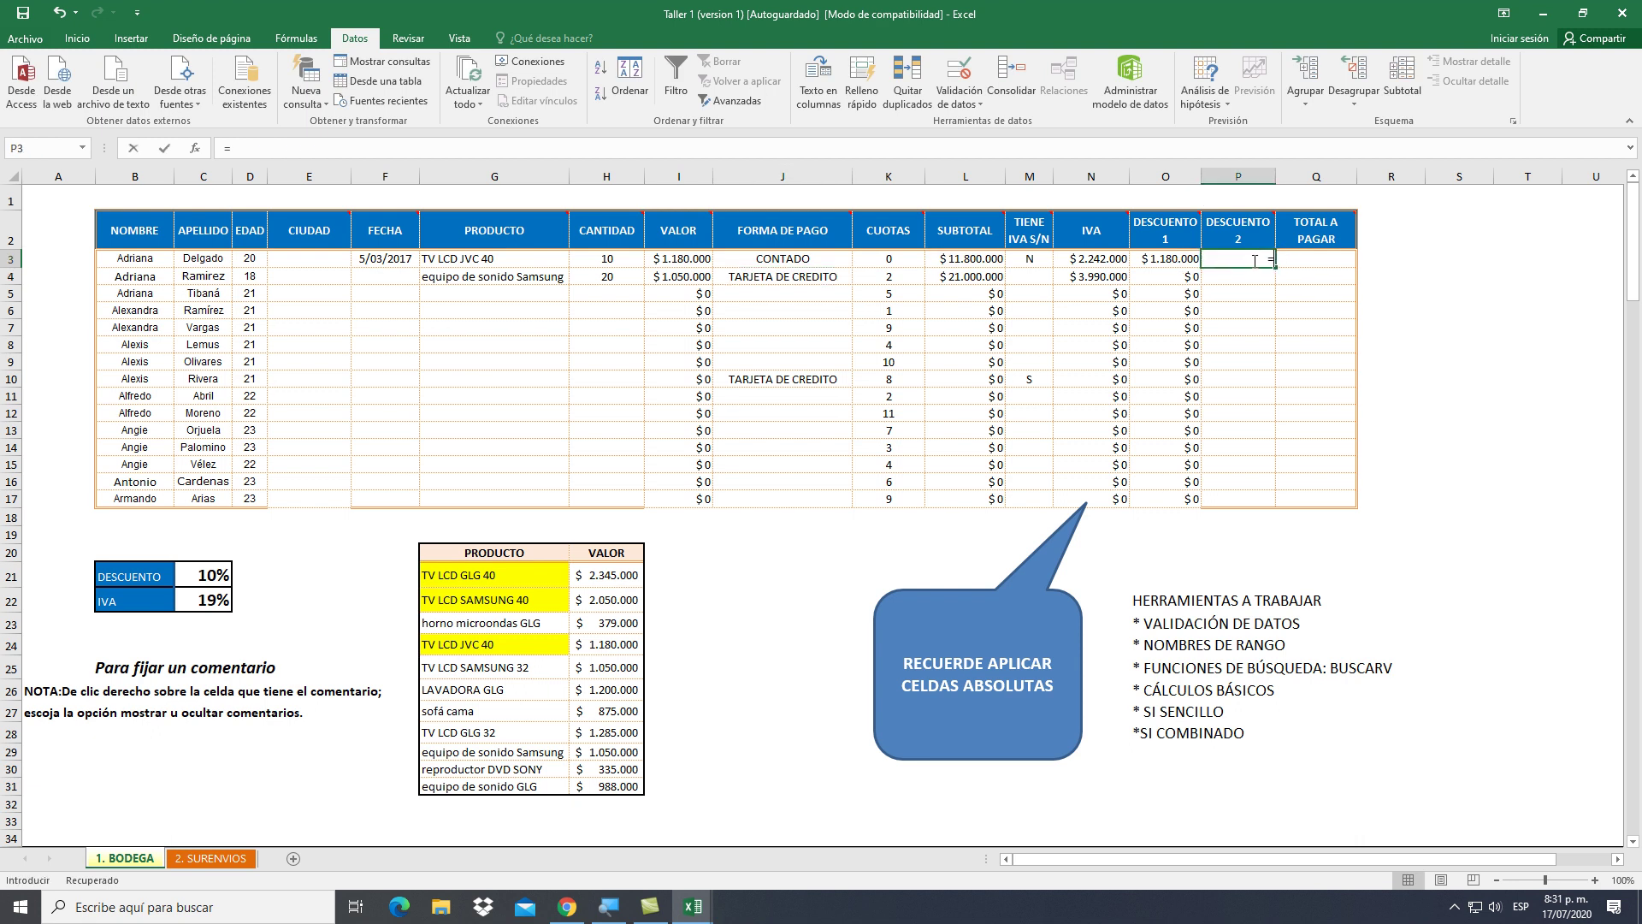
text(=SI)
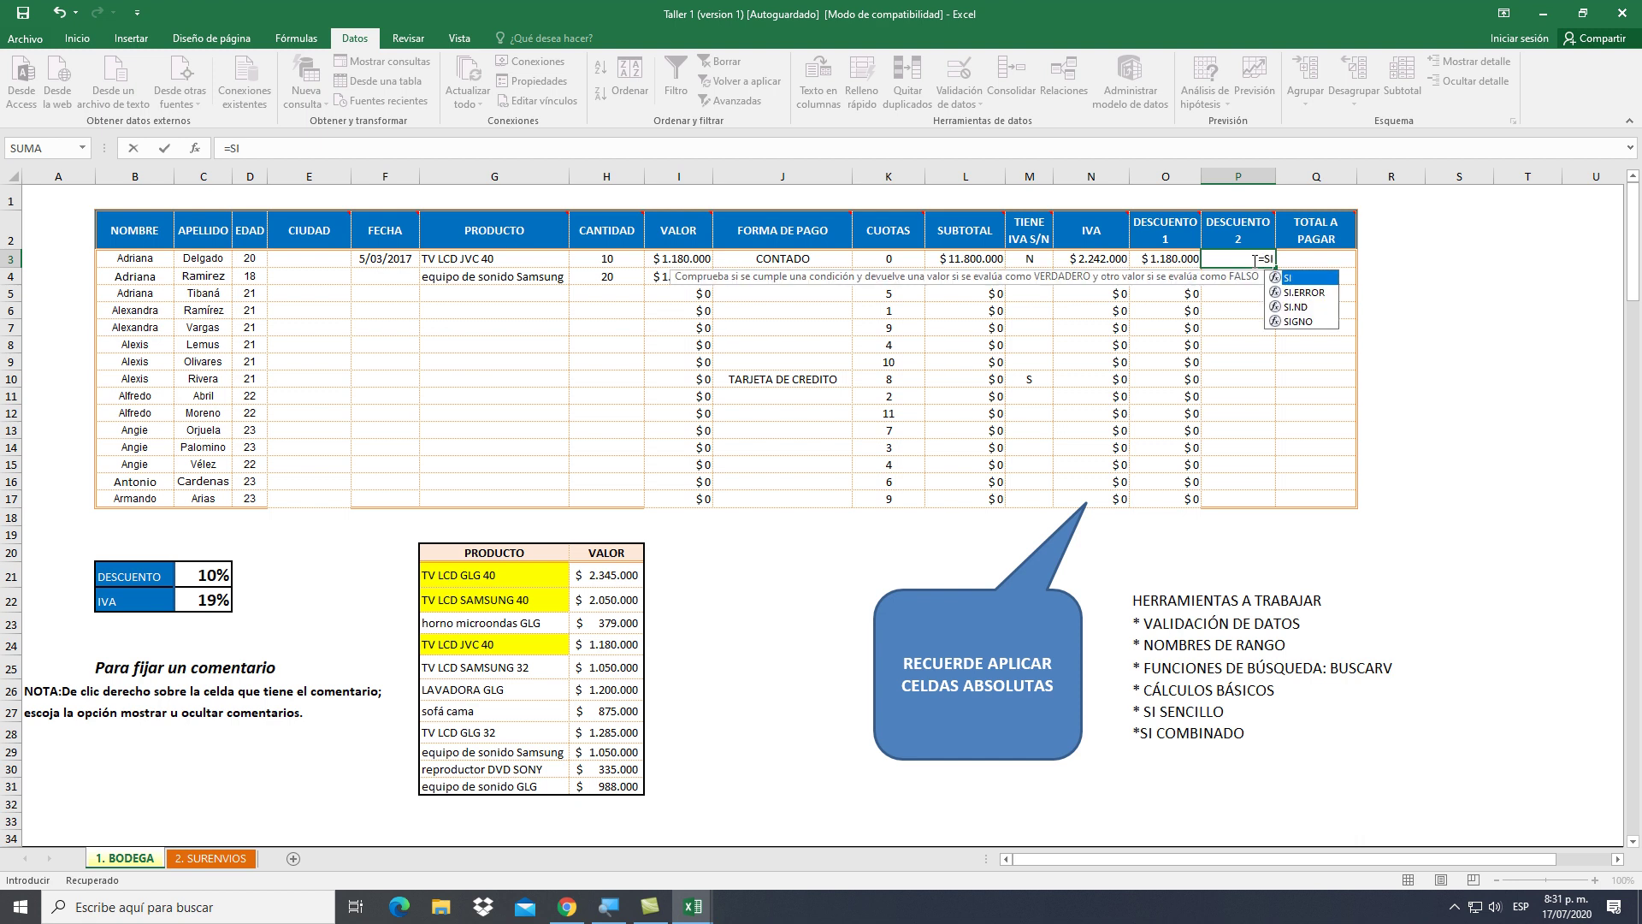
text((O()
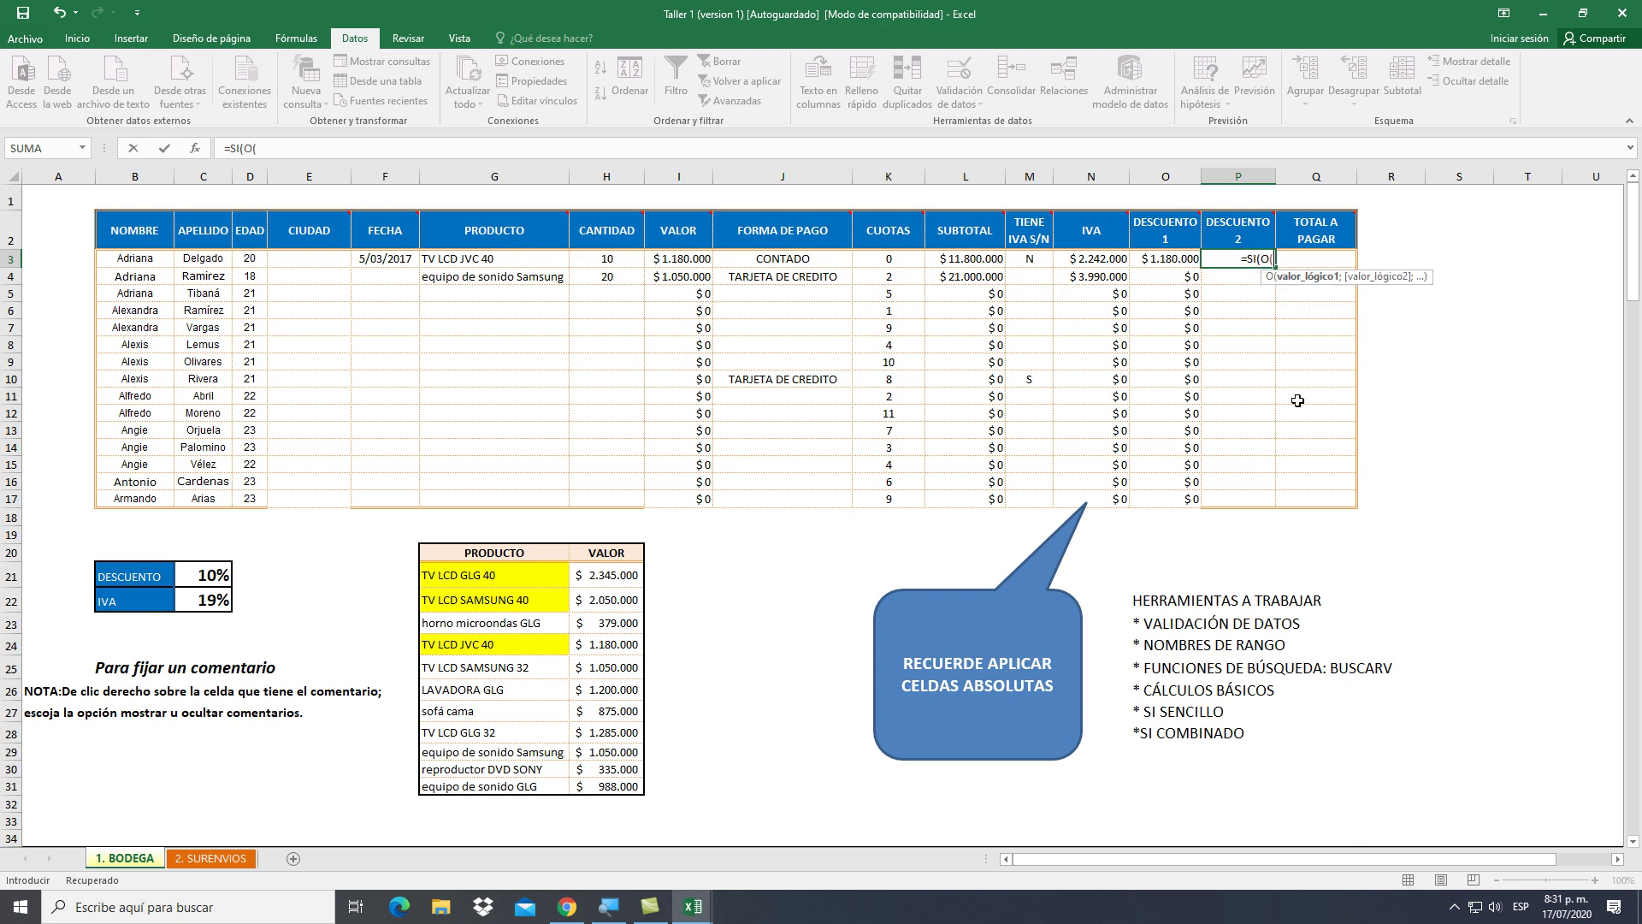
scroll(1297, 401, down, 6)
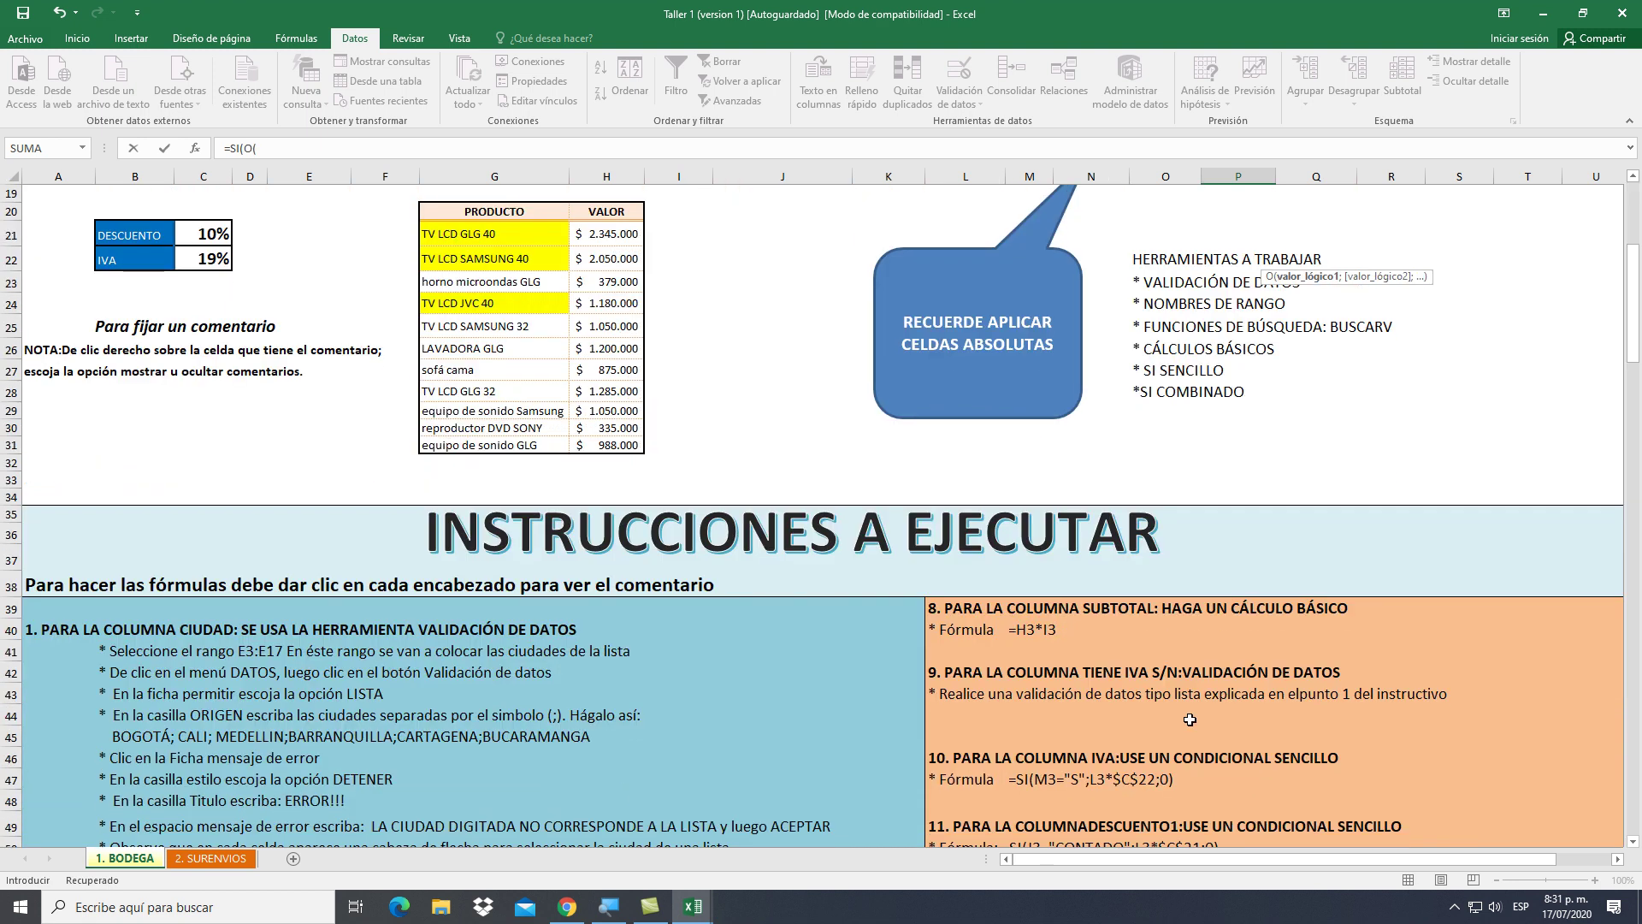
scroll(1189, 719, down, 3)
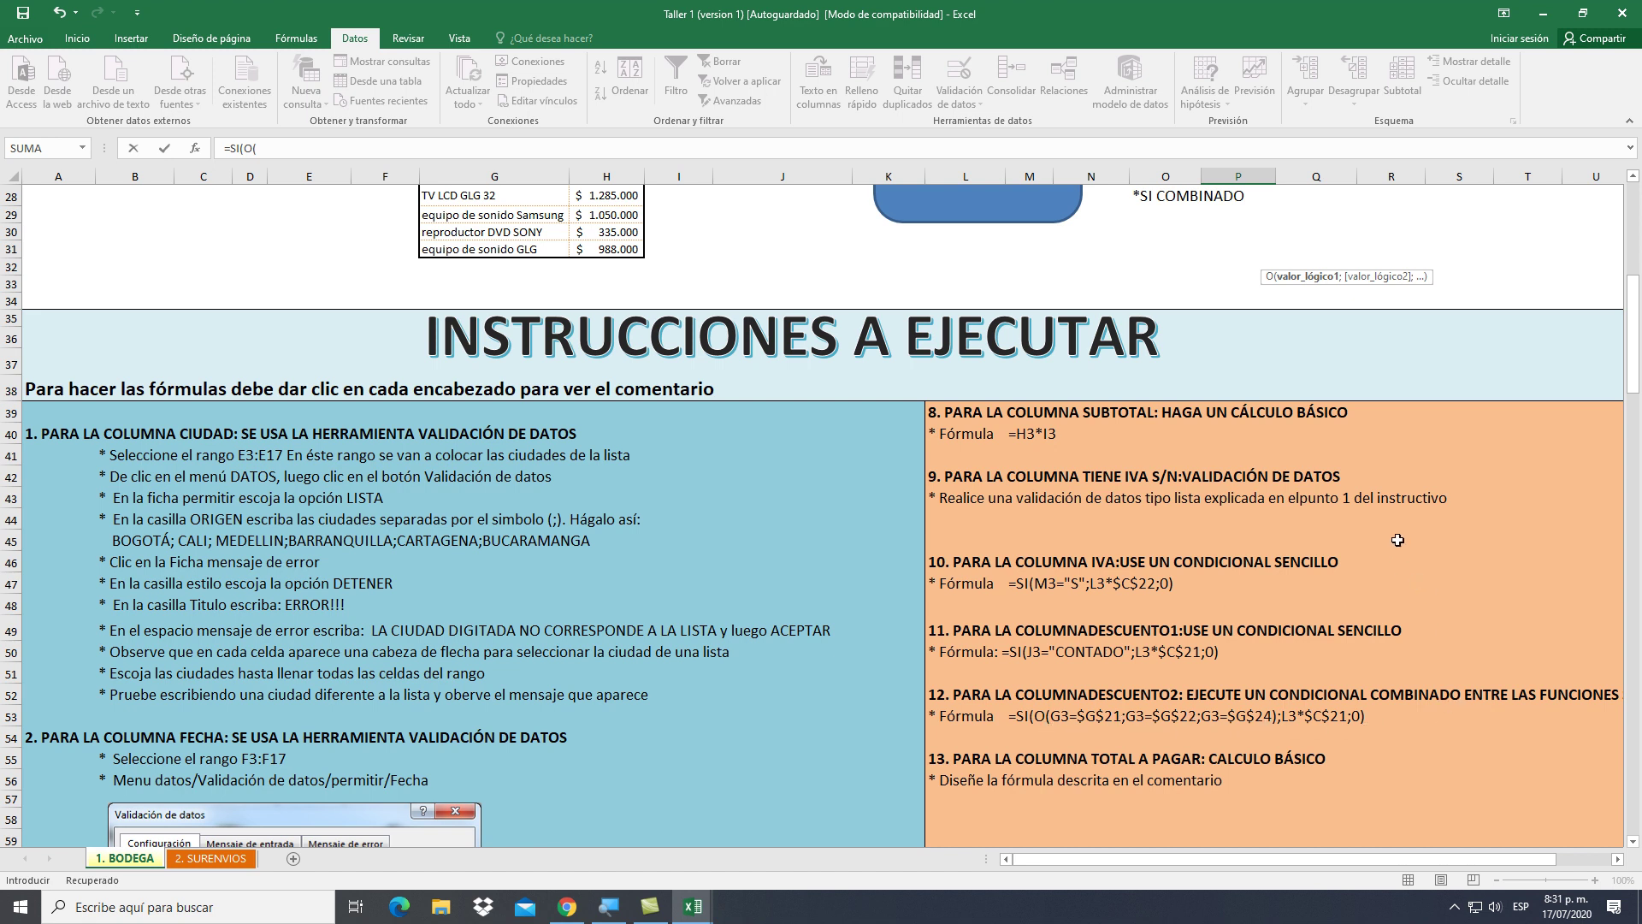
scroll(1398, 540, up, 9)
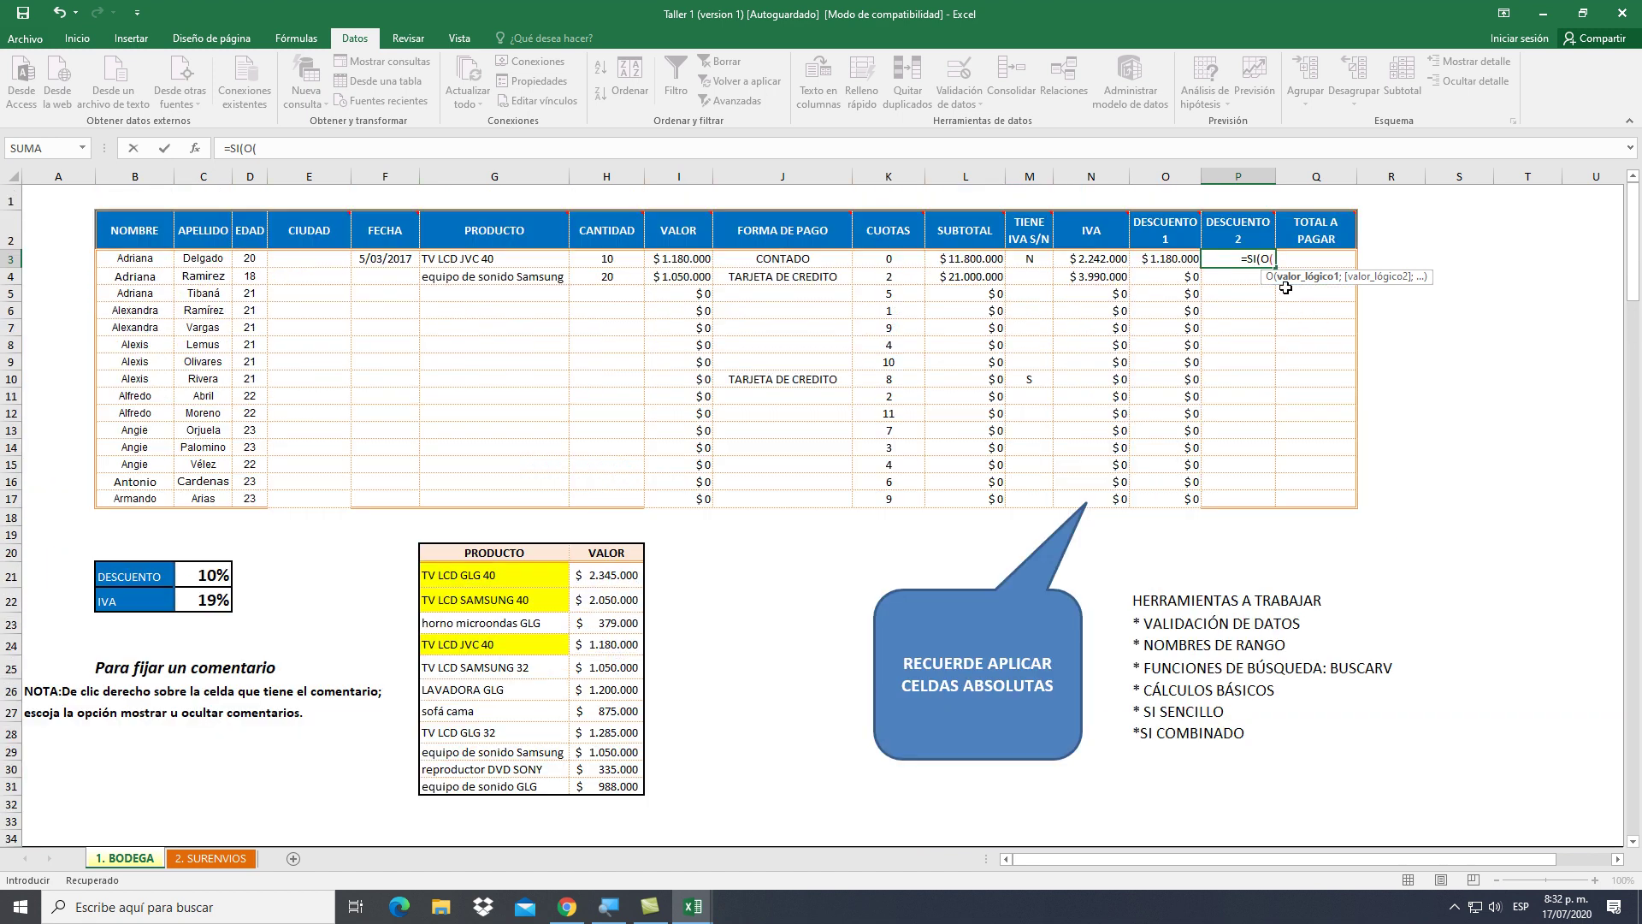
click(546, 266)
text(=)
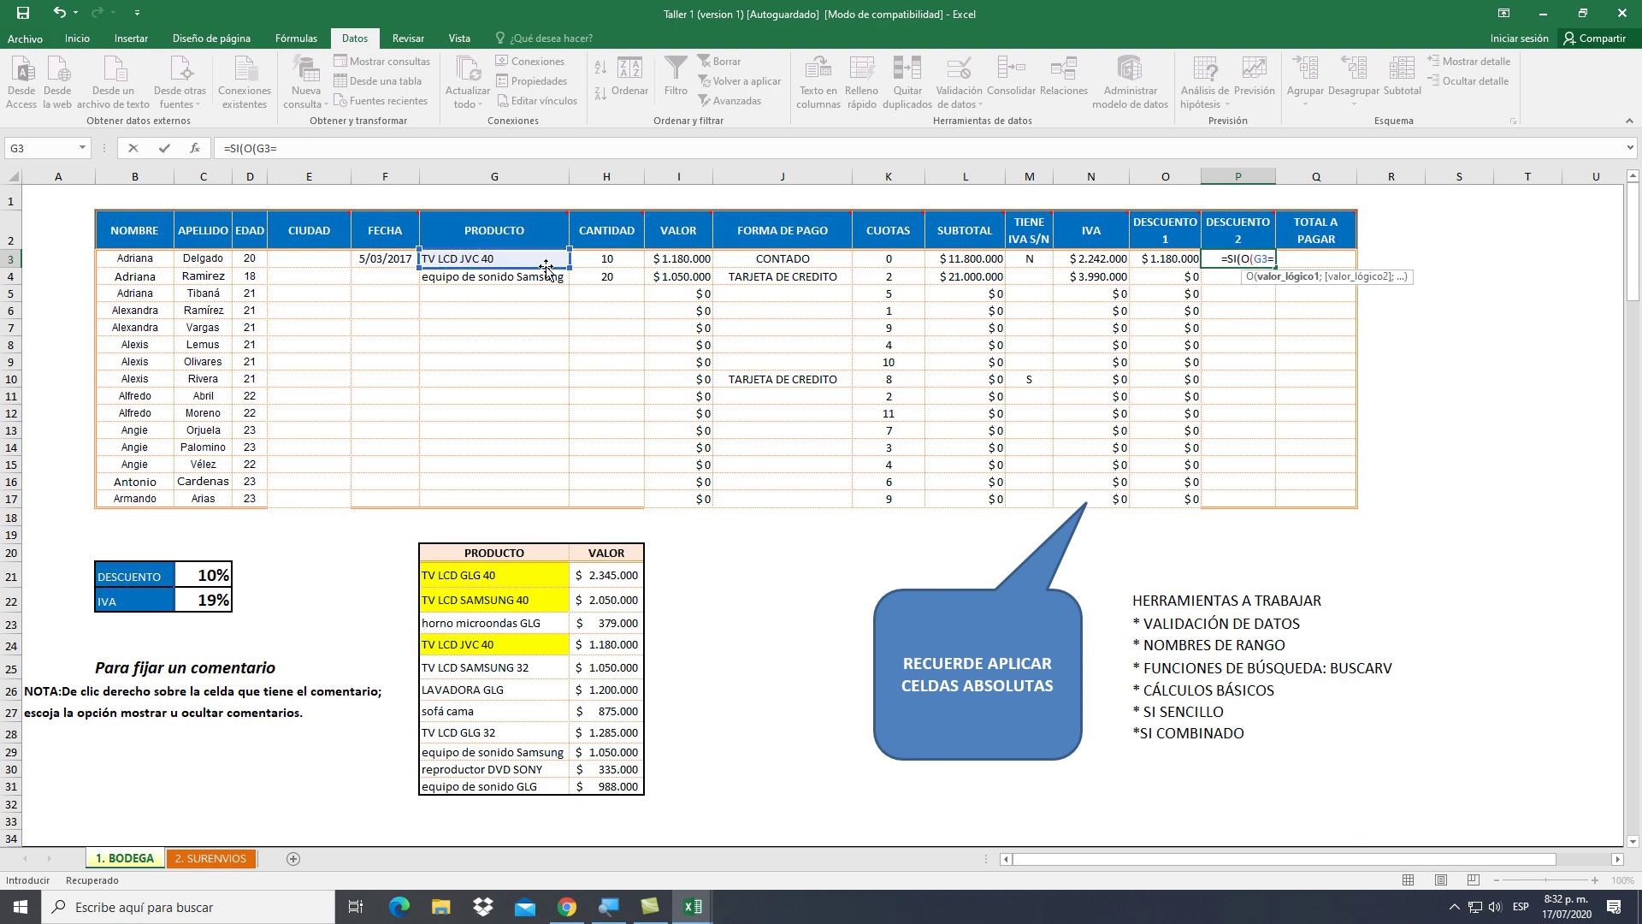
click(464, 575)
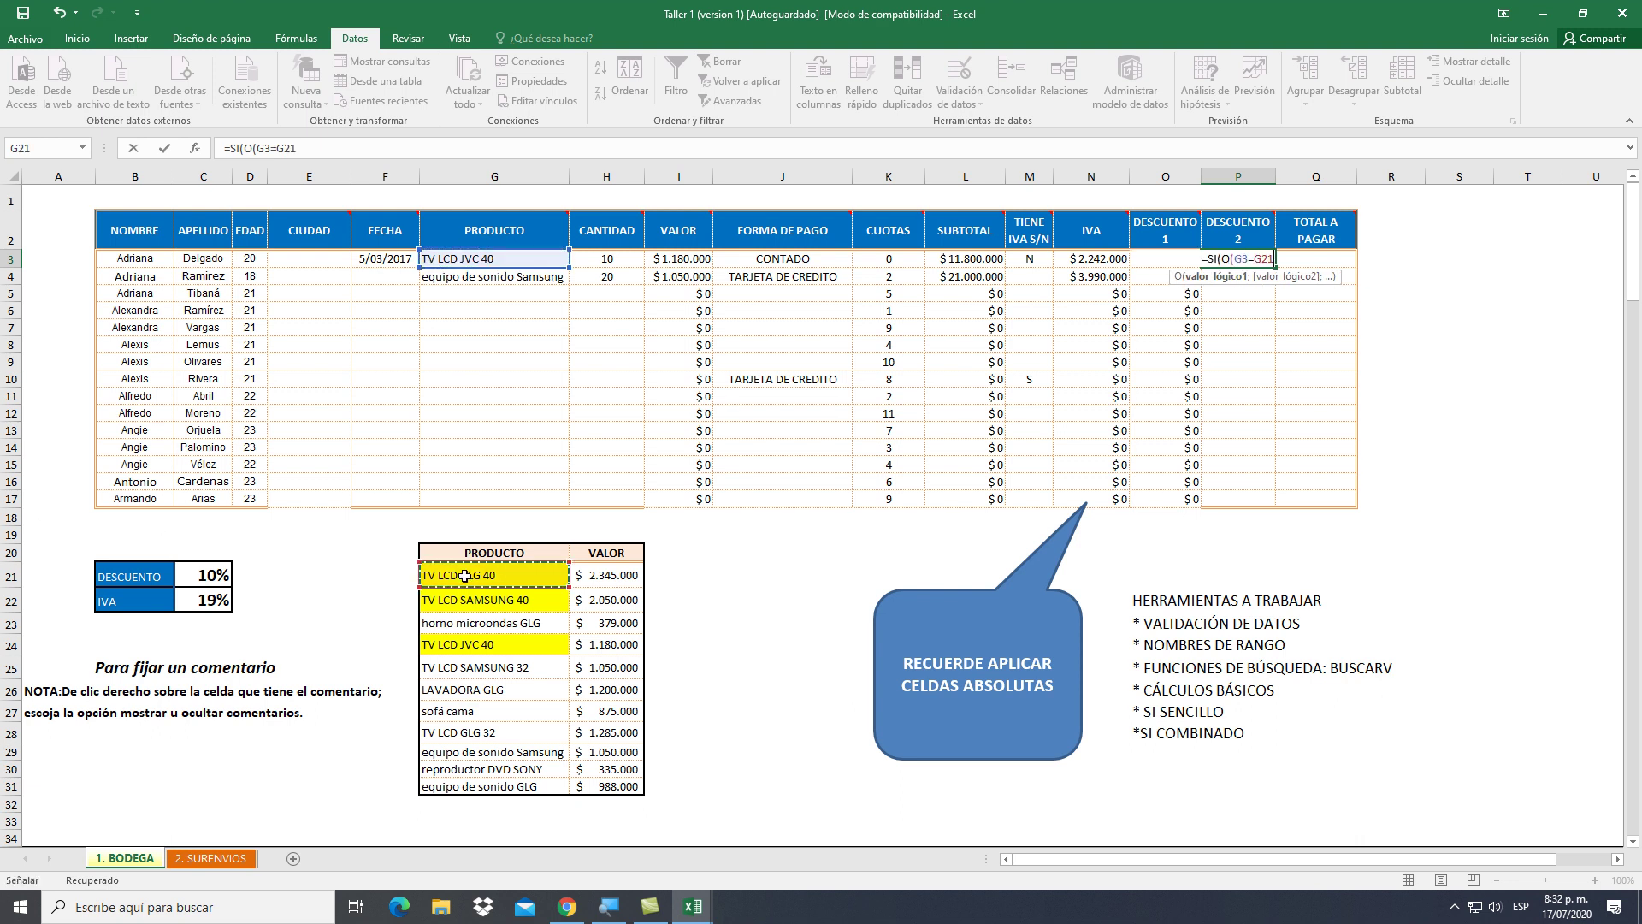
text(;)
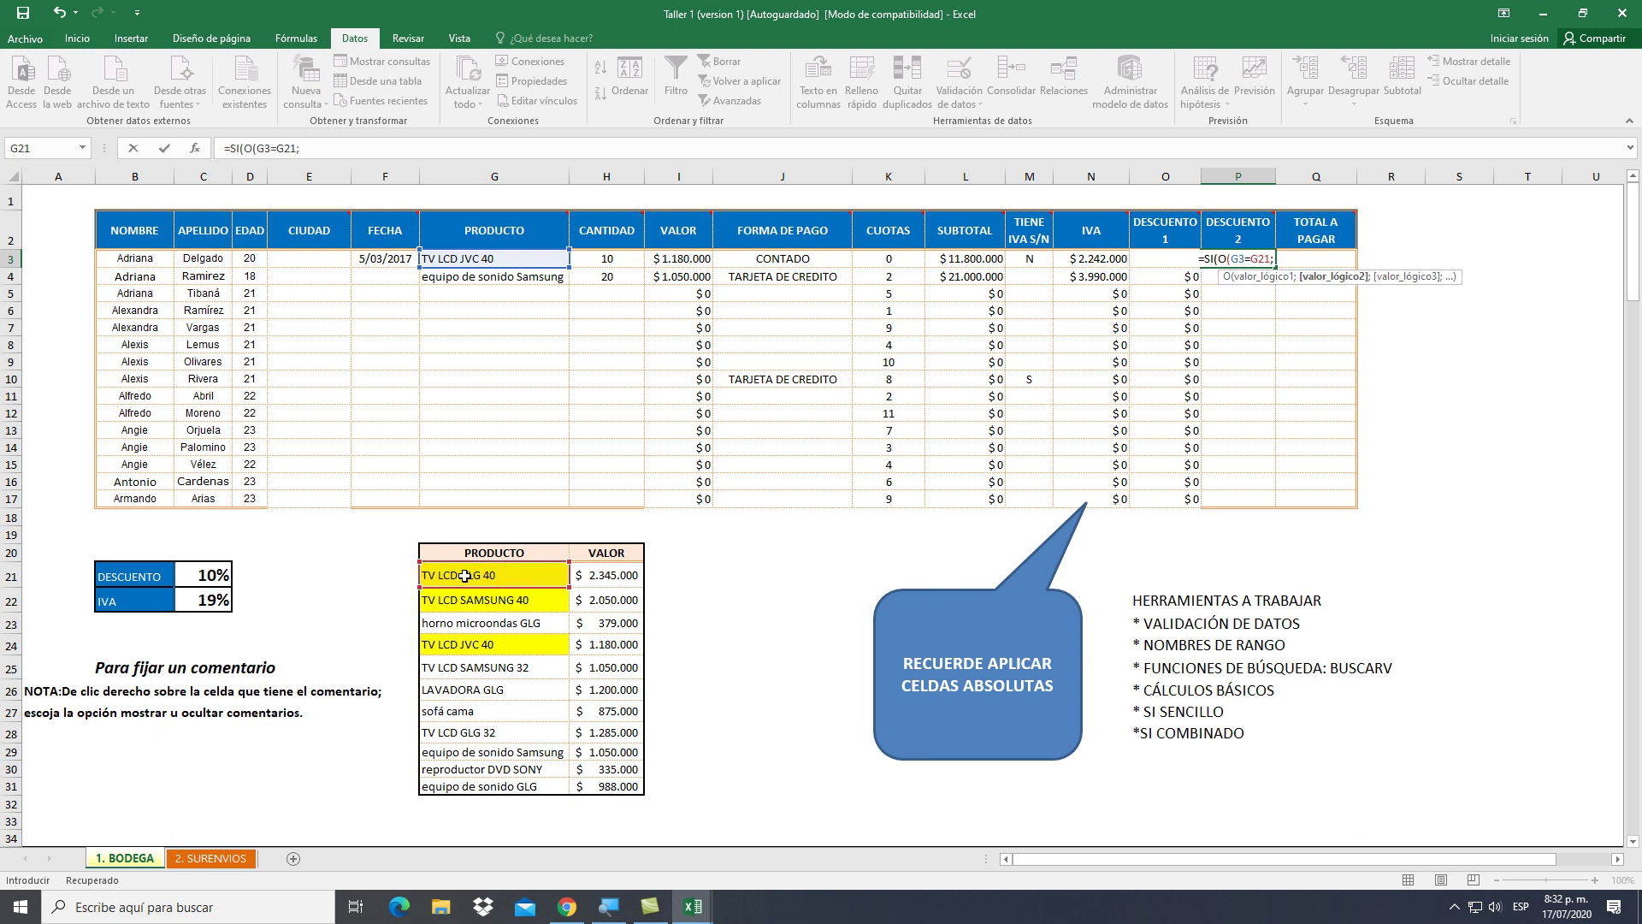
Add the conditions G3=G22 and G3=G24 to the O function in P3 and close its parenthesis
click(481, 261)
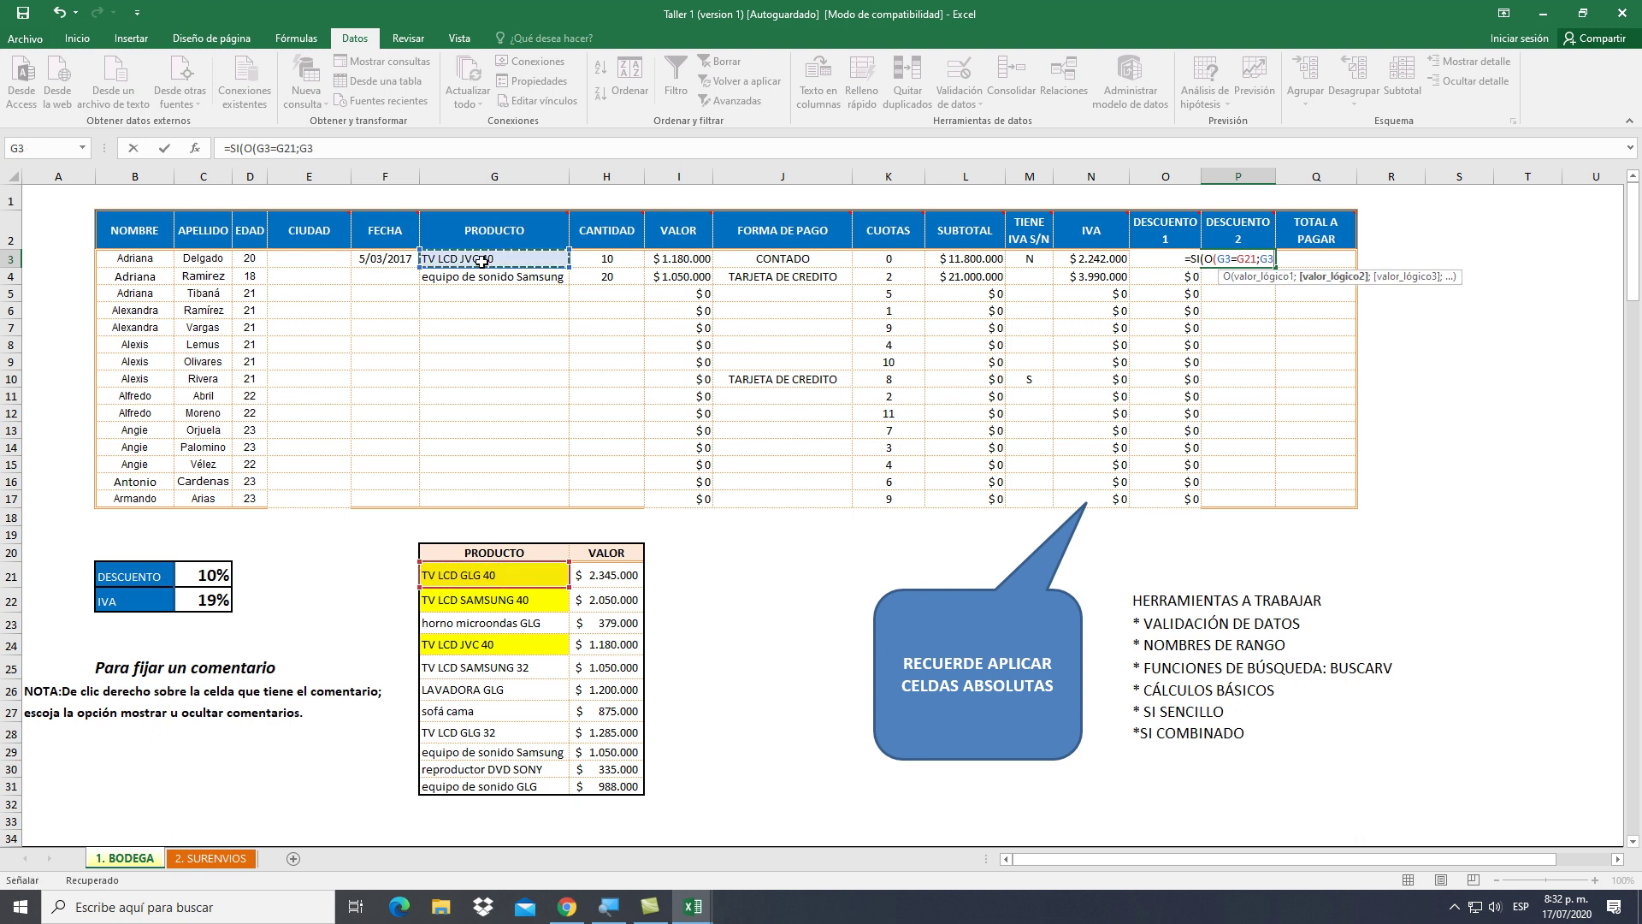
text(=)
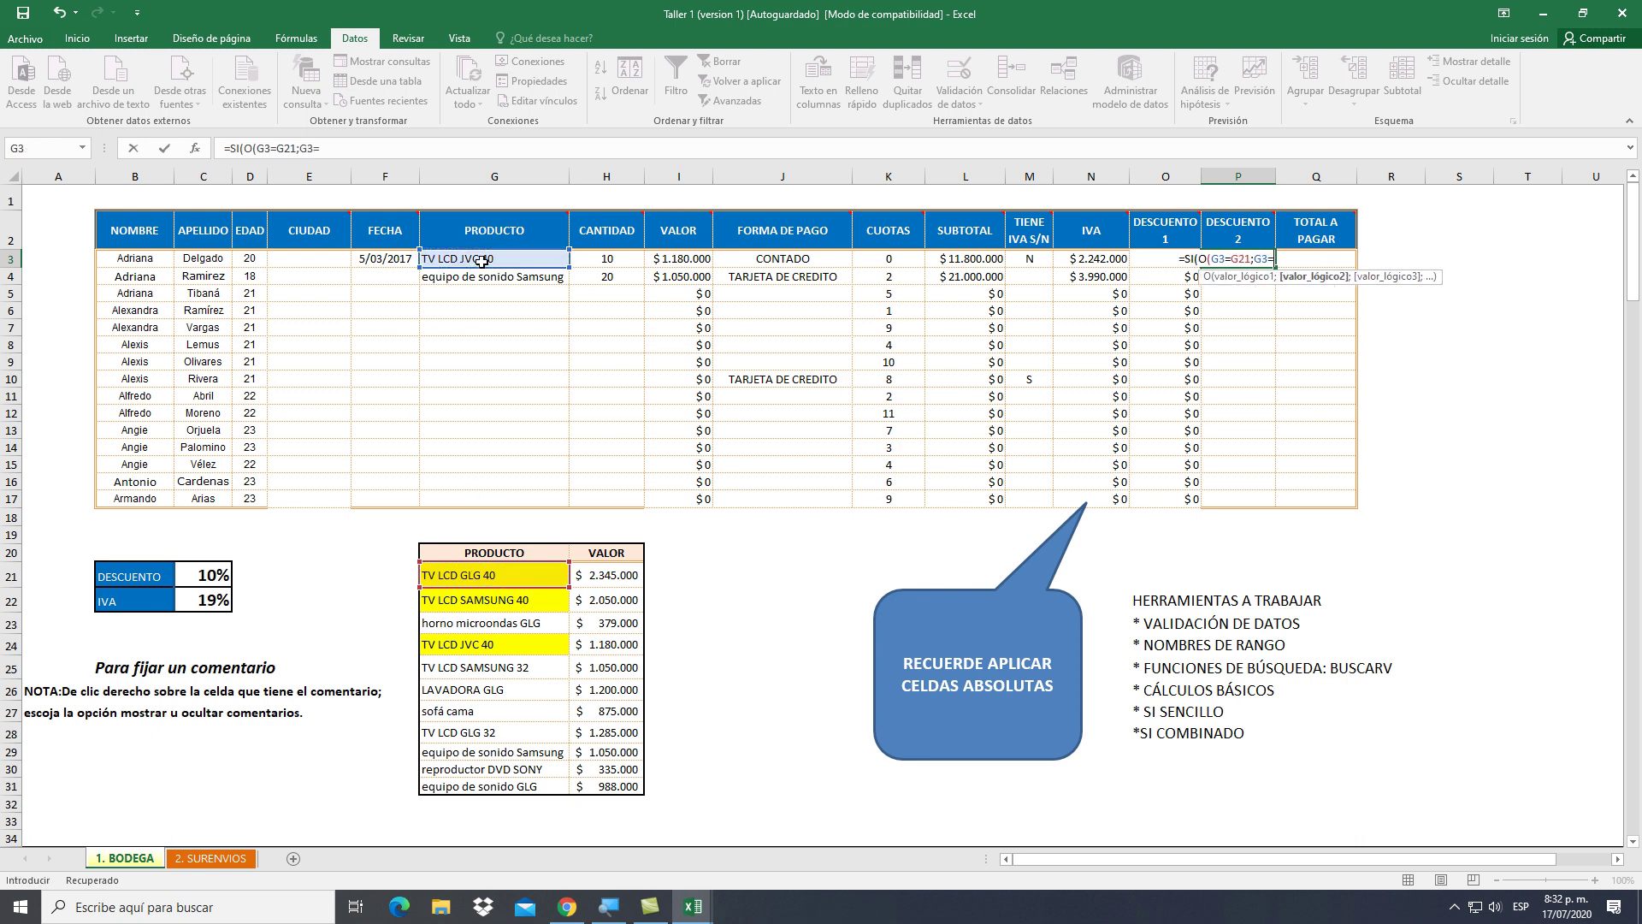
click(488, 599)
text(;)
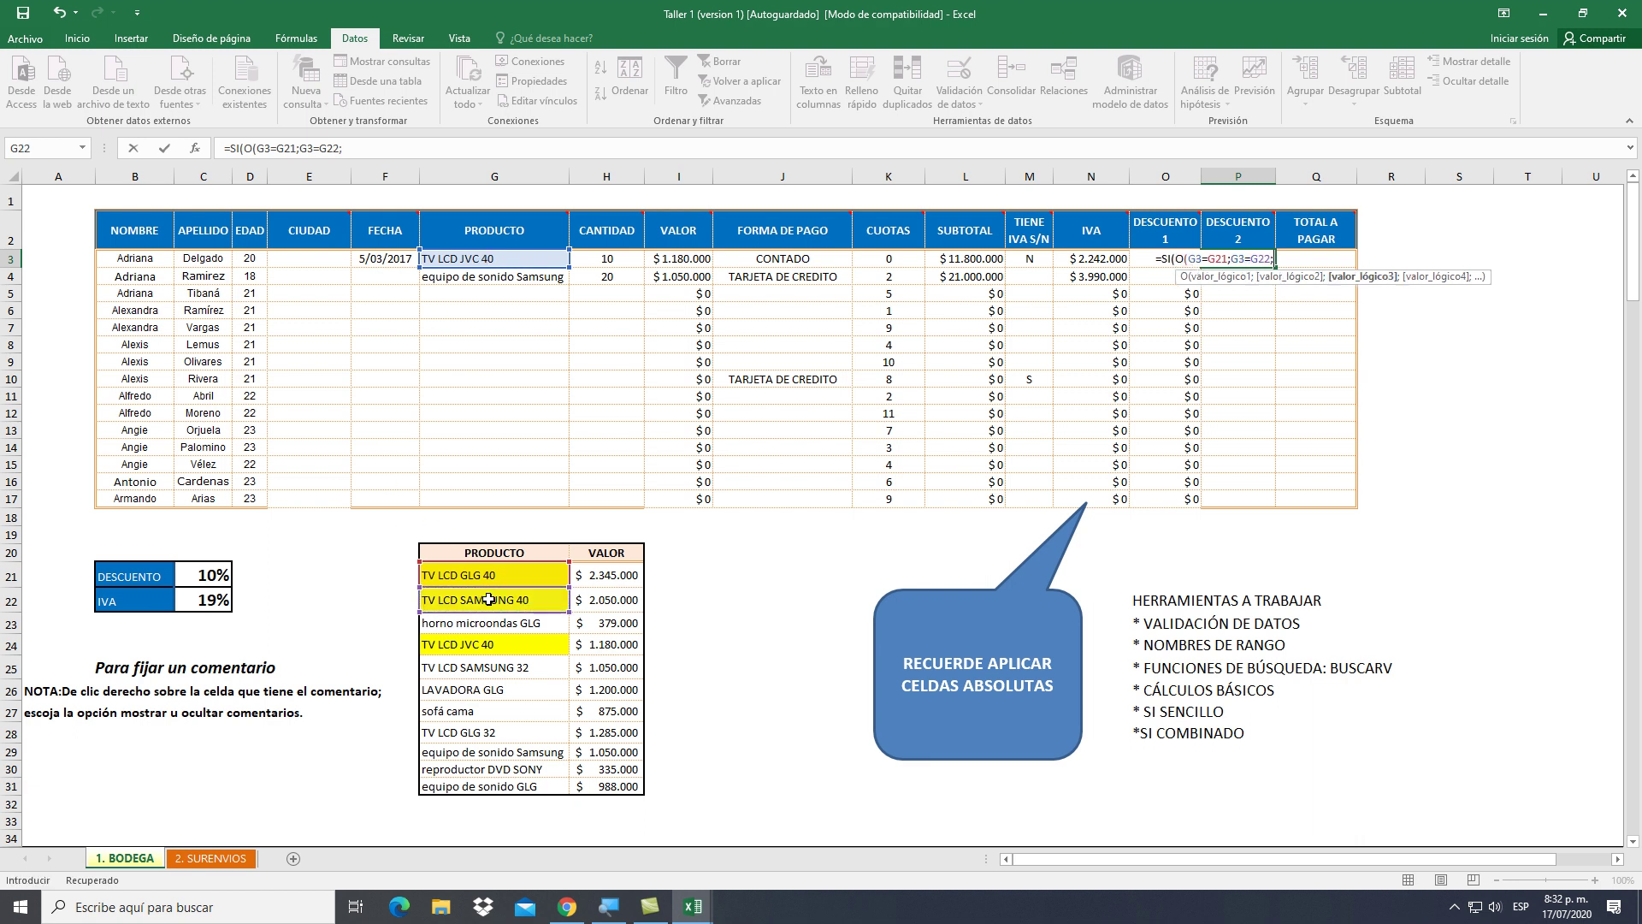
click(445, 261)
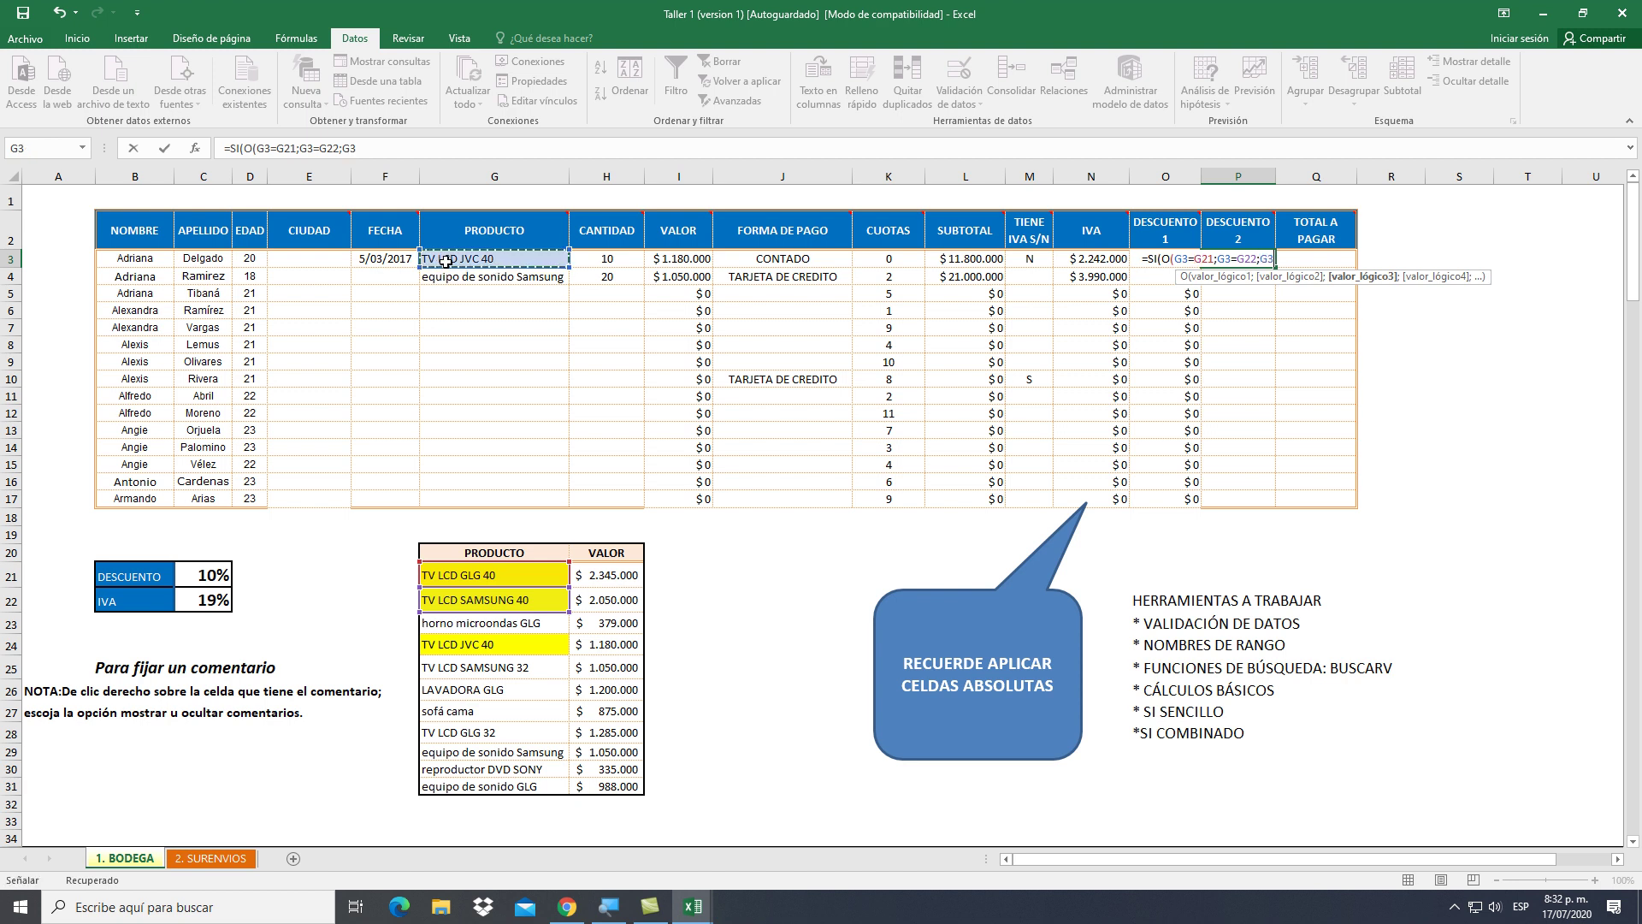
text(=)
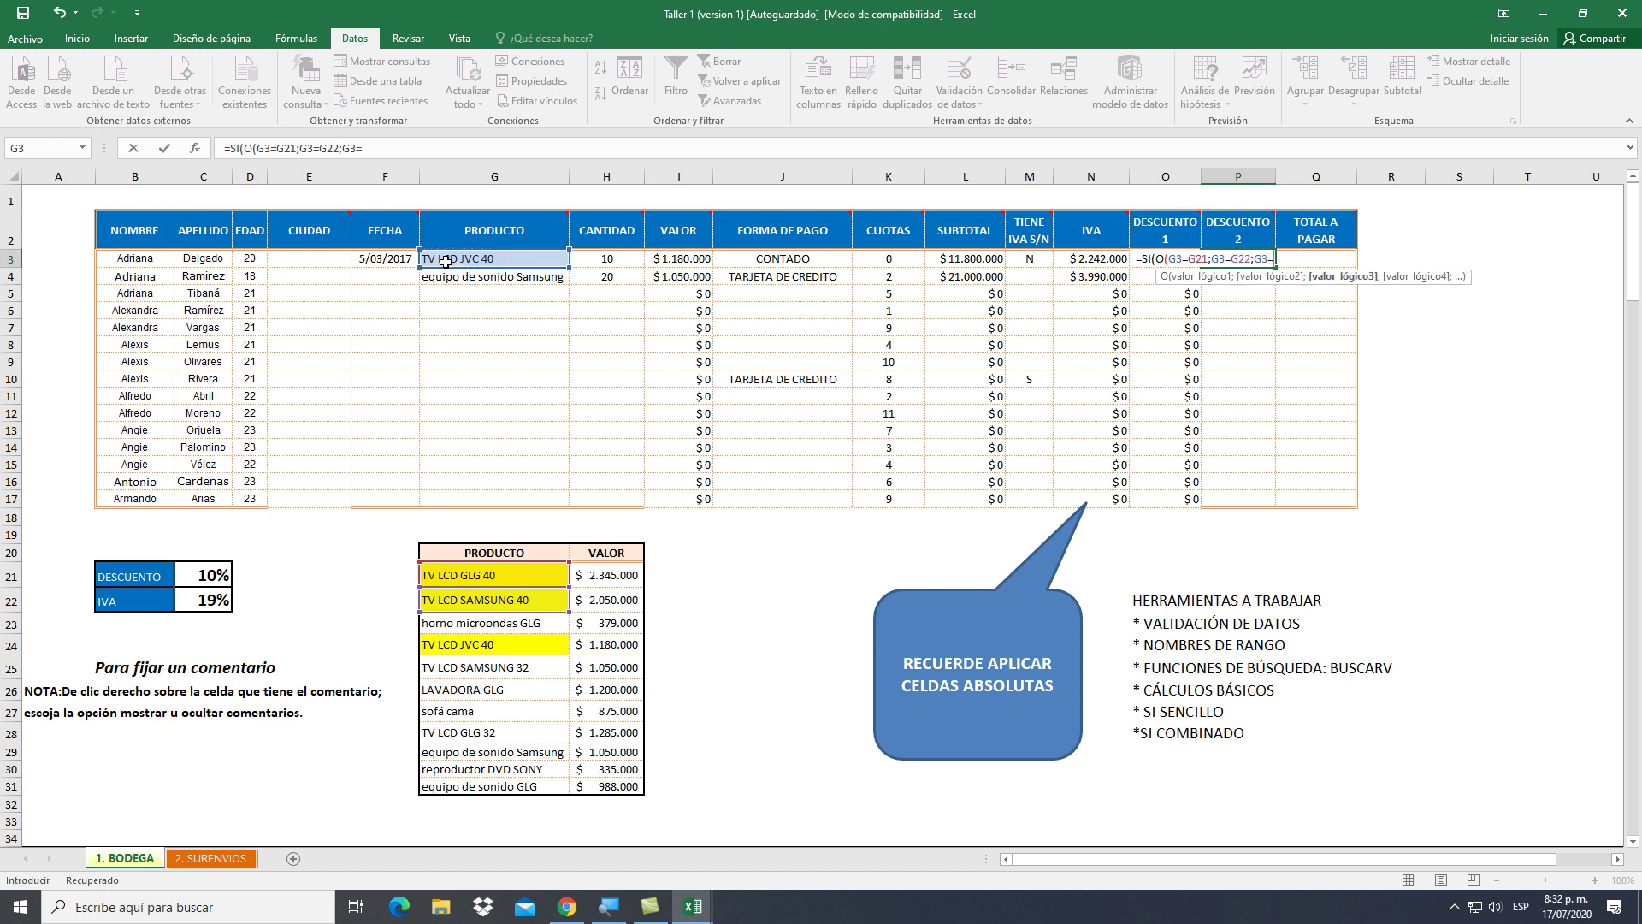
click(496, 643)
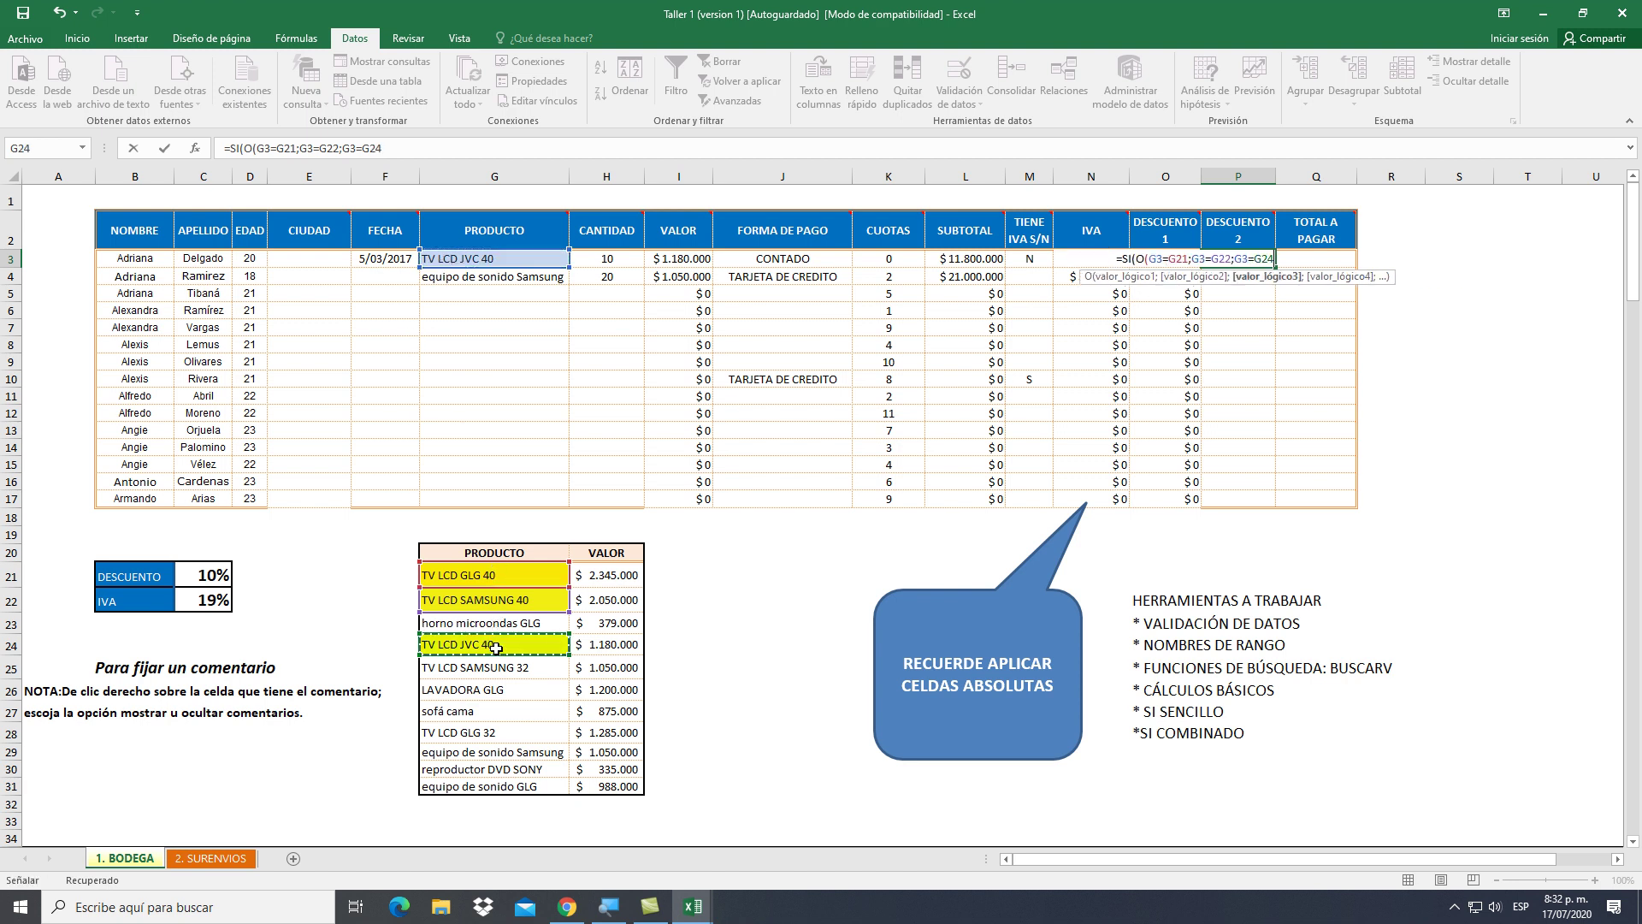
text())
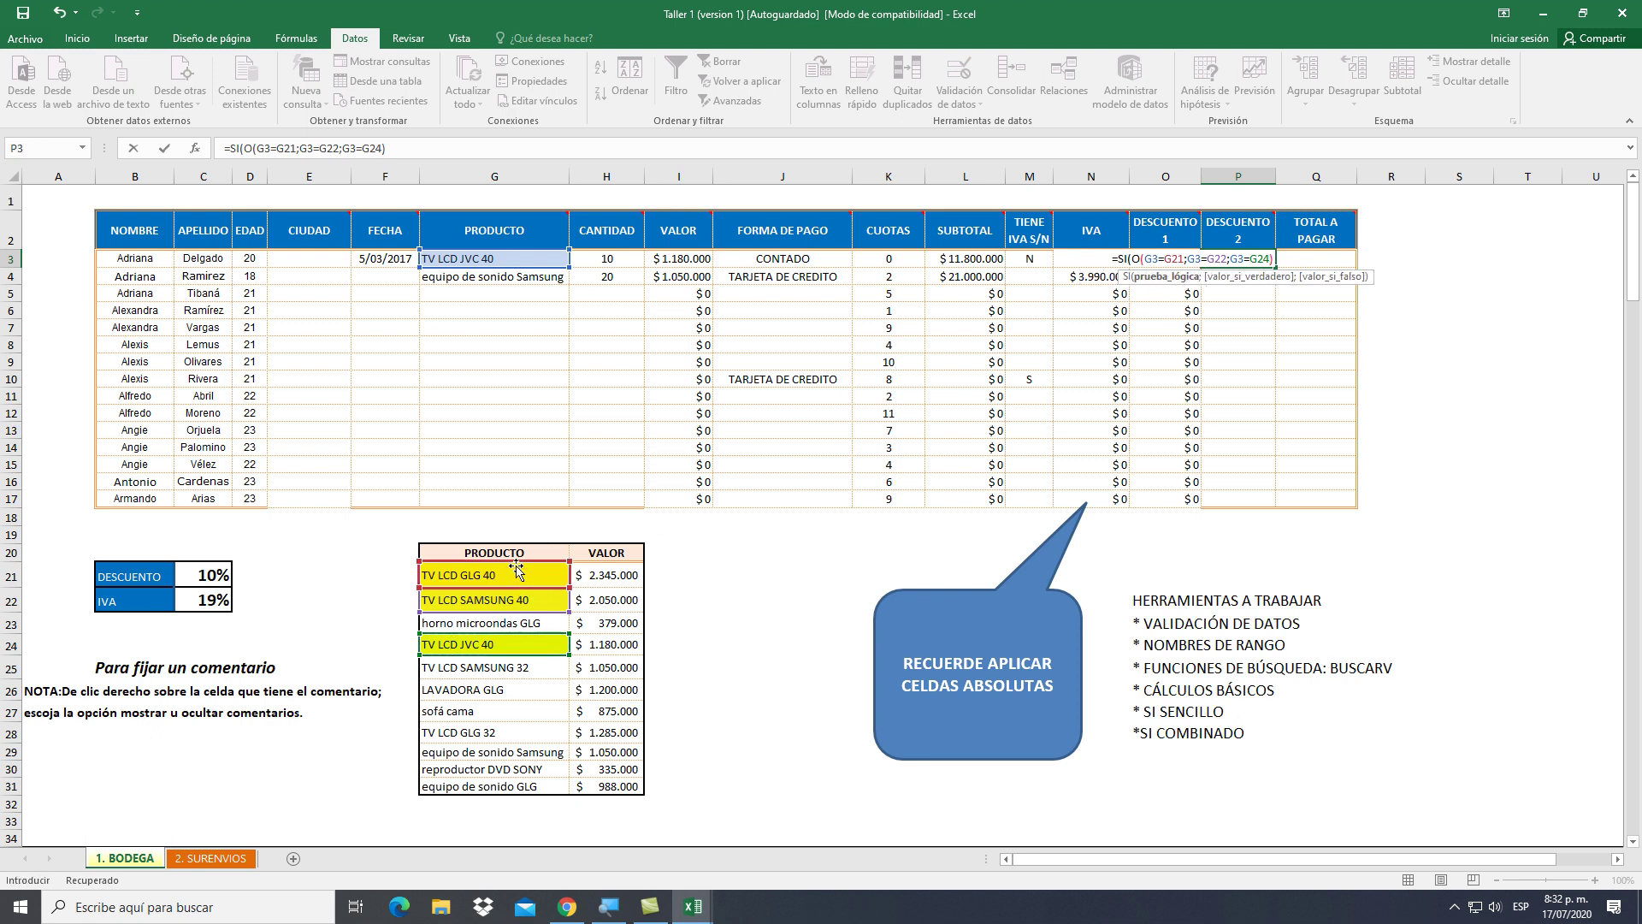
Make the G21, G22 and G24 references in the P3 formula absolute as $G$21, $G$22 and $G$24
click(1172, 258)
key(F4)
click(1215, 258)
key(F4)
click(1262, 259)
key(F4)
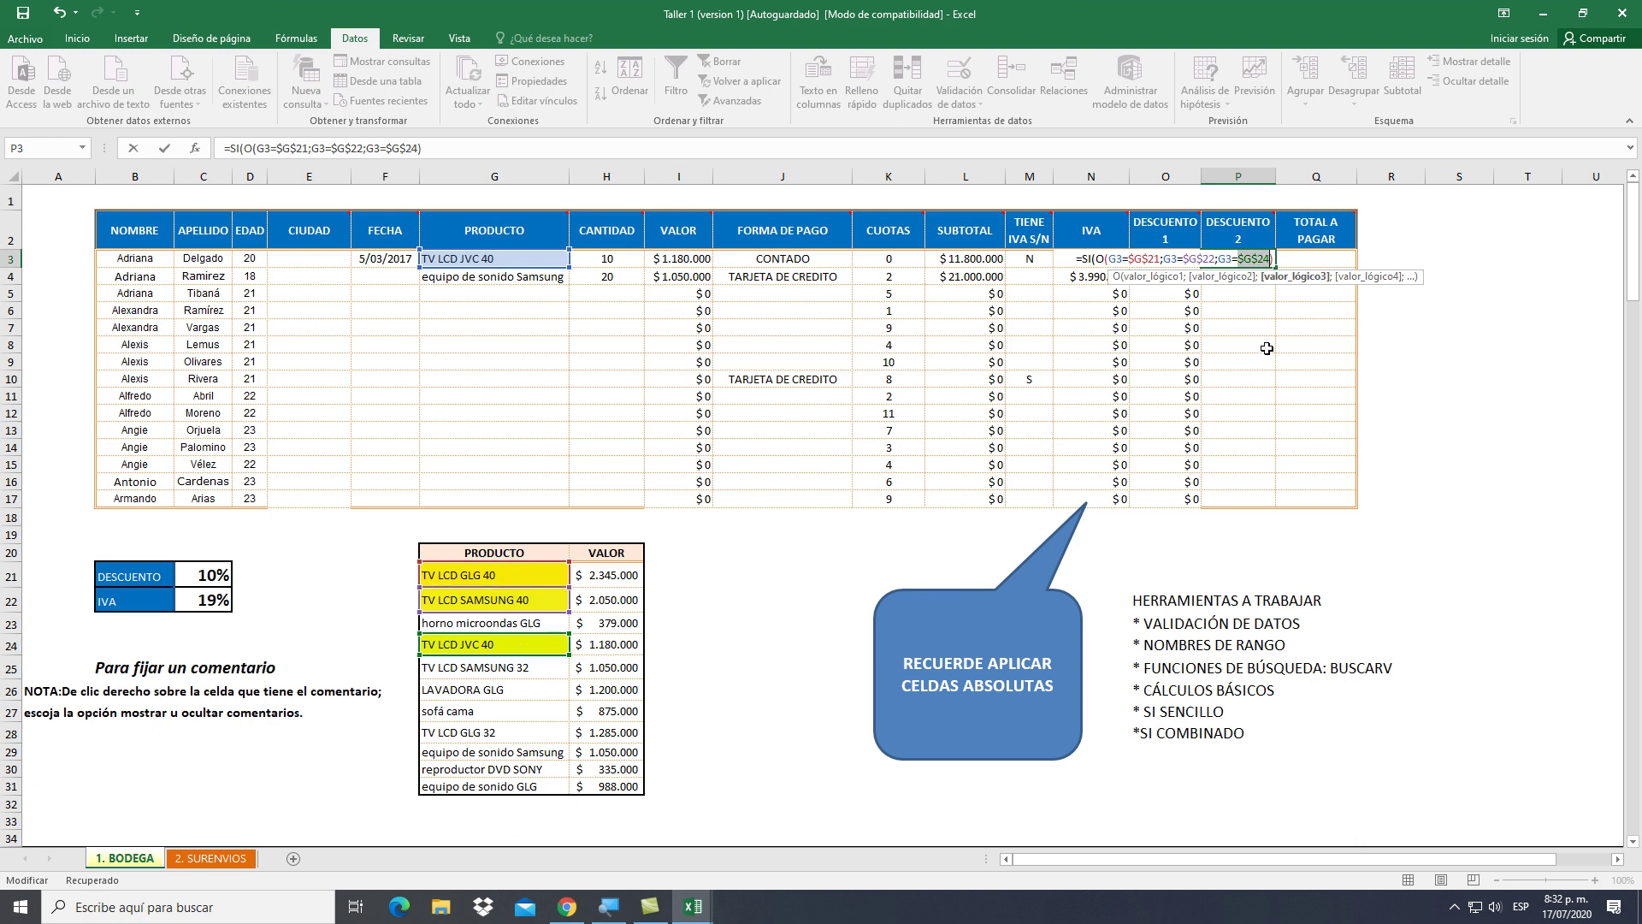
Finish the DESCUENTO 2 formula in P3 with L3*10% as the value if true and 0 as the value if false
key(End)
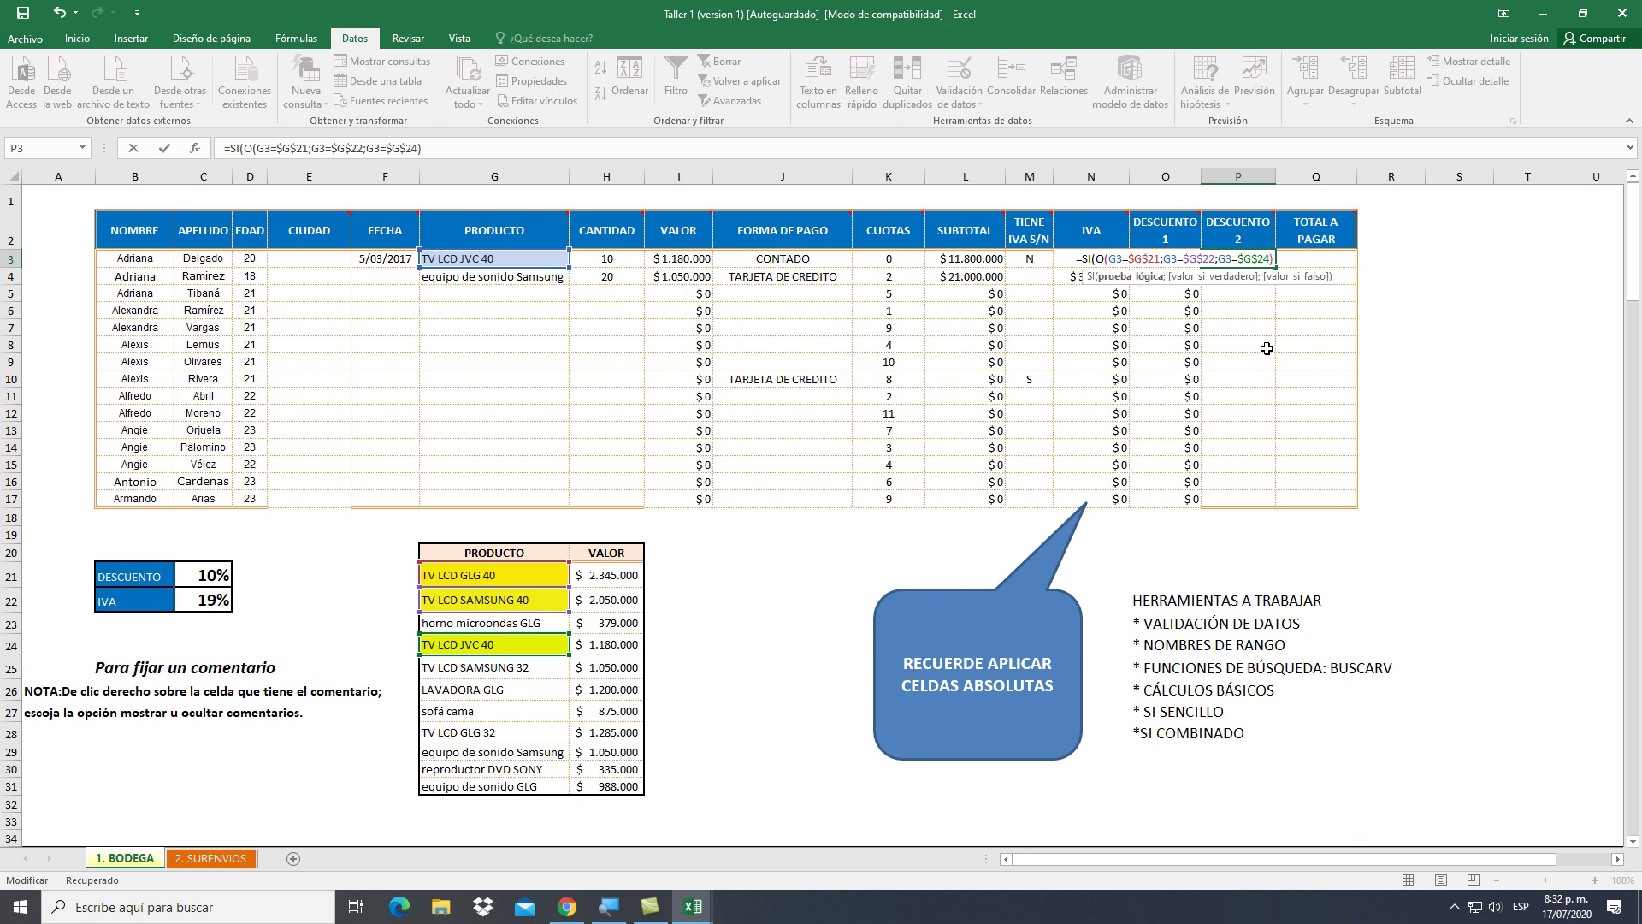
text(;)
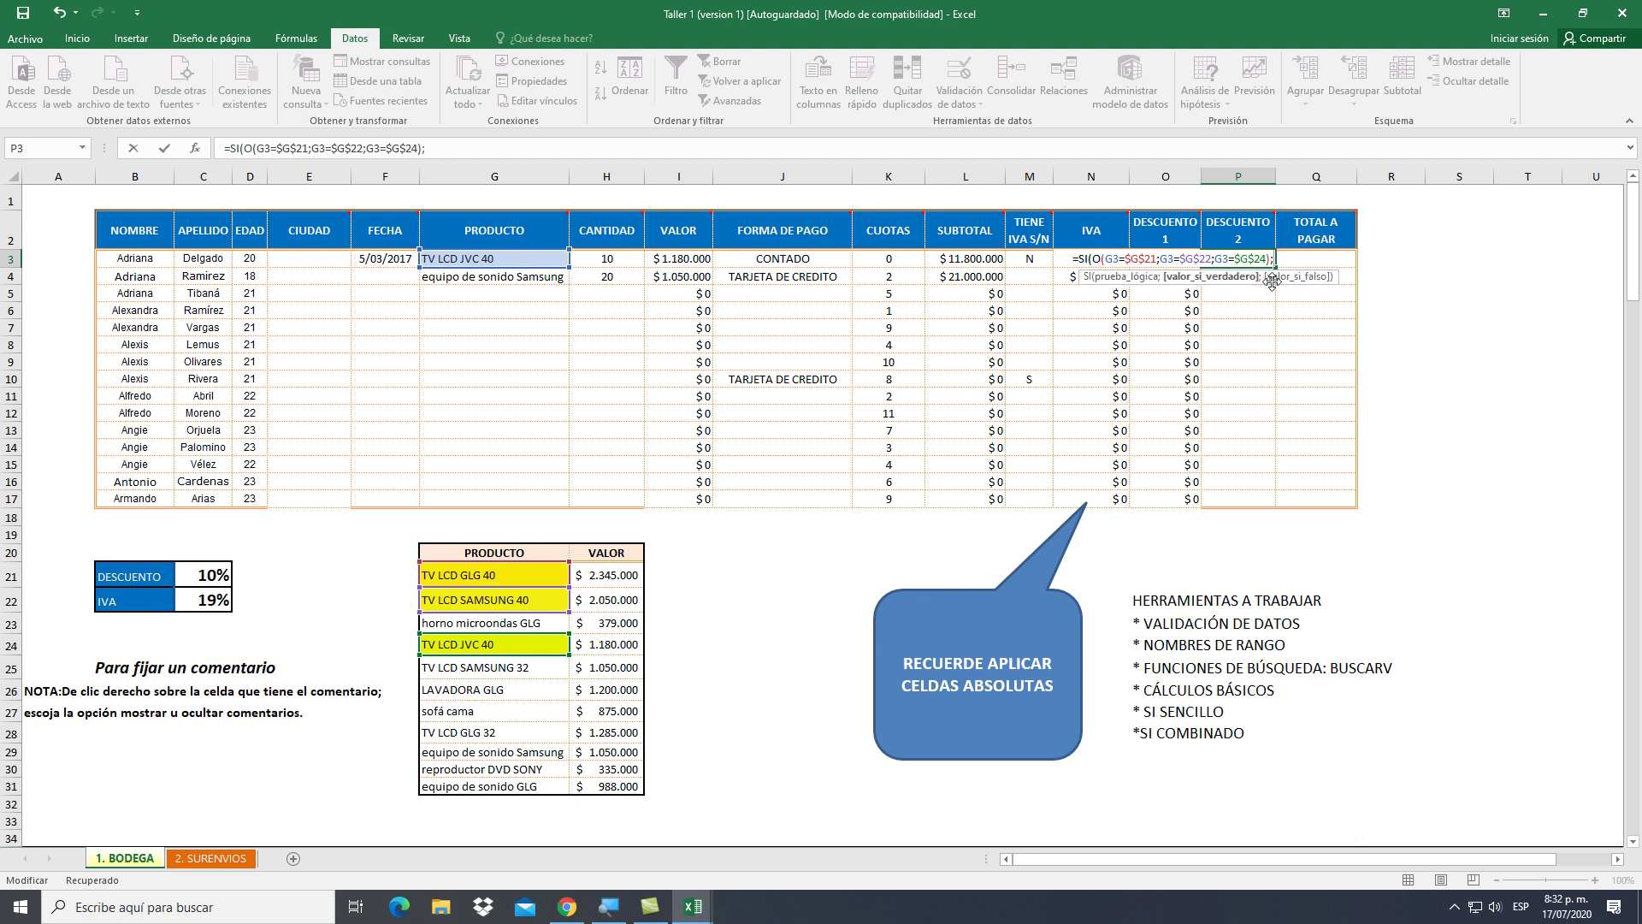
click(980, 258)
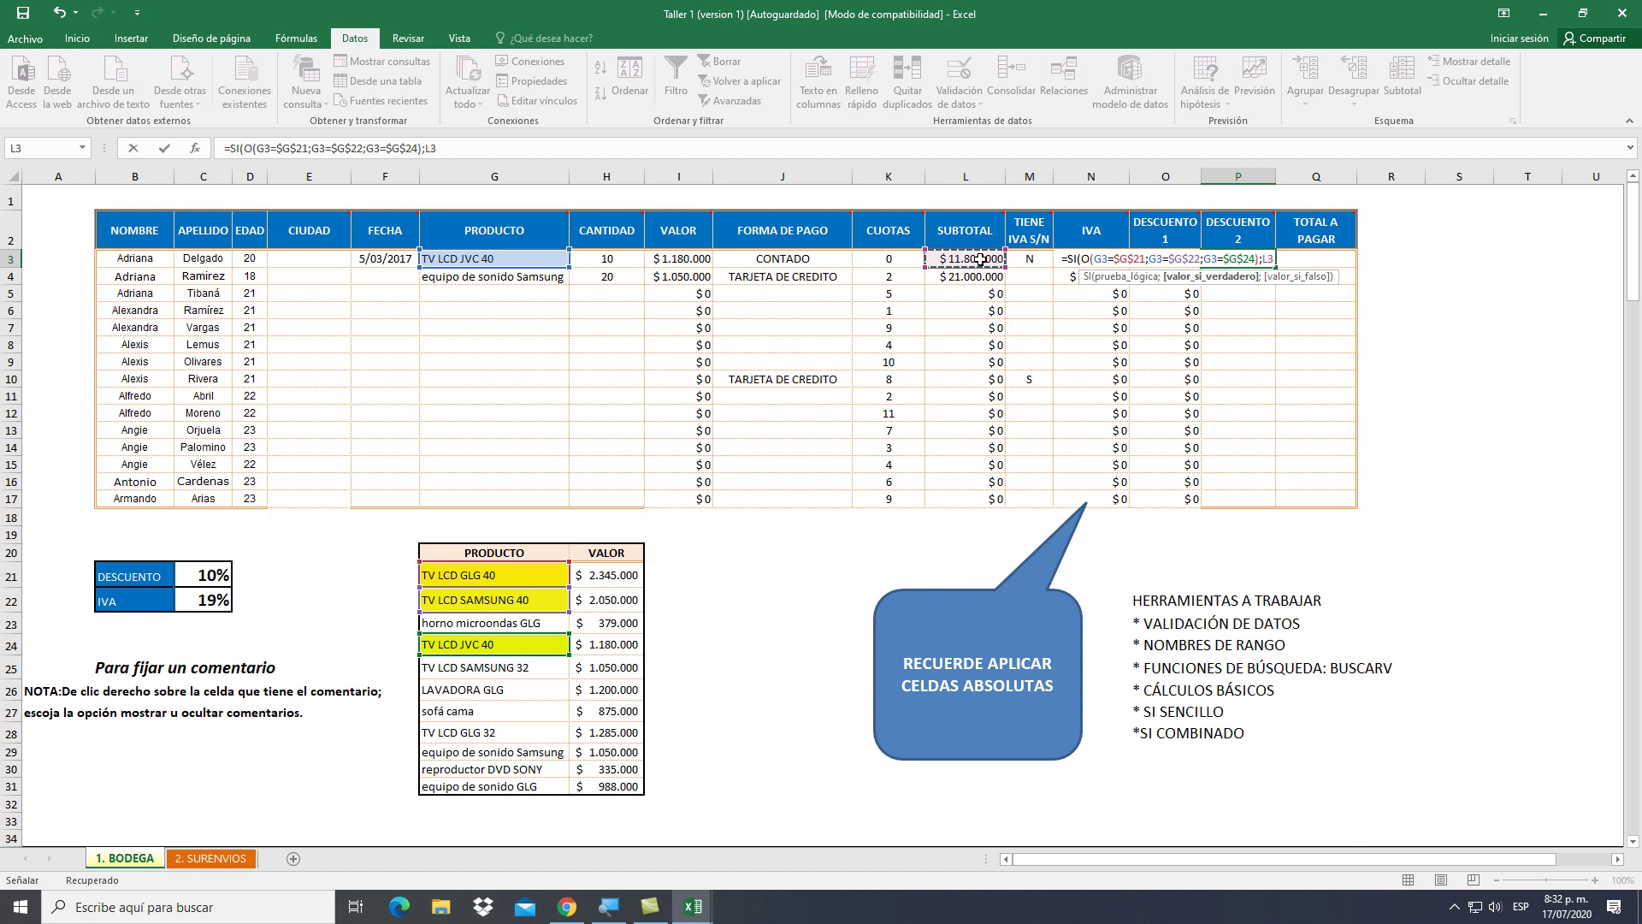
text(*)
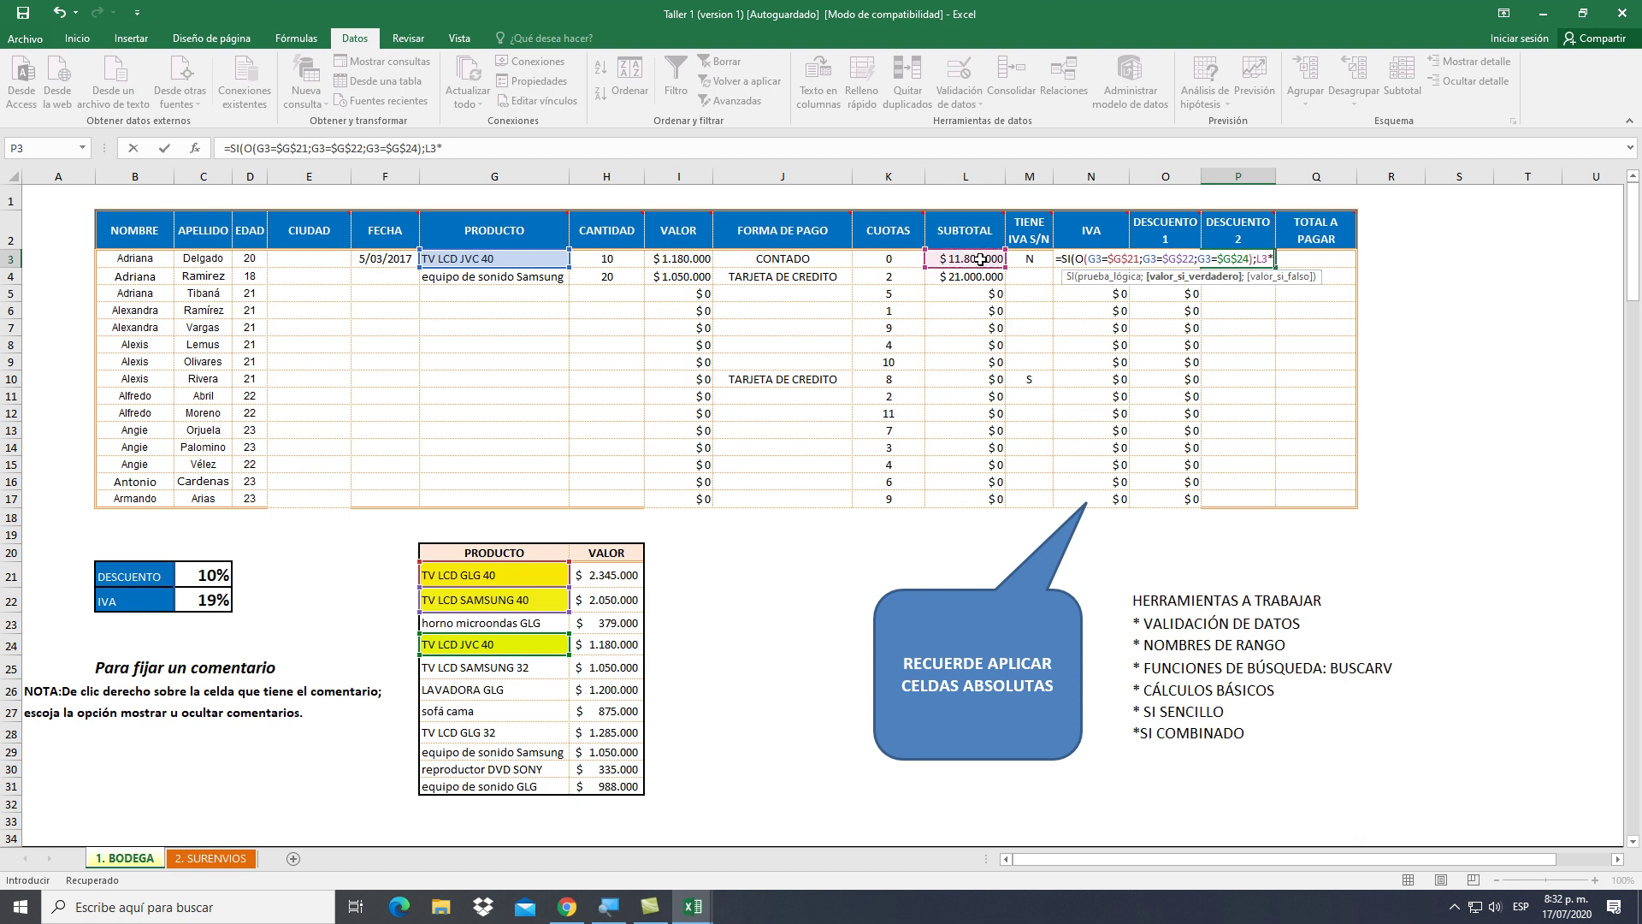
text(10)
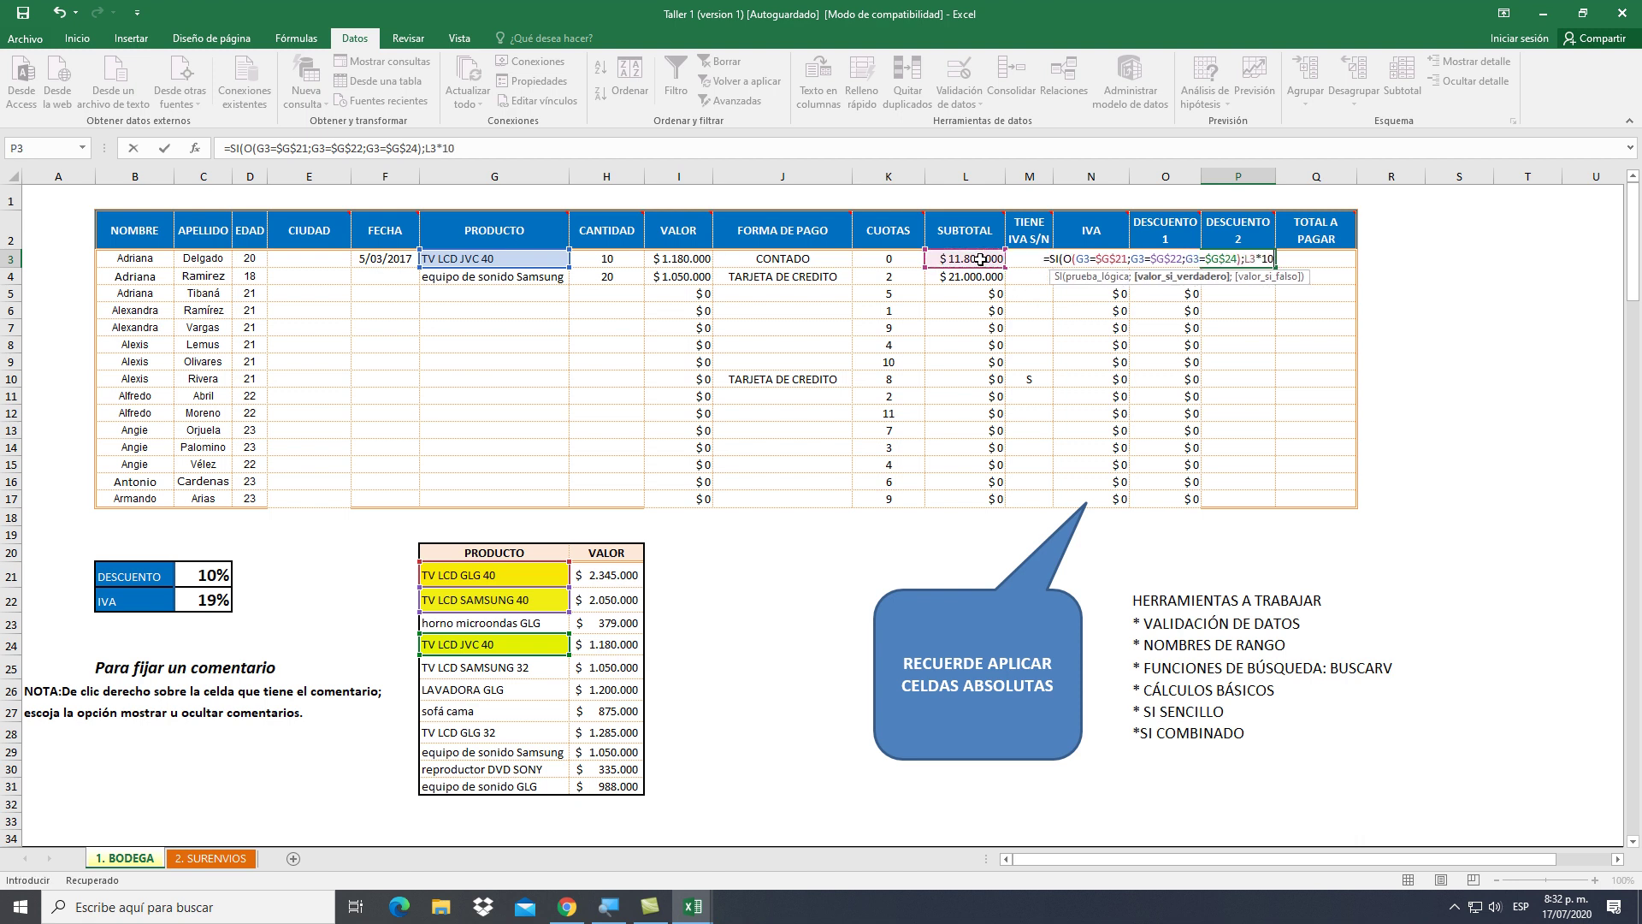
text(%)
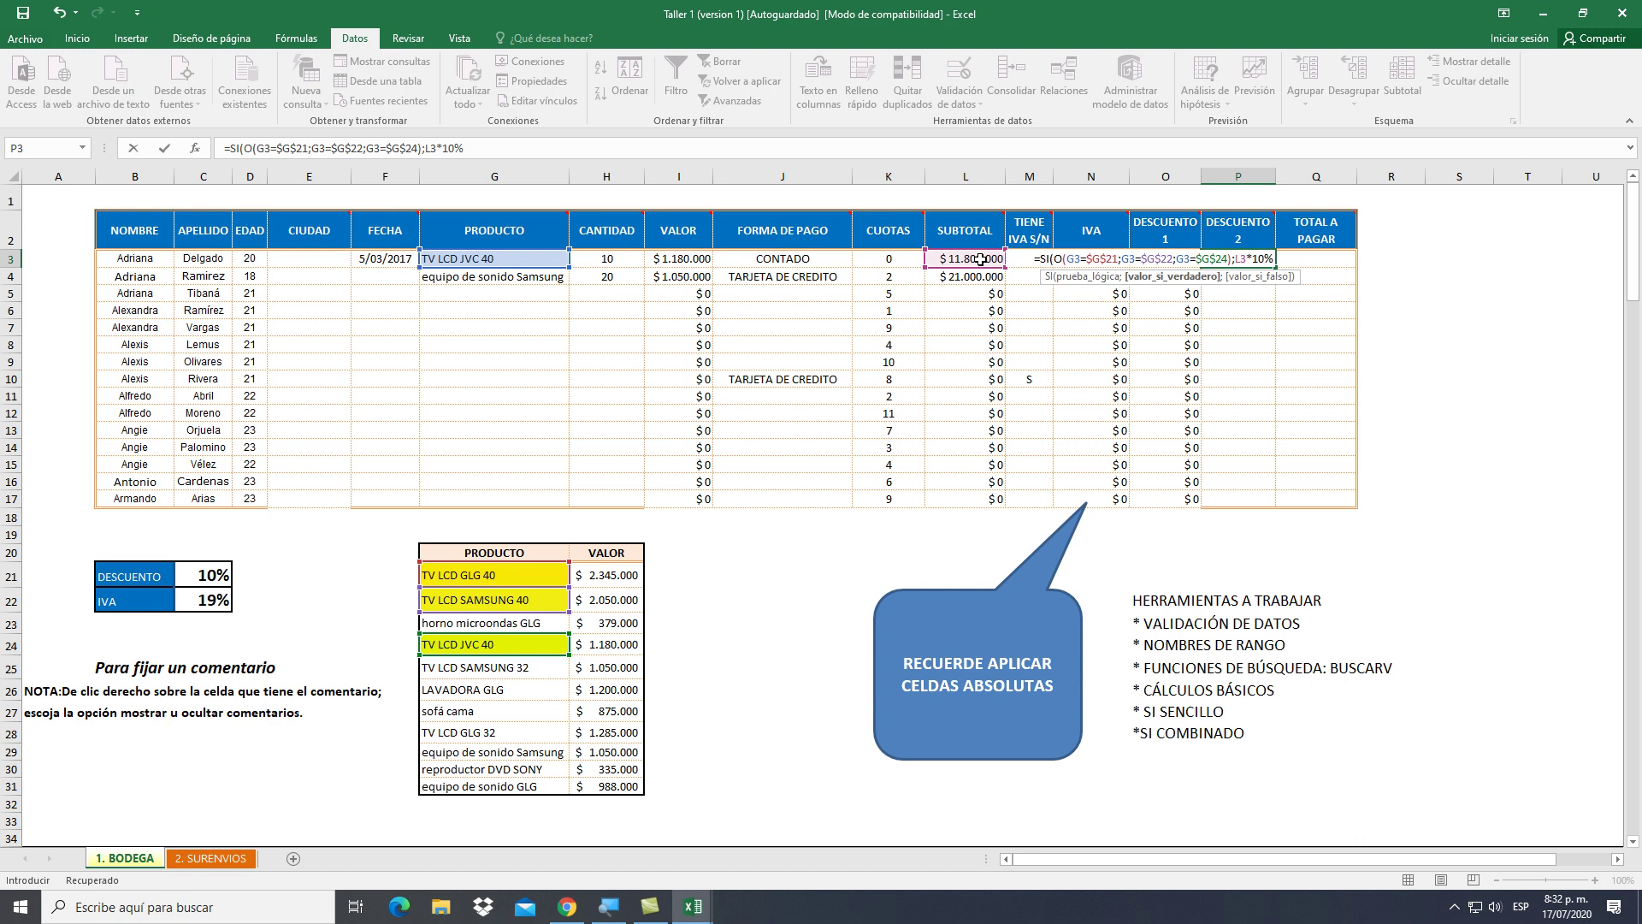
text(;0)
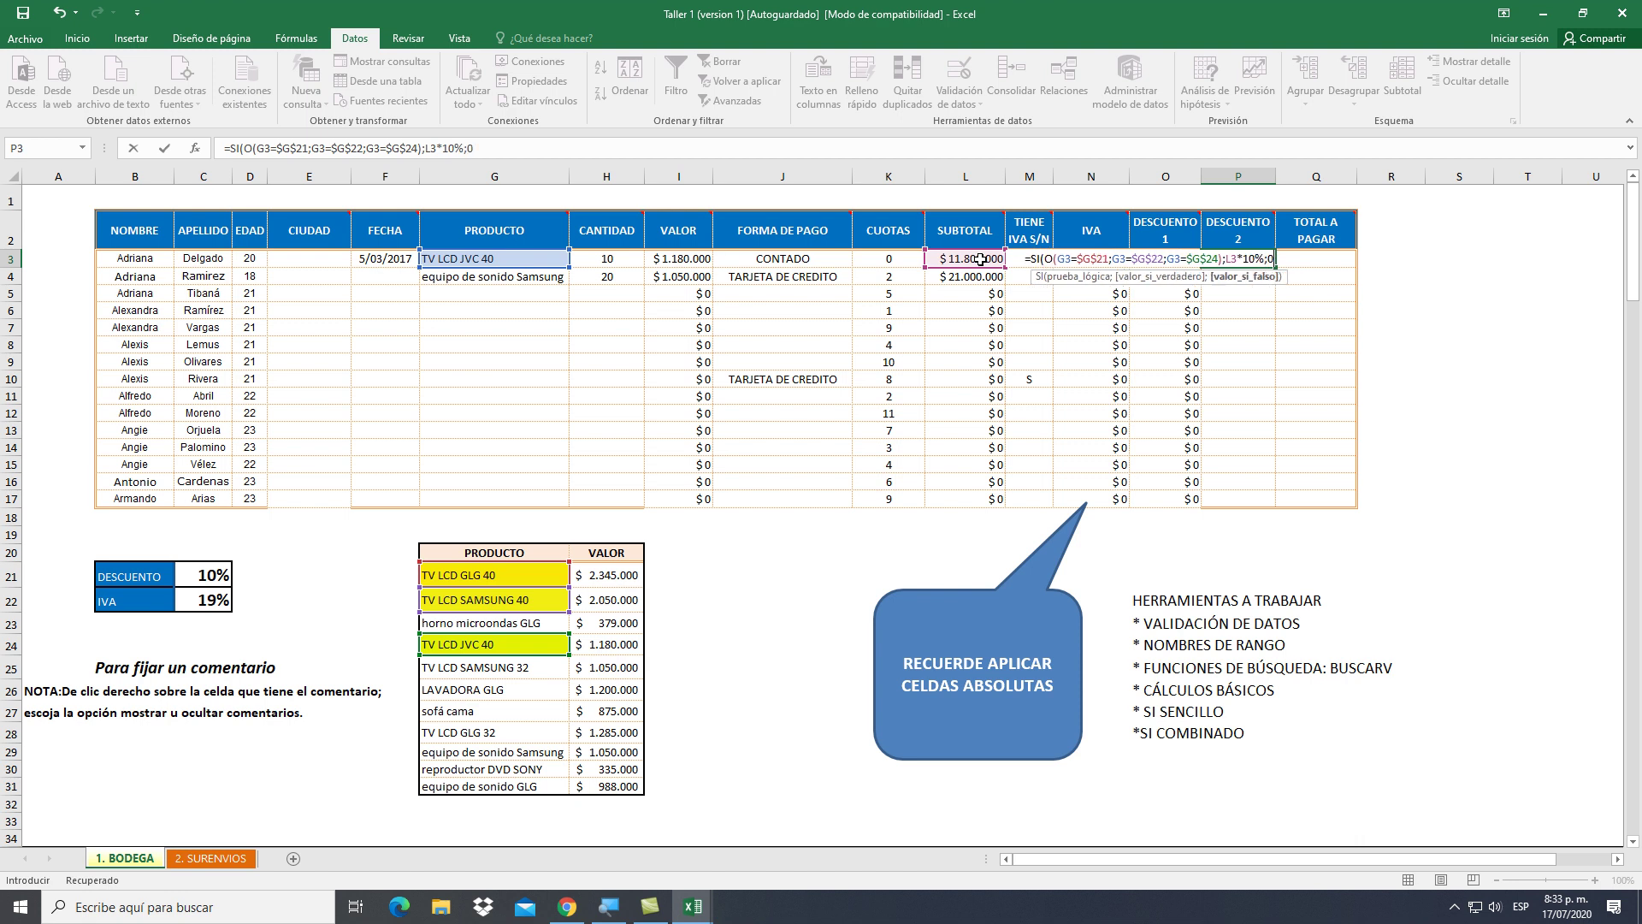
text())
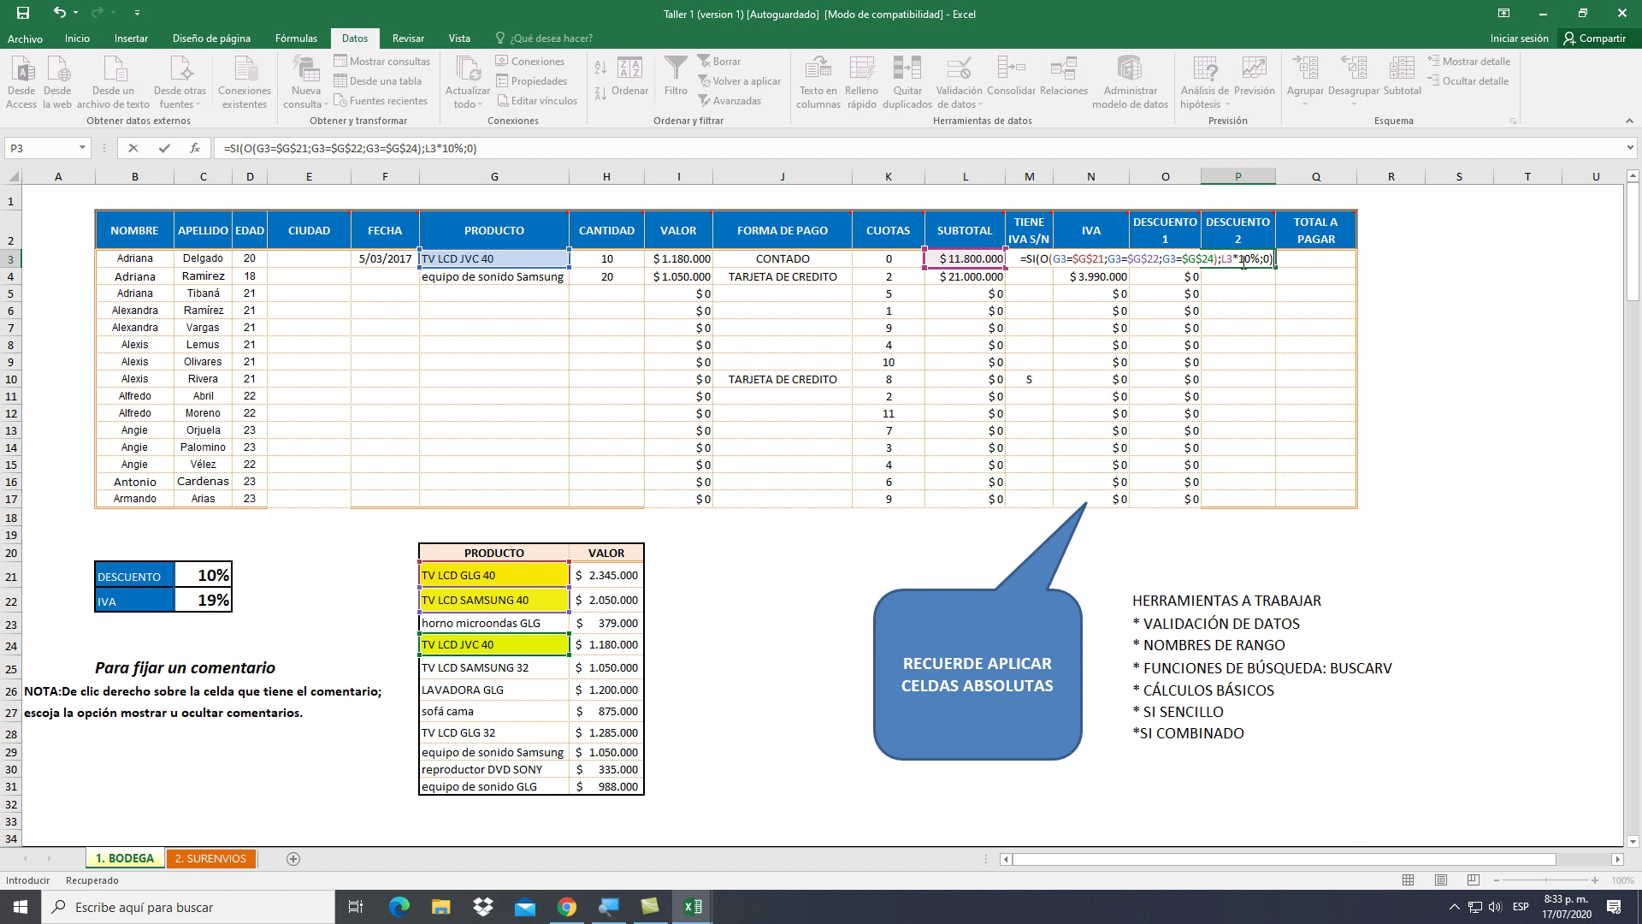
key(Return)
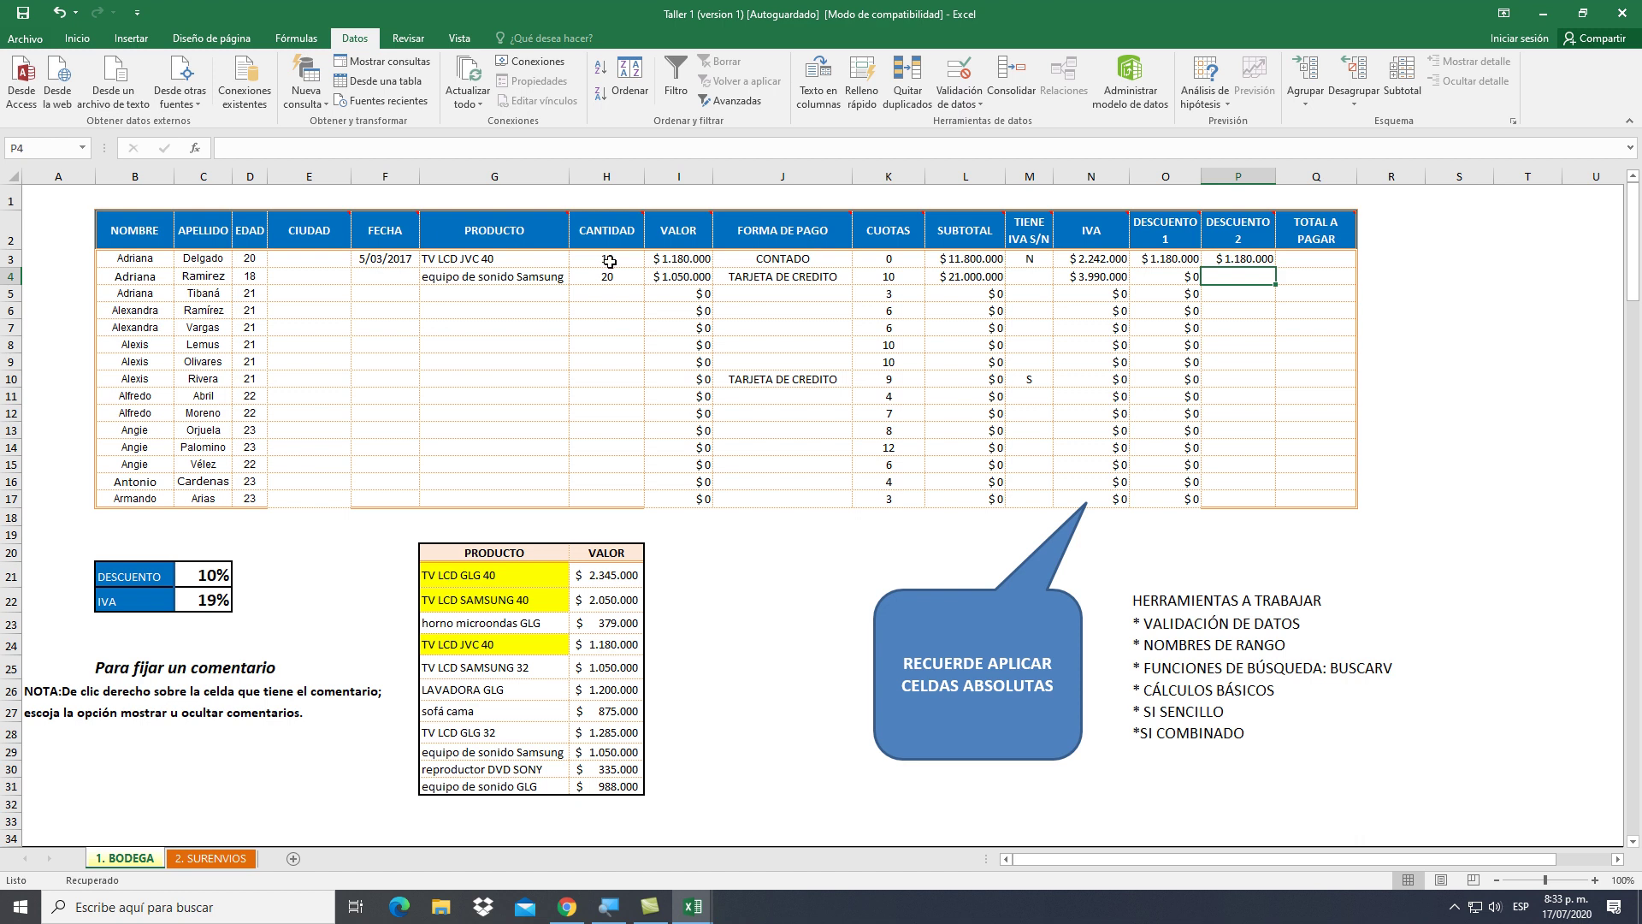
Test the discount formula by choosing horno microondas GLG, TV LCD GLG 40 and TV LCD SAMSUNG 40 as the PRODUCTO in G3
click(550, 262)
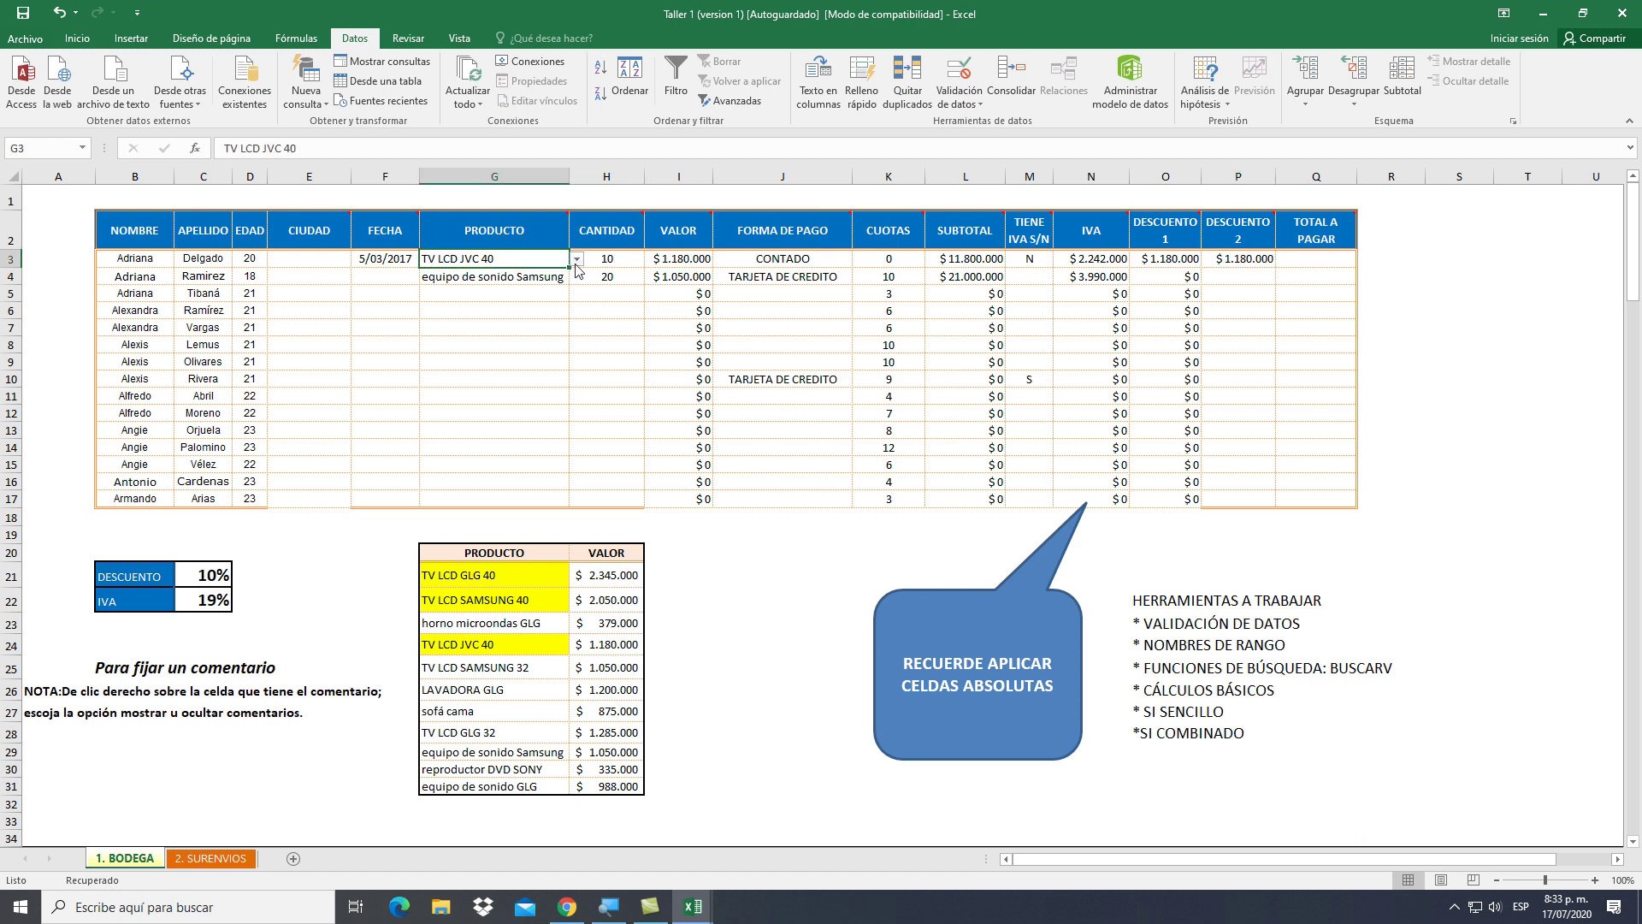
click(579, 262)
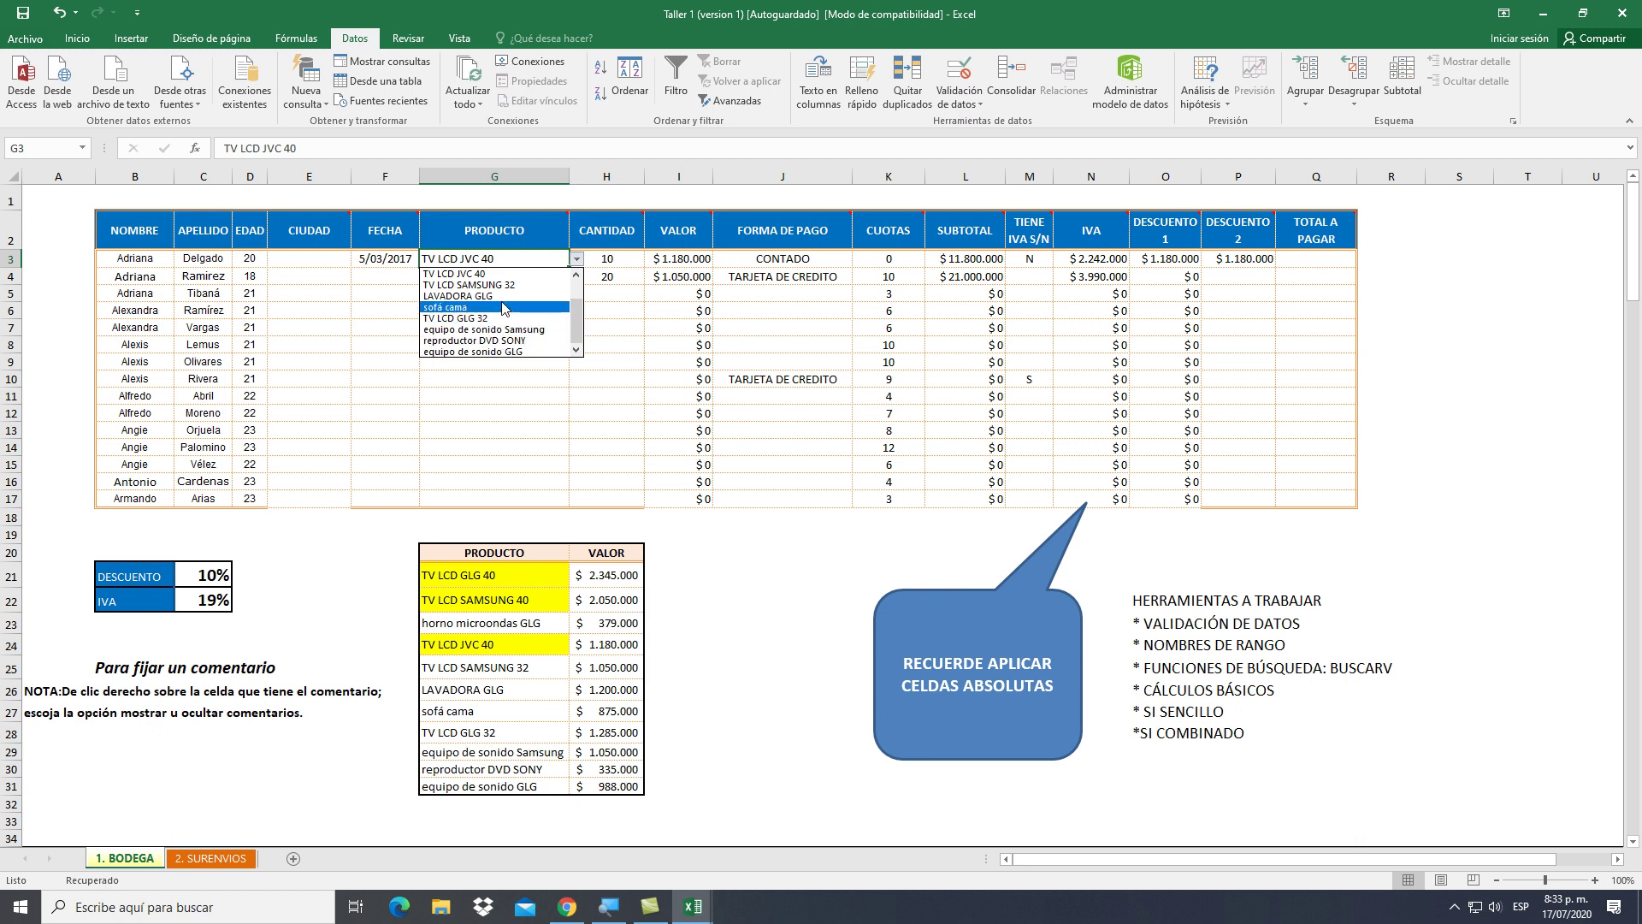
scroll(547, 295, up, 1)
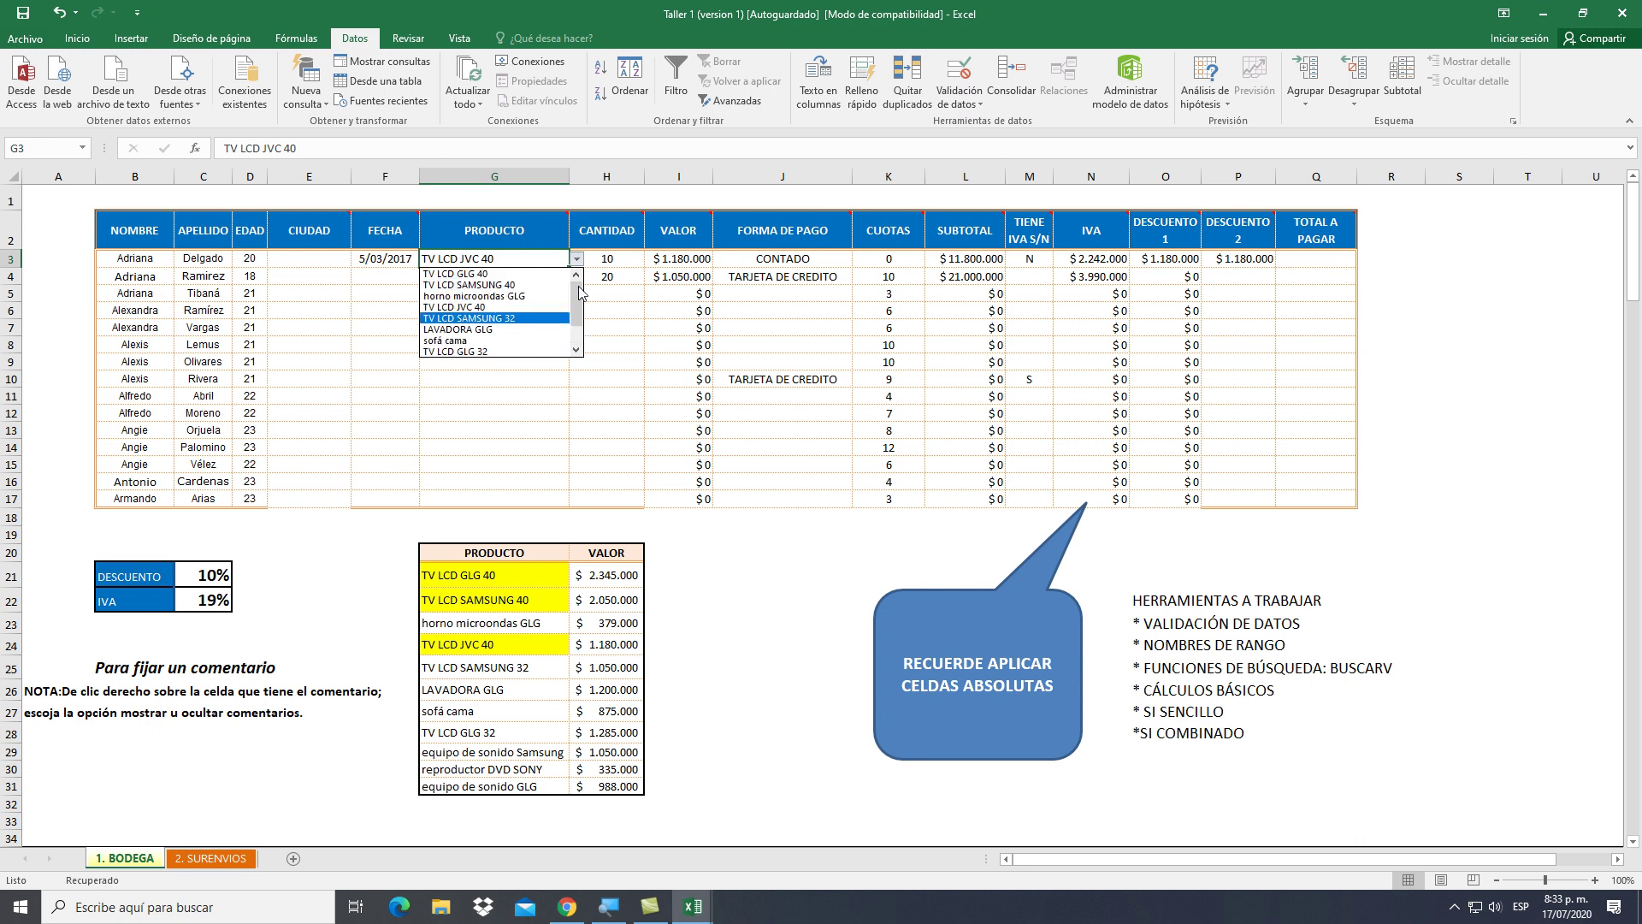
click(532, 295)
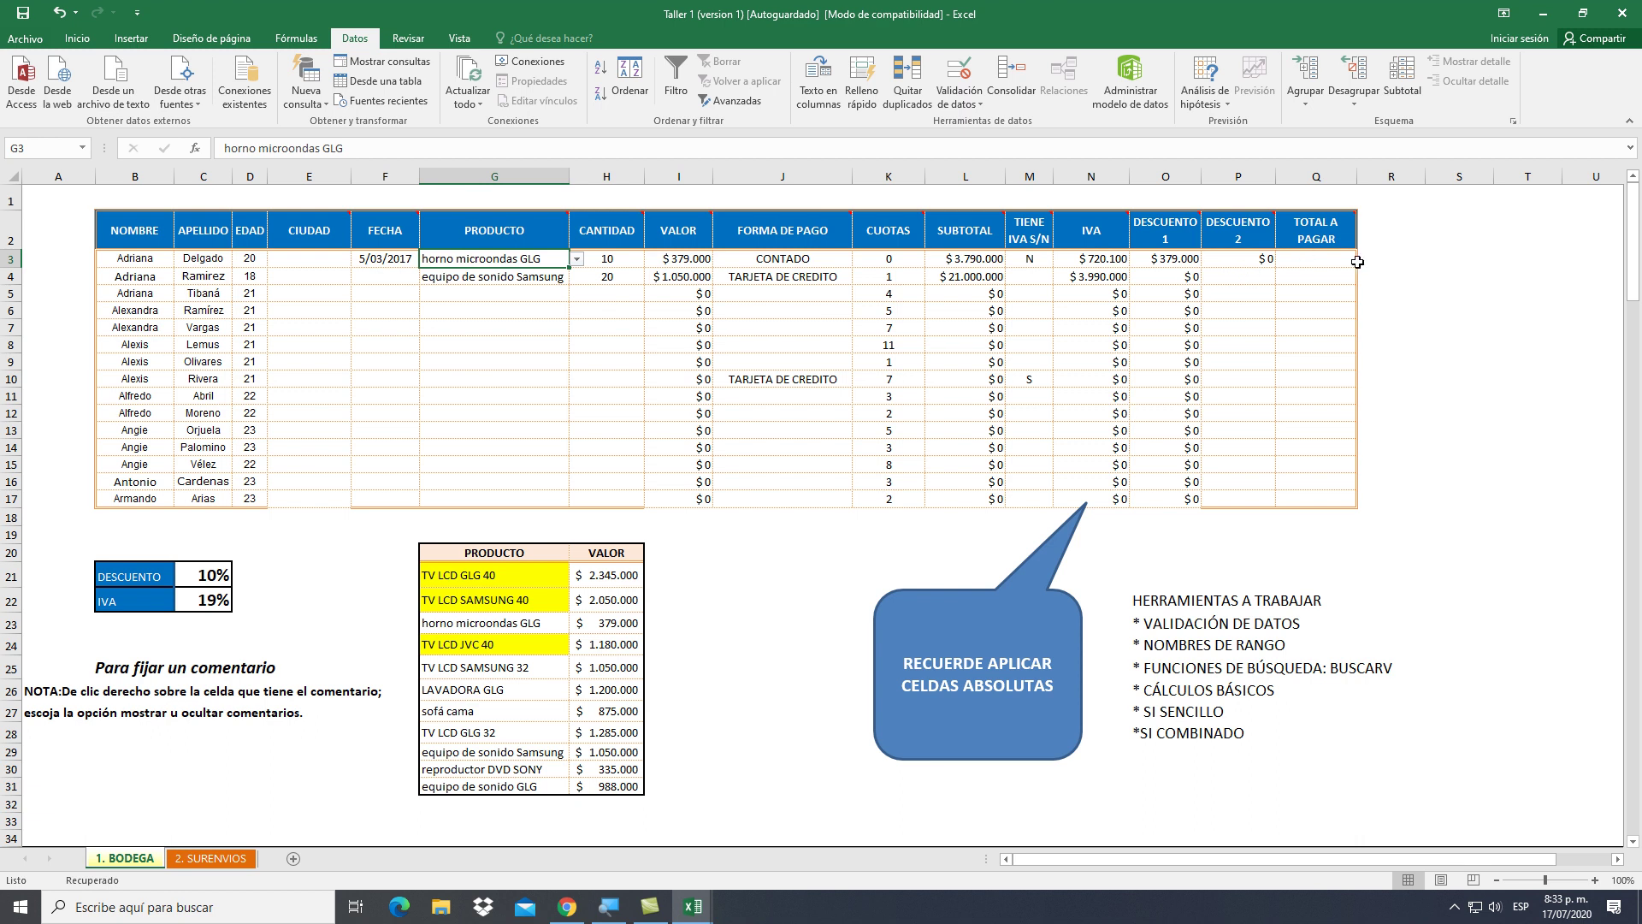
click(577, 259)
scroll(580, 290, up, 1)
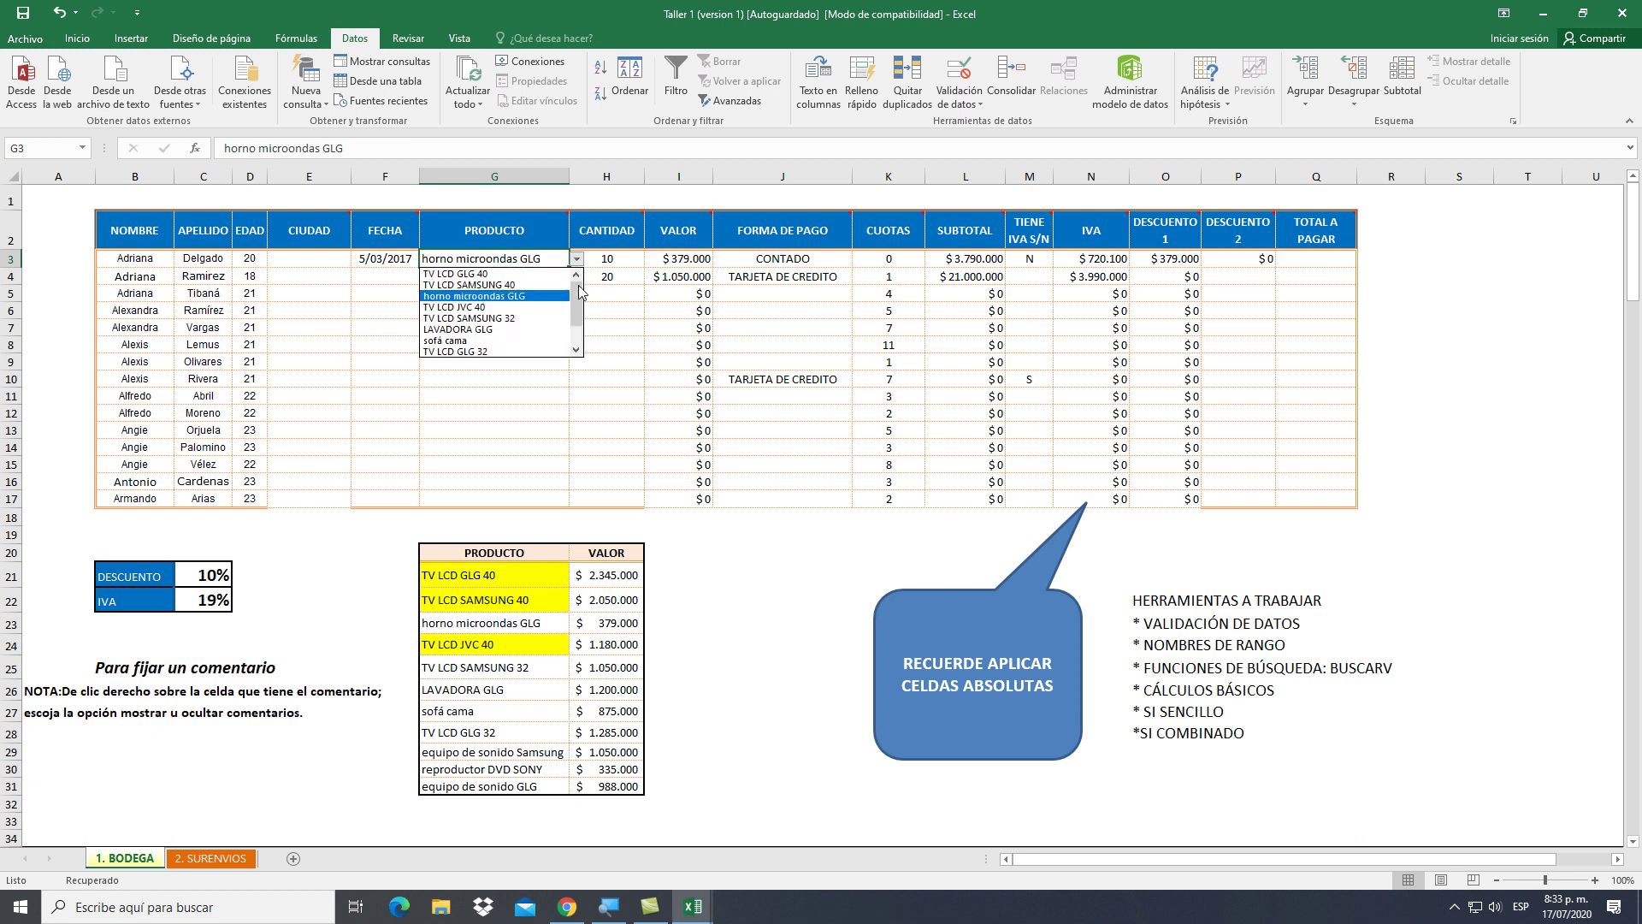
click(551, 274)
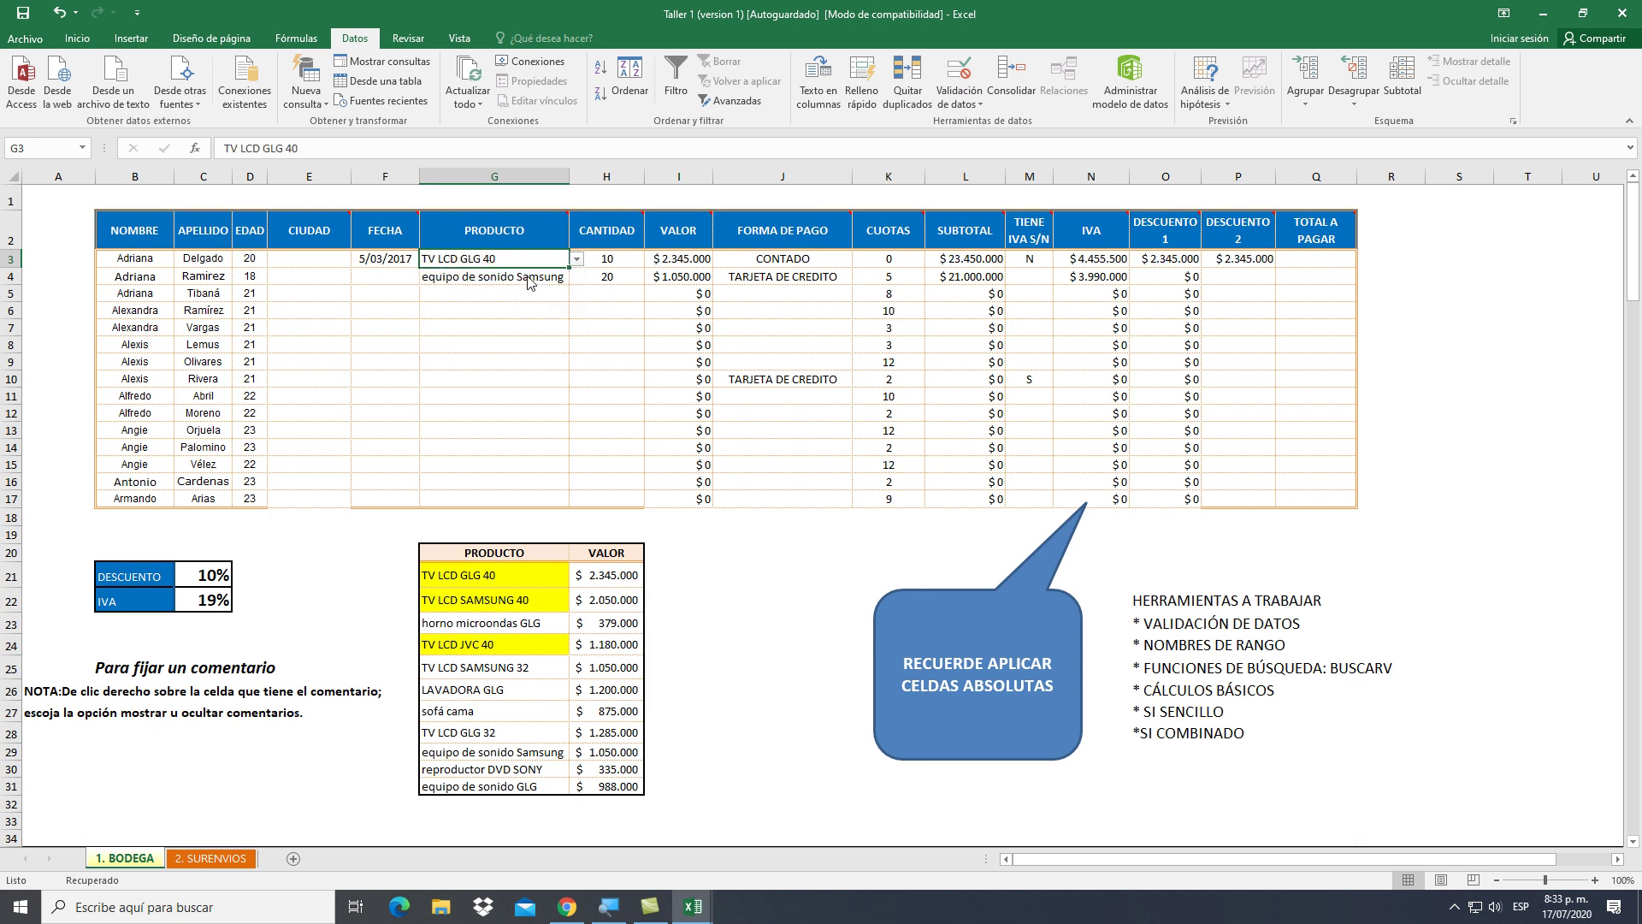
click(578, 260)
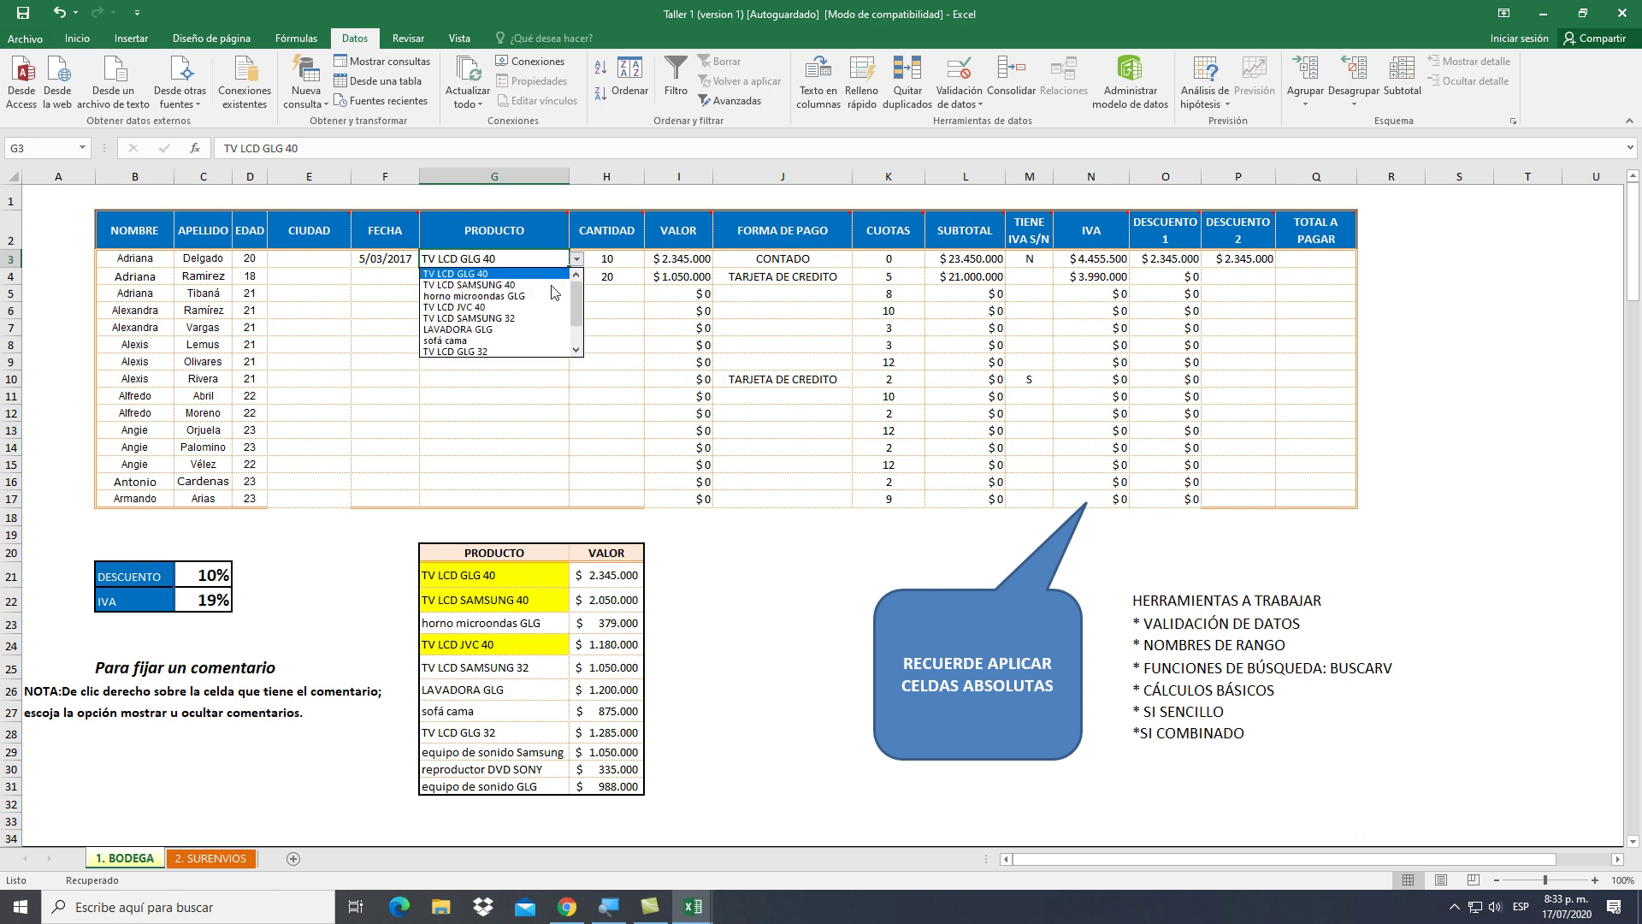
click(549, 289)
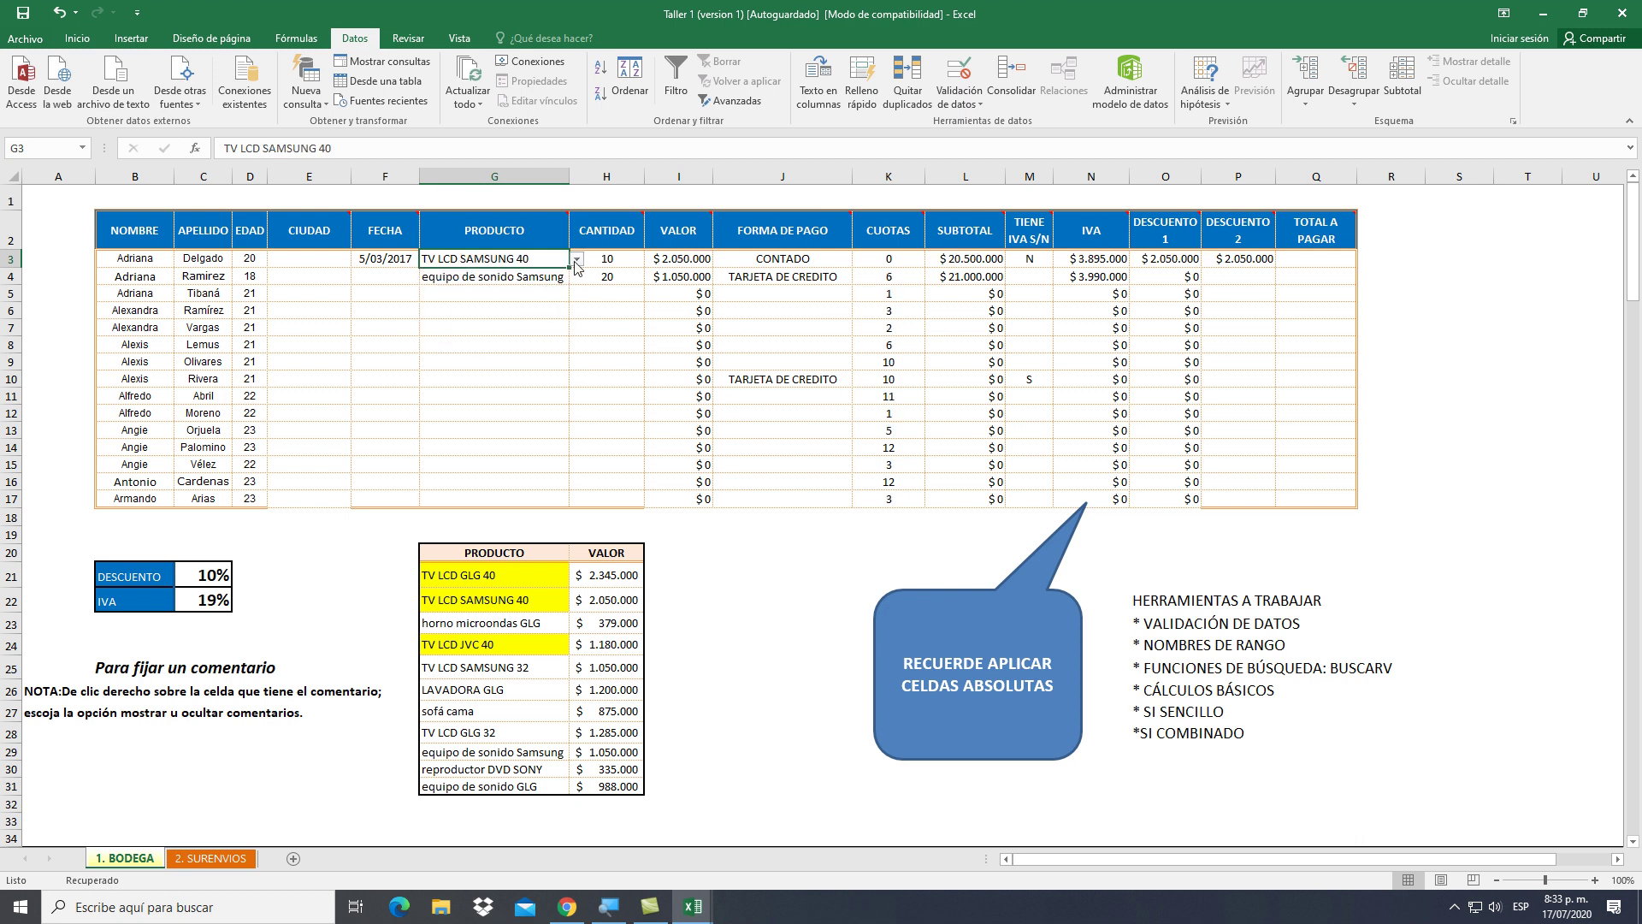
Test horno microondas GLG and TV LCD SAMSUNG 32 as the PRODUCTO in G3, and set it back to TV LCD JVC 40
click(578, 261)
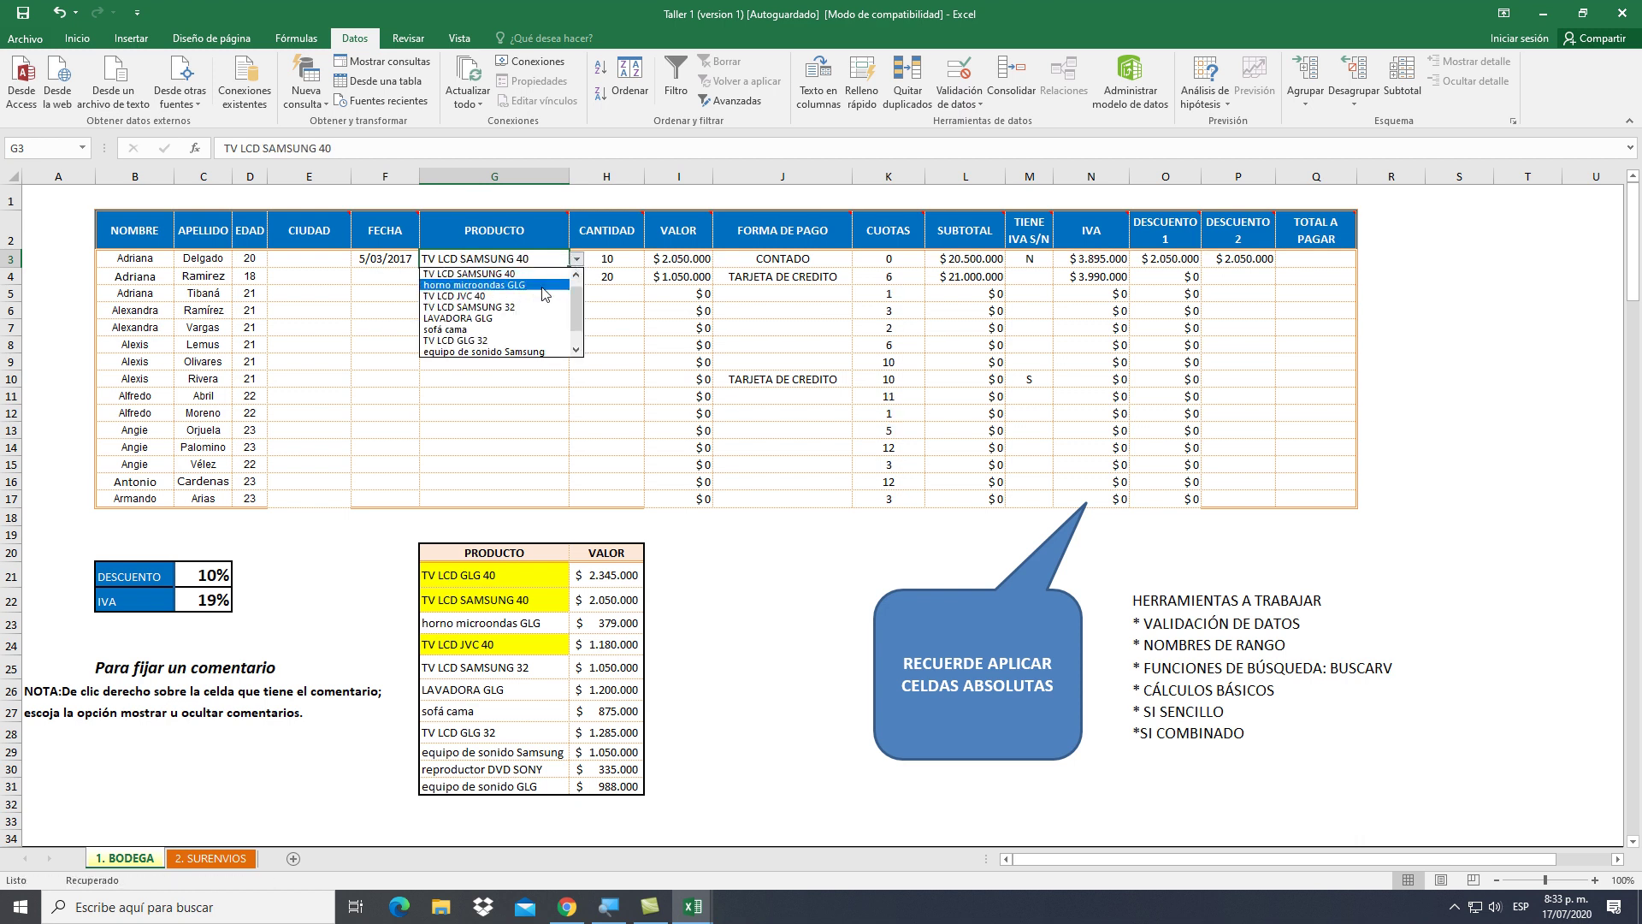
click(544, 286)
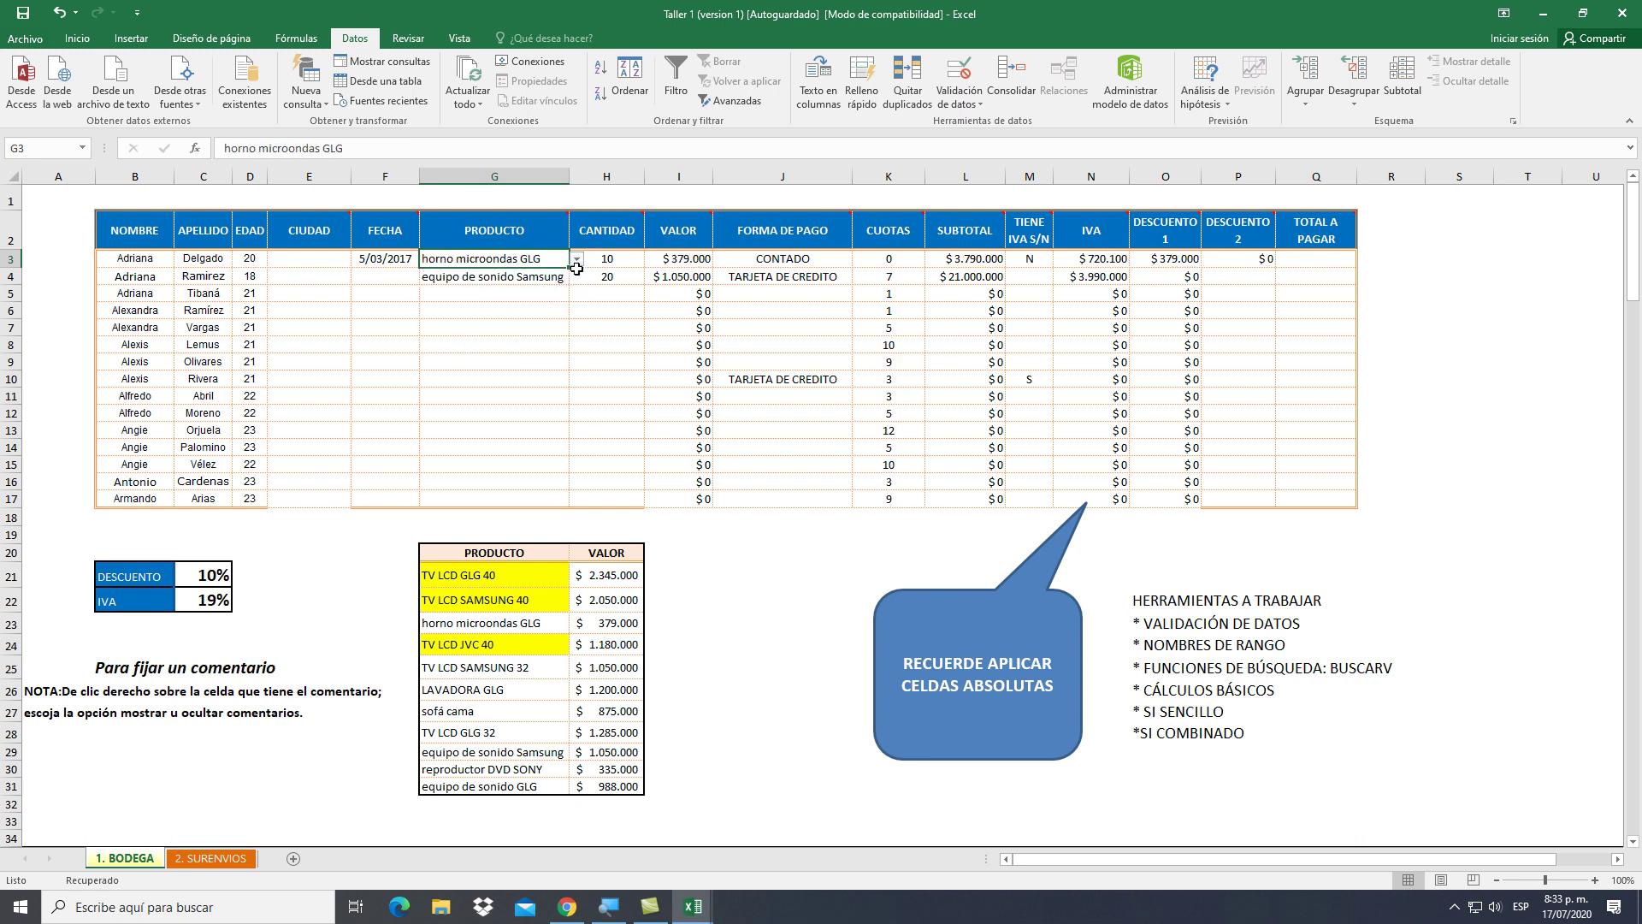
click(577, 260)
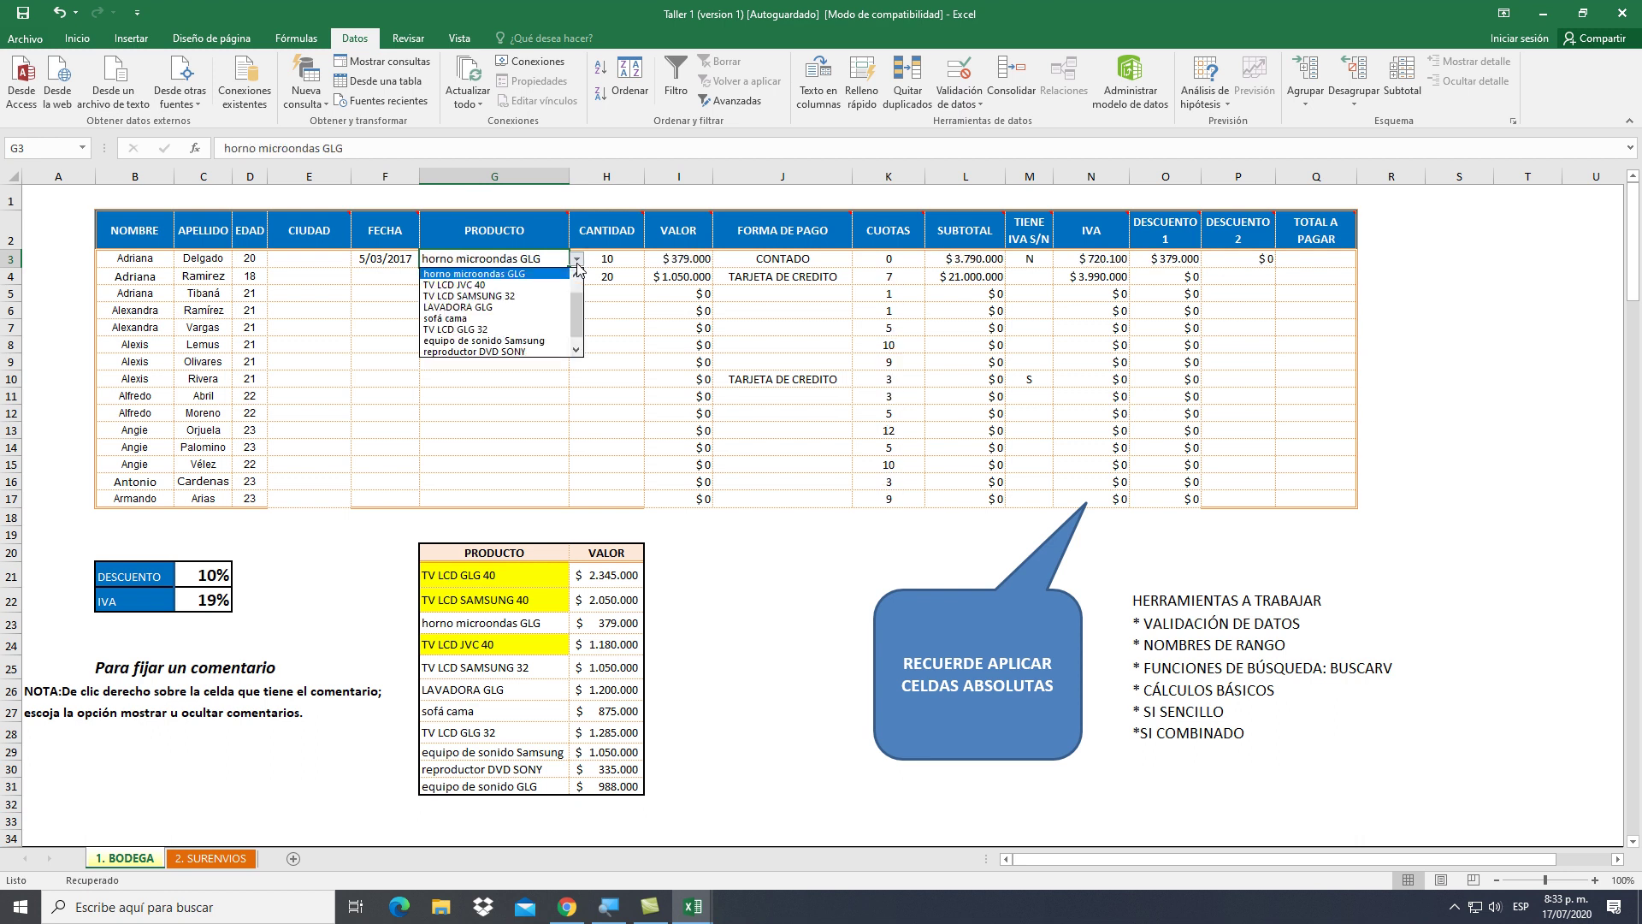
click(542, 301)
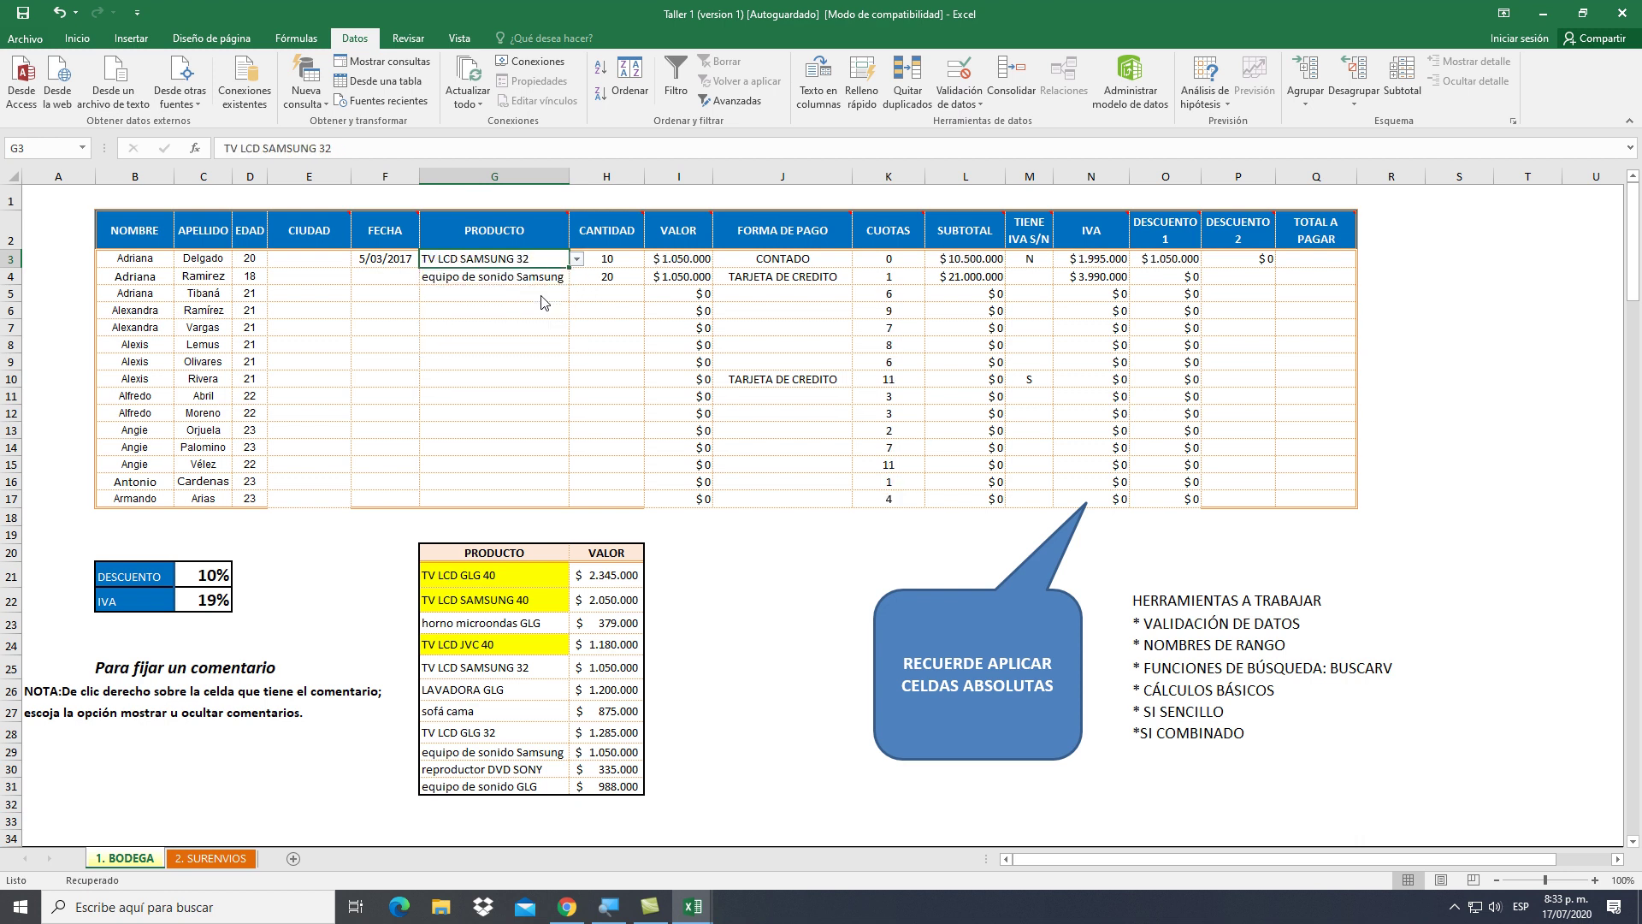
click(574, 266)
click(574, 266)
click(577, 260)
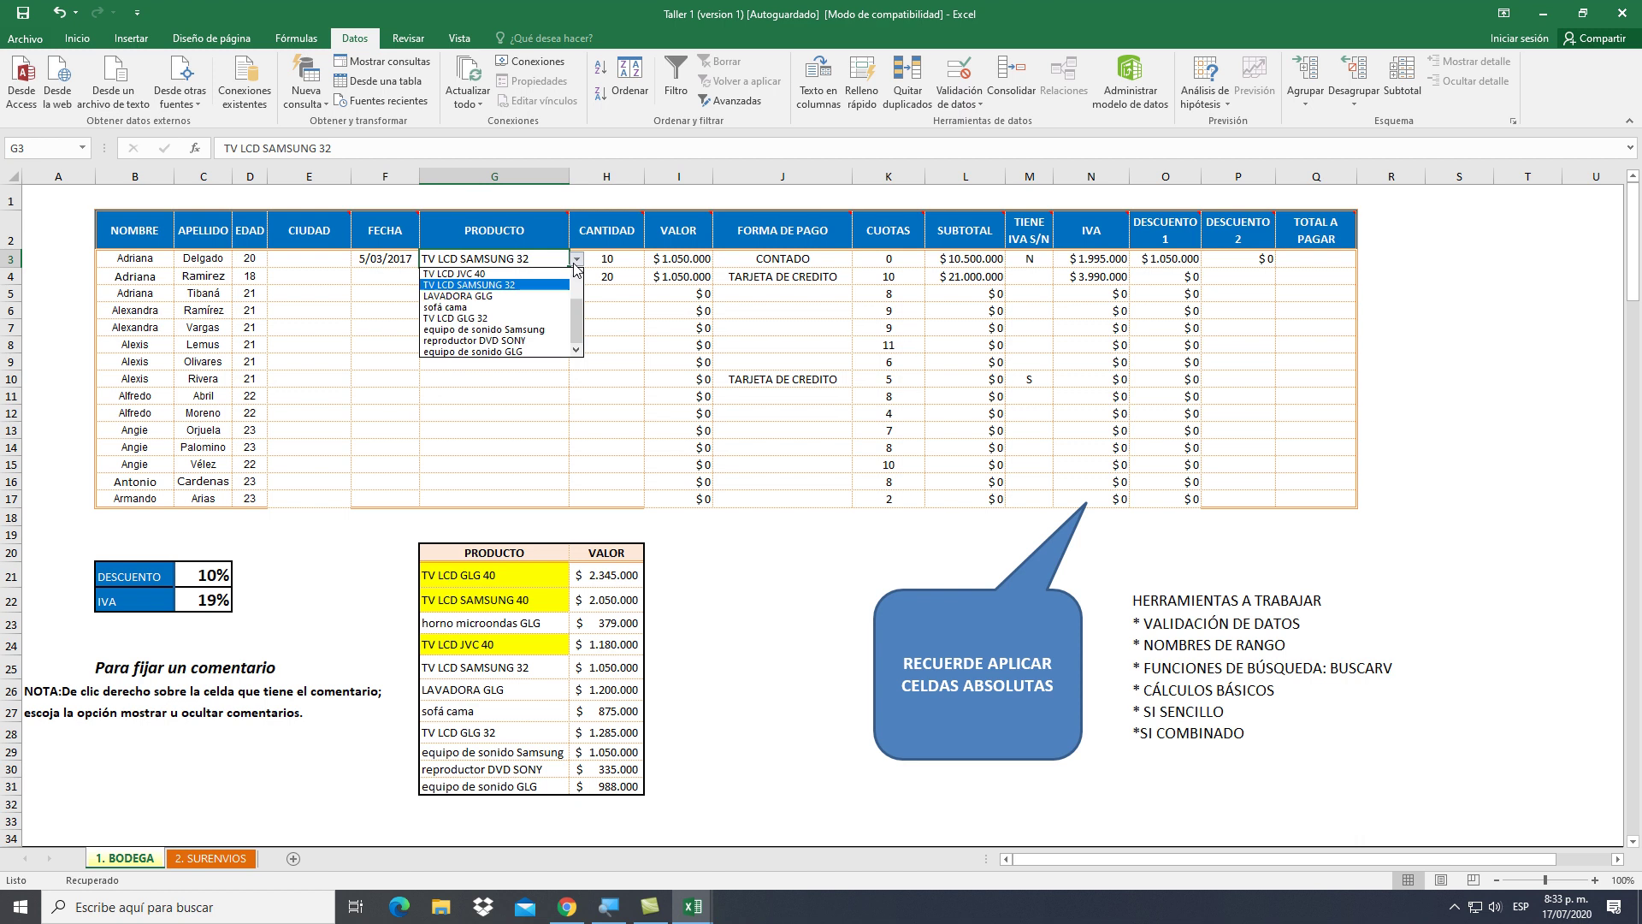
click(528, 274)
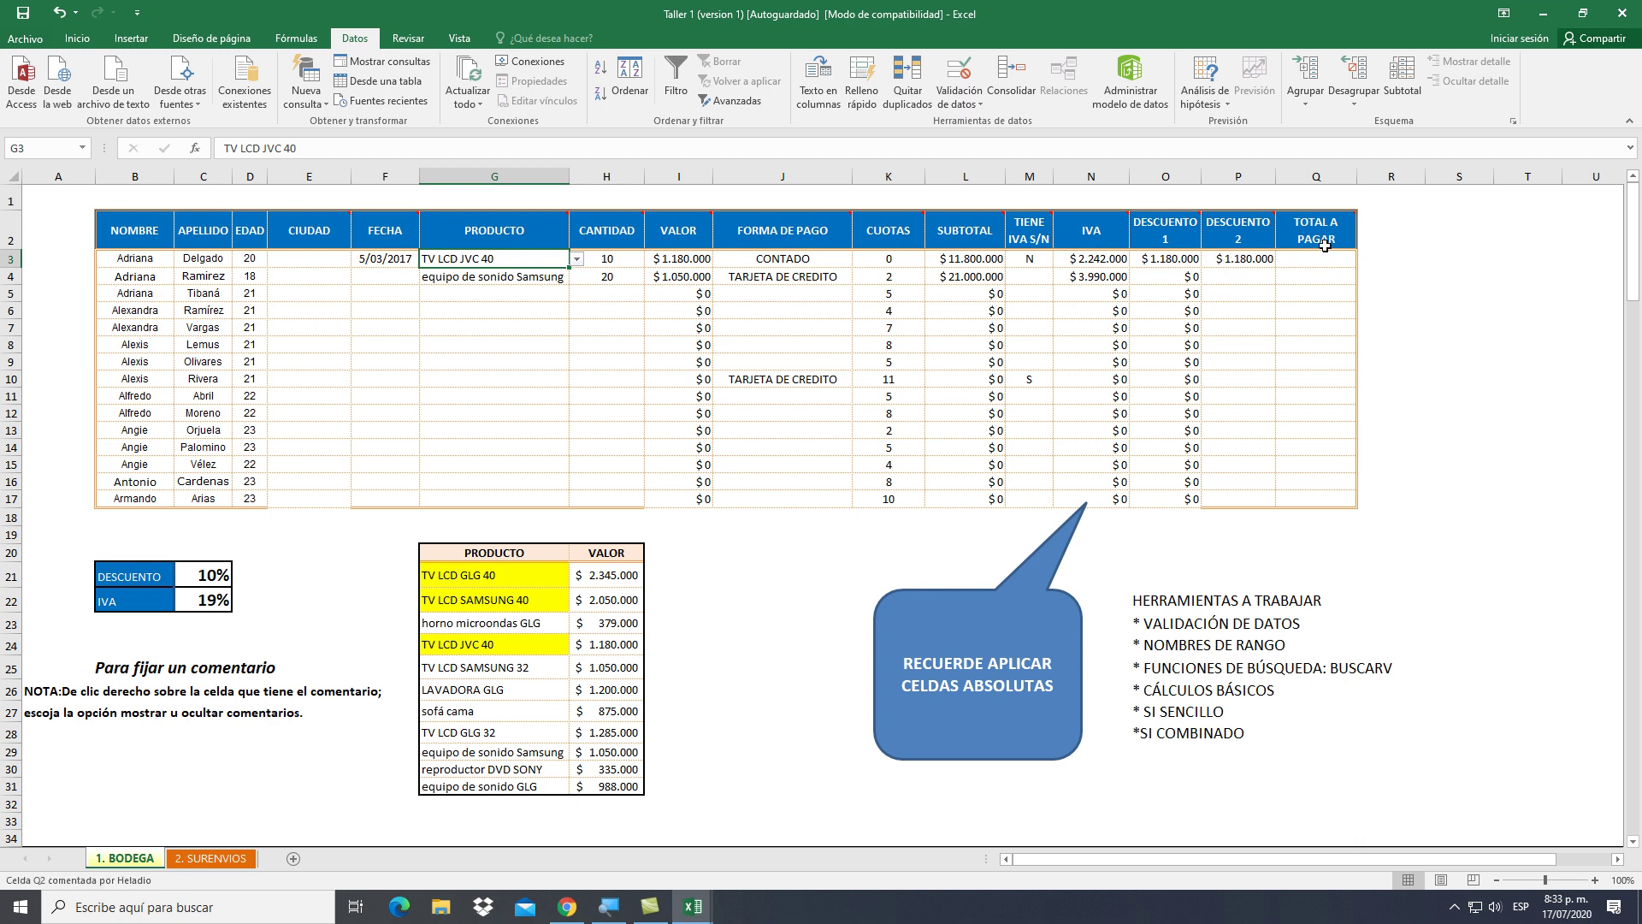
Copy the DESCUENTO 2 formula from P3 down through P17, and clear the FORMA DE PAGO entry in J10
mouse_move(1325, 244)
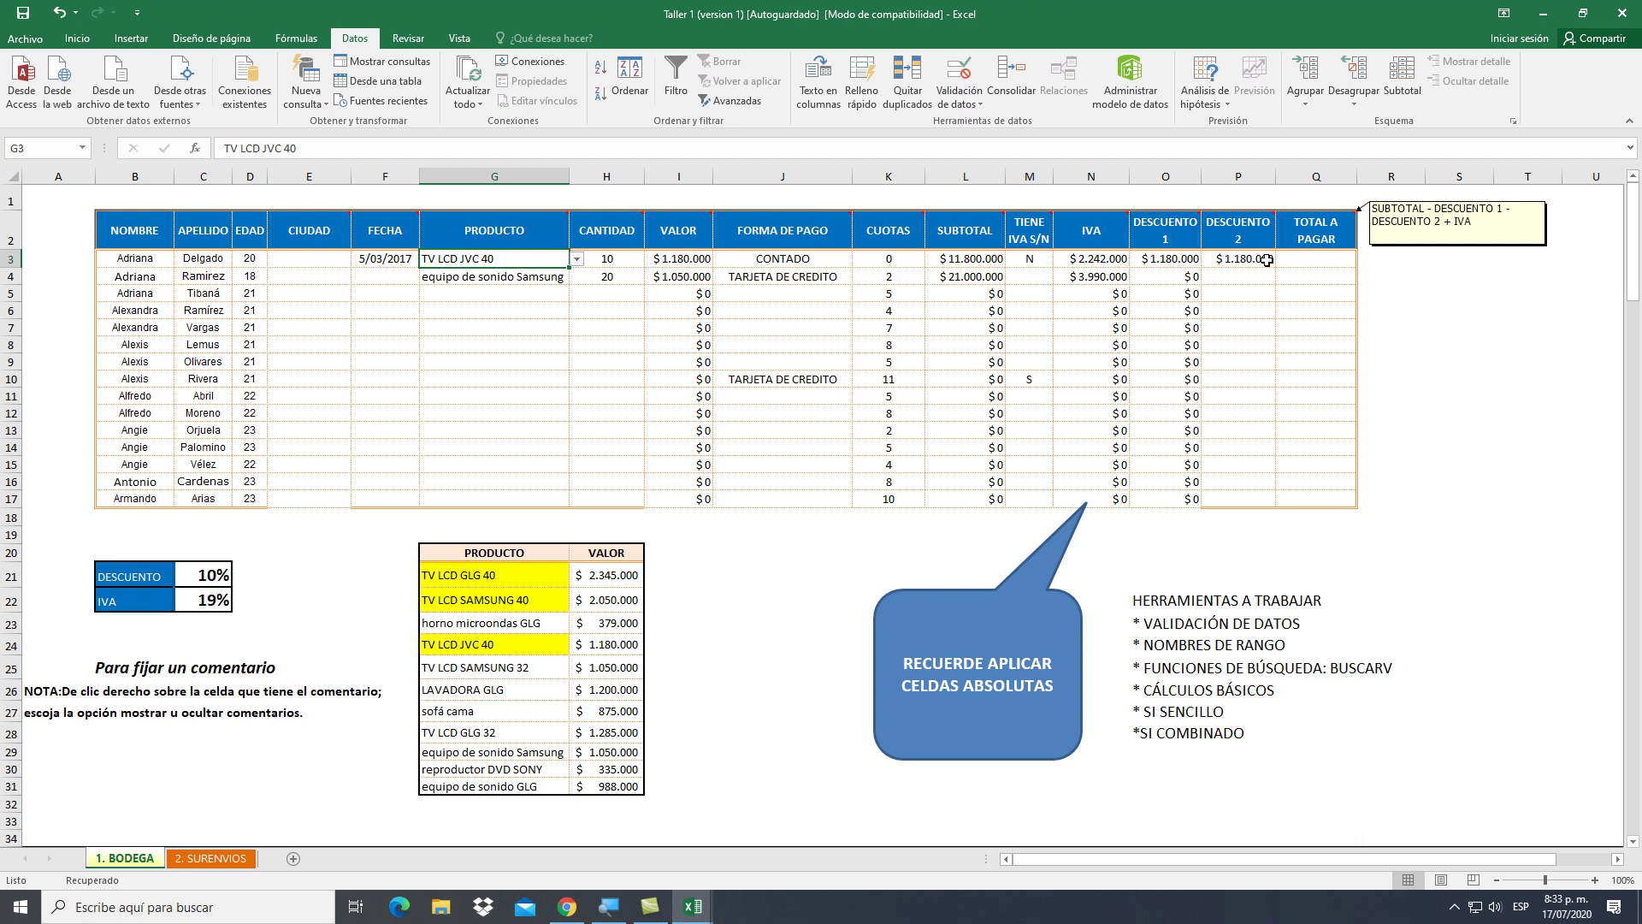
click(1164, 258)
click(1238, 258)
drag(1274, 267, 1263, 503)
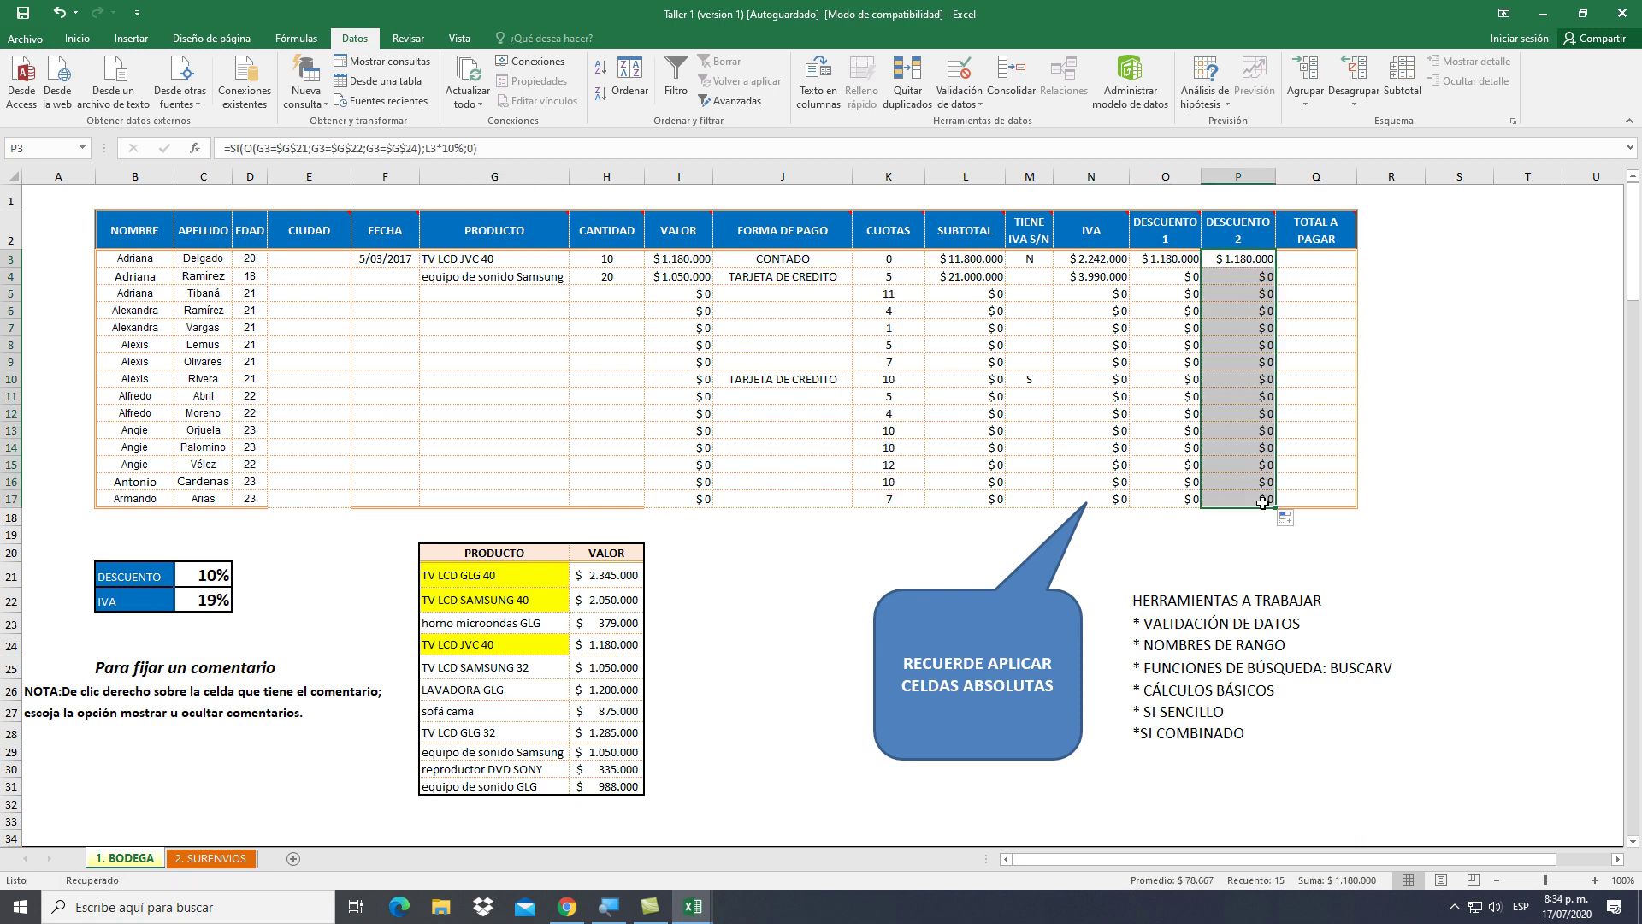
click(825, 381)
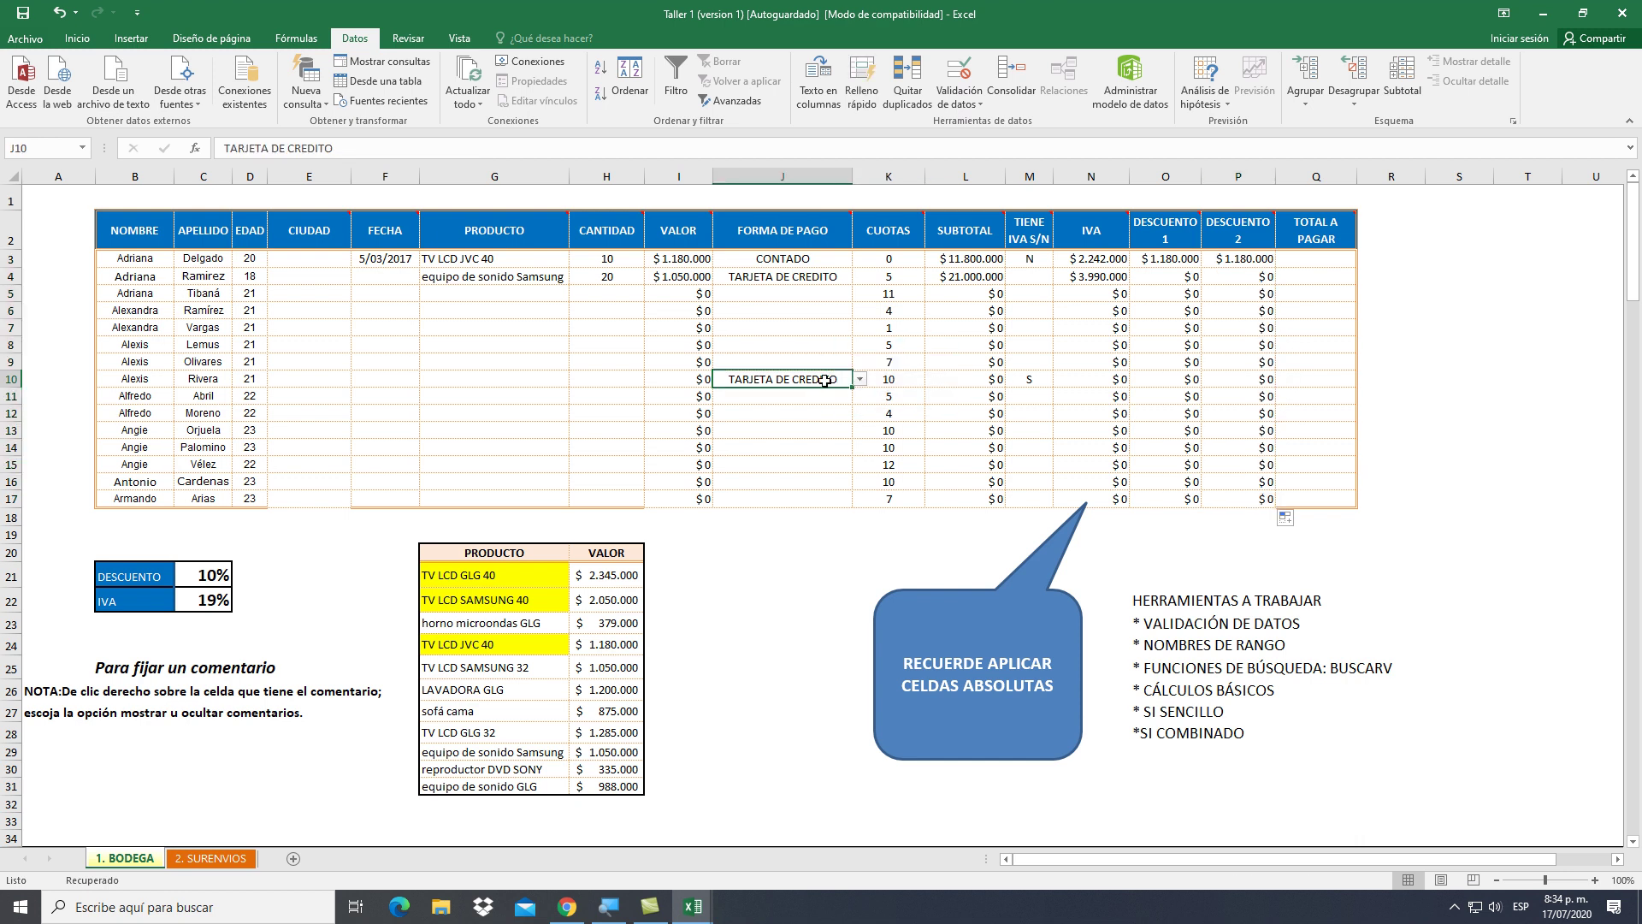
key(Delete)
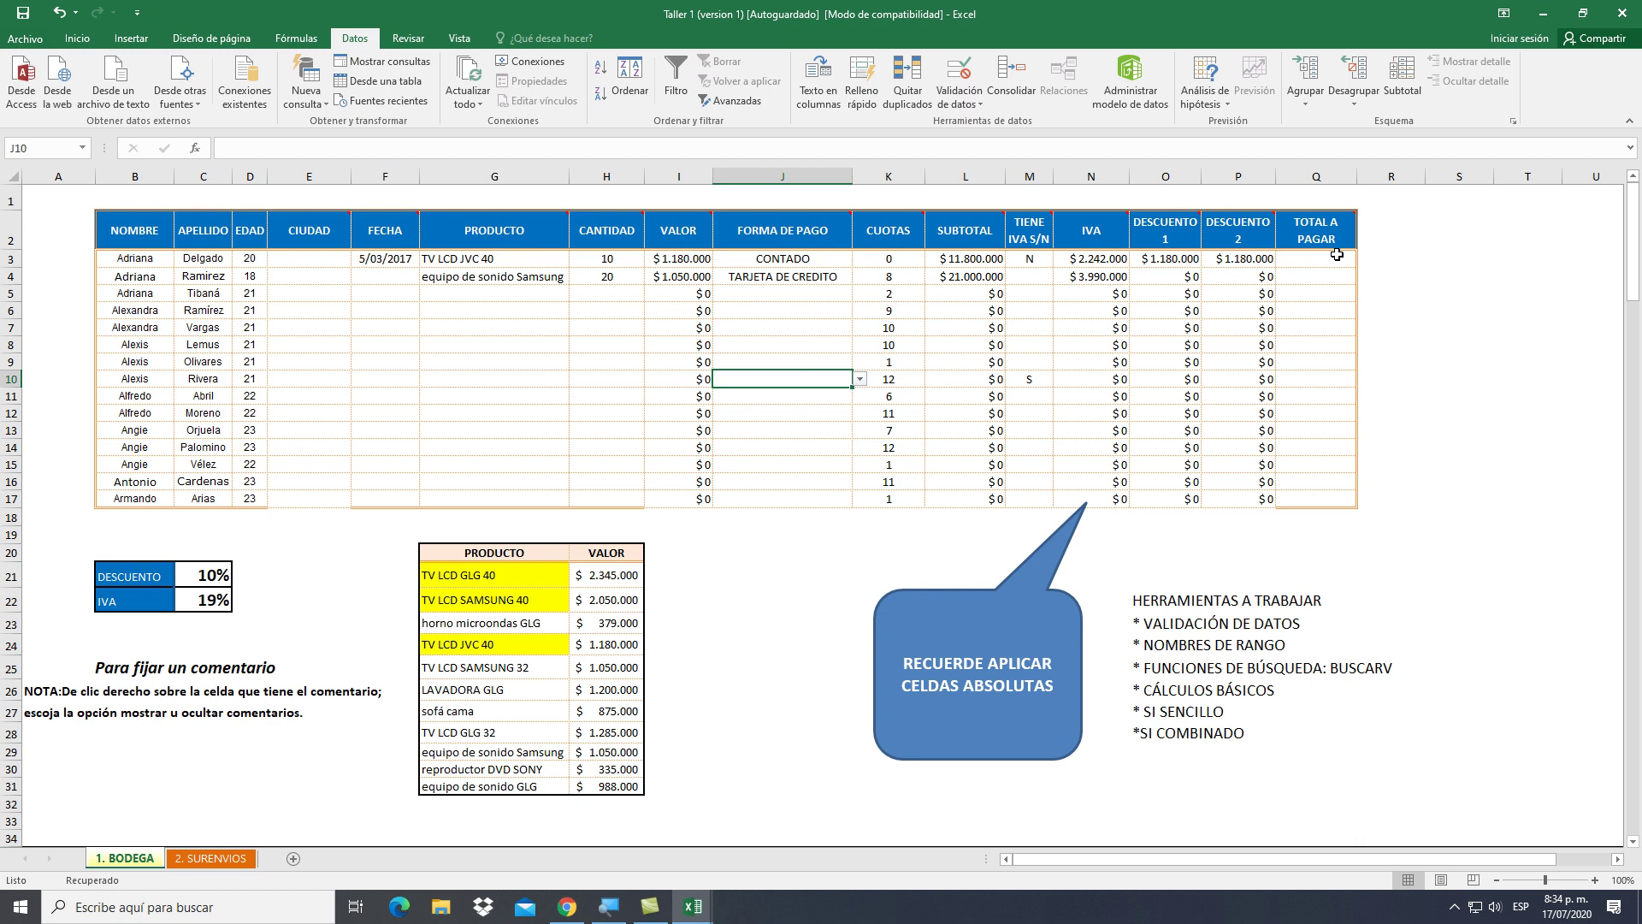
Calculate TOTAL A PAGAR in Q3 with =L3-(O3+P3)+N3, following the header comment, and fill the formula down through Q17
mouse_move(1311, 242)
click(1308, 266)
text(=)
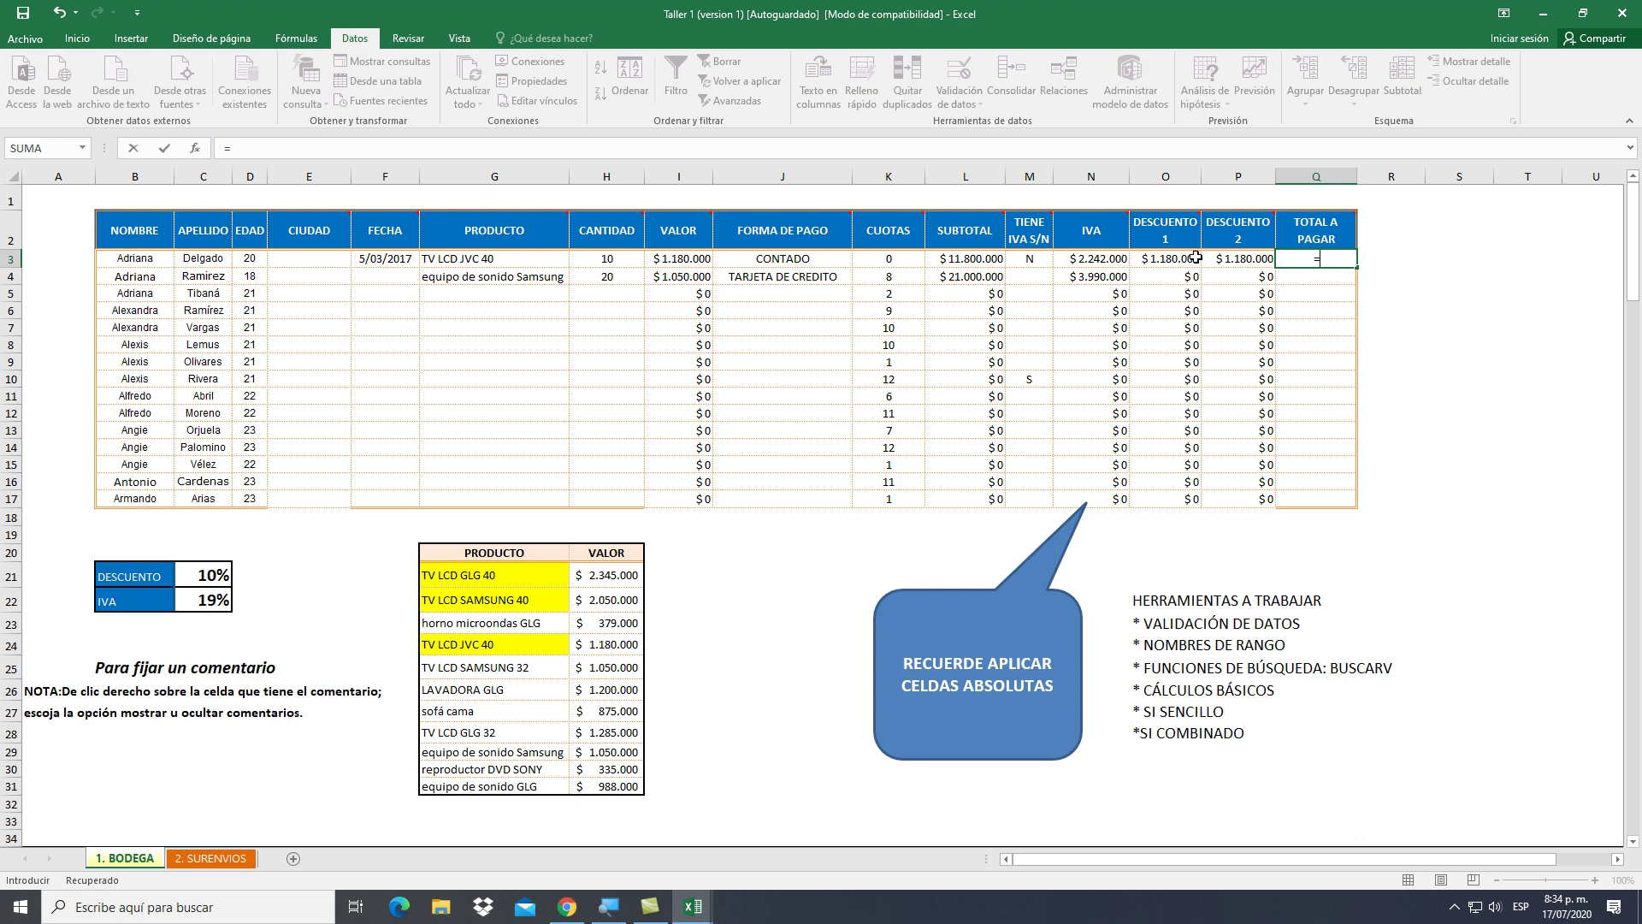
click(995, 259)
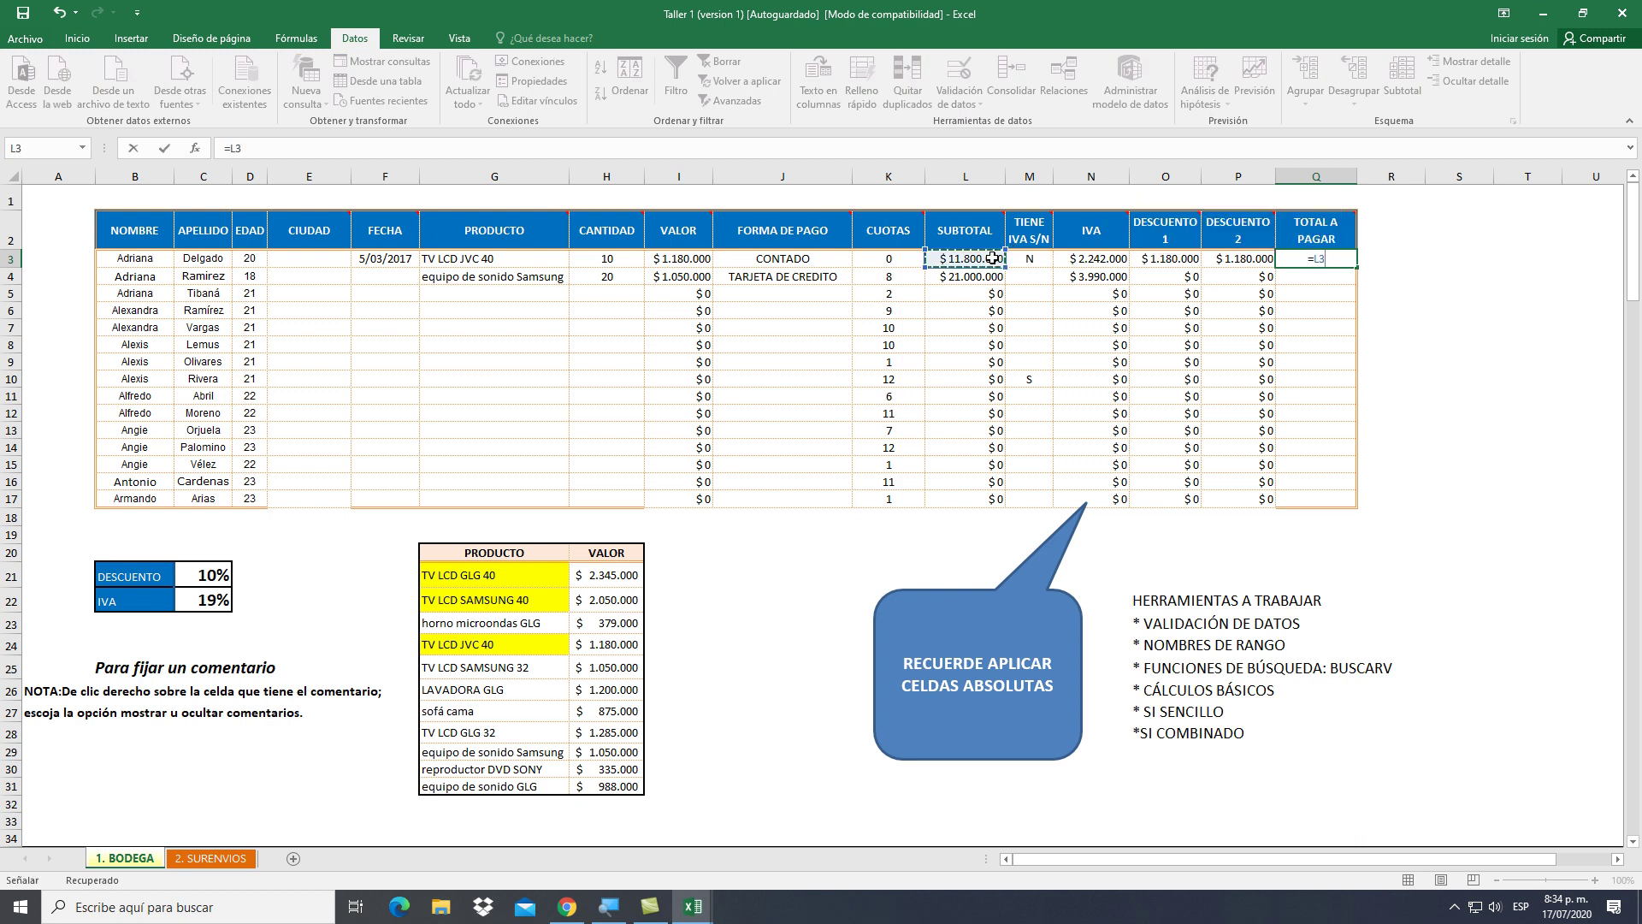
text(-()
click(1170, 264)
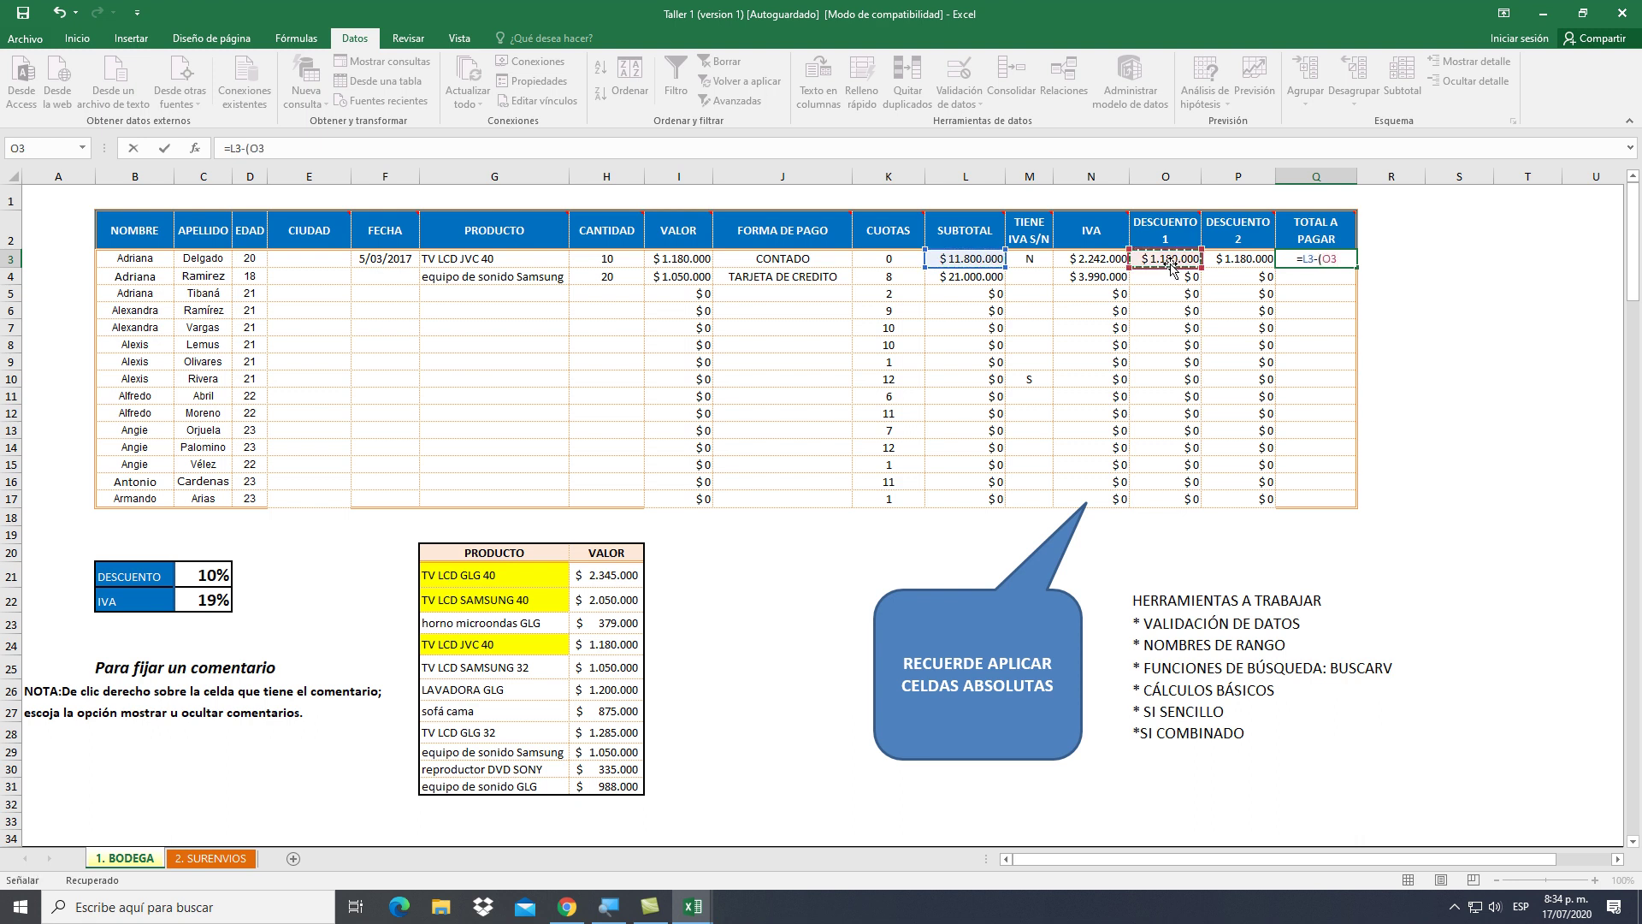
text(+)
click(1239, 259)
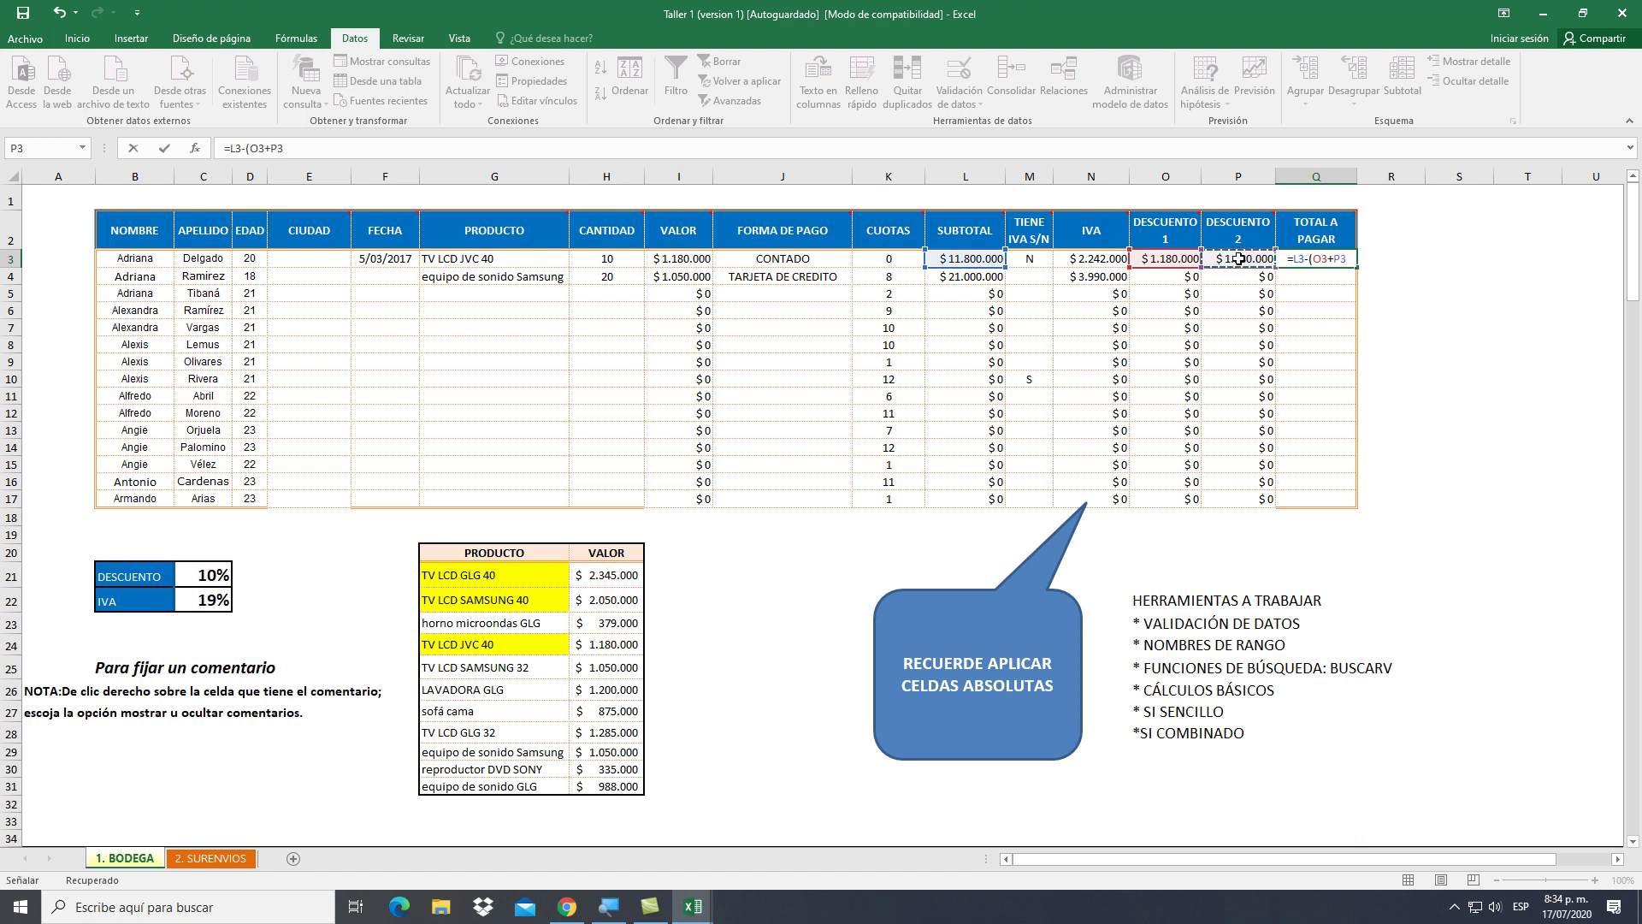
text()+)
click(1104, 260)
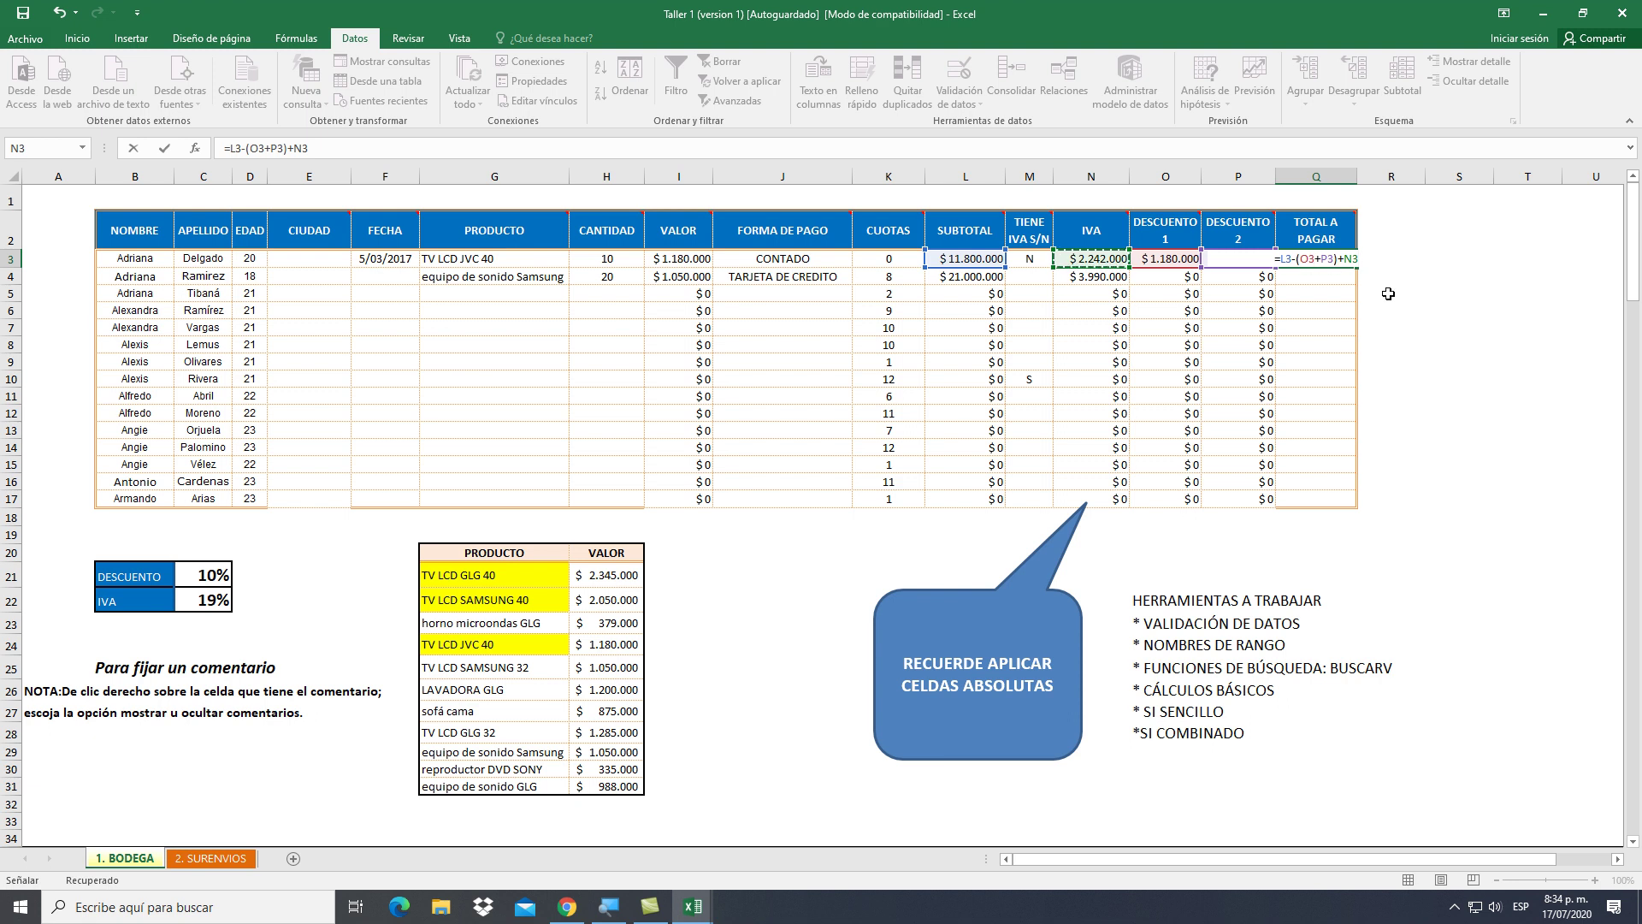
key(Return)
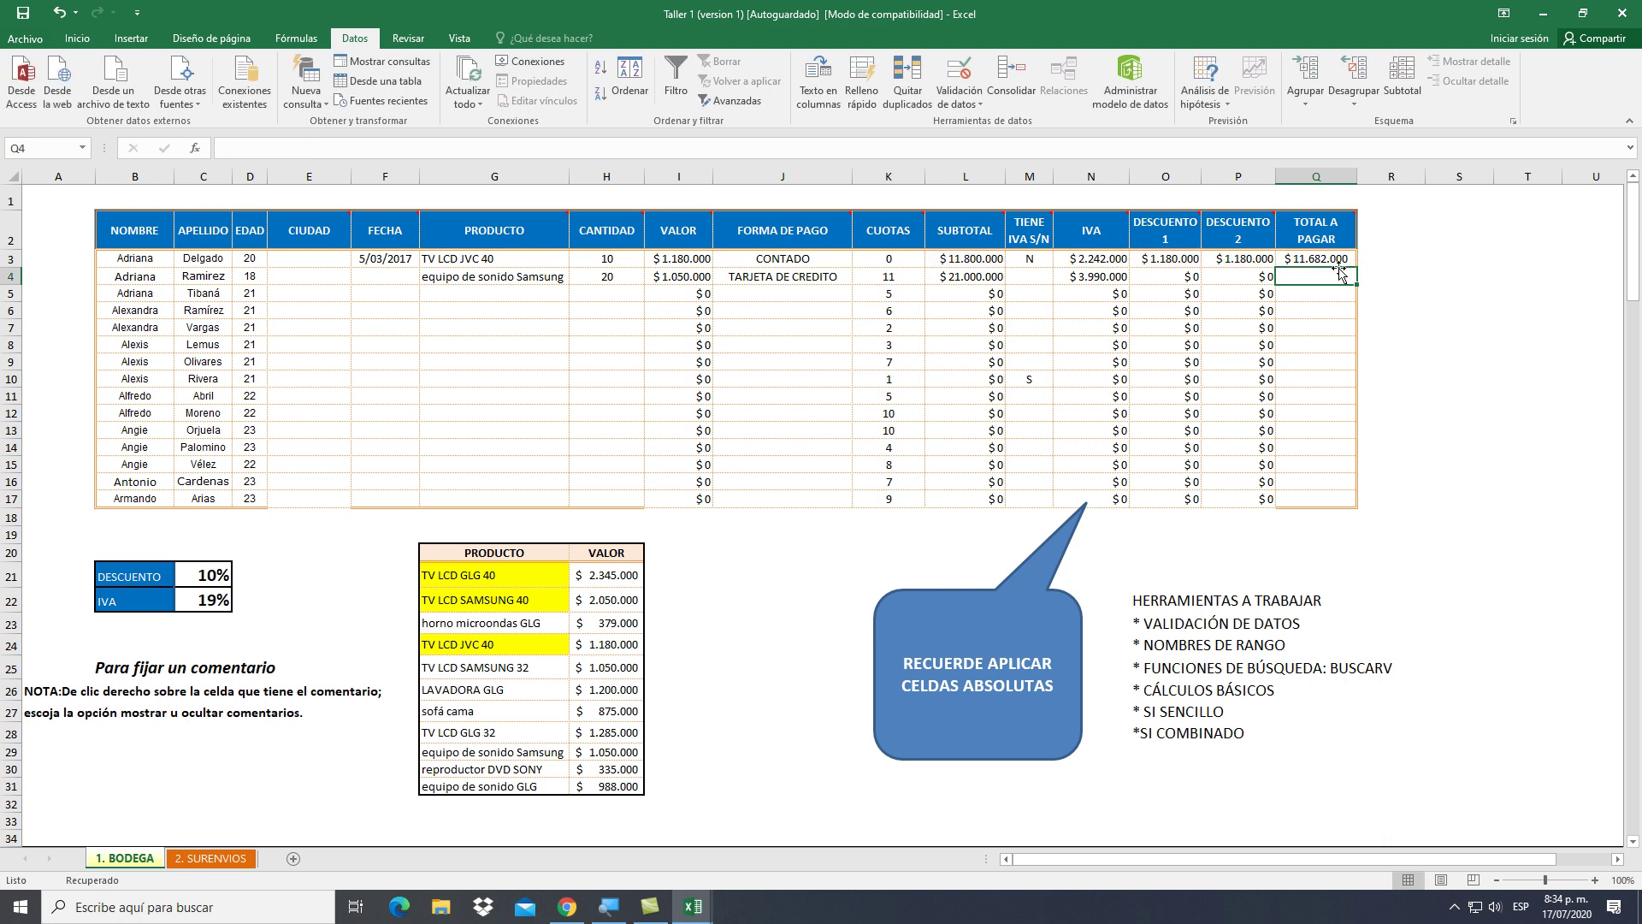
click(1342, 258)
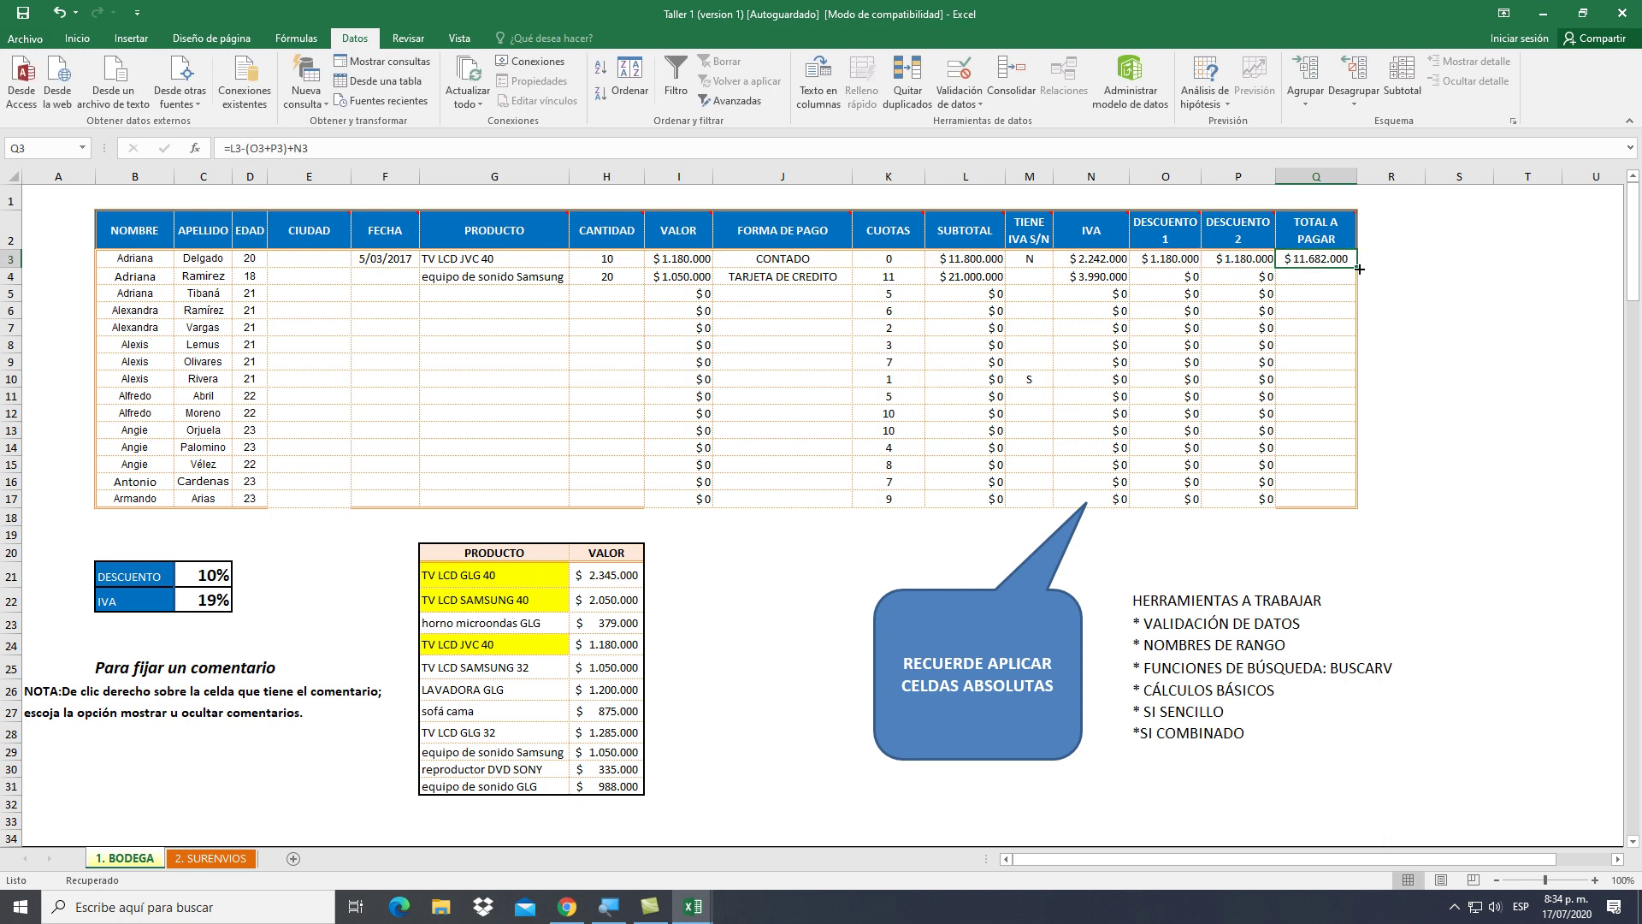
double_click(1359, 269)
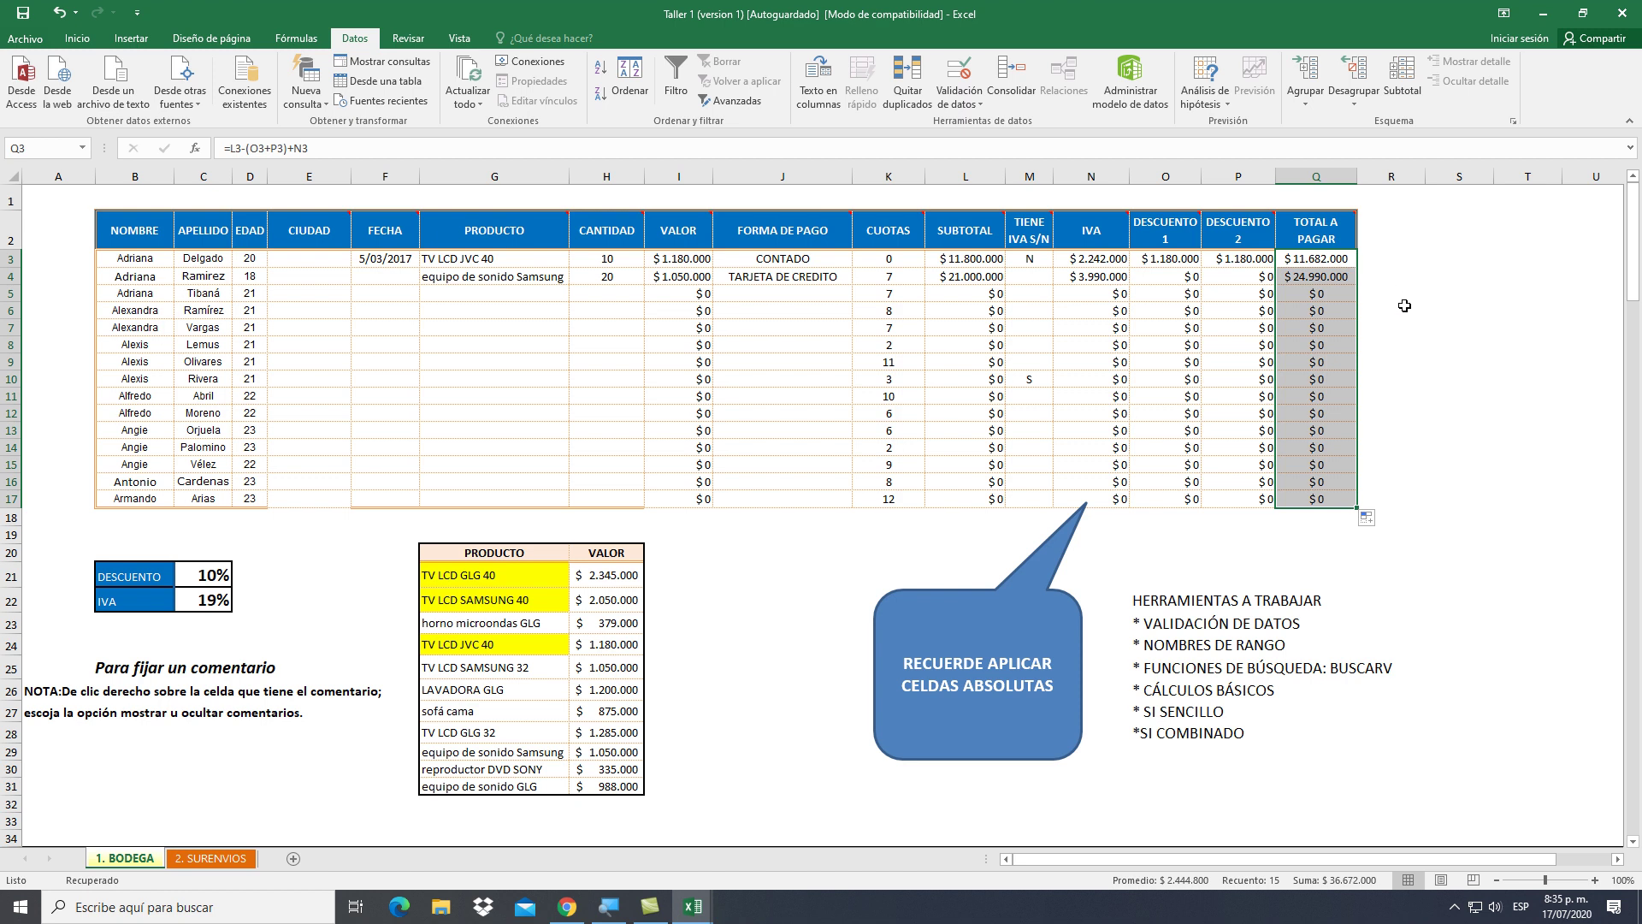
Choose CALI from the validation list as the CIUDAD in E3
click(325, 258)
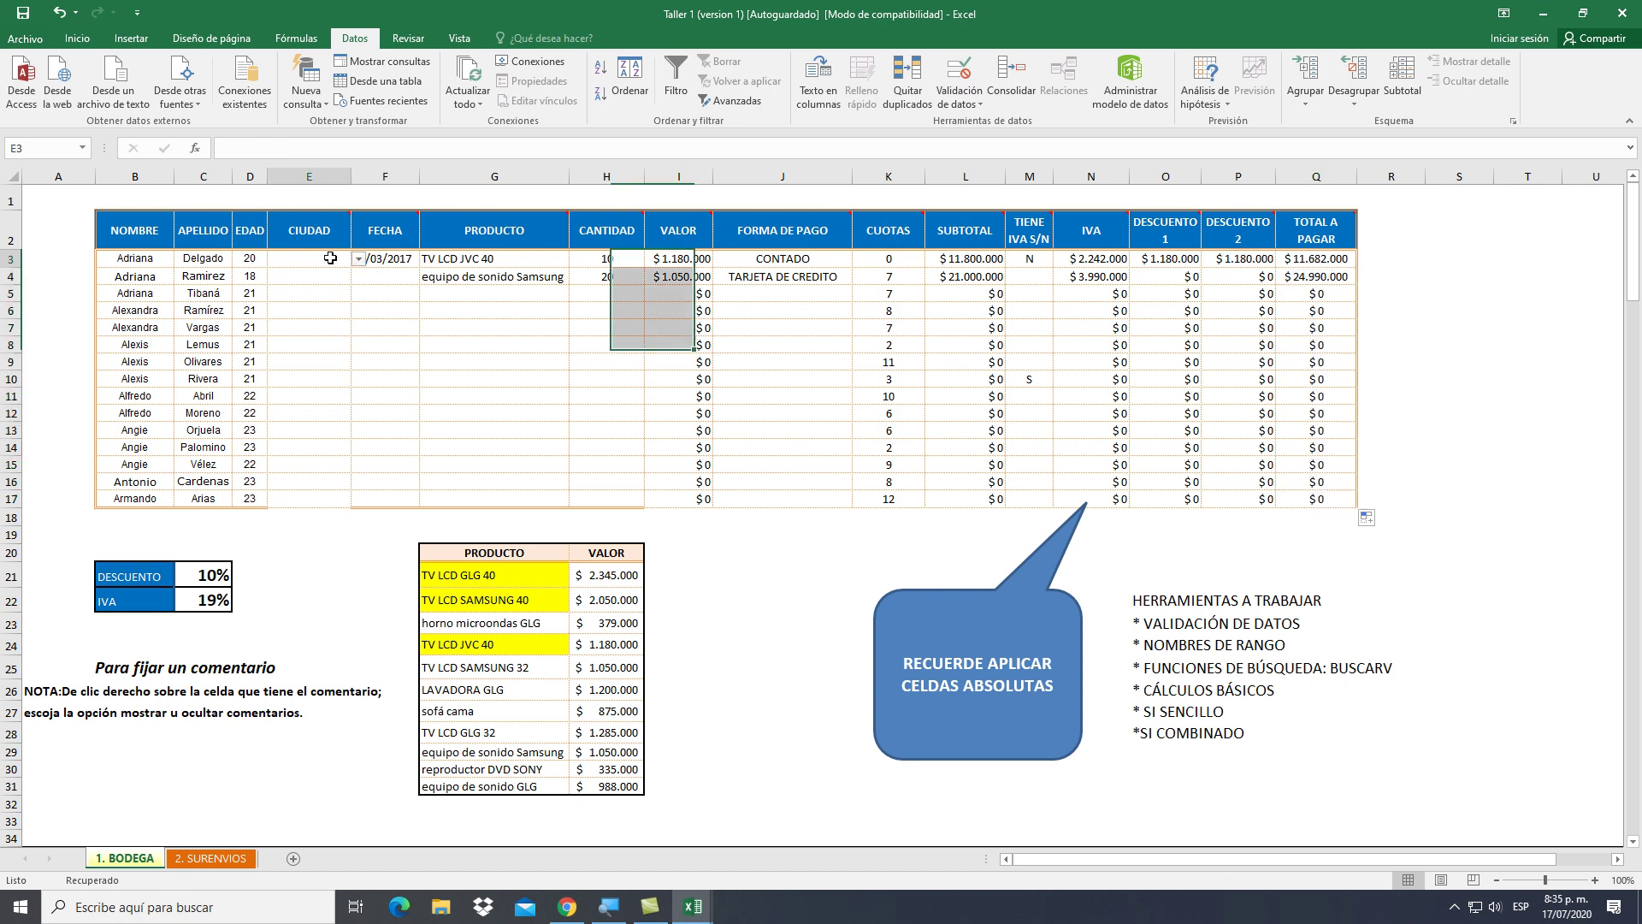
click(359, 258)
click(309, 294)
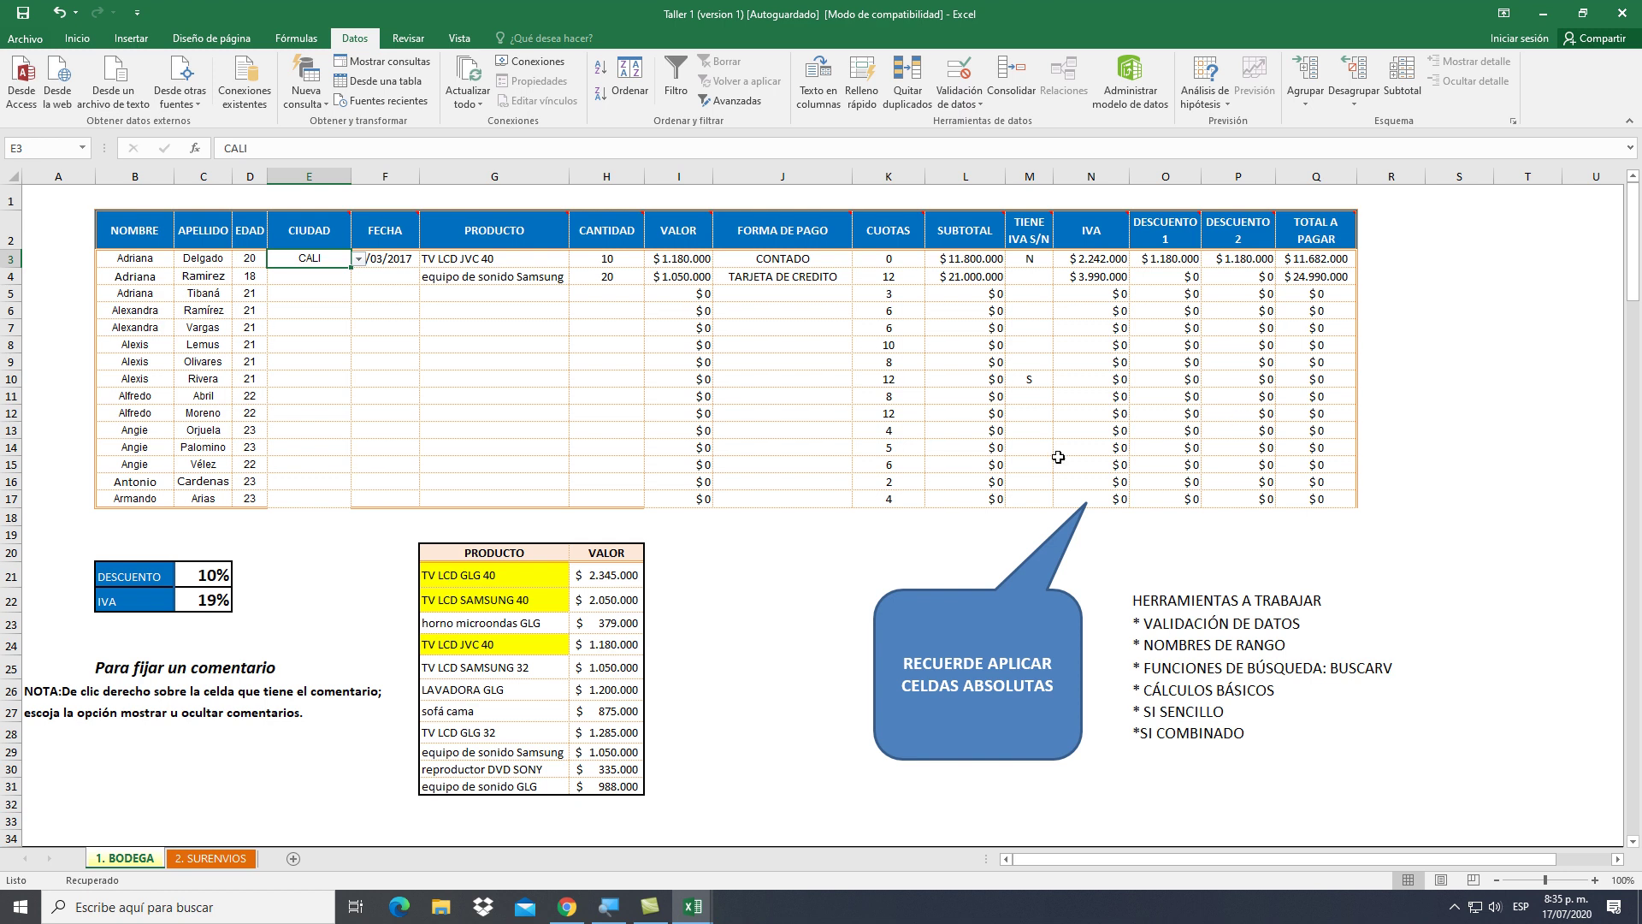
Review the INSTRUCCIONES A EJECUTAR section below the table, and return to the sales table
scroll(1016, 380, down, 6)
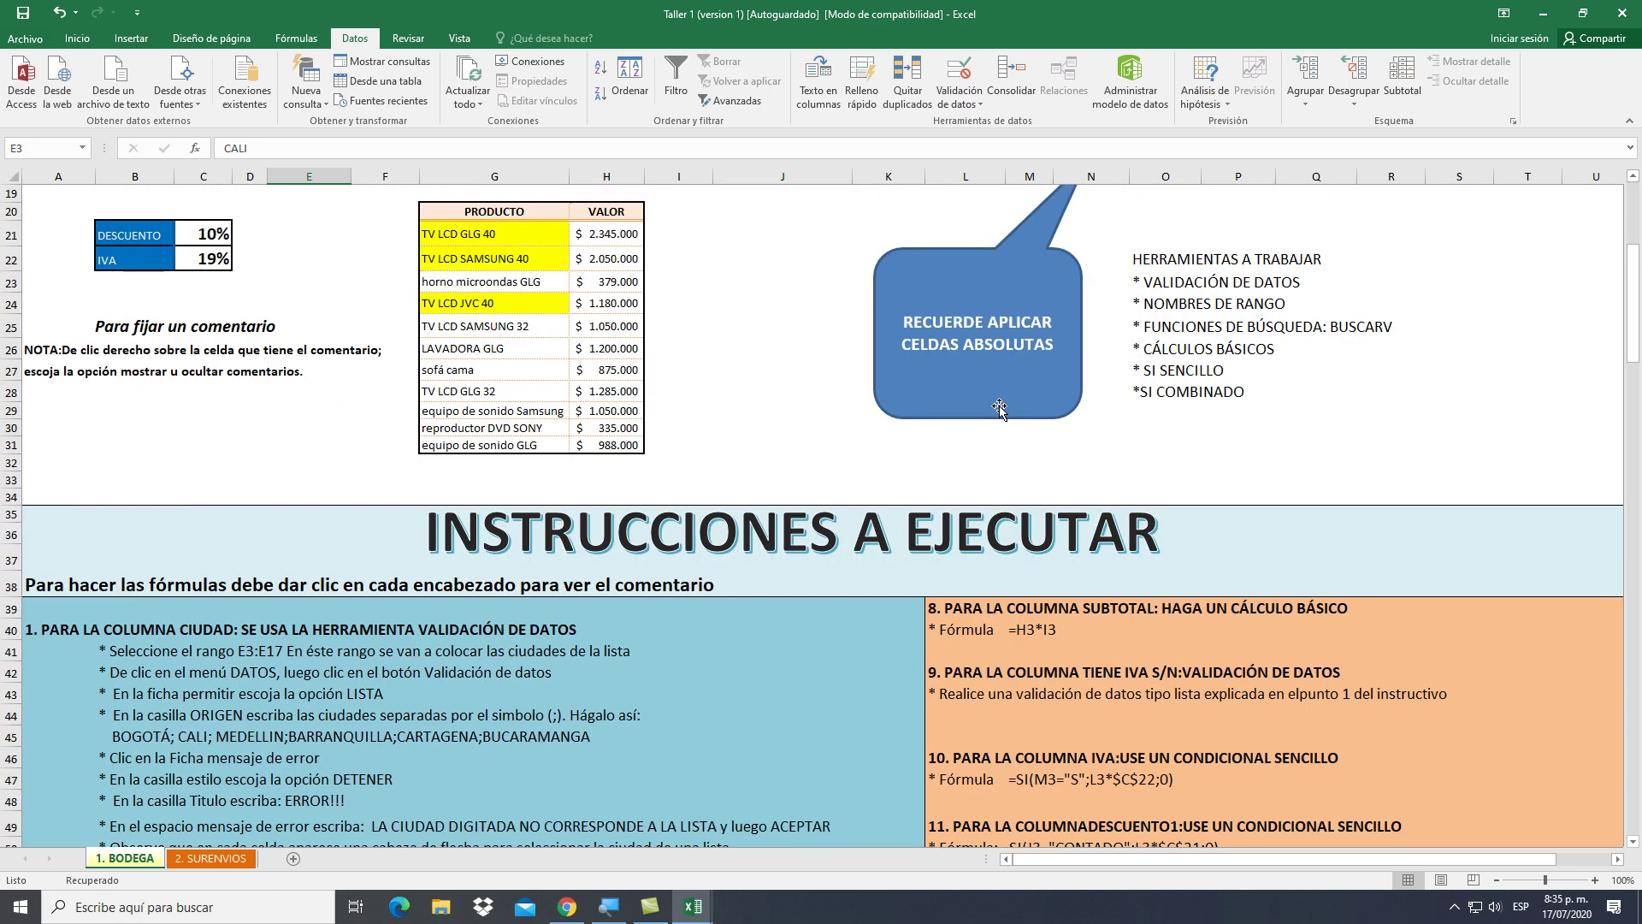
scroll(1016, 437, down, 5)
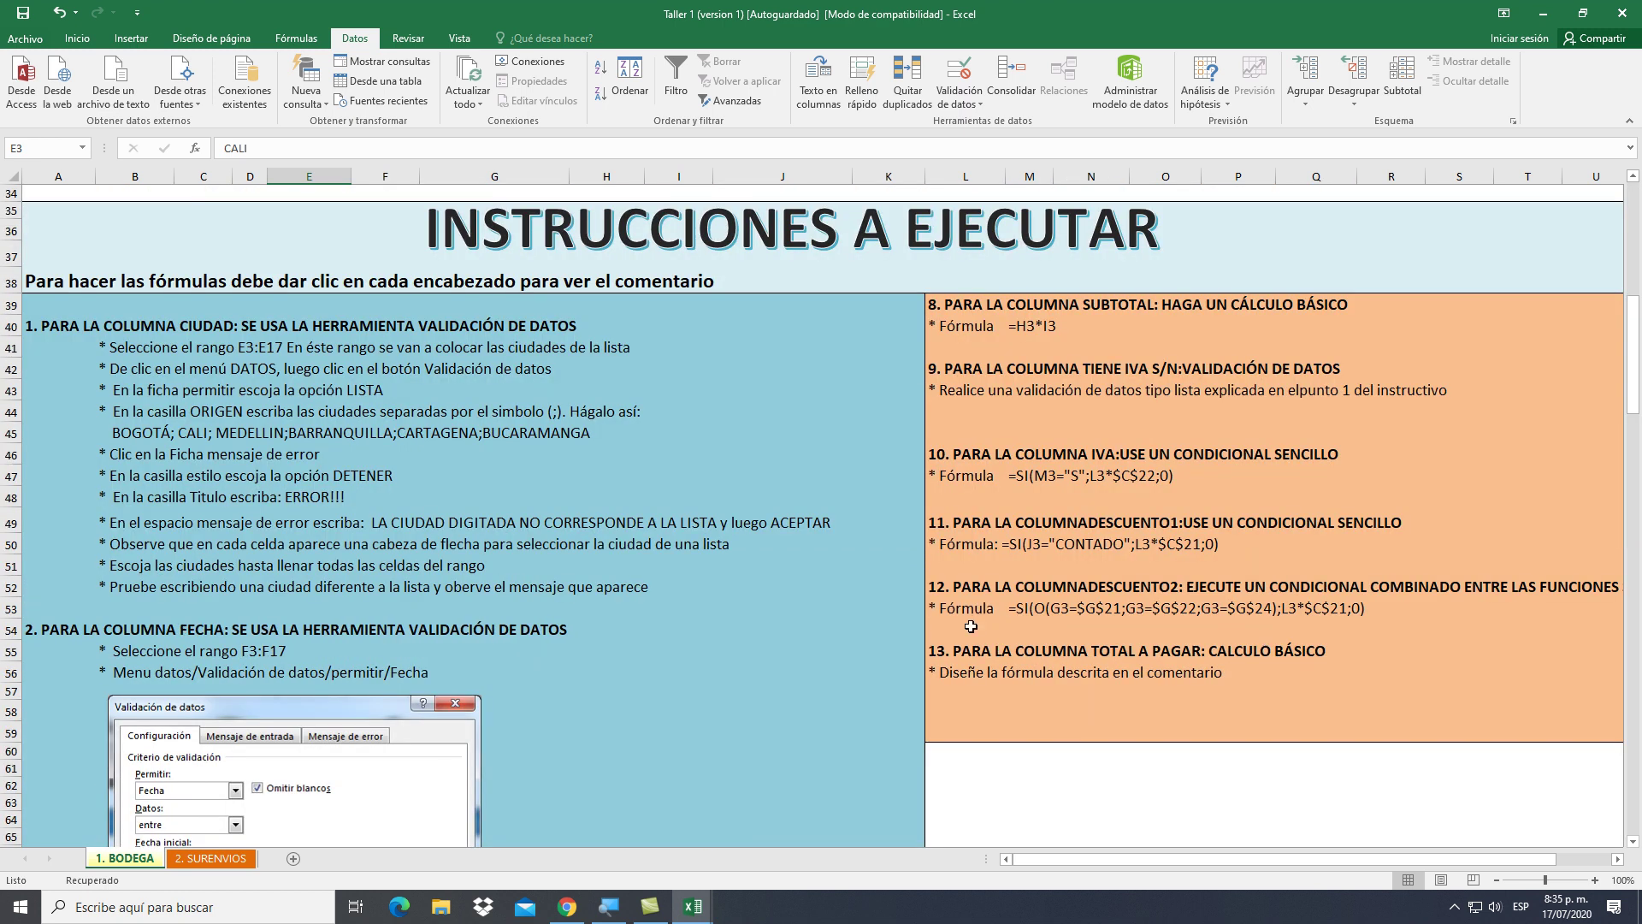
scroll(810, 654, down, 6)
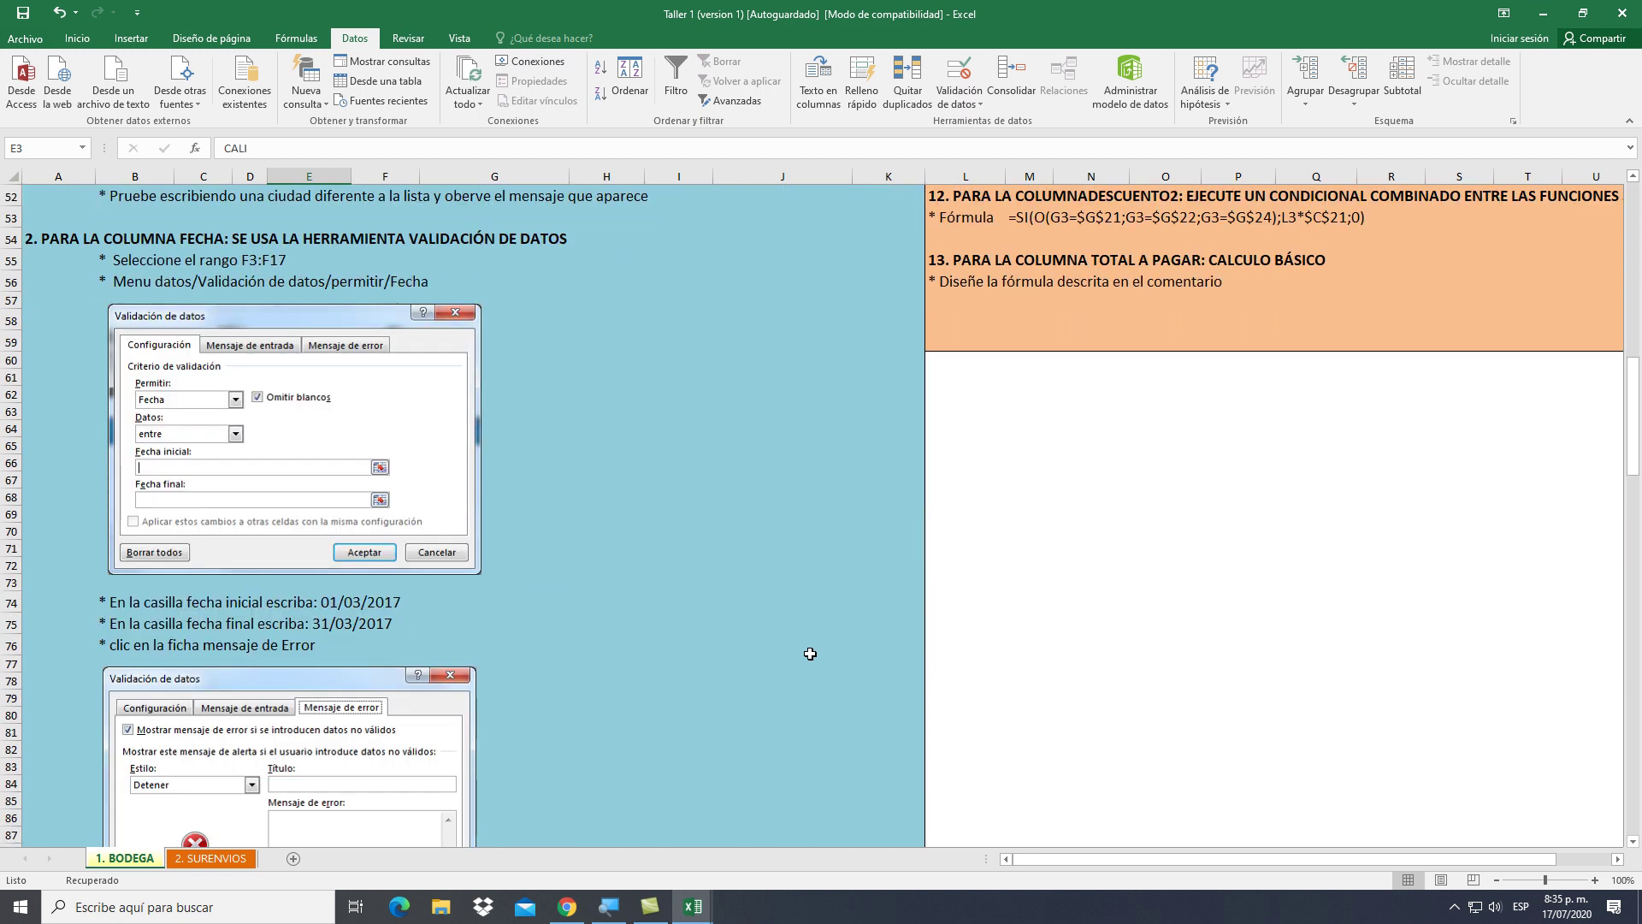
scroll(809, 654, up, 17)
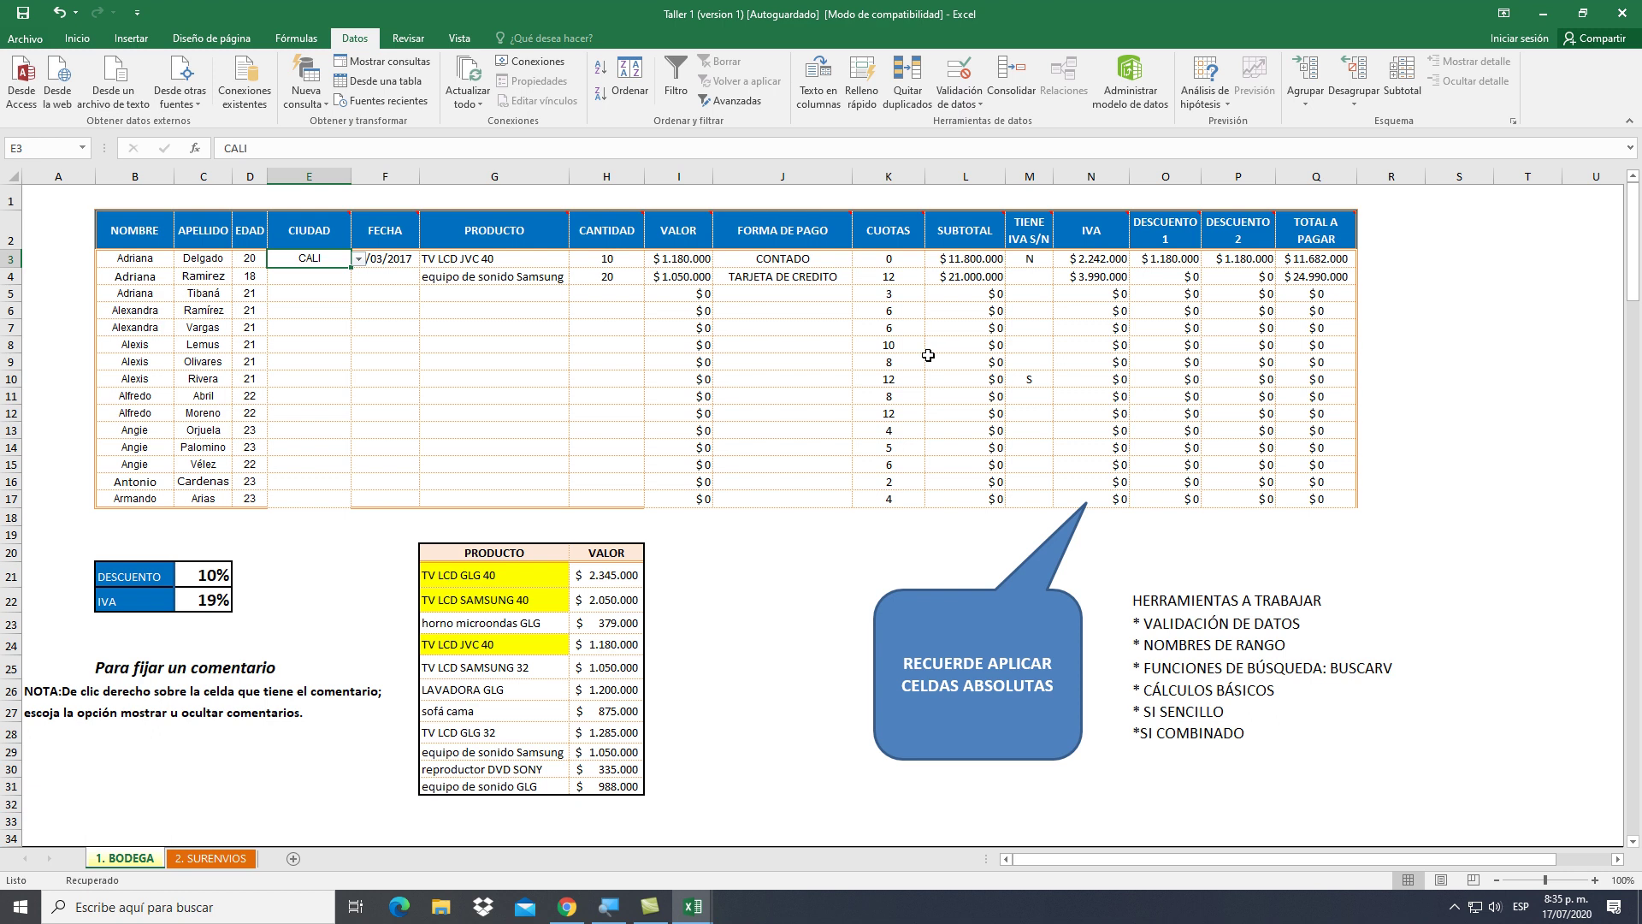
click(1423, 261)
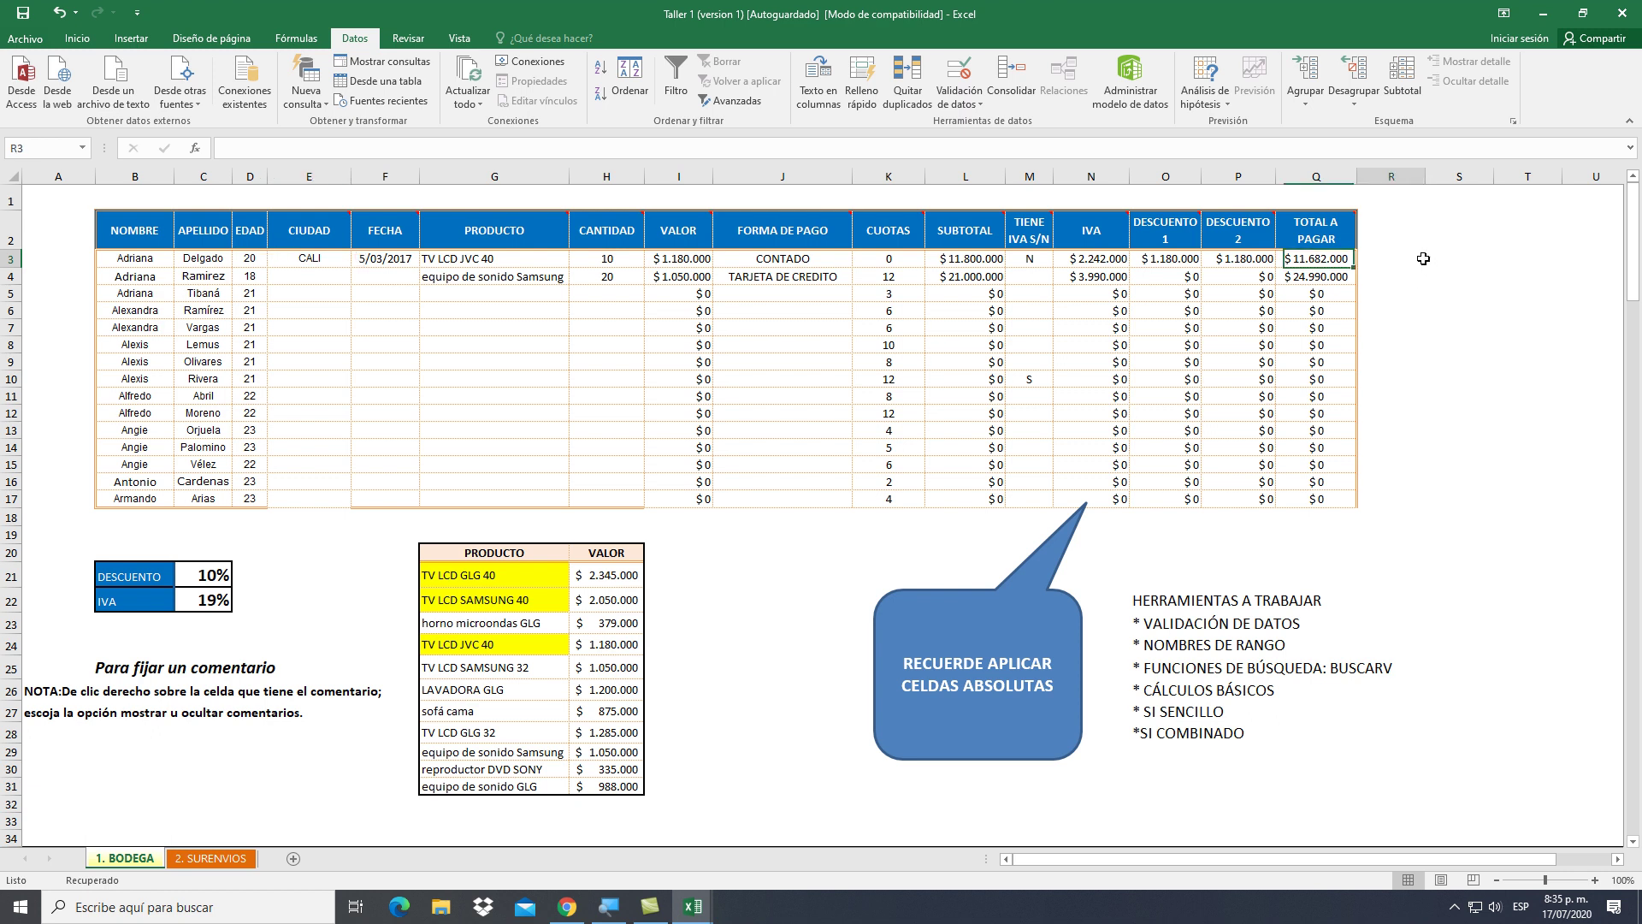
click(1465, 265)
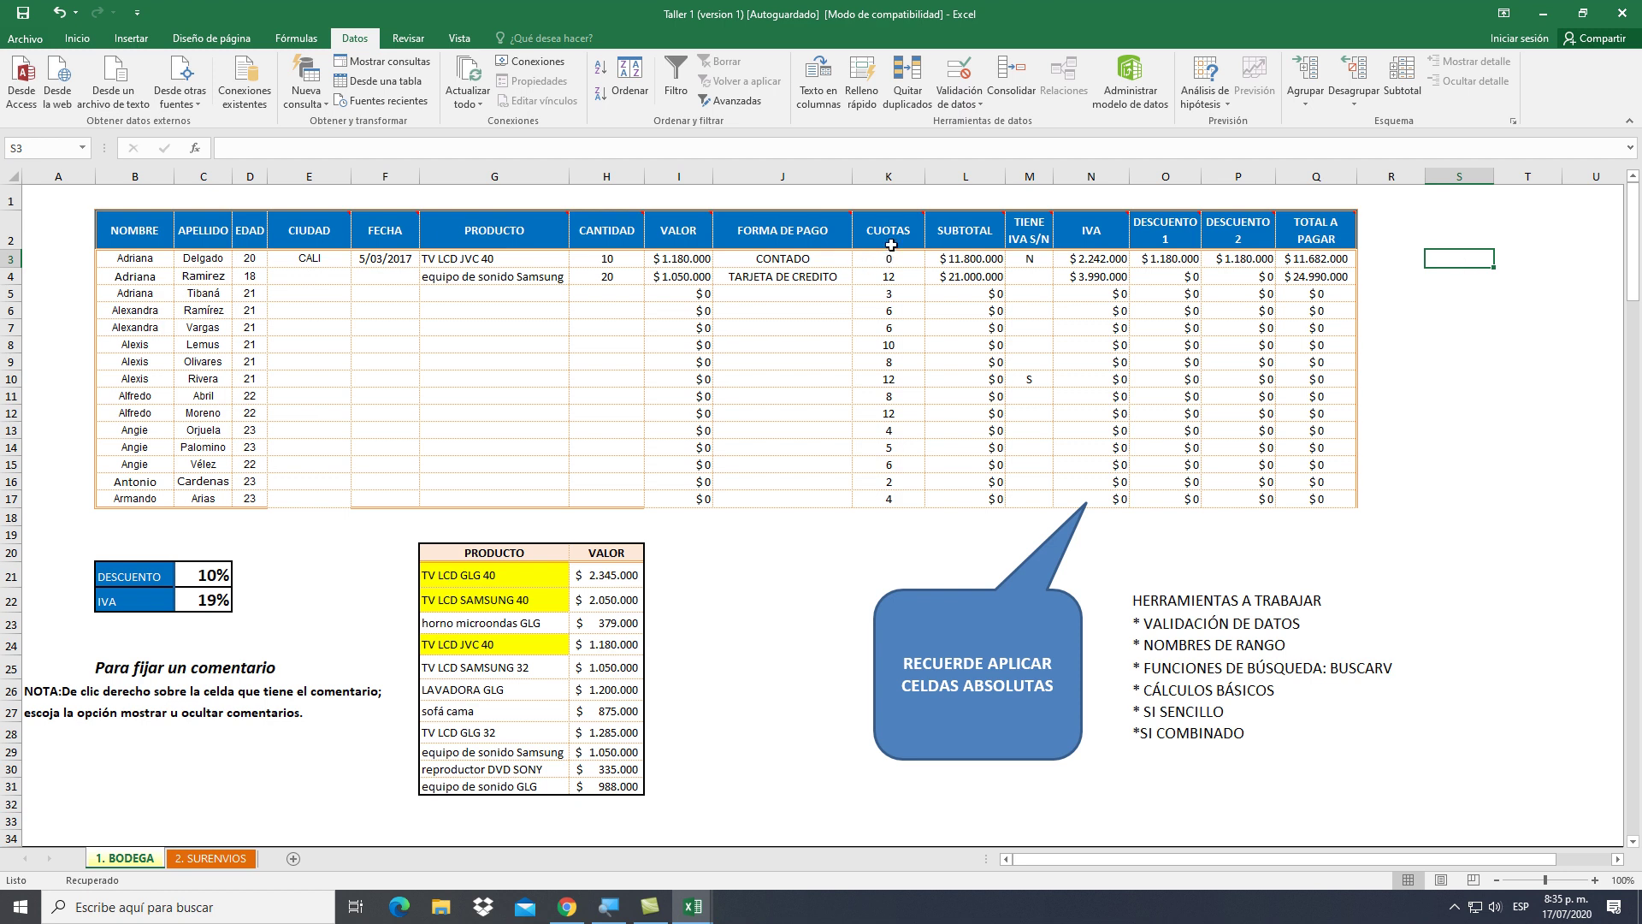
Examine the header comments of CUOTAS, FORMA DE PAGO, VALOR, CANTIDAD and SUBTOTAL, and the discount formulas in O3 and P3
mouse_move(894, 238)
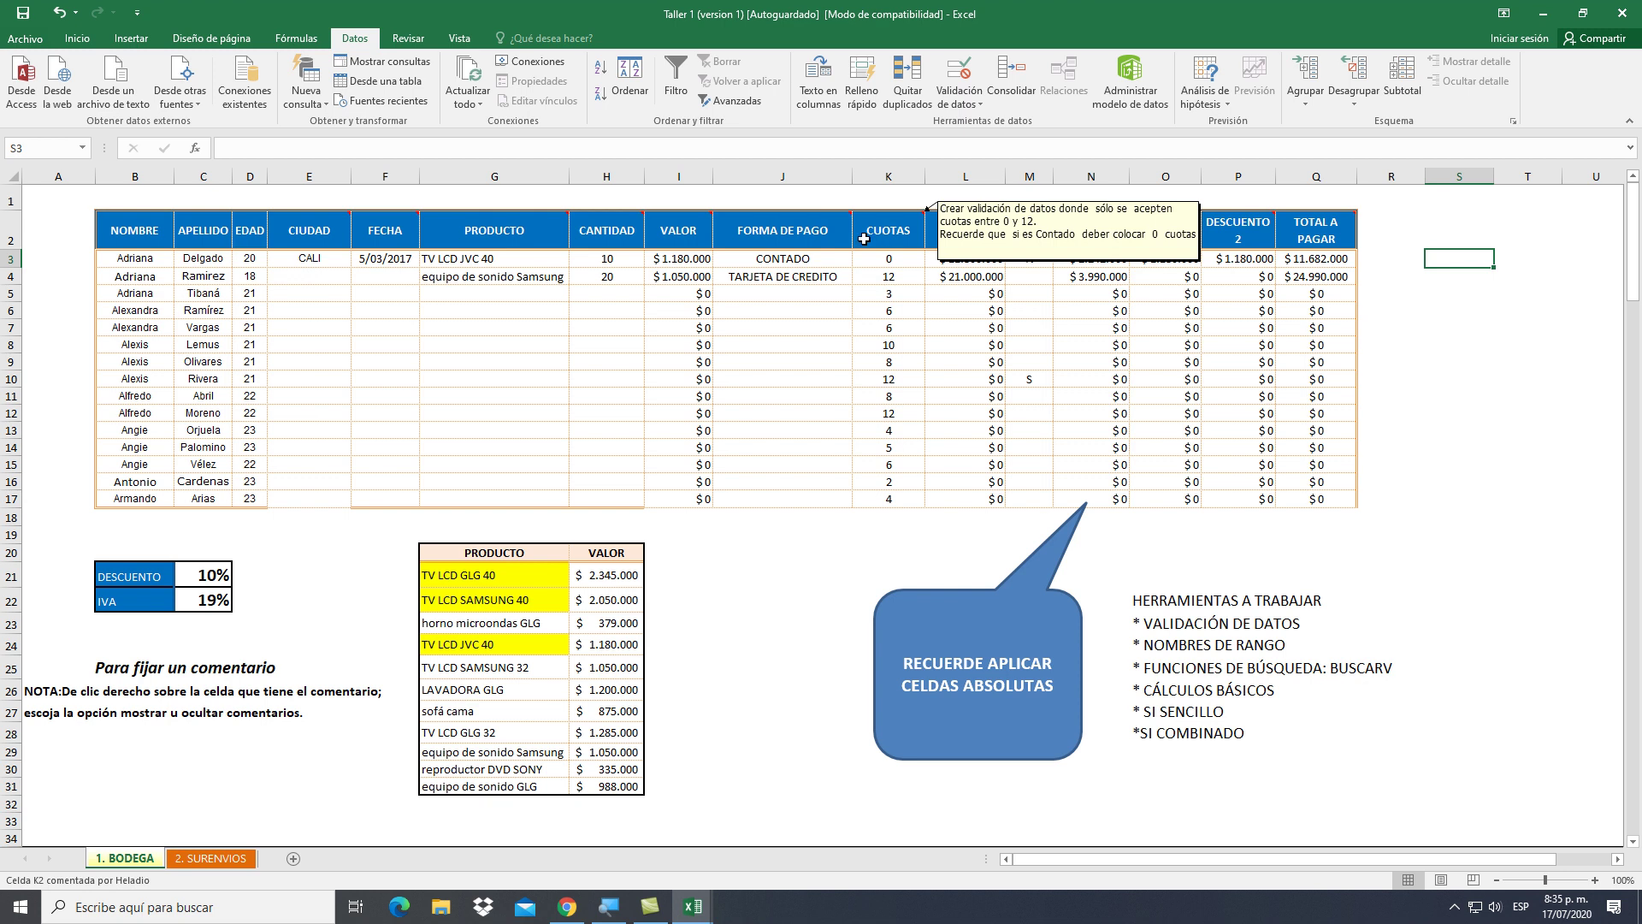
click(805, 238)
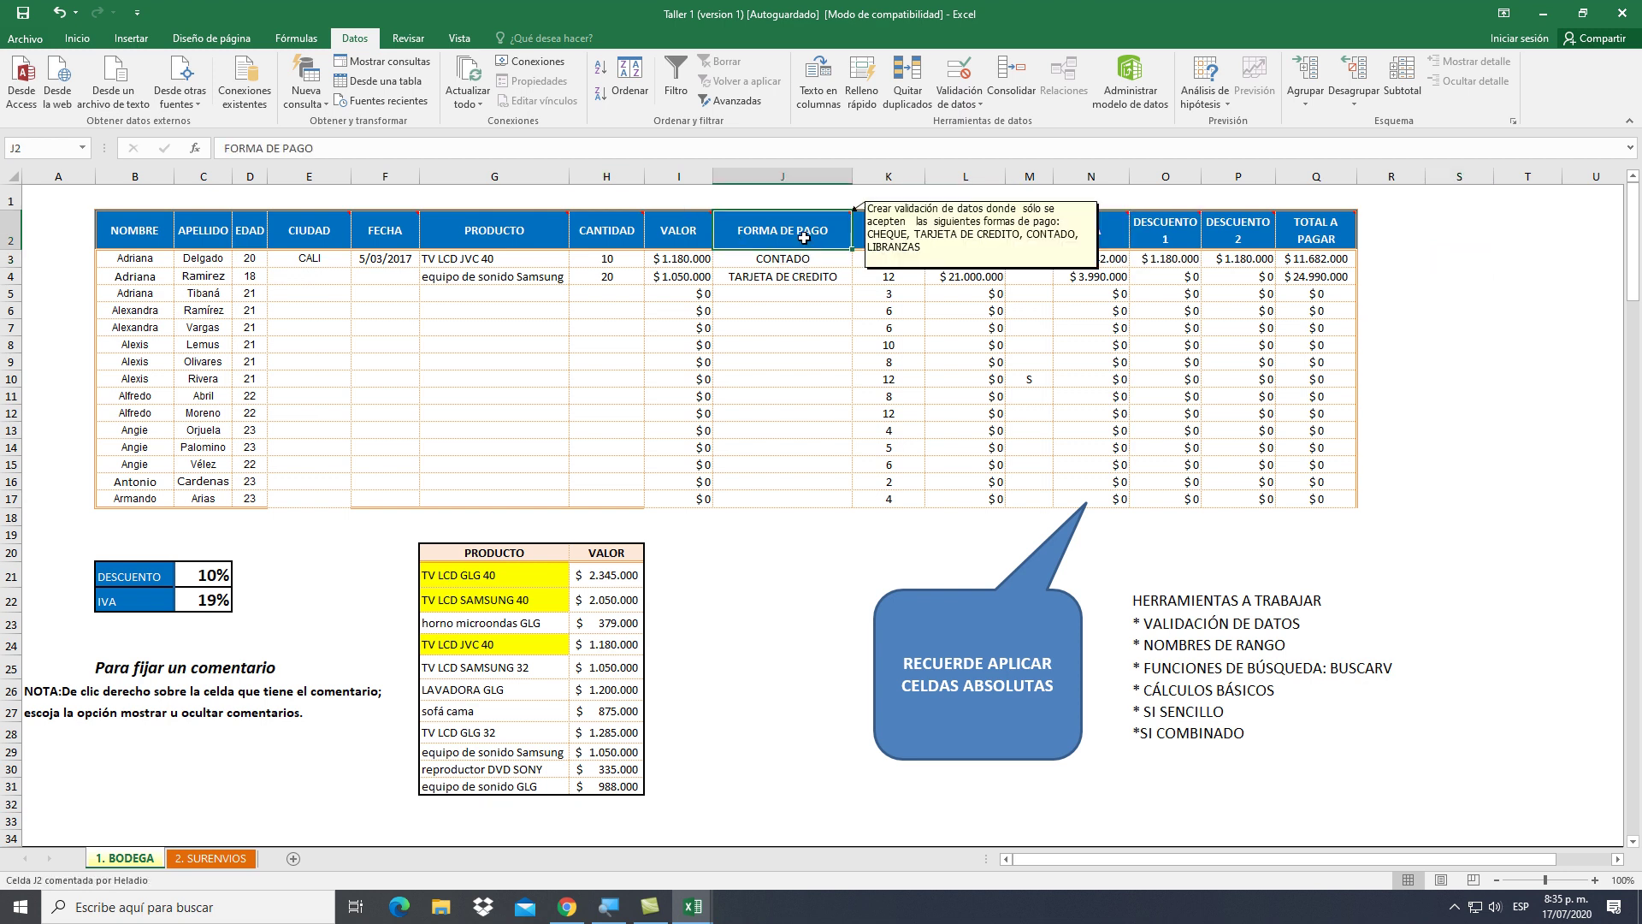
click(685, 229)
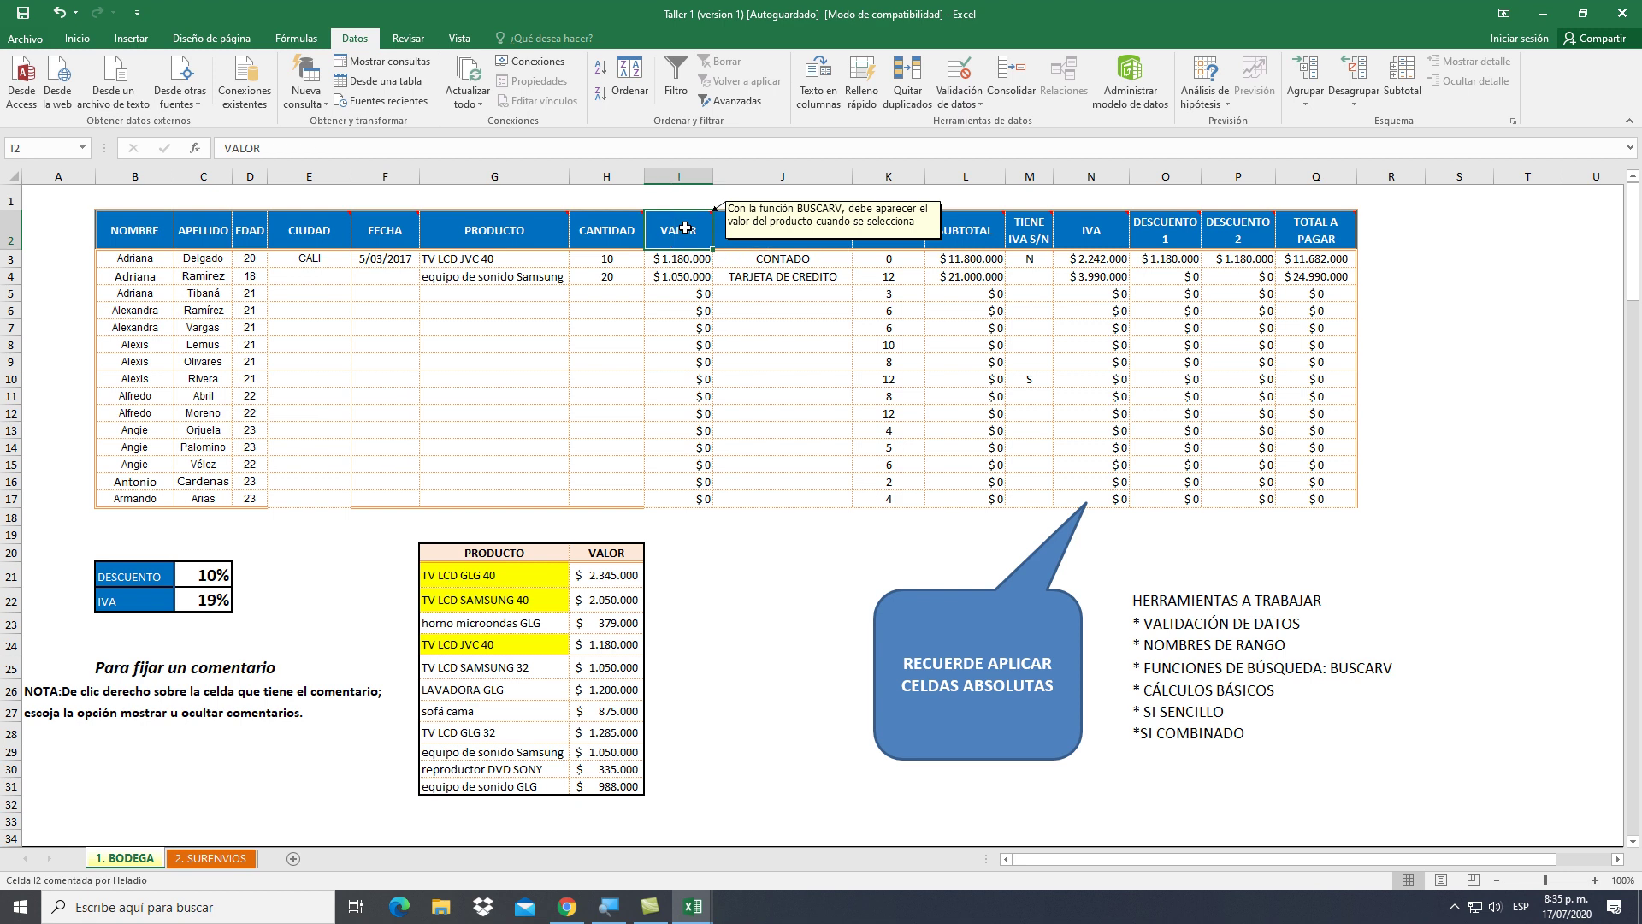
click(626, 237)
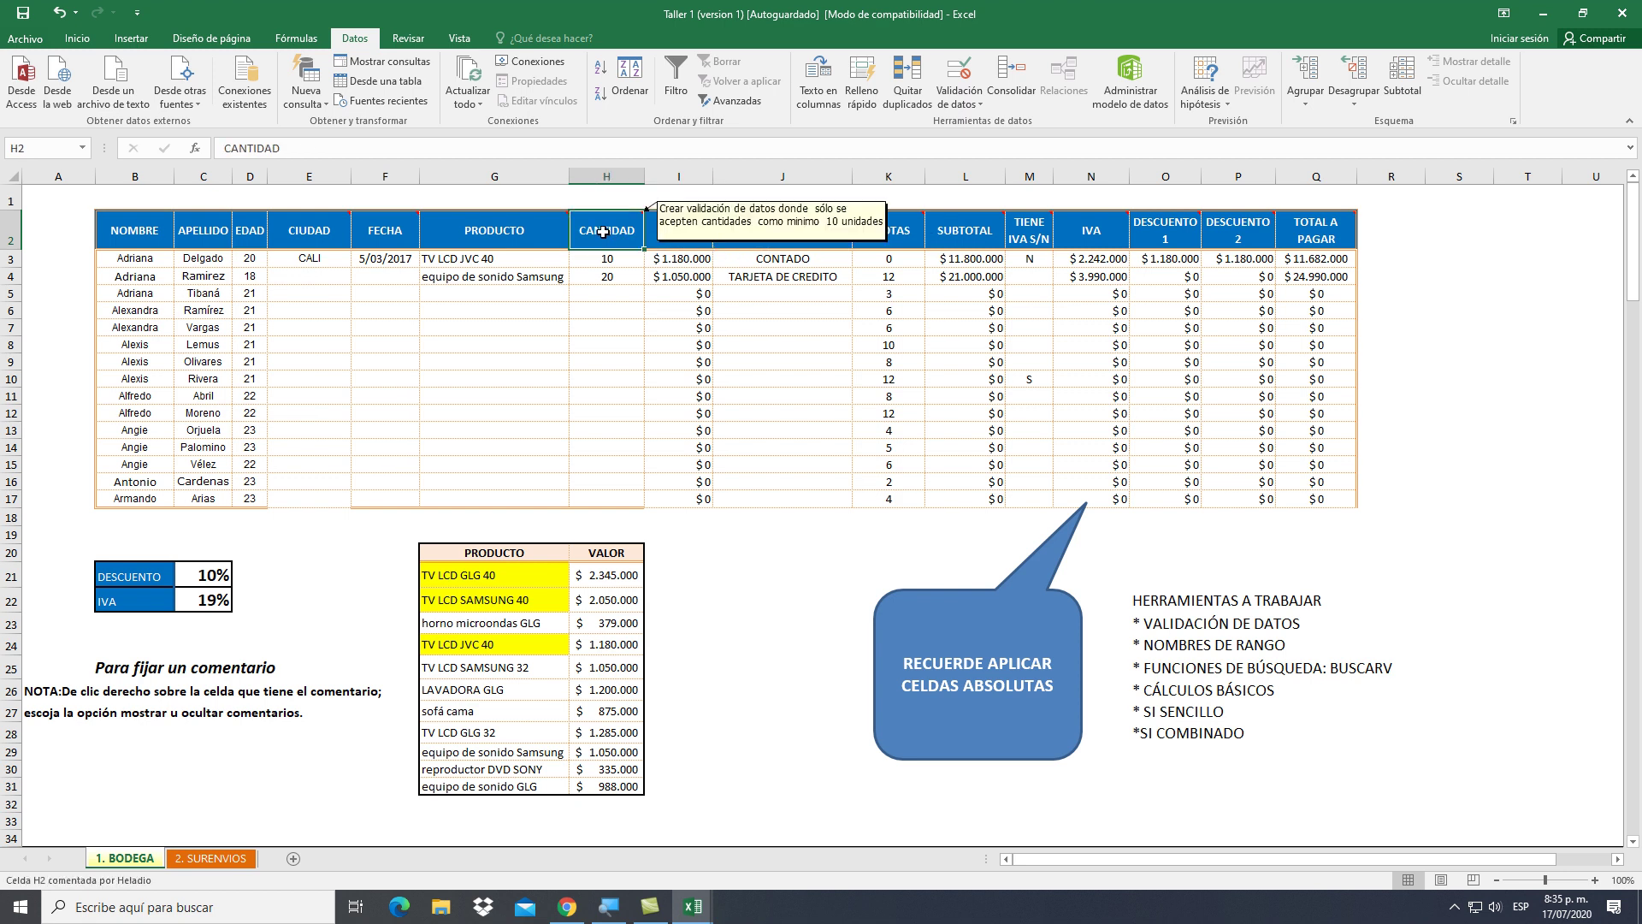
click(1027, 241)
click(1001, 241)
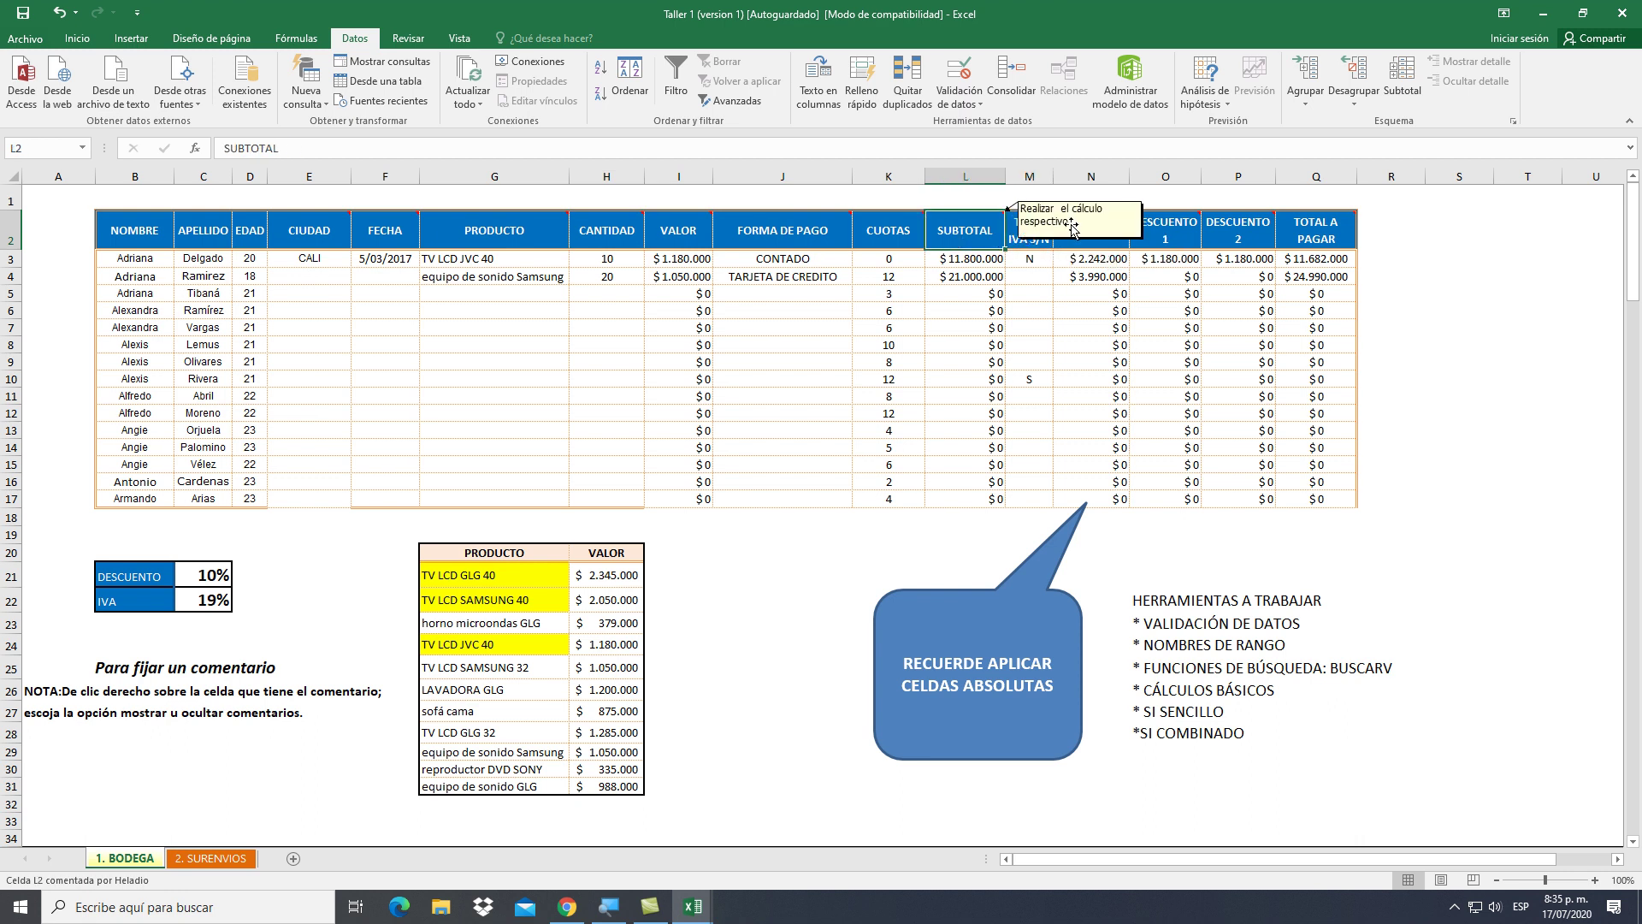
click(1180, 262)
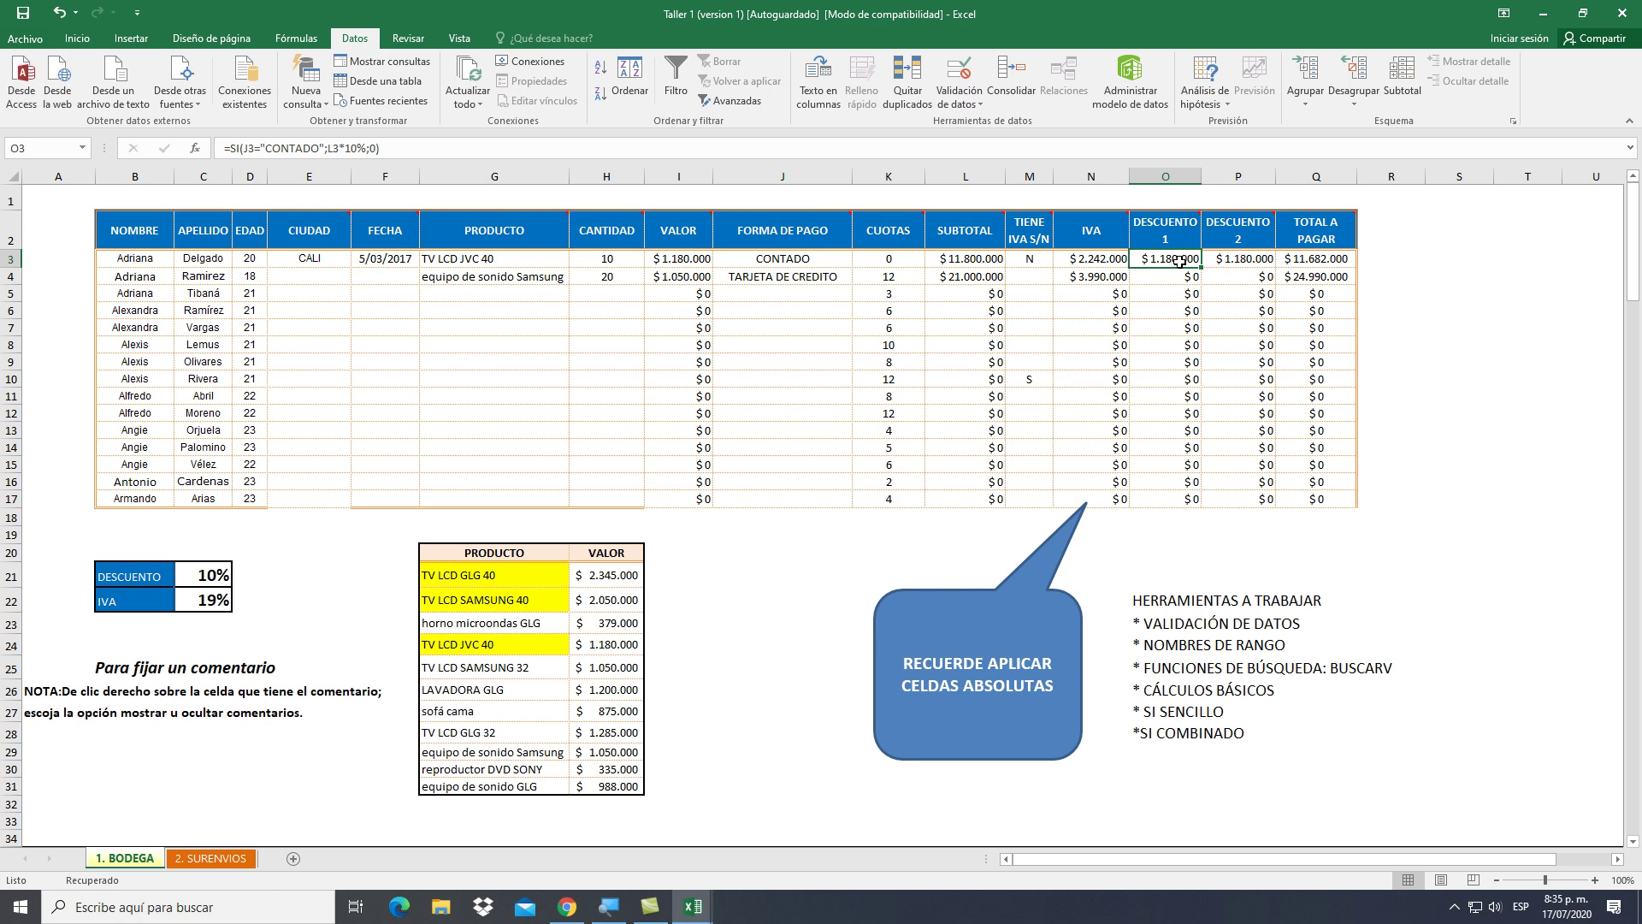
click(1244, 263)
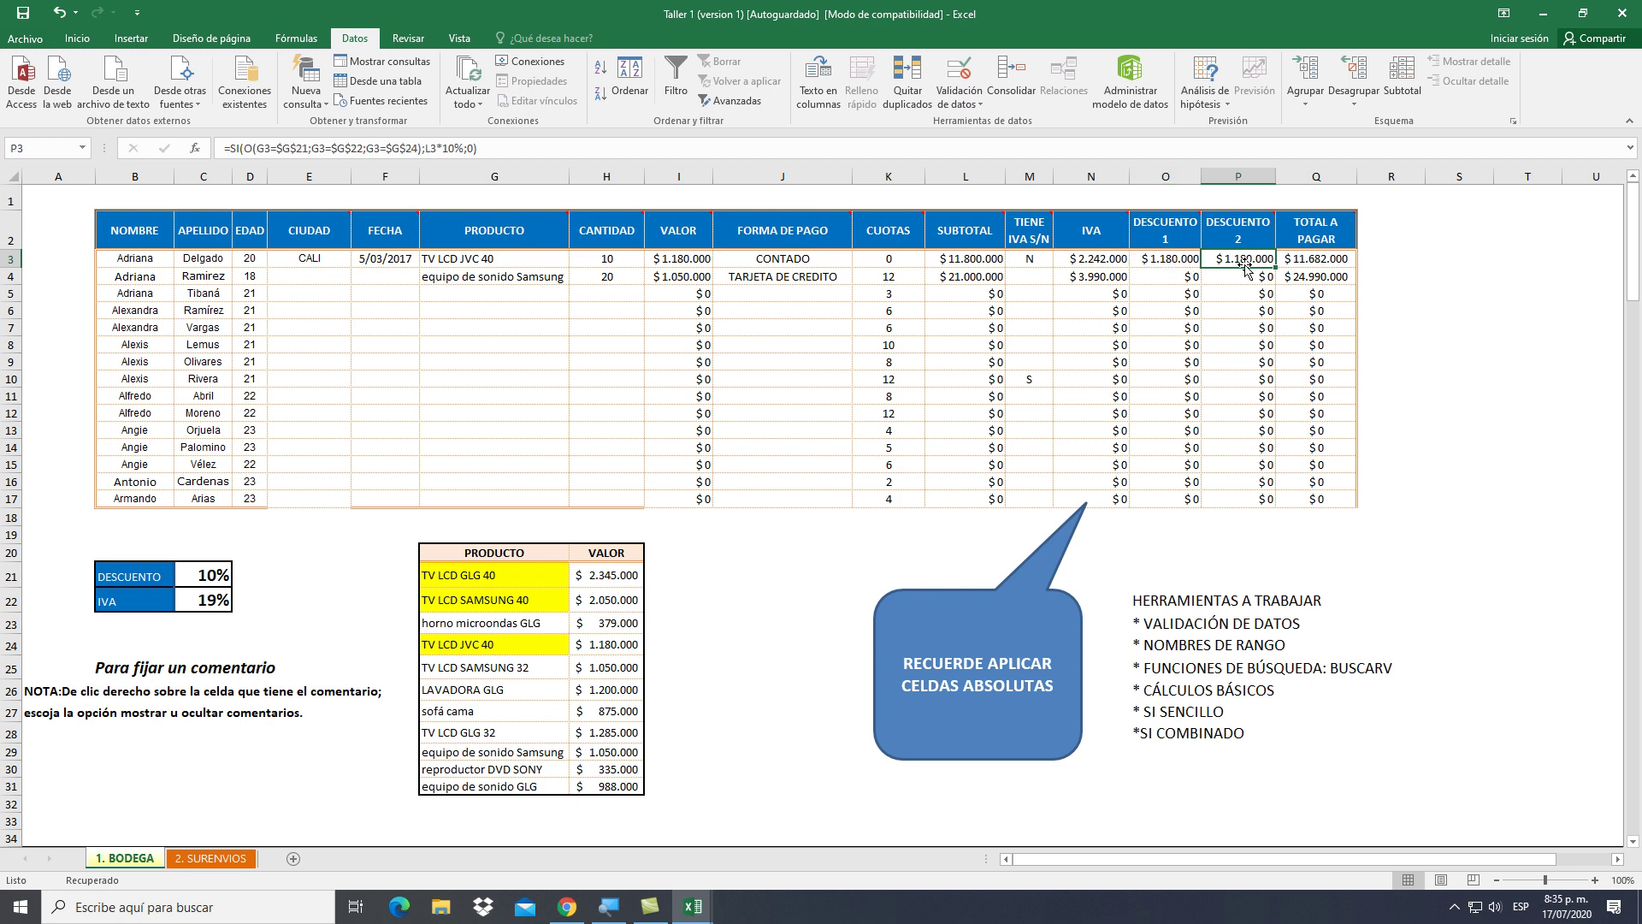